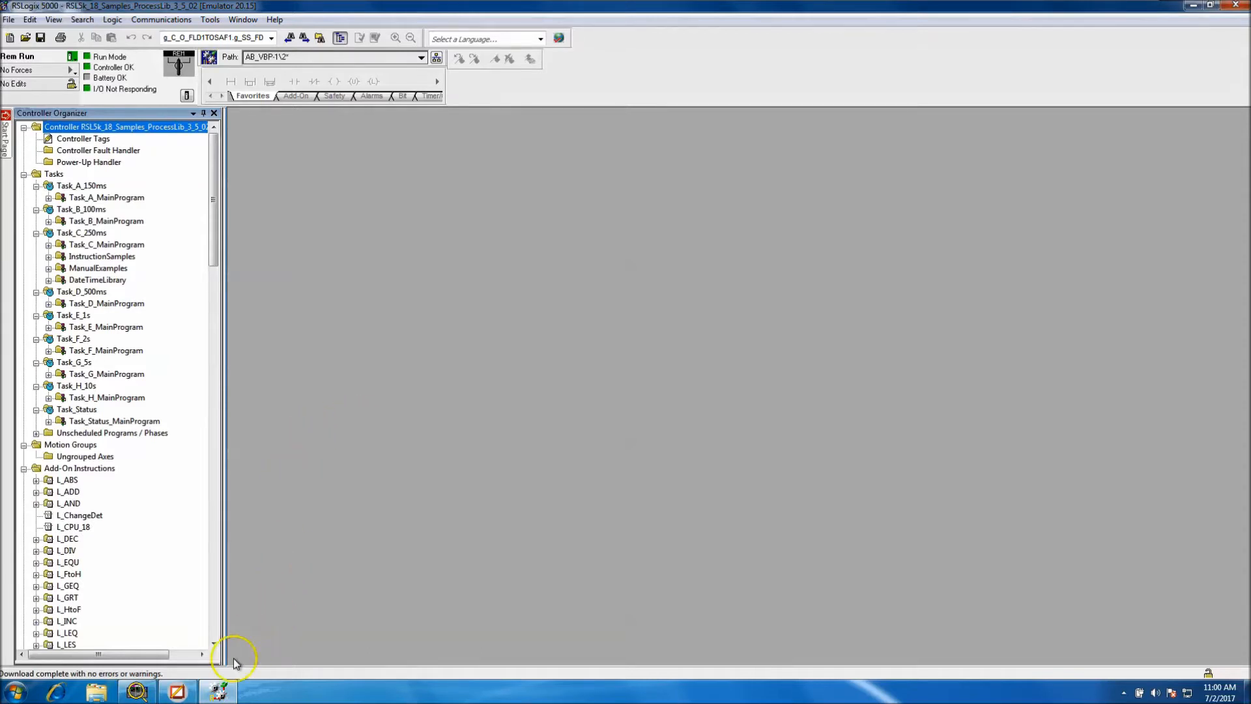
Switch to FactoryTalk View Studio and launch the SE Client using the Samples_ProcessLib_Client configuration file
{"action": "left_click", "coordinate": [189, 692]}
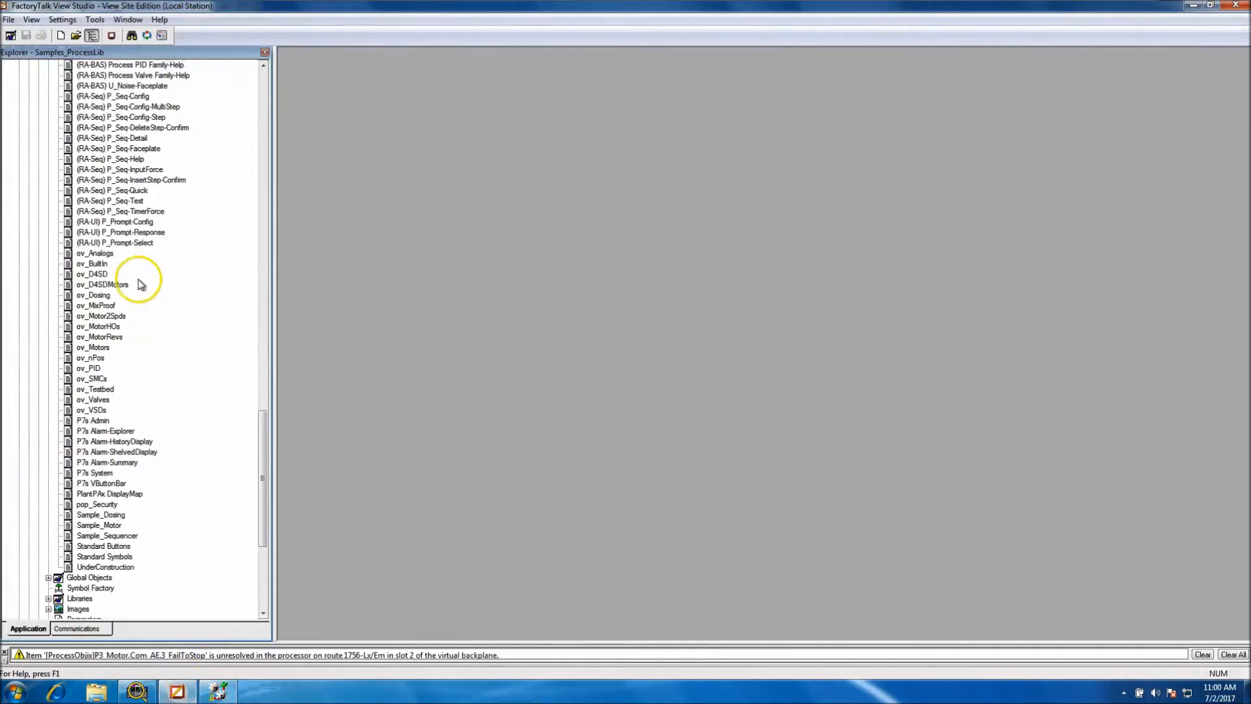
{"action": "left_click", "coordinate": [111, 35]}
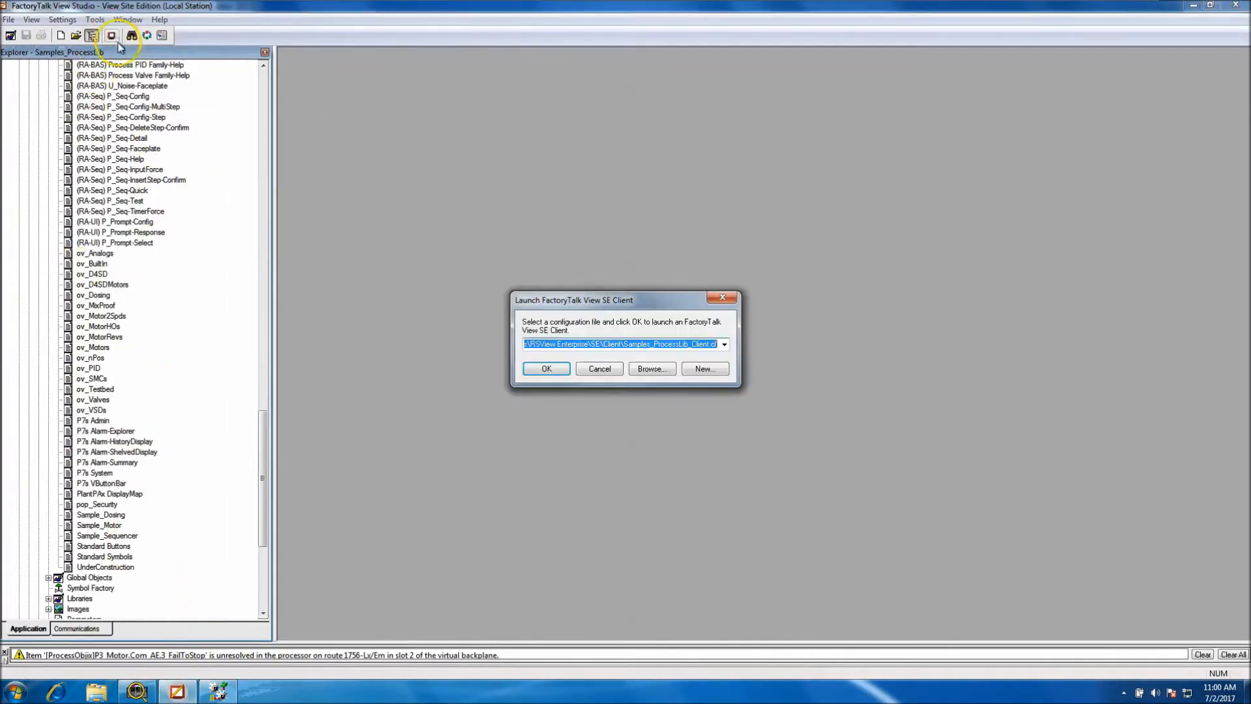
{"action": "left_click", "coordinate": [545, 369]}
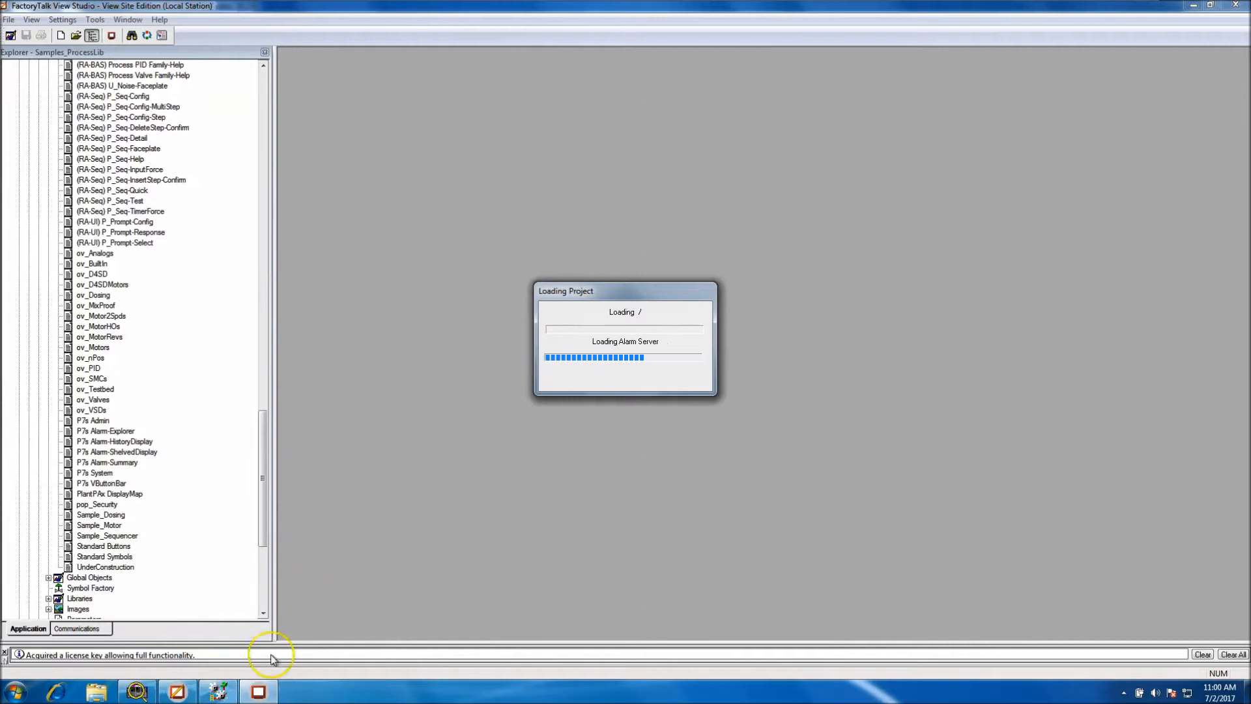
{"action": "left_click", "coordinate": [221, 692]}
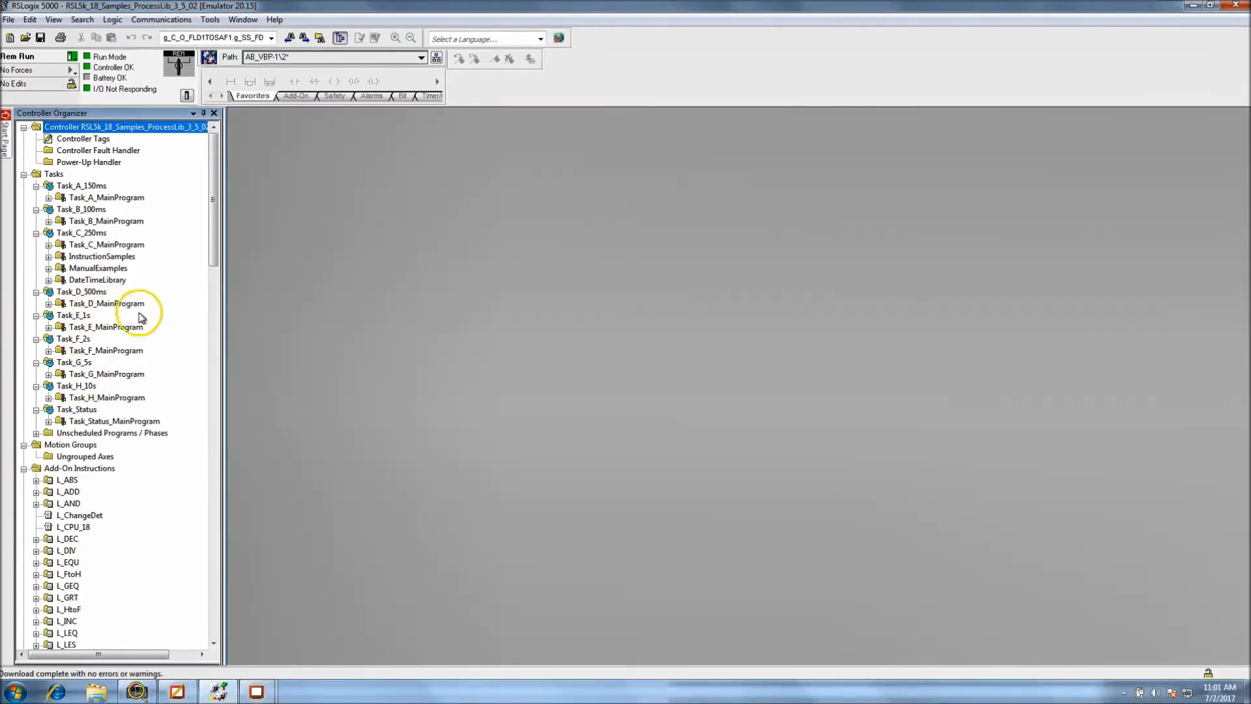
{"action": "left_click", "coordinate": [164, 694]}
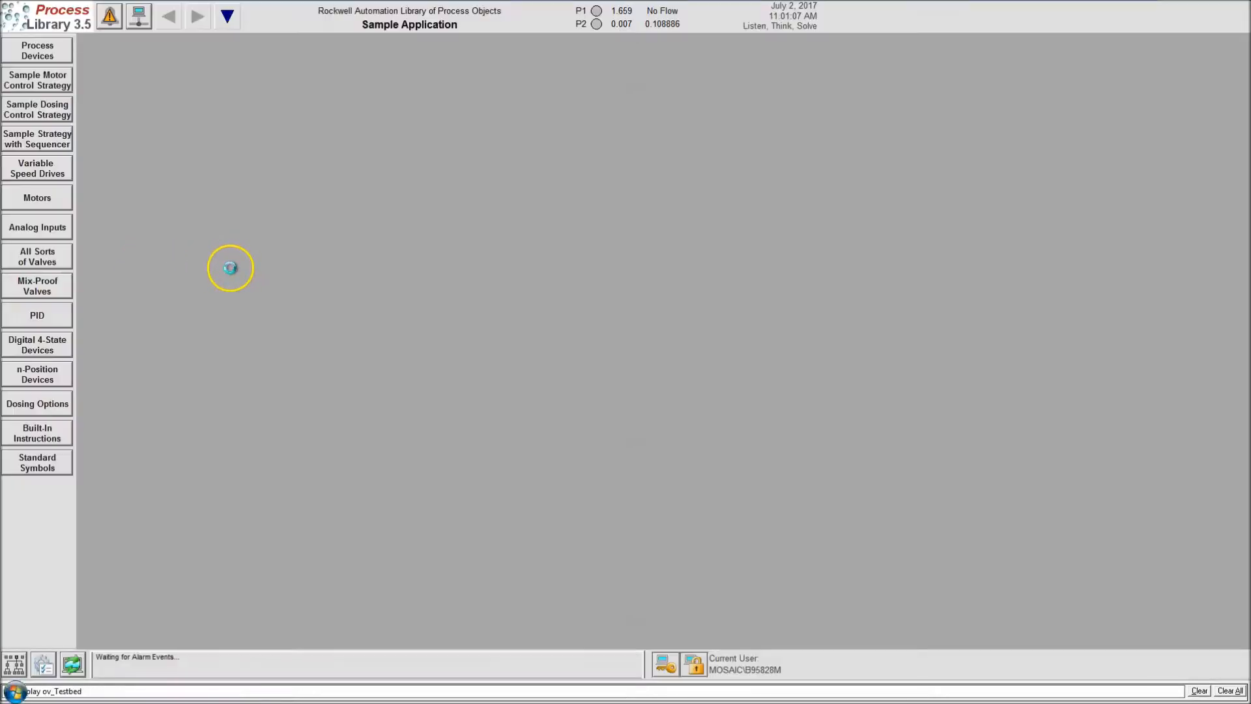
{"action": "key", "text": "super"}
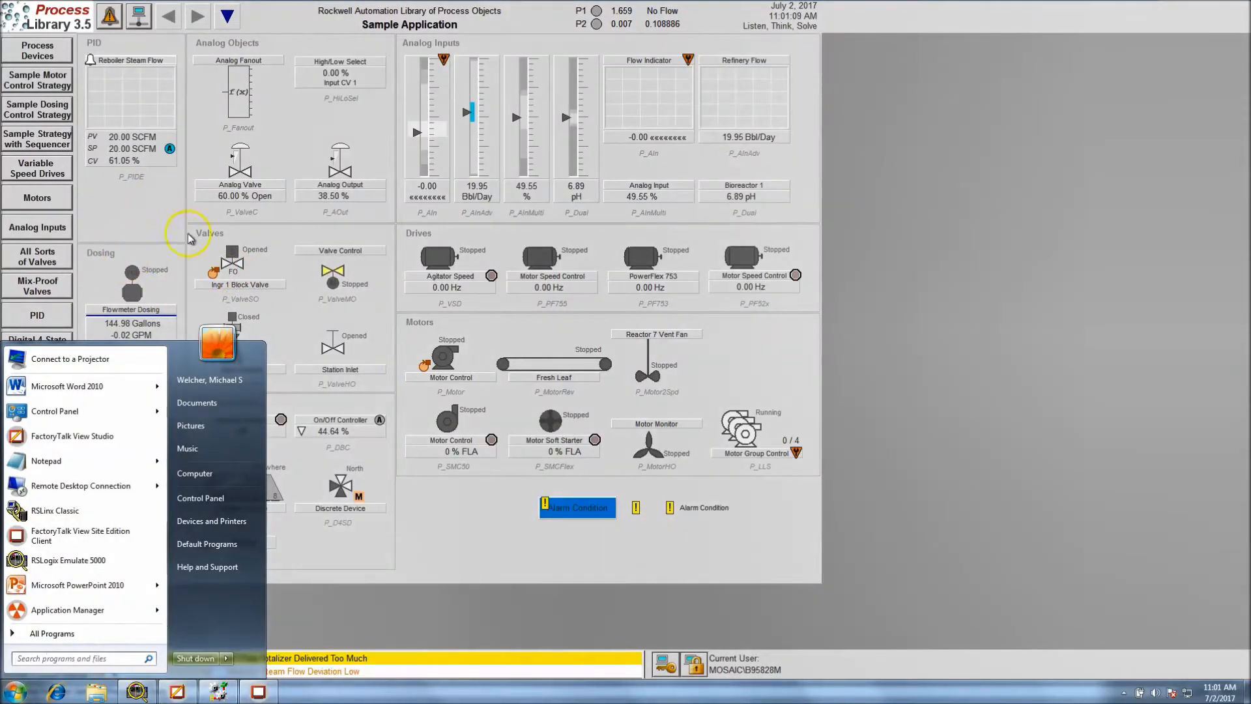
{"action": "left_click", "coordinate": [287, 127]}
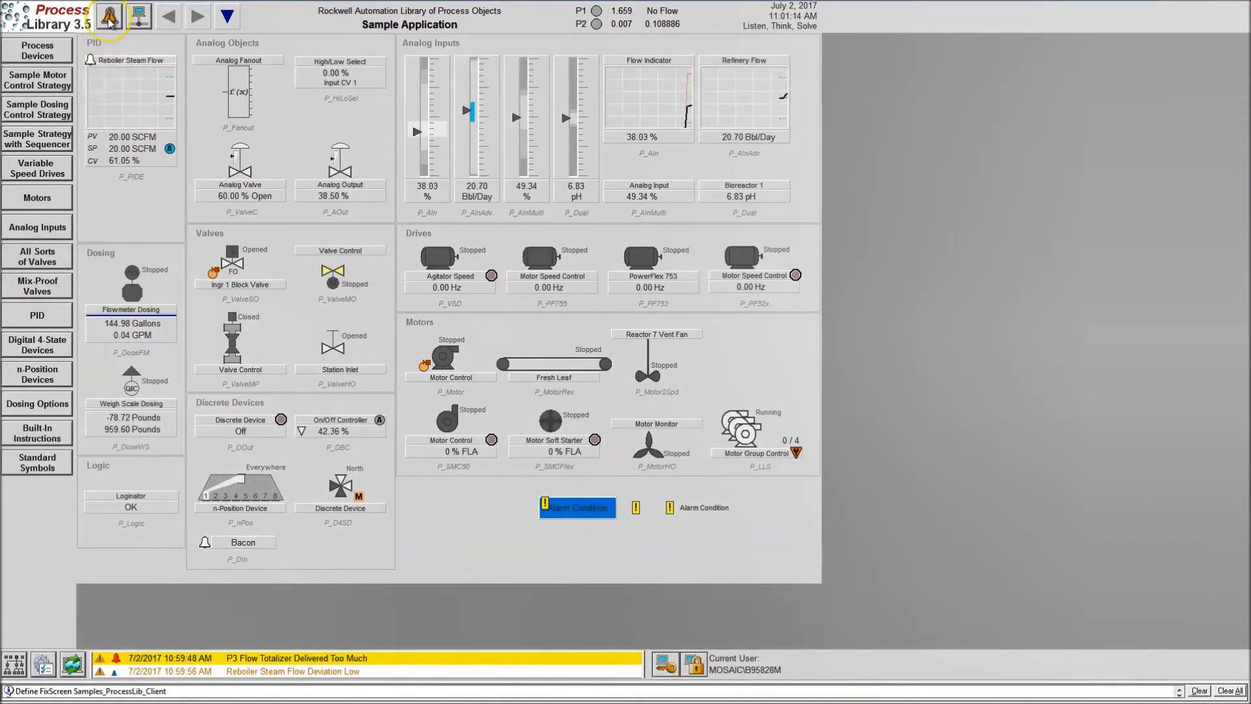
Reset and acknowledge all alarms in the alarm summary, leaving the acknowledgement comment empty
{"action": "left_click", "coordinate": [110, 17]}
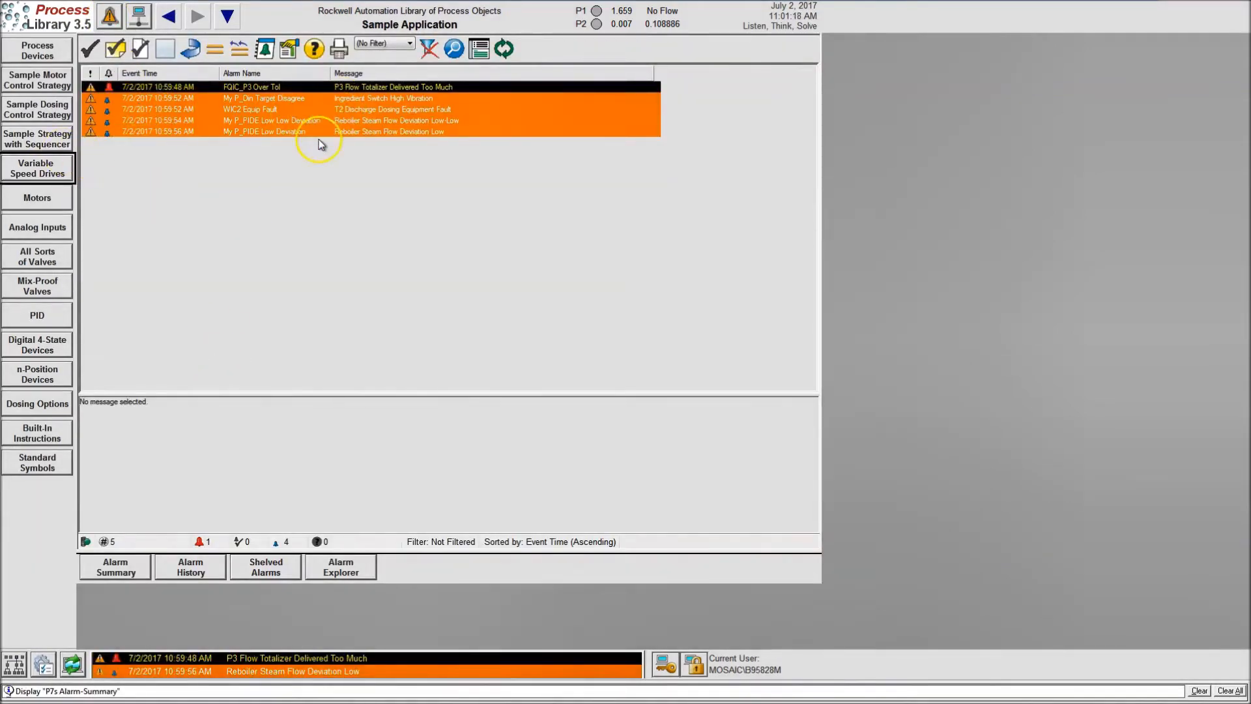
{"action": "left_click", "coordinate": [193, 50]}
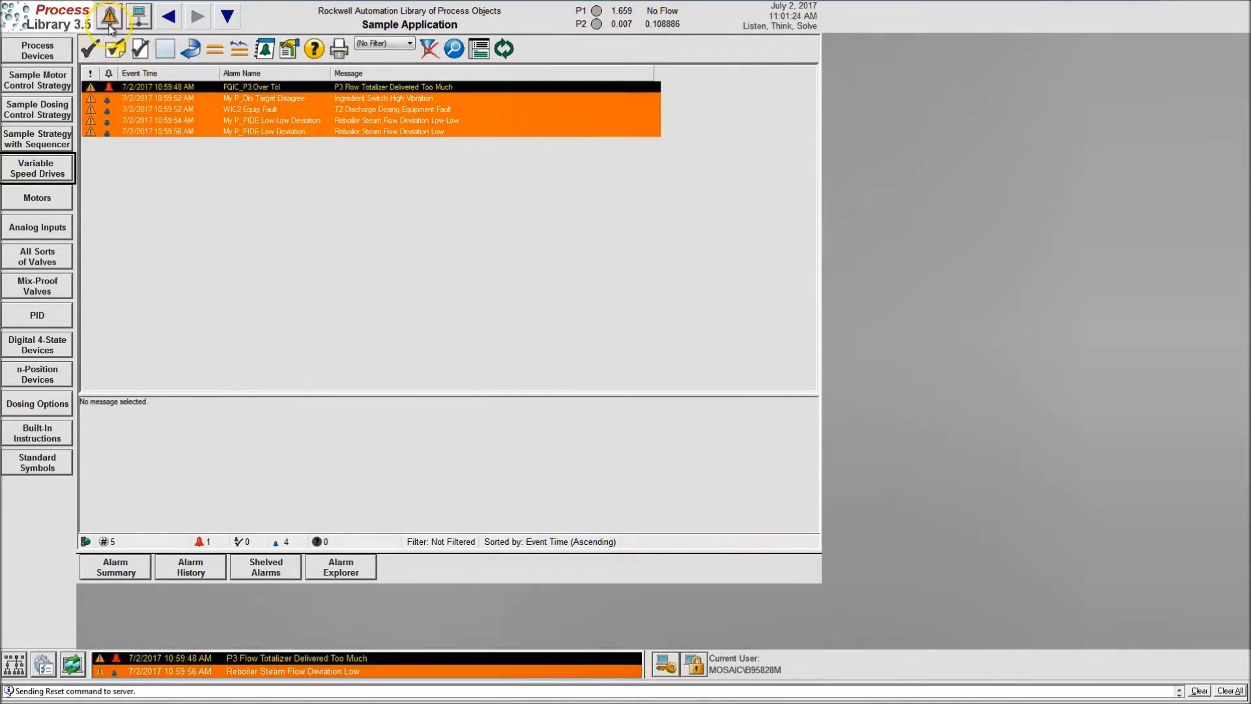
{"action": "left_click", "coordinate": [132, 88]}
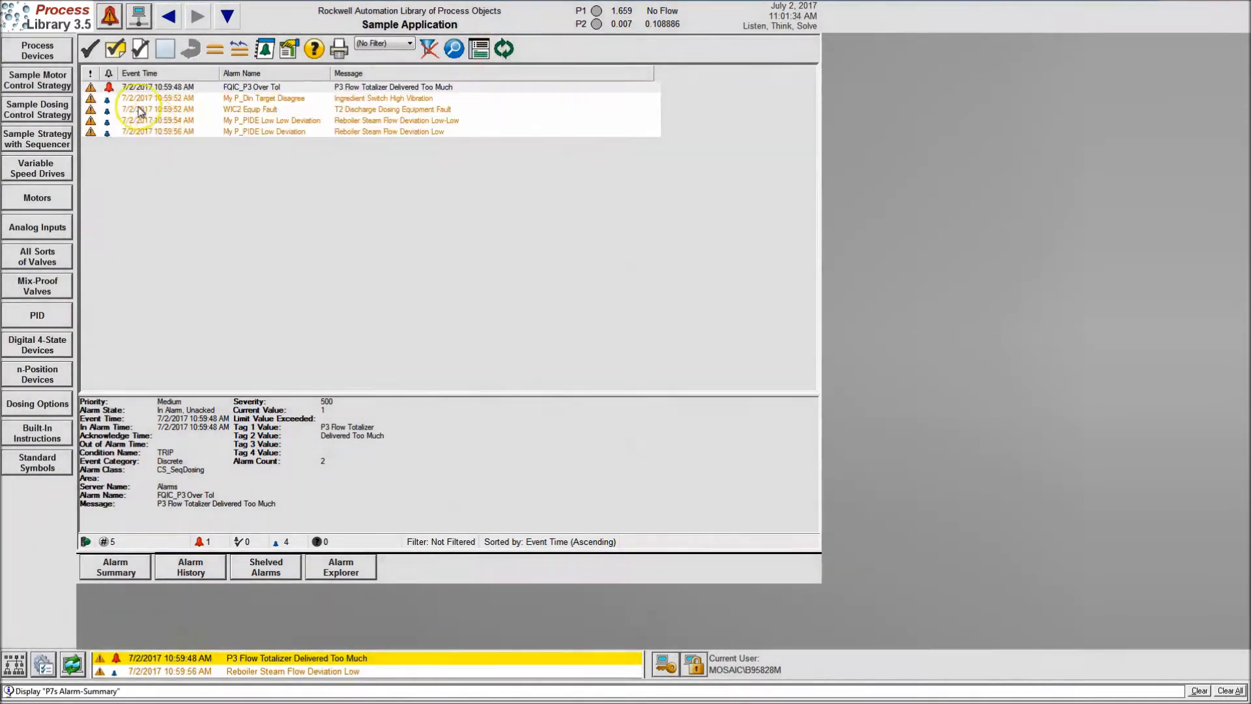
{"action": "left_click", "coordinate": [139, 52]}
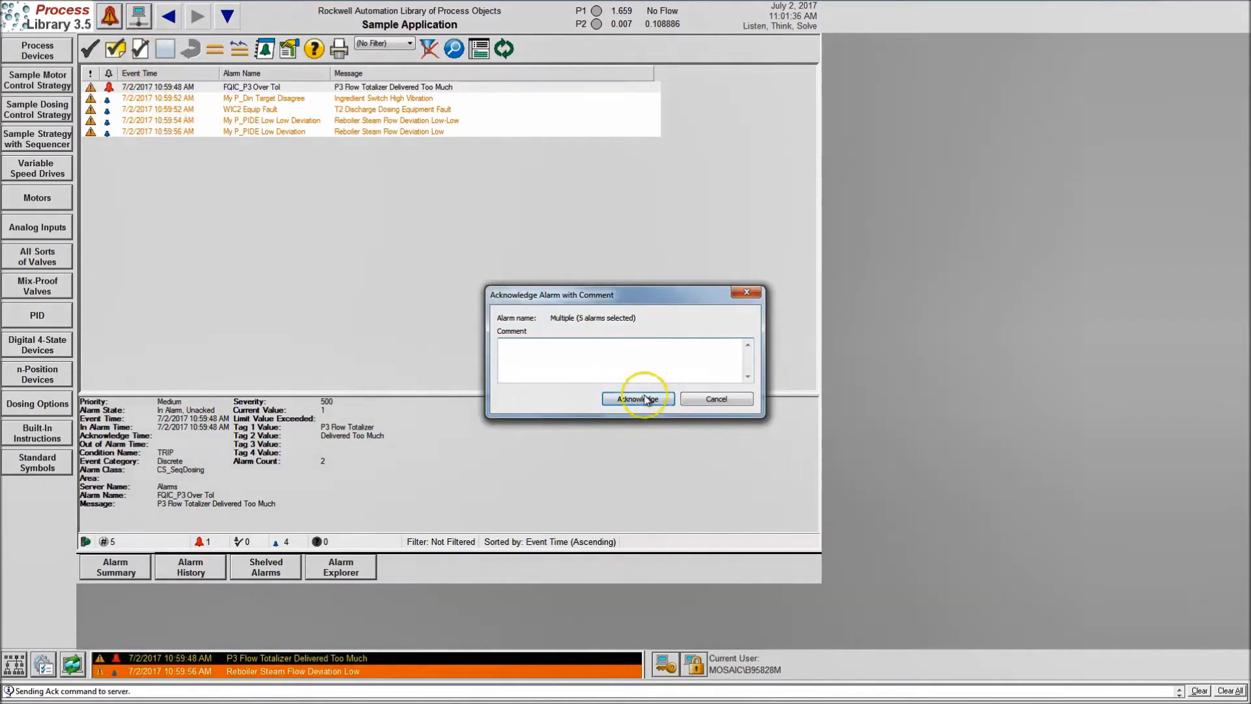
{"action": "left_click", "coordinate": [600, 396]}
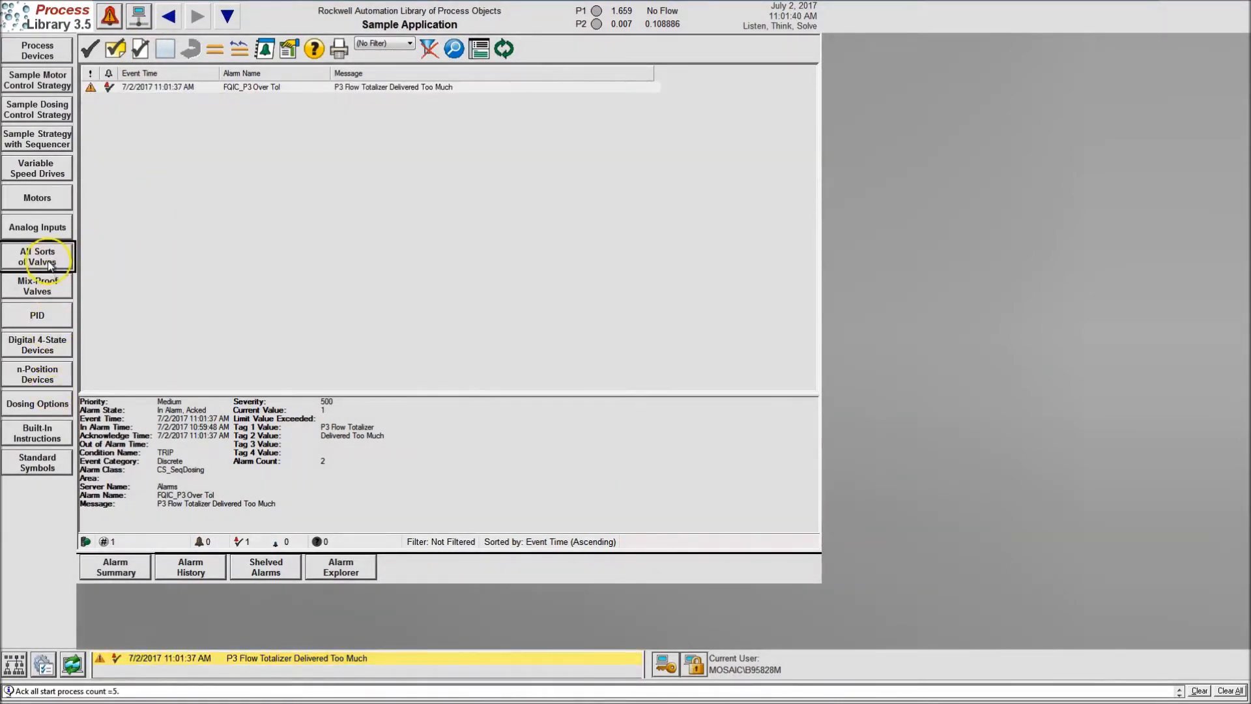
Open the P3 Dosing Sequence faceplate from the Sample Strategy with Sequencer display, move it clear of the graphic and check its pages
{"action": "left_click", "coordinate": [37, 139]}
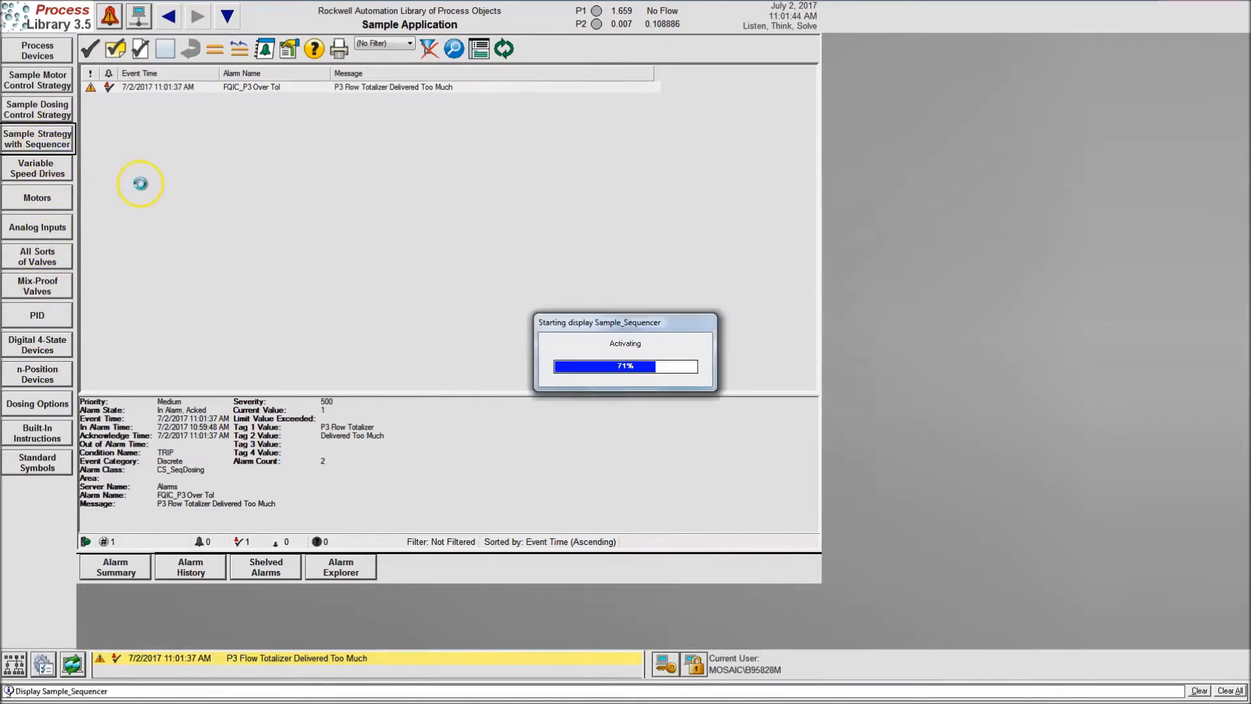
{"action": "left_click", "coordinate": [716, 60]}
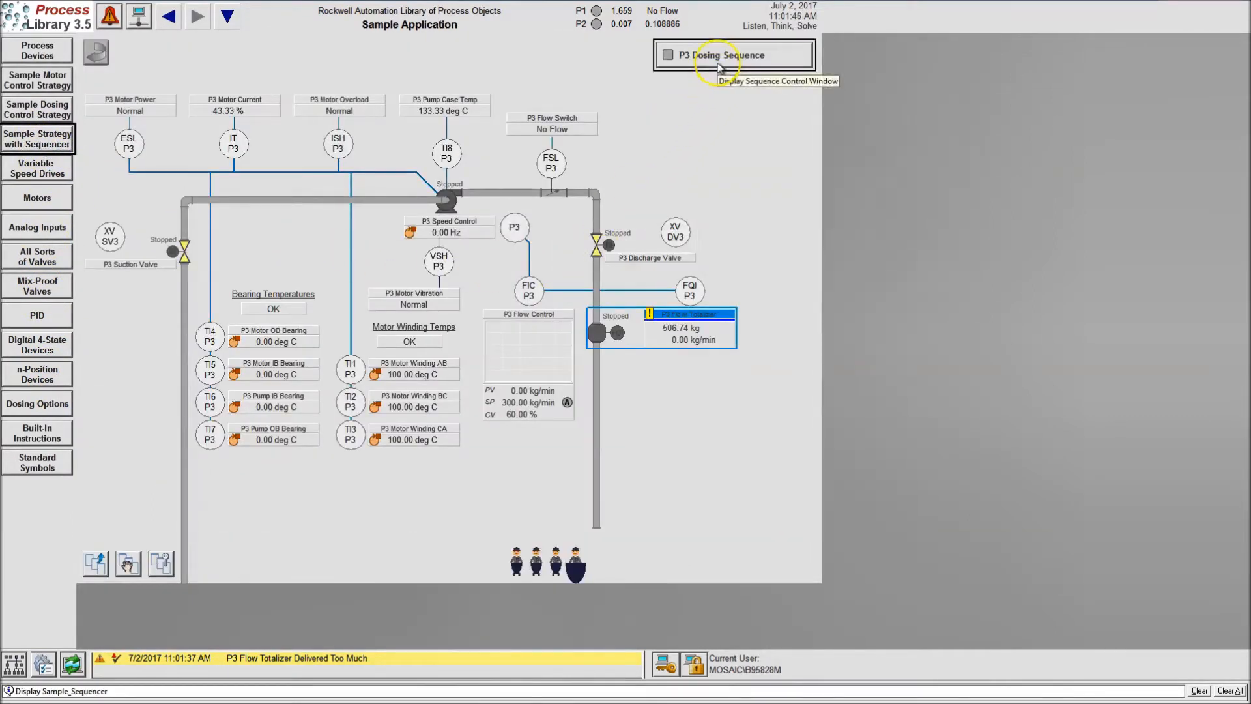
{"action": "left_click_drag", "start_coordinate": [462, 52], "coordinate": [1024, 112]}
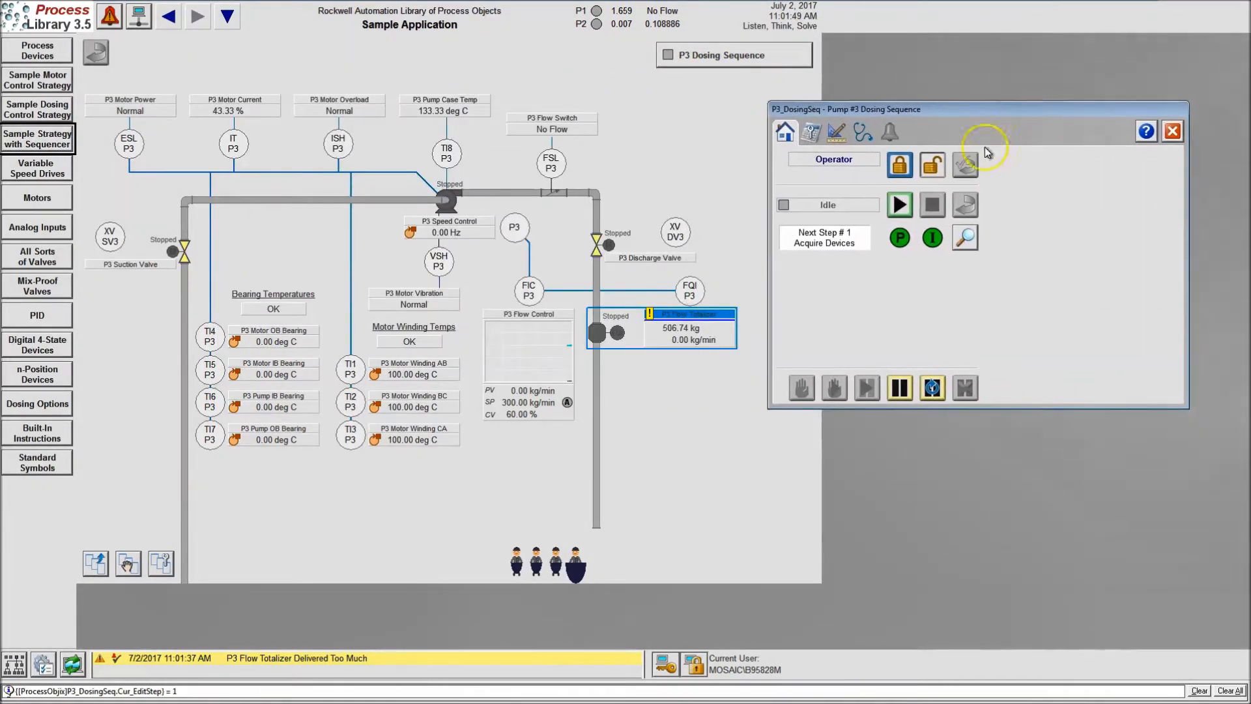
{"action": "left_click", "coordinate": [812, 133]}
{"action": "left_click", "coordinate": [787, 132]}
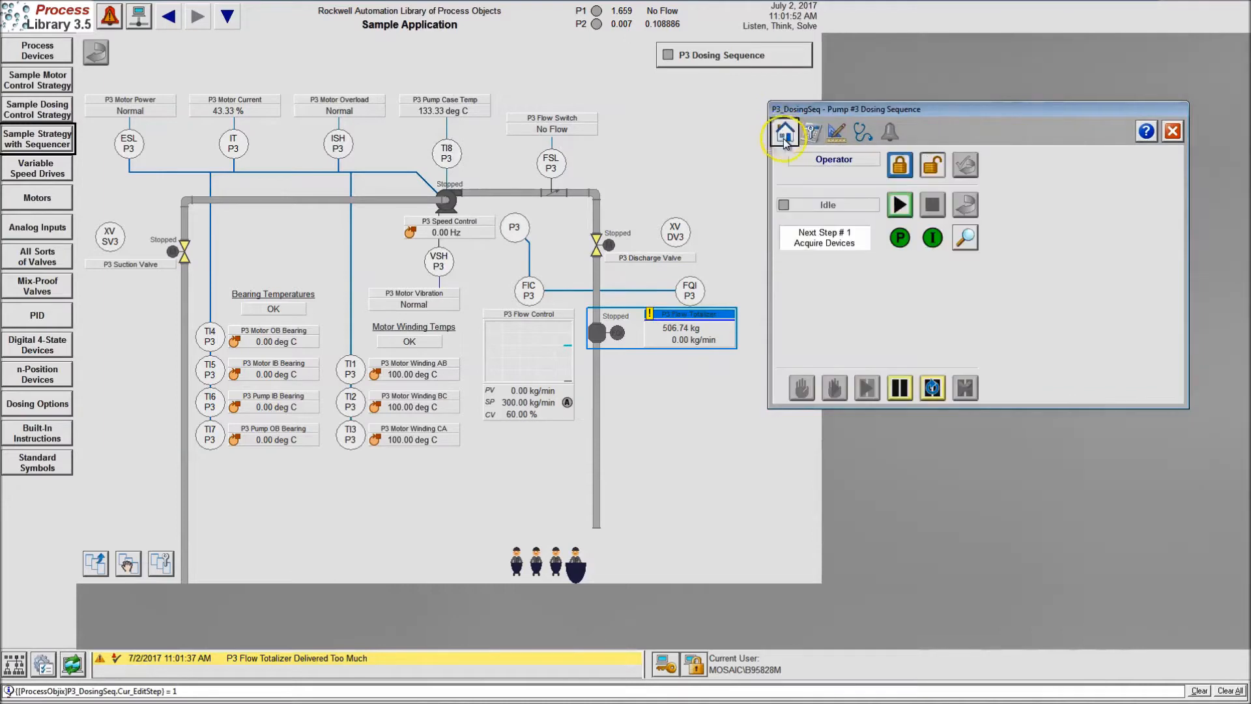
View the detailed step matrix of the Pump #3 Dosing Sequence, and close both sequence windows
{"action": "left_click", "coordinate": [963, 238]}
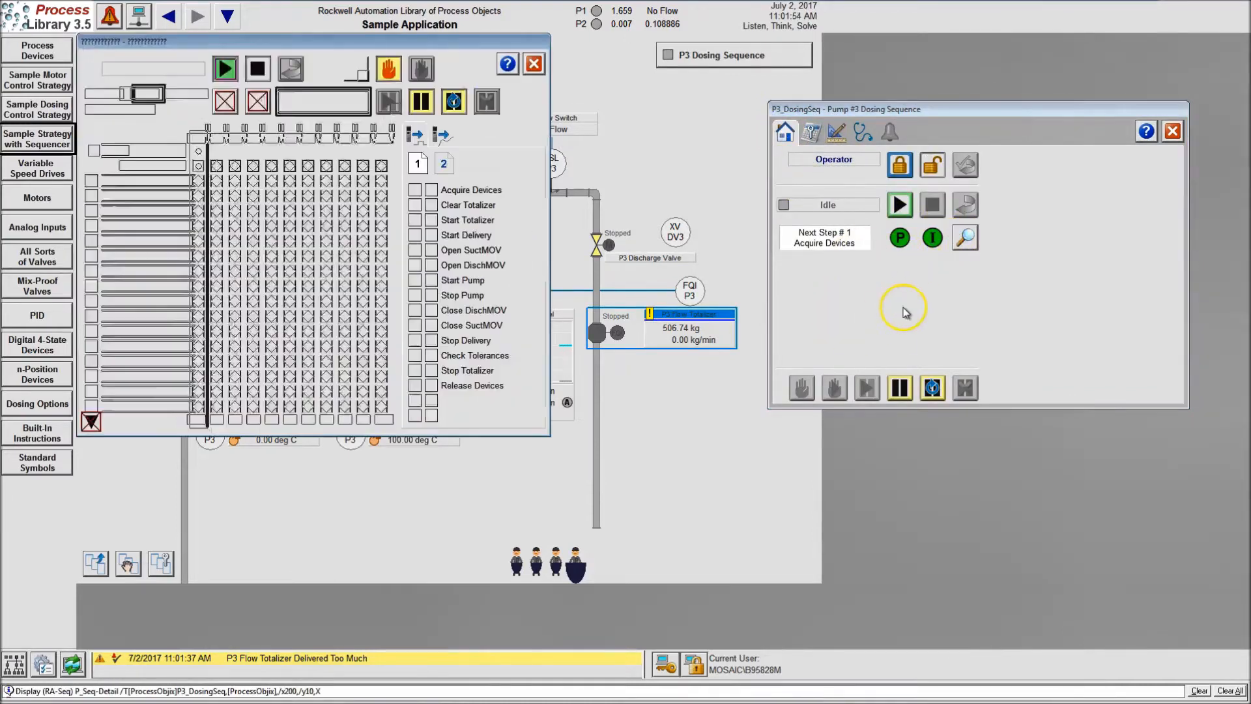
{"action": "left_click_drag", "start_coordinate": [347, 50], "coordinate": [922, 151]}
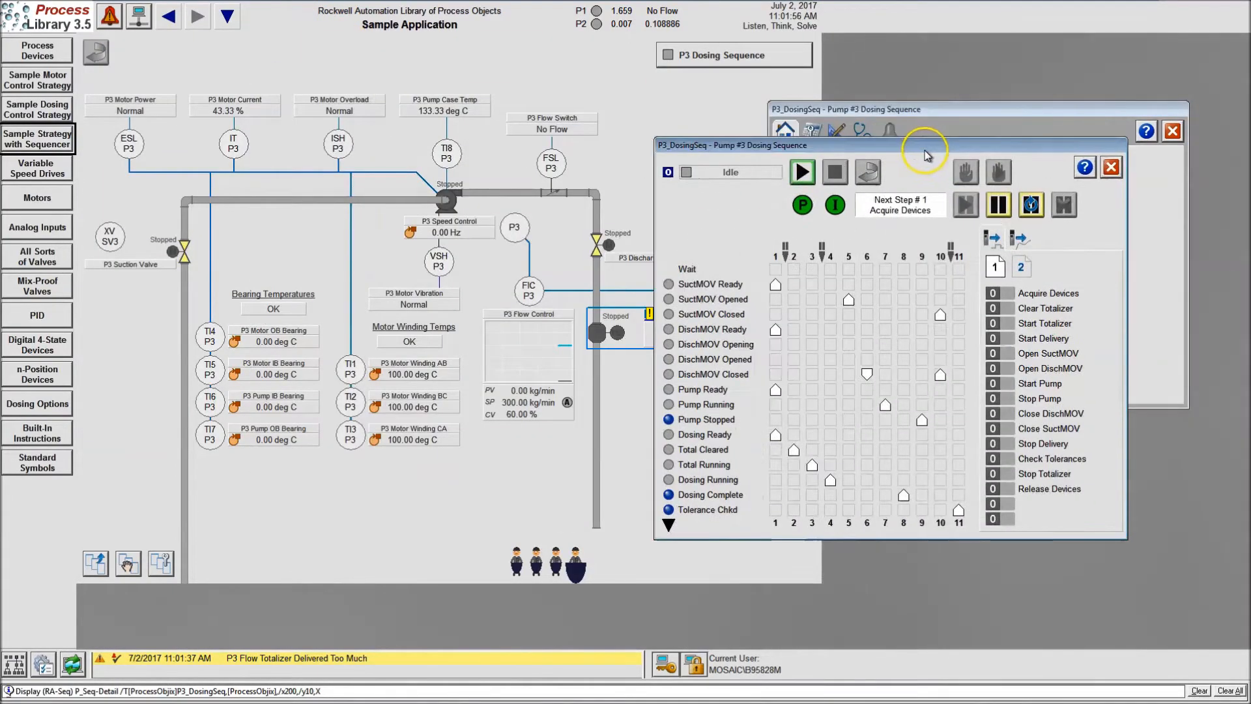
{"action": "left_click", "coordinate": [1111, 167]}
{"action": "left_click", "coordinate": [1173, 131]}
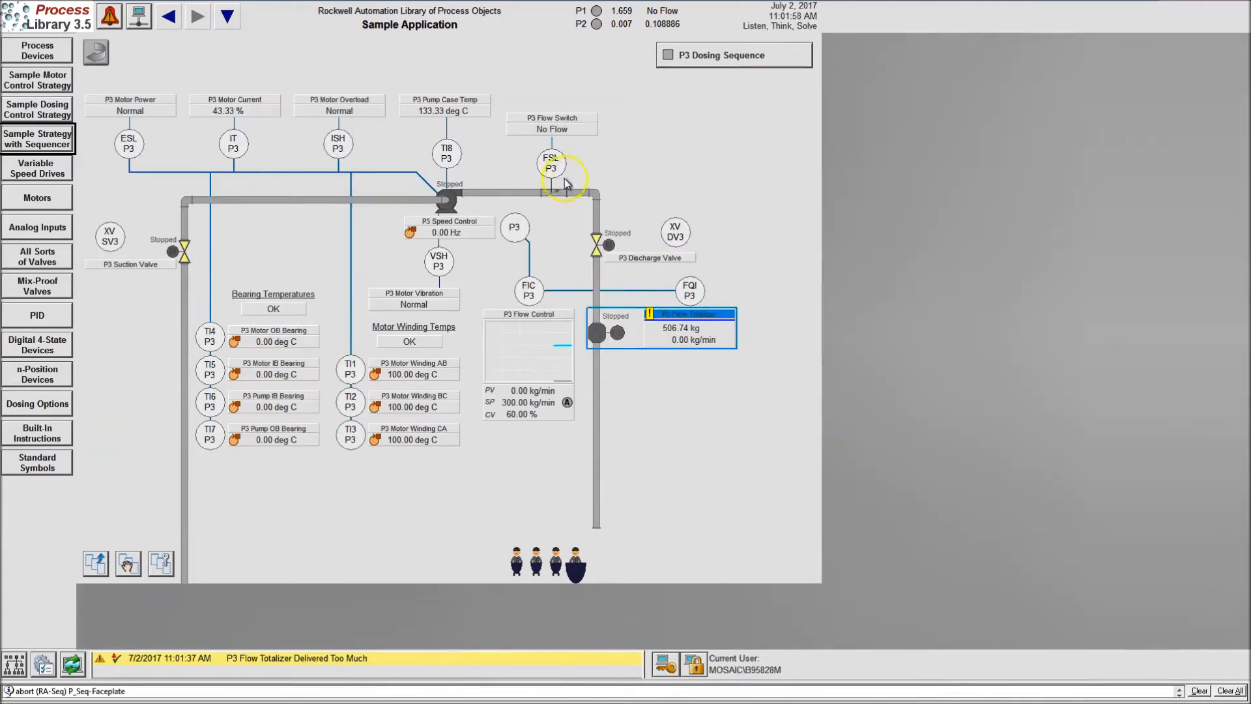
Open the P3_Motor variable frequency drive faceplate, review its two maintenance pages and return to the home page
{"action": "left_click", "coordinate": [452, 201]}
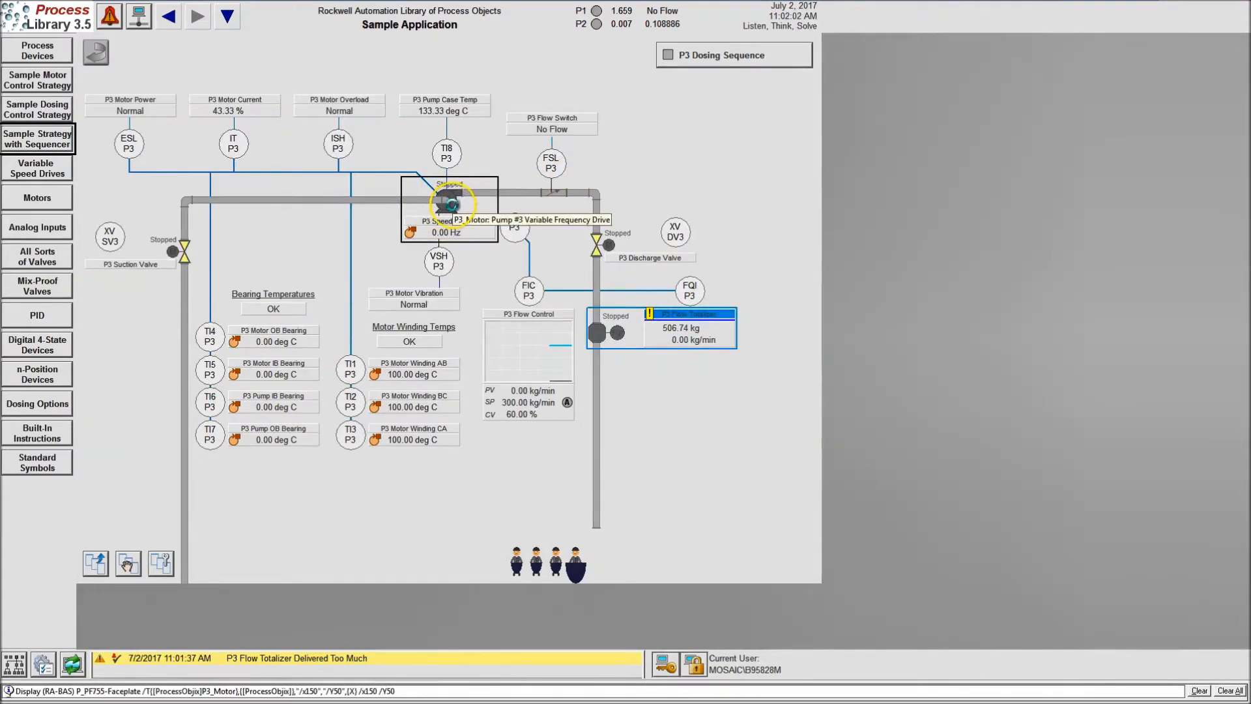
{"action": "left_click_drag", "start_coordinate": [352, 74], "coordinate": [741, 123]}
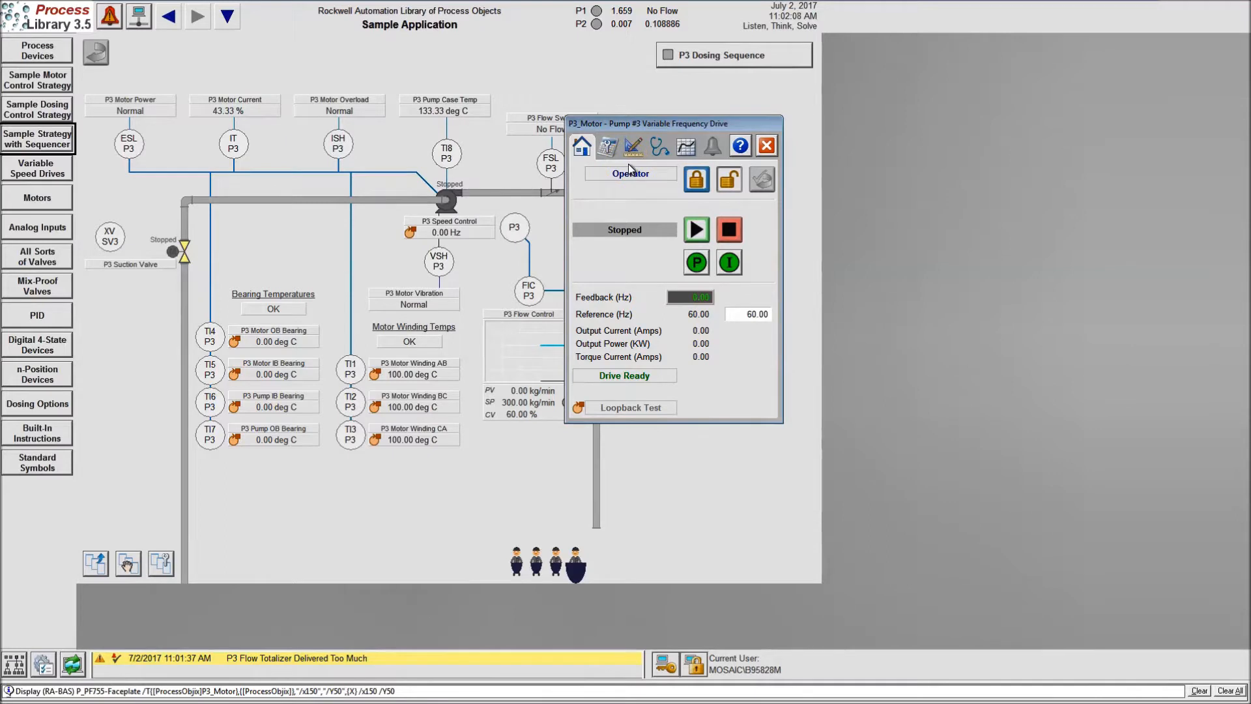
{"action": "left_click", "coordinate": [606, 148]}
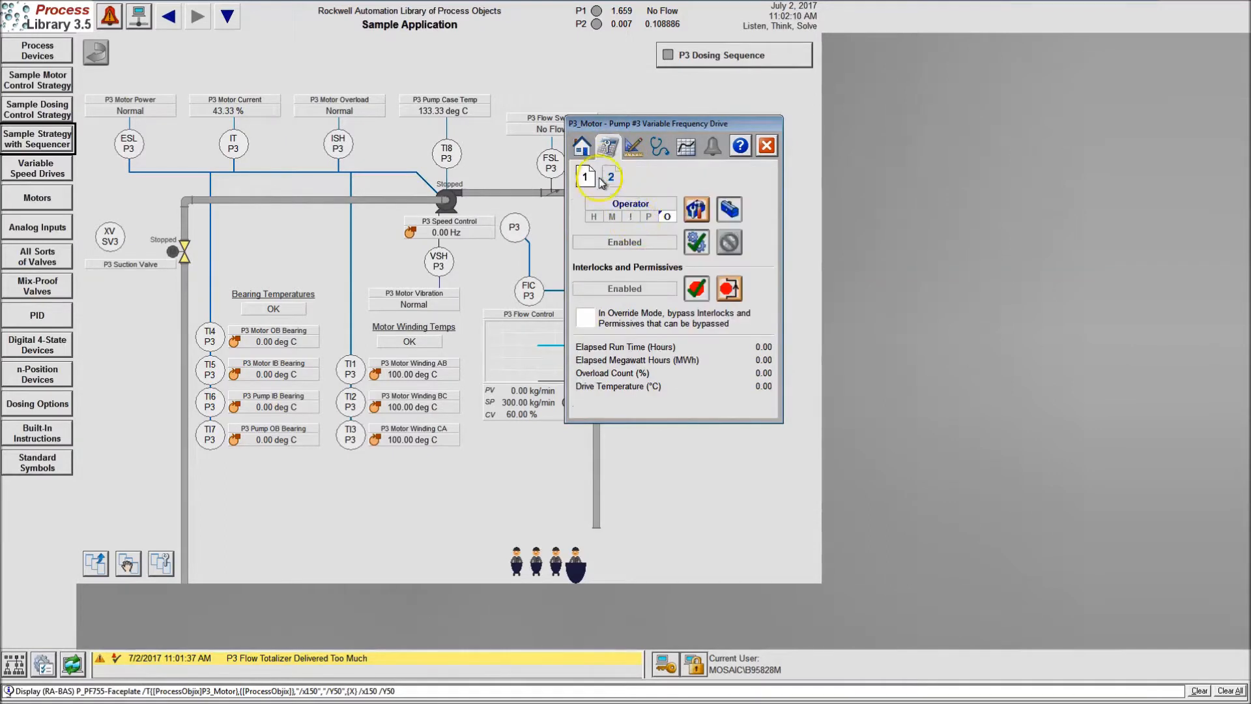
{"action": "left_click", "coordinate": [611, 176]}
{"action": "left_click", "coordinate": [582, 146]}
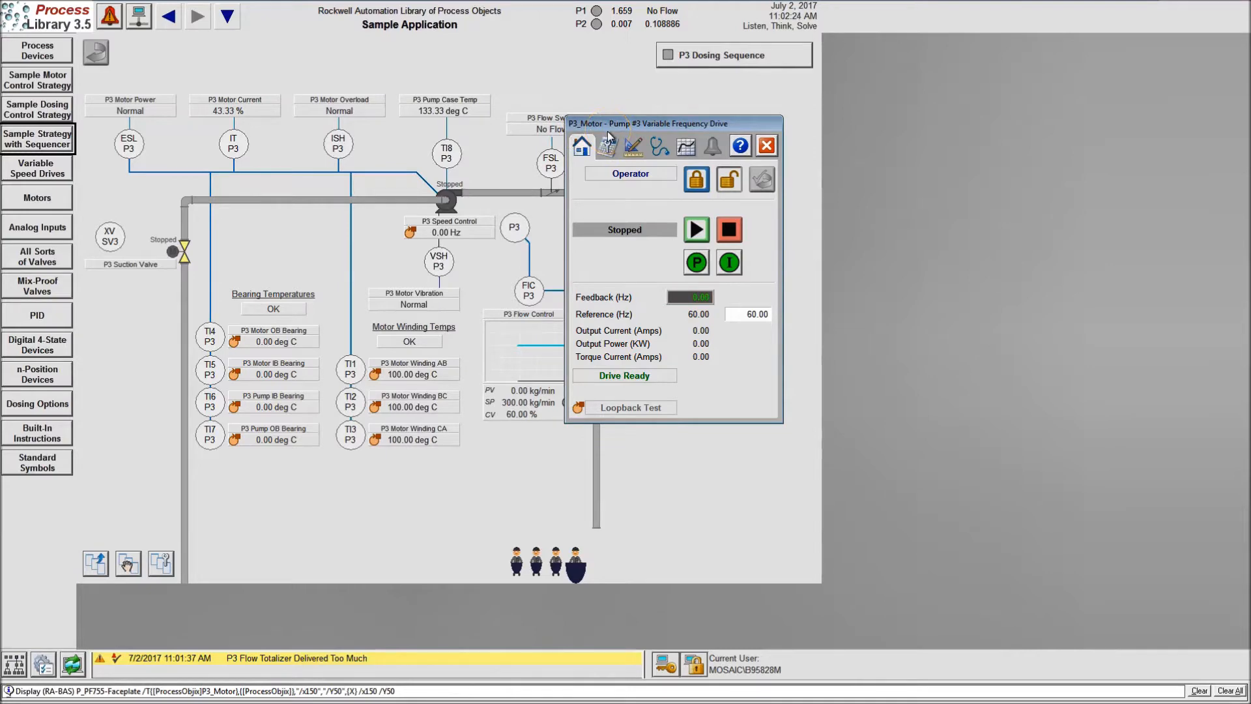
Switch to RSLogix 5000 and look through the routines in the InstructionSamples program
{"action": "key", "text": "super"}
{"action": "left_click", "coordinate": [218, 692]}
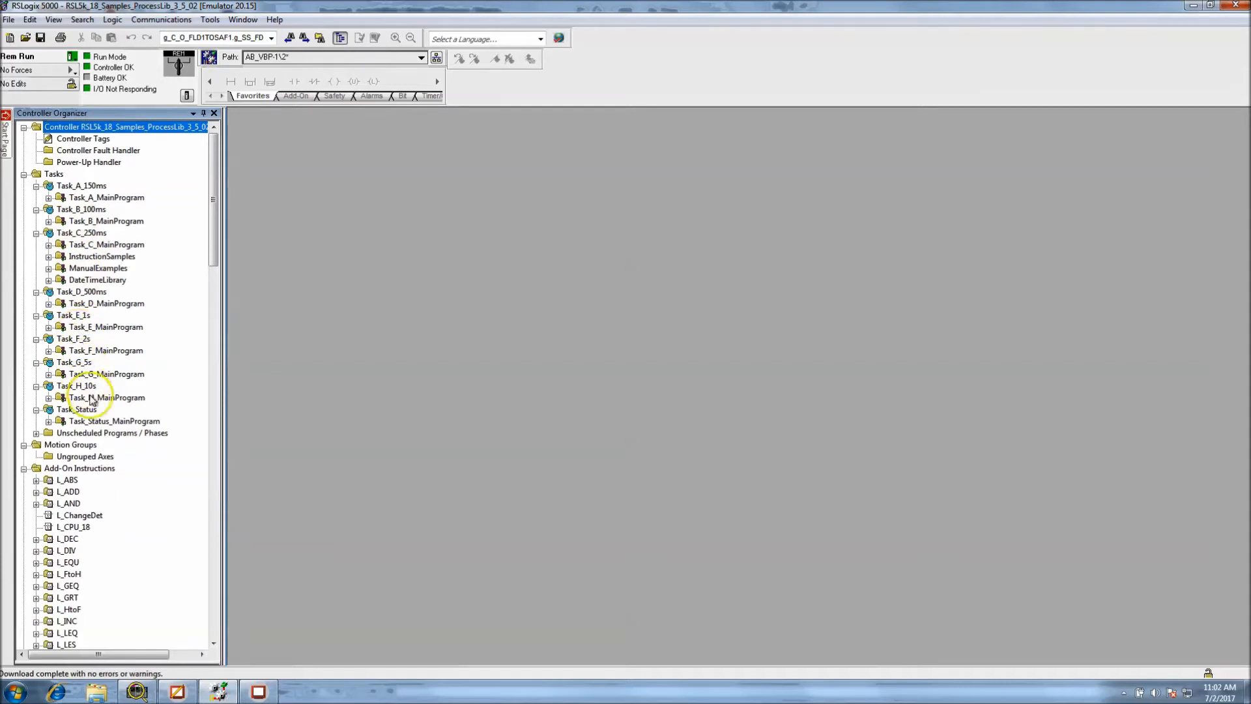
{"action": "left_click", "coordinate": [49, 257]}
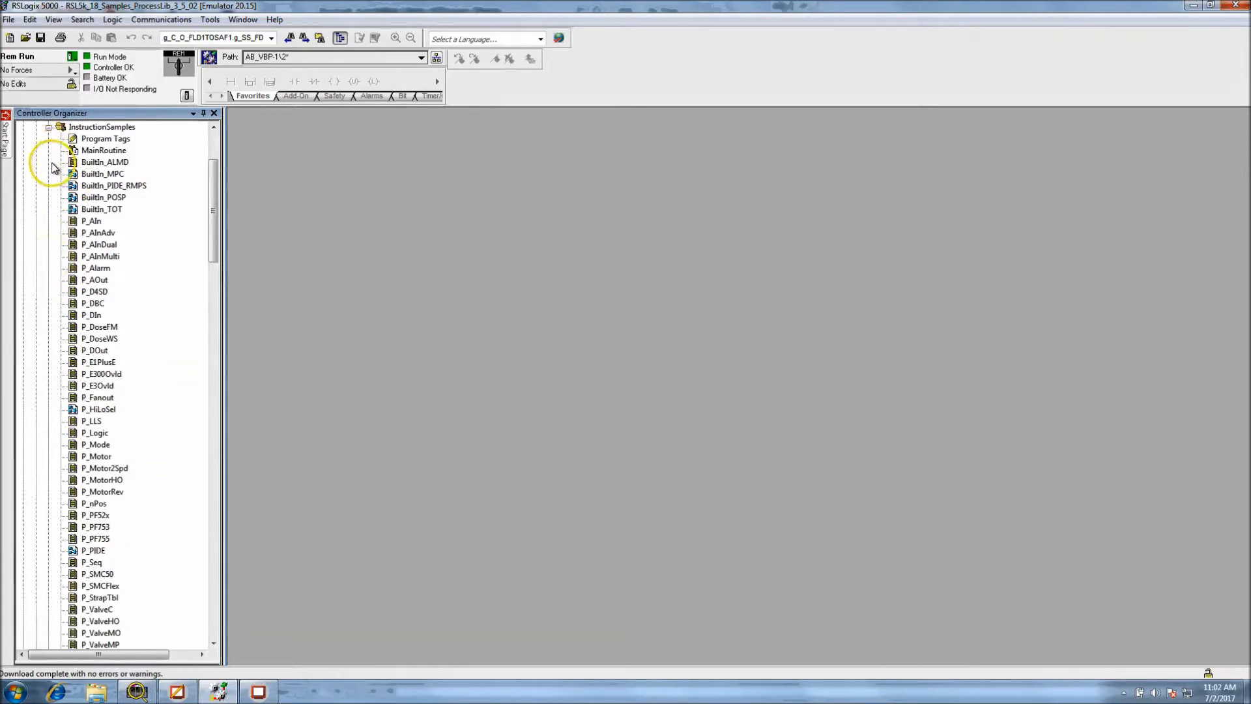
{"action": "left_click_drag", "start_coordinate": [209, 204], "coordinate": [215, 176]}
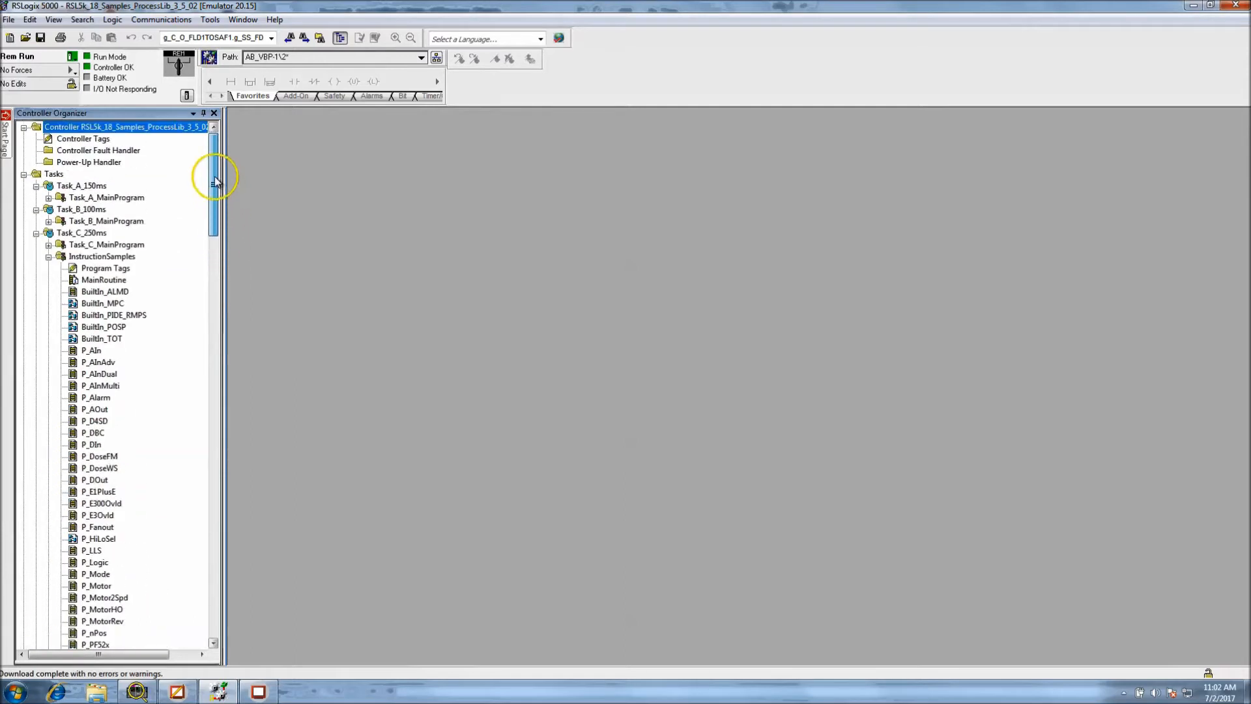
{"action": "left_click", "coordinate": [48, 256]}
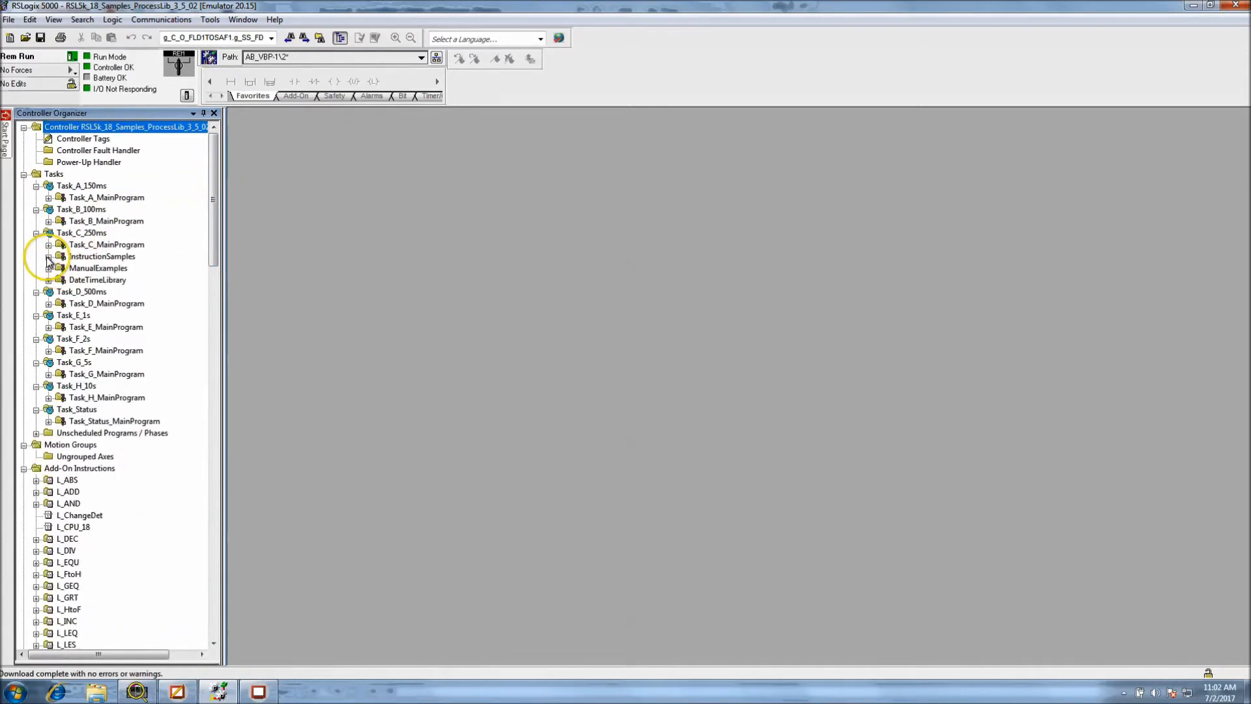
Check the contents of the main programs under Task_B_100ms, Task_A_150ms, Task_D_500ms and Task_E_1s
{"action": "left_click", "coordinate": [48, 221]}
{"action": "left_click", "coordinate": [49, 198]}
{"action": "left_click", "coordinate": [48, 197]}
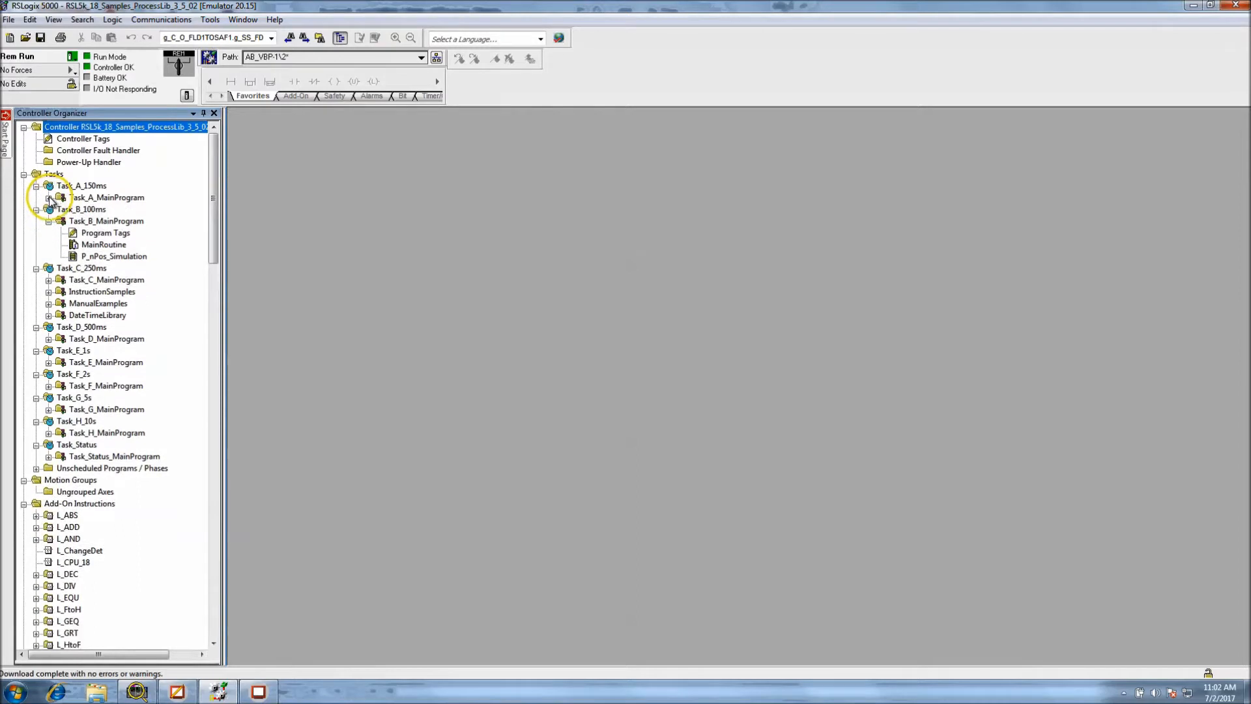
{"action": "left_click", "coordinate": [48, 339]}
{"action": "left_click", "coordinate": [49, 339]}
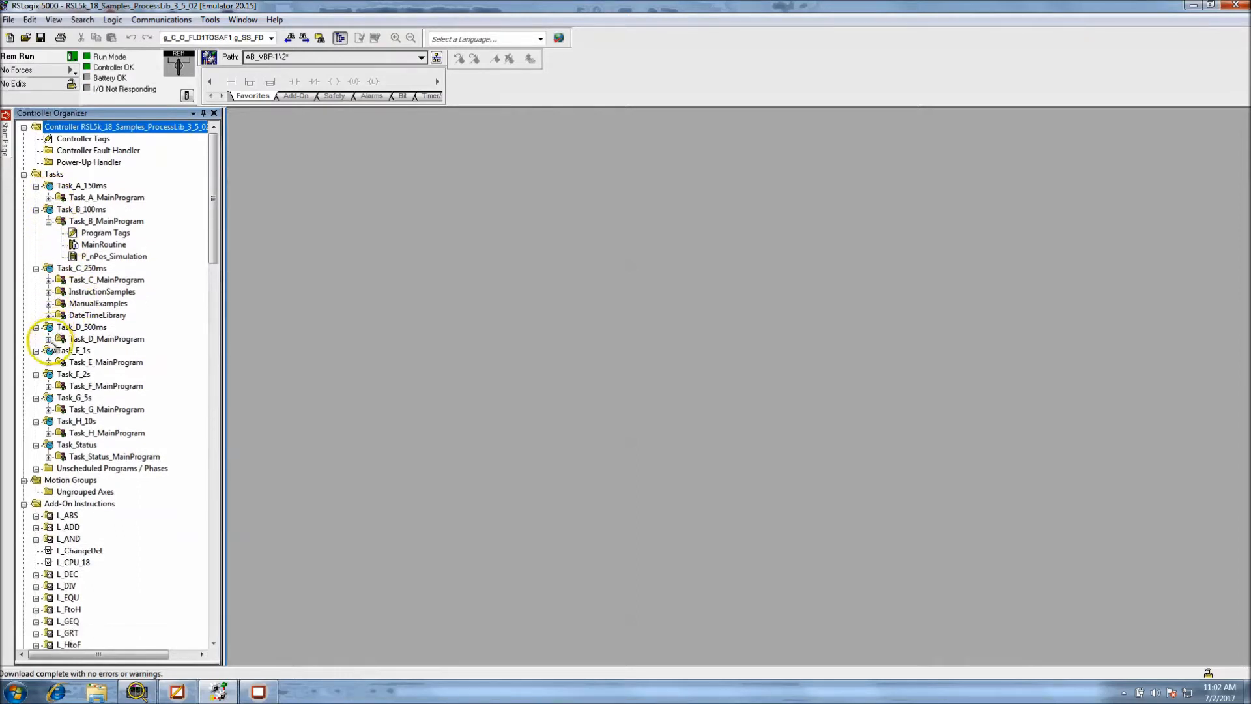
{"action": "left_click", "coordinate": [49, 362]}
{"action": "left_click", "coordinate": [48, 362]}
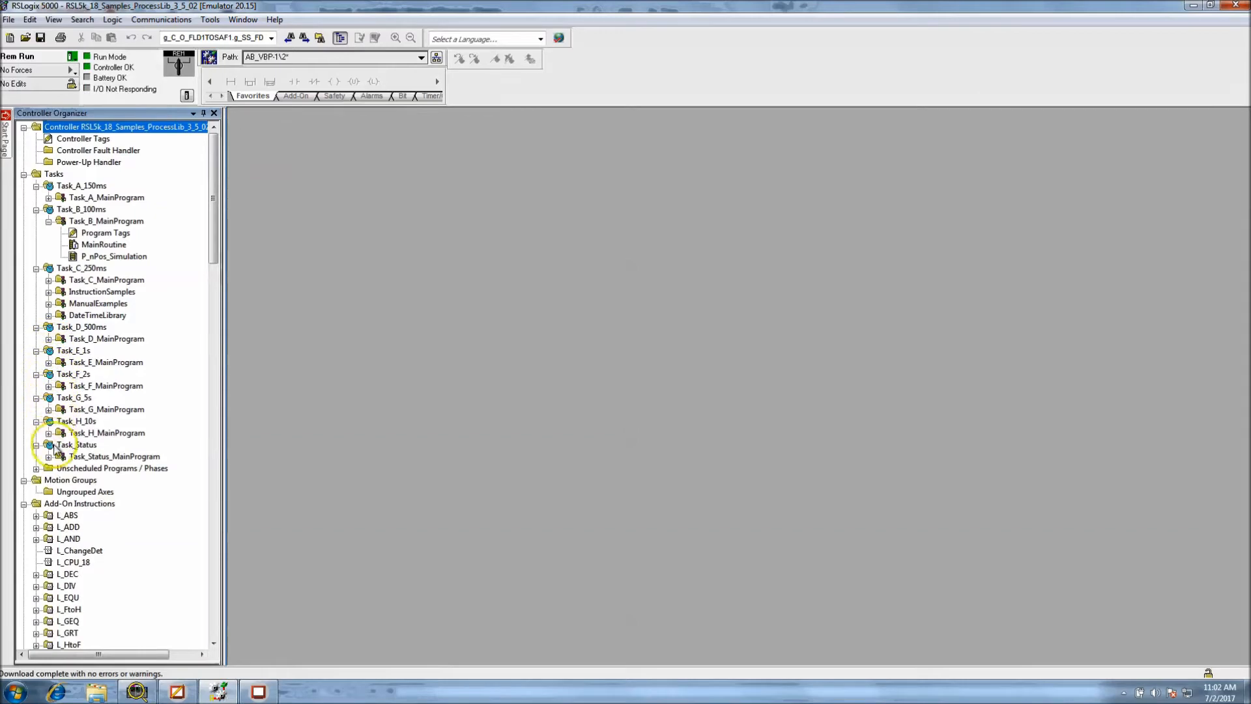
Open the controller tags and filter the list by p3
{"action": "double_click", "coordinate": [83, 138]}
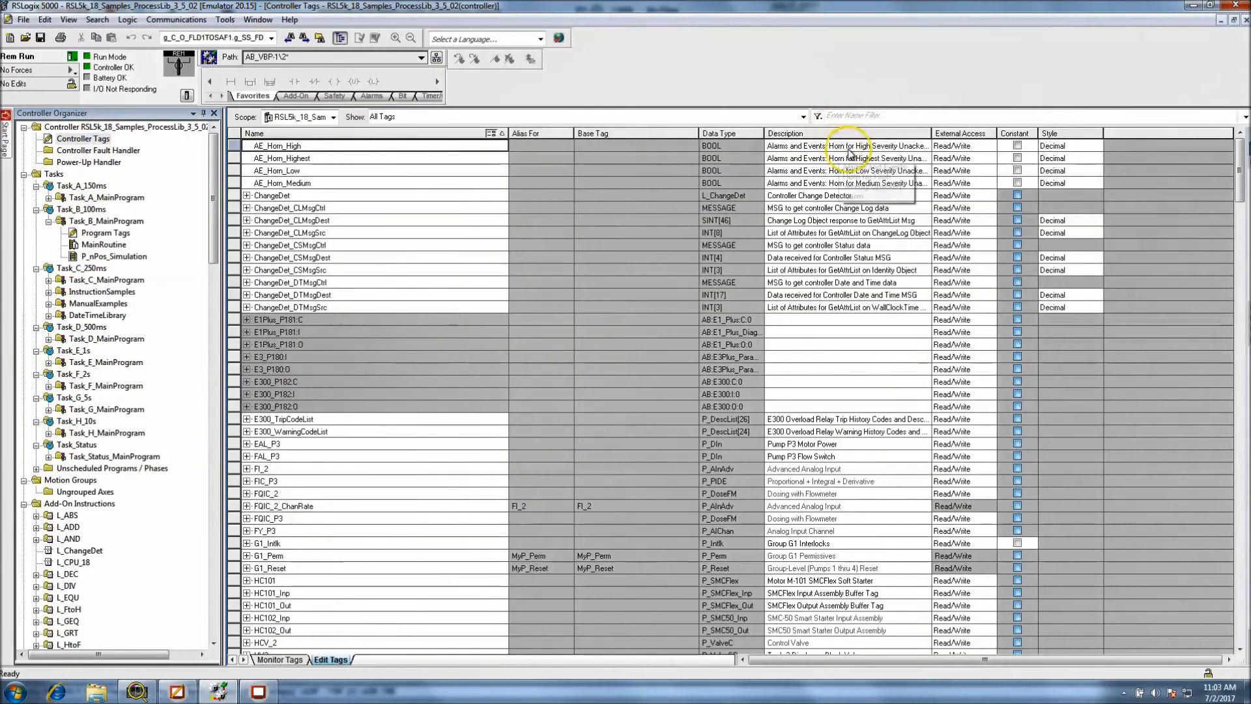
{"action": "left_click", "coordinate": [841, 117]}
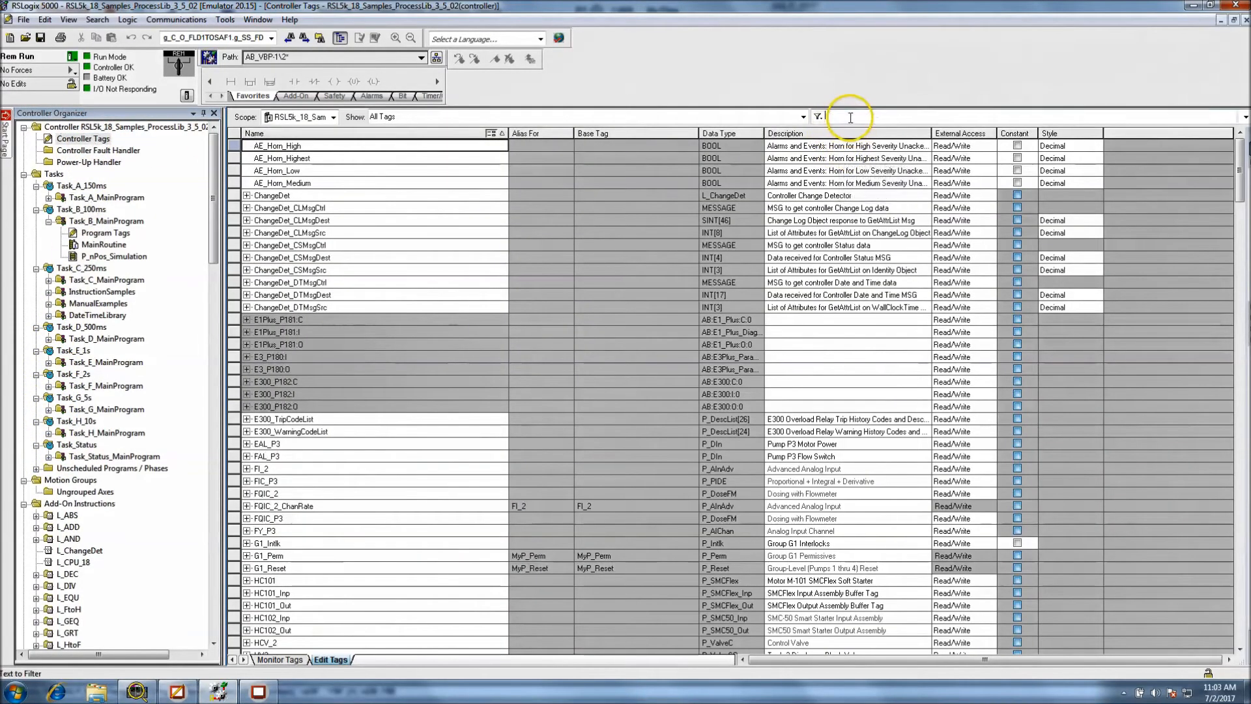
{"action": "type", "text": "P"}
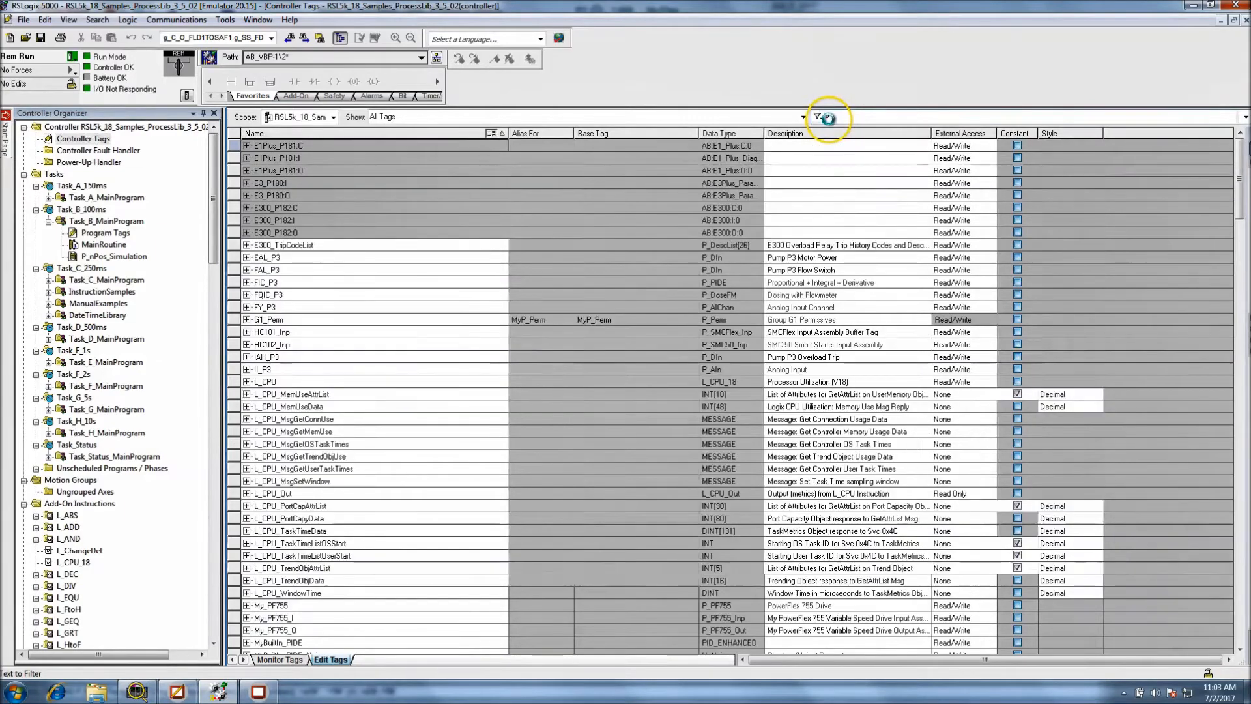
{"action": "type", "text": "3"}
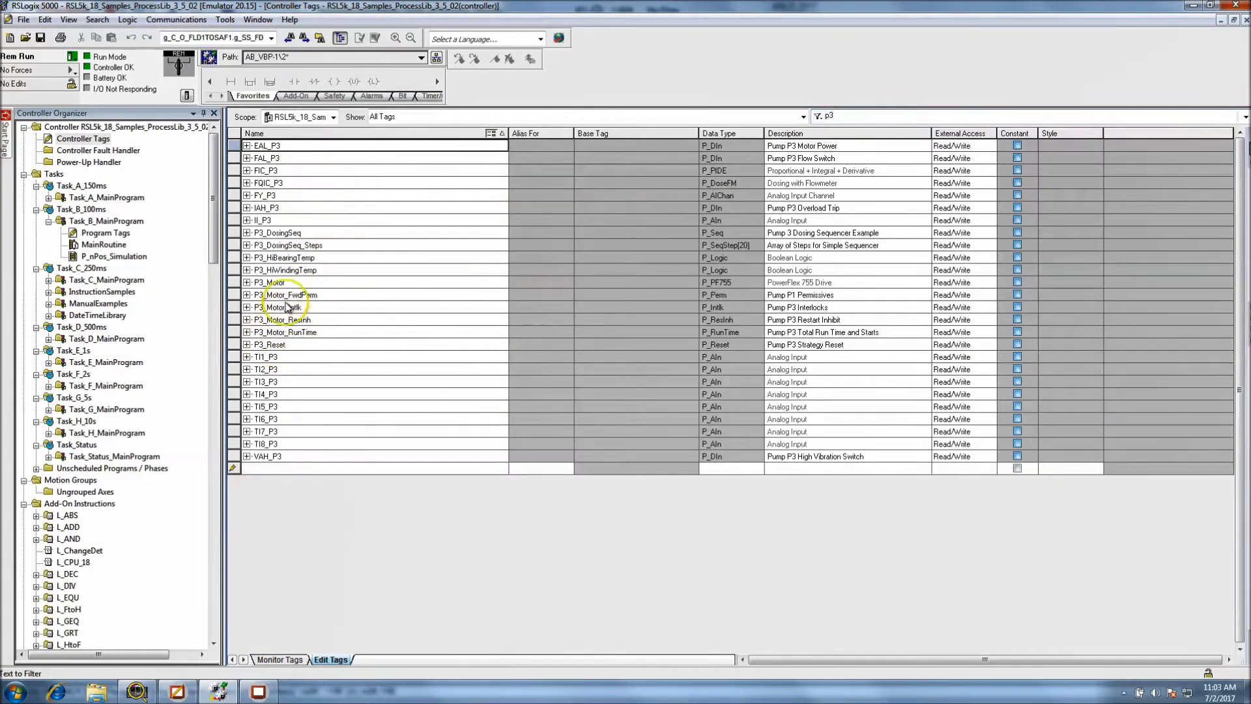
Cross-reference the P3_Motor tag and go to its P_PF755 instruction in the P3_Devices routine
{"action": "left_click", "coordinate": [233, 282]}
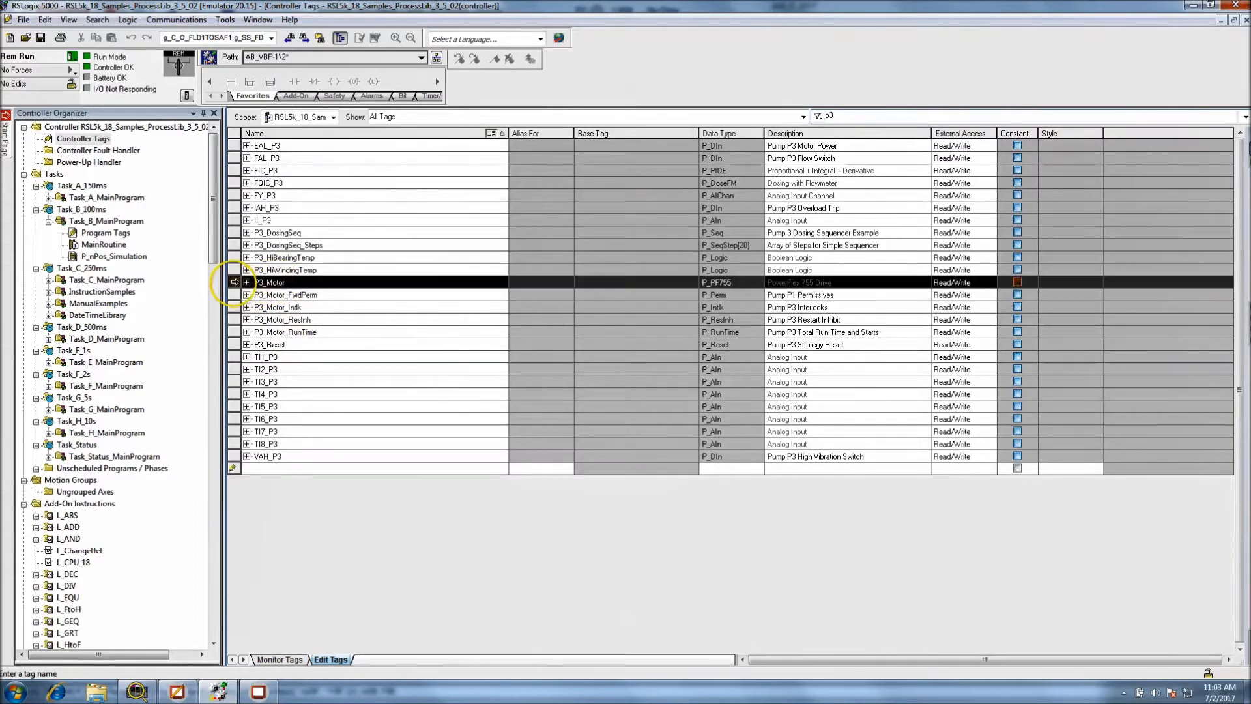
{"action": "right_click", "coordinate": [233, 282]}
{"action": "left_click", "coordinate": [334, 359]}
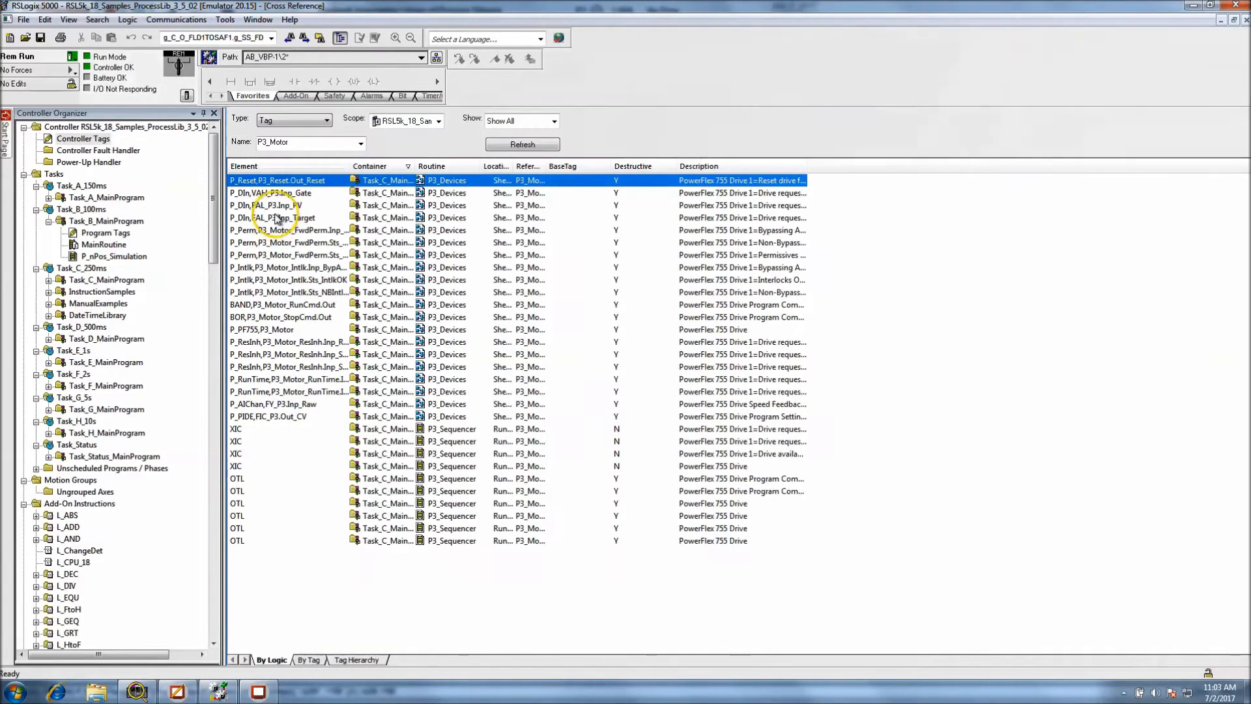
{"action": "left_click_drag", "start_coordinate": [350, 166], "coordinate": [406, 166]}
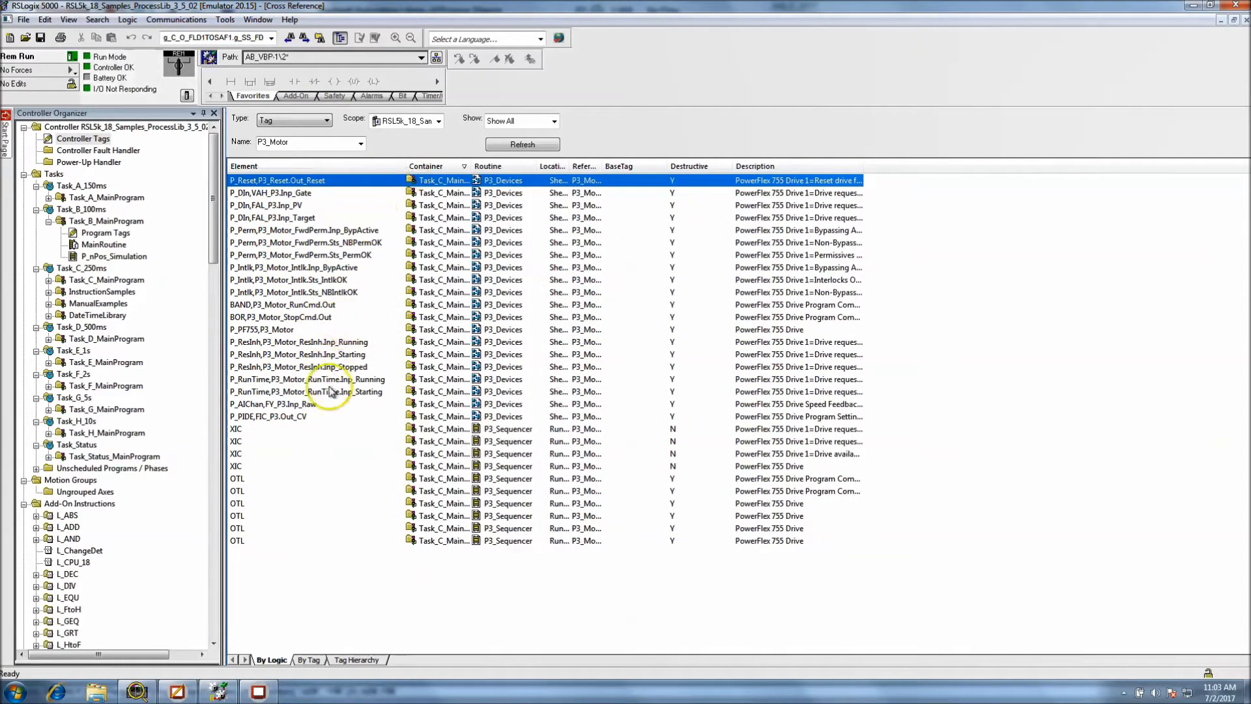
{"action": "double_click", "coordinate": [304, 331]}
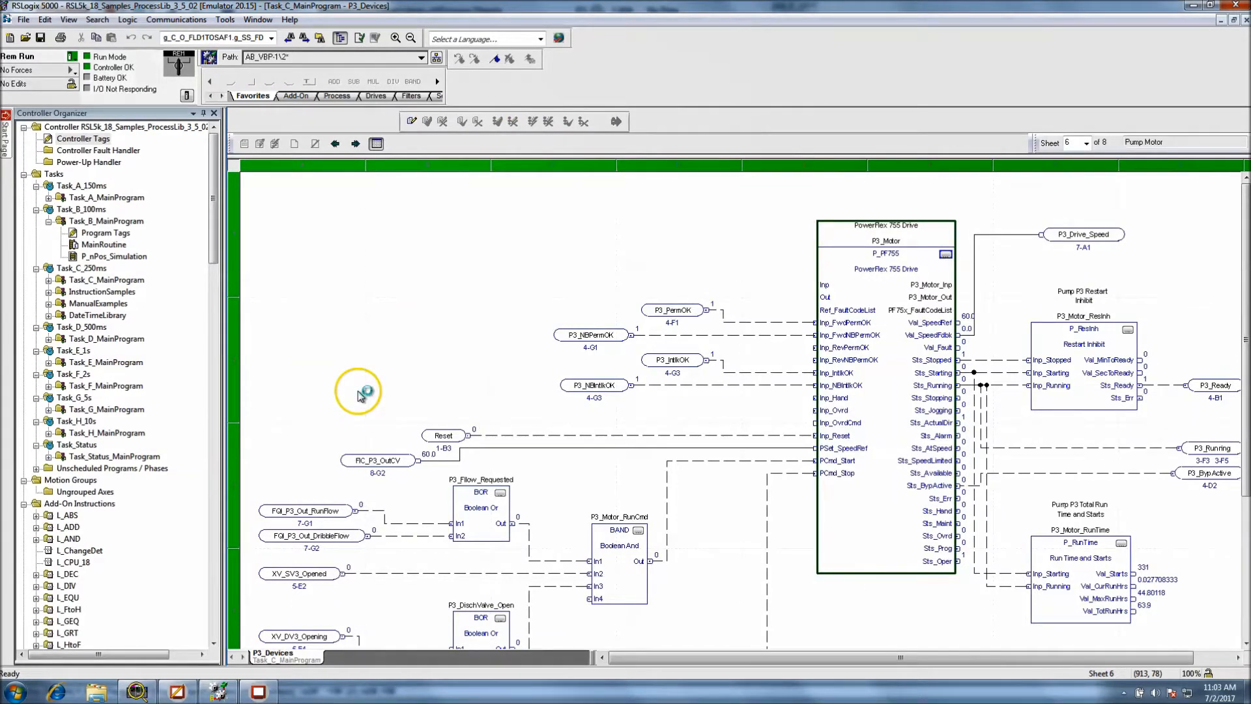
Look at the P3_Motor faceplate in the running HMI client and the display list in FactoryTalk View Studio
{"action": "left_click", "coordinate": [256, 693]}
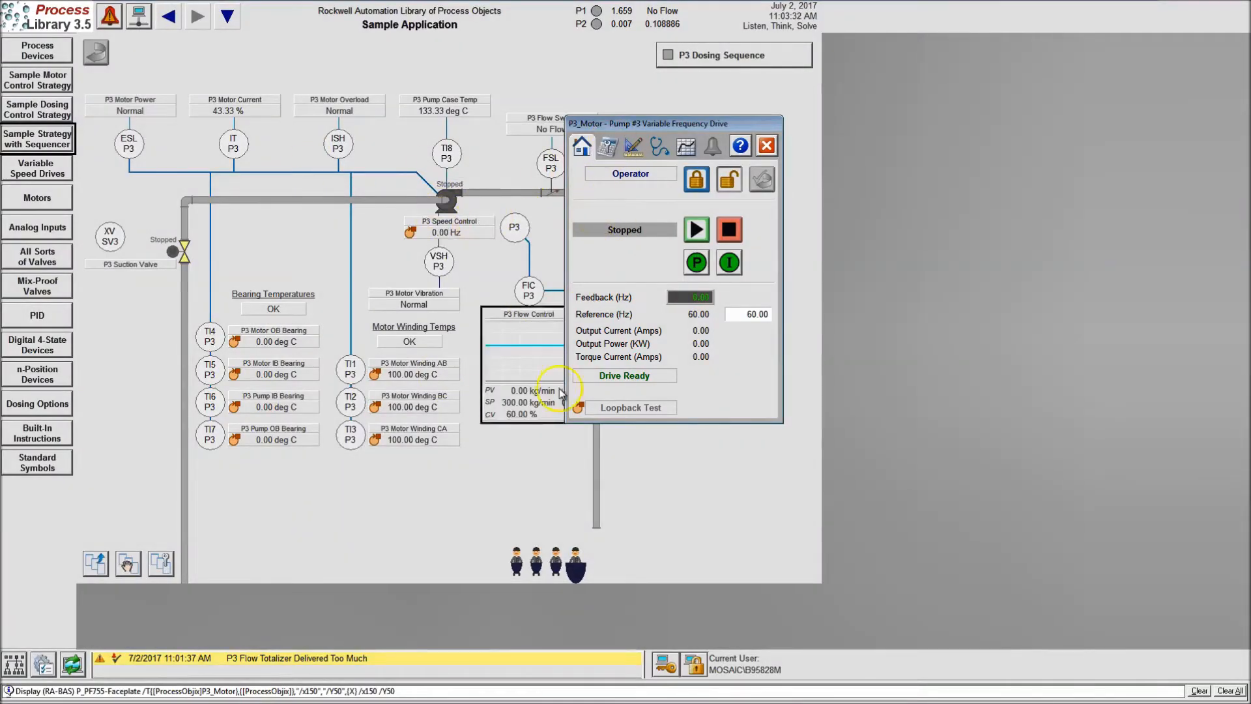
{"action": "key", "text": "super"}
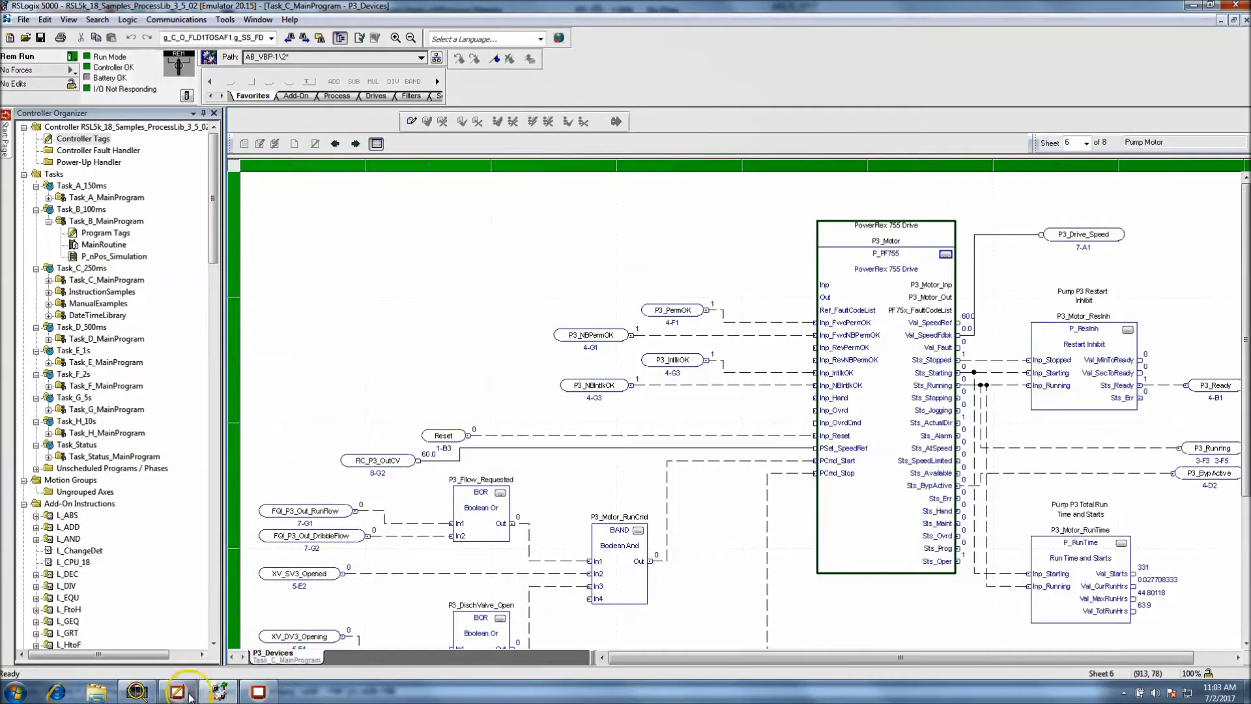
{"action": "mouse_move", "coordinate": [178, 692]}
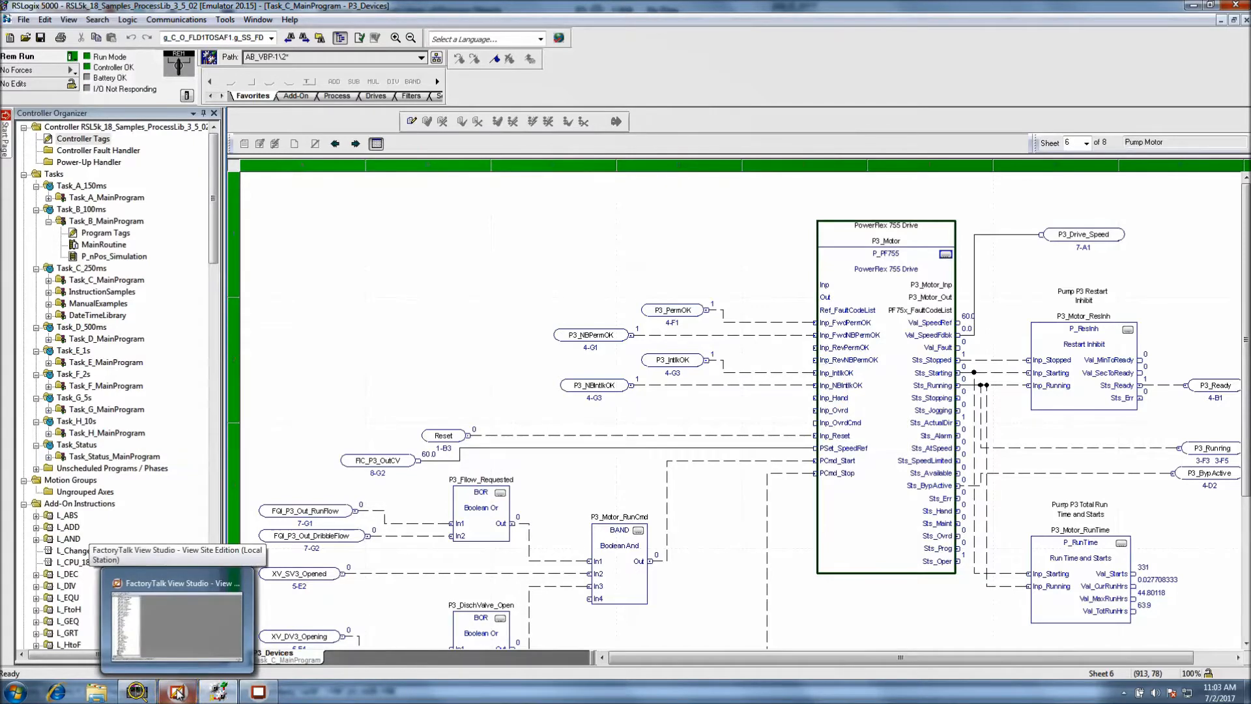
{"action": "left_click", "coordinate": [178, 693]}
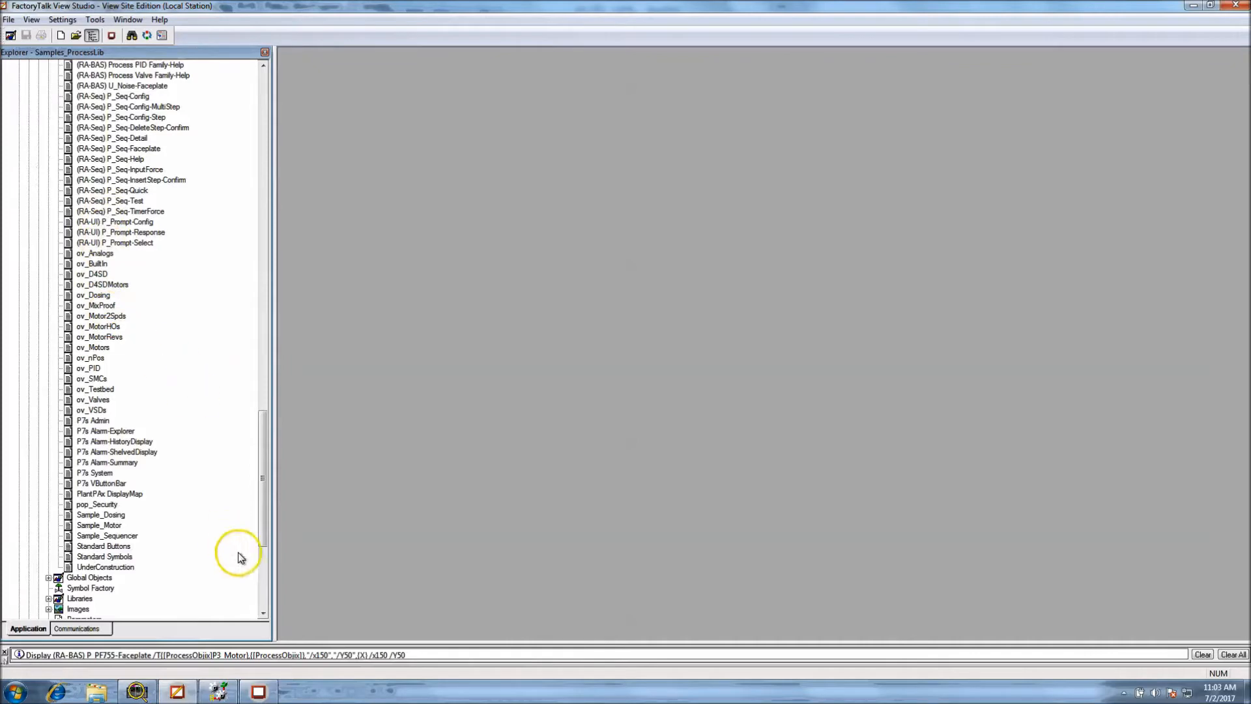
{"action": "left_click", "coordinate": [218, 691]}
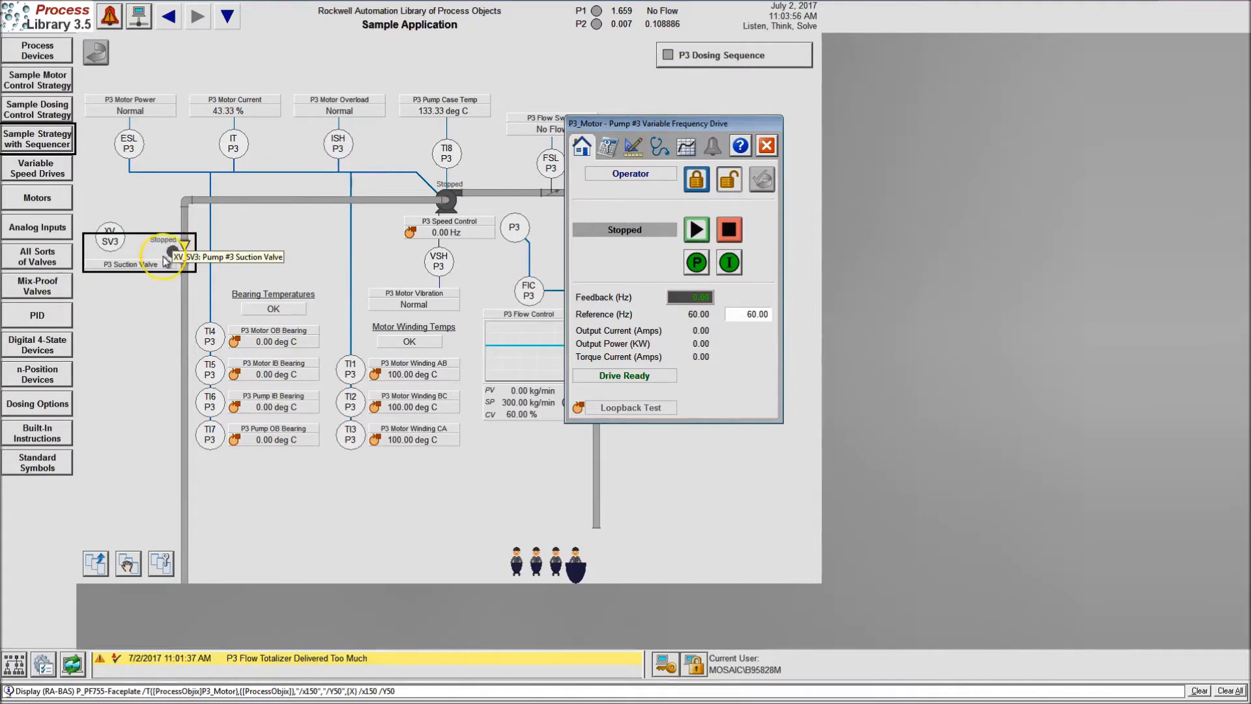
Switch to FactoryTalk View Studio and open the Sample_Sequencer display for editing
{"action": "key", "text": "super"}
{"action": "left_click", "coordinate": [185, 696]}
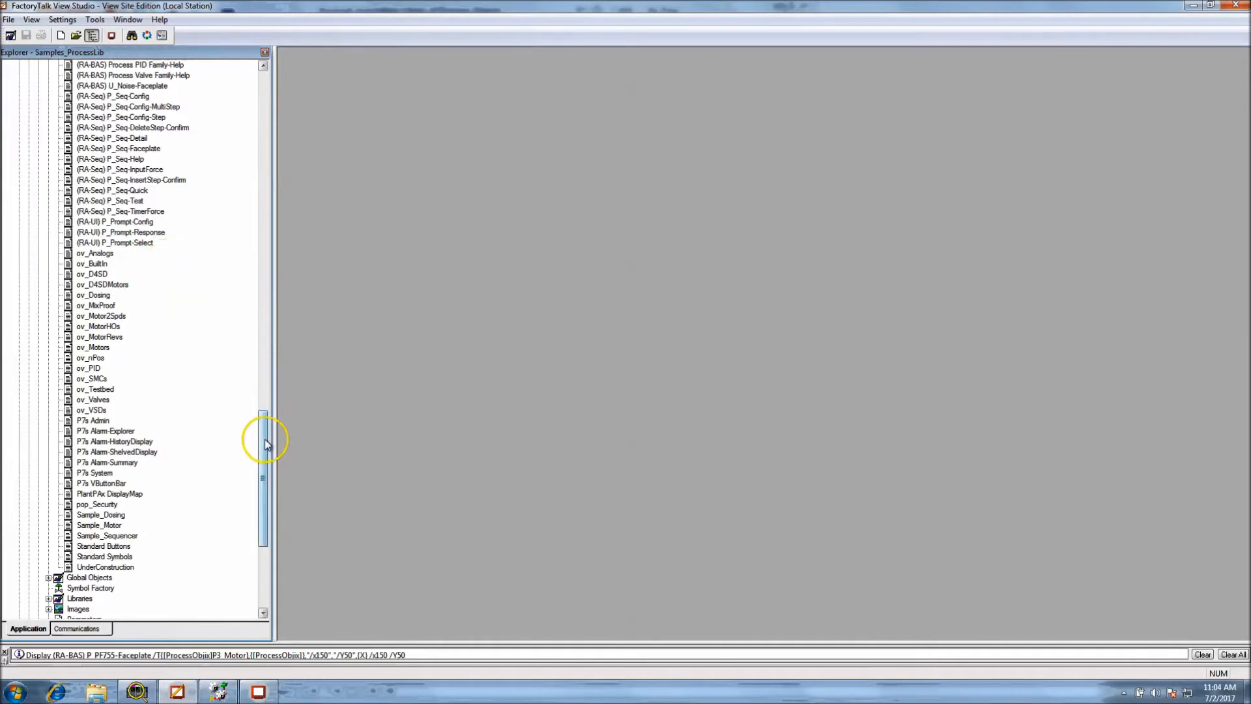
{"action": "double_click", "coordinate": [119, 538]}
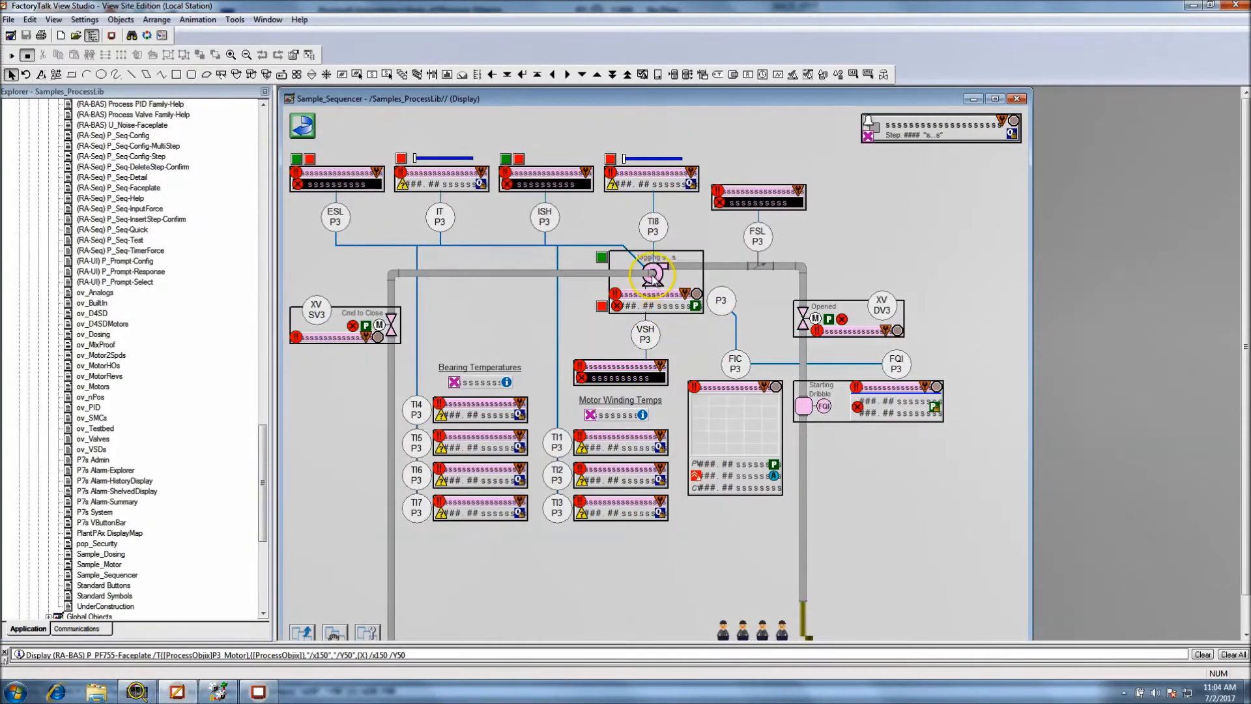
{"action": "left_click", "coordinate": [652, 275]}
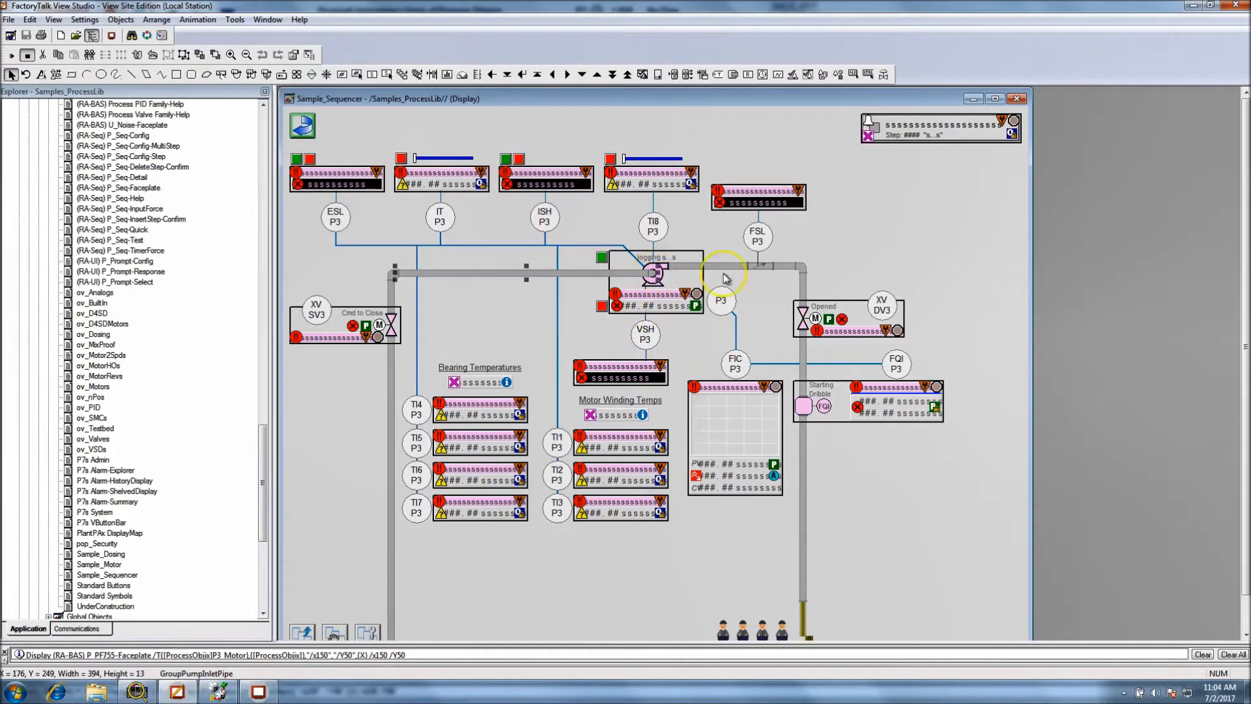
Test-run the Sample_Sequencer display and return it to edit mode
{"action": "left_click", "coordinate": [11, 55]}
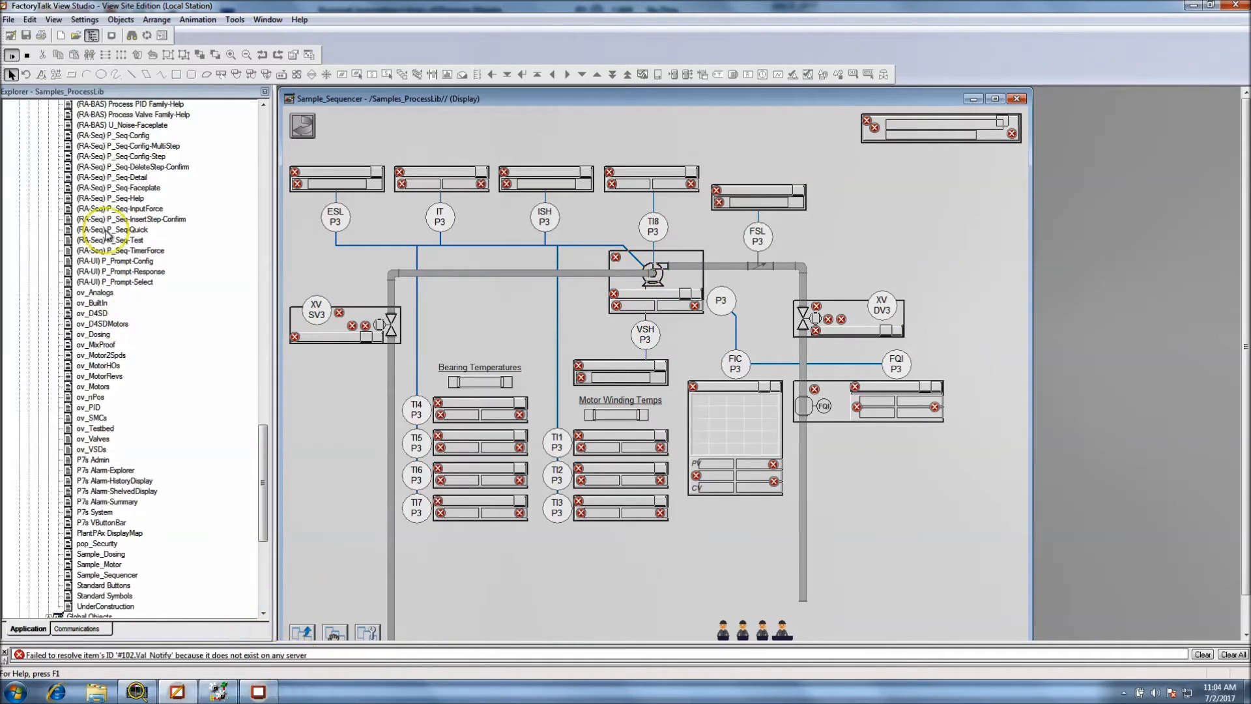
{"action": "left_click", "coordinate": [27, 55]}
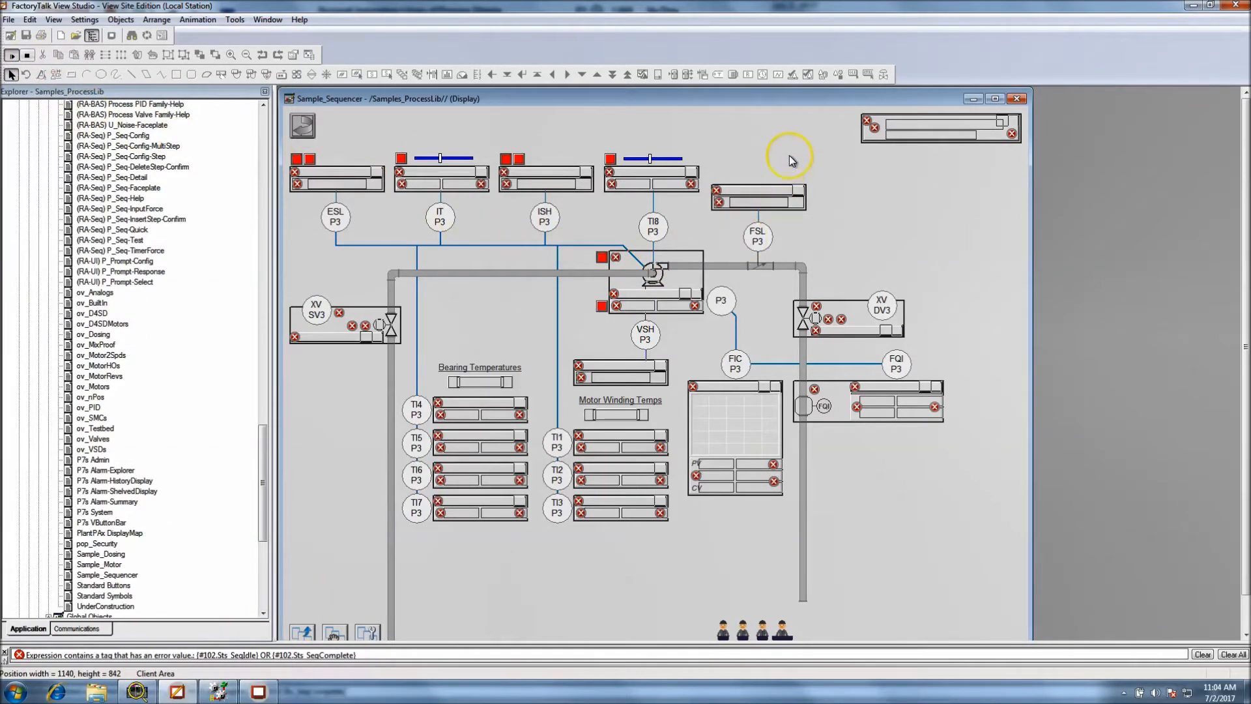
{"action": "left_click", "coordinate": [28, 54]}
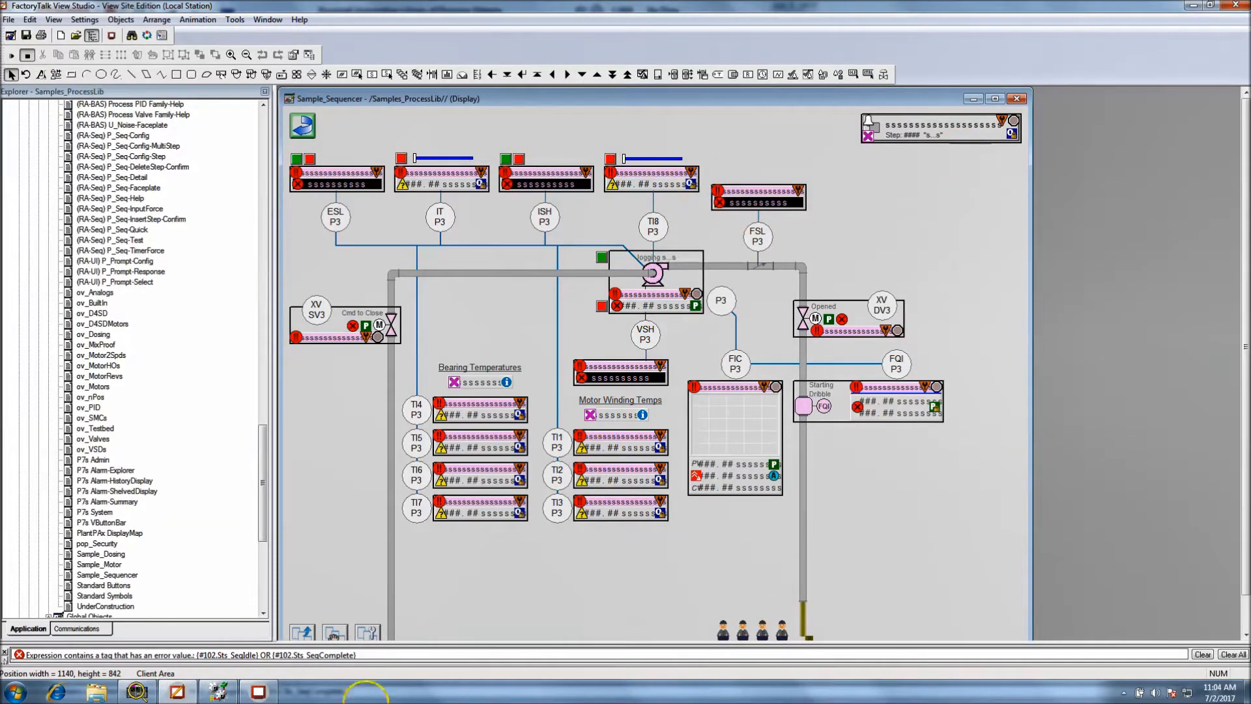
Close the P3_Motor faceplate in the running HMI client and return to FactoryTalk View Studio
{"action": "left_click", "coordinate": [225, 697]}
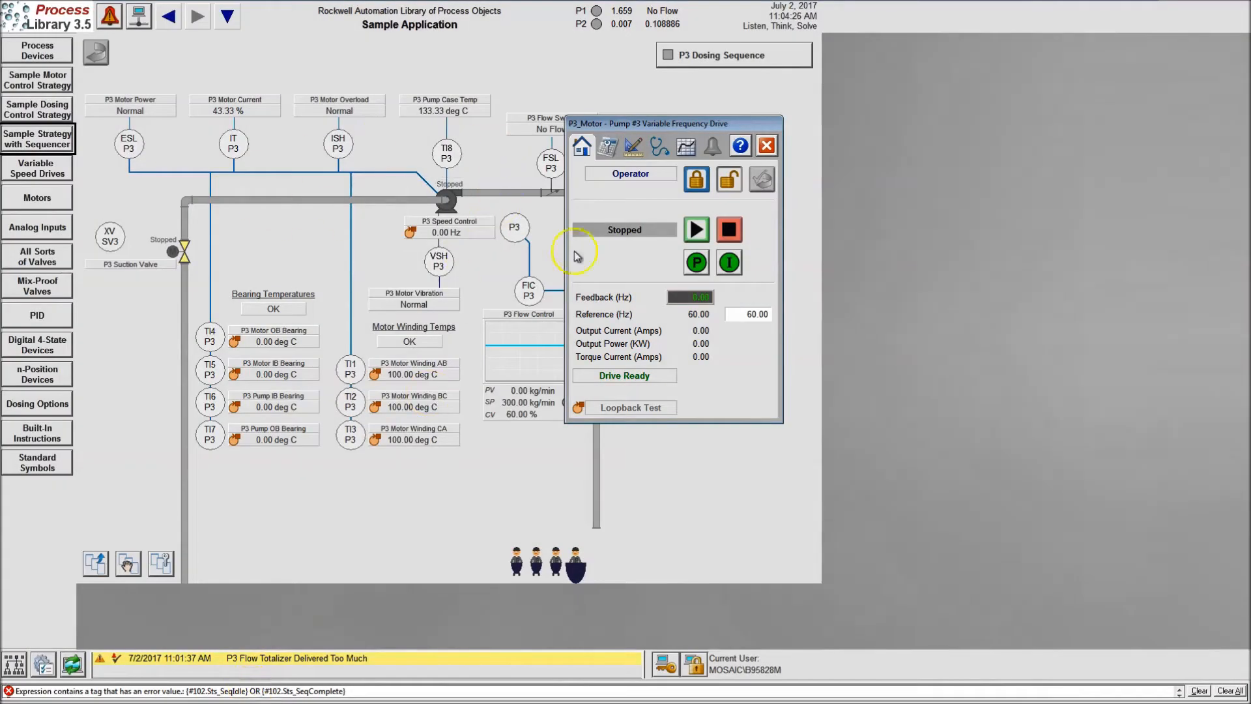
{"action": "left_click", "coordinate": [766, 144]}
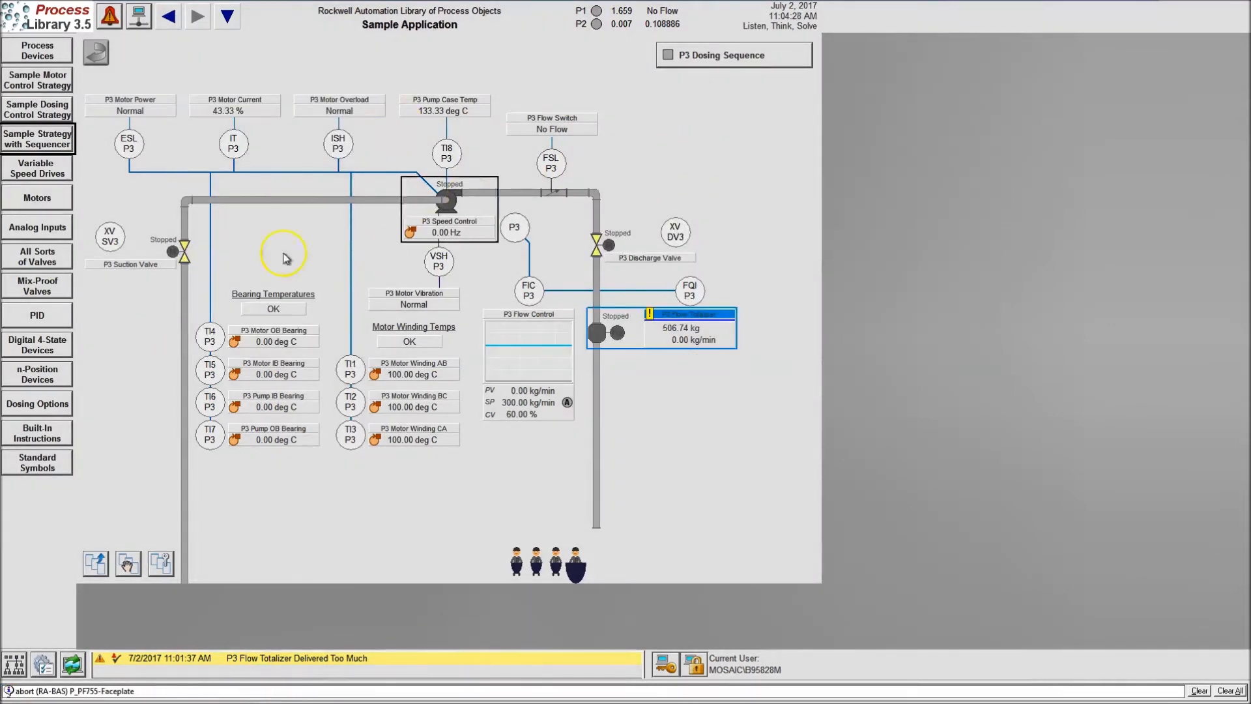
{"action": "key", "text": "super"}
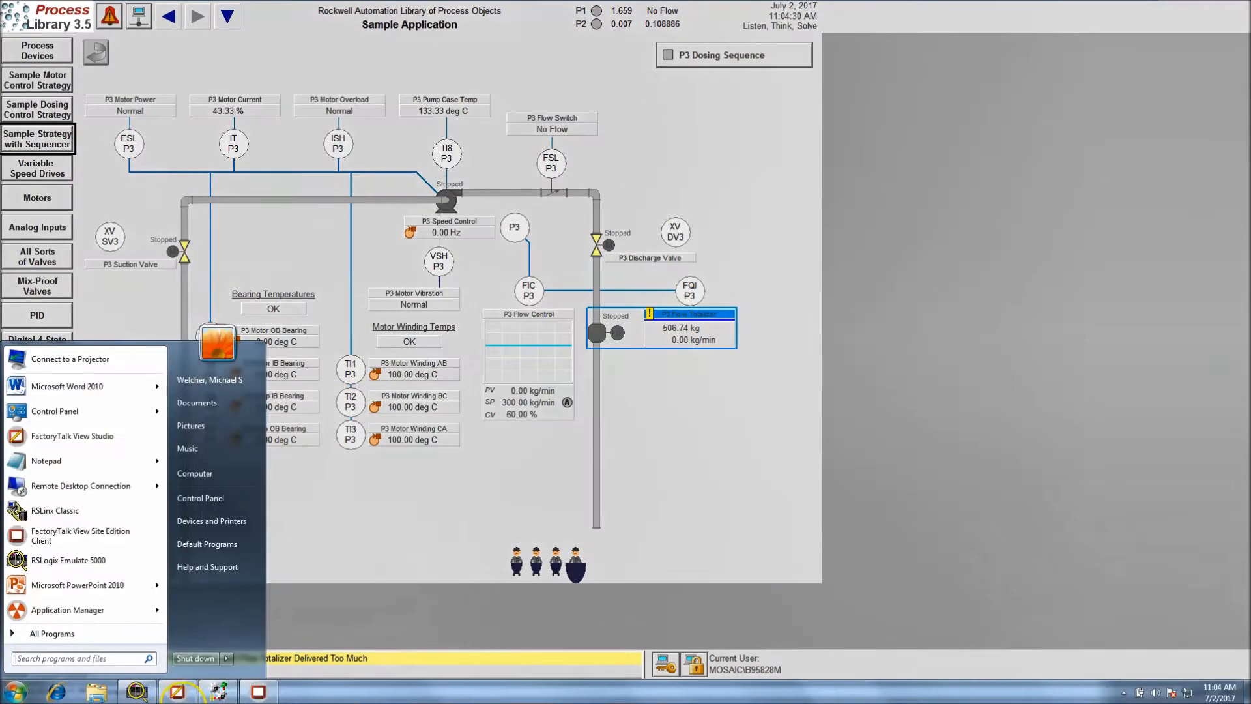
{"action": "left_click", "coordinate": [194, 696]}
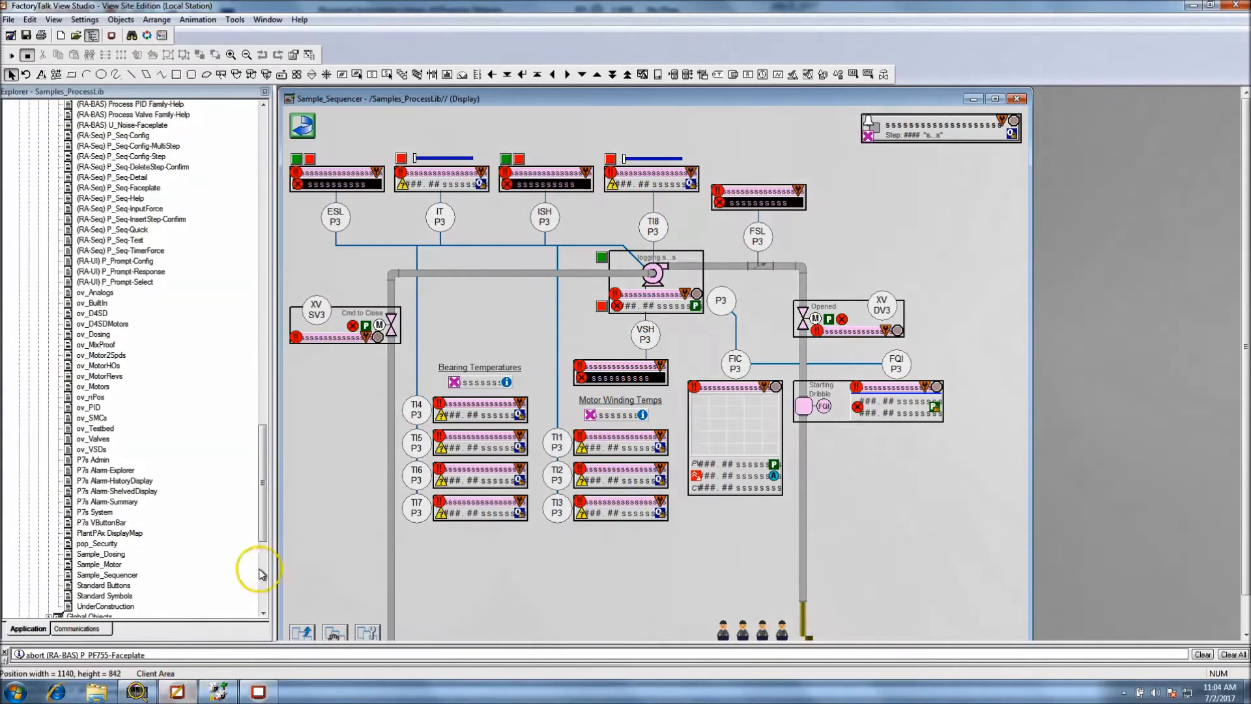
Select the P3 pump symbol inside its motor group and examine its global object parameter values without changing them
{"action": "left_click", "coordinate": [661, 280]}
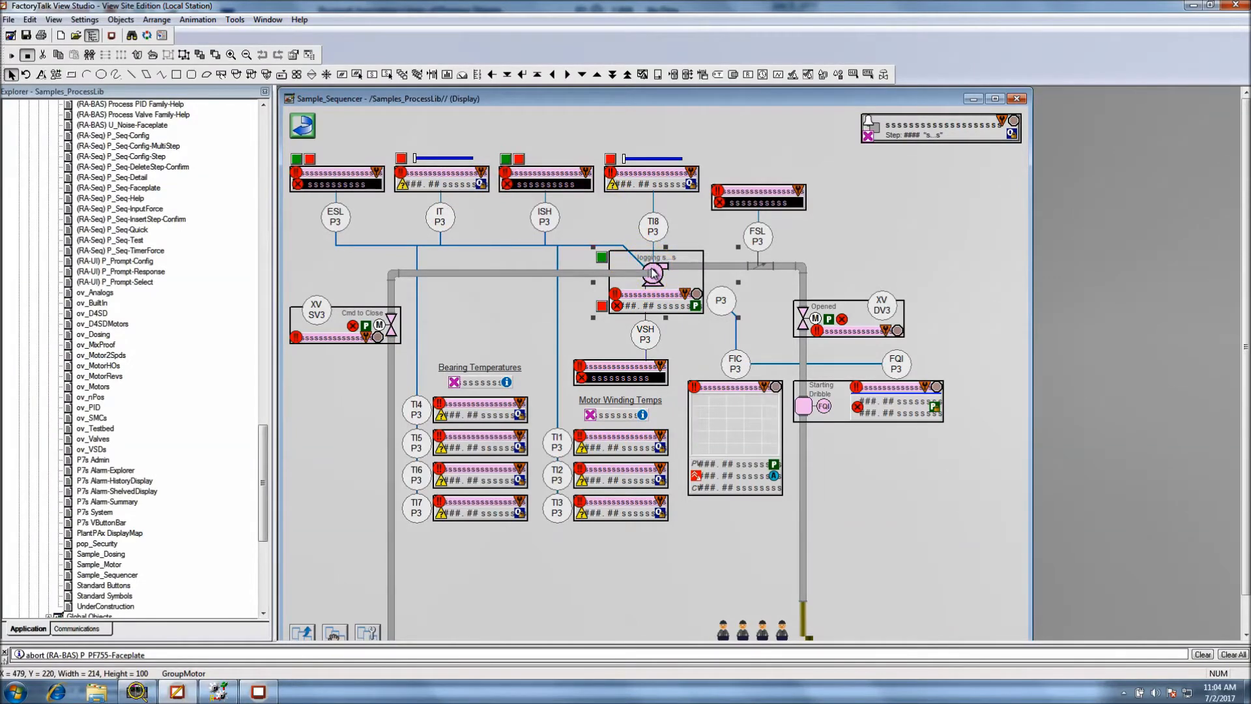
{"action": "left_click", "coordinate": [653, 272]}
{"action": "left_click", "coordinate": [653, 273]}
{"action": "left_click", "coordinate": [662, 276]}
{"action": "left_click", "coordinate": [660, 278]}
{"action": "double_click", "coordinate": [659, 275]}
{"action": "left_click", "coordinate": [707, 269]}
{"action": "double_click", "coordinate": [682, 269]}
{"action": "left_click", "coordinate": [675, 273]}
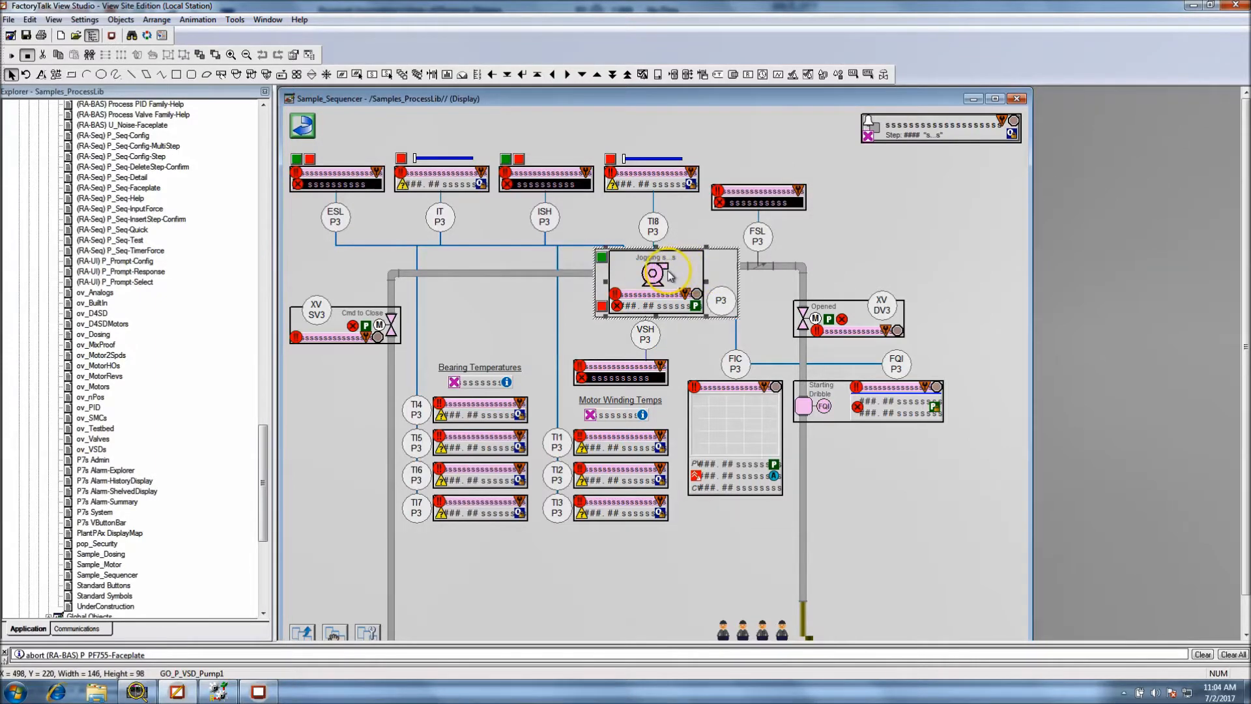
{"action": "right_click", "coordinate": [664, 271]}
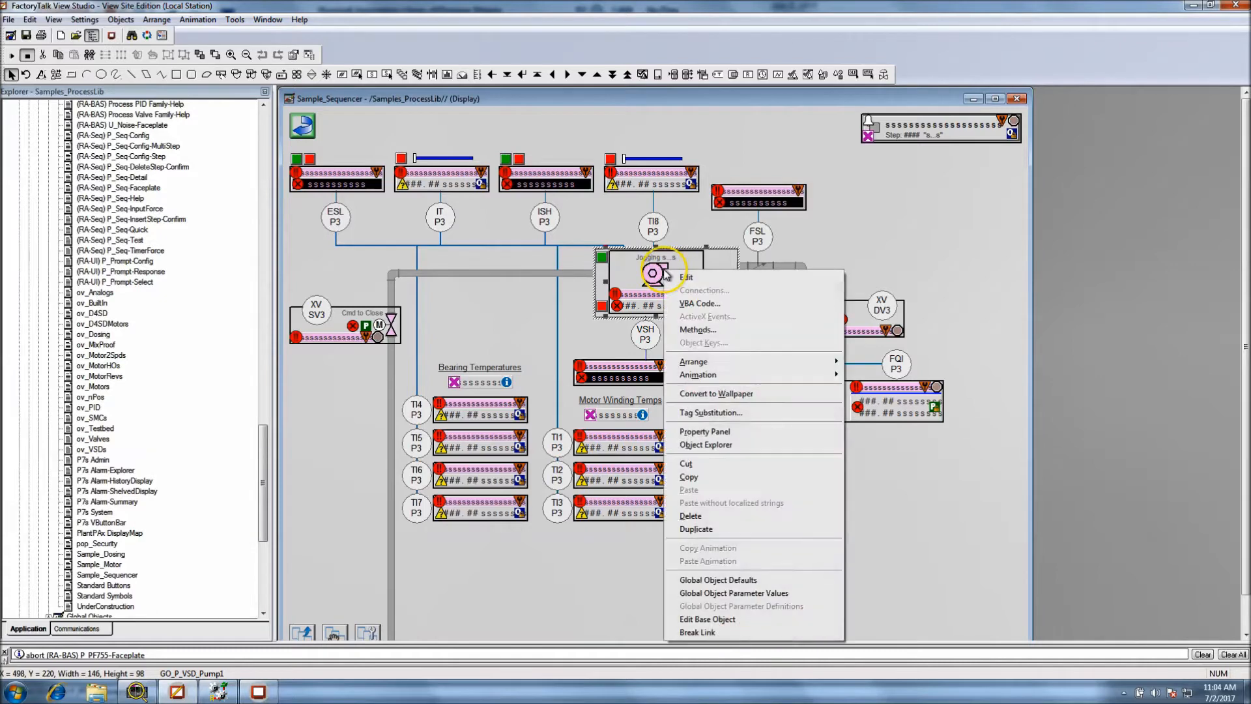
{"action": "left_click", "coordinate": [751, 594]}
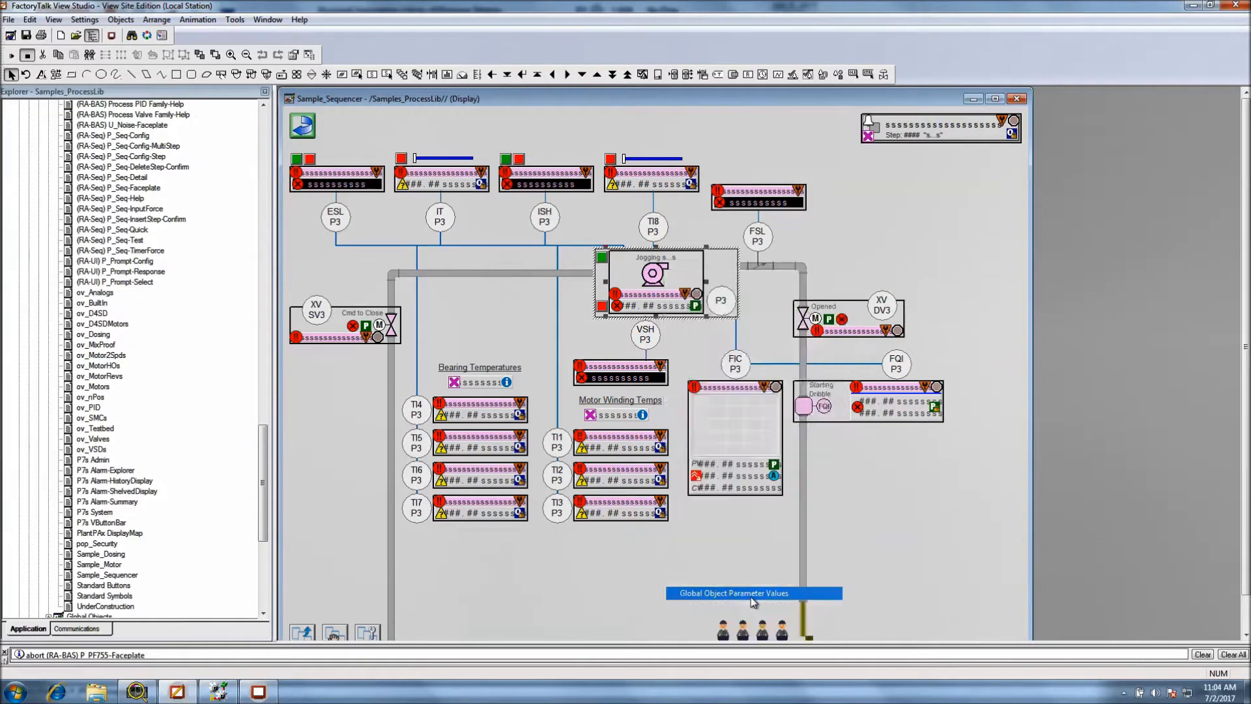
{"action": "left_click_drag", "start_coordinate": [661, 240], "coordinate": [795, 352]}
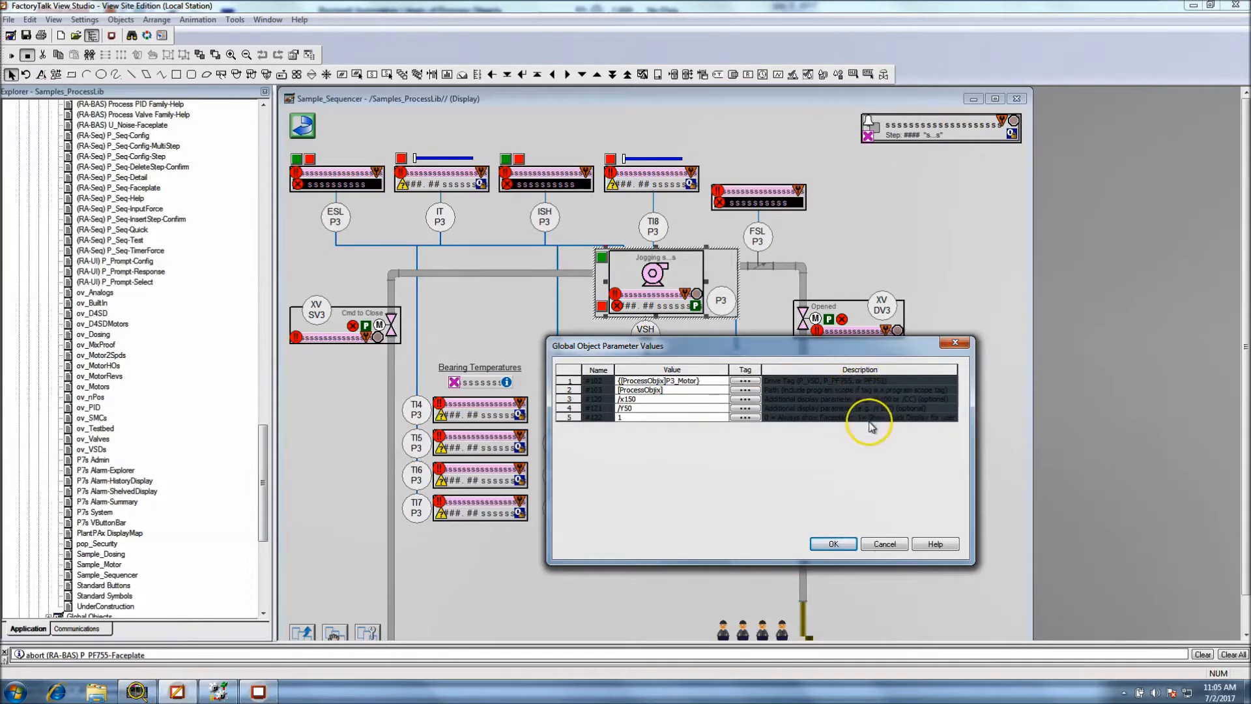
{"action": "left_click", "coordinate": [884, 544]}
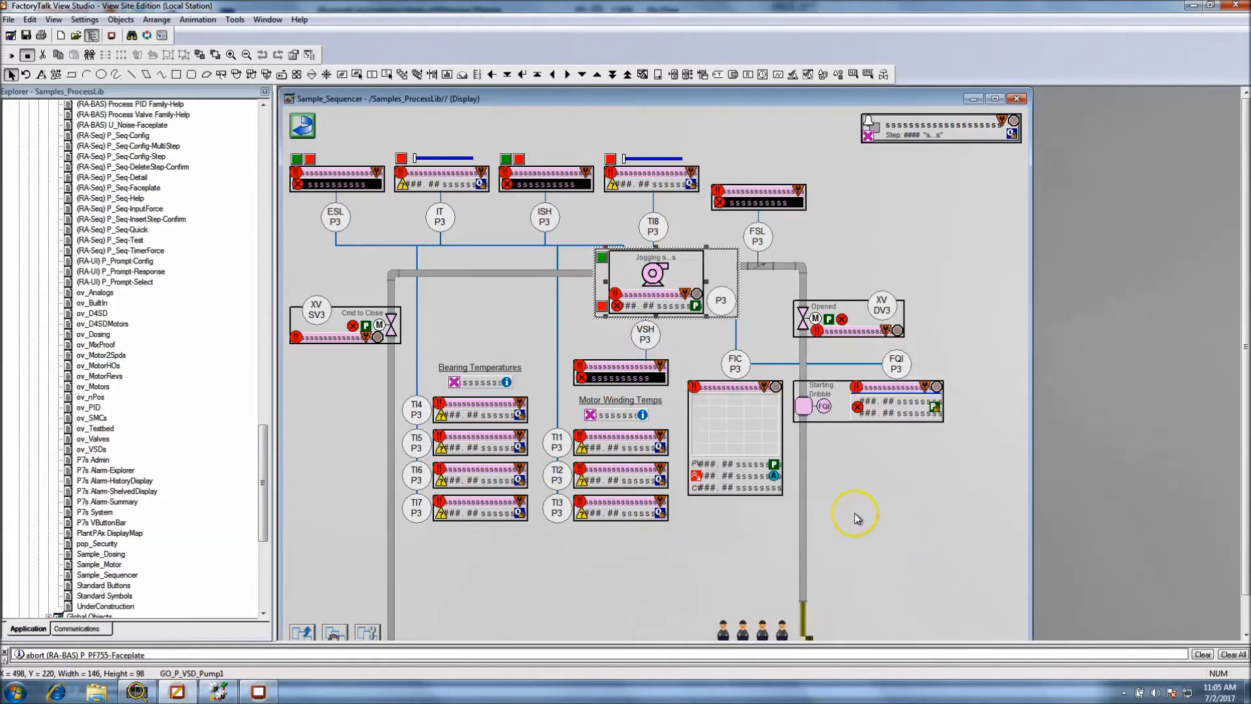
Open the P3 pump symbol's base object in the P_VSD Graphics Library and move the library window aside
{"action": "right_click", "coordinate": [648, 276]}
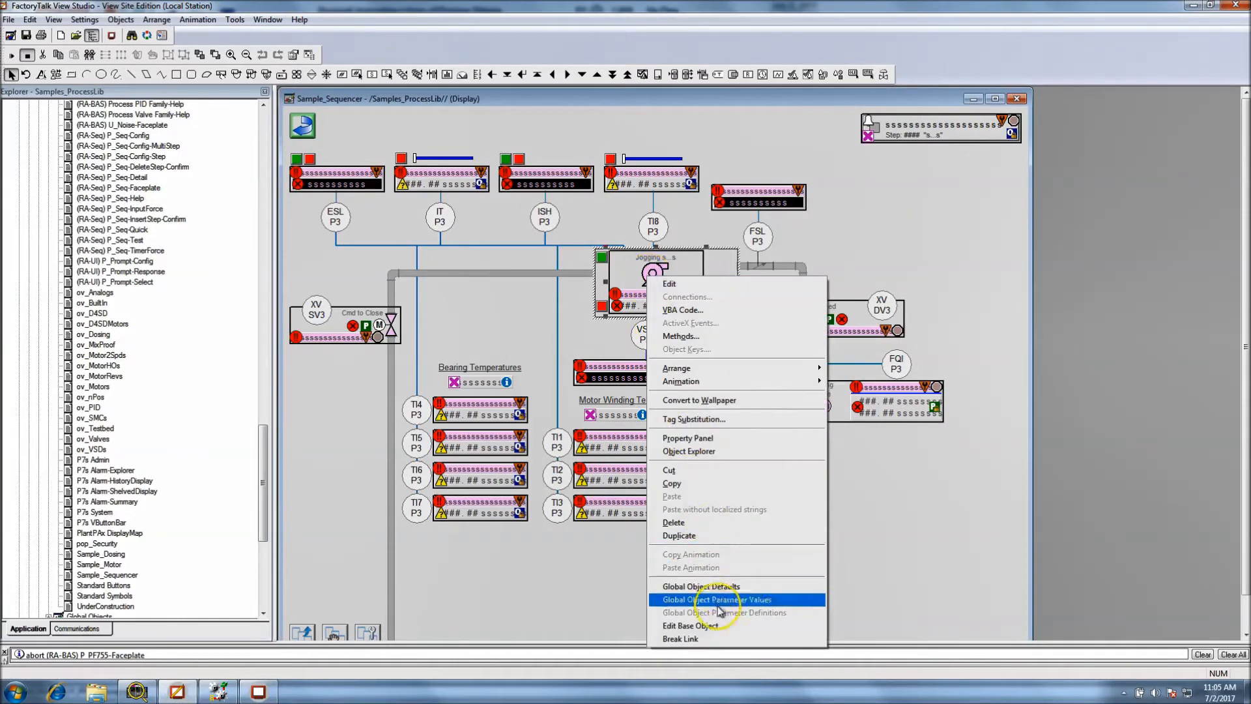
{"action": "left_click", "coordinate": [726, 629]}
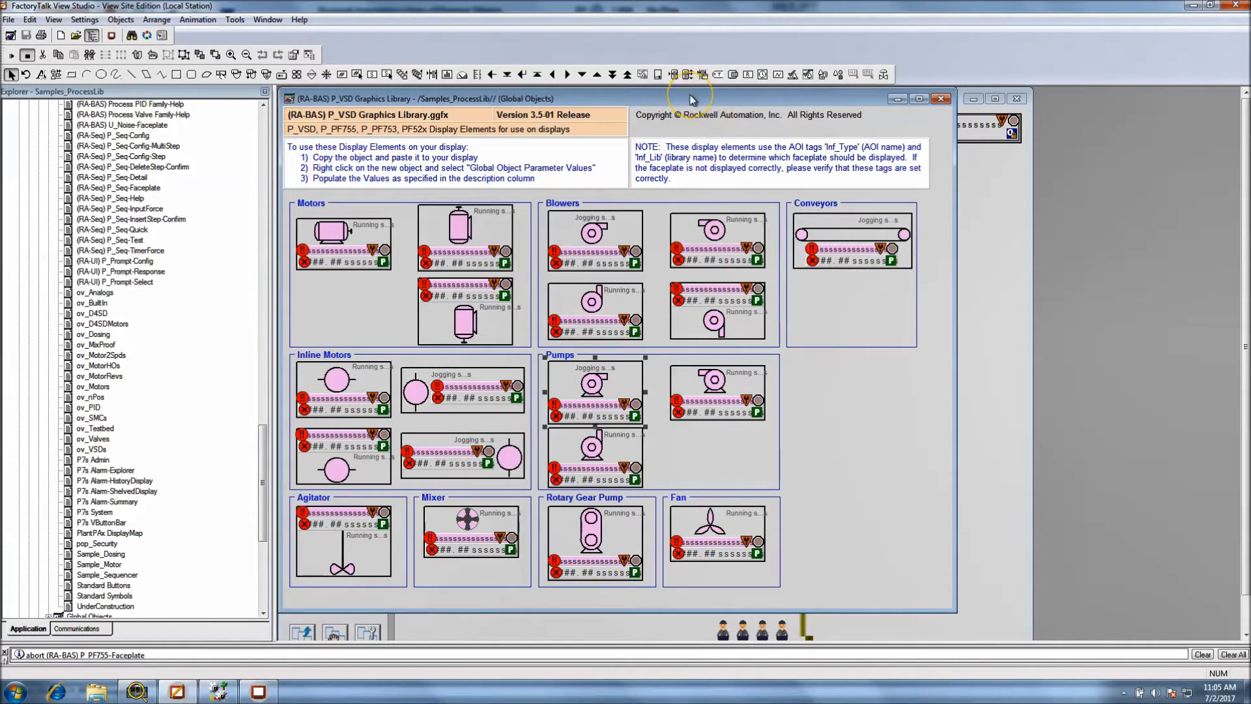
{"action": "left_click_drag", "start_coordinate": [692, 99], "coordinate": [797, 116]}
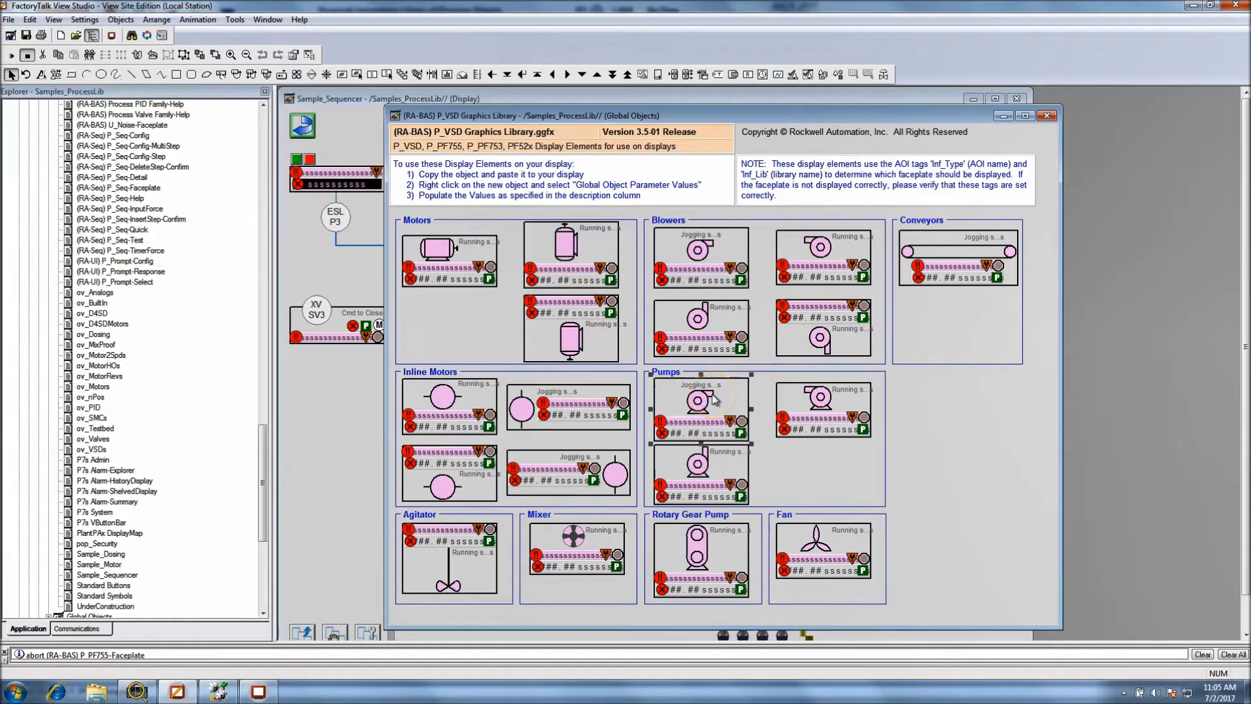
{"action": "left_click_drag", "start_coordinate": [775, 114], "coordinate": [922, 108]}
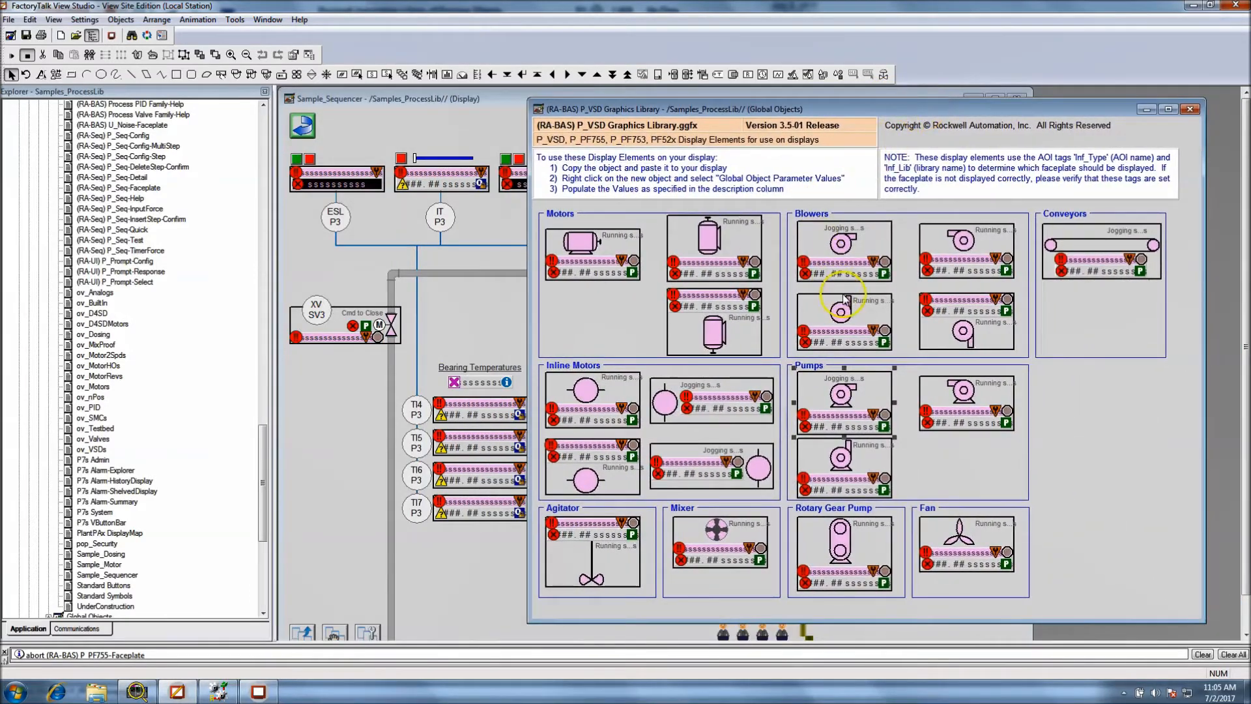
Open Notepad, narrow its empty window and place it over the display editor
{"action": "left_click", "coordinate": [16, 692]}
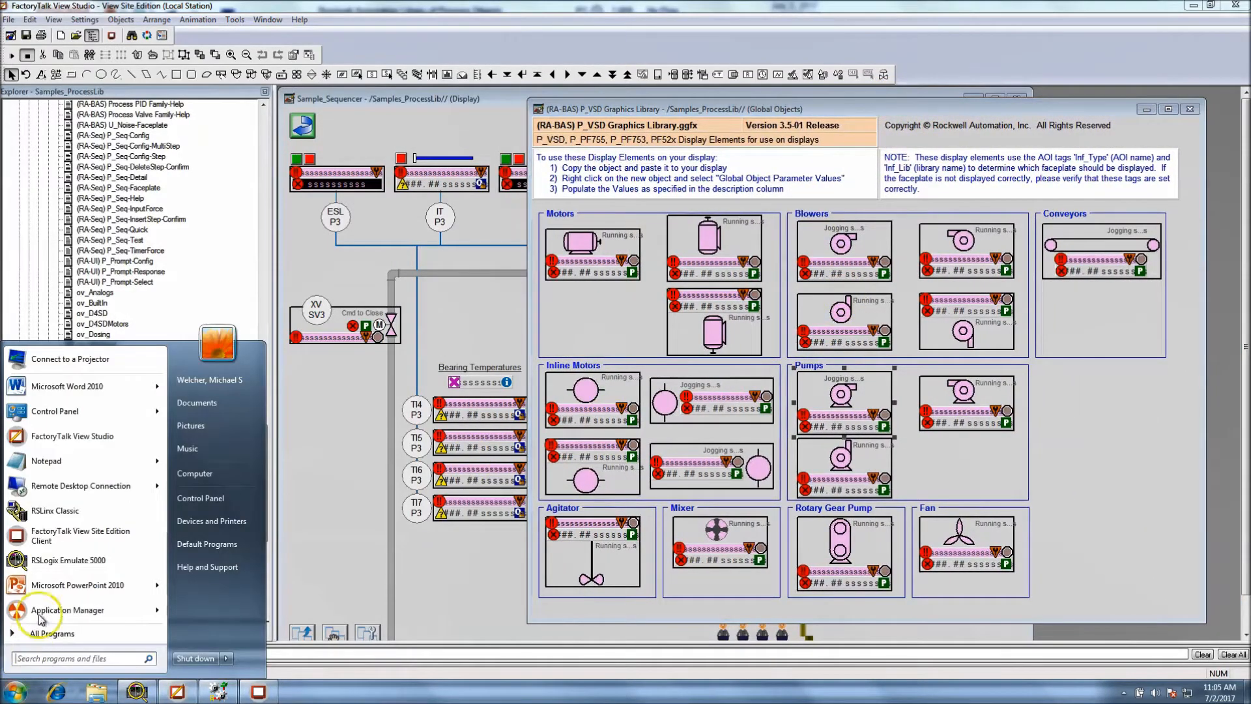
{"action": "left_click", "coordinate": [72, 457]}
{"action": "left_click_drag", "start_coordinate": [621, 181], "coordinate": [622, 189]}
{"action": "left_click", "coordinate": [629, 196]}
{"action": "left_click", "coordinate": [307, 694]}
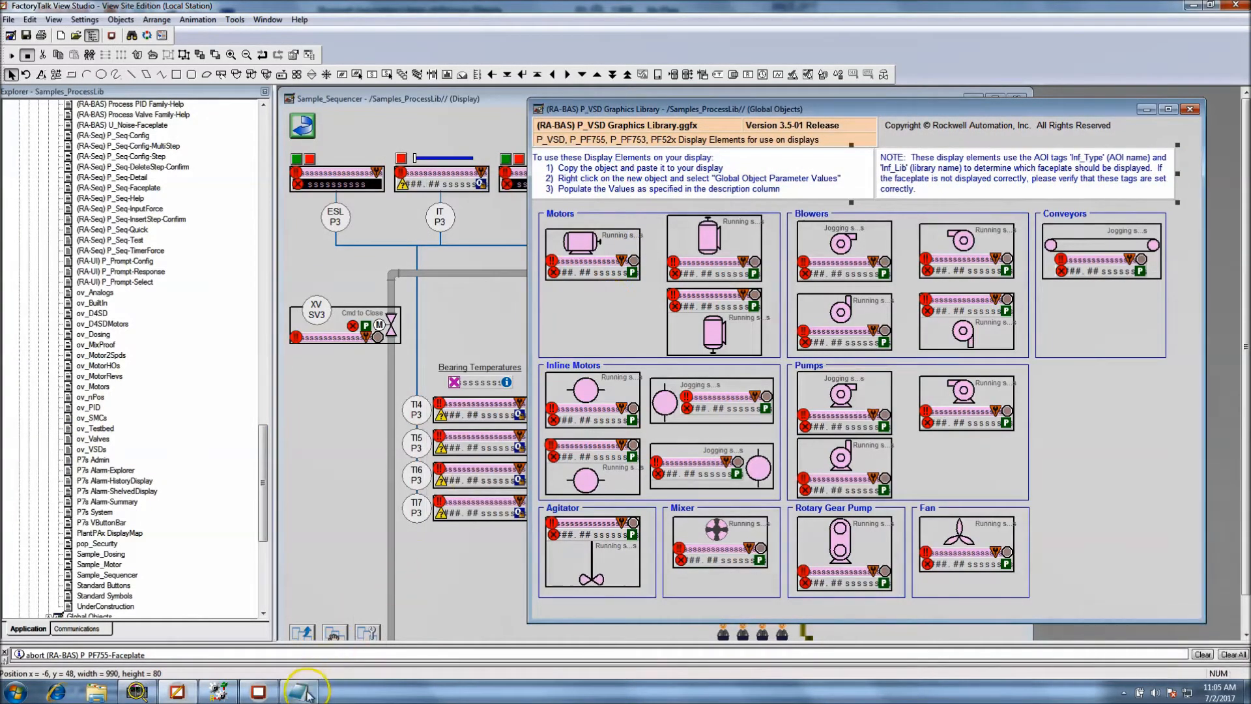
{"action": "left_click_drag", "start_coordinate": [599, 198], "coordinate": [222, 151]}
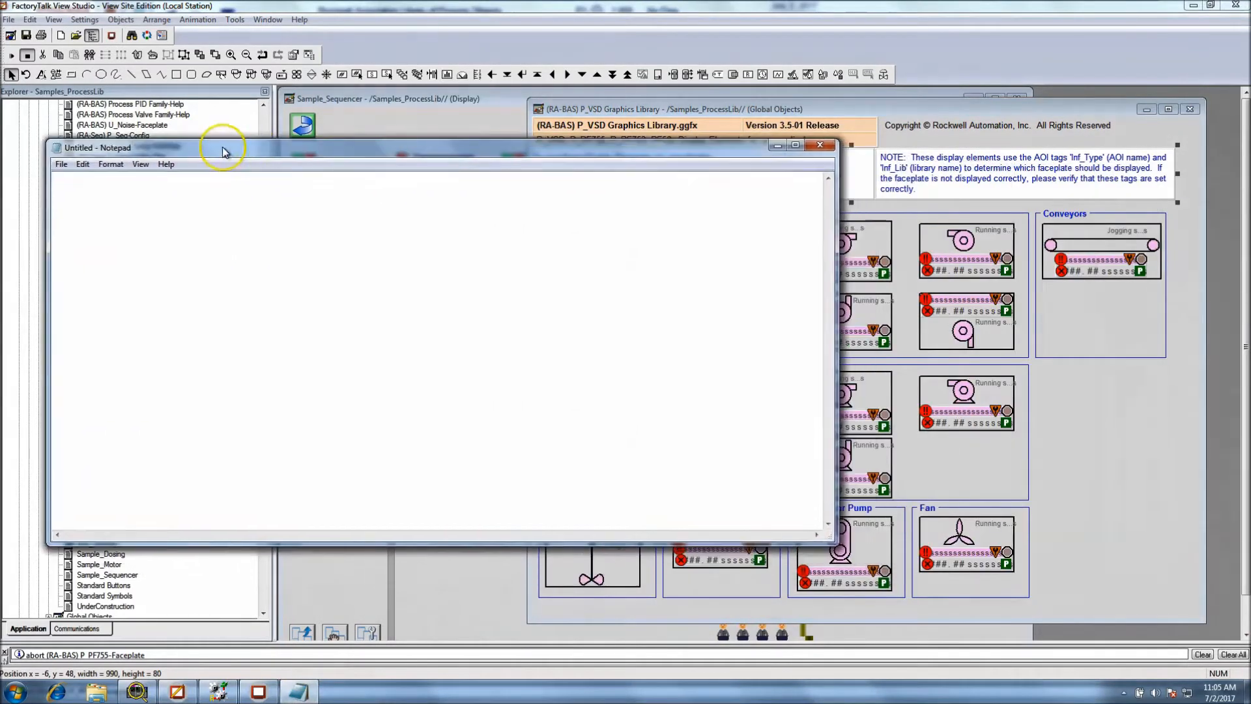
{"action": "left_click_drag", "start_coordinate": [833, 348], "coordinate": [486, 293]}
{"action": "left_click_drag", "start_coordinate": [396, 150], "coordinate": [471, 197]}
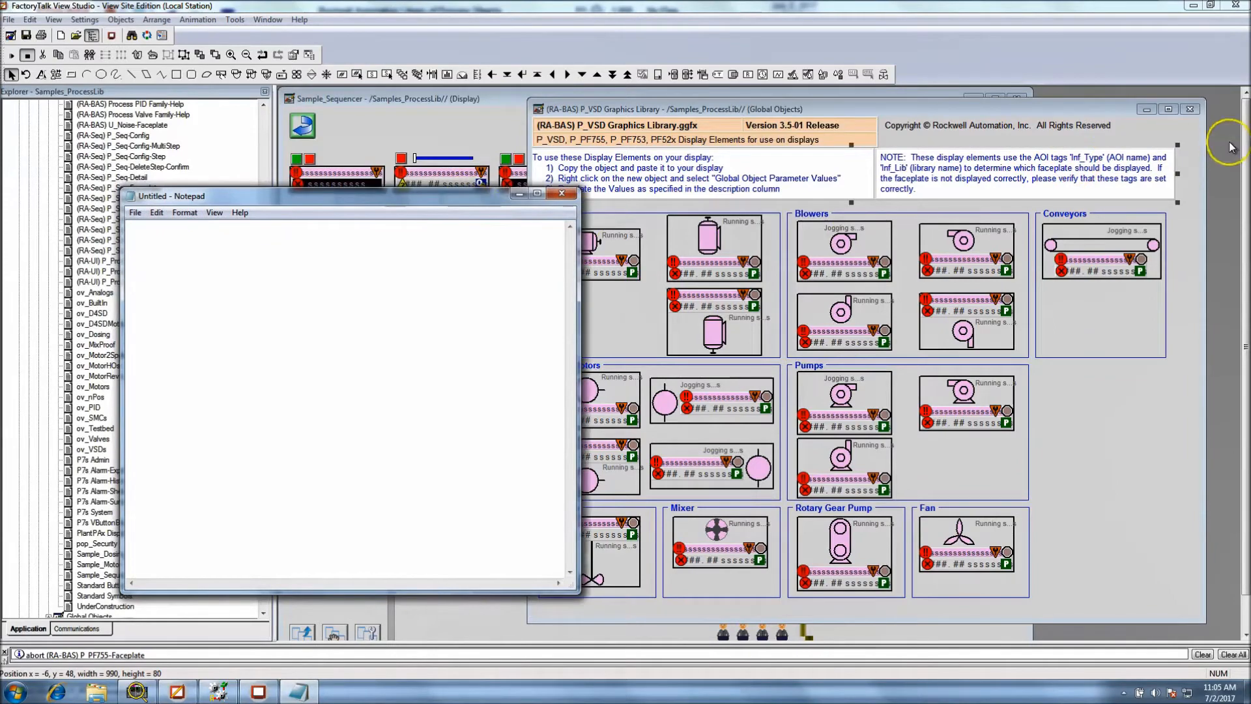
Close the P_VSD Graphics Library and reopen the P3 pump symbol's base object from the Sample_Sequencer display
{"action": "left_click", "coordinate": [1190, 109]}
{"action": "left_click", "coordinate": [671, 384]}
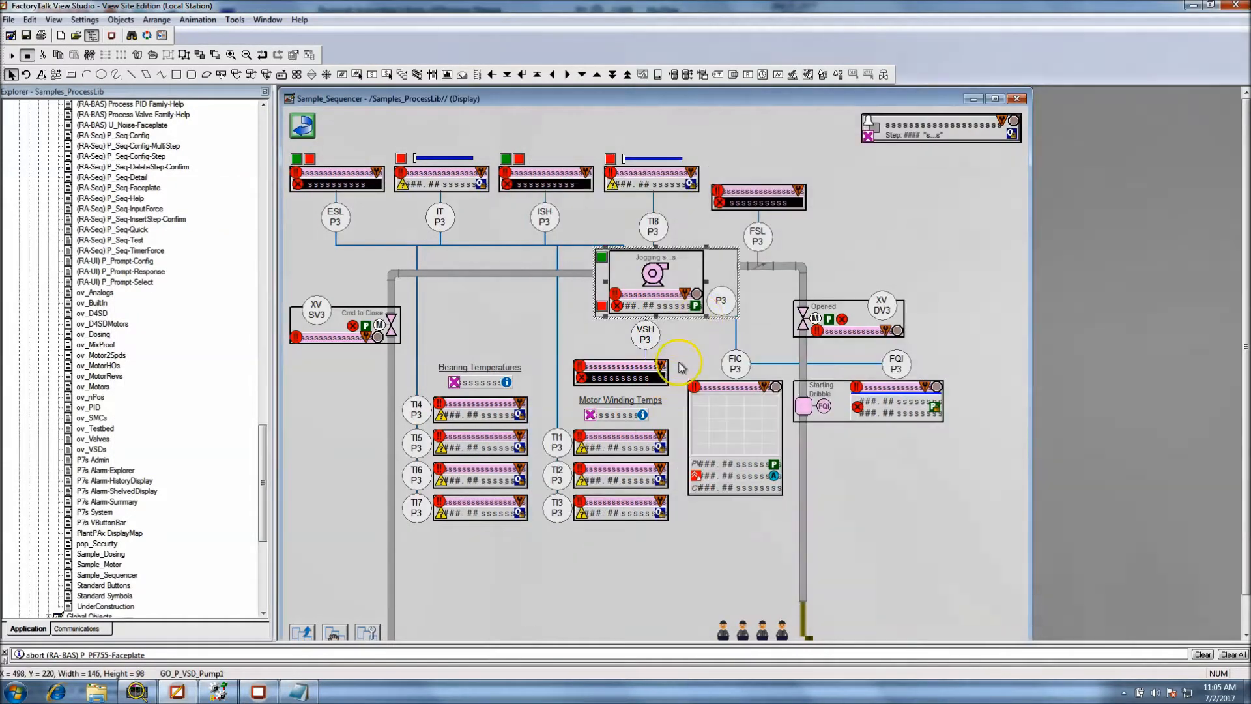
{"action": "right_click", "coordinate": [665, 274]}
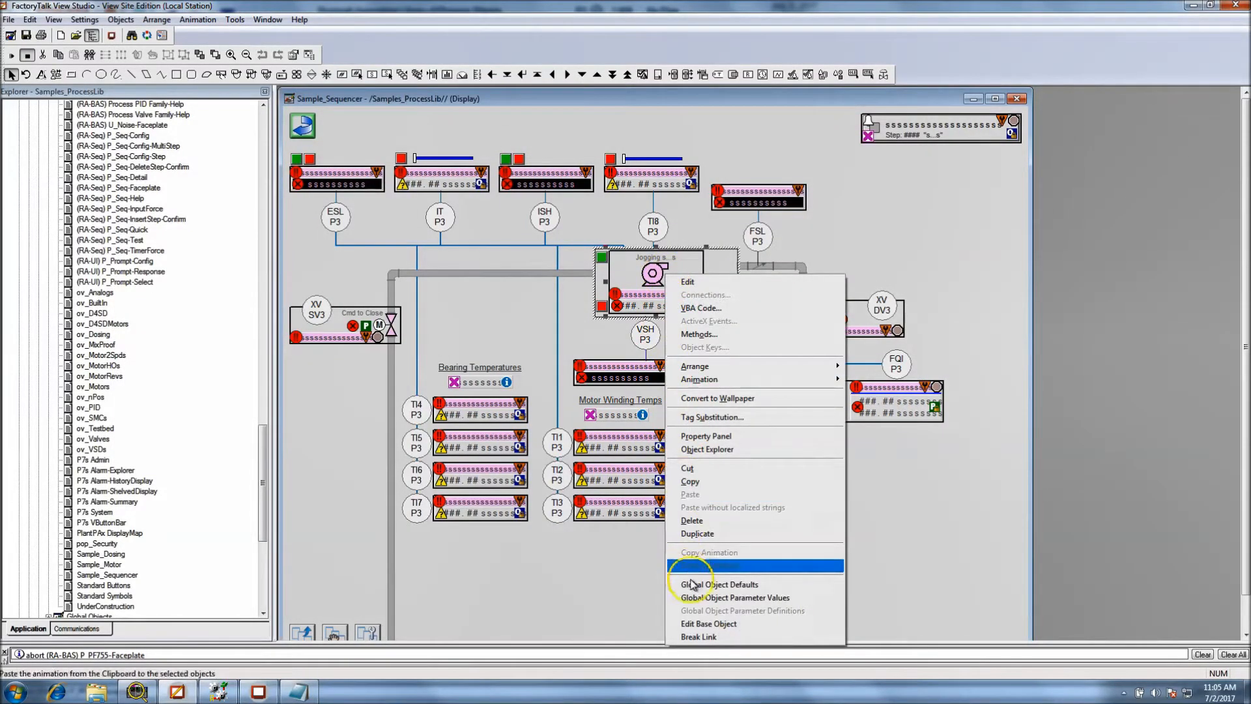
{"action": "left_click", "coordinate": [734, 624]}
{"action": "left_click", "coordinate": [611, 387]}
{"action": "left_click", "coordinate": [611, 387]}
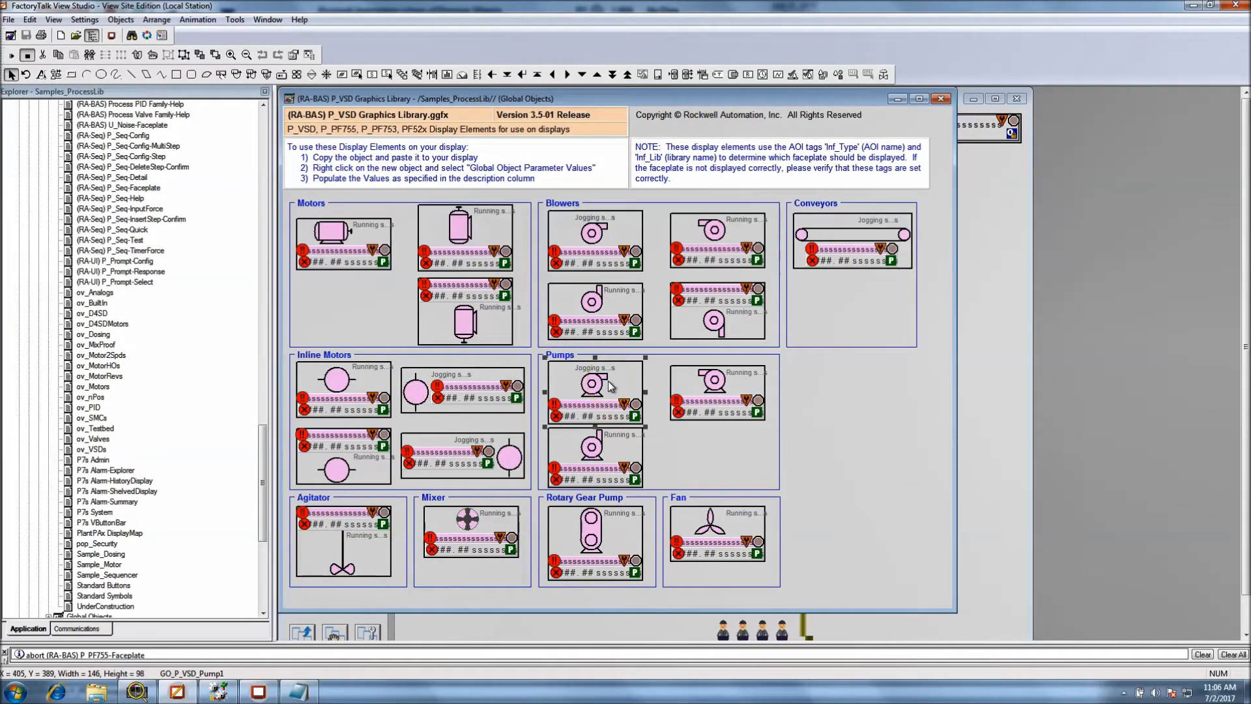
Open the global object parameter definitions of the library pump and move the dialog clear of the symbol
{"action": "right_click", "coordinate": [609, 387]}
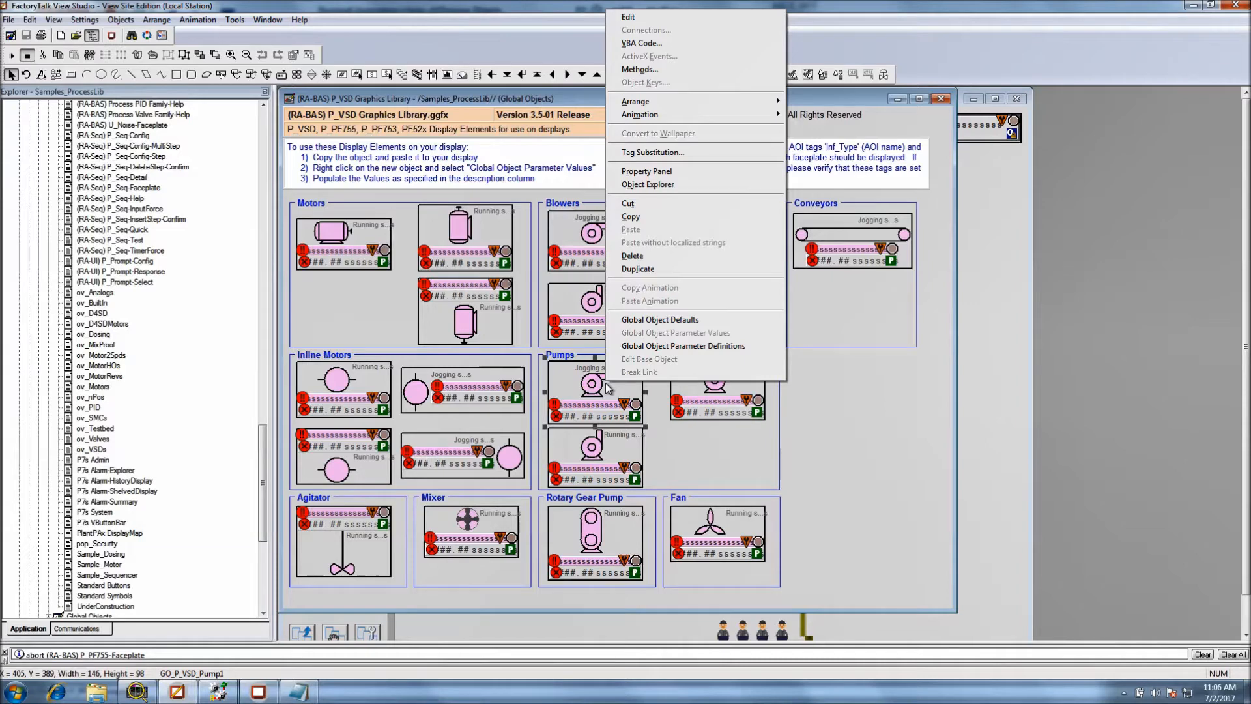
{"action": "left_click", "coordinate": [650, 346]}
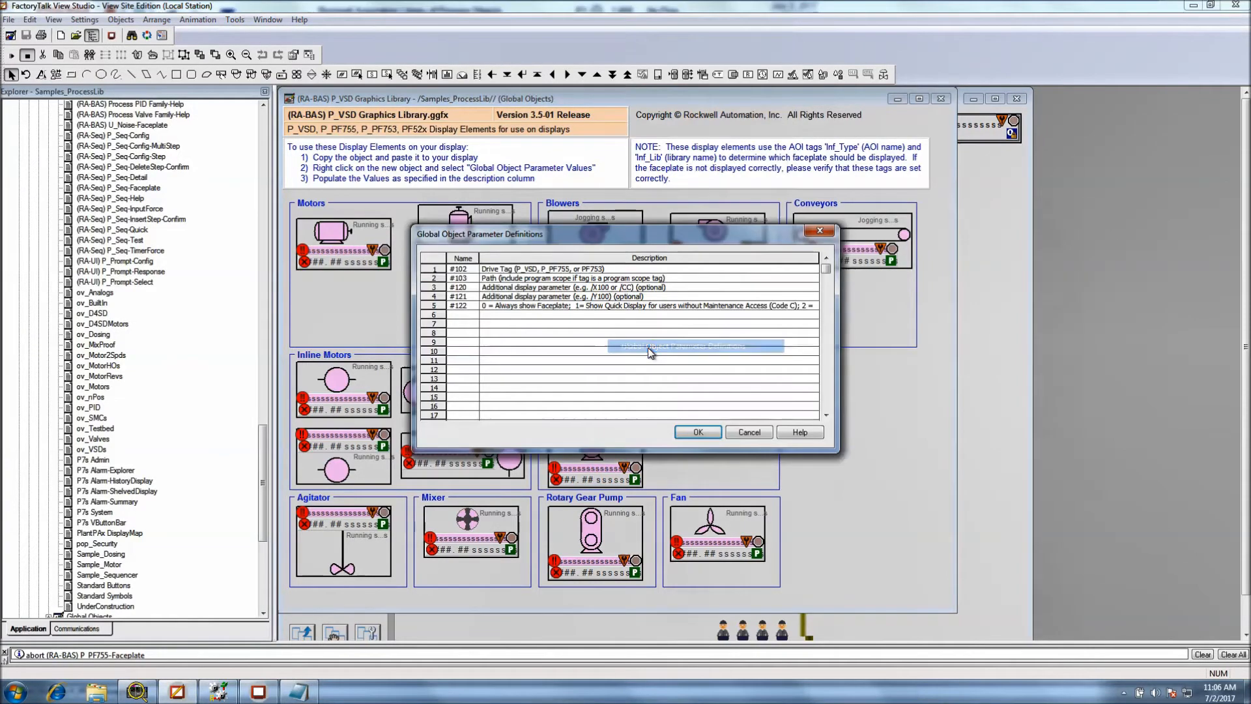
{"action": "left_click_drag", "start_coordinate": [645, 241], "coordinate": [960, 298]}
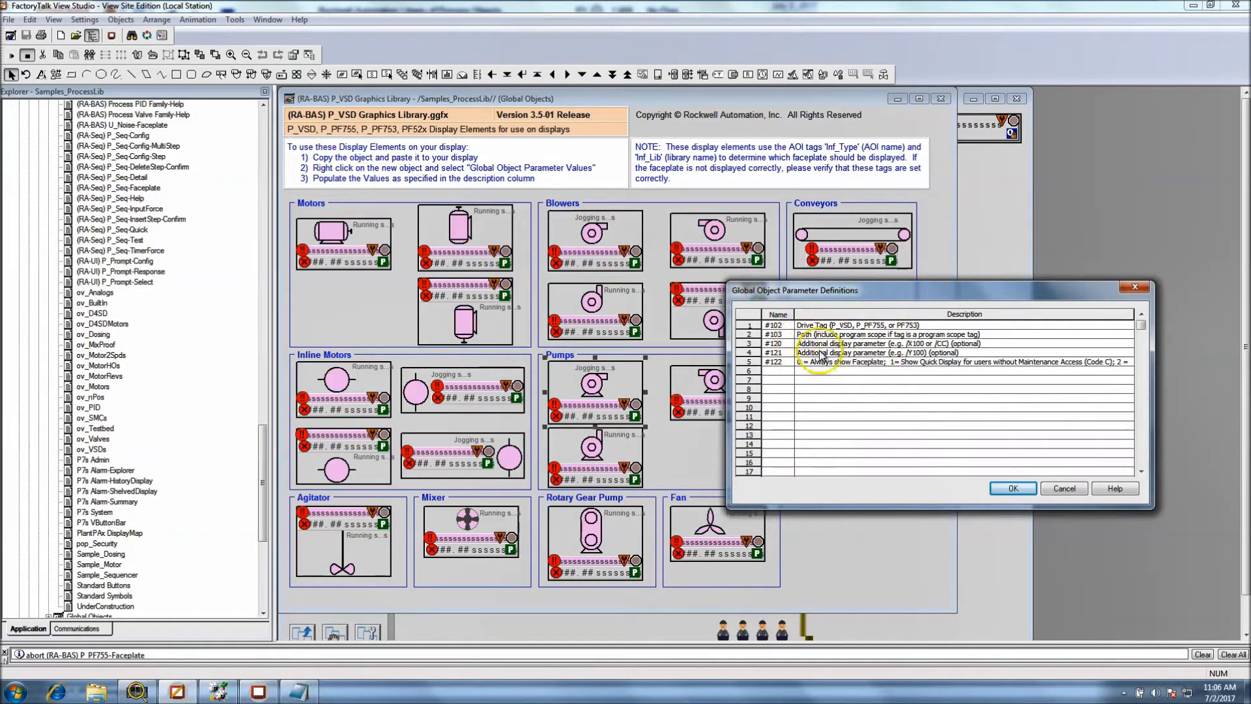
List the parameter names #102, #103, #120, #121 and #122 in Notepad, then close the parameter definitions without changes
{"action": "left_click", "coordinate": [299, 693]}
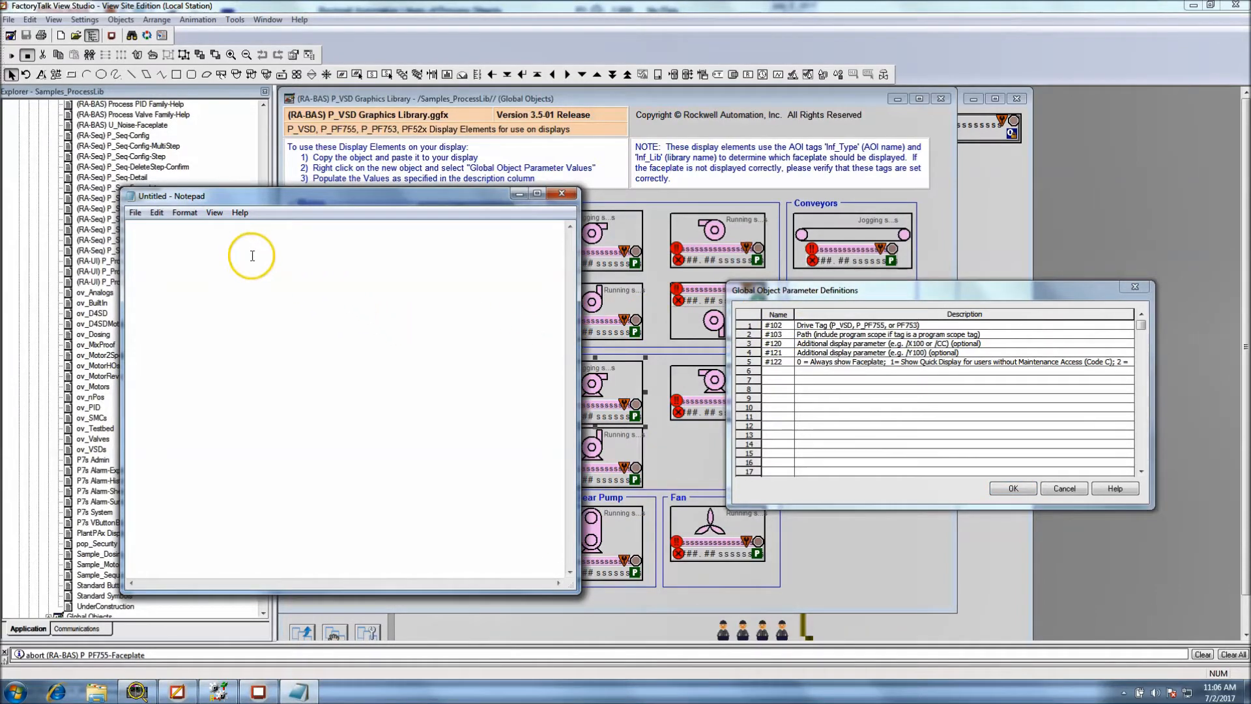
{"action": "type", "text": "#"}
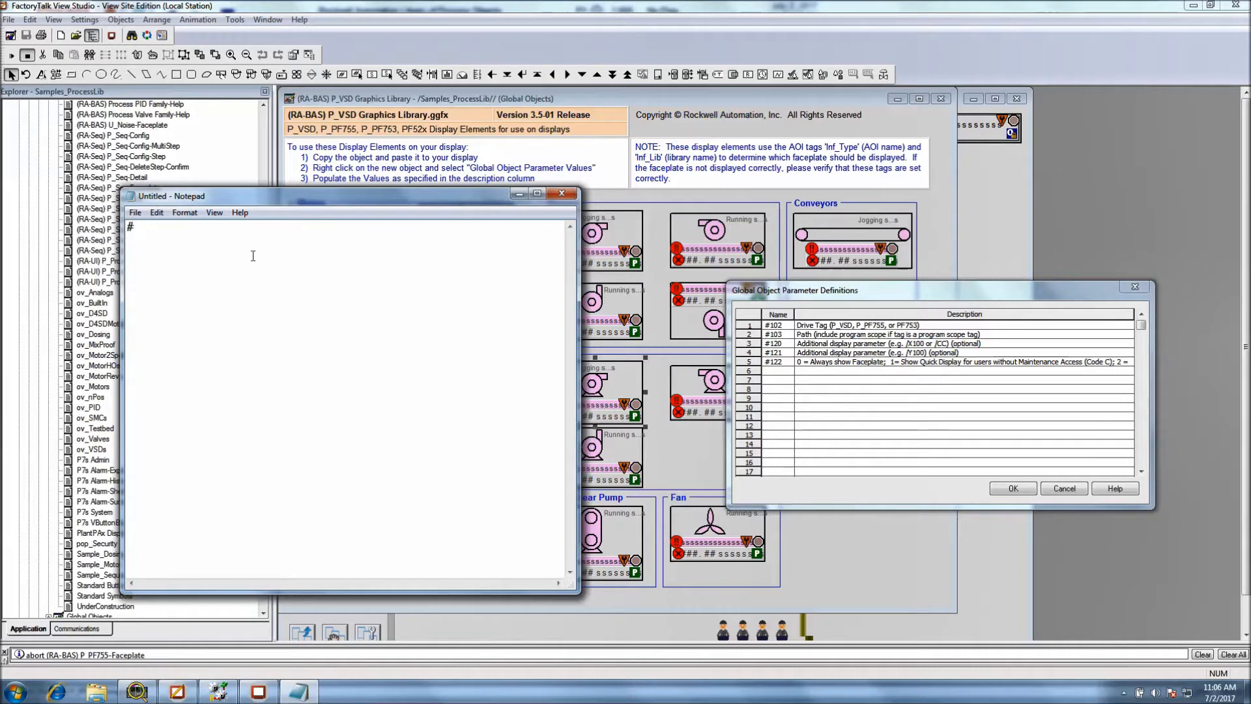
{"action": "type", "text": "102"}
{"action": "key", "text": "Return"}
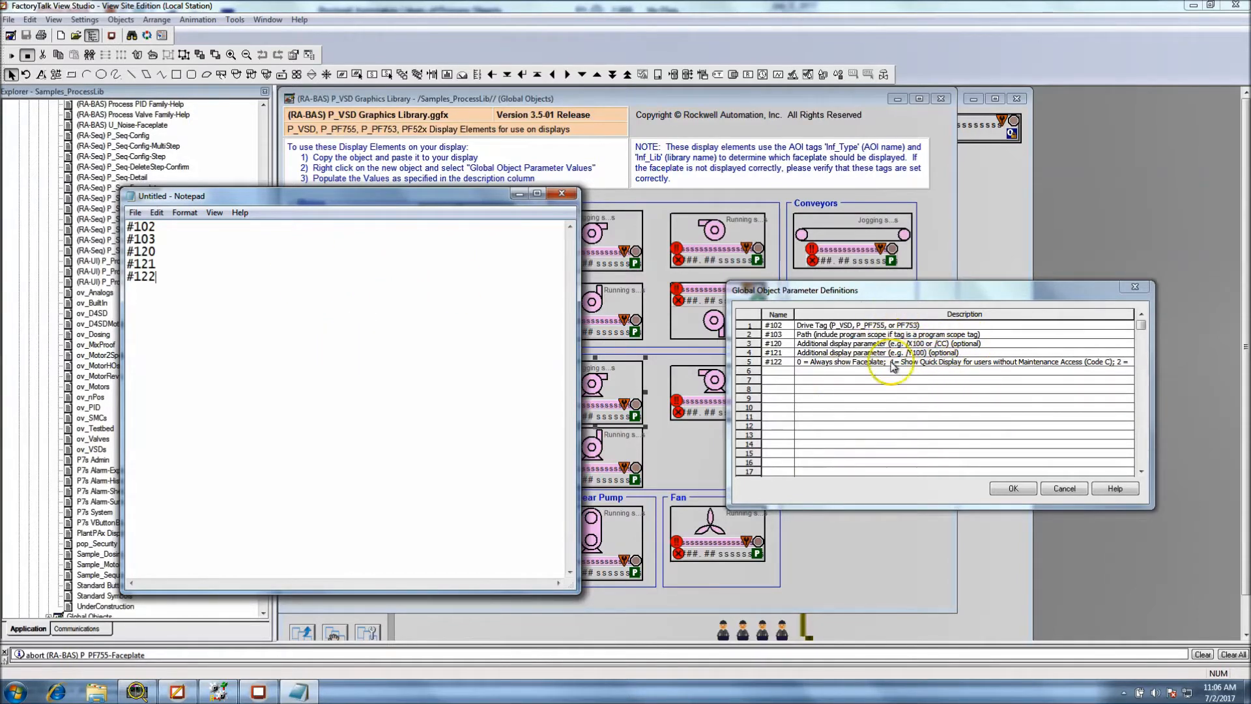
{"action": "left_click", "coordinate": [1064, 488]}
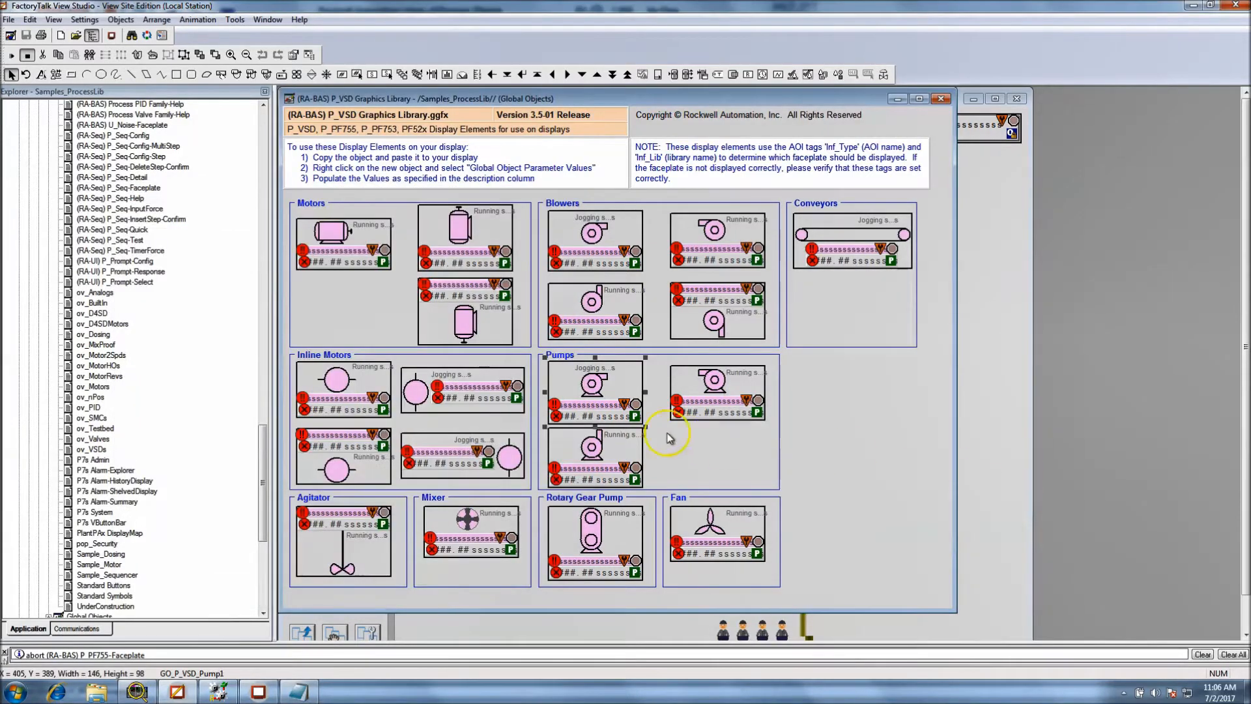
Open the label string display inside the library pump under Pumps and copy its expression {#102.Cfg_Label}
{"action": "left_click", "coordinate": [600, 412]}
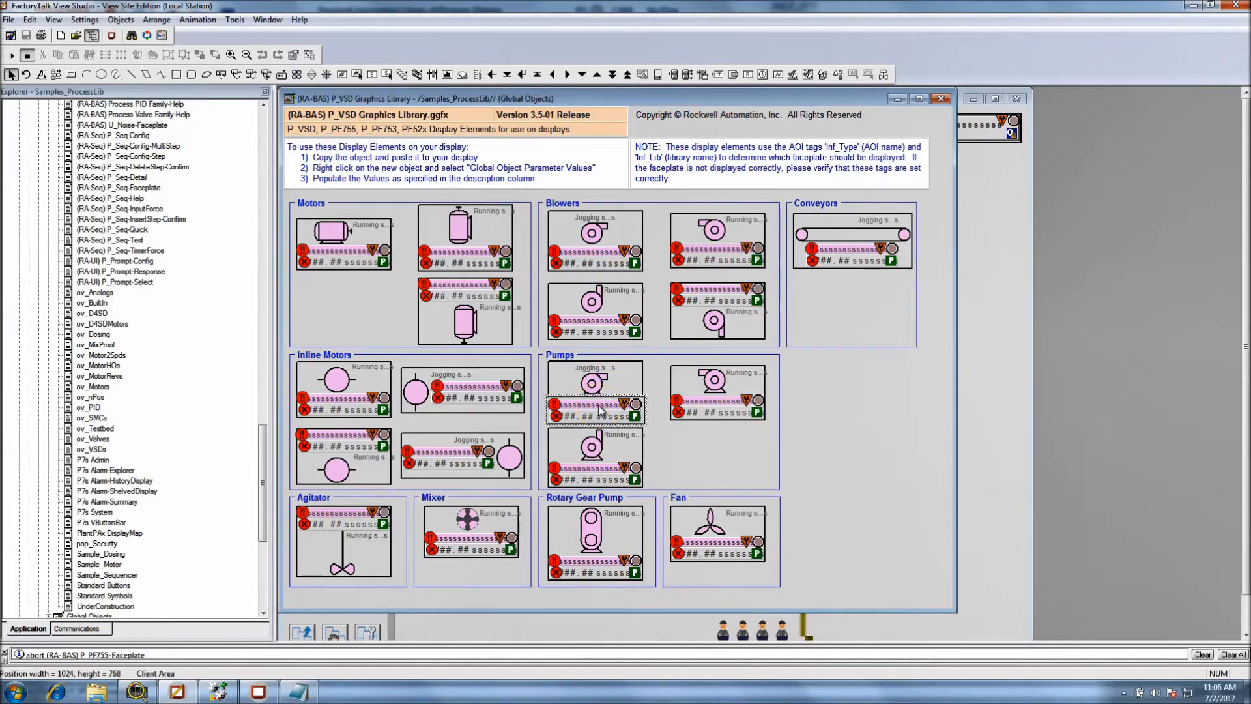
{"action": "double_click", "coordinate": [601, 412]}
{"action": "left_click", "coordinate": [531, 262]}
{"action": "left_click_drag", "start_coordinate": [531, 262], "coordinate": [477, 262]}
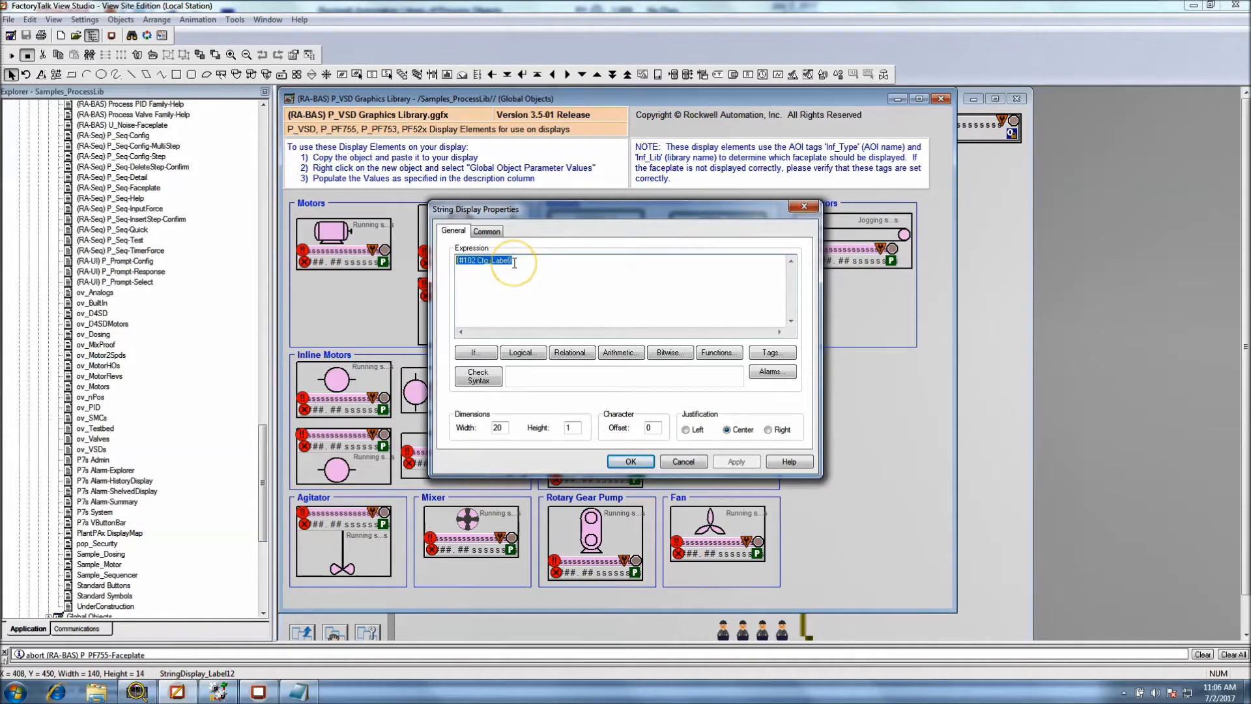
{"action": "left_click_drag", "start_coordinate": [515, 262], "coordinate": [458, 264]}
{"action": "right_click", "coordinate": [458, 263]}
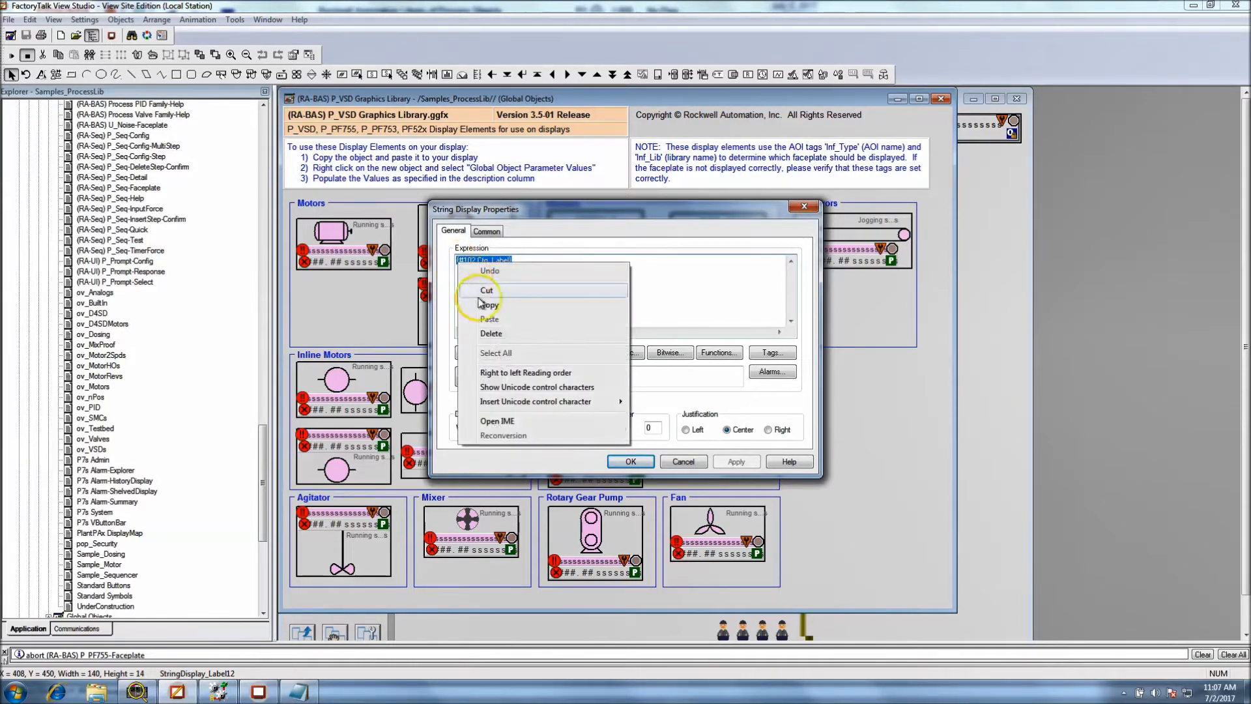
{"action": "left_click", "coordinate": [479, 307]}
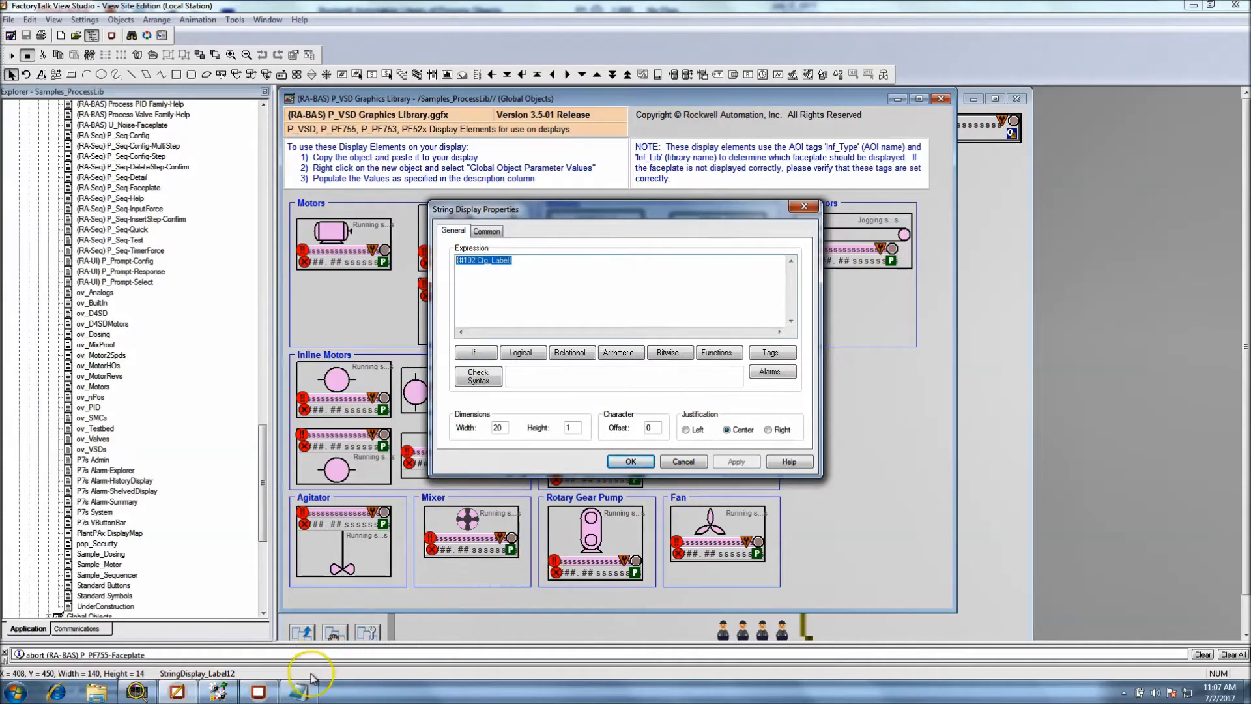
Move Notepad beside the string display properties, paste {#102.Cfg_Label} below the parameter list and highlight its #102 part
{"action": "left_click", "coordinate": [299, 692]}
{"action": "left_click_drag", "start_coordinate": [326, 195], "coordinate": [854, 246]}
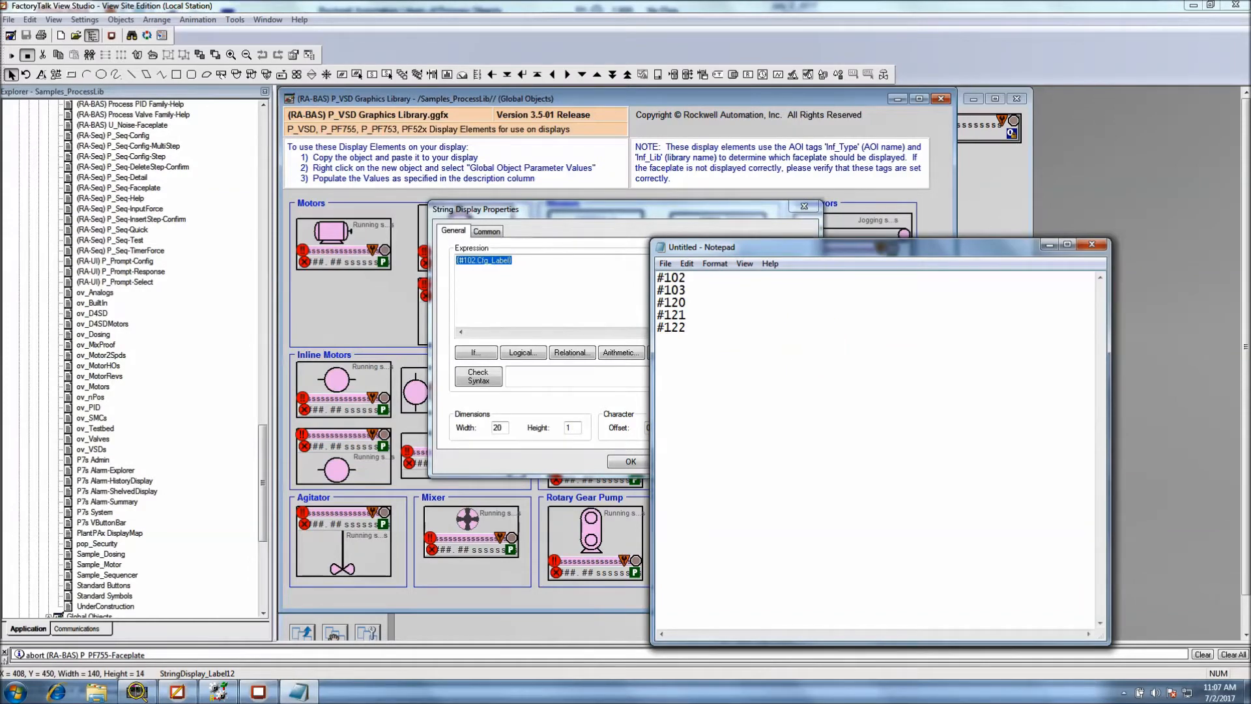
{"action": "key", "text": "Return"}
{"action": "key", "text": "Return"}
{"action": "key", "text": "Return"}
{"action": "key", "text": "ctrl+v"}
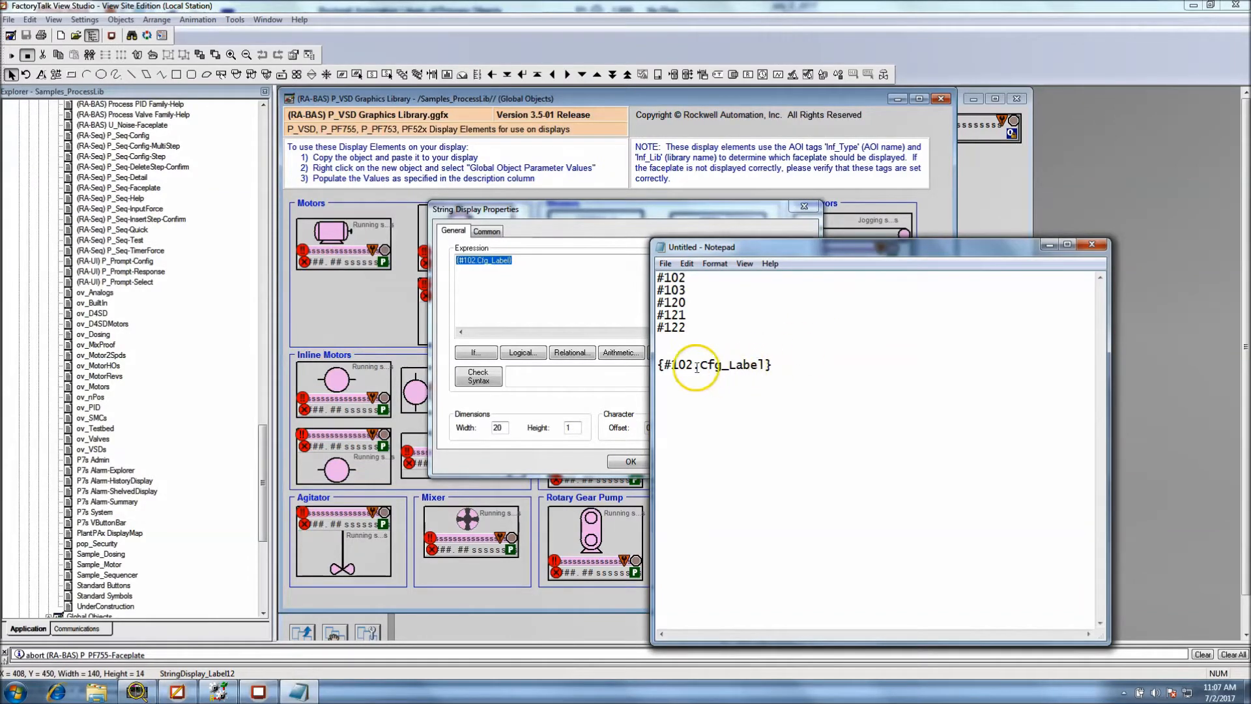
{"action": "left_click_drag", "start_coordinate": [693, 365], "coordinate": [665, 365]}
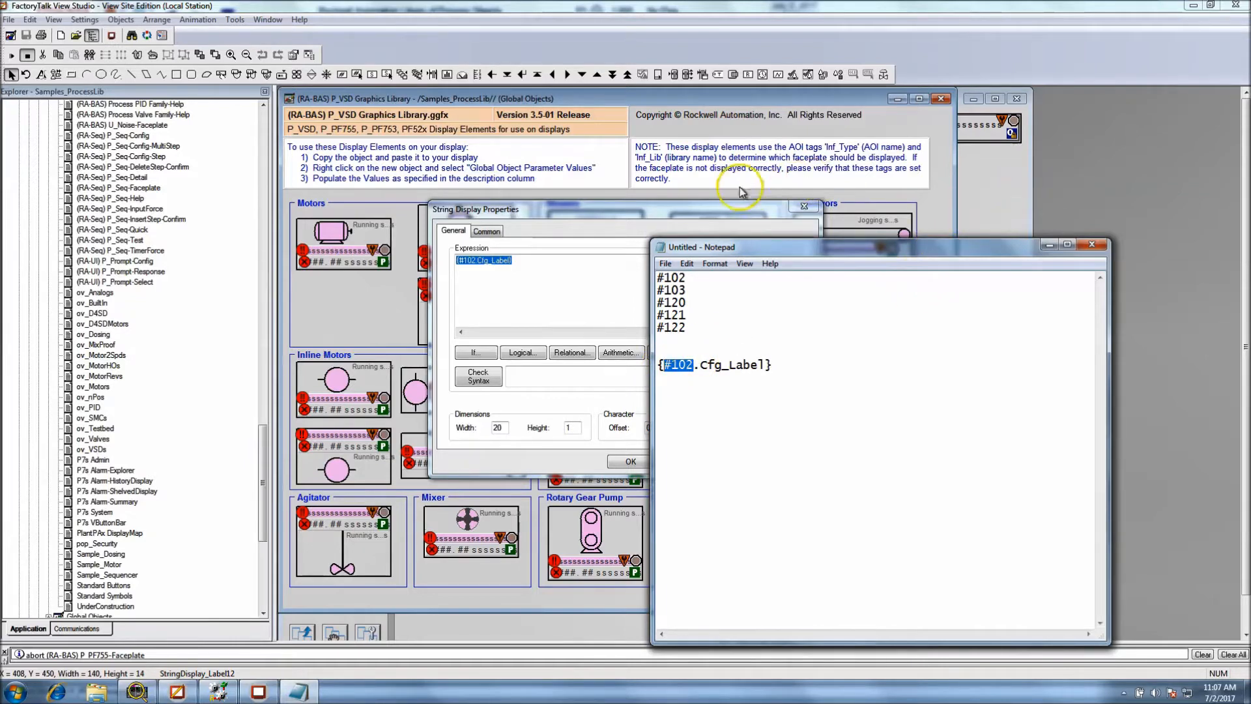
Close the string display properties and the P_VSD library, and open the P3 pump symbol's Global Object Parameter Values
{"action": "left_click", "coordinate": [803, 207]}
{"action": "left_click", "coordinate": [995, 233]}
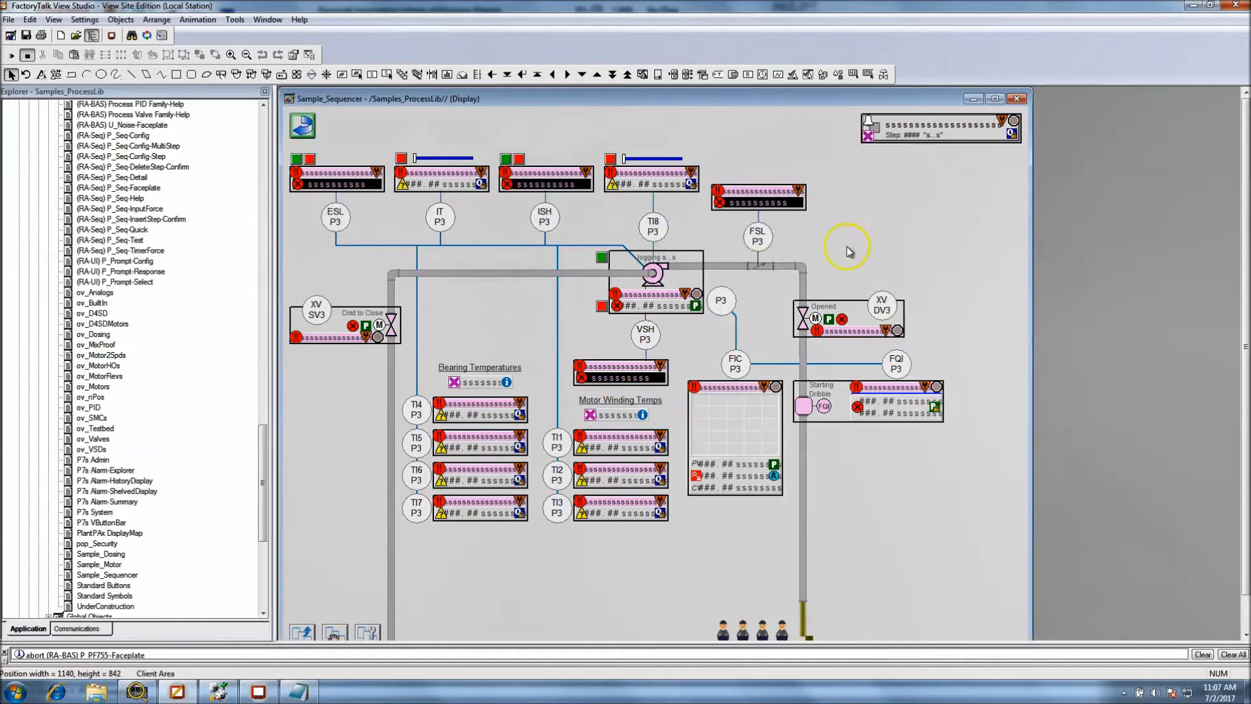
{"action": "left_click", "coordinate": [661, 275]}
{"action": "right_click", "coordinate": [658, 276]}
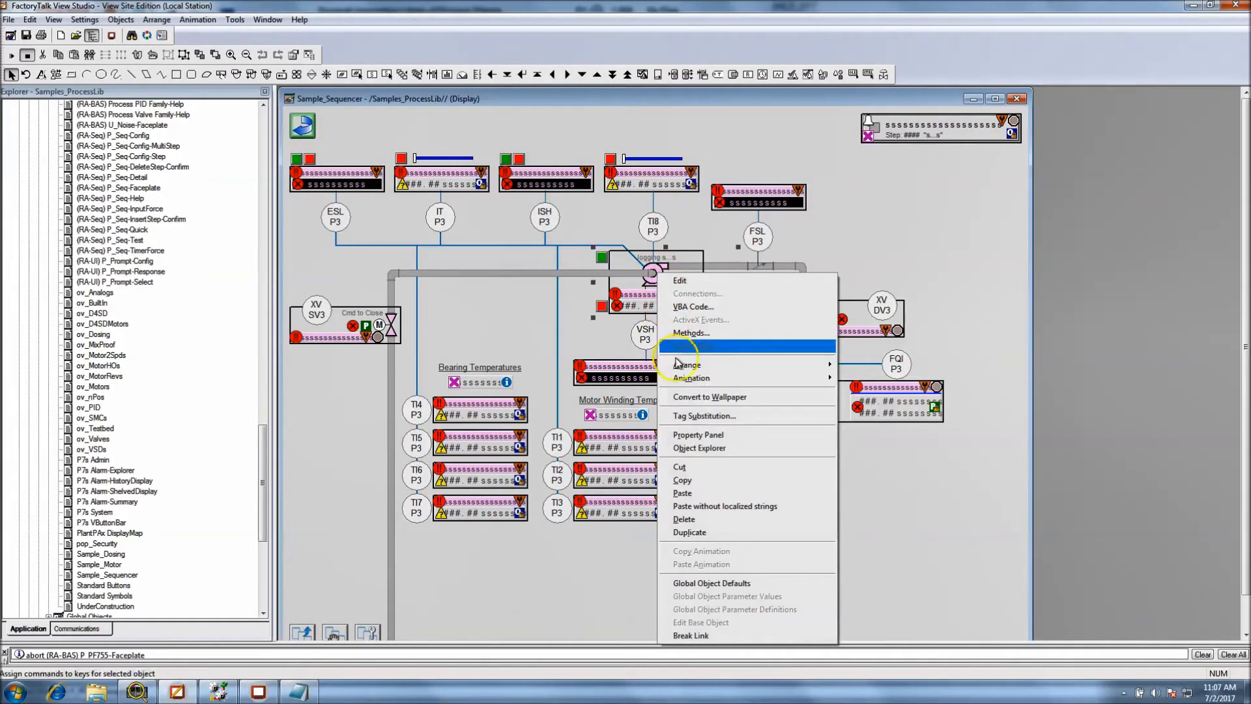
{"action": "left_click", "coordinate": [650, 275]}
{"action": "double_click", "coordinate": [650, 274]}
{"action": "left_click", "coordinate": [649, 273]}
{"action": "right_click", "coordinate": [649, 273]}
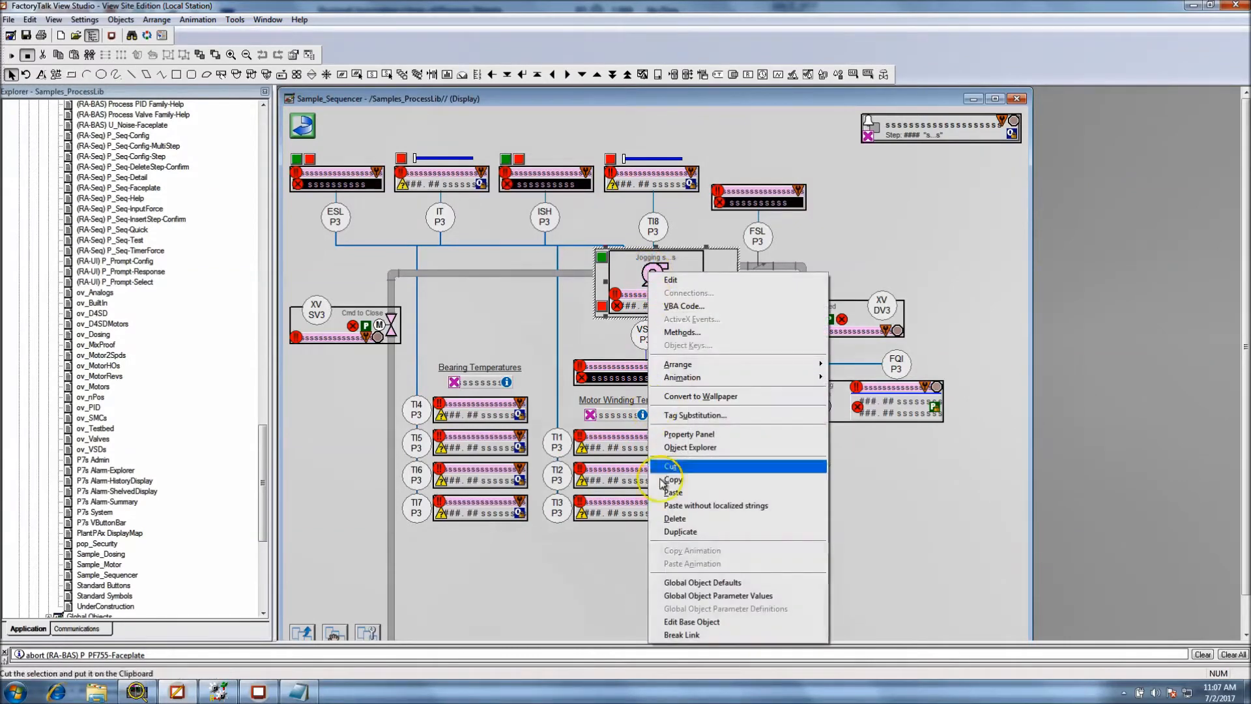
{"action": "left_click", "coordinate": [692, 596]}
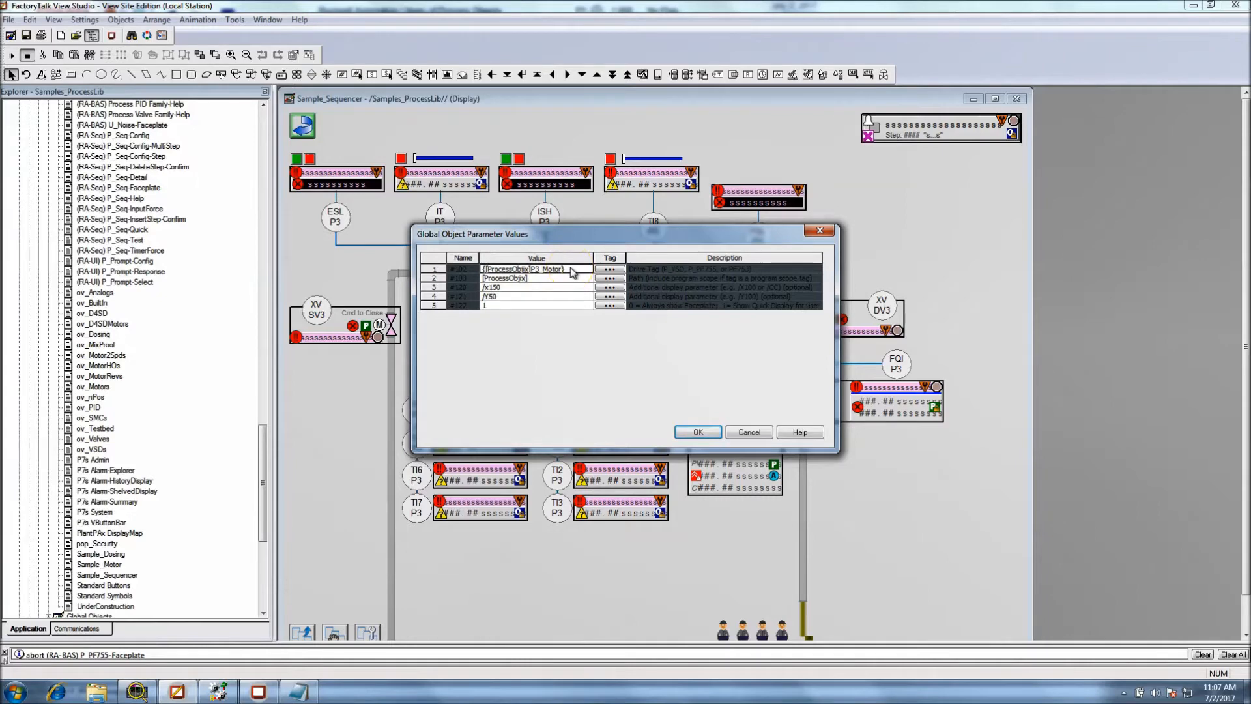
Copy the #102 value {[ProcessObjix]P3_Motor} and paste it in Notepad below the label expression
{"action": "left_click_drag", "start_coordinate": [569, 273], "coordinate": [487, 272]}
{"action": "right_click", "coordinate": [487, 272]}
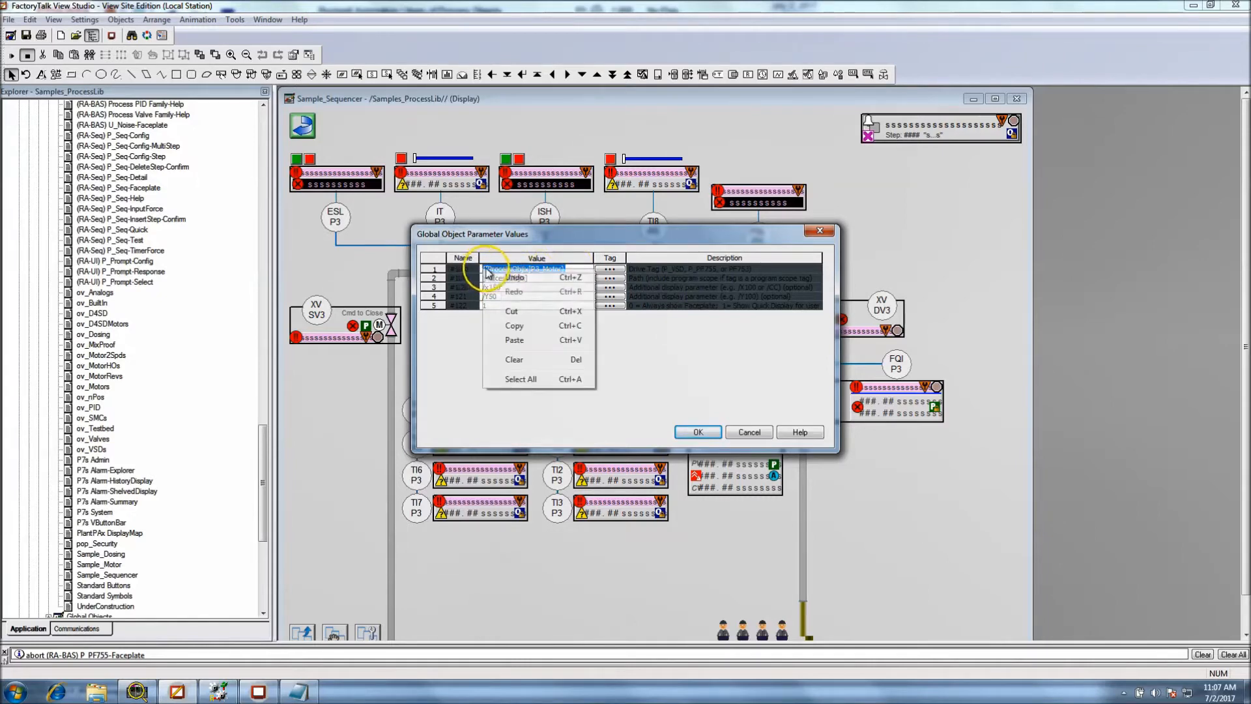
{"action": "left_click", "coordinate": [512, 326]}
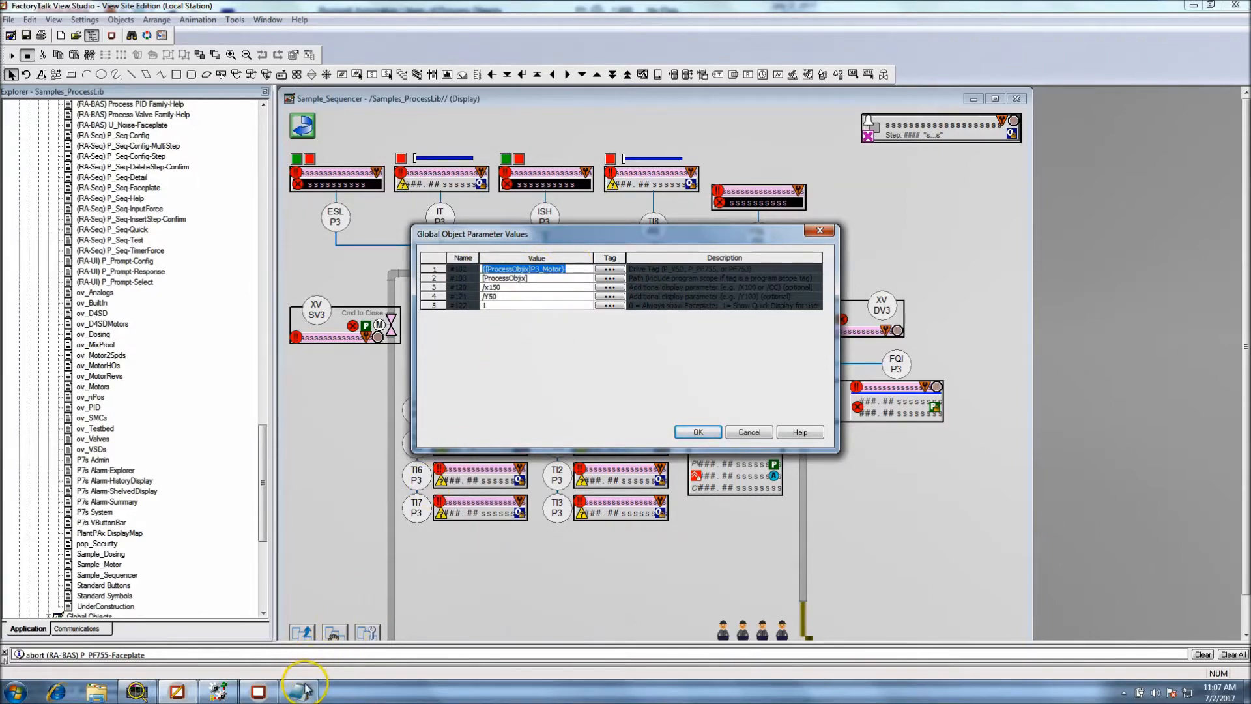
{"action": "left_click", "coordinate": [304, 690]}
{"action": "left_click", "coordinate": [796, 377]}
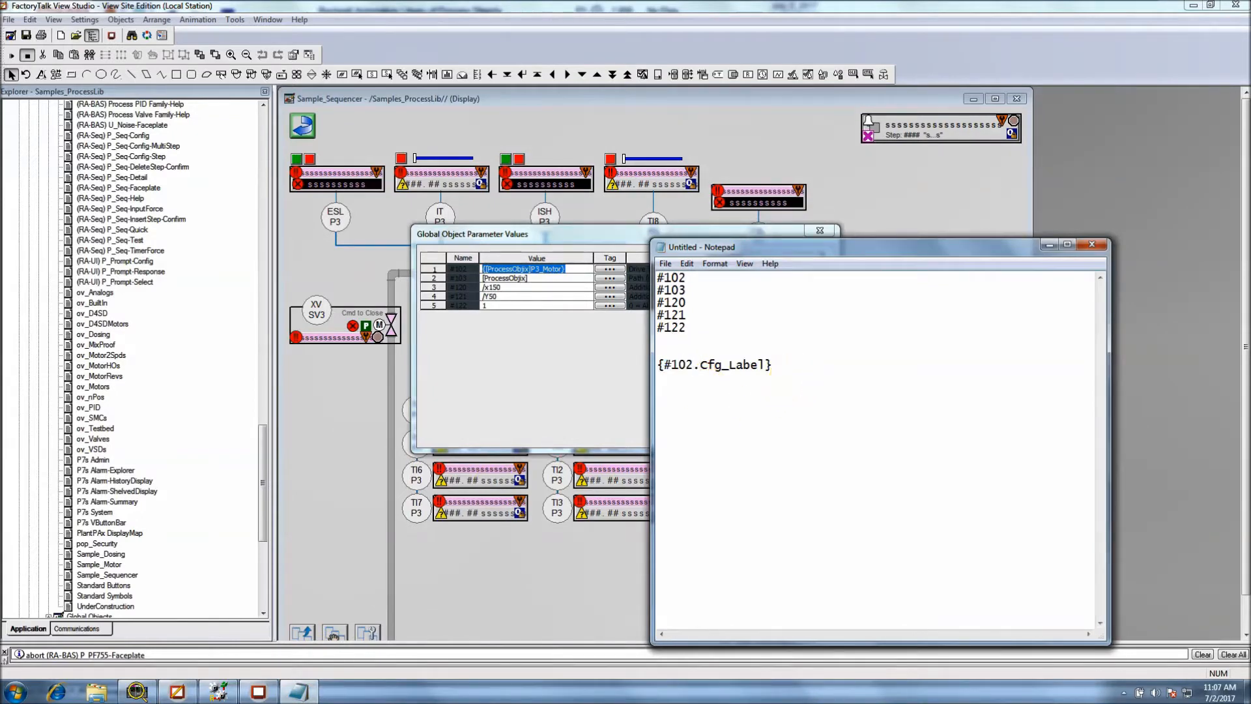
{"action": "key", "text": "Return"}
{"action": "key", "text": "Return"}
{"action": "key", "text": "ctrl+v"}
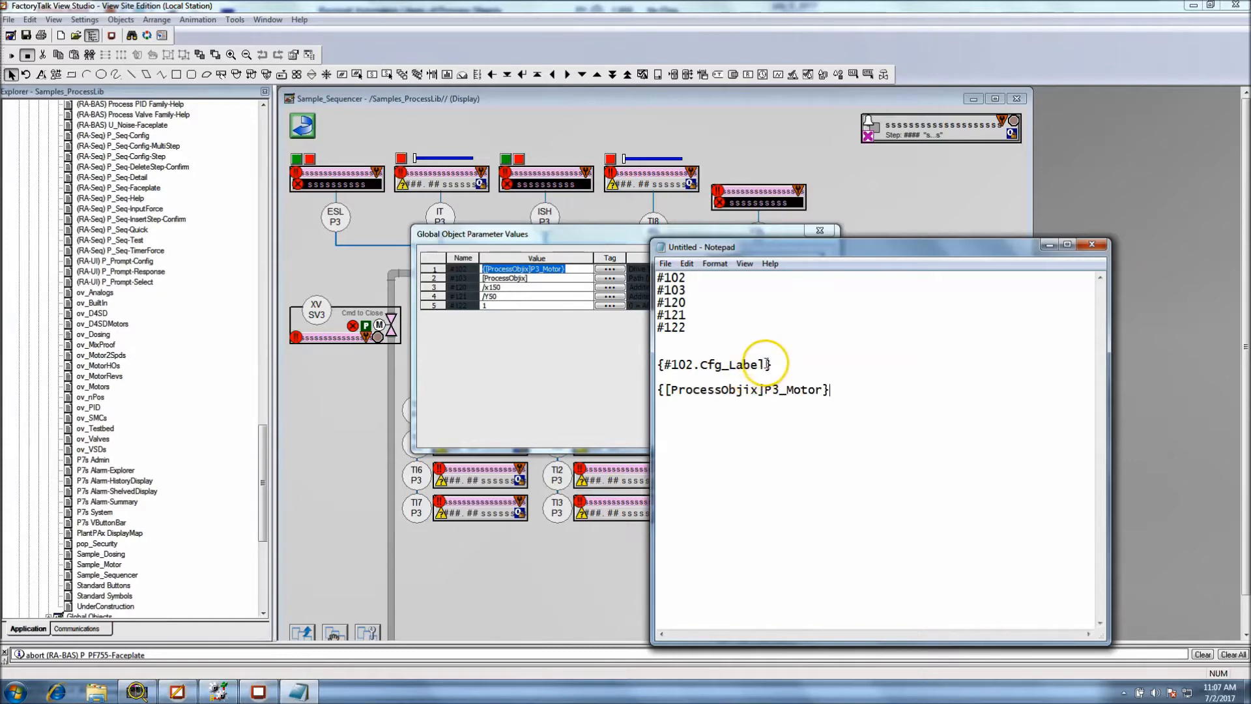
Compare the Cfg_Label expression and the P3_Motor tag in Notepad with the #102 row of the parameter values
{"action": "left_click_drag", "start_coordinate": [767, 365], "coordinate": [703, 363]}
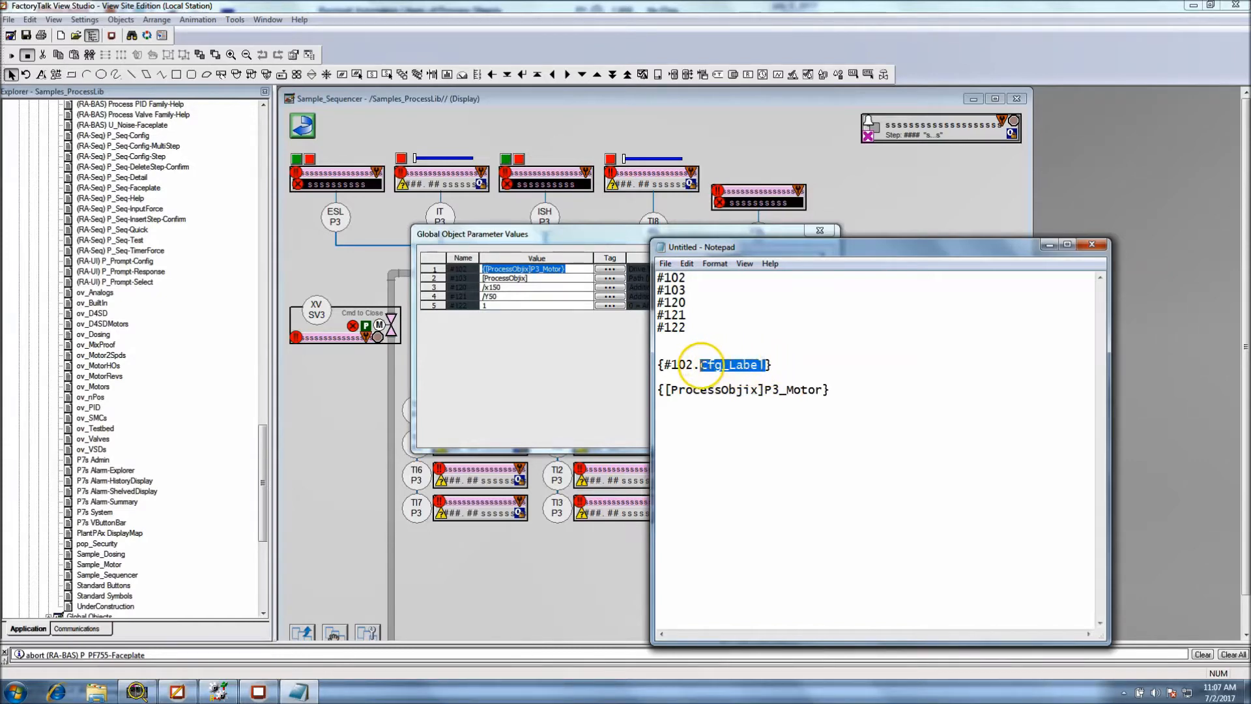
{"action": "left_click", "coordinate": [820, 389]}
{"action": "left_click_drag", "start_coordinate": [820, 389], "coordinate": [706, 376]}
{"action": "left_click", "coordinate": [750, 409]}
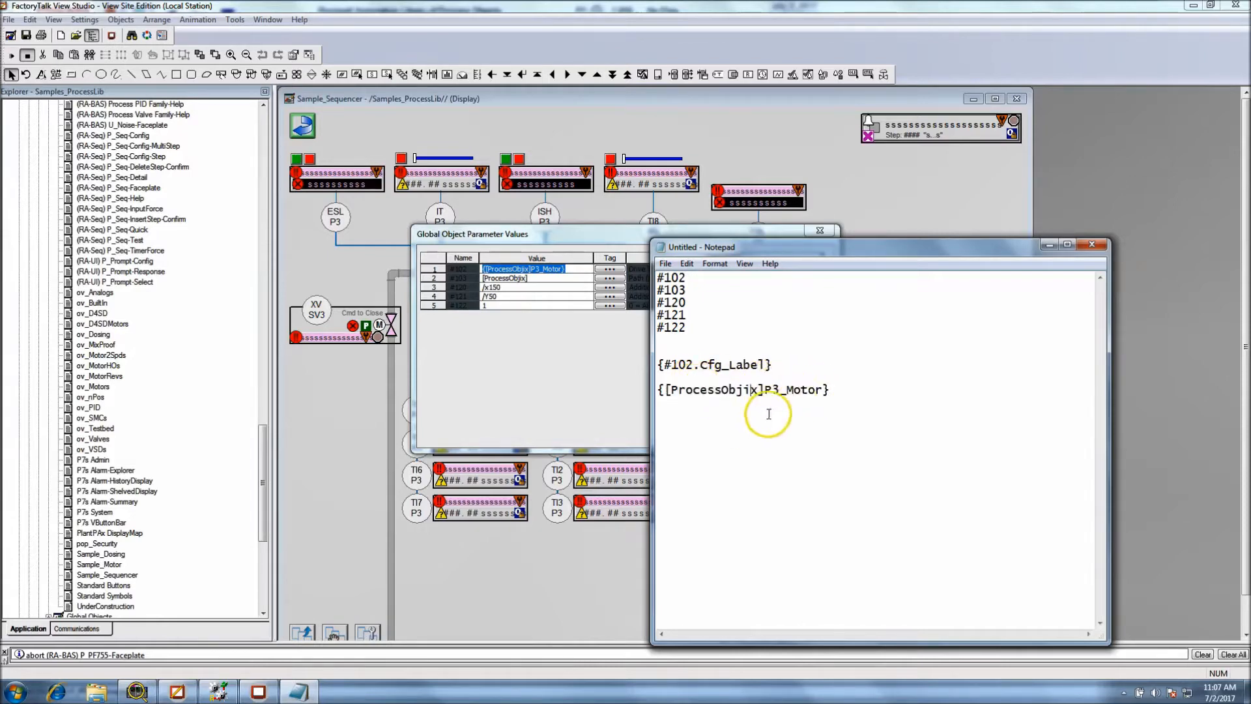
{"action": "left_click", "coordinate": [454, 276]}
{"action": "left_click", "coordinate": [494, 352]}
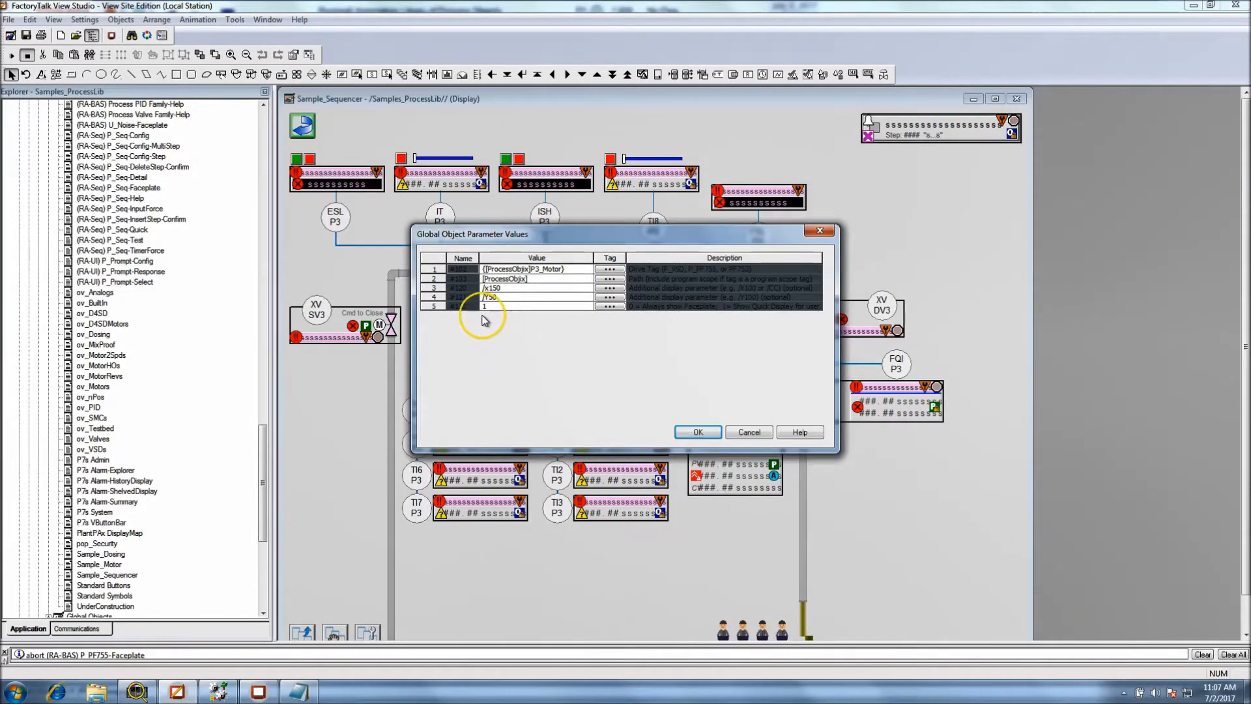
Replace #102 in the Notepad label expression with the copied {[ProcessObjix]P3_Motor} and delete the doubled opening brace
{"action": "left_click", "coordinate": [300, 691]}
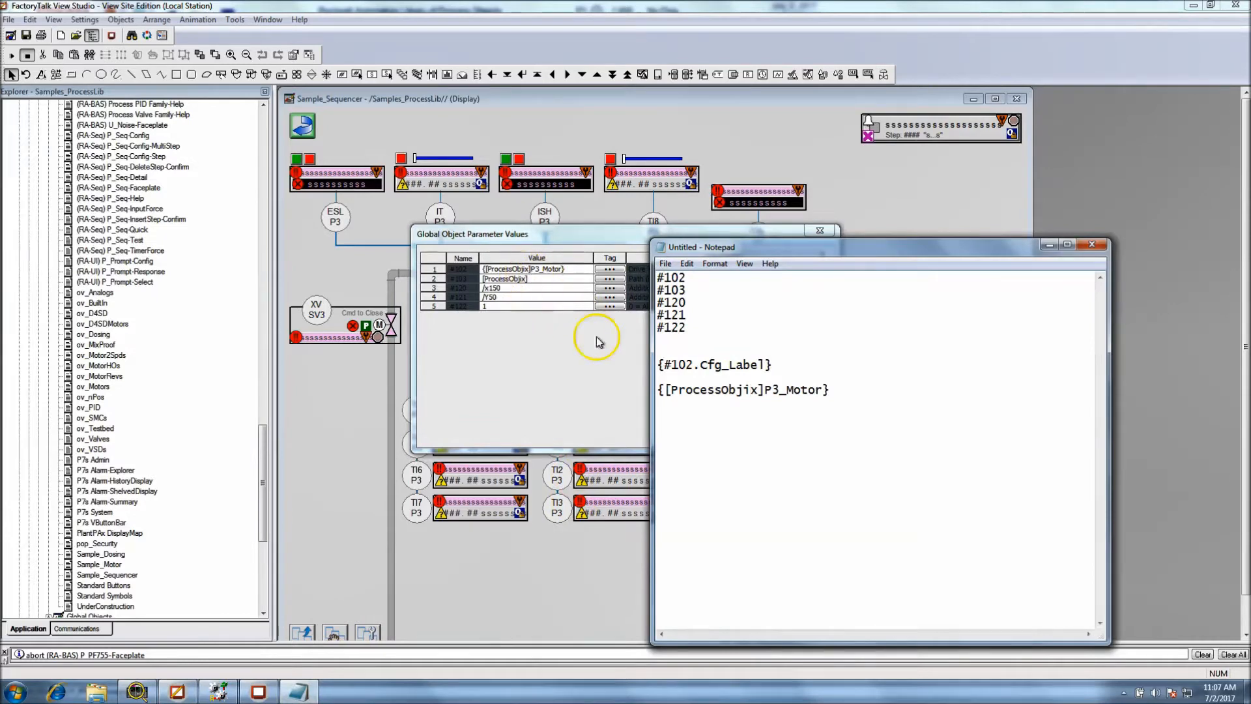
{"action": "left_click_drag", "start_coordinate": [843, 389], "coordinate": [658, 389]}
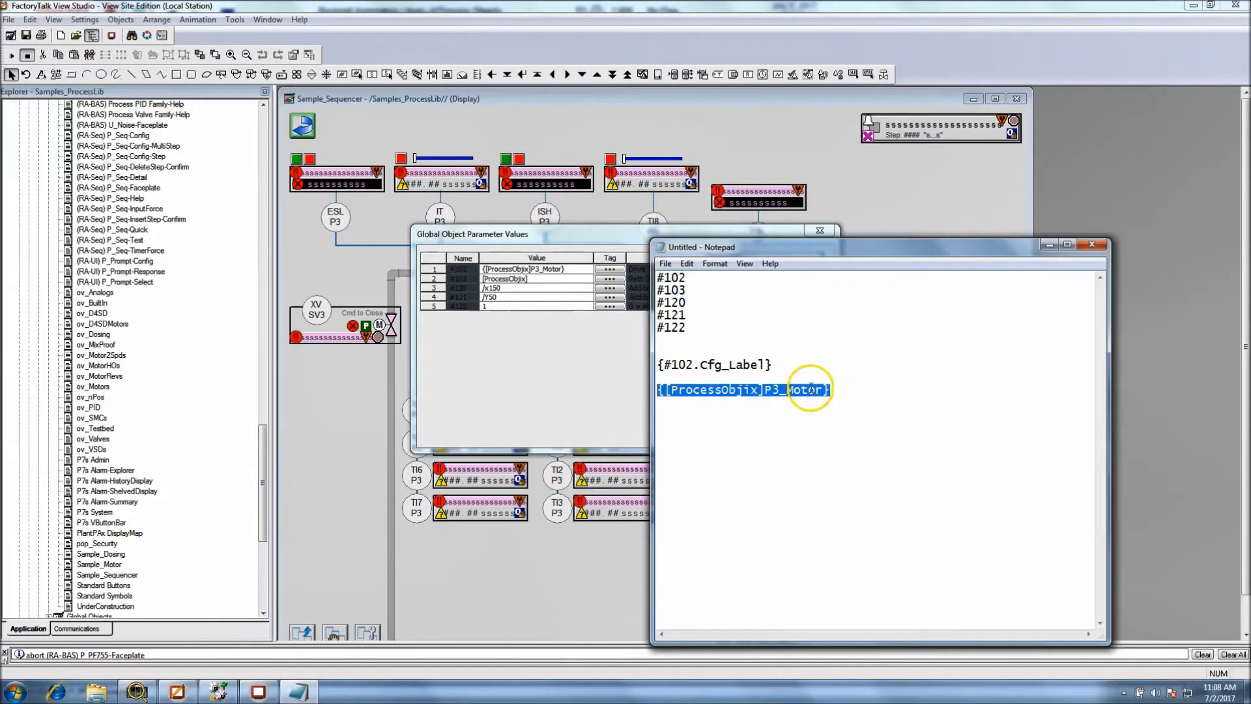
{"action": "left_click_drag", "start_coordinate": [831, 390], "coordinate": [664, 389]}
{"action": "right_click", "coordinate": [661, 390]}
{"action": "left_click", "coordinate": [689, 430]}
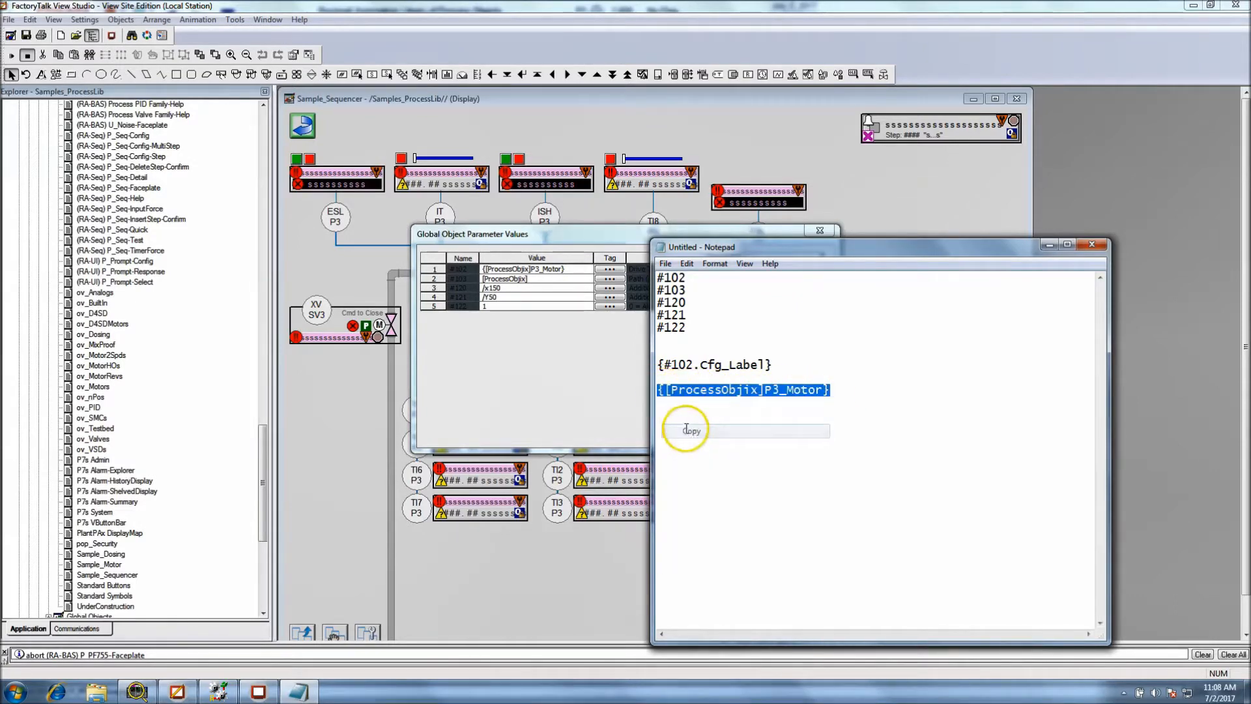
{"action": "left_click_drag", "start_coordinate": [693, 365], "coordinate": [665, 367]}
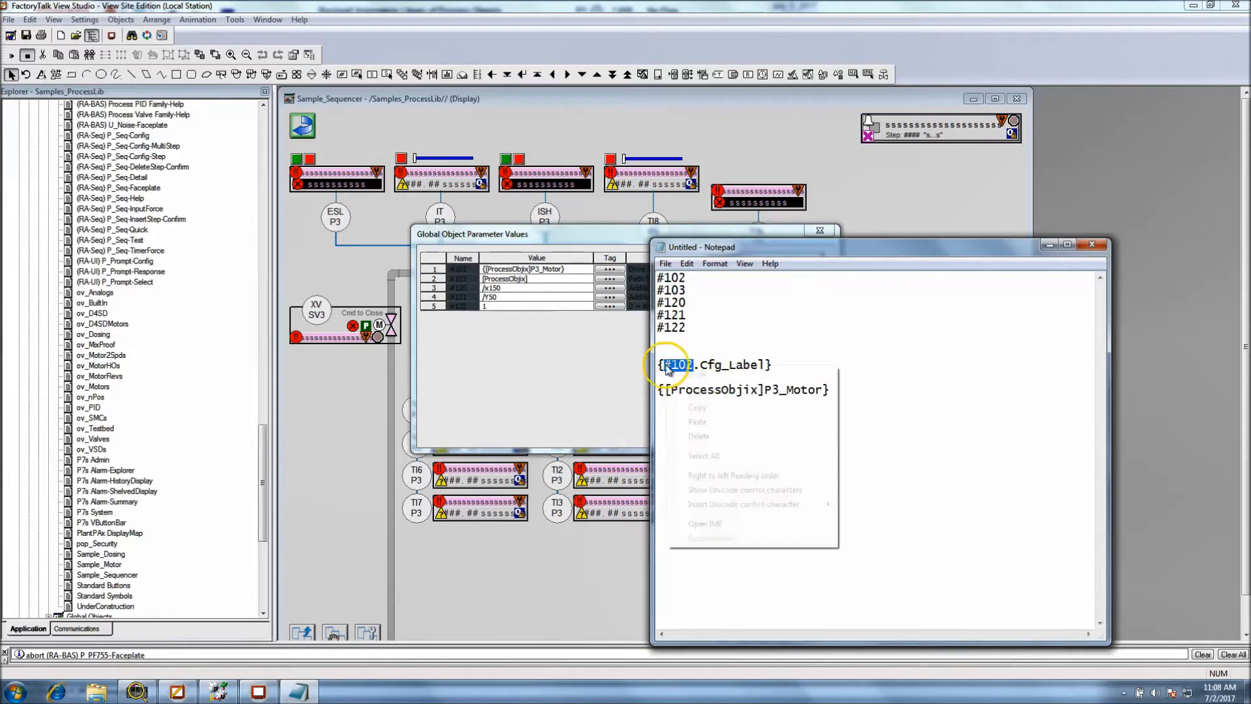
{"action": "right_click", "coordinate": [666, 365]}
{"action": "left_click", "coordinate": [674, 425]}
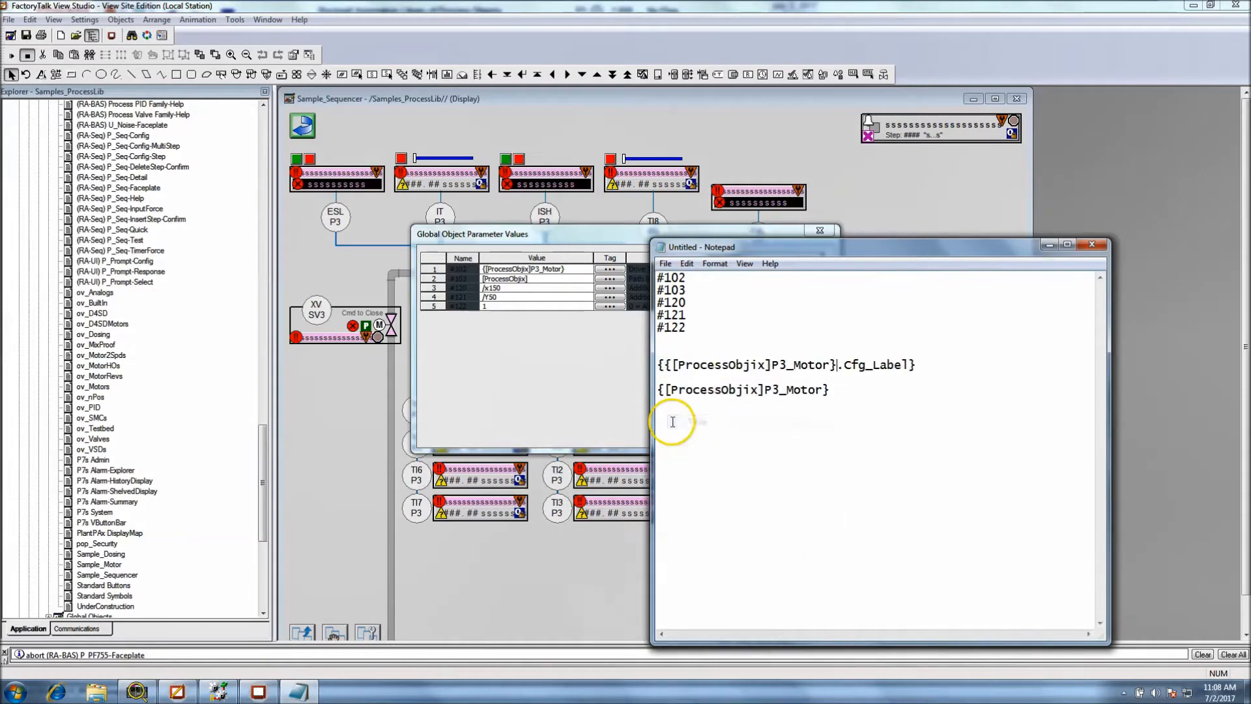
{"action": "left_click", "coordinate": [666, 365]}
{"action": "key", "text": "BackSpace"}
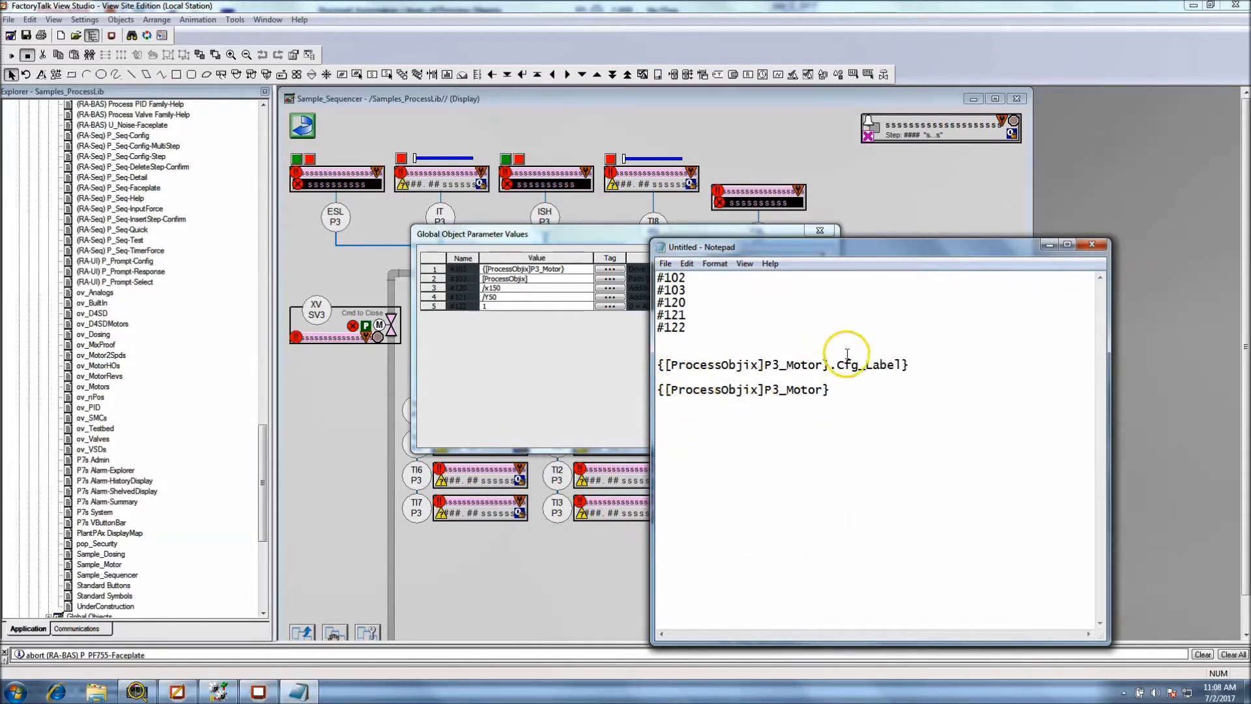
Highlight the complete P3_Motor Cfg_Label reference in Notepad and close the parameter values without changes
{"action": "left_click_drag", "start_coordinate": [767, 375], "coordinate": [741, 363]}
{"action": "left_click", "coordinate": [745, 450]}
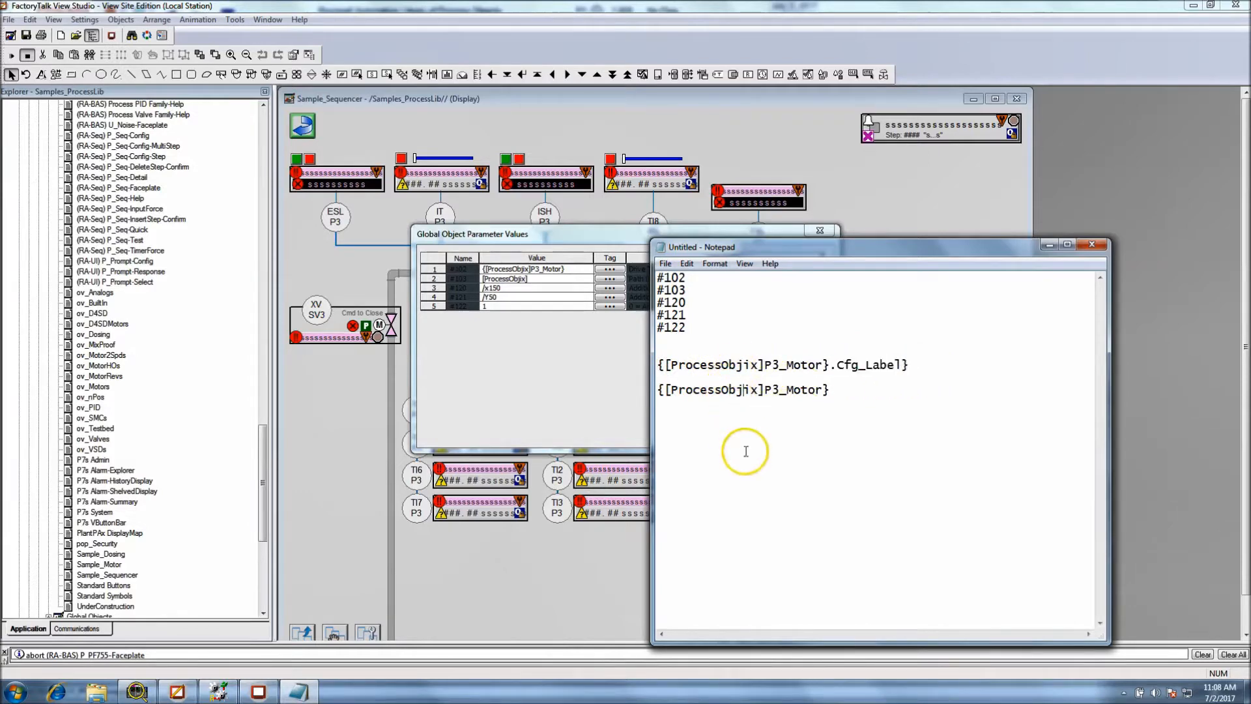
{"action": "left_click_drag", "start_coordinate": [913, 364], "coordinate": [641, 365]}
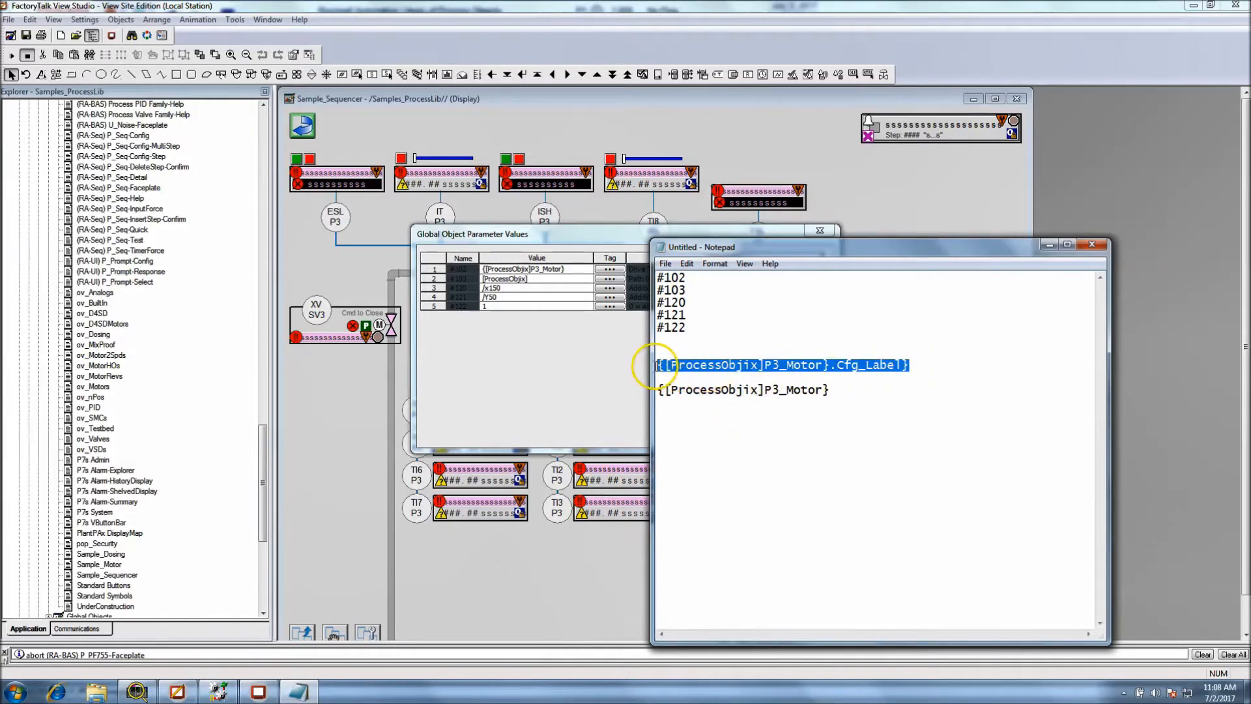
{"action": "left_click", "coordinate": [532, 553]}
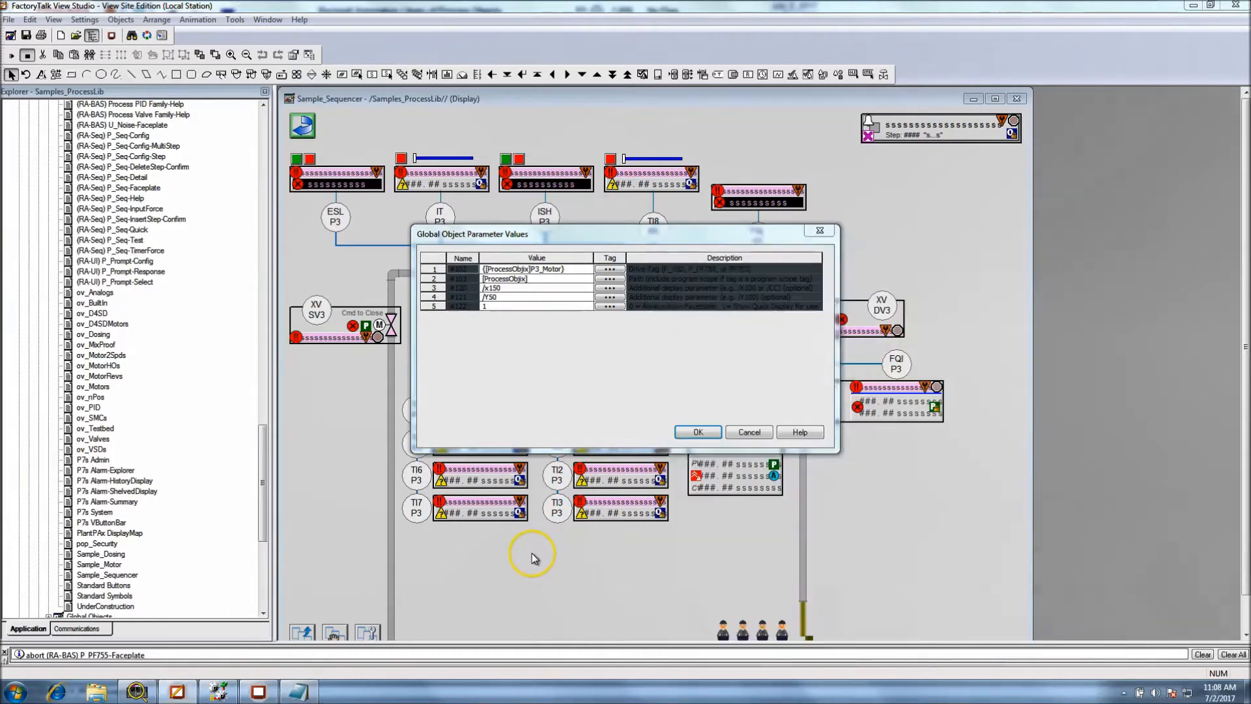
{"action": "left_click", "coordinate": [749, 434]}
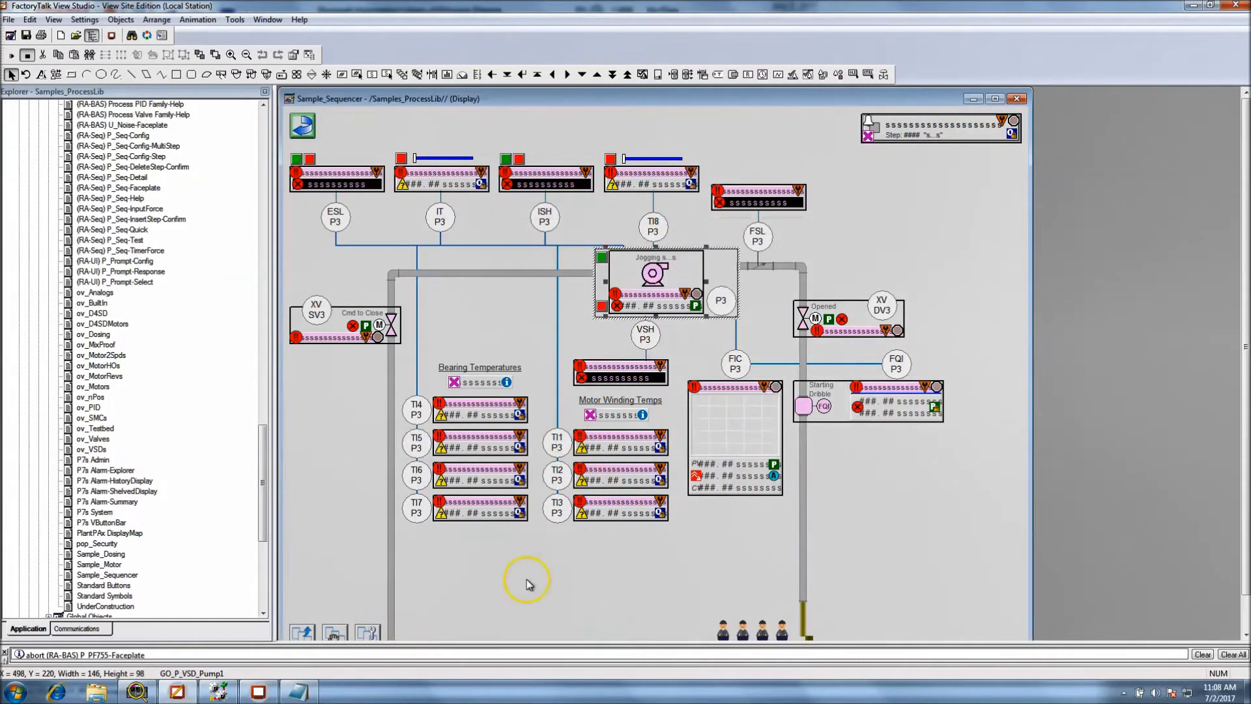
Open the base object of the P3 motor in the graphics library and show the expression of its label string display
{"action": "right_click", "coordinate": [652, 280]}
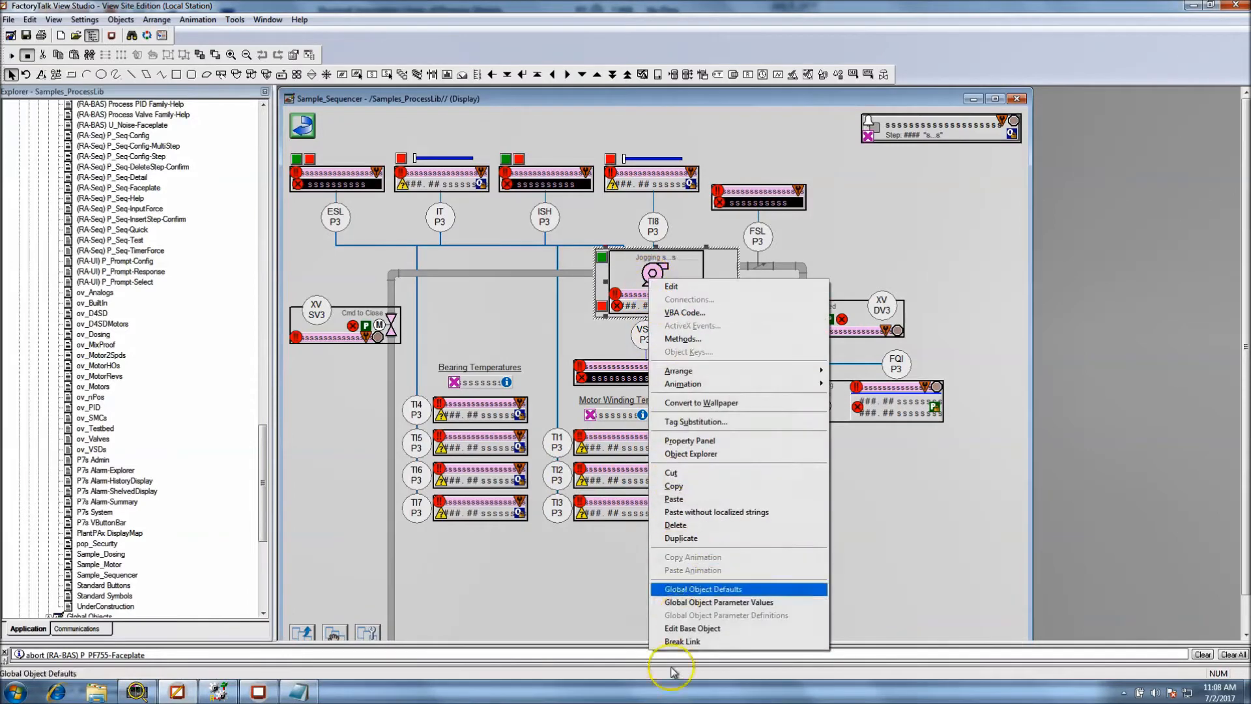
{"action": "left_click", "coordinate": [674, 630]}
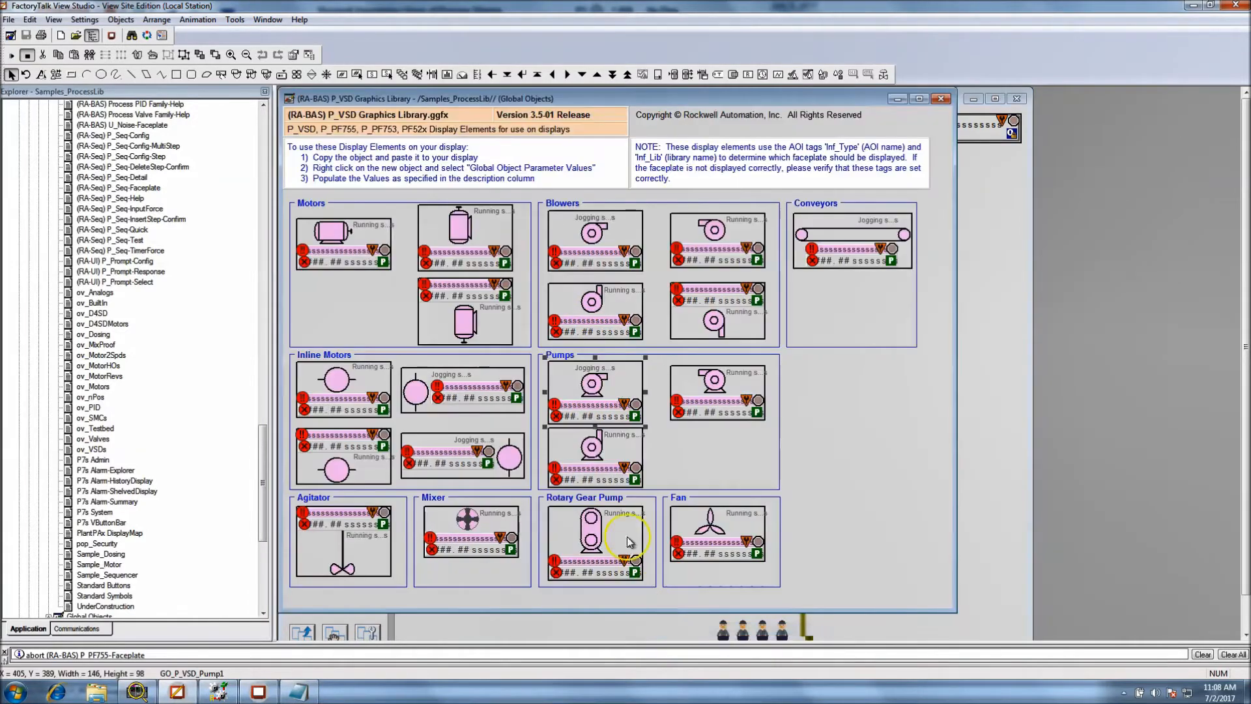
{"action": "double_click", "coordinate": [599, 394]}
{"action": "left_click", "coordinate": [621, 412]}
{"action": "double_click", "coordinate": [605, 405]}
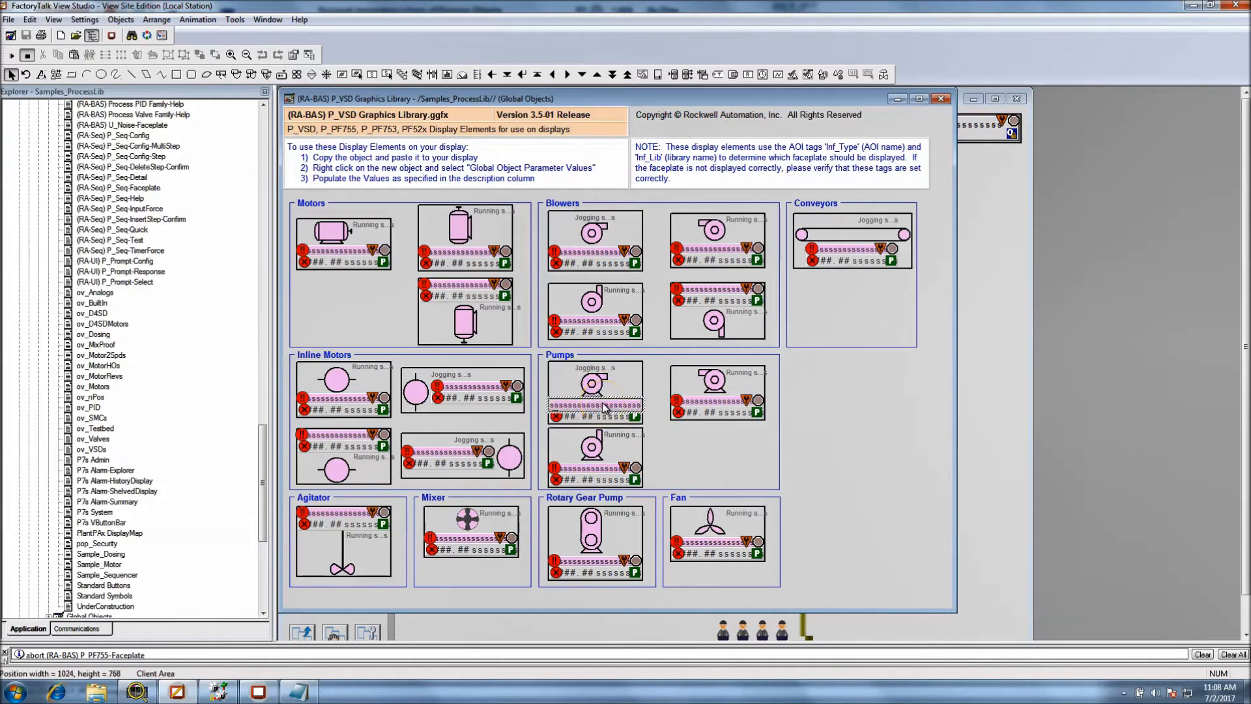
{"action": "left_click", "coordinate": [526, 271]}
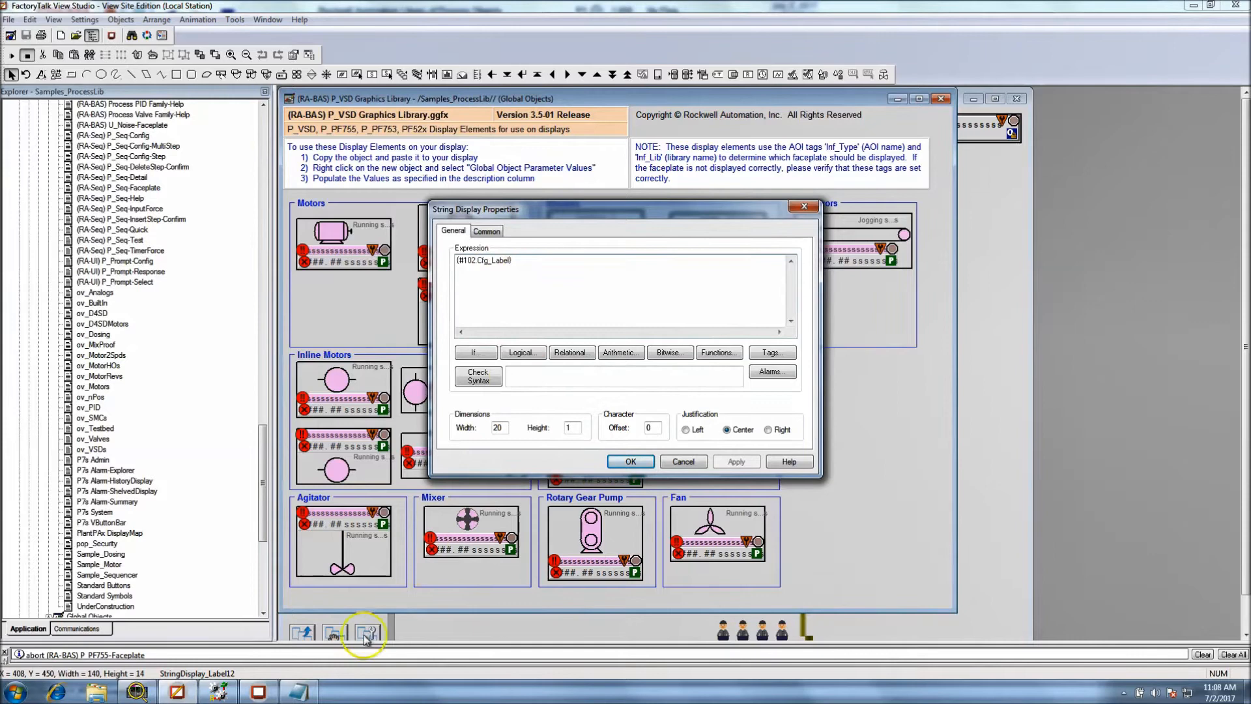
Compare the P3_Motor Cfg_Label reference in Notepad with the label's #102 expression, and close the string display properties without changes
{"action": "left_click", "coordinate": [311, 695]}
{"action": "left_click_drag", "start_coordinate": [915, 366], "coordinate": [741, 372]}
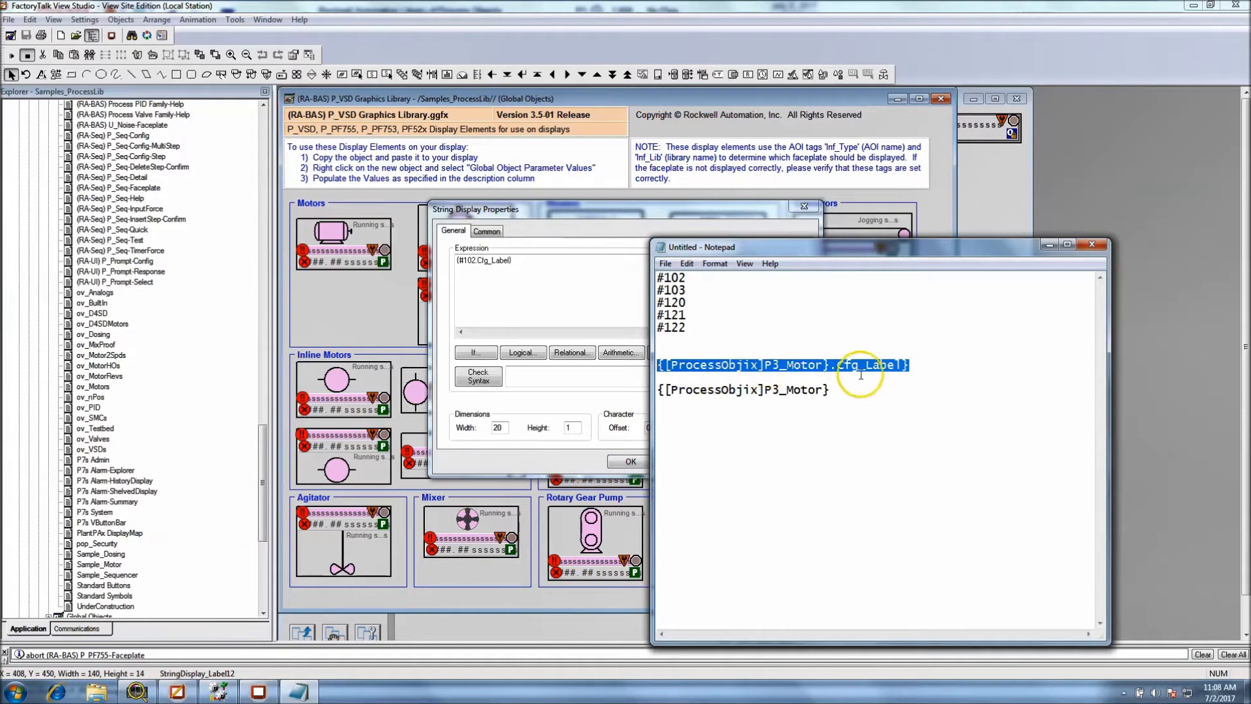
{"action": "left_click_drag", "start_coordinate": [926, 365], "coordinate": [660, 364]}
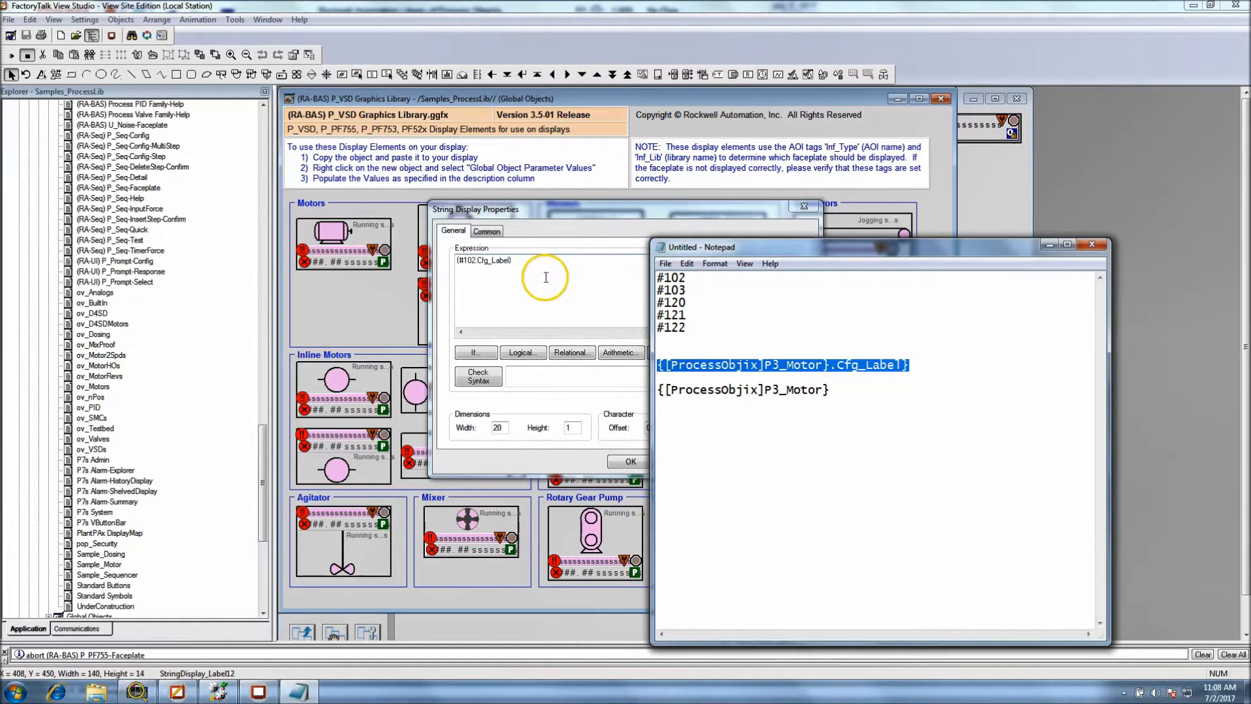
{"action": "left_click", "coordinate": [902, 375]}
{"action": "left_click_drag", "start_coordinate": [740, 383], "coordinate": [661, 368]}
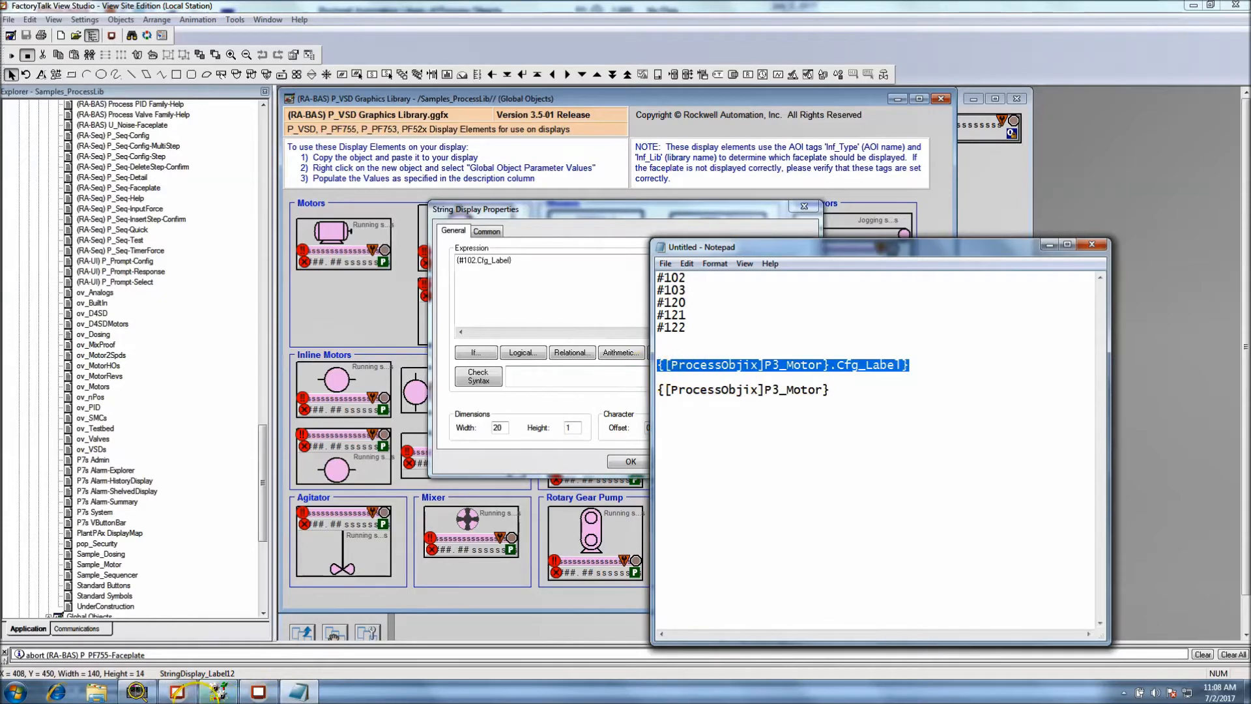
{"action": "left_click", "coordinate": [611, 458]}
{"action": "left_click", "coordinate": [678, 464]}
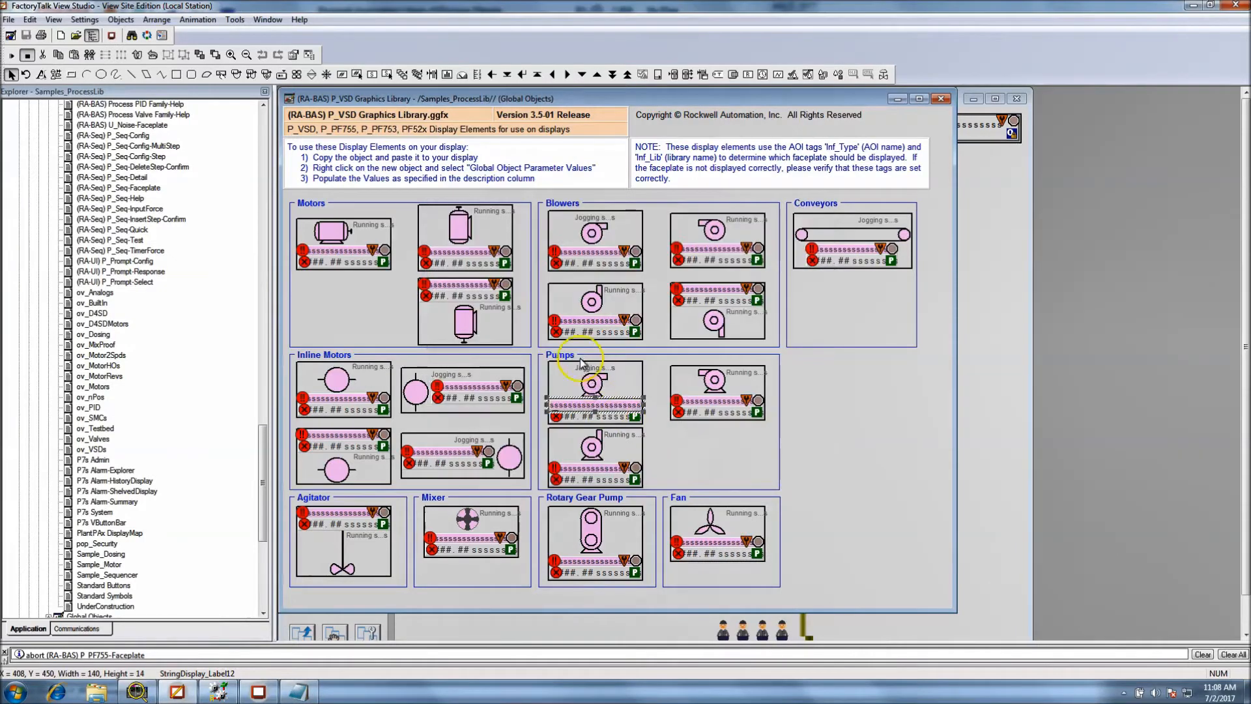
Open the color animation of the pump symbol inside the first Pumps object
{"action": "left_click", "coordinate": [596, 386]}
{"action": "double_click", "coordinate": [597, 385]}
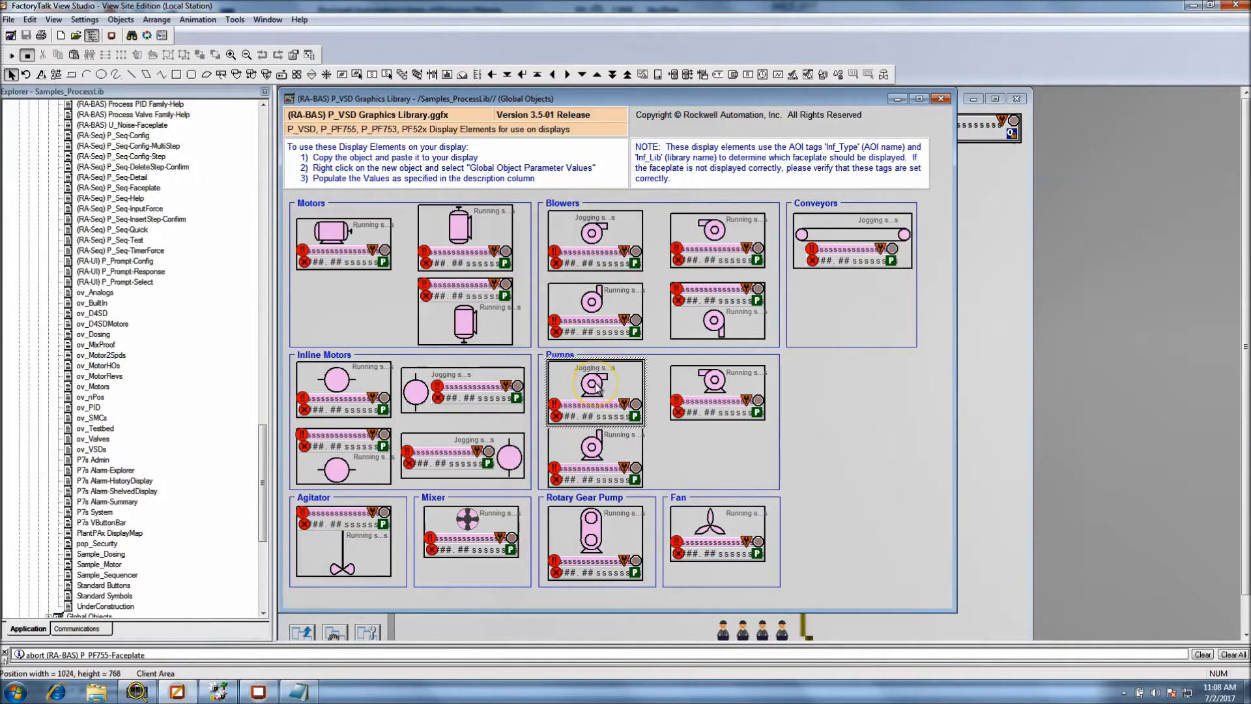
{"action": "right_click", "coordinate": [592, 386]}
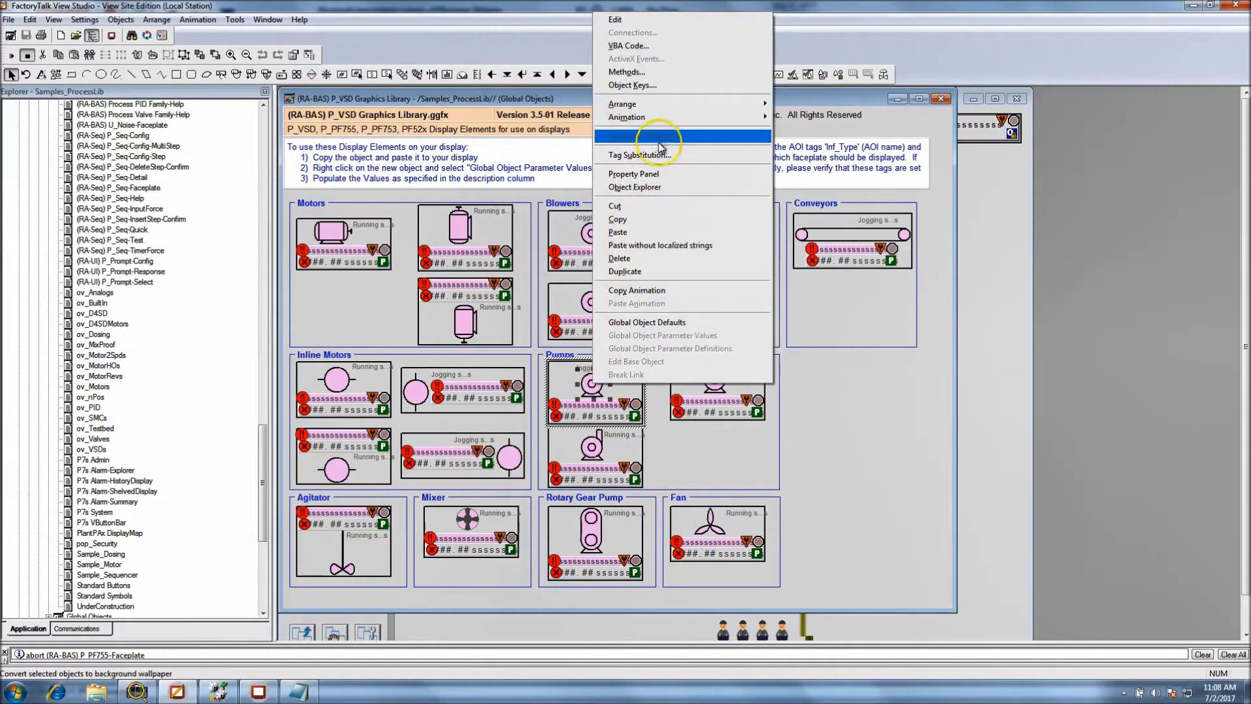
{"action": "mouse_move", "coordinate": [675, 122]}
{"action": "left_click", "coordinate": [798, 129]}
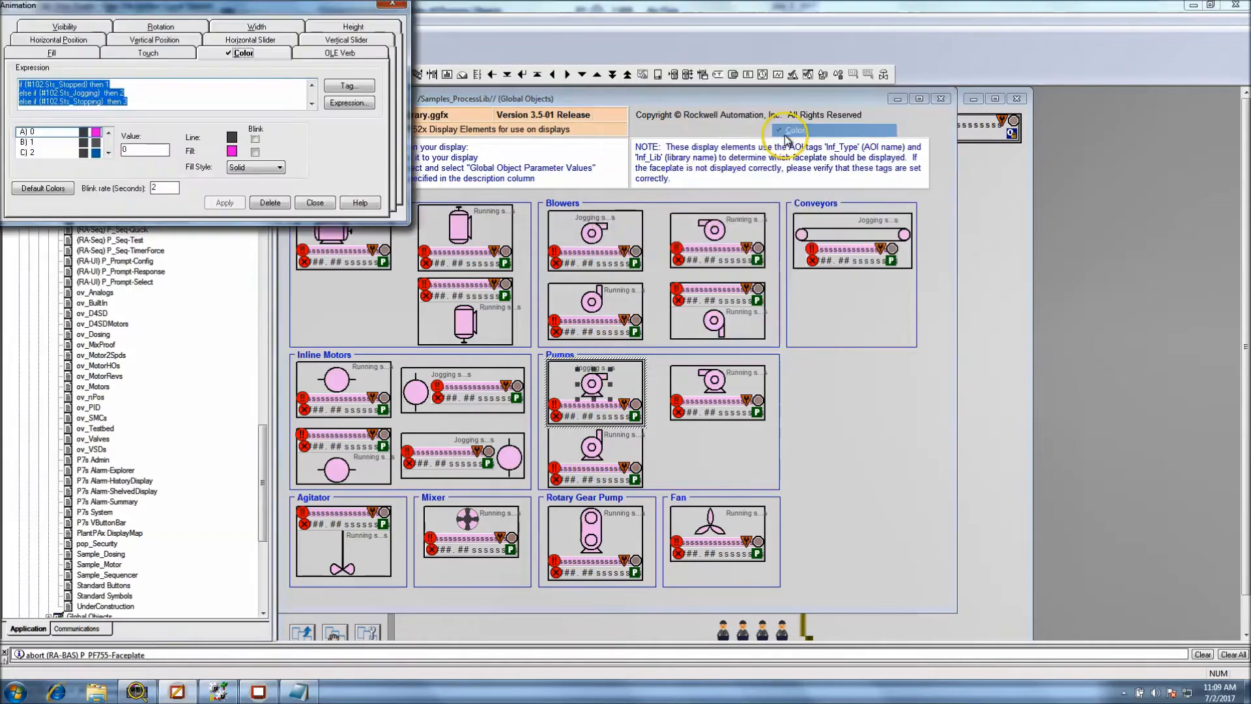
{"action": "left_click_drag", "start_coordinate": [261, 5], "coordinate": [910, 269]}
Copy the pump symbol's complete color animation expression and paste it in Notepad below the P3_Motor tag
{"action": "left_click", "coordinate": [840, 362]}
{"action": "left_click", "coordinate": [964, 367]}
{"action": "left_click", "coordinate": [964, 368]}
{"action": "left_click", "coordinate": [964, 368]}
{"action": "left_click_drag", "start_coordinate": [694, 367], "coordinate": [672, 341]}
{"action": "right_click", "coordinate": [677, 352]}
{"action": "left_click", "coordinate": [696, 395]}
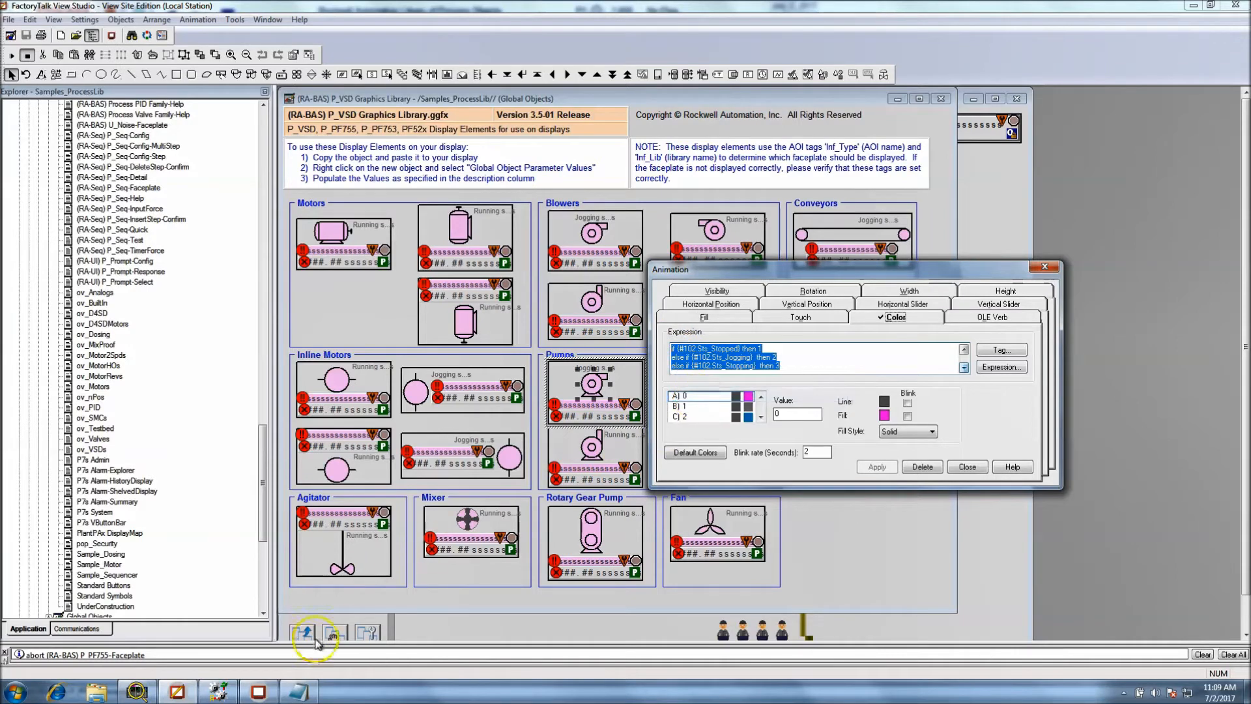
{"action": "left_click", "coordinate": [298, 692]}
{"action": "left_click", "coordinate": [861, 394]}
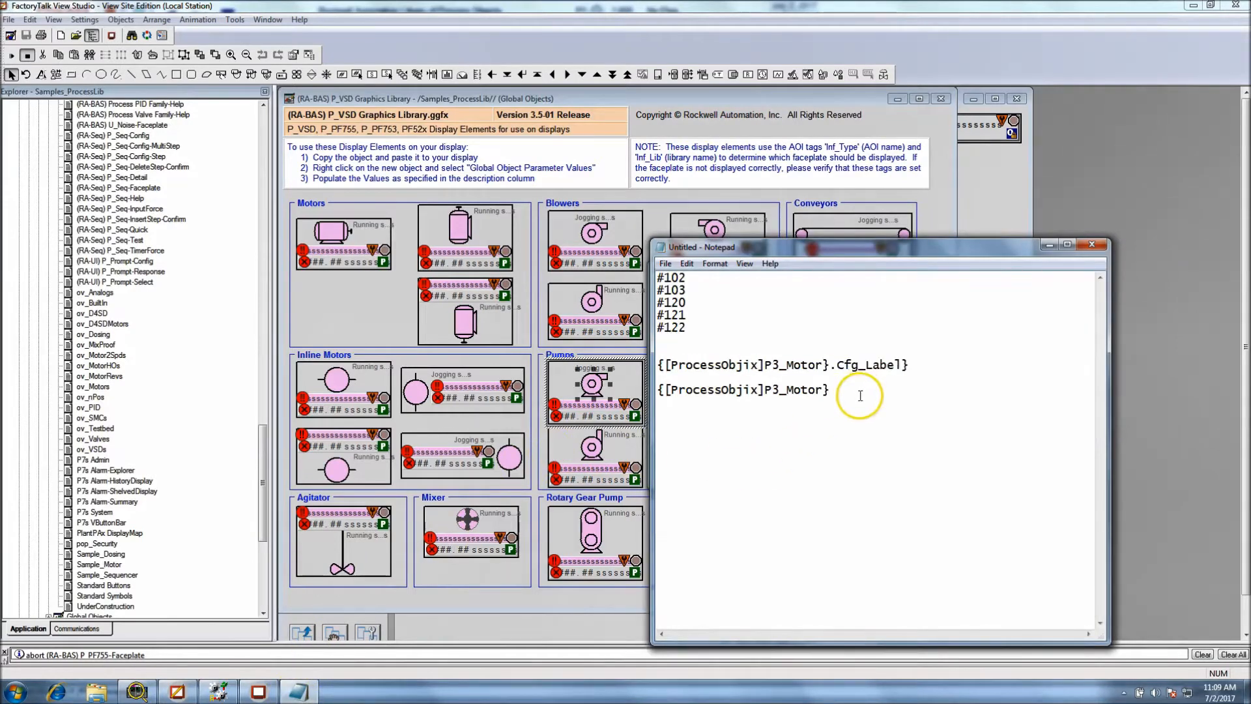
{"action": "key", "text": "ctrl+v"}
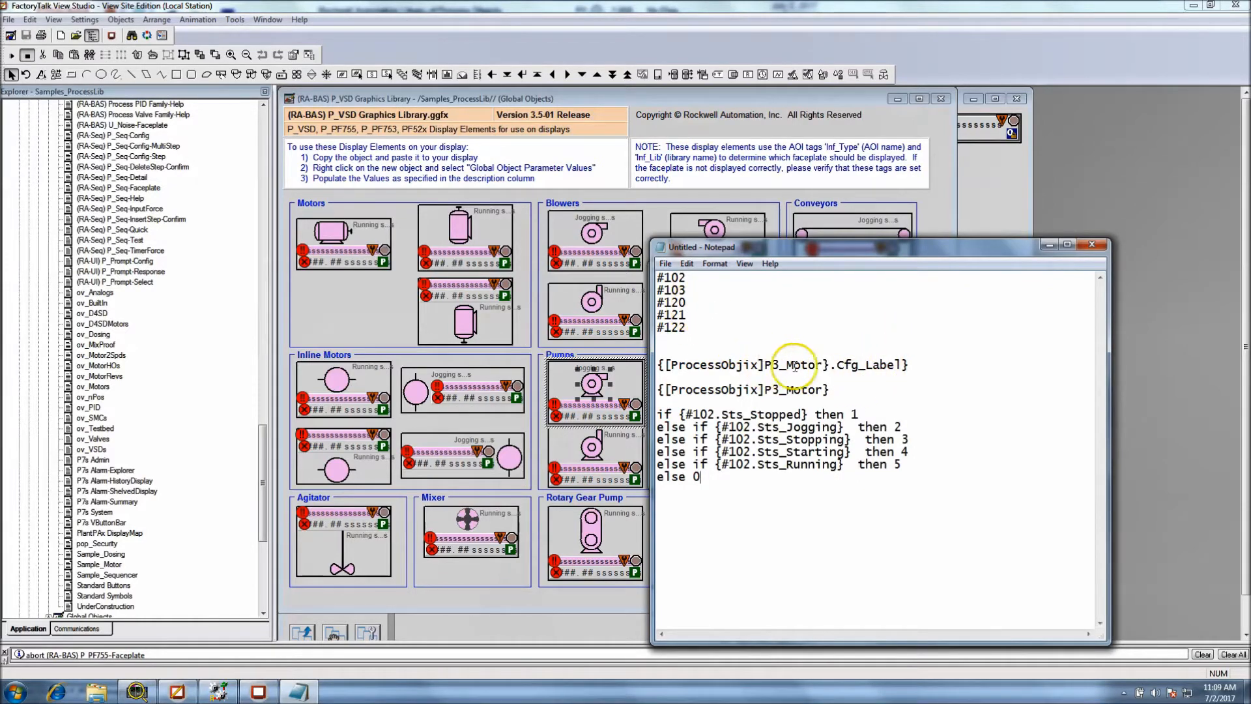
Copy [ProcessObjix]P3_Motor without its braces from the tag line in Notepad
{"action": "left_click_drag", "start_coordinate": [833, 389], "coordinate": [654, 395]}
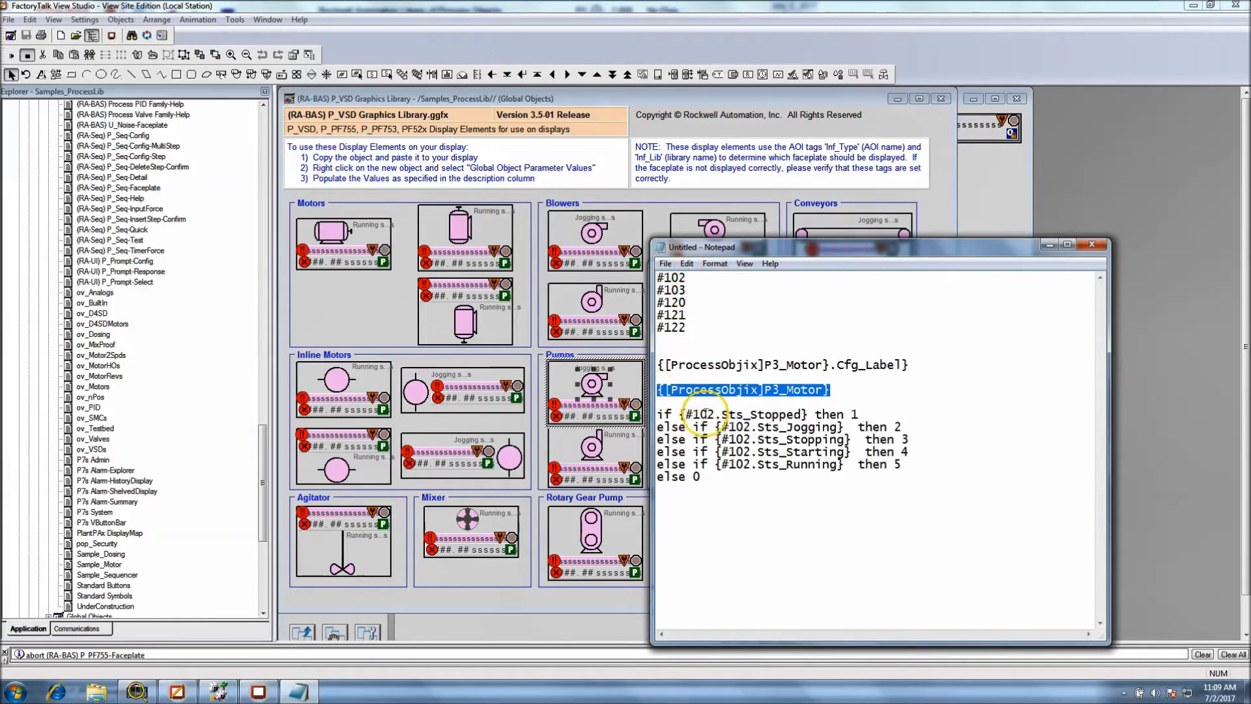
{"action": "left_click_drag", "start_coordinate": [715, 413], "coordinate": [688, 415]}
{"action": "left_click", "coordinate": [826, 390]}
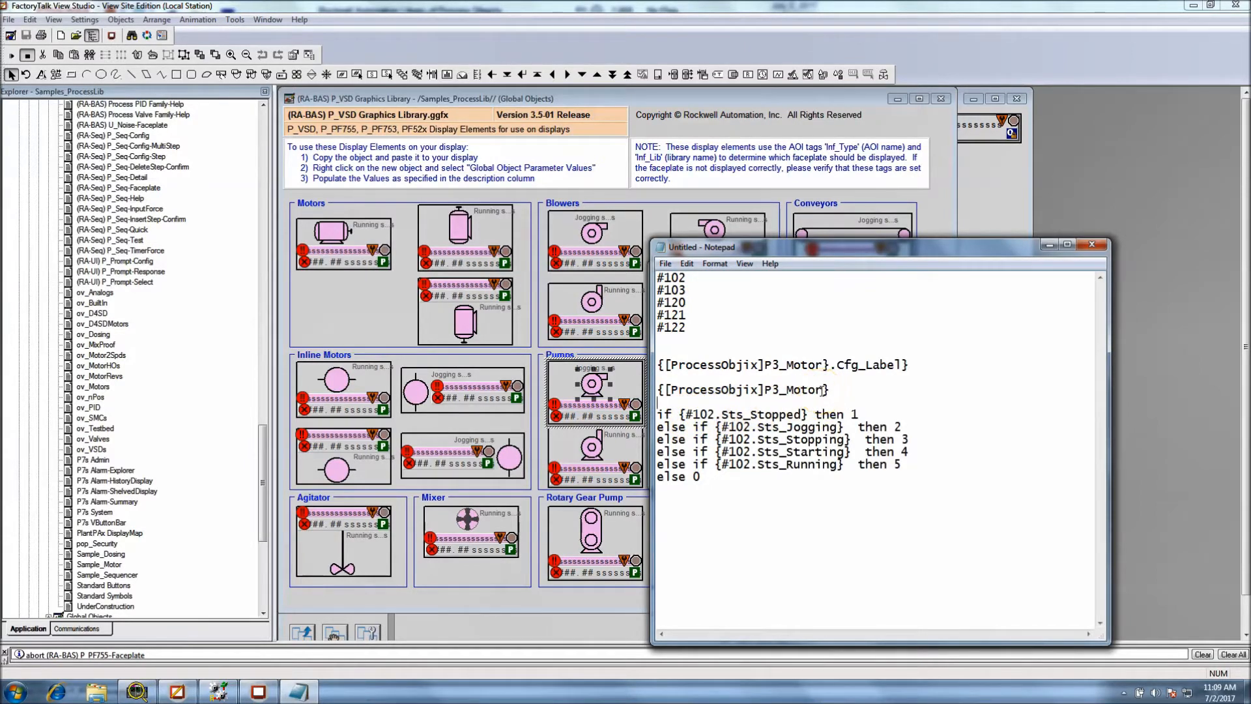
{"action": "left_click_drag", "start_coordinate": [823, 390], "coordinate": [663, 390]}
{"action": "right_click", "coordinate": [667, 390]}
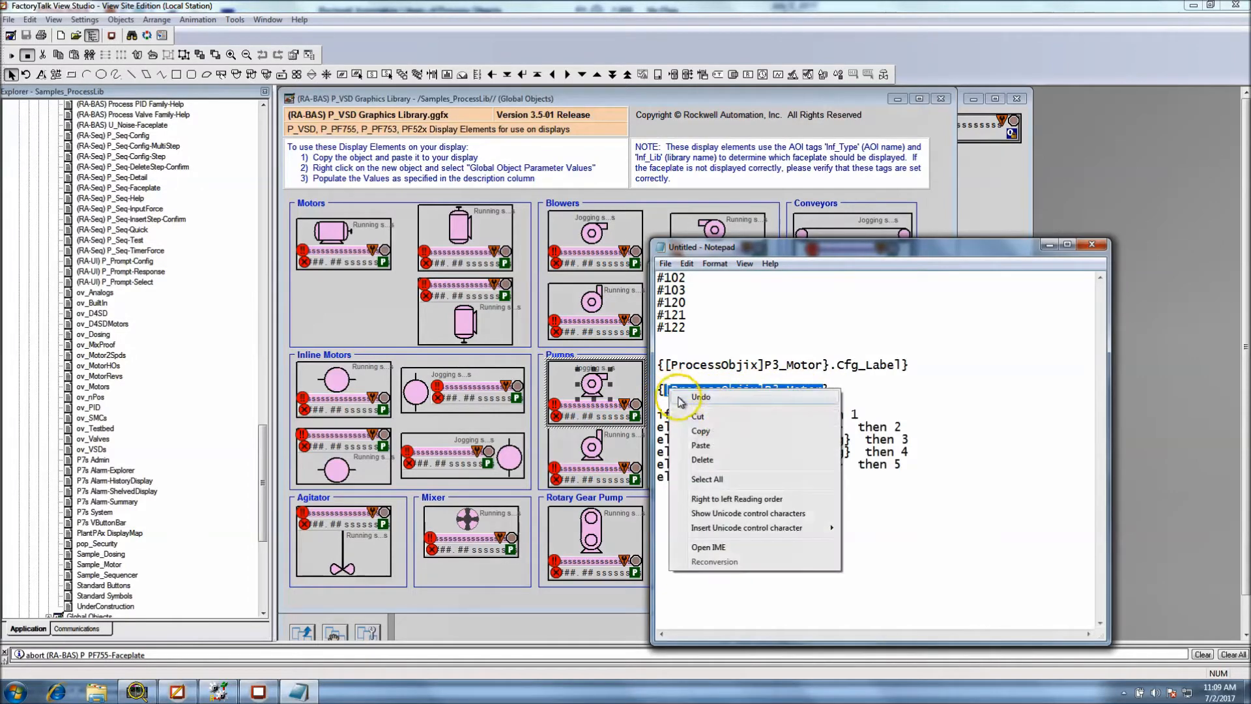
{"action": "left_click", "coordinate": [700, 433]}
Replace #102 with [ProcessObjix]P3_Motor in the Sts_Stopped, Sts_Jogging and Sts_Stopping lines of the Notepad expression
{"action": "left_click_drag", "start_coordinate": [716, 415], "coordinate": [687, 415]}
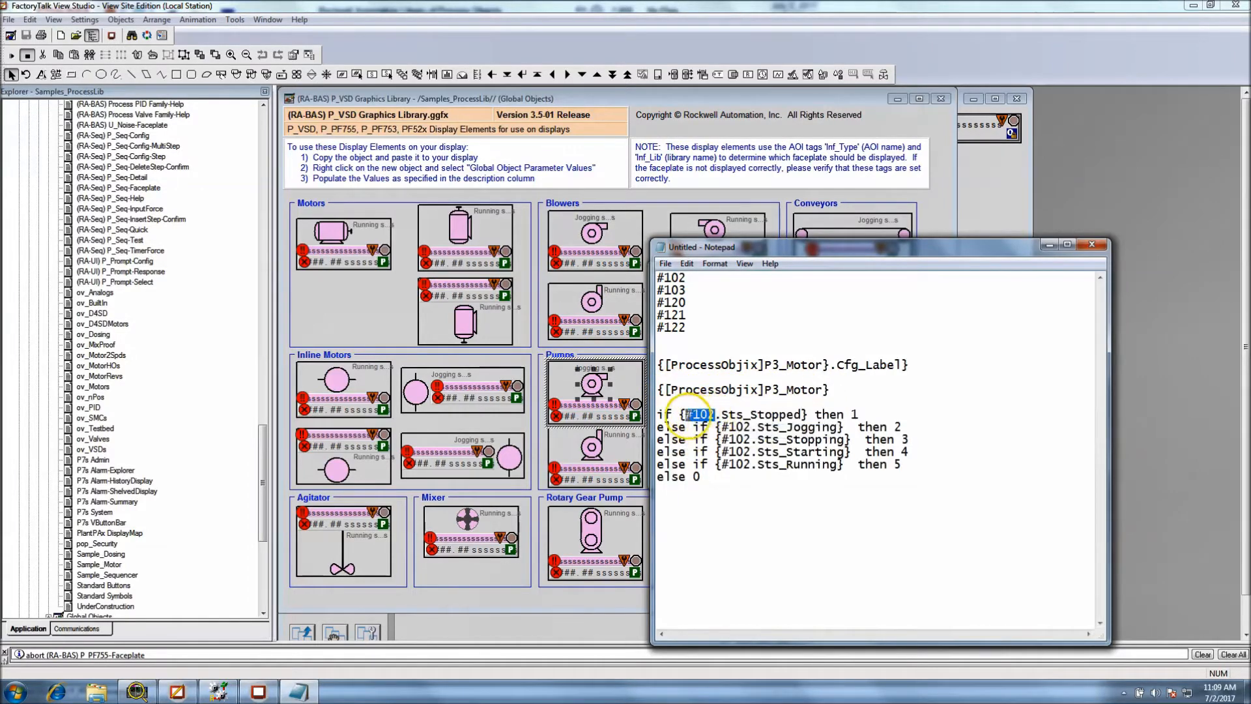
{"action": "key", "text": "ctrl+v"}
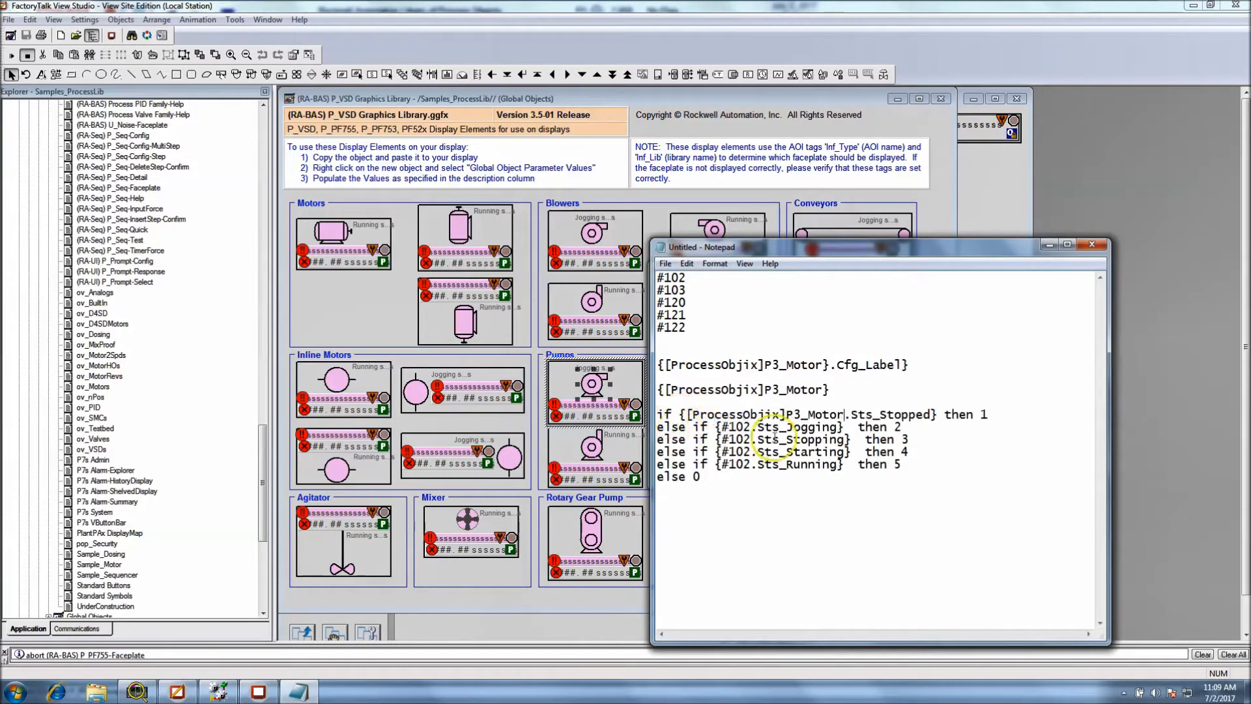
{"action": "double_click", "coordinate": [742, 427]}
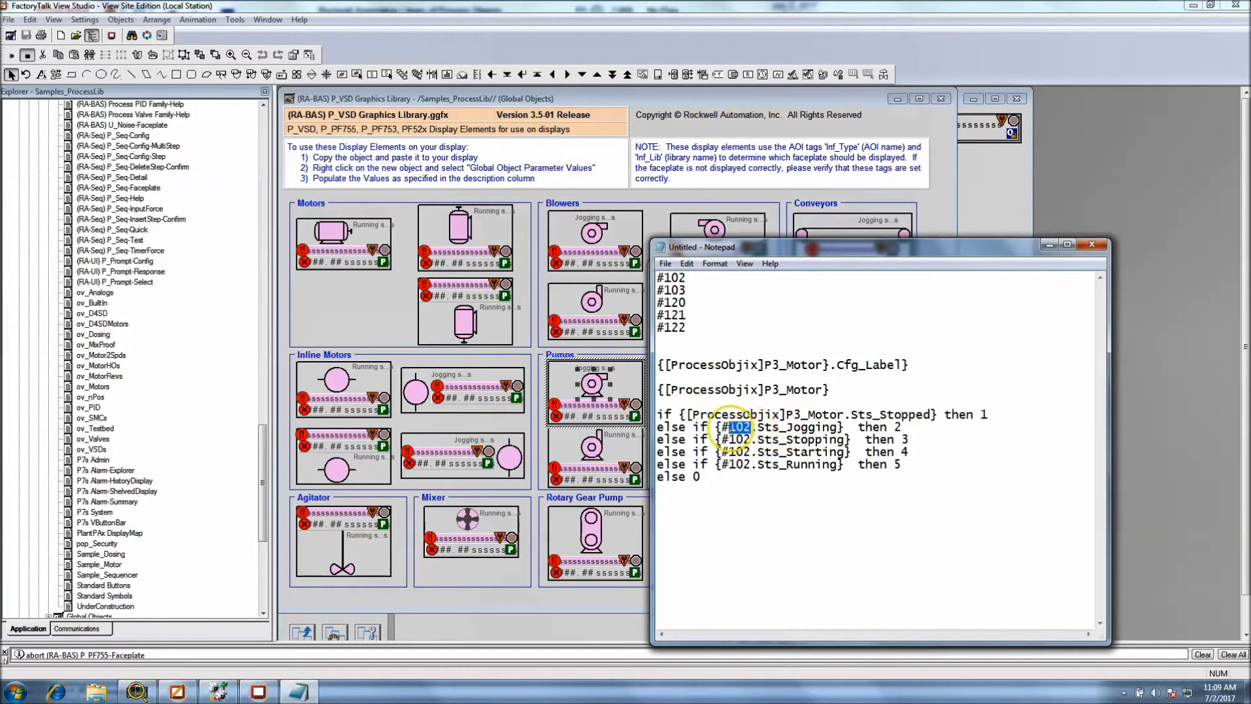
{"action": "key", "text": "ctrl+v"}
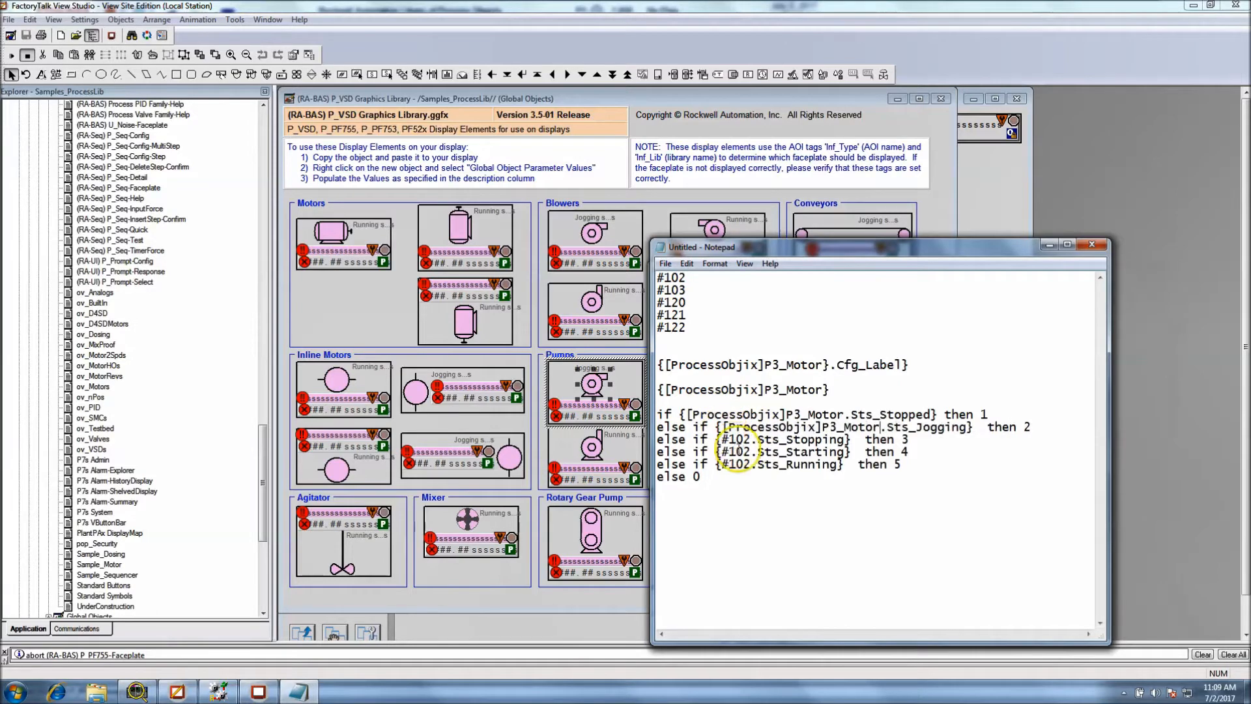
{"action": "left_click_drag", "start_coordinate": [752, 440], "coordinate": [722, 439]}
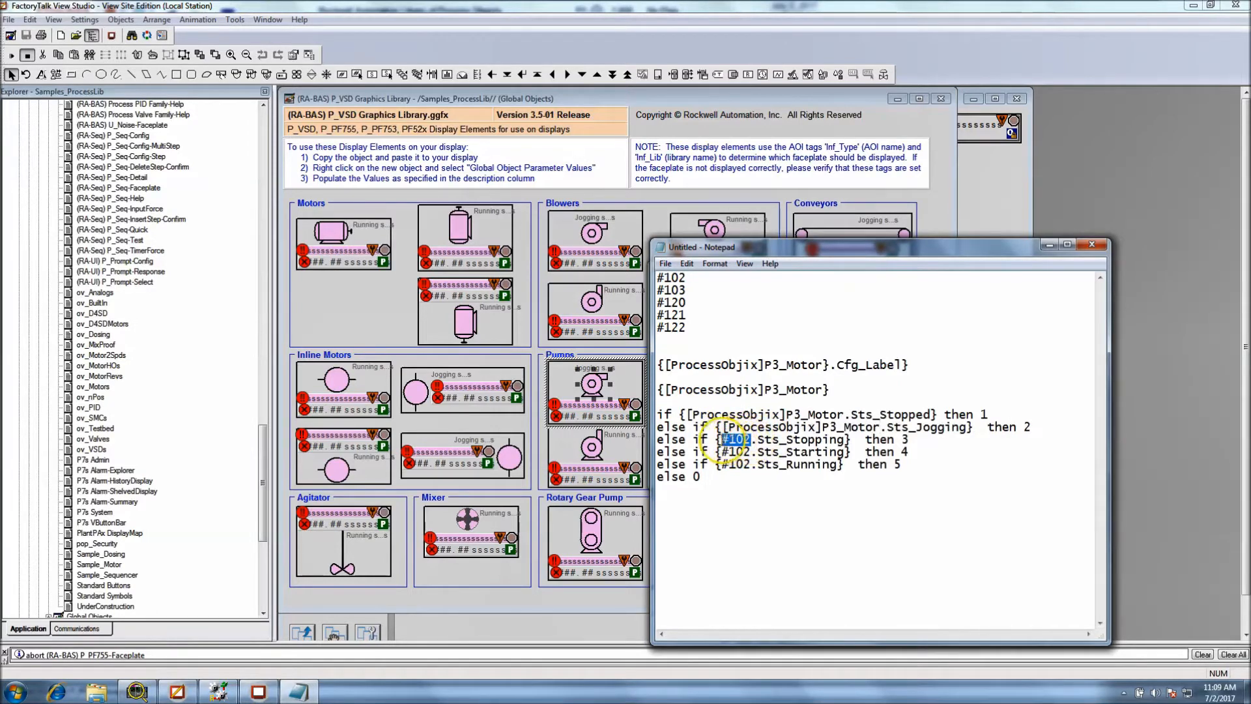
{"action": "key", "text": "ctrl+v"}
Replace #102 with [ProcessObjix]P3_Motor in the Sts_Starting and Sts_Running lines of the Notepad expression
{"action": "double_click", "coordinate": [737, 452]}
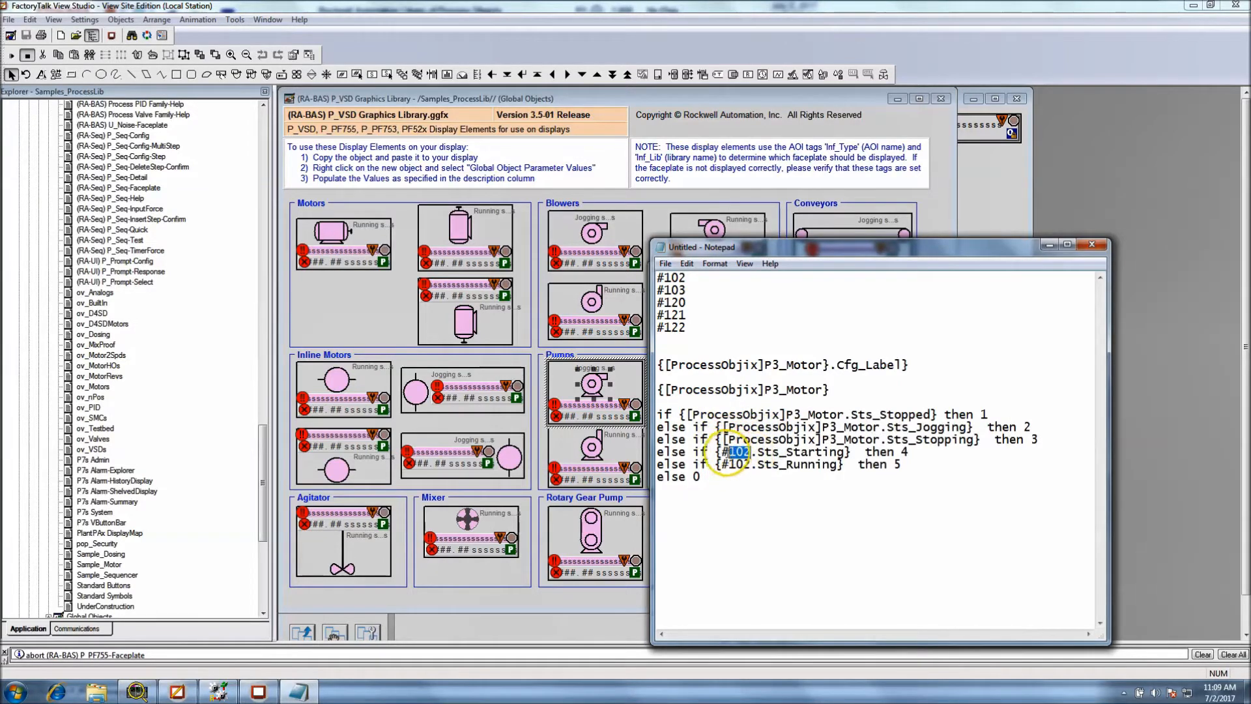
{"action": "key", "text": "Delete"}
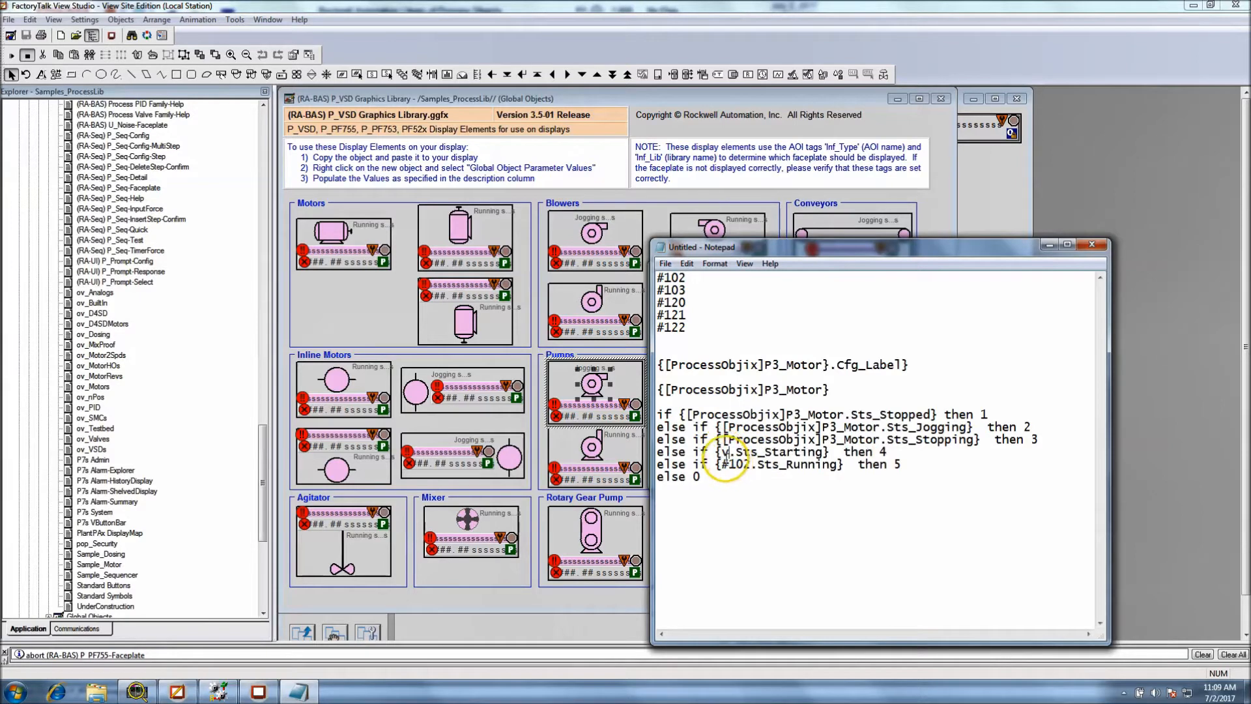
{"action": "key", "text": "ctrl+v"}
{"action": "left_click_drag", "start_coordinate": [751, 464], "coordinate": [722, 464]}
{"action": "type", "text": "v"}
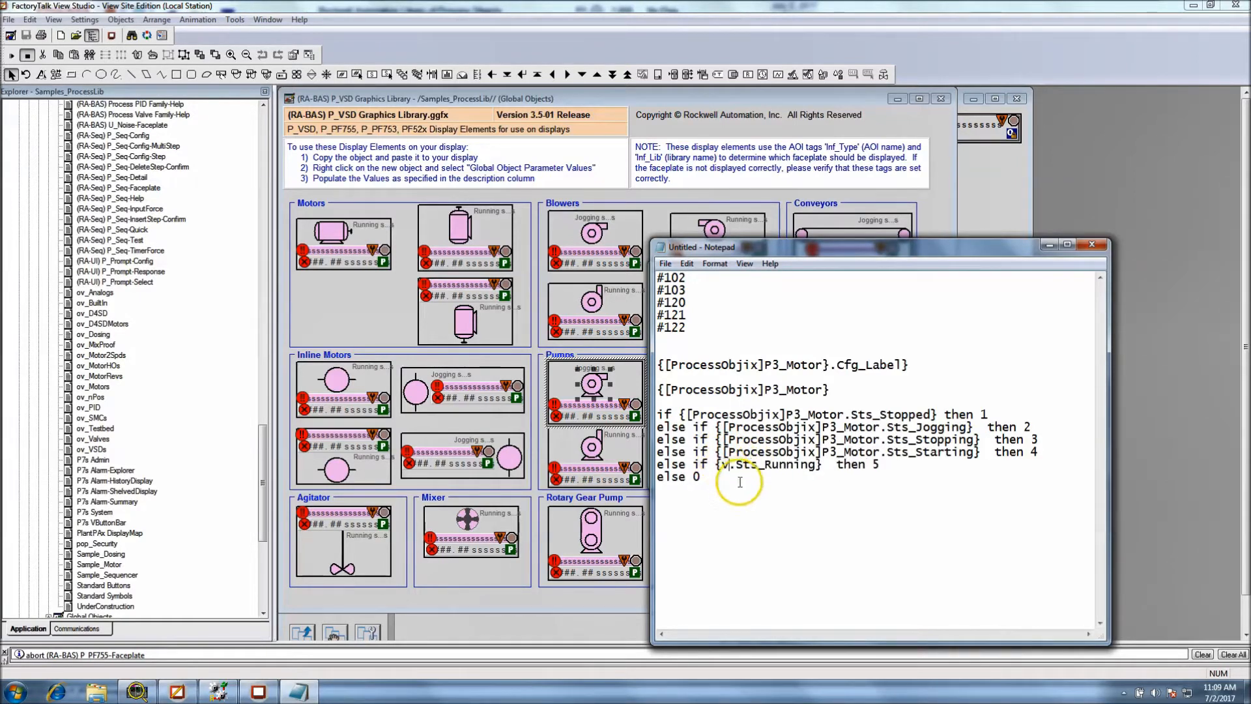
{"action": "key", "text": "BackSpace"}
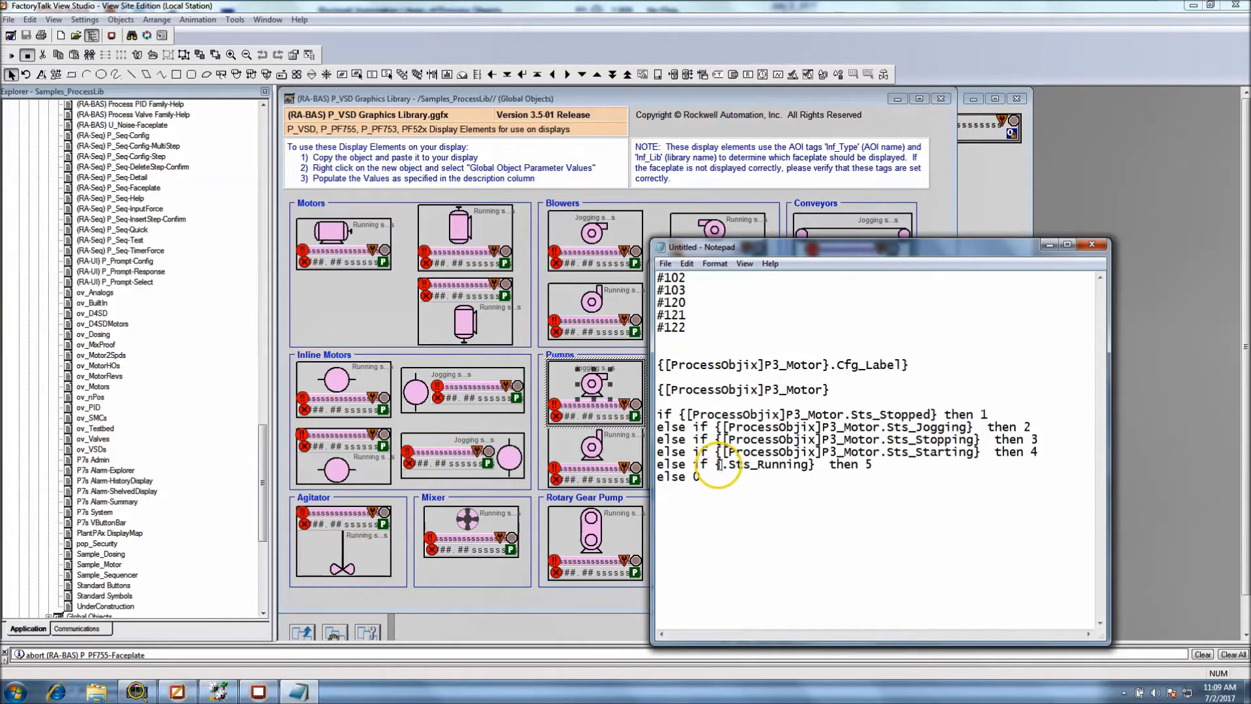
{"action": "key", "text": "ctrl+v"}
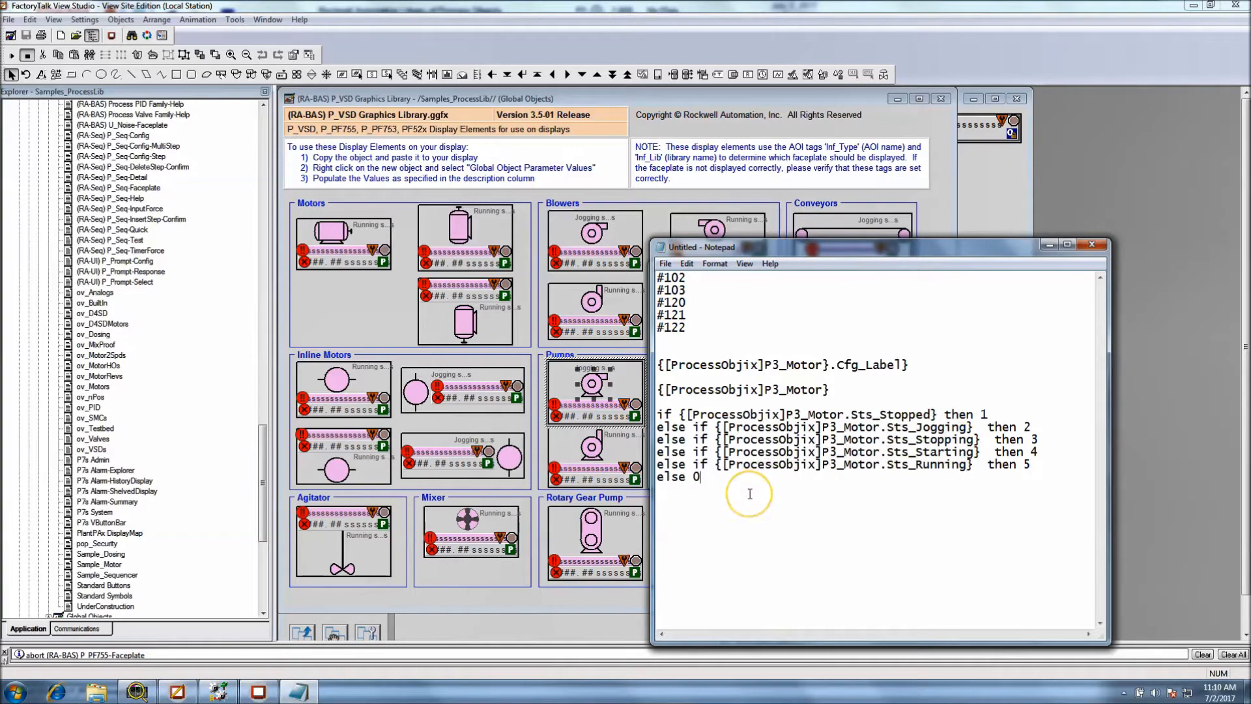
Move Notepad aside to compare the substituted expression with the pump symbol's color animation, and close the animation settings
{"action": "key", "text": "ctrl+v"}
{"action": "left_click_drag", "start_coordinate": [778, 256], "coordinate": [941, 219]}
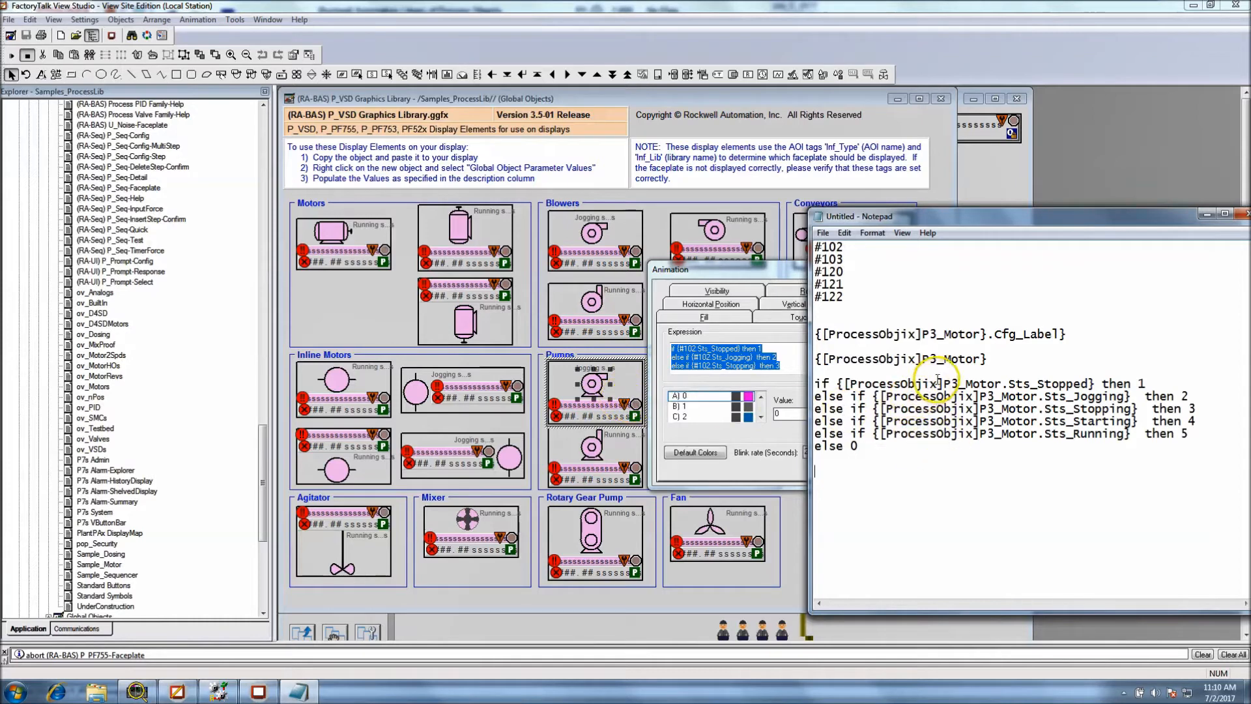
{"action": "left_click_drag", "start_coordinate": [943, 384], "coordinate": [917, 383]}
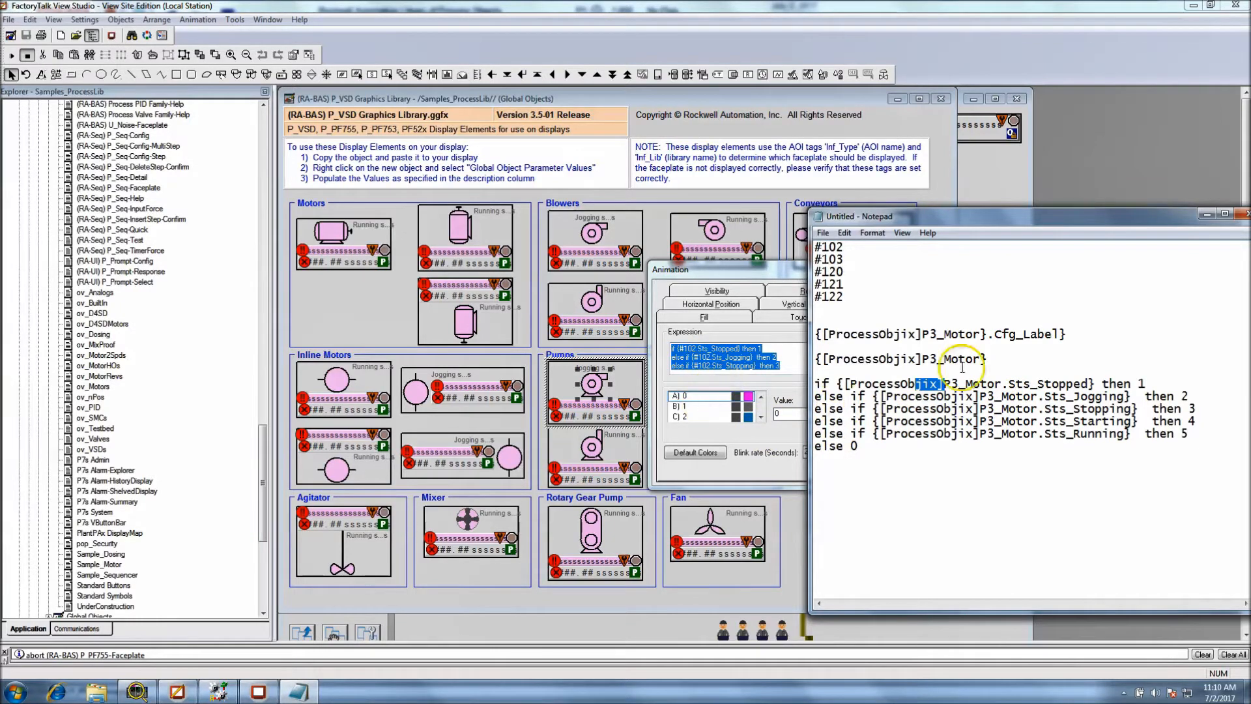
{"action": "left_click", "coordinate": [780, 279]}
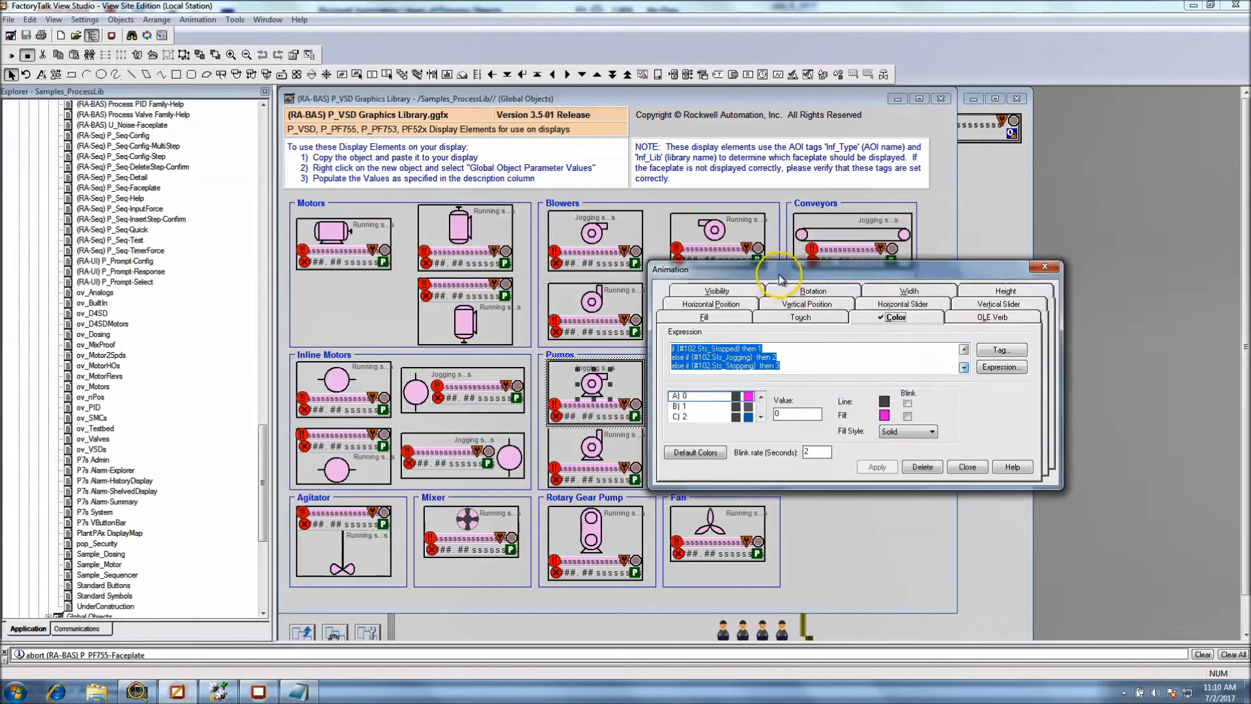
{"action": "left_click", "coordinate": [1045, 266]}
Review the global object parameter definitions of the first Pumps object and close them without changes
{"action": "left_click", "coordinate": [597, 410]}
{"action": "right_click", "coordinate": [594, 405]}
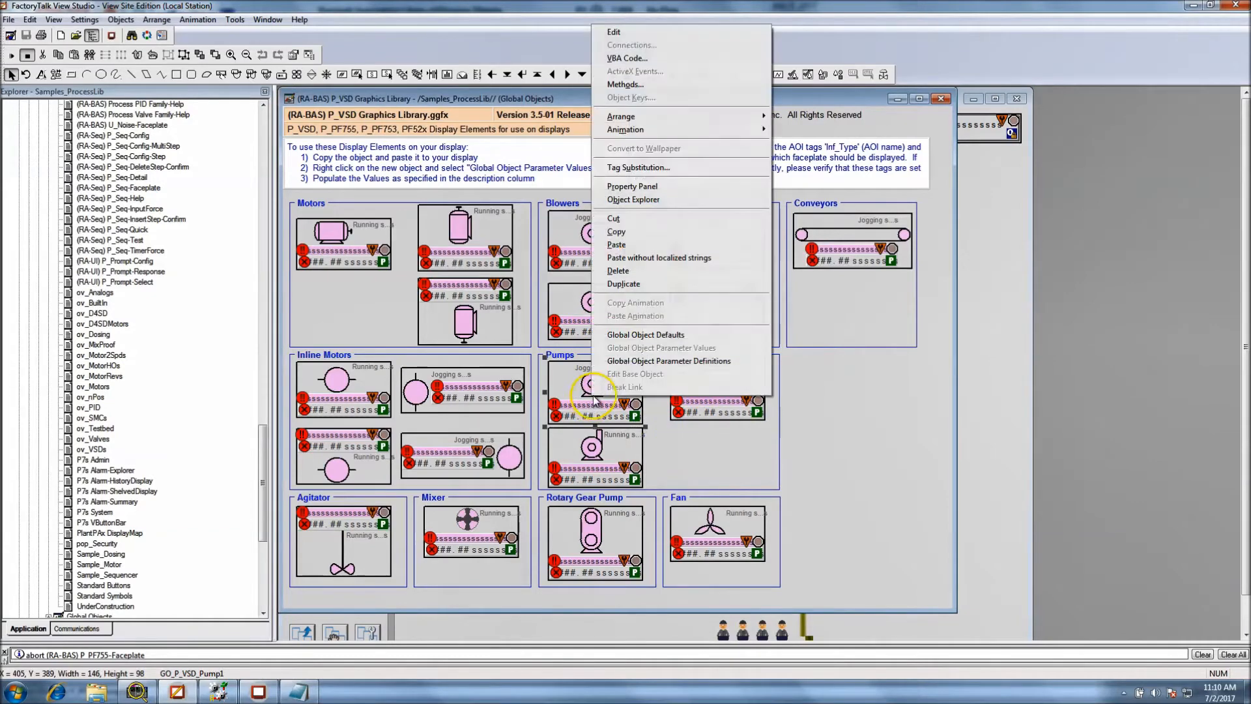
{"action": "left_click", "coordinate": [636, 365]}
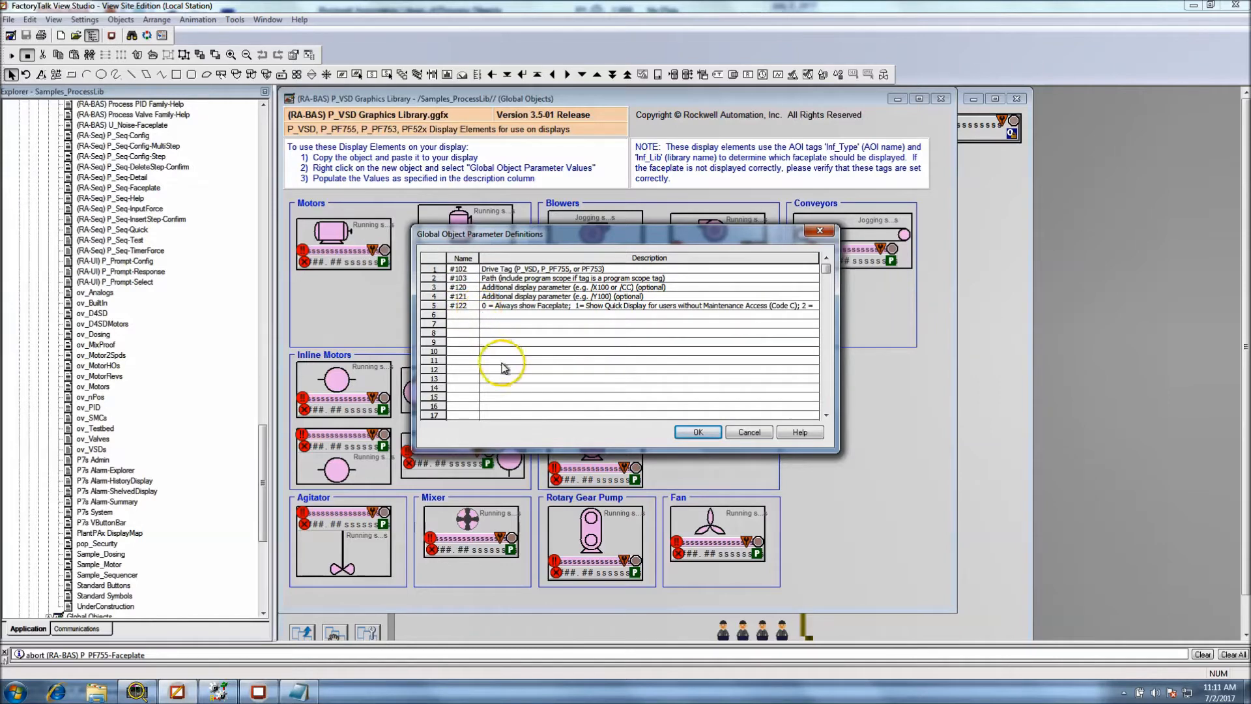
{"action": "left_click", "coordinate": [738, 432]}
Copy the first Pumps object from the P_VSD library onto the Sample_Sequencer display and place it in the empty area below FQI P3
{"action": "right_click", "coordinate": [607, 387]}
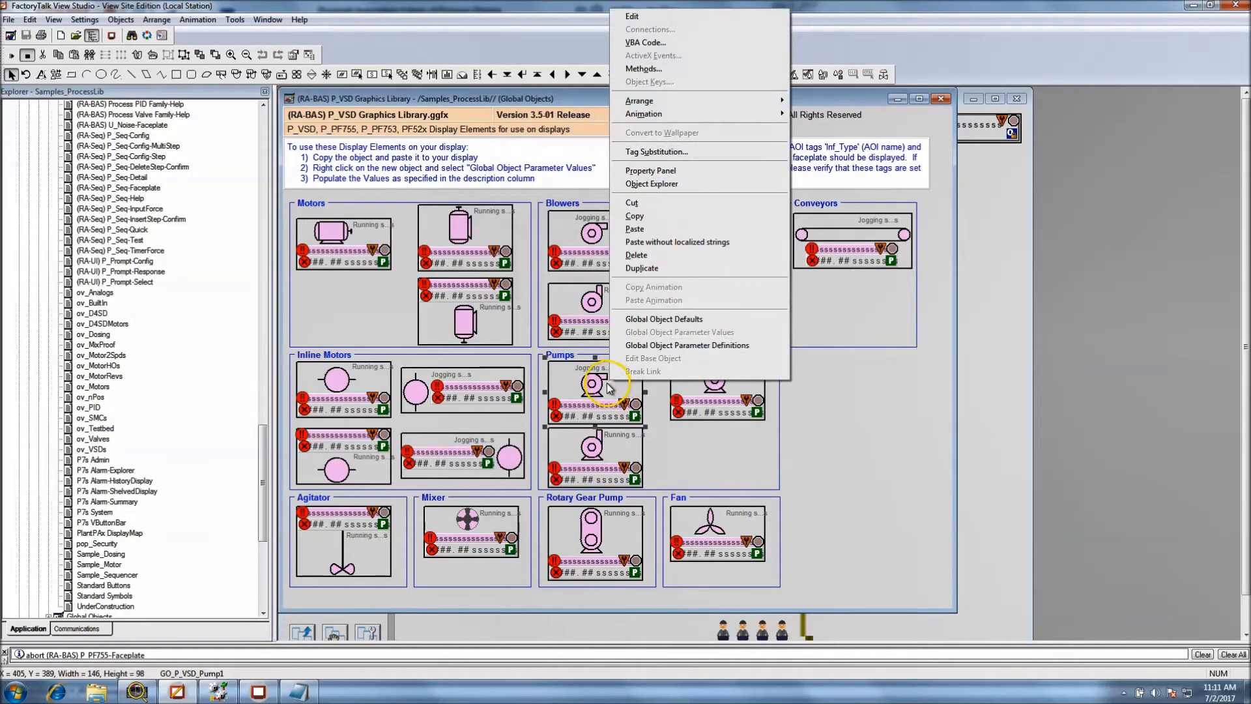
{"action": "left_click", "coordinate": [779, 217]}
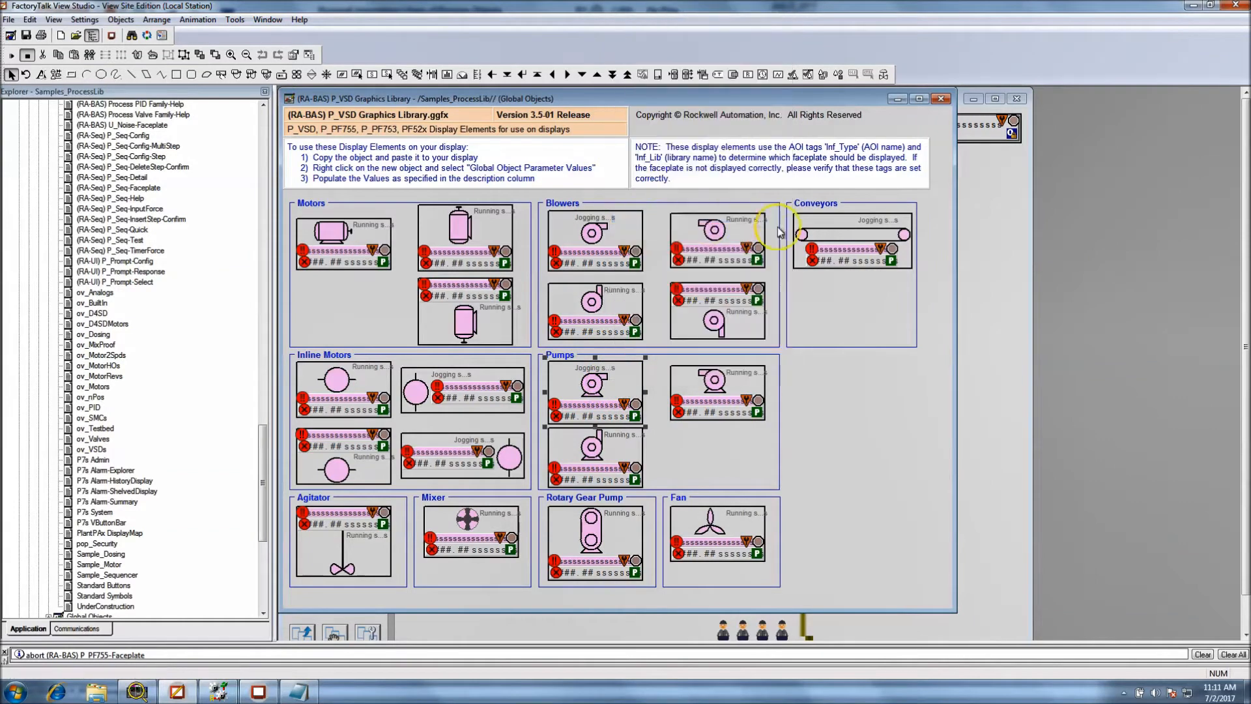
{"action": "left_click", "coordinate": [996, 281]}
{"action": "right_click", "coordinate": [908, 460]}
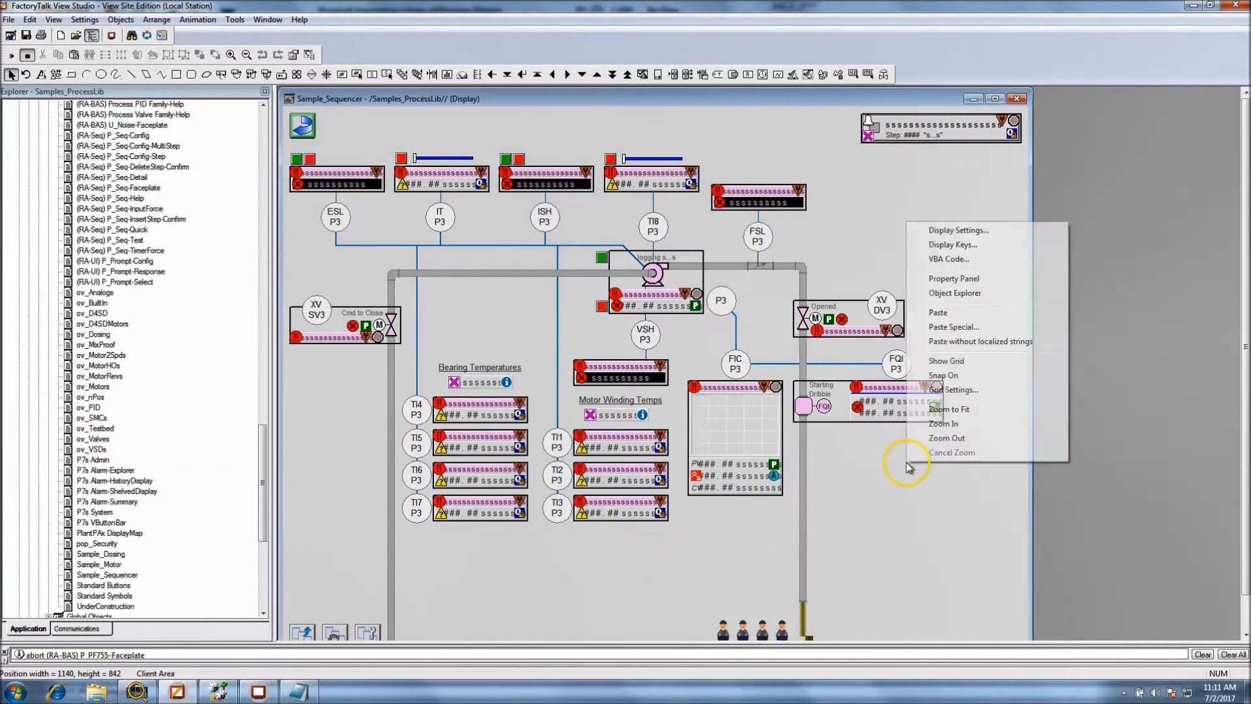
{"action": "left_click", "coordinate": [939, 313]}
{"action": "left_click_drag", "start_coordinate": [618, 385], "coordinate": [958, 495]}
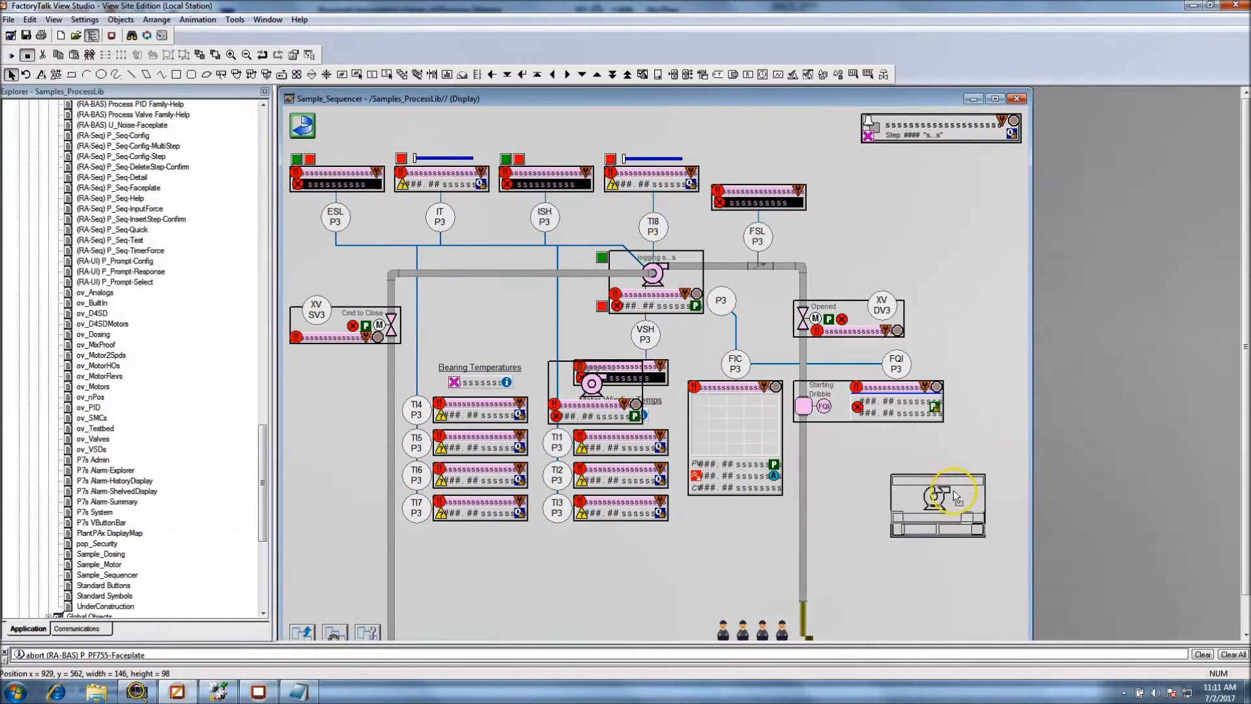
Review the global object parameter values of the newly placed pump and close them without changes
{"action": "right_click", "coordinate": [938, 505]}
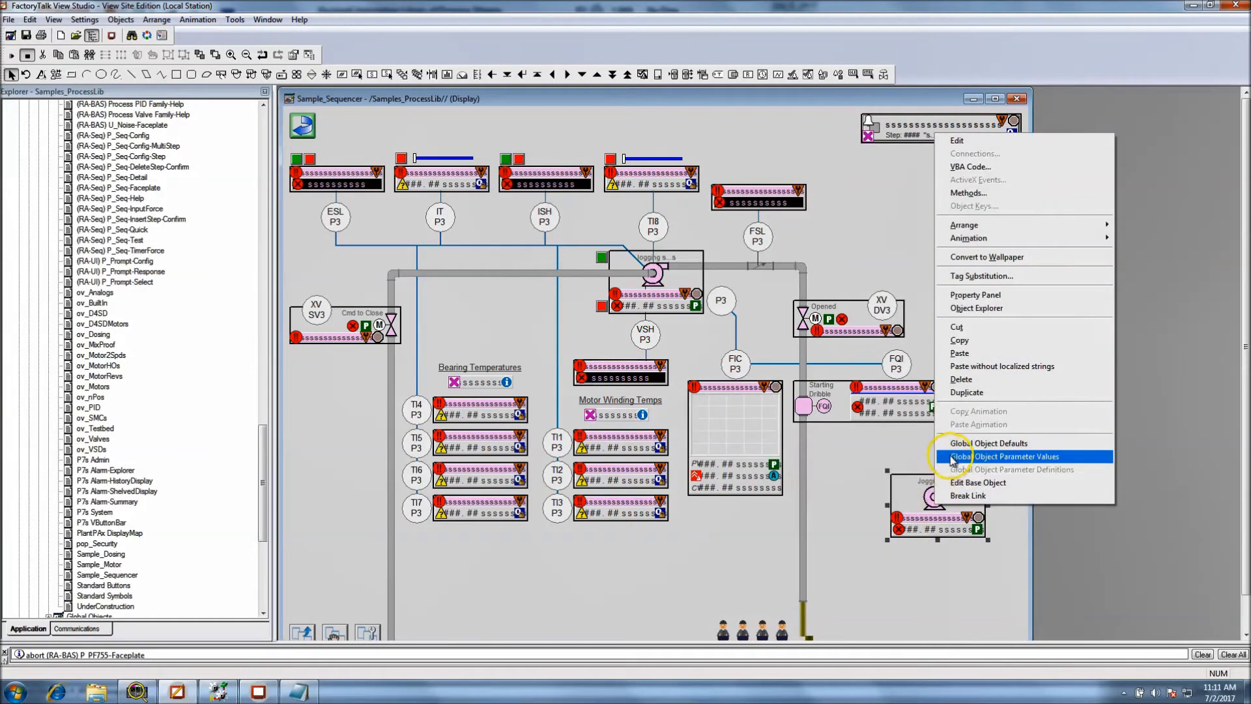
{"action": "left_click", "coordinate": [955, 458]}
{"action": "left_click_drag", "start_coordinate": [605, 240], "coordinate": [586, 370]}
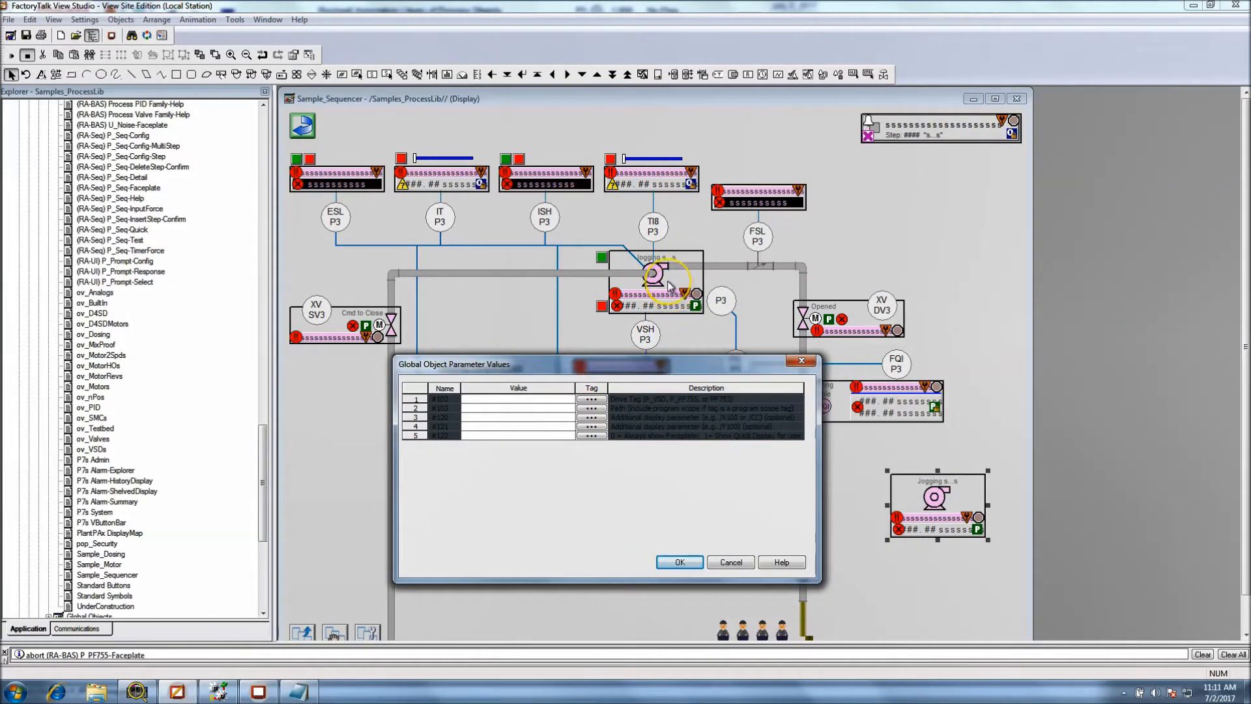
{"action": "left_click", "coordinate": [722, 564]}
Copy {[ProcessObjix]P3_Motor} from the original P3 pump's global object parameter values to the #102 line in Notepad
{"action": "left_click", "coordinate": [665, 294]}
{"action": "right_click", "coordinate": [664, 291]}
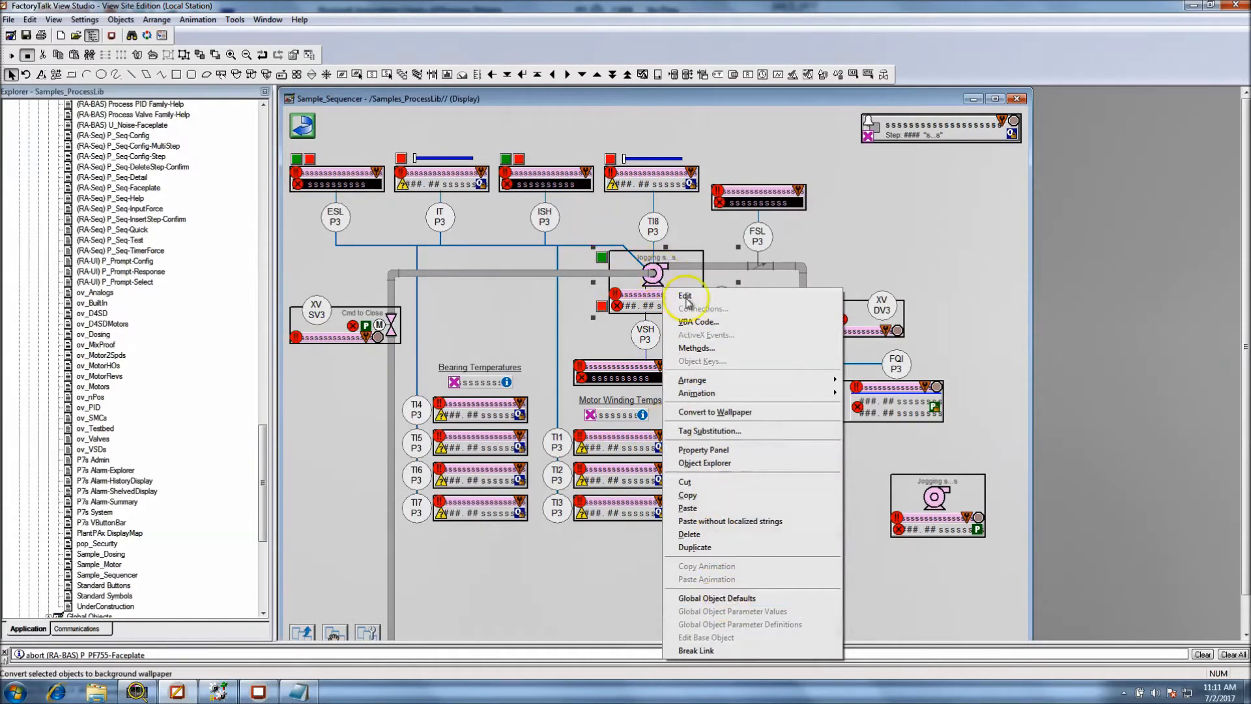
{"action": "left_click", "coordinate": [662, 270]}
{"action": "right_click", "coordinate": [662, 269]}
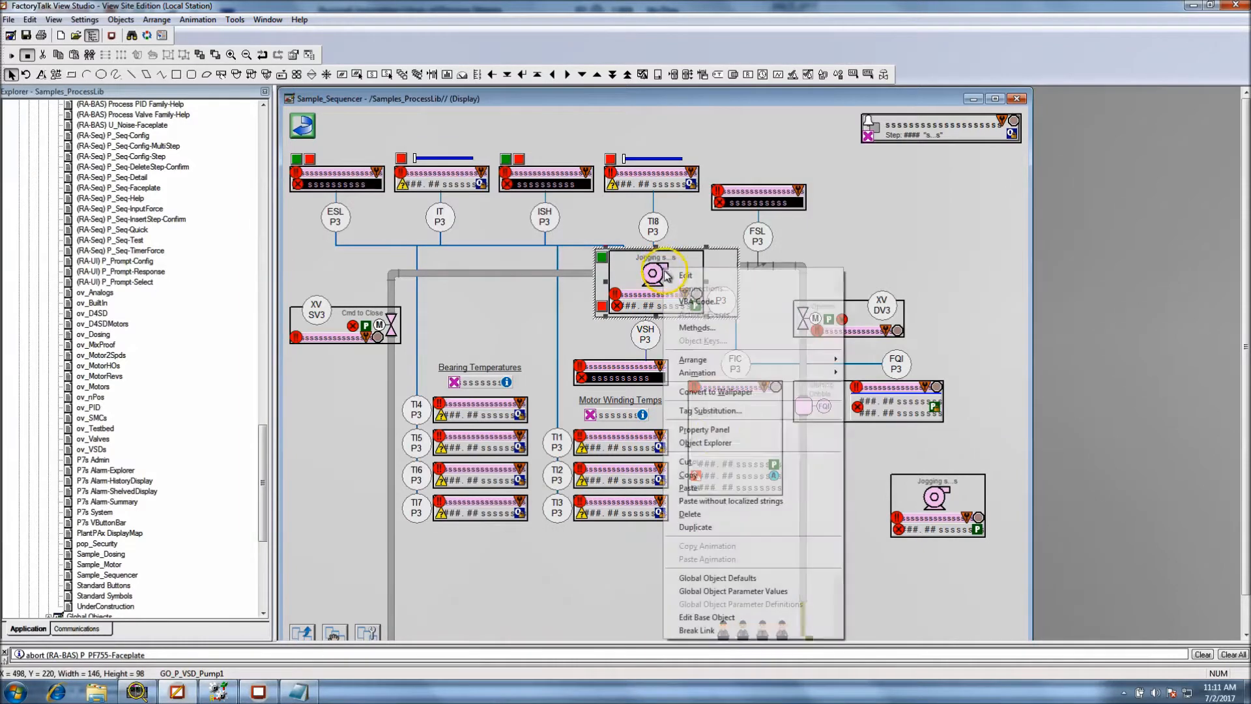
{"action": "left_click", "coordinate": [737, 591]}
{"action": "left_click", "coordinate": [536, 269]}
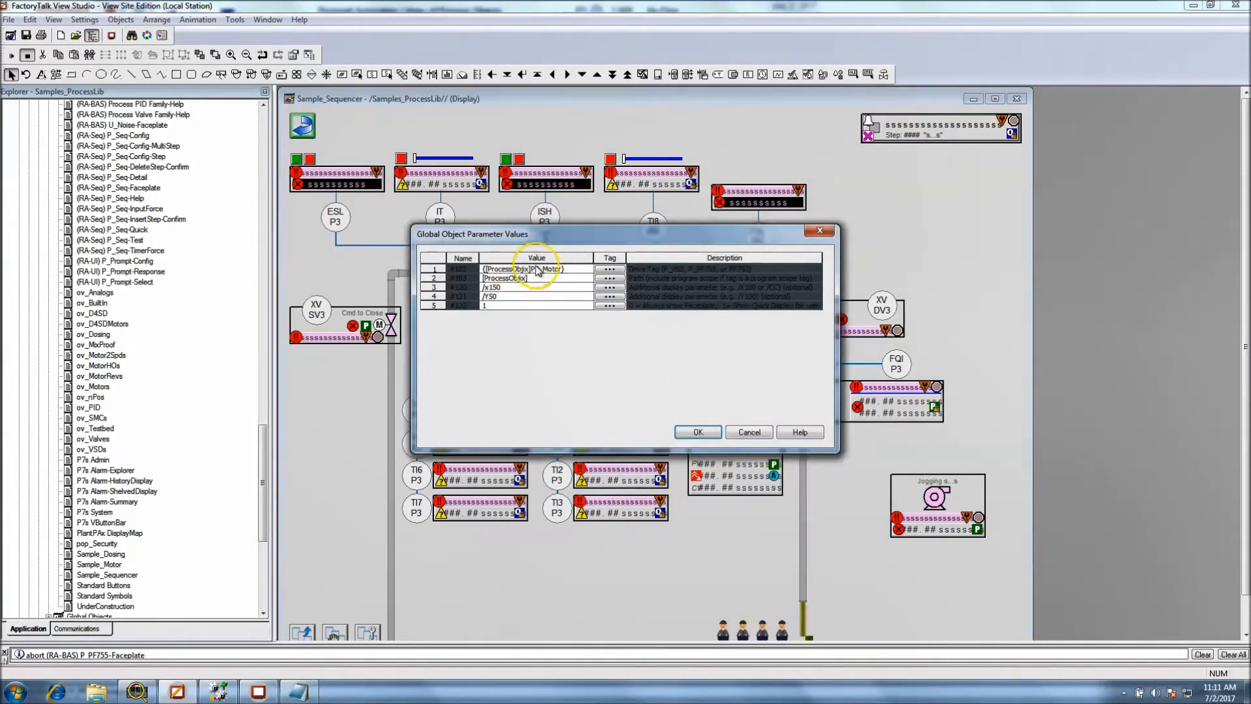
{"action": "left_click", "coordinate": [575, 269]}
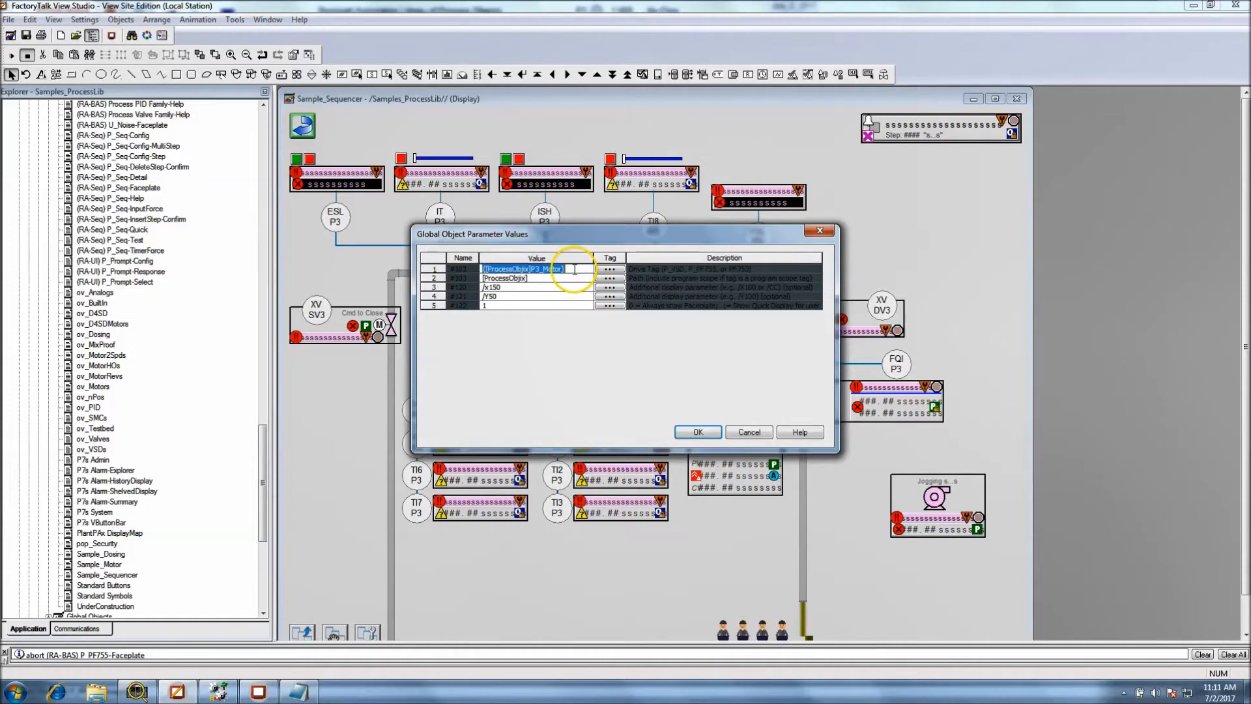
{"action": "left_click_drag", "start_coordinate": [559, 268], "coordinate": [482, 269]}
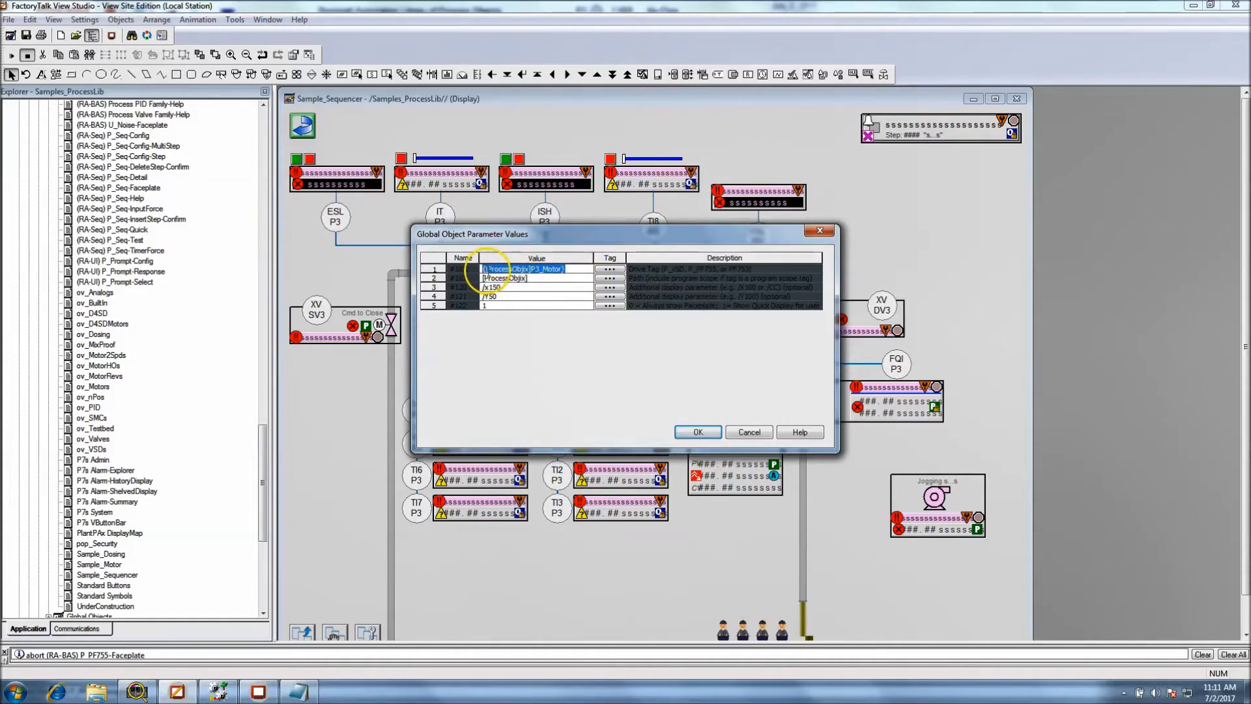
{"action": "right_click", "coordinate": [488, 271]}
{"action": "left_click", "coordinate": [515, 327]}
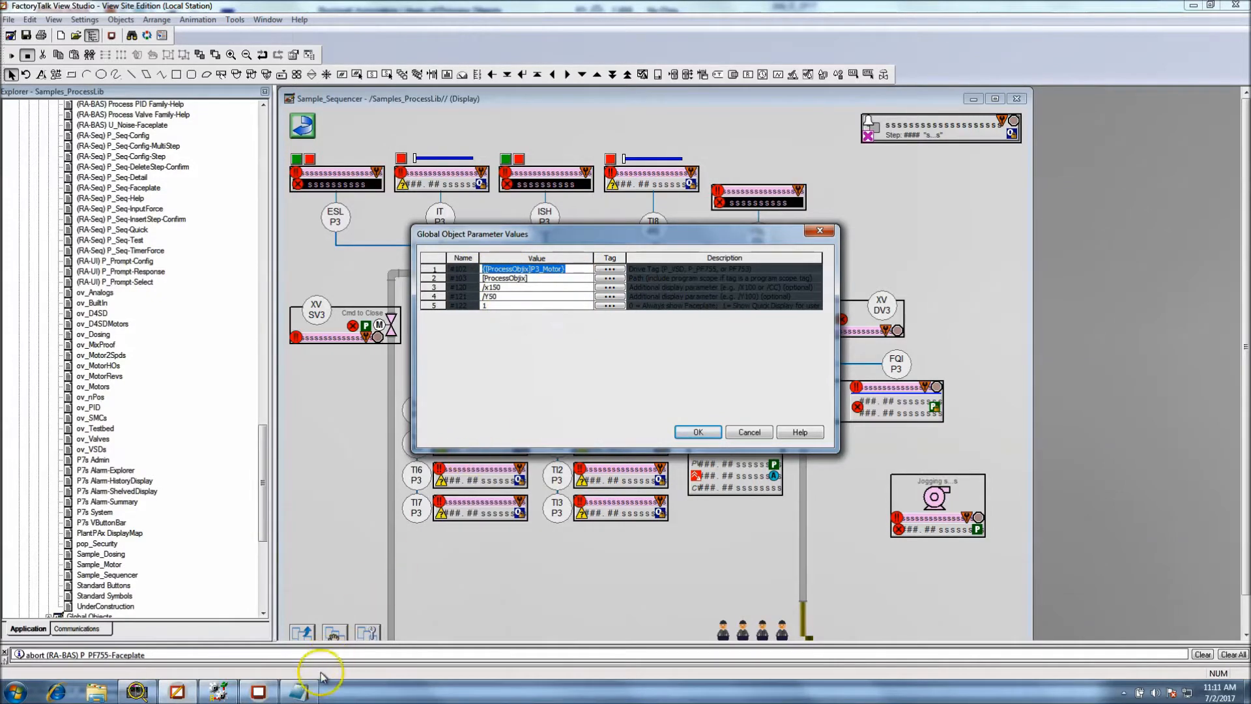
{"action": "left_click", "coordinate": [316, 681]}
{"action": "left_click", "coordinate": [847, 498]}
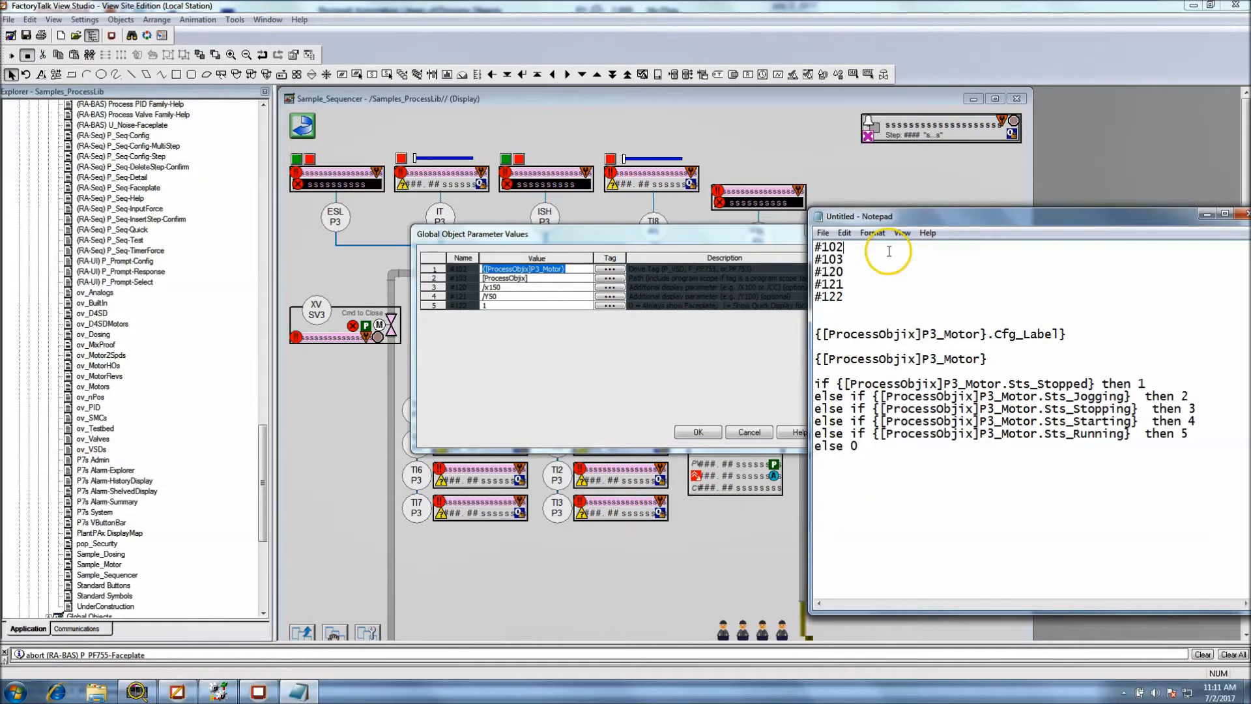
{"action": "key", "text": "ctrl+v"}
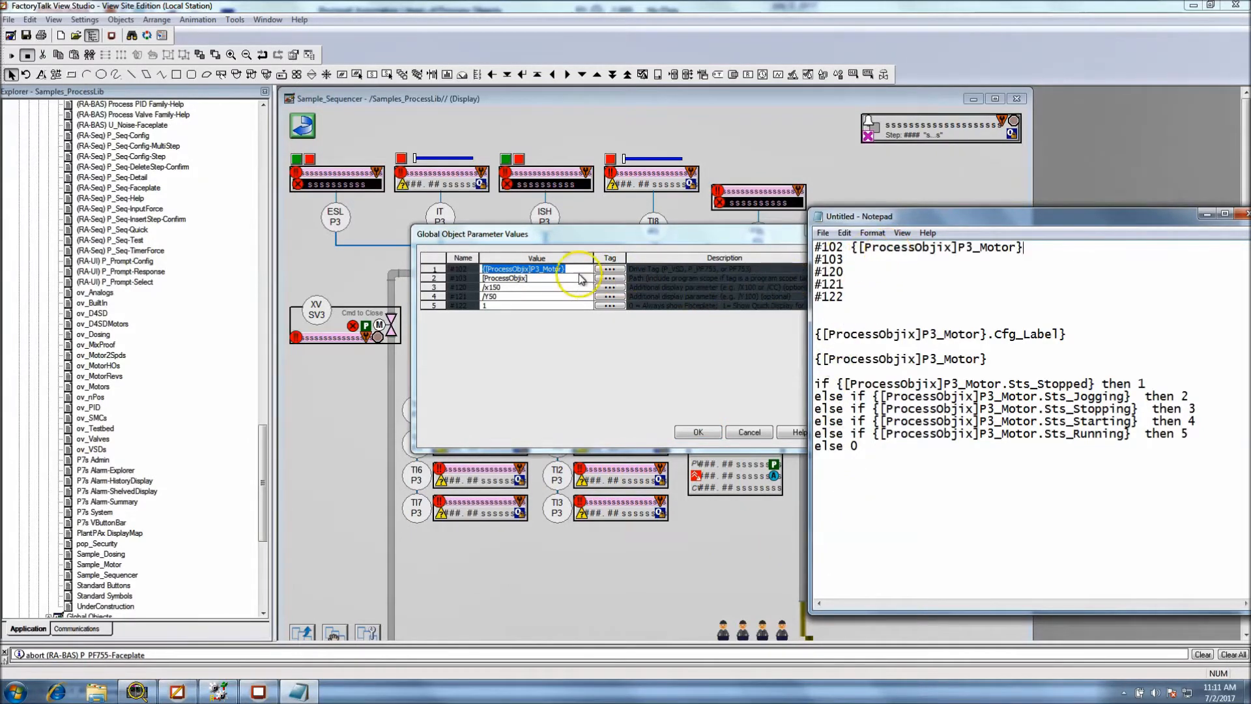
Copy the P3 pump's parameter values [ProcessObjix] and /x150 to the #103 and #120 lines in Notepad
{"action": "left_click", "coordinate": [536, 279]}
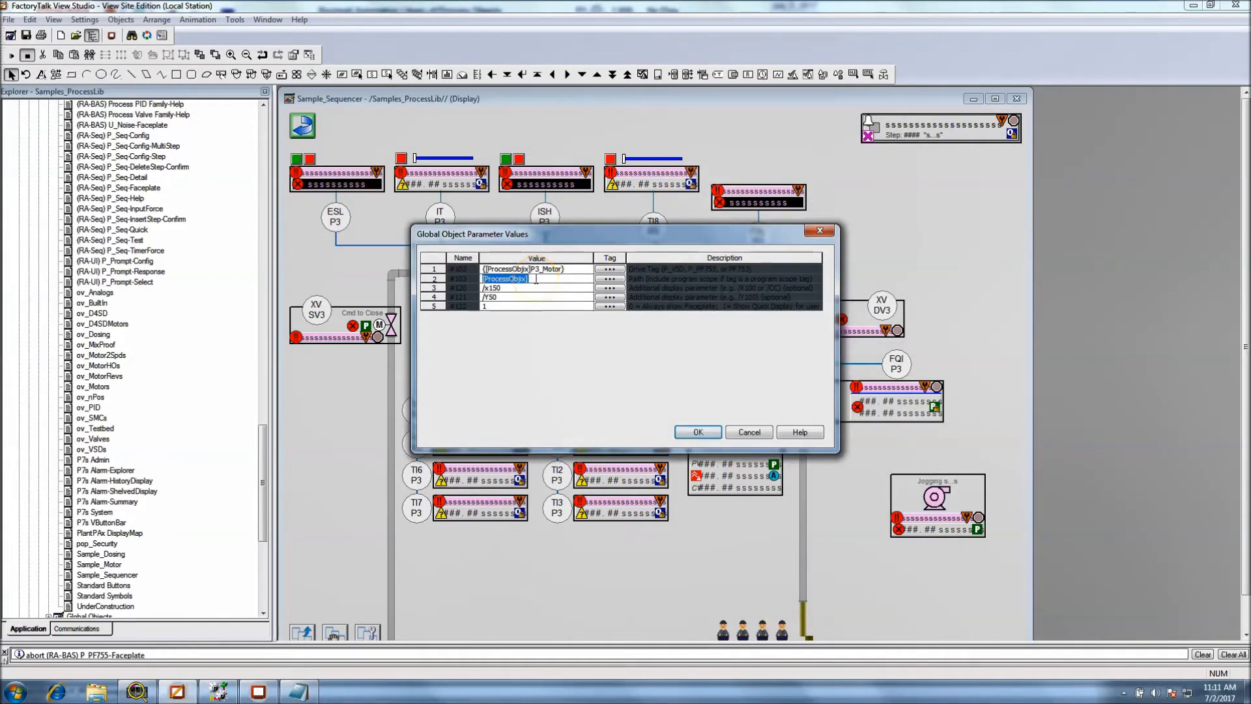
{"action": "left_click", "coordinate": [343, 698]}
{"action": "left_click", "coordinate": [876, 257]}
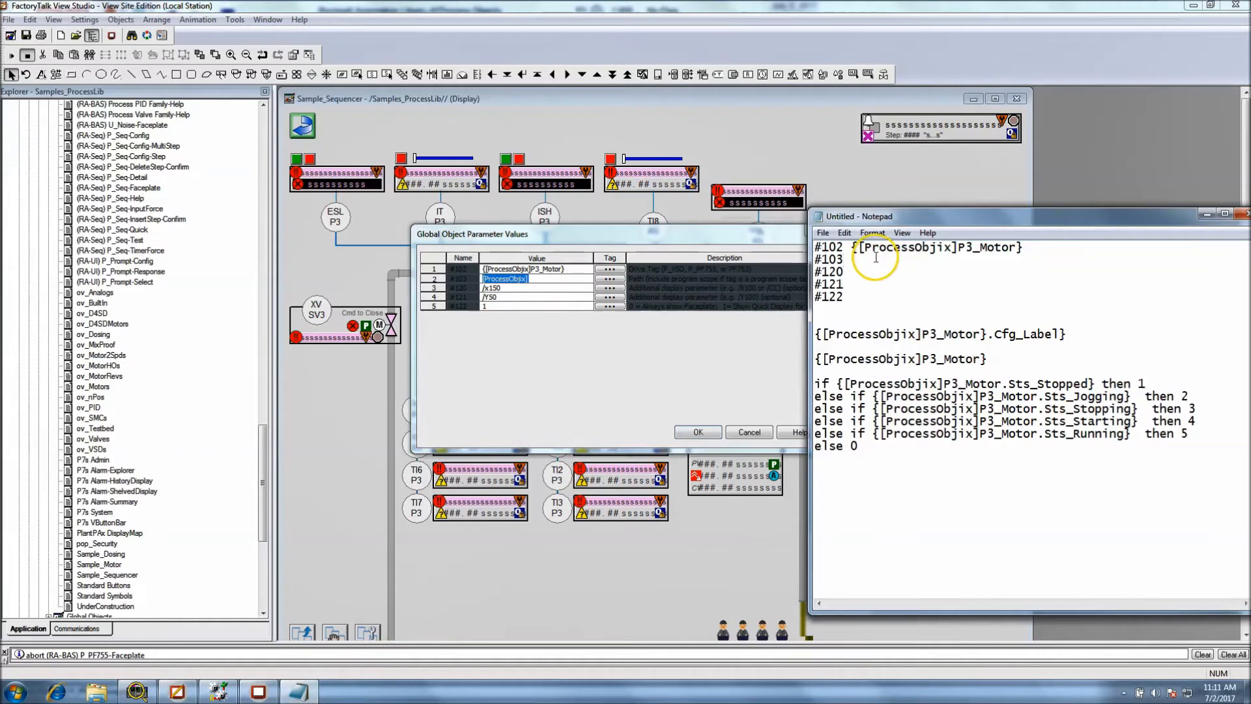
{"action": "left_click", "coordinate": [514, 289]}
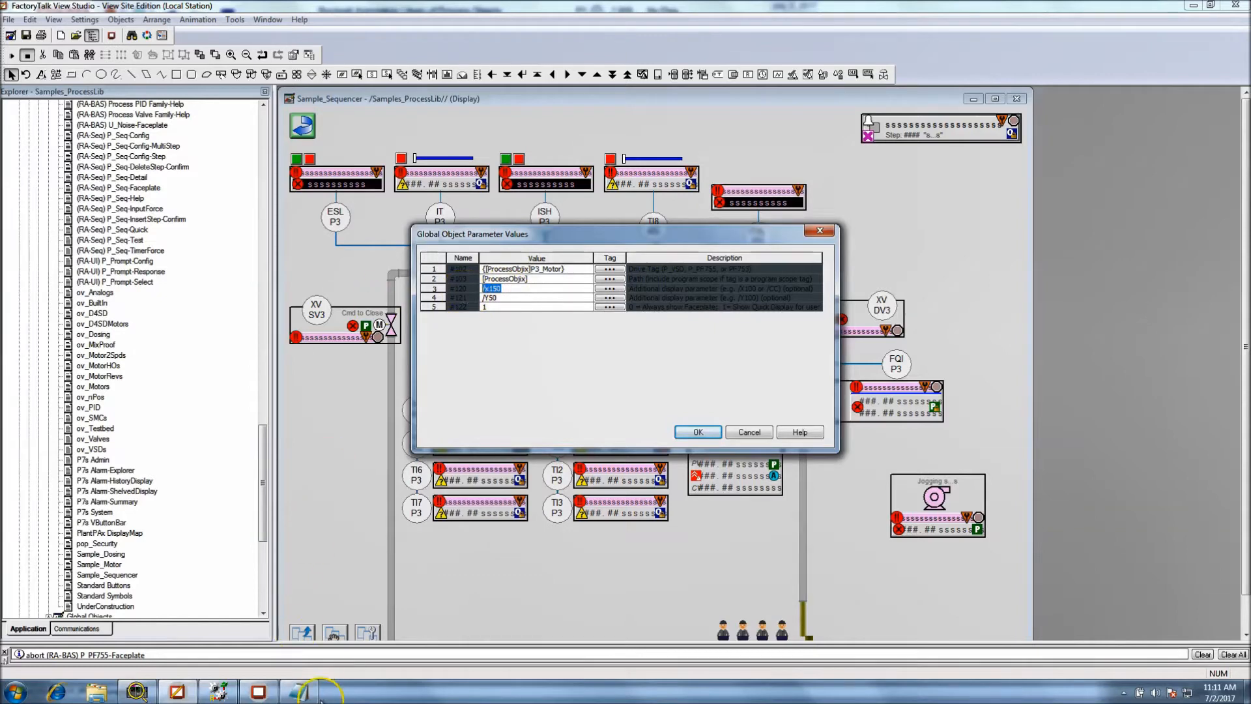
{"action": "left_click", "coordinate": [298, 692]}
{"action": "left_click", "coordinate": [883, 277]}
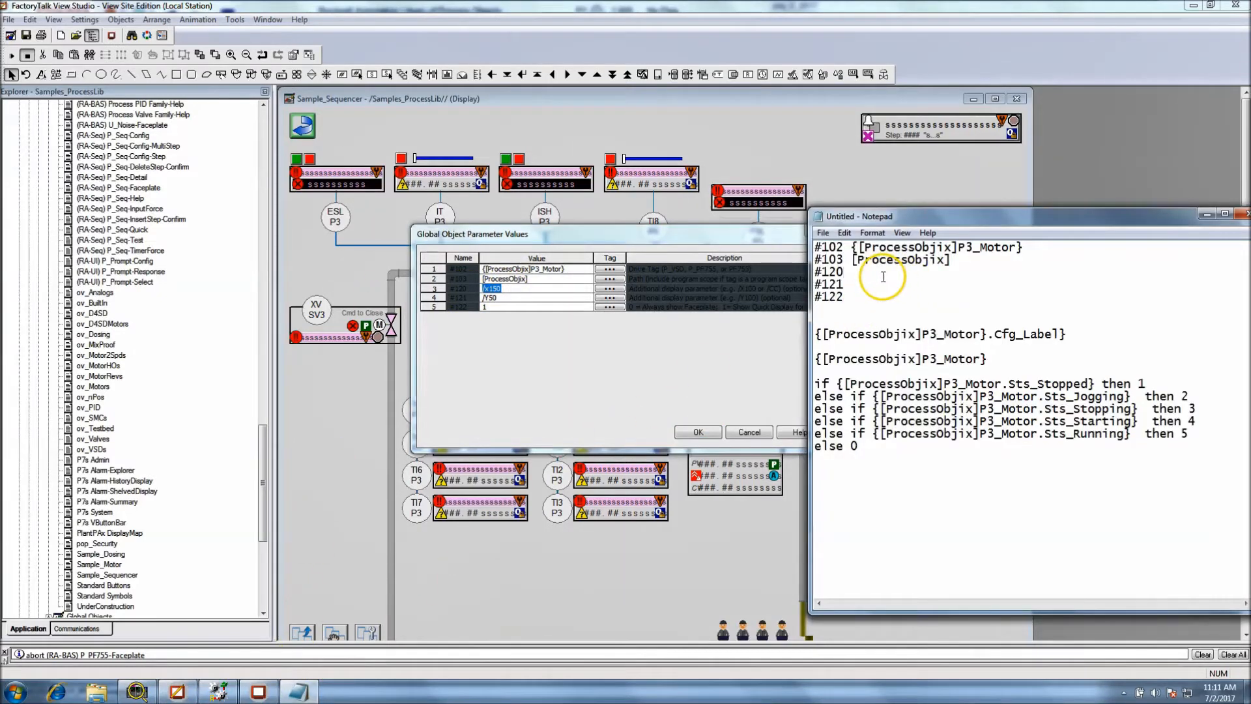
Copy the P3 pump's values /Y50 and 1 to the #121 and #122 lines in Notepad, and close its parameter values without changes
{"action": "left_click", "coordinate": [537, 297]}
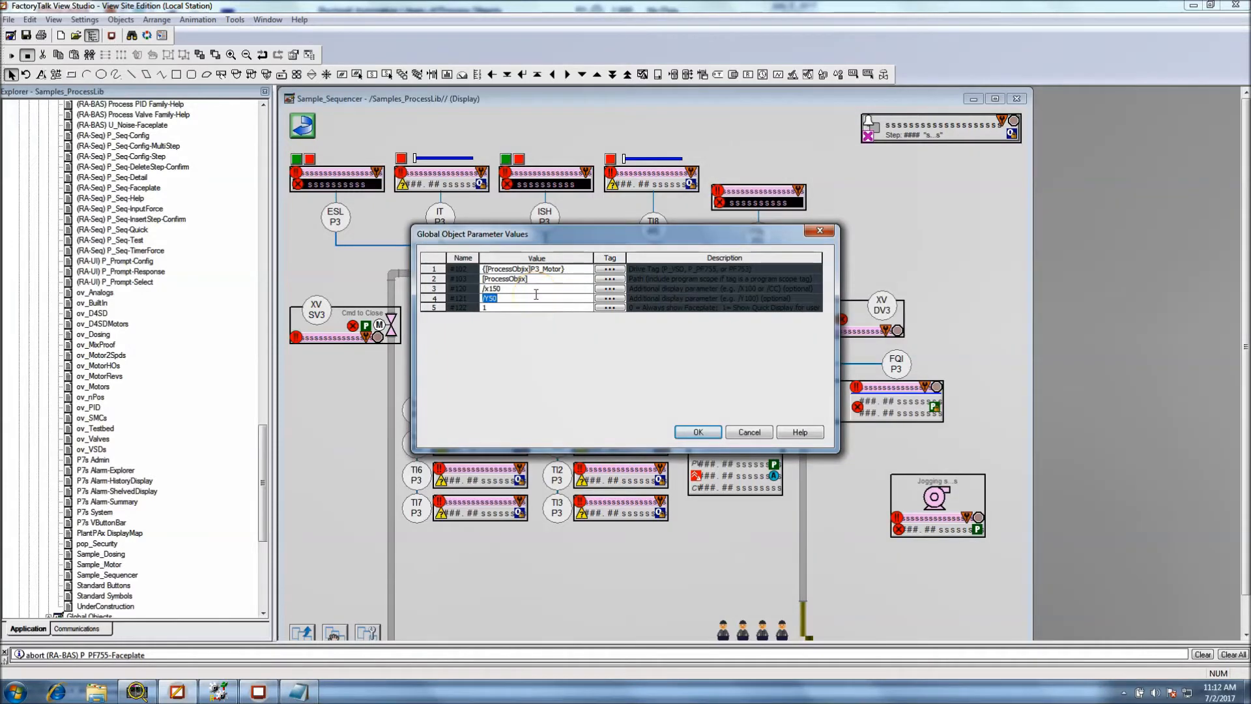
{"action": "left_click", "coordinate": [297, 692]}
{"action": "left_click", "coordinate": [879, 288]}
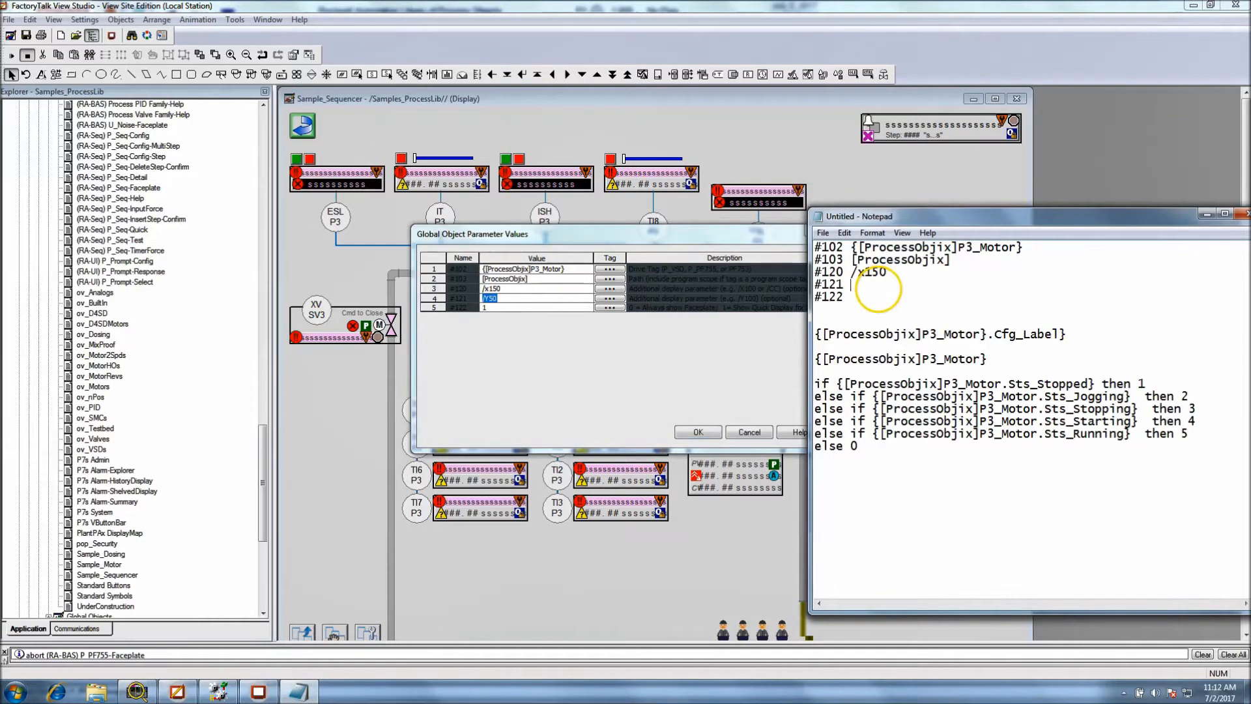
{"action": "left_click", "coordinate": [520, 309]}
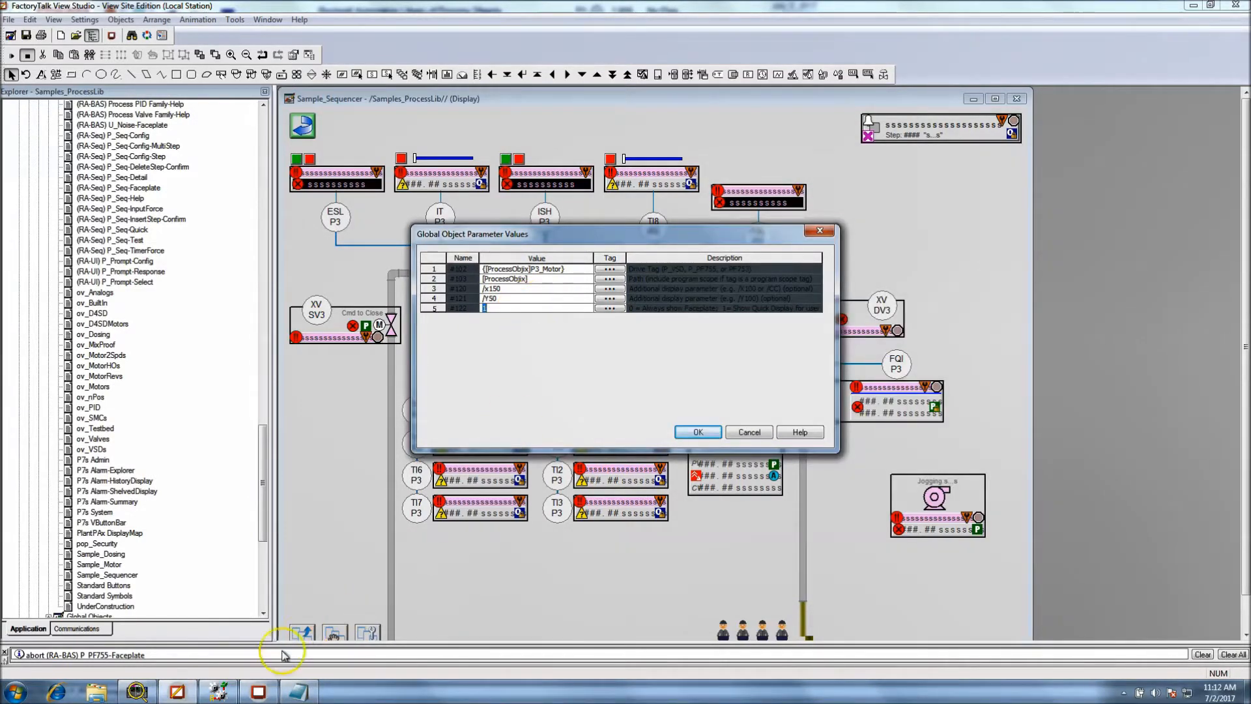
{"action": "left_click", "coordinate": [298, 692]}
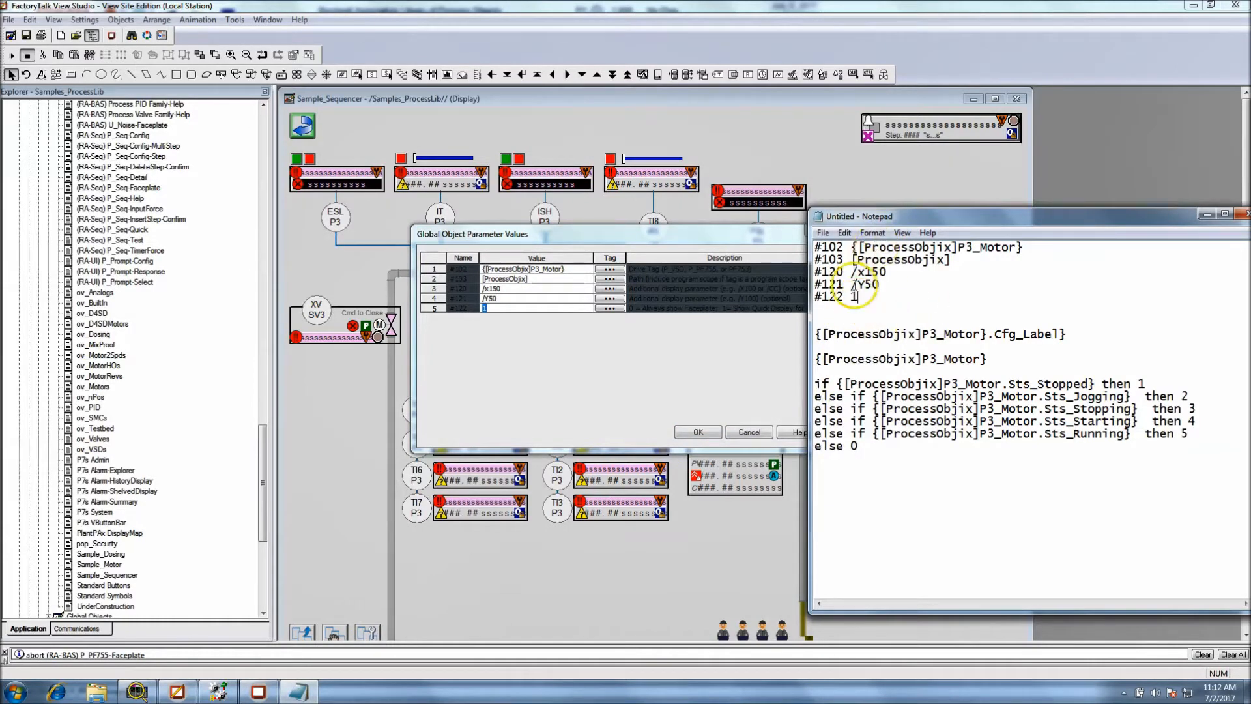
{"action": "left_click", "coordinate": [799, 253]}
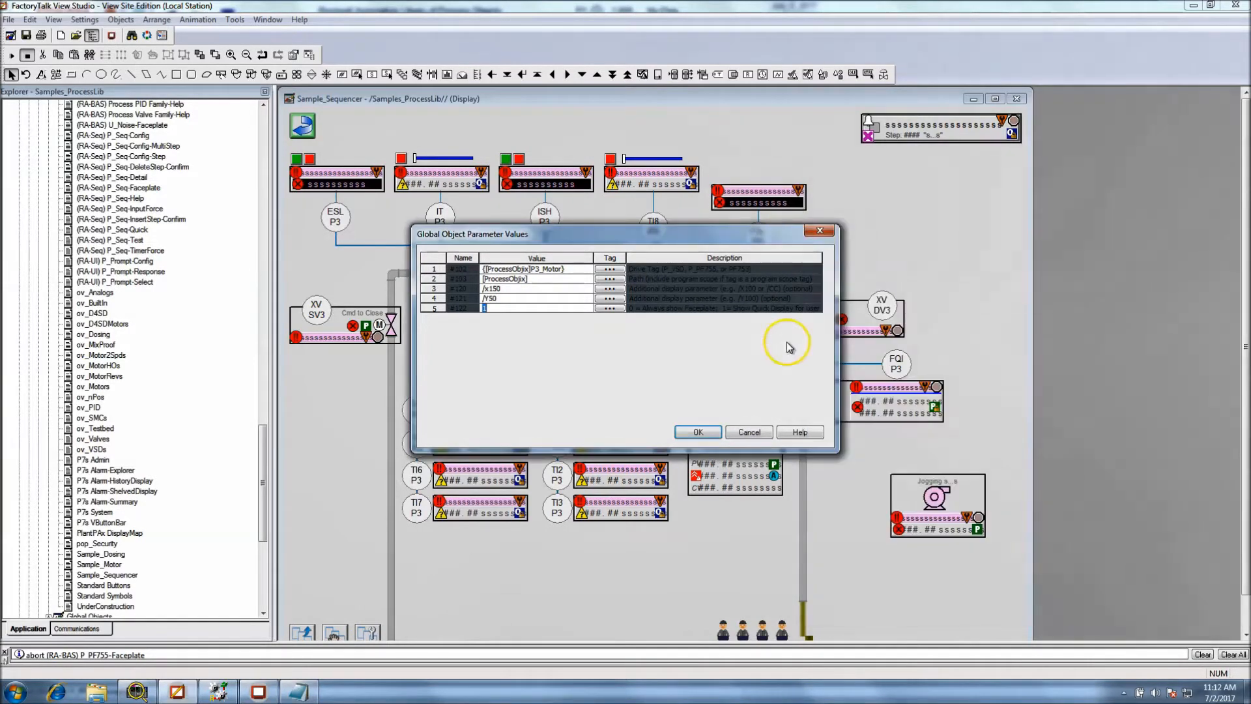
{"action": "left_click", "coordinate": [749, 433]}
Set parameter #102 of the newly placed pump to {[ProcessObjix]P3_Motor}, copied from the Notepad list
{"action": "left_click", "coordinate": [943, 522]}
{"action": "right_click", "coordinate": [937, 515]}
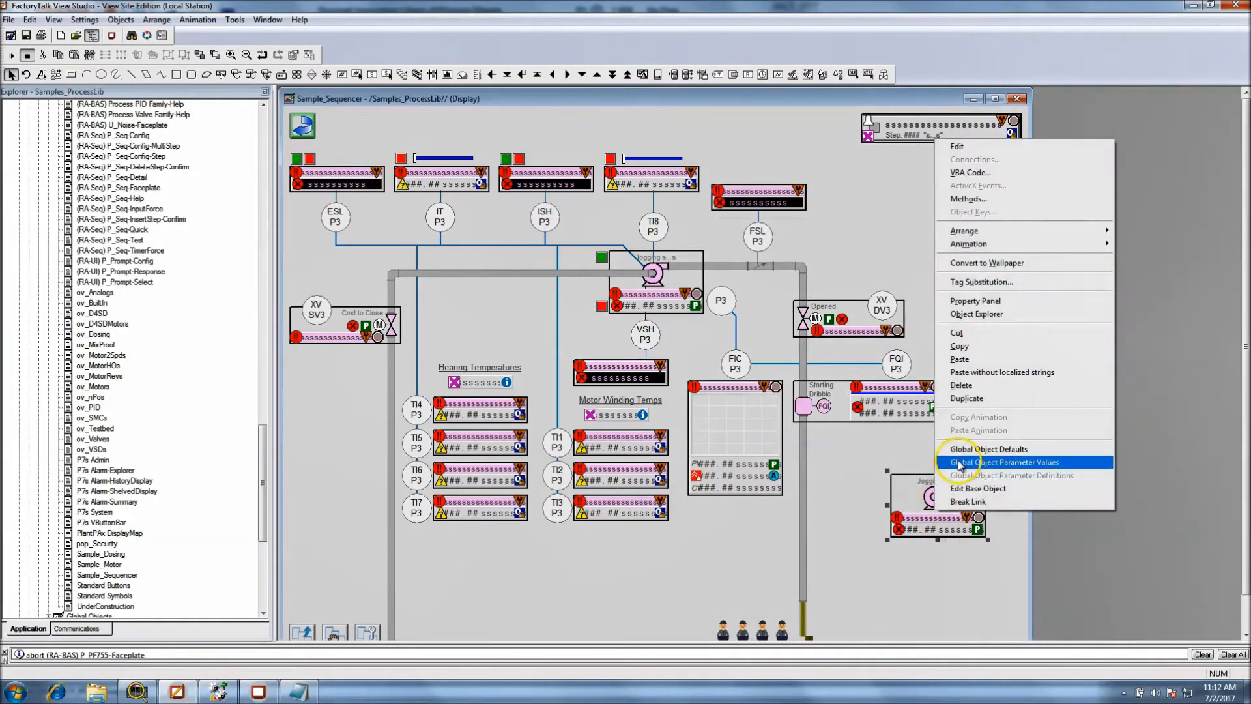
{"action": "left_click", "coordinate": [1018, 462]}
{"action": "left_click", "coordinate": [543, 273]}
{"action": "left_click", "coordinate": [475, 455]}
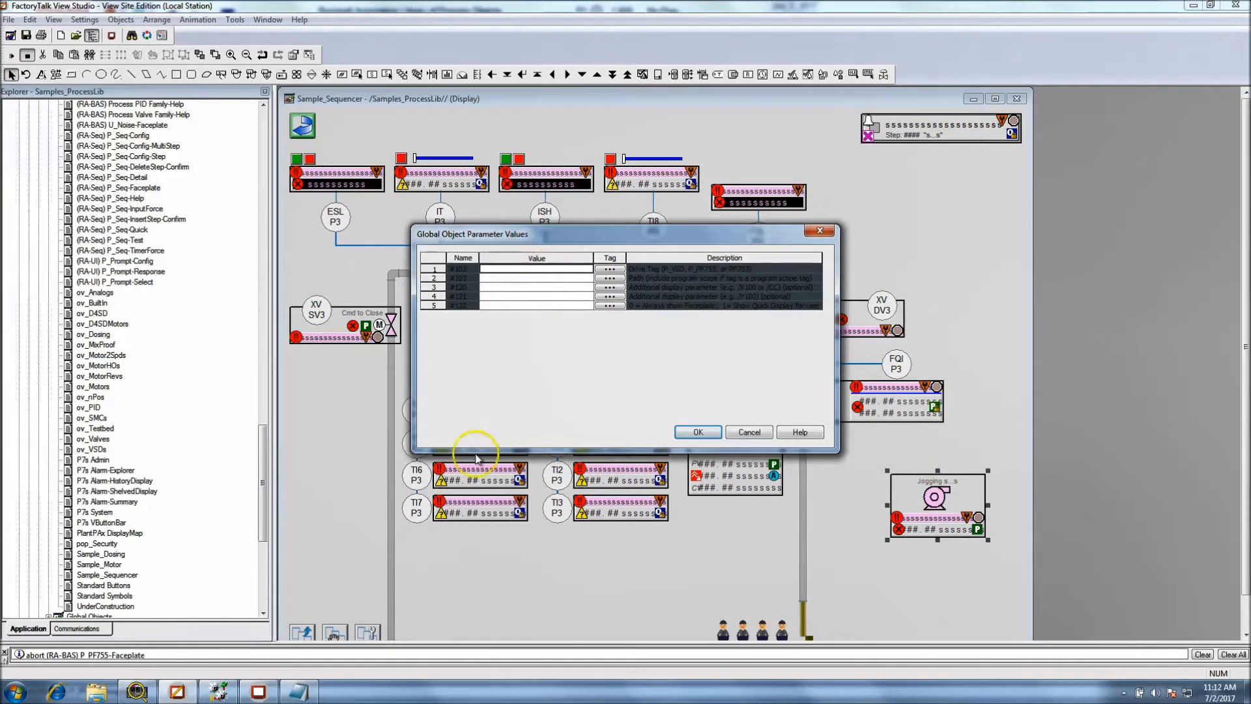
{"action": "left_click", "coordinate": [304, 687]}
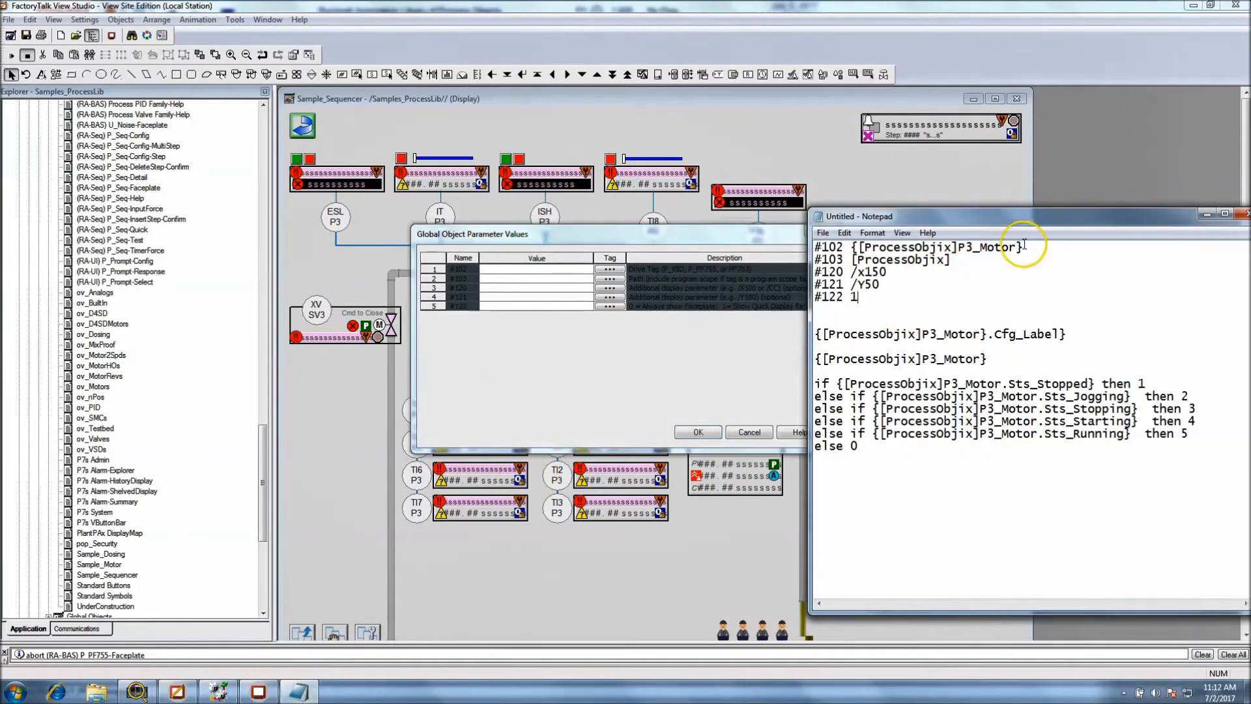
{"action": "left_click_drag", "start_coordinate": [1028, 245], "coordinate": [873, 224]}
{"action": "right_click", "coordinate": [851, 246]}
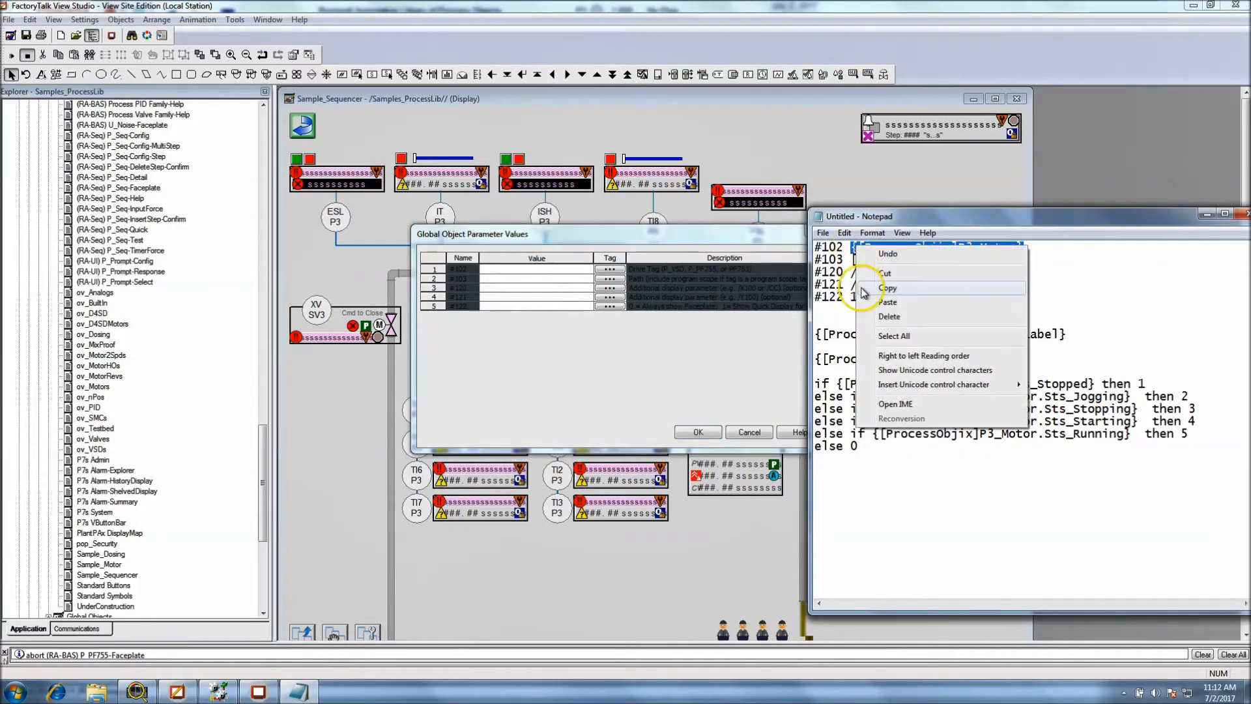
{"action": "left_click", "coordinate": [860, 286]}
{"action": "left_click", "coordinate": [582, 275]}
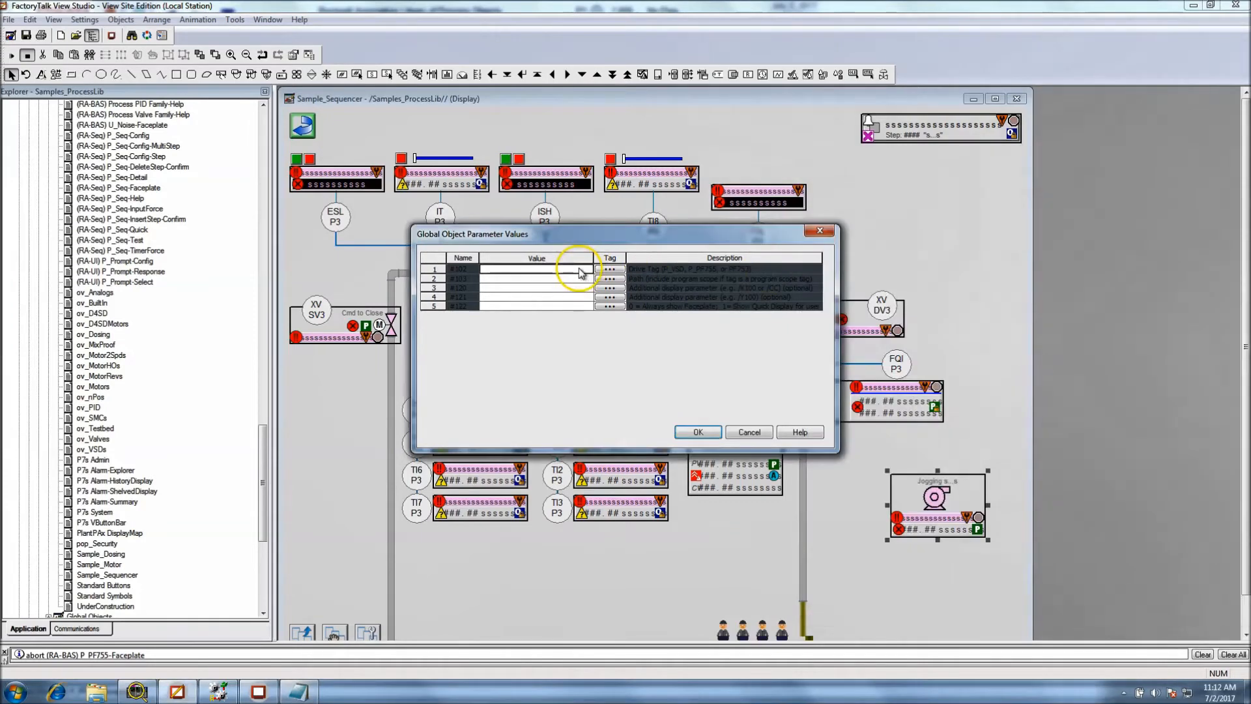
{"action": "right_click", "coordinate": [574, 268]}
{"action": "left_click", "coordinate": [577, 344]}
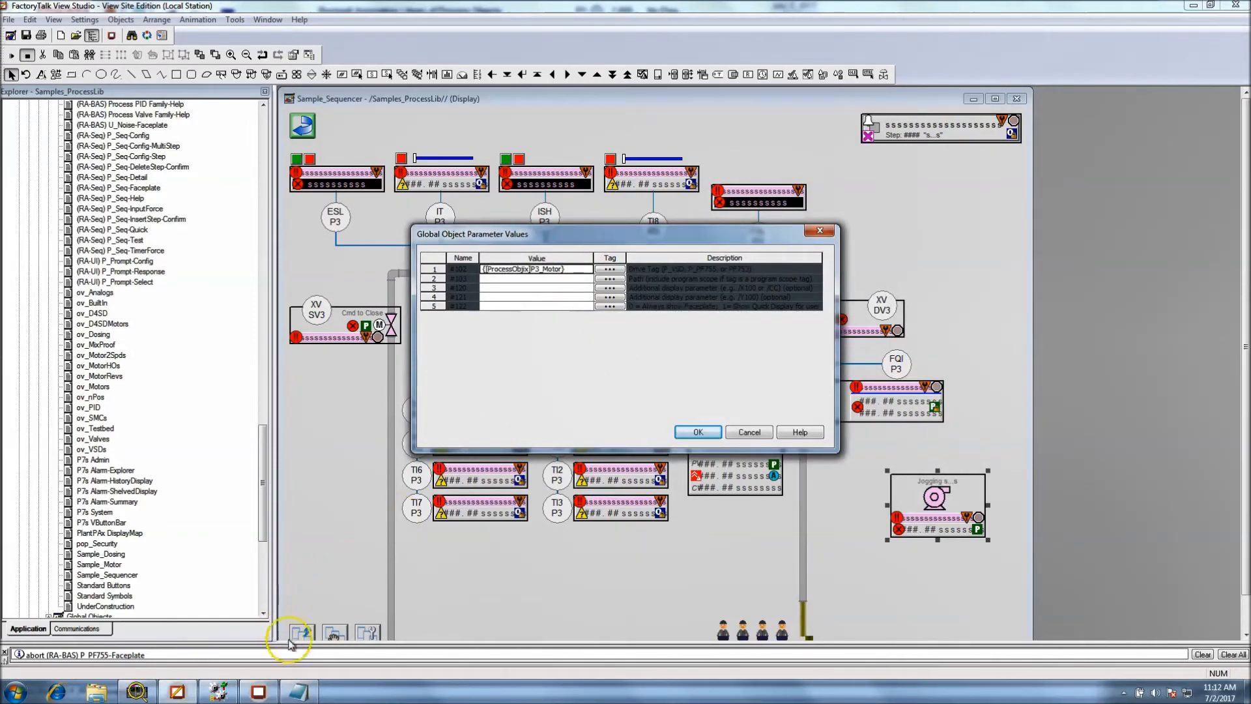
Set the new pump's path parameter #103 to [ProcessObjix], copied from the Notepad list
{"action": "left_click", "coordinate": [302, 681]}
{"action": "left_click_drag", "start_coordinate": [952, 260], "coordinate": [852, 261]}
{"action": "right_click", "coordinate": [859, 267]}
{"action": "left_click", "coordinate": [880, 312]}
{"action": "left_click", "coordinate": [533, 280]}
{"action": "right_click", "coordinate": [533, 280]}
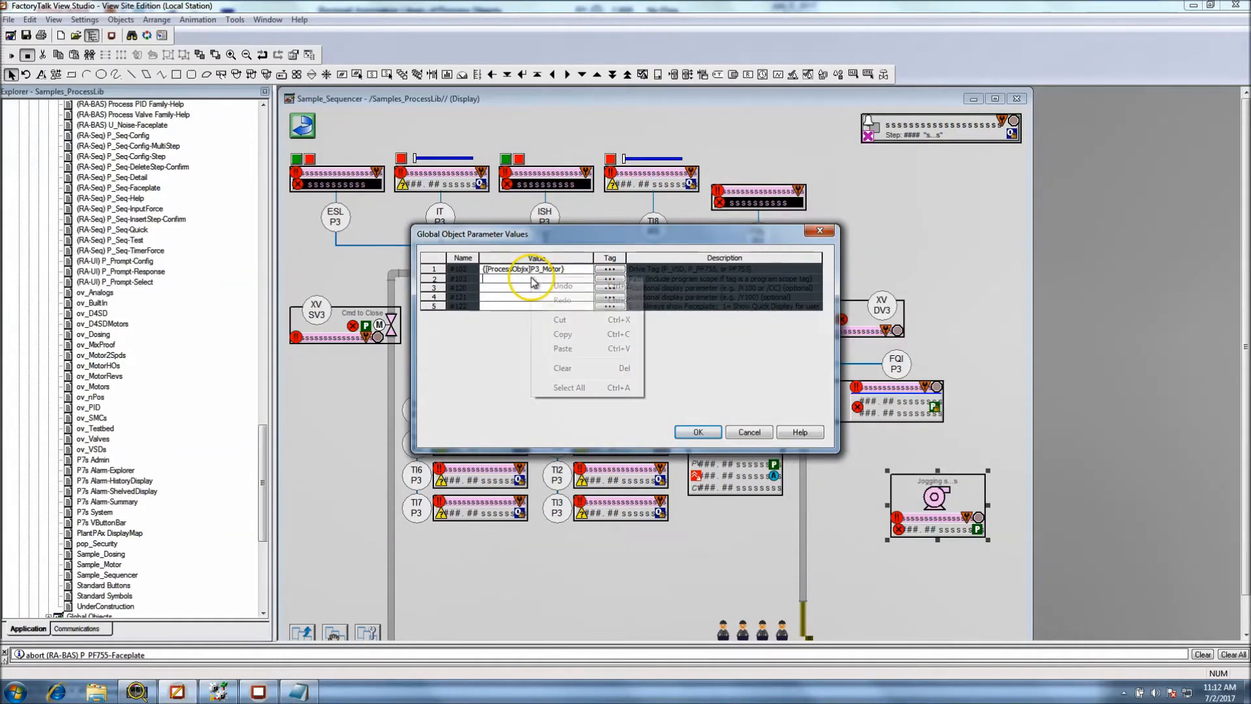
{"action": "left_click", "coordinate": [563, 349]}
Set the new pump's additional display parameter #120 to /x150, copied from the Notepad list
{"action": "left_click", "coordinate": [298, 692]}
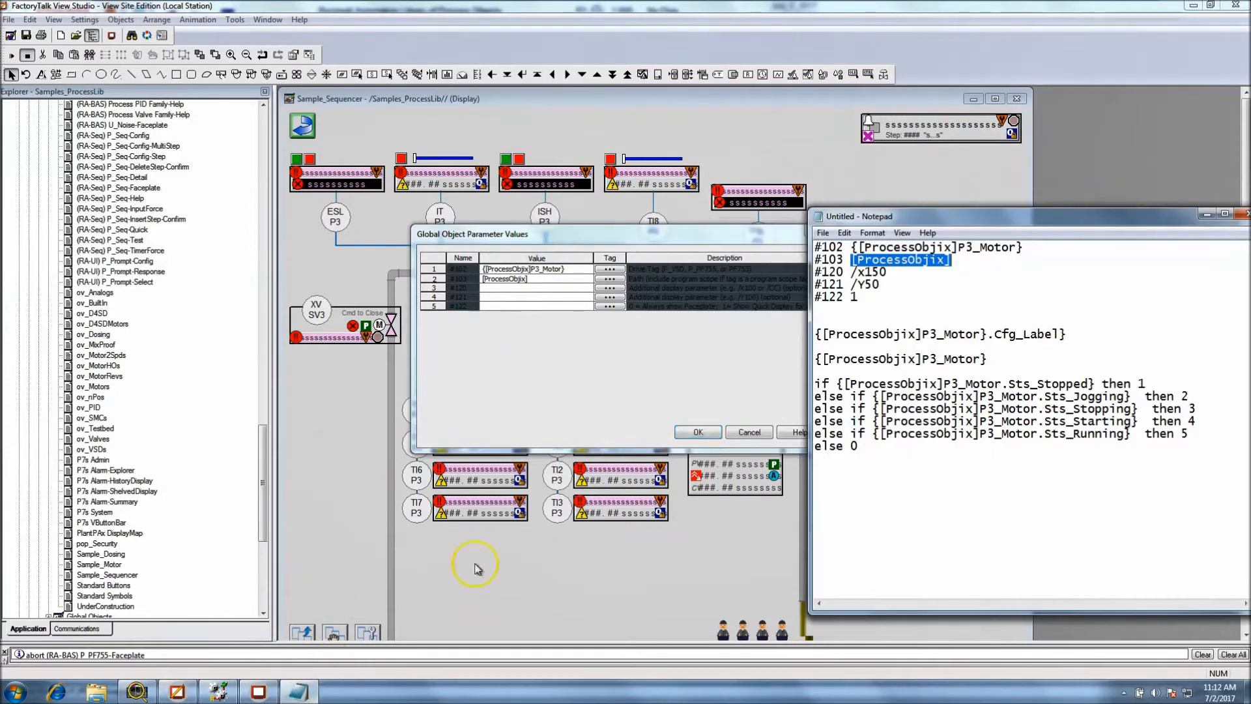
{"action": "left_click_drag", "start_coordinate": [887, 272], "coordinate": [851, 273]}
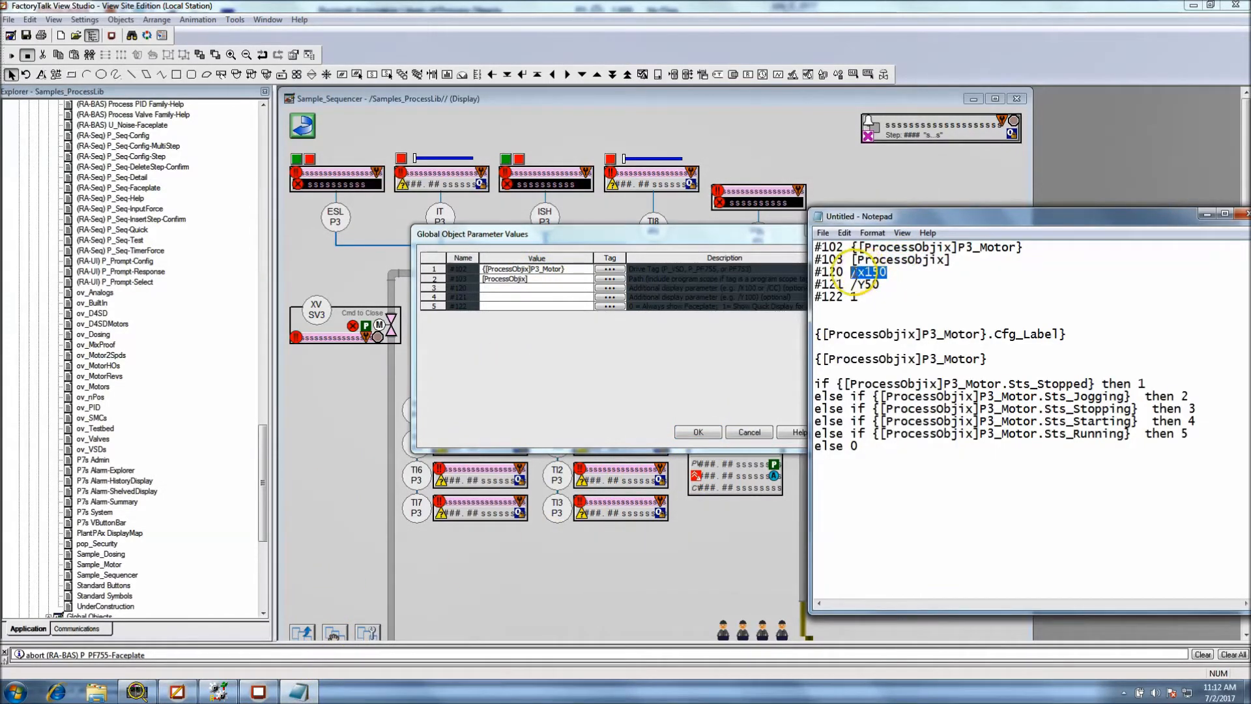
{"action": "right_click", "coordinate": [859, 273]}
{"action": "left_click", "coordinate": [886, 315]}
{"action": "left_click", "coordinate": [566, 288]}
{"action": "right_click", "coordinate": [566, 290]}
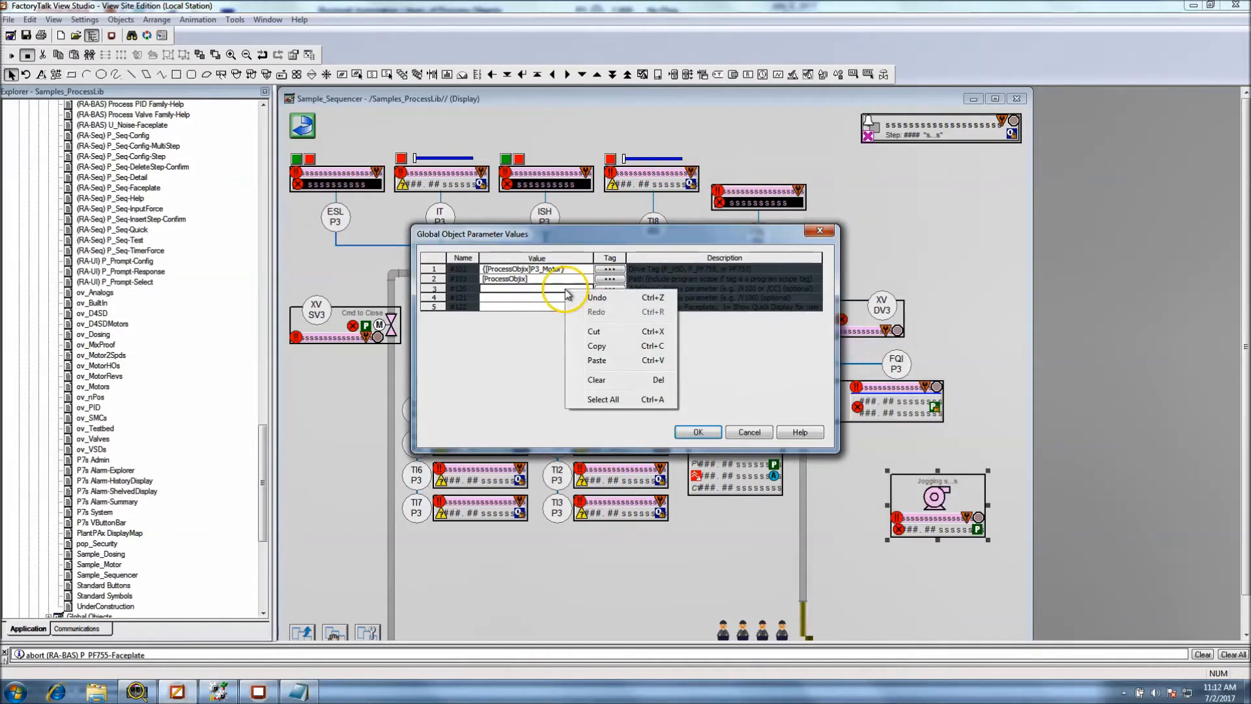
{"action": "left_click", "coordinate": [596, 360]}
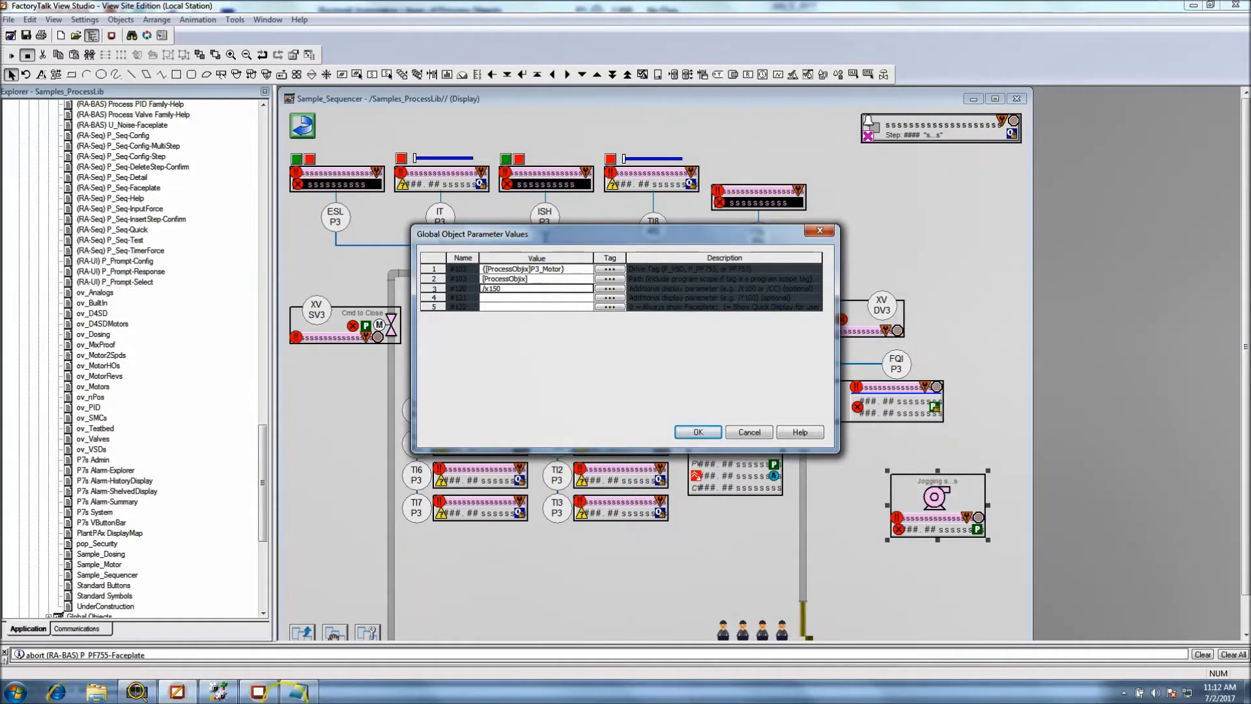
Set the new pump's additional display parameter #121 to /Y50, copied from the Notepad list
{"action": "left_click", "coordinate": [297, 692]}
{"action": "left_click_drag", "start_coordinate": [887, 285], "coordinate": [856, 287]}
{"action": "right_click", "coordinate": [856, 289]}
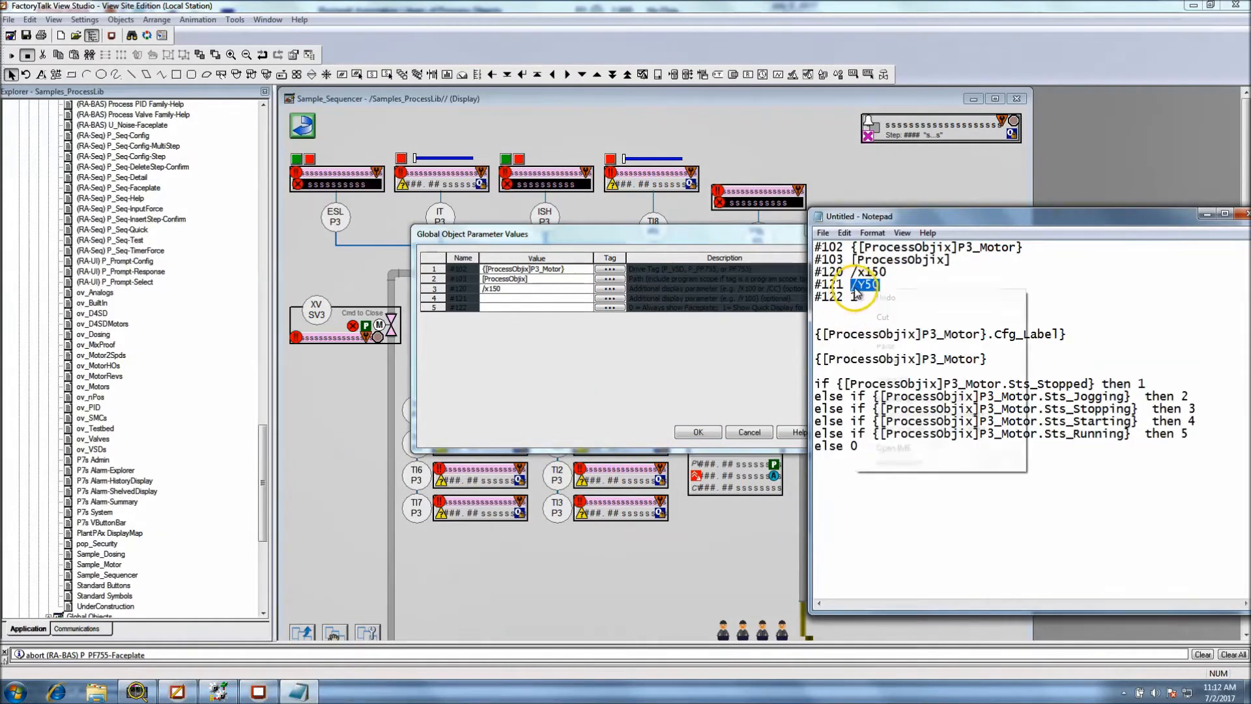
{"action": "left_click", "coordinate": [873, 332]}
{"action": "left_click", "coordinate": [547, 300]}
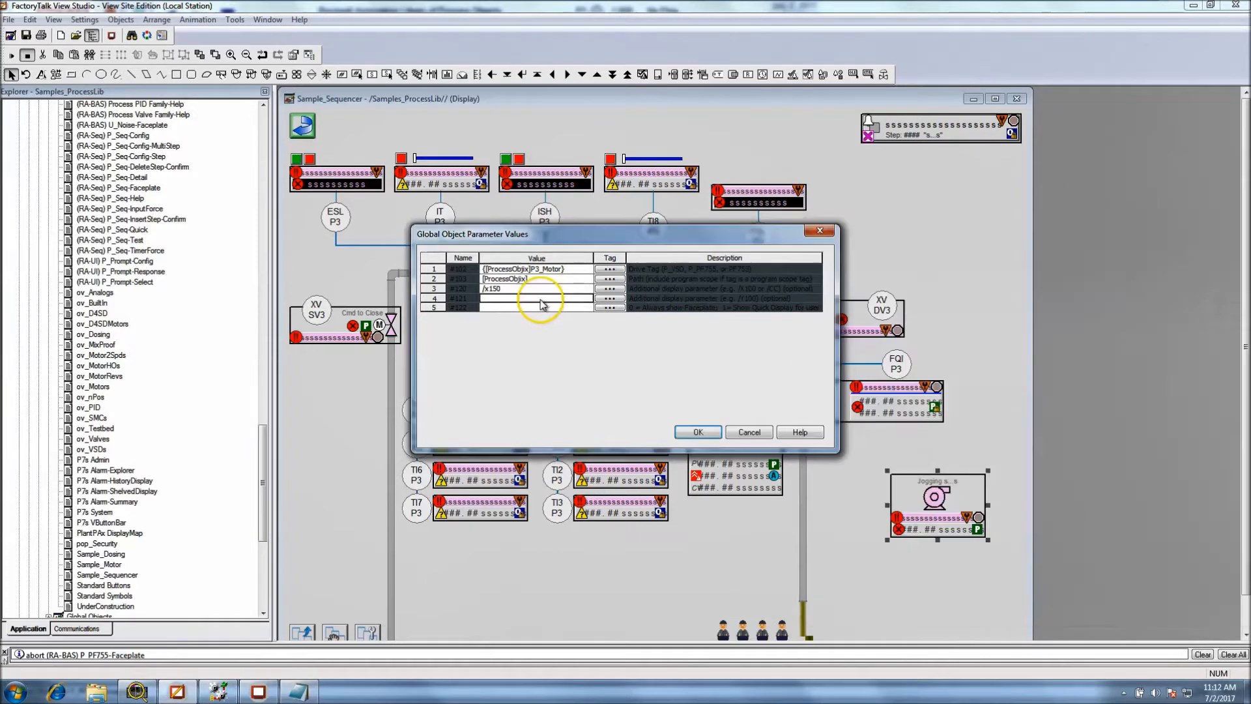
{"action": "right_click", "coordinate": [540, 300]}
{"action": "left_click", "coordinate": [570, 370]}
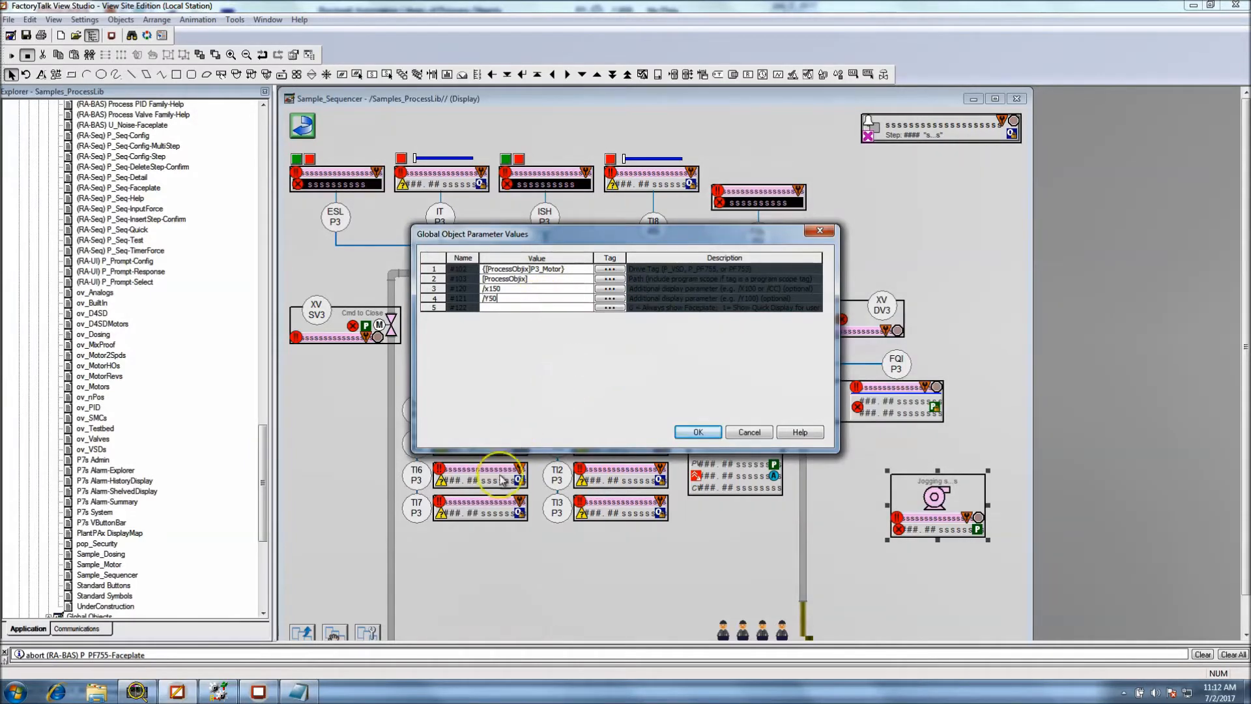
Set the new pump's parameter #122 to 1, copied from the Notepad list, and accept the global object parameter values
{"action": "left_click", "coordinate": [317, 679]}
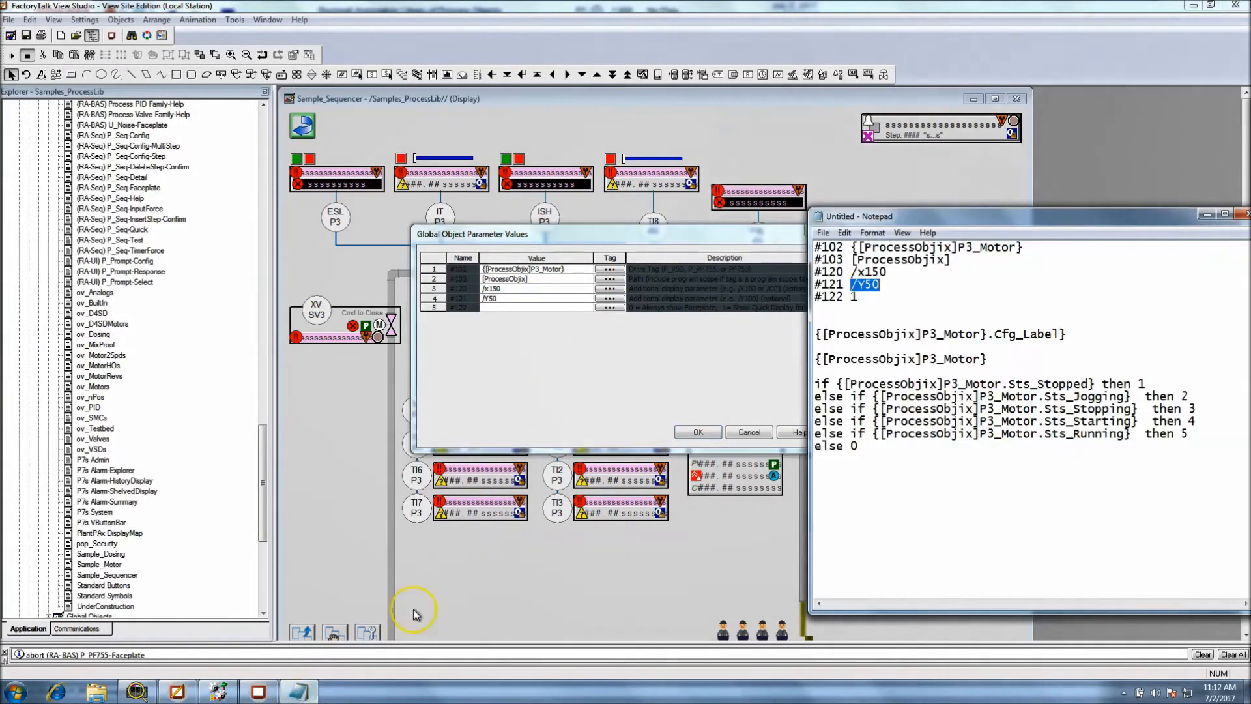
{"action": "right_click", "coordinate": [854, 299]}
{"action": "left_click", "coordinate": [888, 324]}
{"action": "left_click", "coordinate": [581, 308]}
{"action": "right_click", "coordinate": [580, 308]}
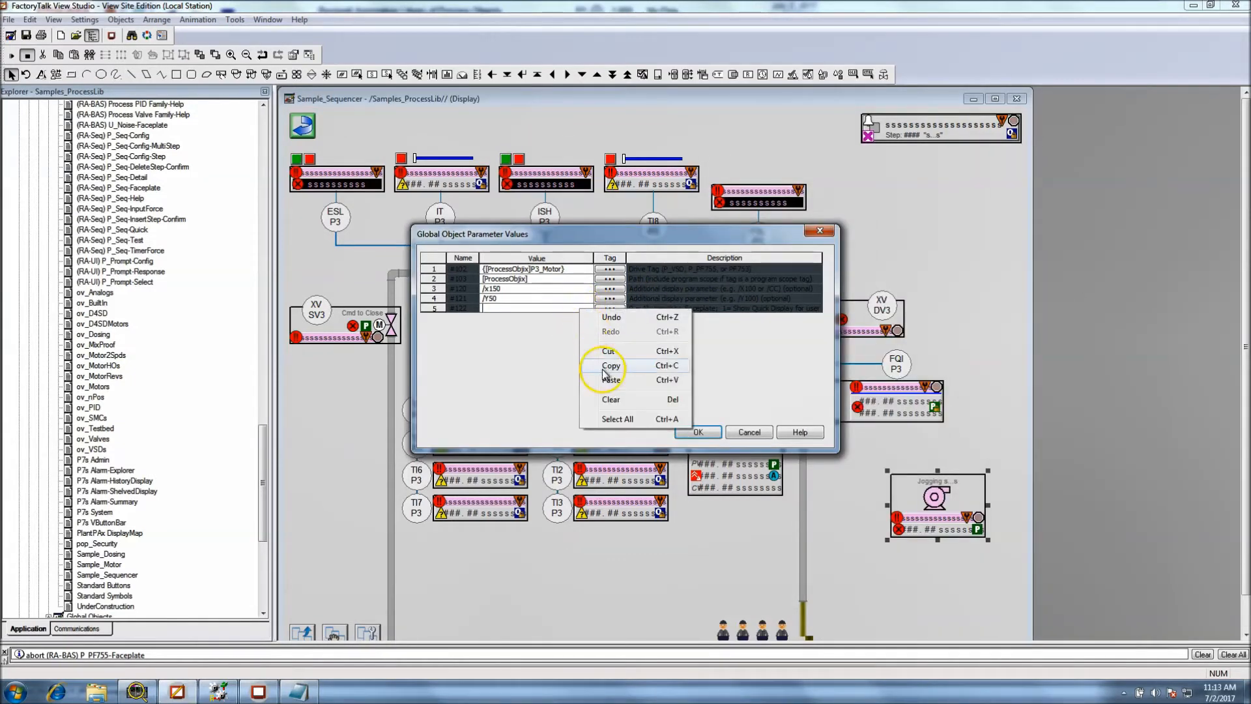
{"action": "left_click", "coordinate": [609, 376]}
{"action": "left_click", "coordinate": [698, 432]}
{"action": "left_click", "coordinate": [834, 484]}
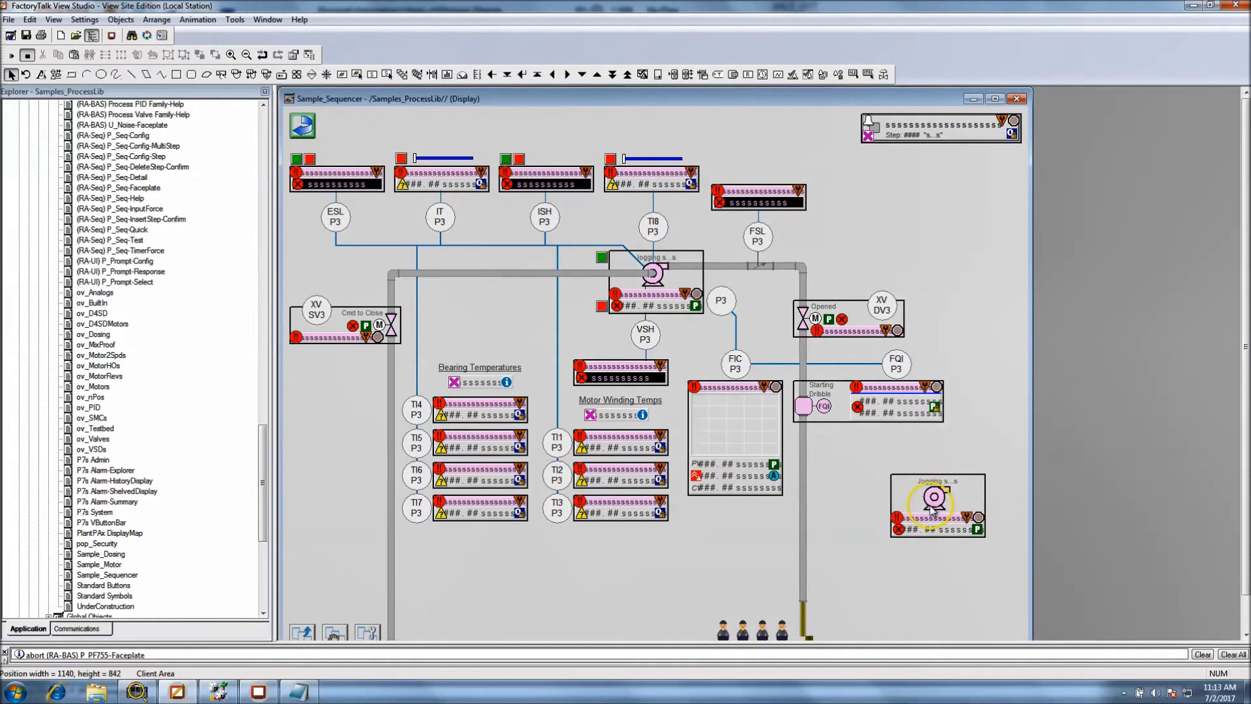
Examine in Notepad how the #102 value {[ProcessObjix]P3_Motor} is used in the if/else status expression, and return to the new pump
{"action": "left_click", "coordinate": [306, 692]}
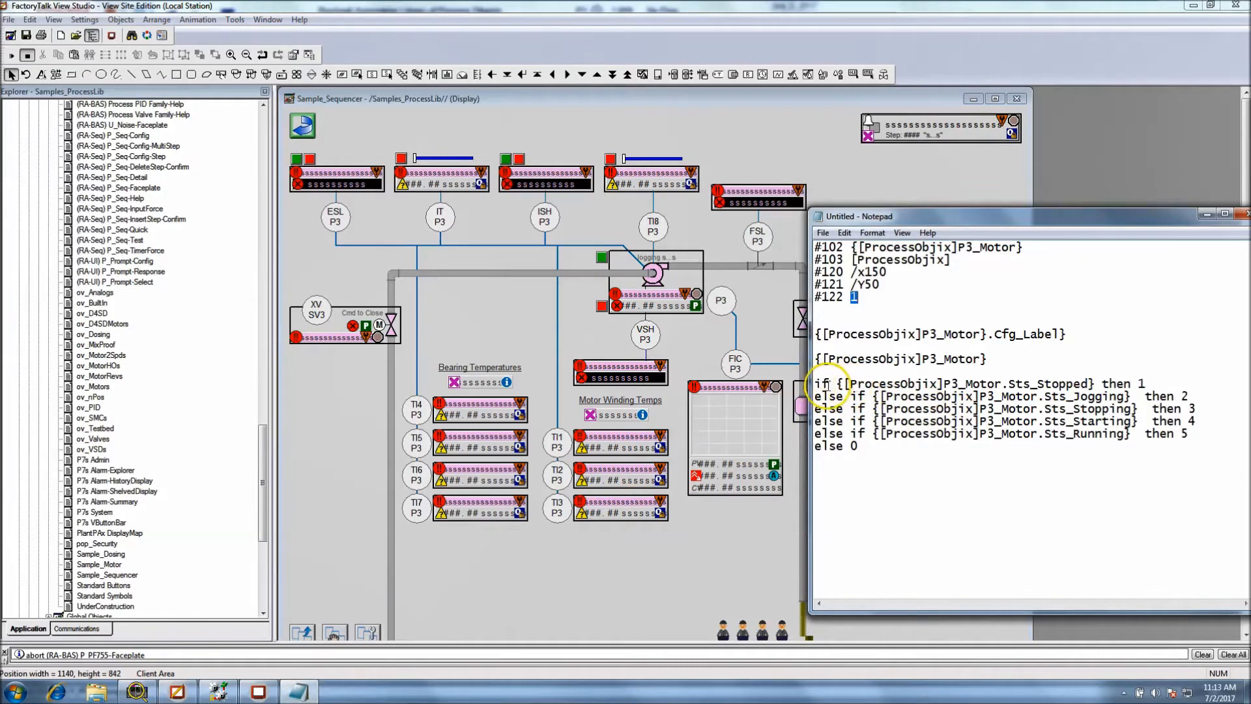
{"action": "left_click_drag", "start_coordinate": [816, 383], "coordinate": [1103, 448]}
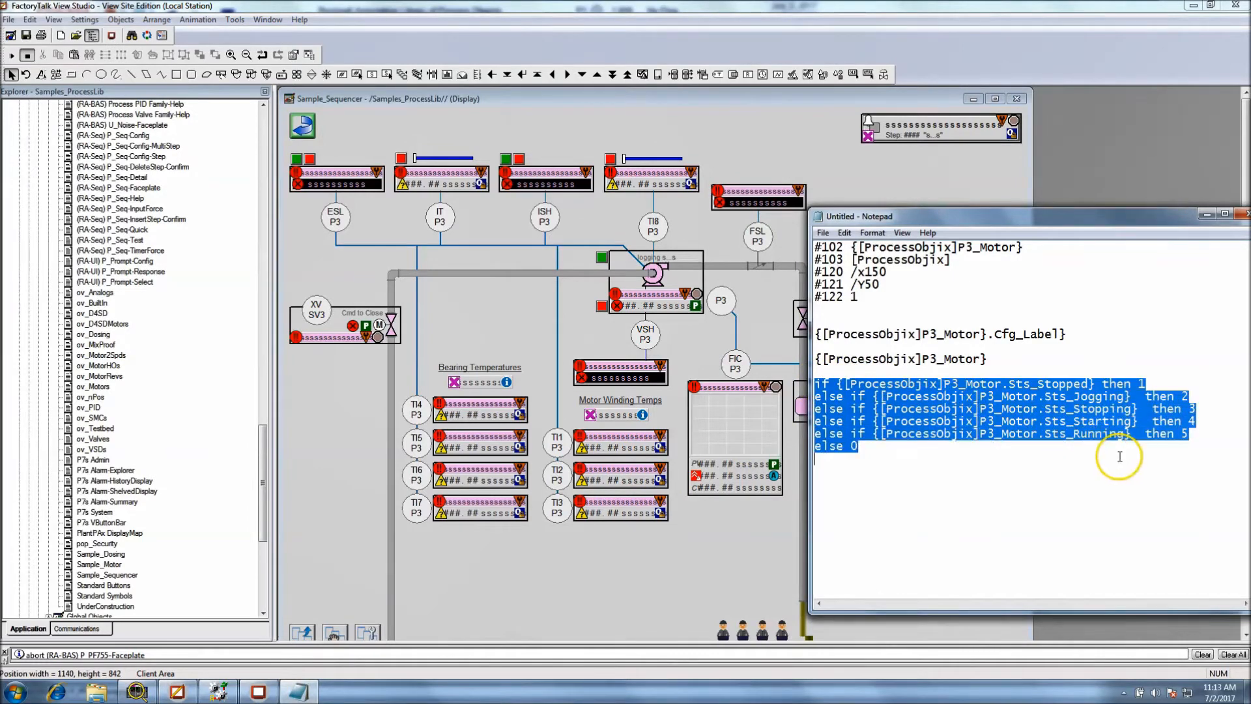
{"action": "left_click", "coordinate": [942, 444]}
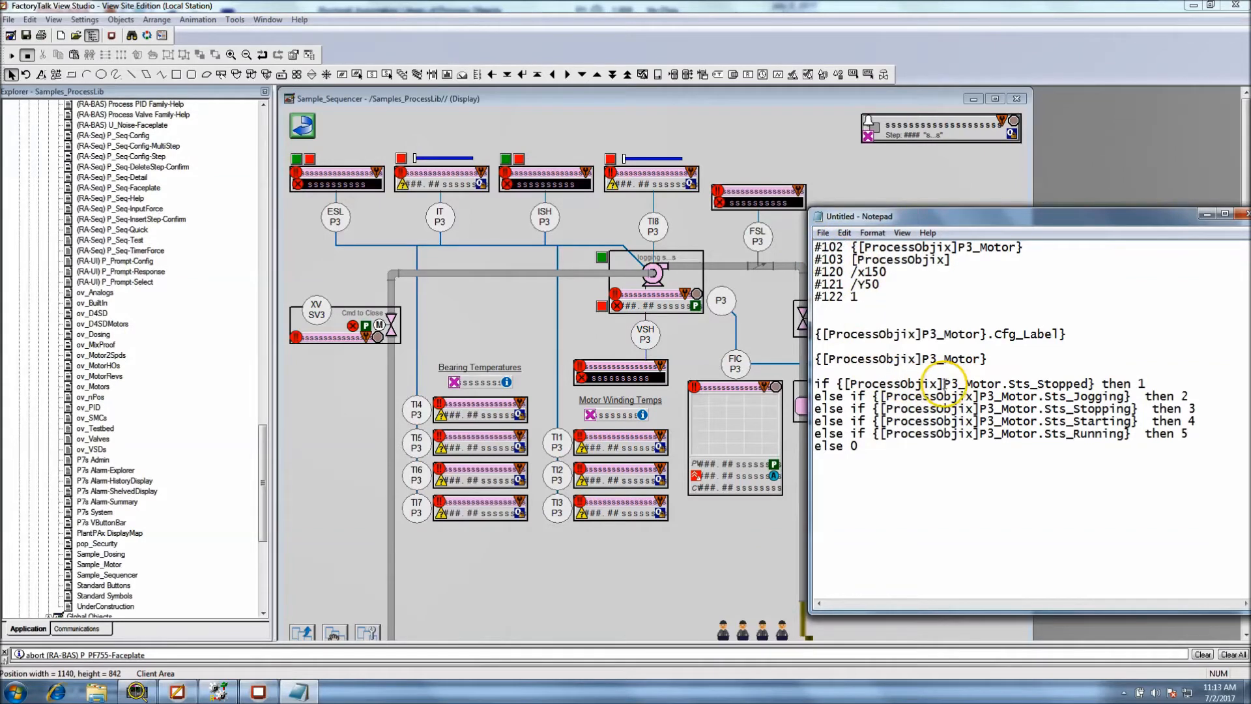
{"action": "left_click_drag", "start_coordinate": [1004, 385], "coordinate": [845, 384]}
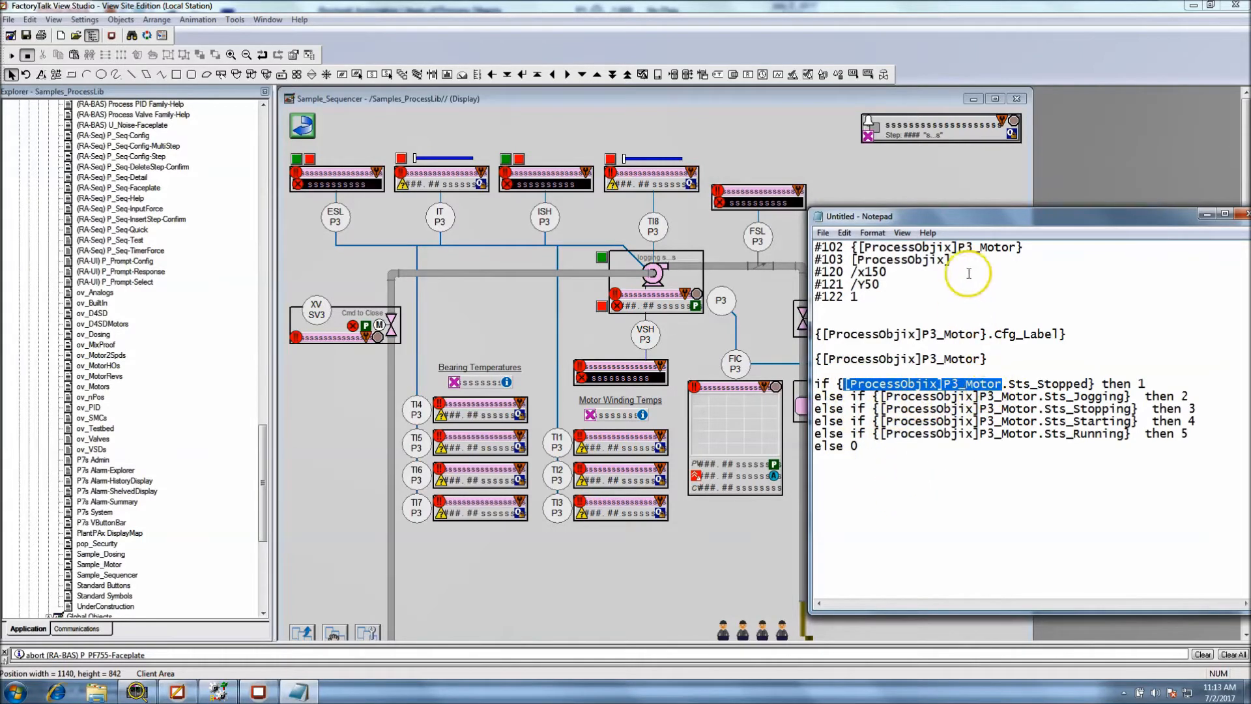
{"action": "left_click_drag", "start_coordinate": [1023, 248], "coordinate": [857, 249]}
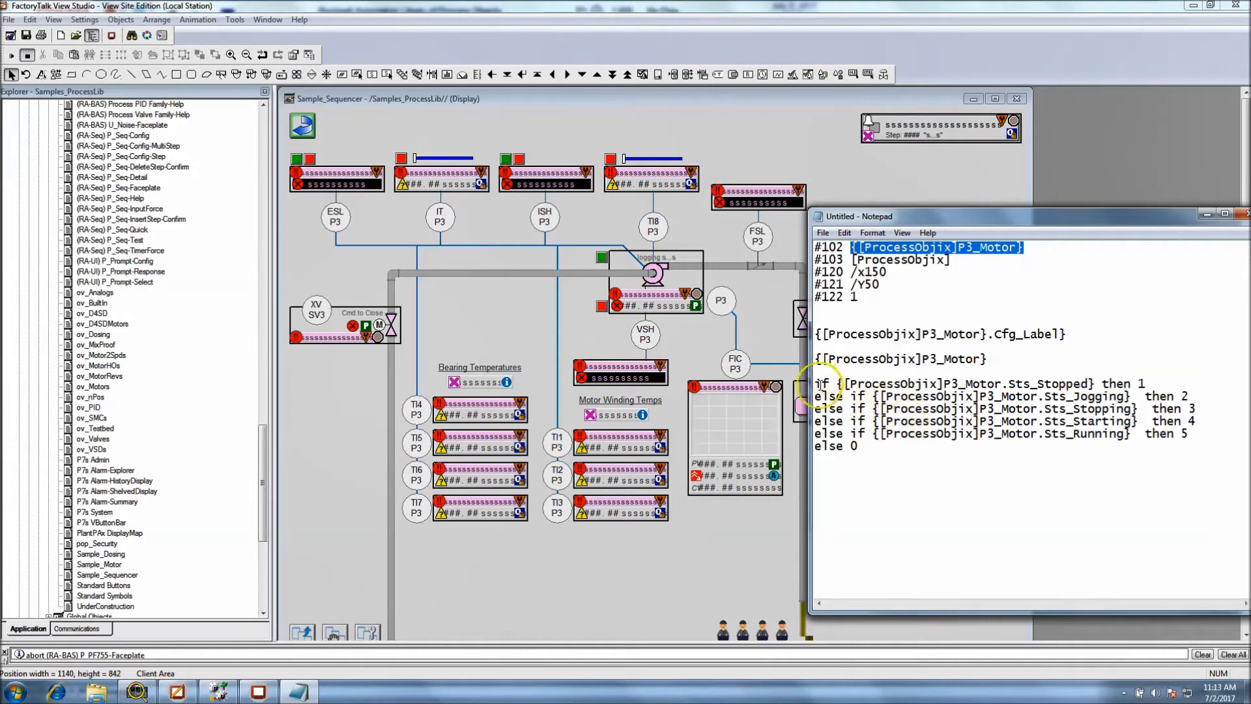
{"action": "left_click_drag", "start_coordinate": [816, 381], "coordinate": [1169, 466]}
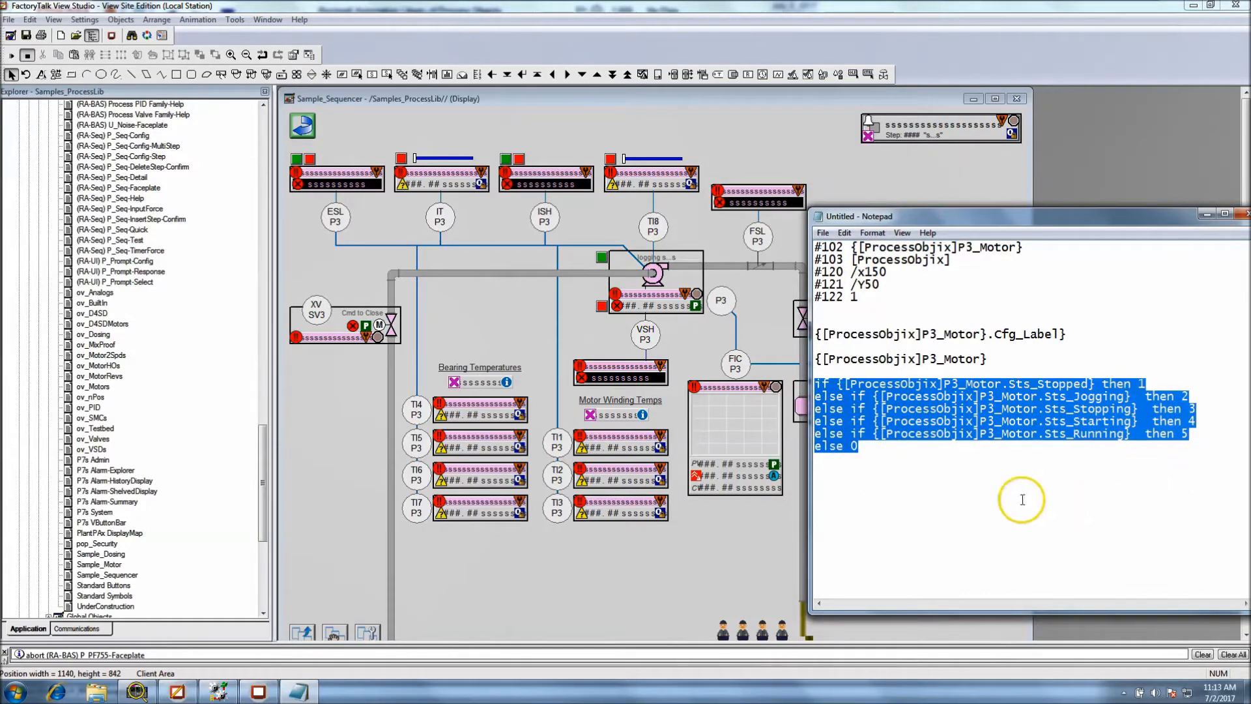
{"action": "left_click", "coordinate": [717, 351]}
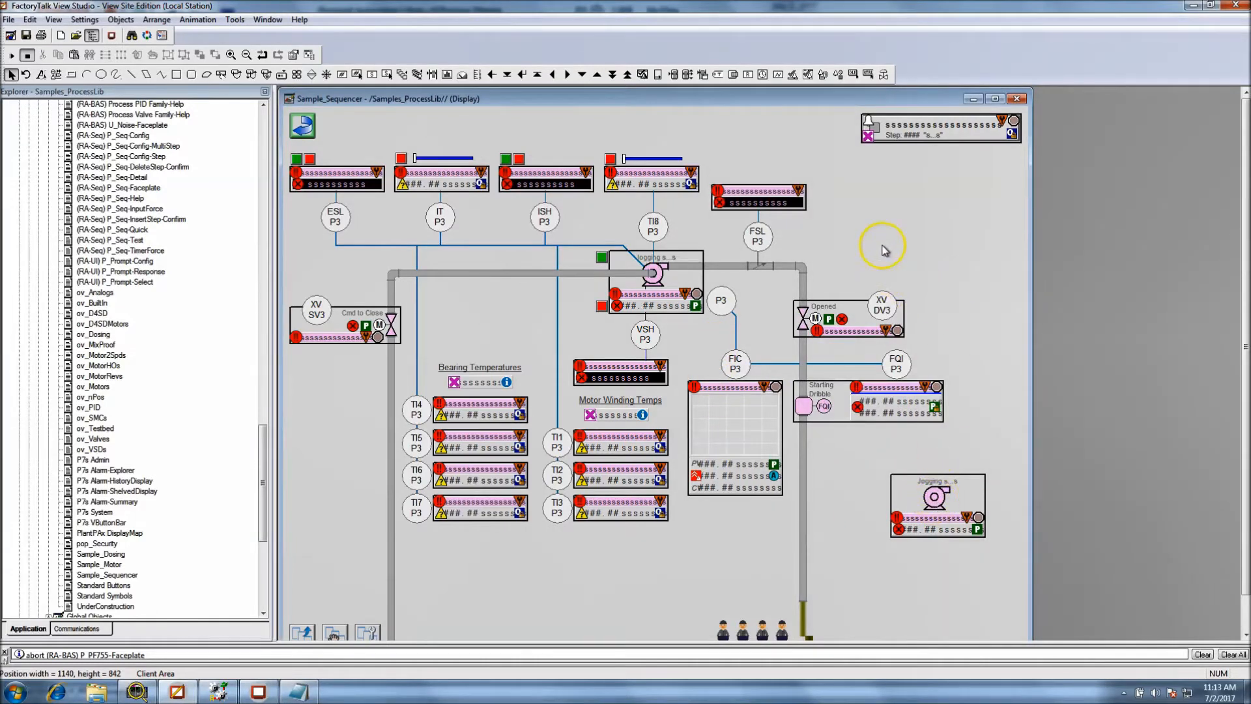
{"action": "left_click", "coordinate": [925, 513]}
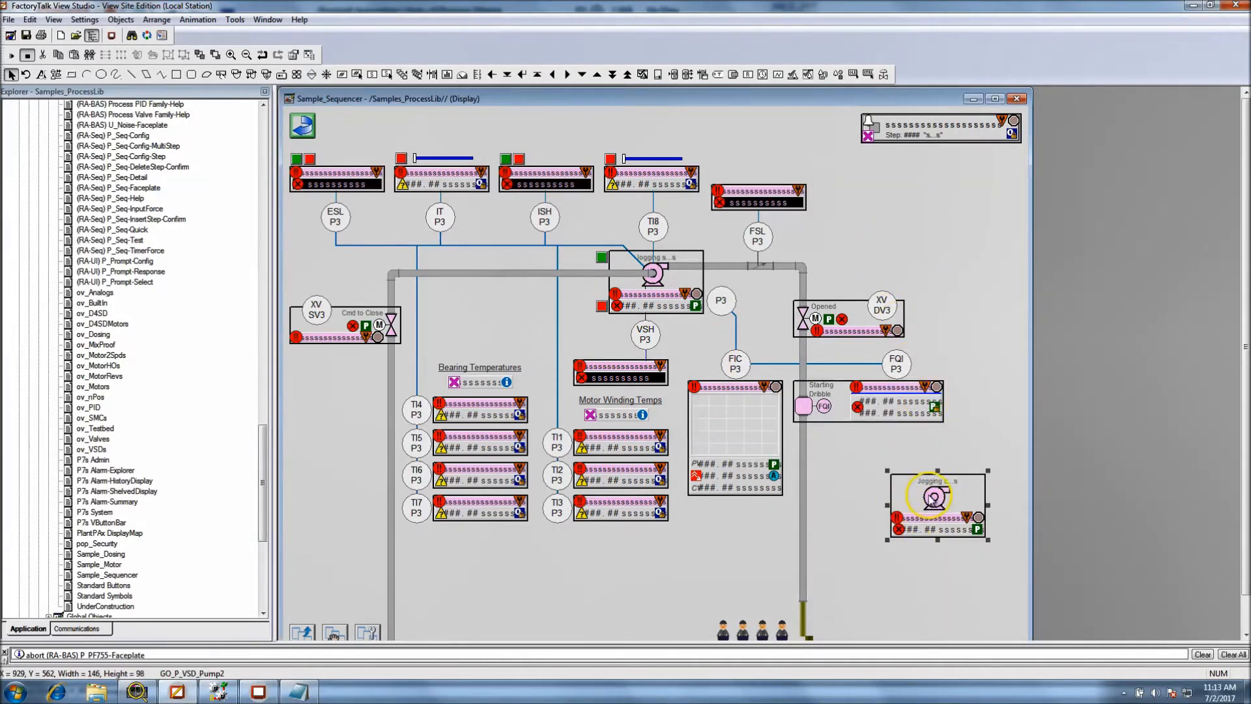
{"action": "left_click", "coordinate": [258, 693]}
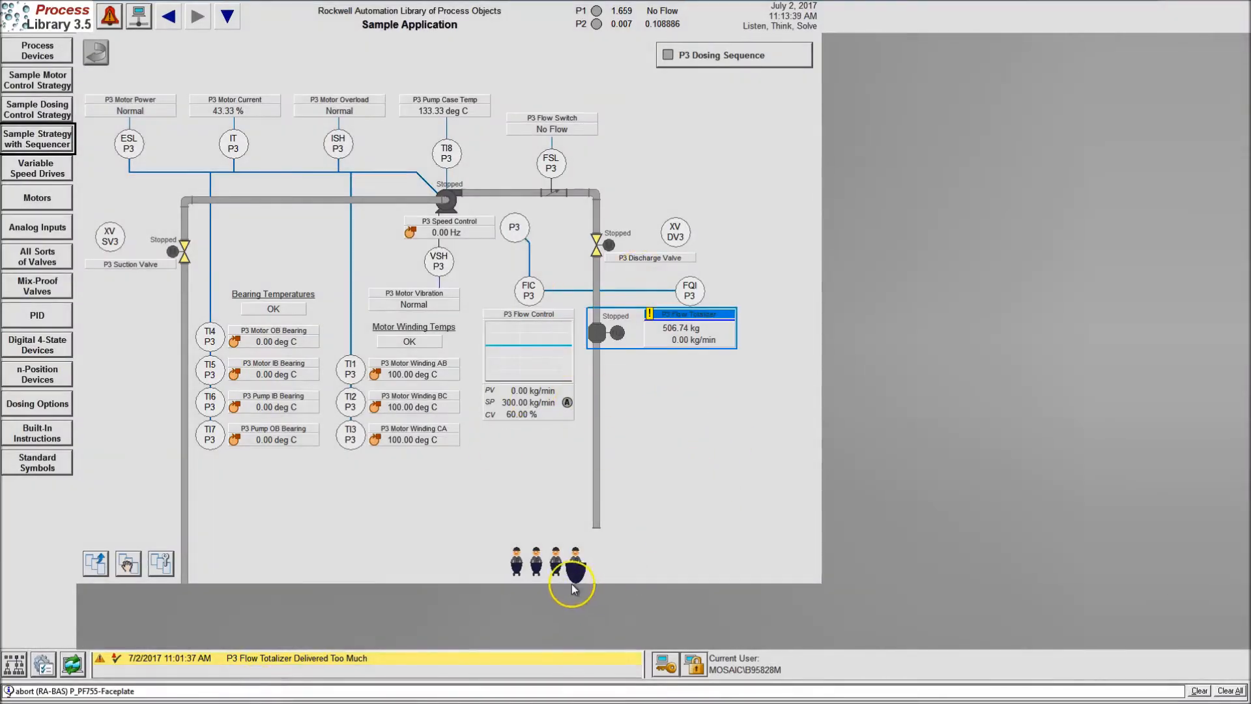
{"action": "key", "text": "super"}
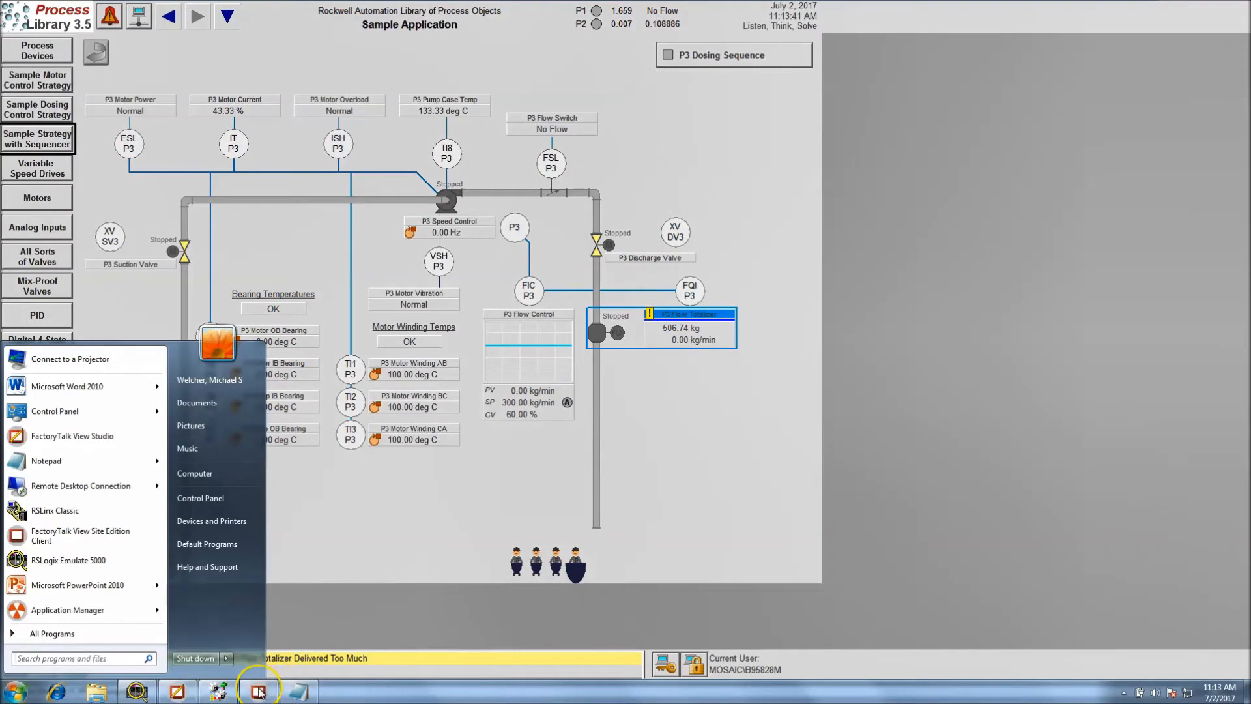
{"action": "left_click", "coordinate": [259, 692]}
{"action": "key", "text": "super"}
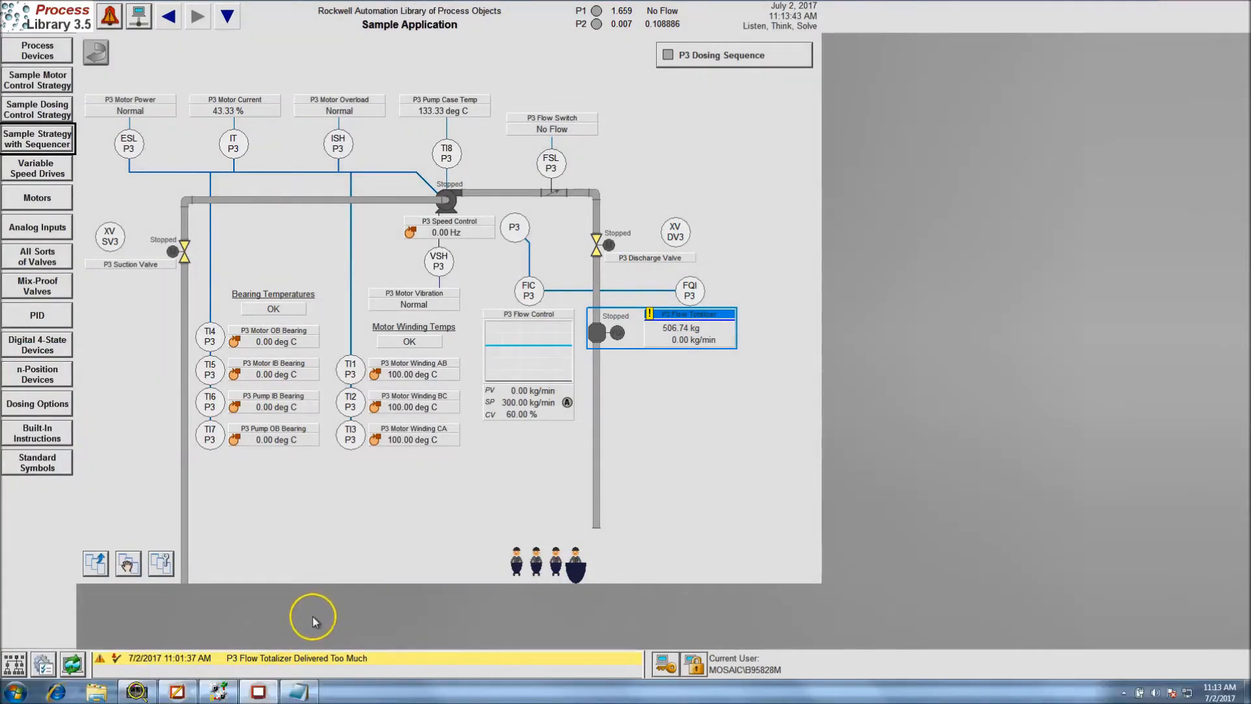
Save the Sample_Sequencer display in FactoryTalk View Studio, and reload Sample Strategy with Sequencer in the running client
{"action": "left_click", "coordinate": [189, 692]}
{"action": "left_click", "coordinate": [26, 35]}
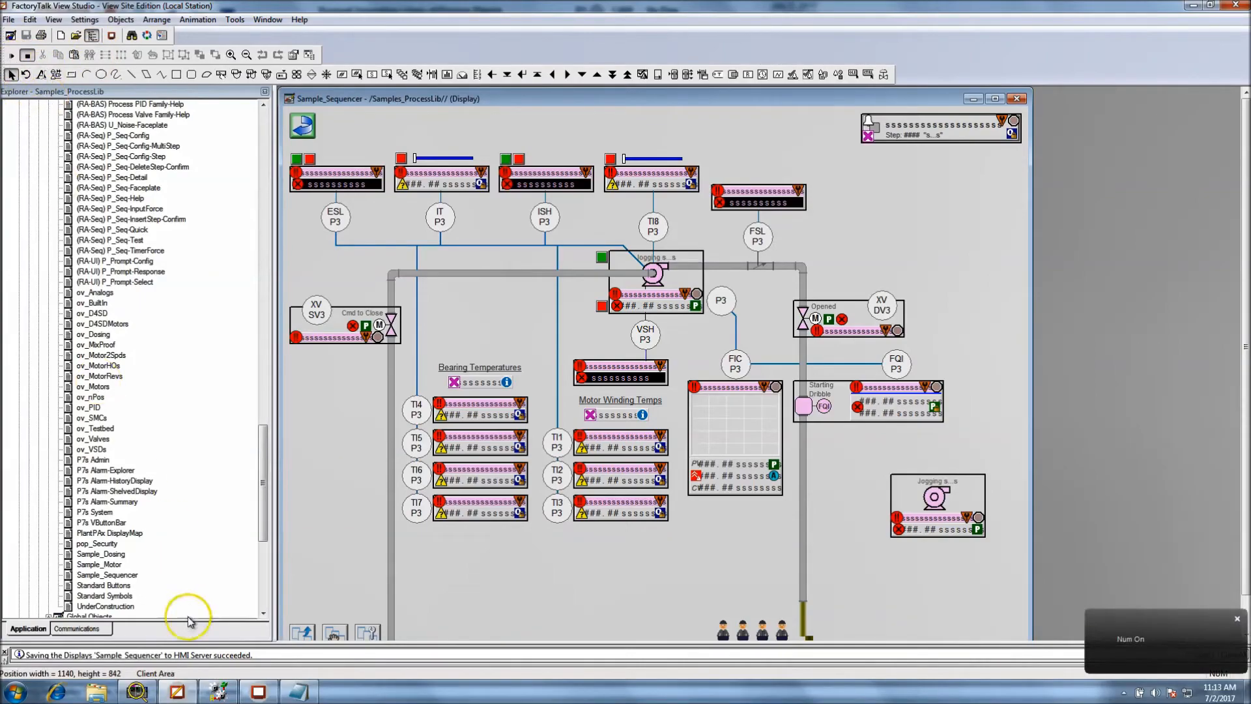
{"action": "left_click", "coordinate": [258, 692]}
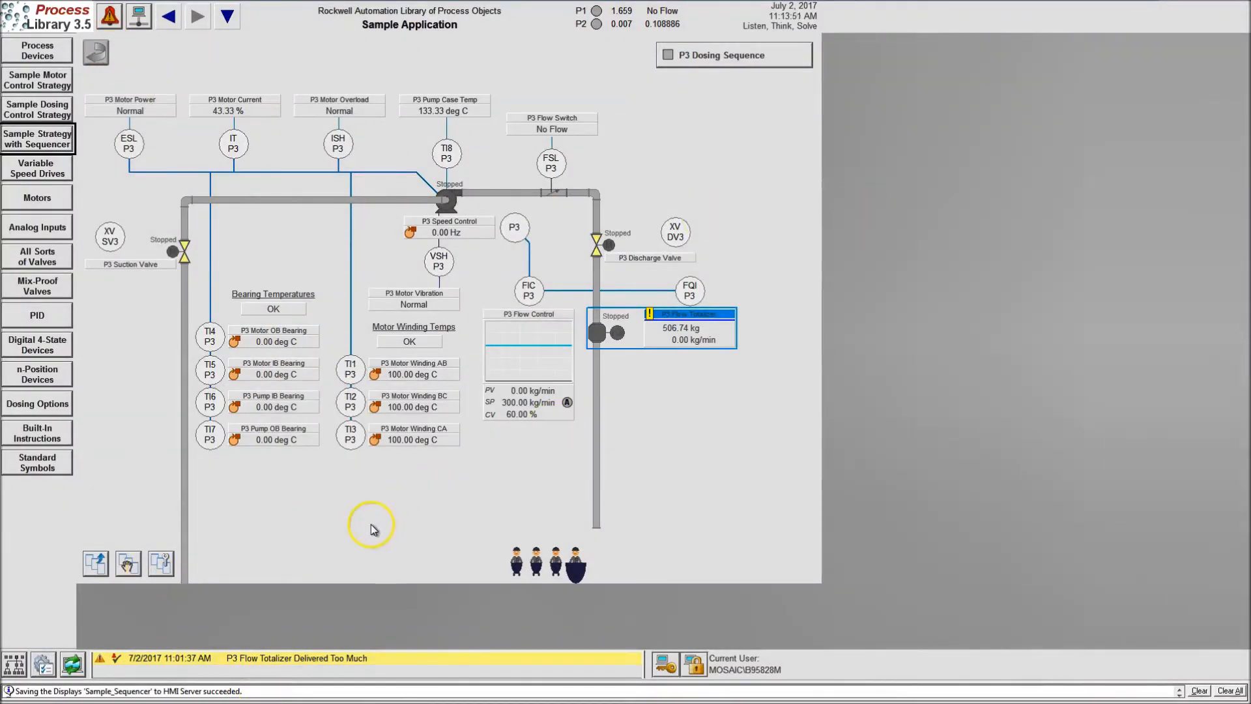
{"action": "left_click", "coordinate": [71, 664]}
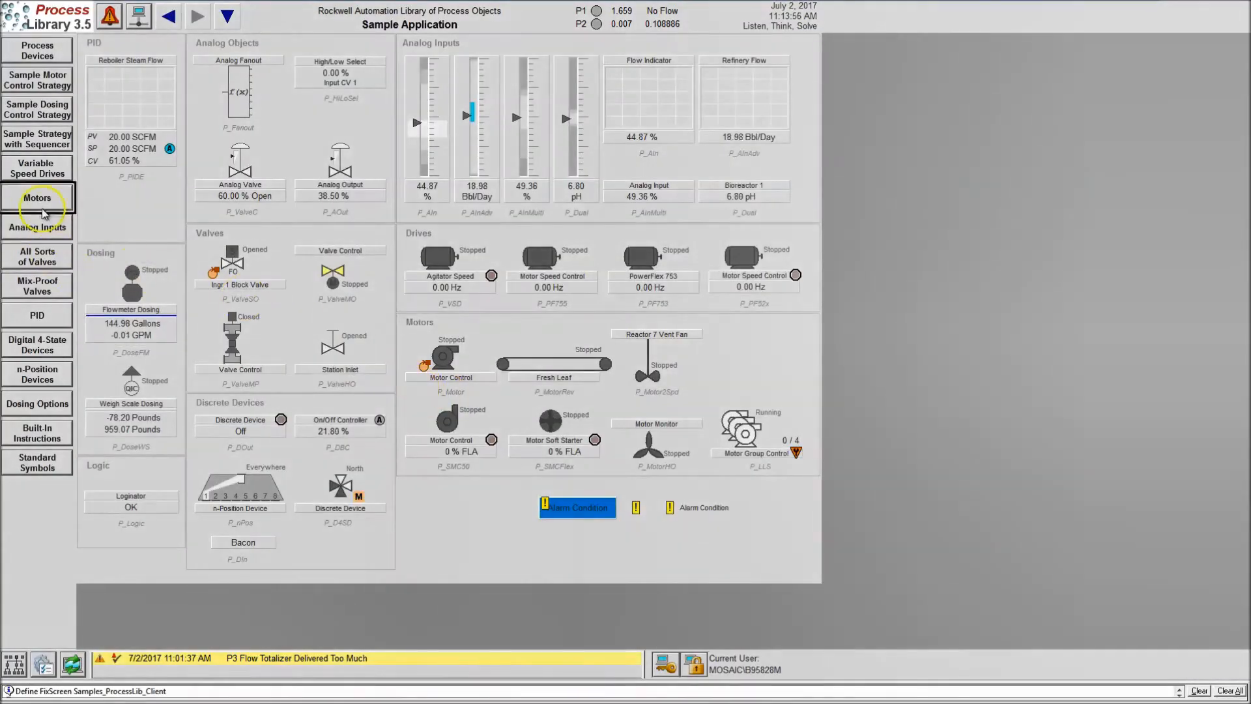
{"action": "left_click", "coordinate": [44, 143]}
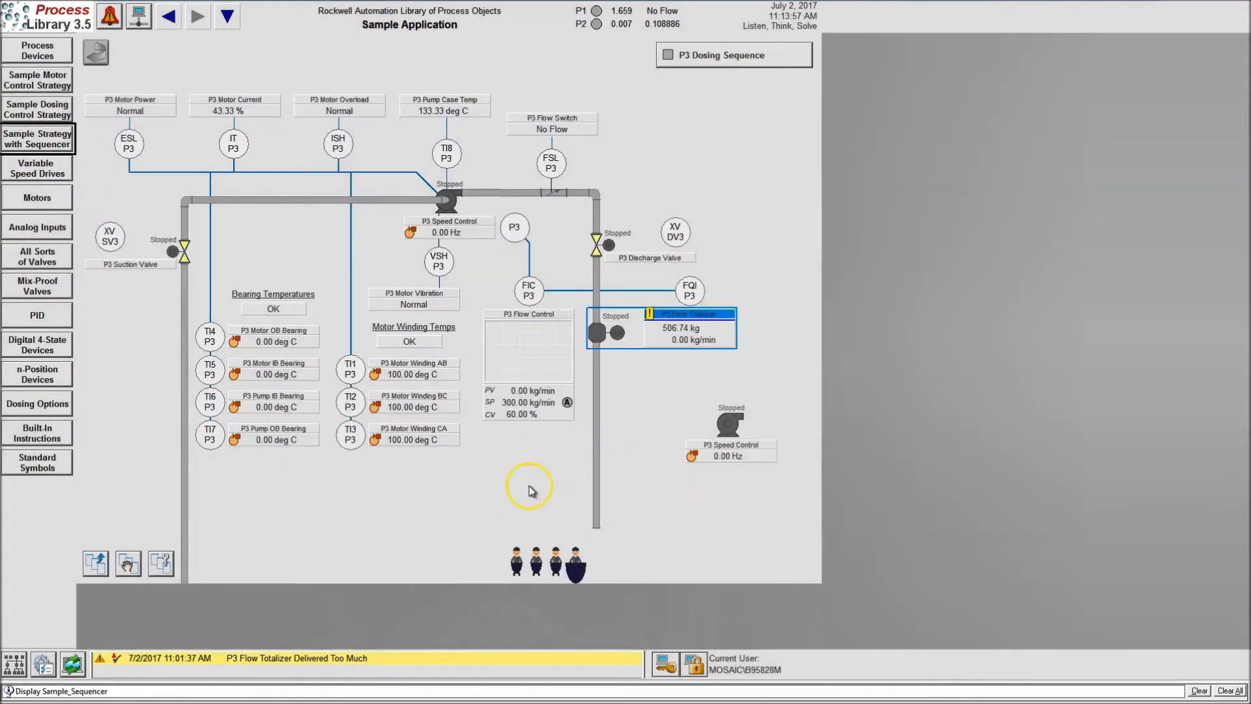
Compare the faceplates of the newly added pump and the original P3 pump in the running client, closing each one
{"action": "left_click", "coordinate": [733, 435]}
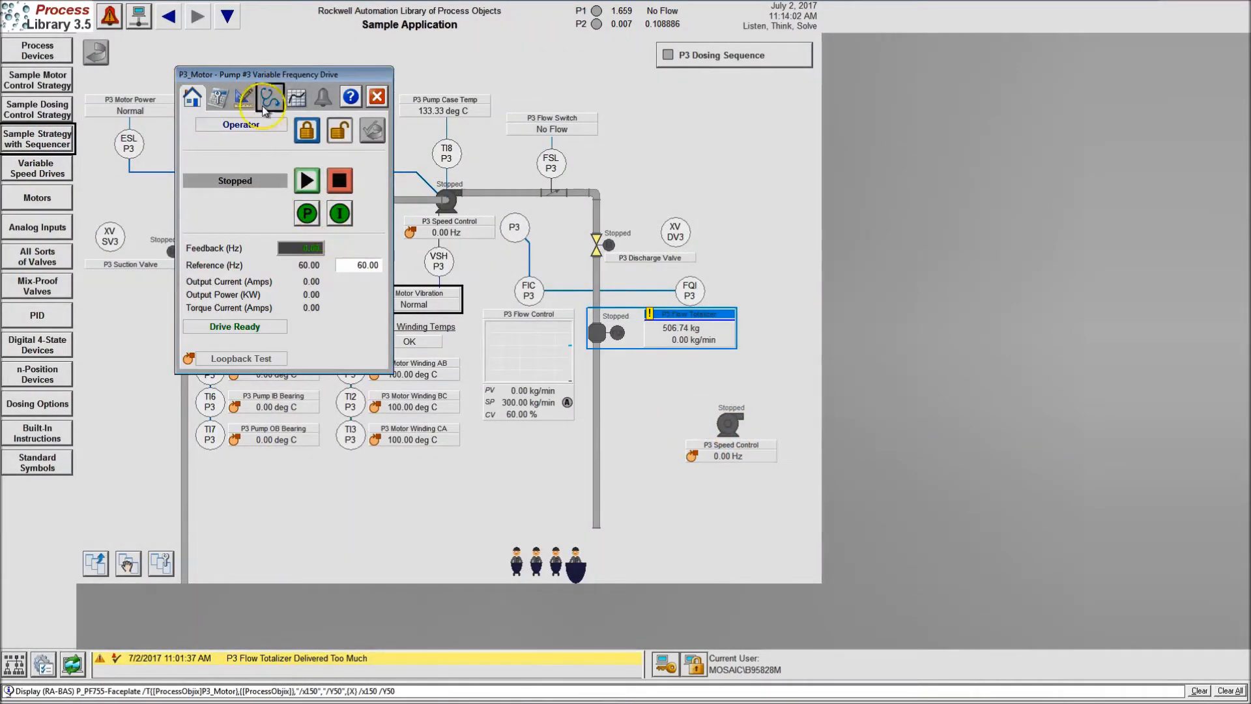
{"action": "left_click_drag", "start_coordinate": [276, 77], "coordinate": [877, 257]}
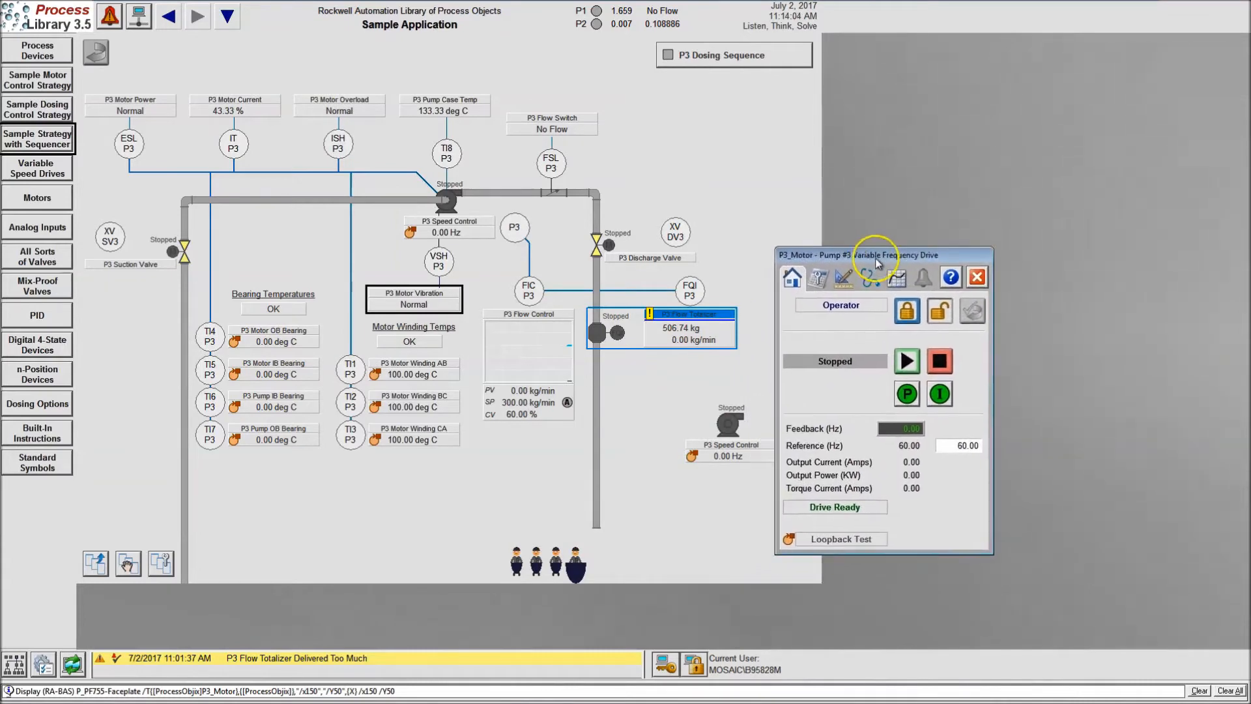
{"action": "left_click", "coordinate": [436, 206]}
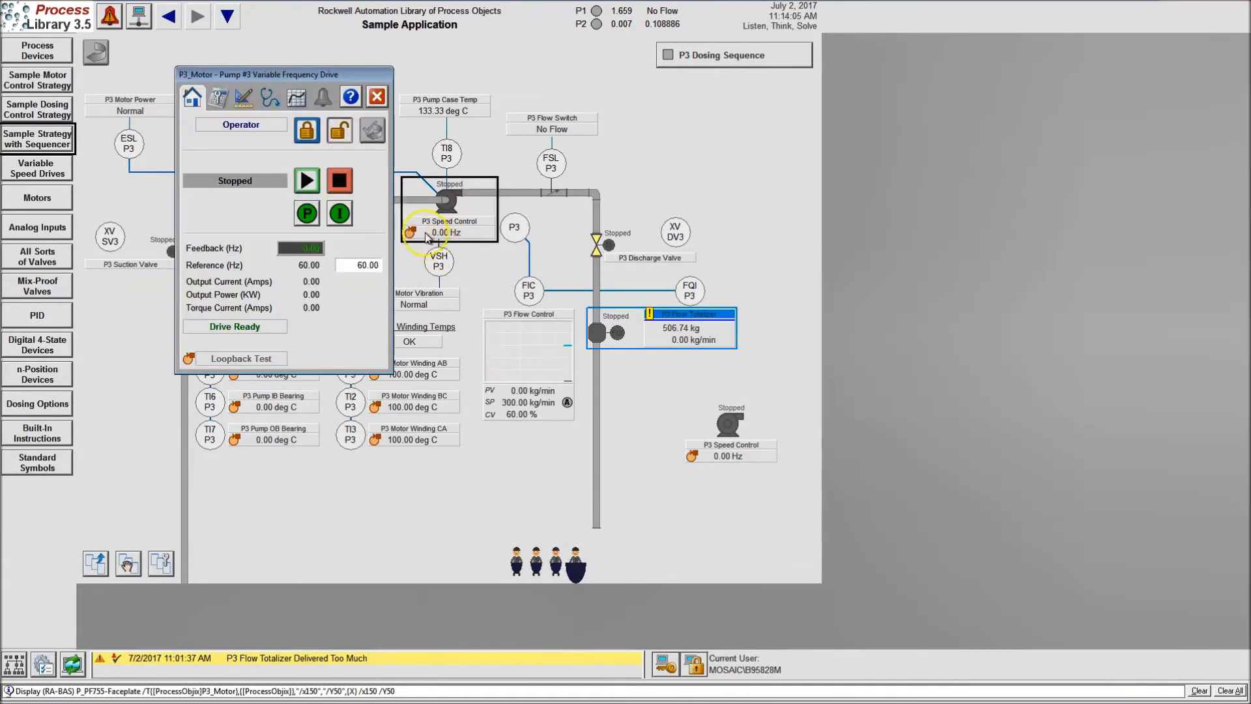
{"action": "left_click", "coordinate": [376, 98]}
{"action": "left_click", "coordinate": [445, 203]}
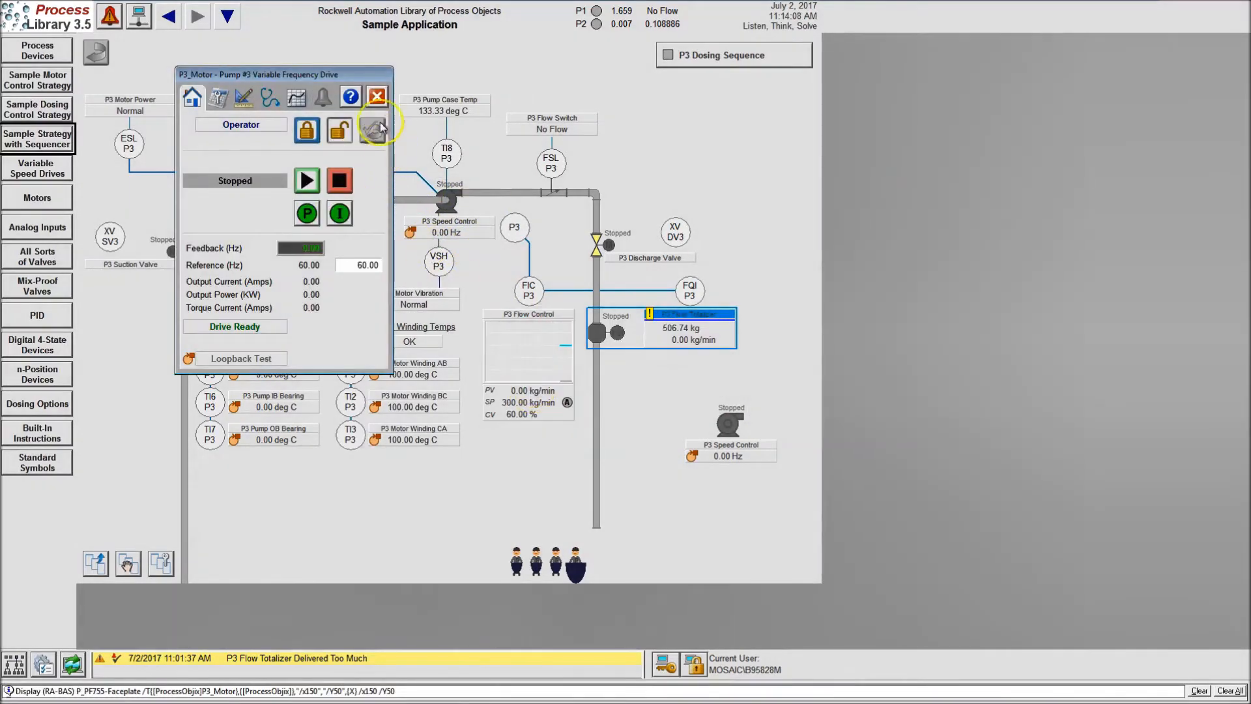
{"action": "left_click", "coordinate": [376, 96]}
{"action": "left_click", "coordinate": [707, 461]}
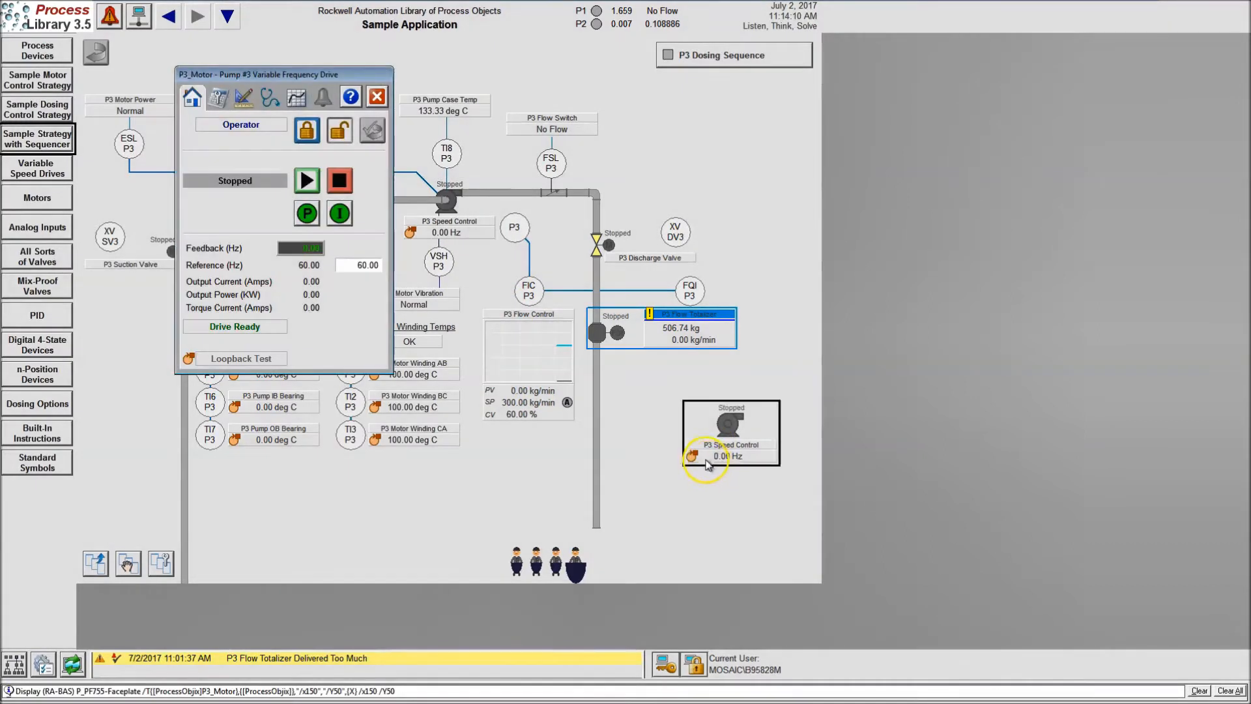
{"action": "left_click", "coordinate": [376, 98]}
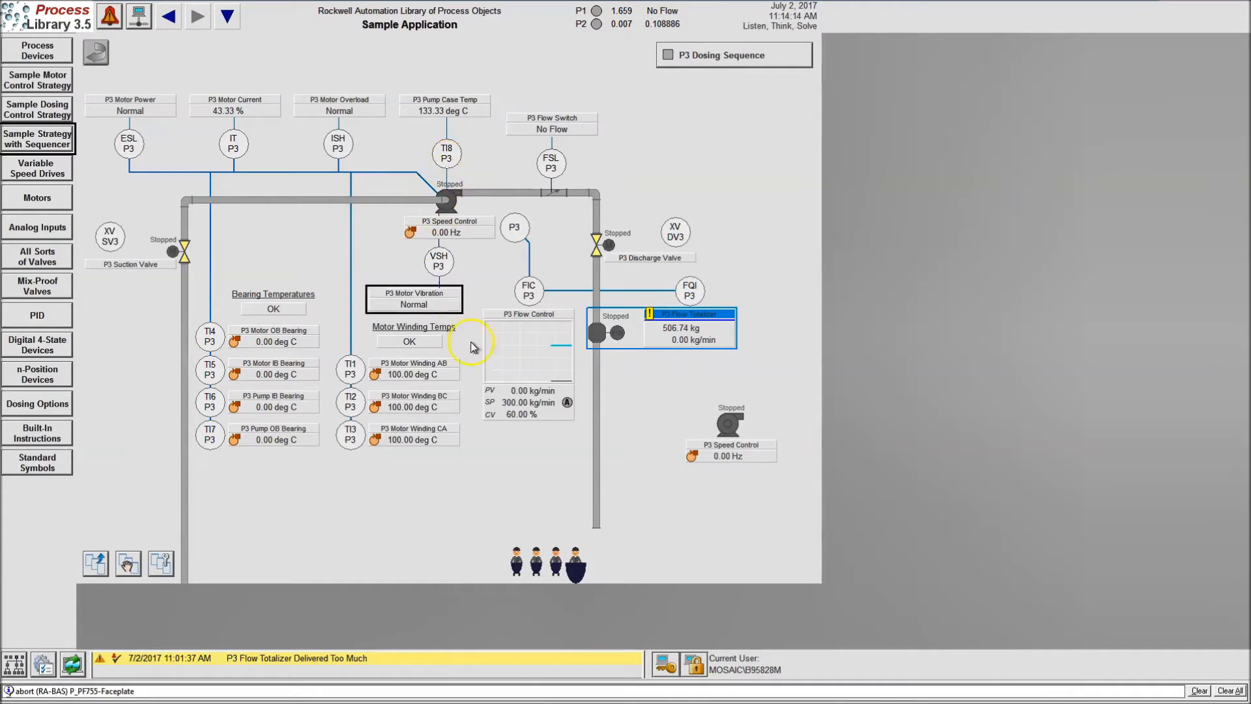
{"action": "left_click", "coordinate": [701, 443]}
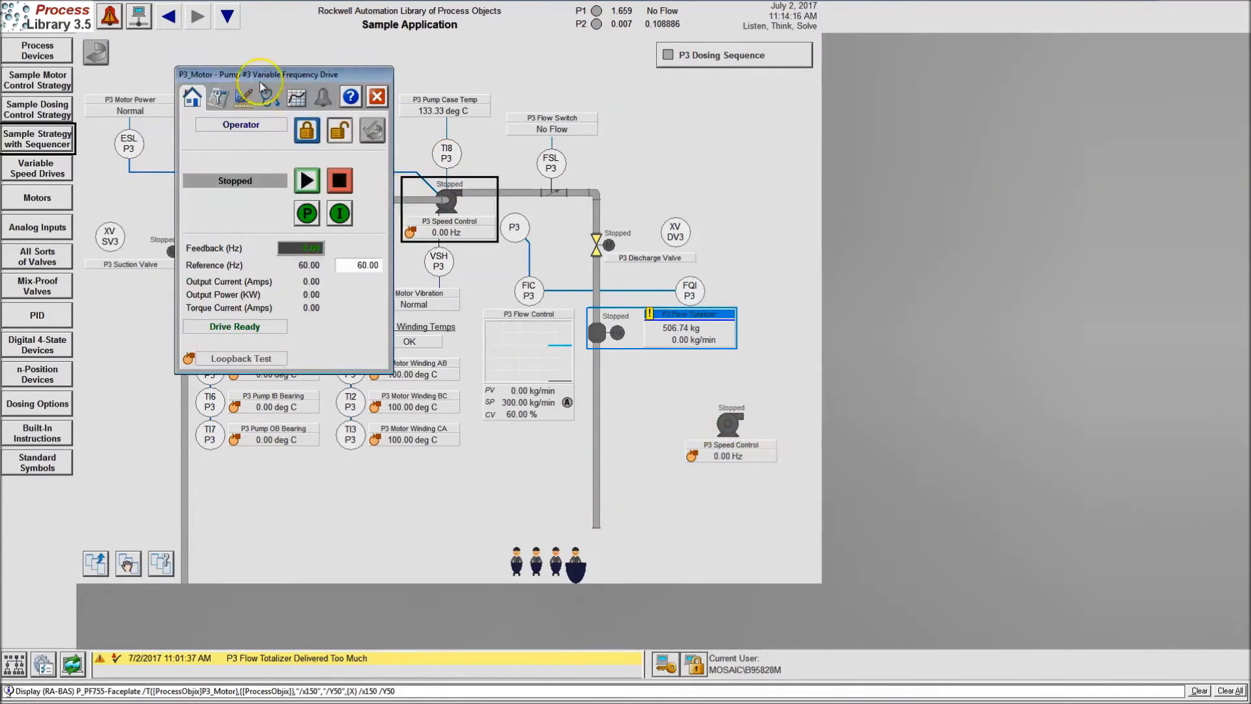
{"action": "left_click", "coordinate": [378, 98]}
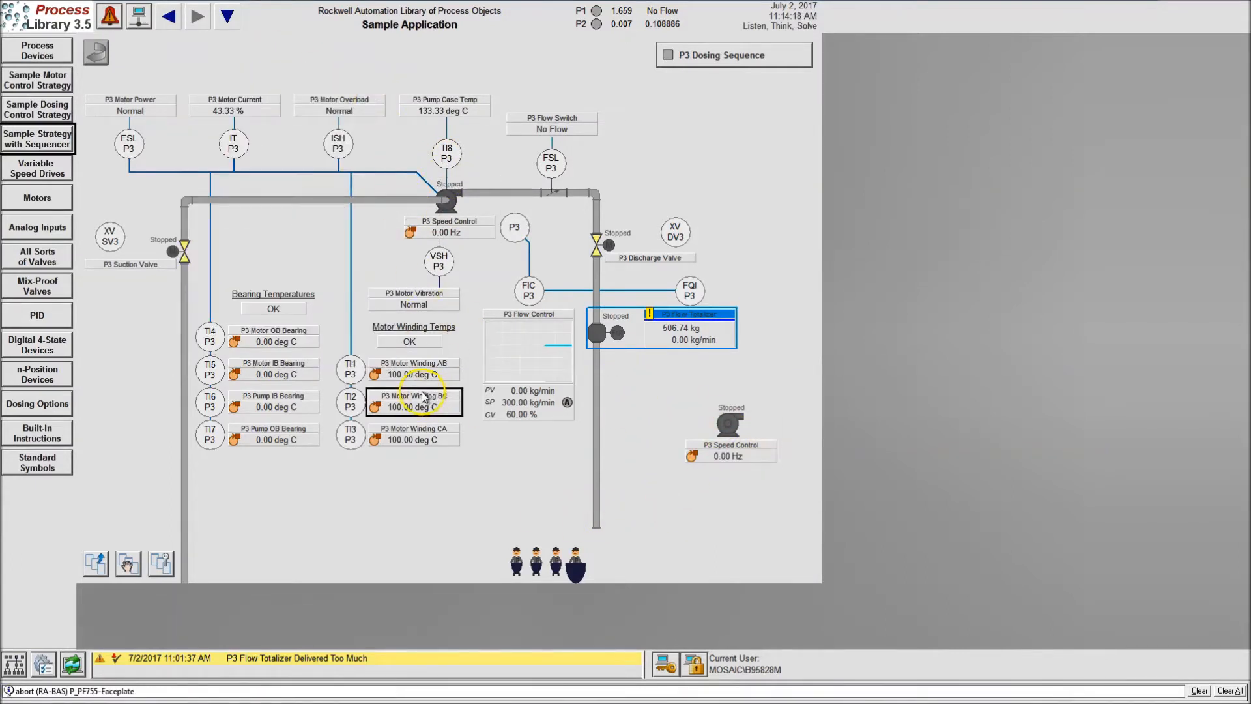
Switch back to FactoryTalk View Studio and delete the newly added pump from the Sample_Sequencer display
{"action": "key", "text": "super"}
{"action": "left_click", "coordinate": [177, 692]}
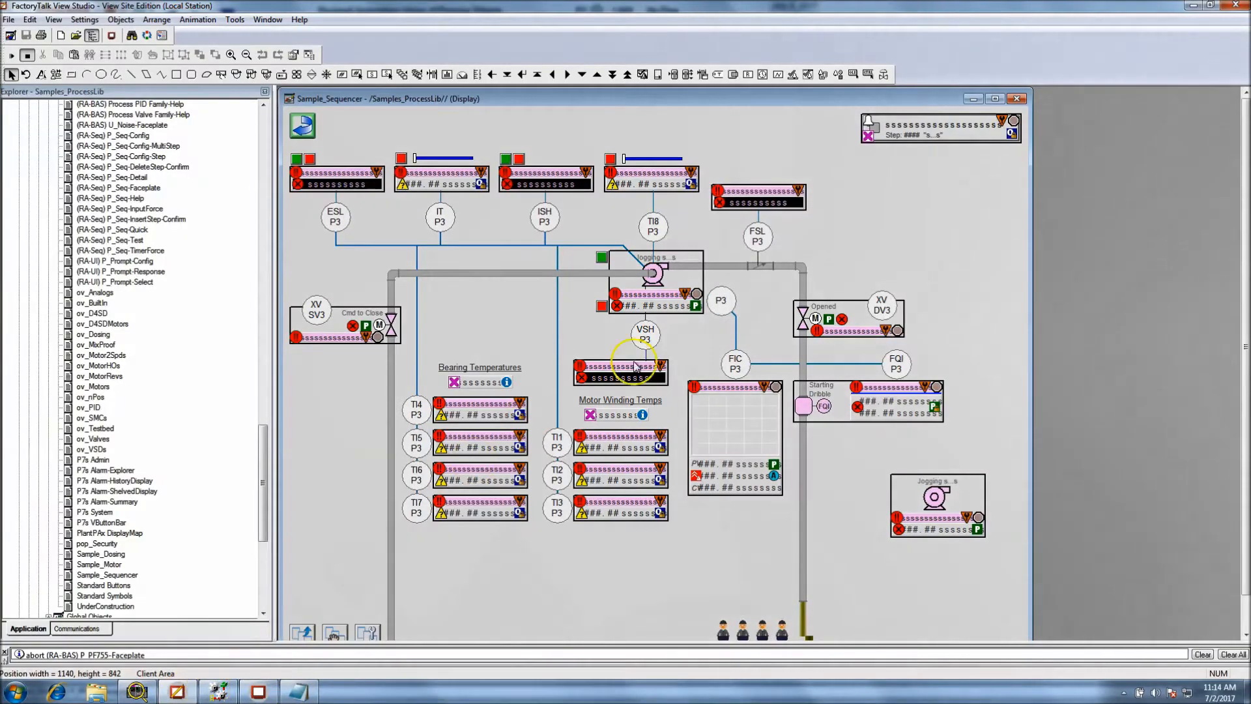
{"action": "right_click", "coordinate": [899, 487]}
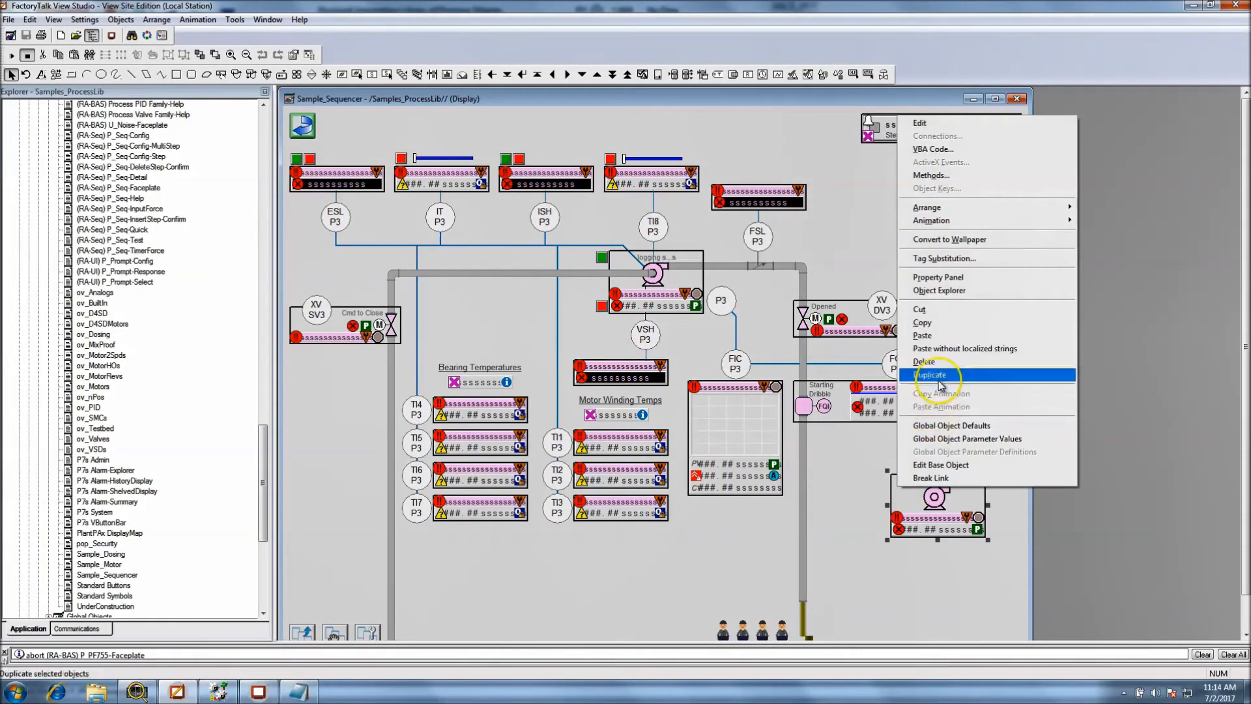
{"action": "left_click", "coordinate": [929, 362]}
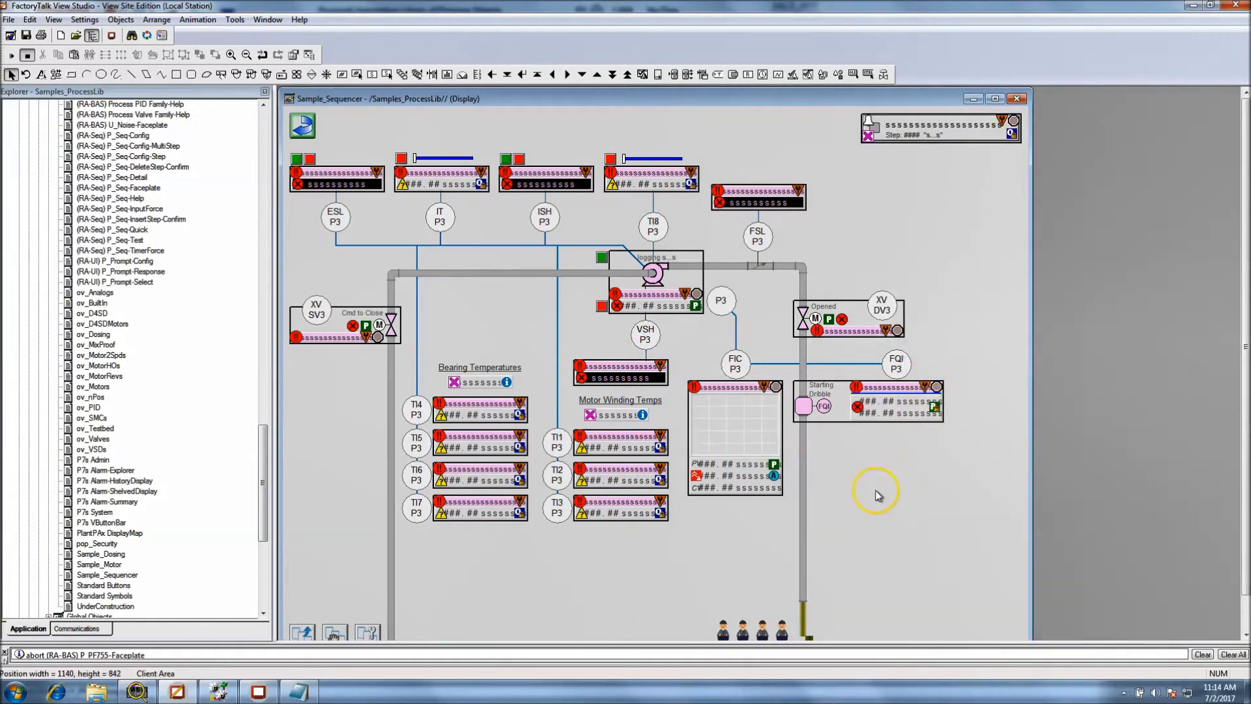
Save the Sample_Sequencer display in FactoryTalk View Studio, and refresh the running client with Sample Strategy with Sequencer without the extra pump
{"action": "left_click", "coordinate": [258, 692]}
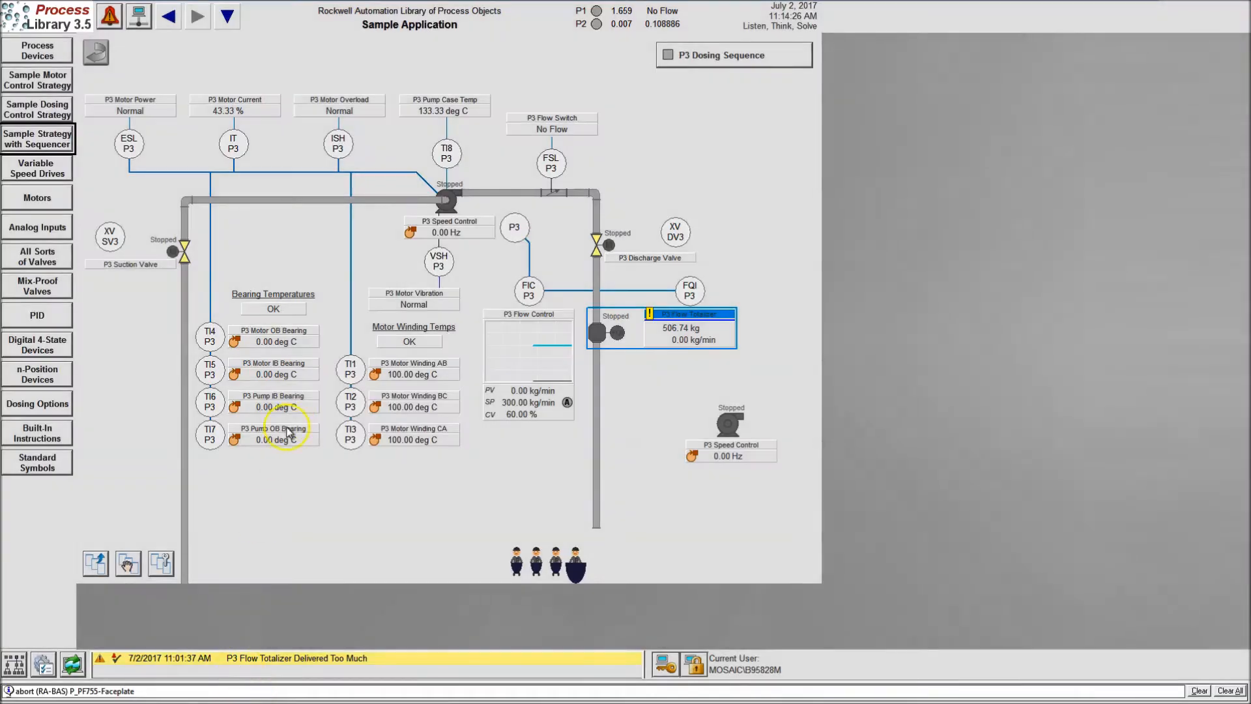
{"action": "key", "text": "super"}
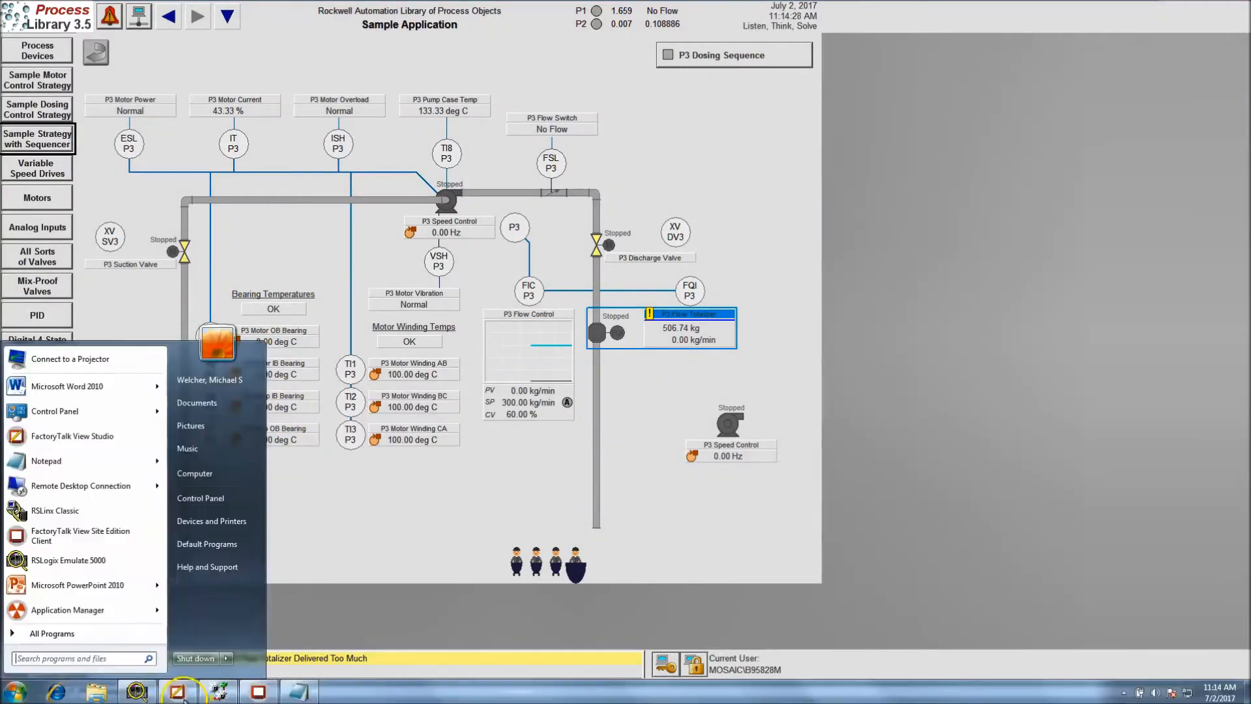
{"action": "left_click", "coordinate": [171, 693]}
{"action": "left_click", "coordinate": [58, 42]}
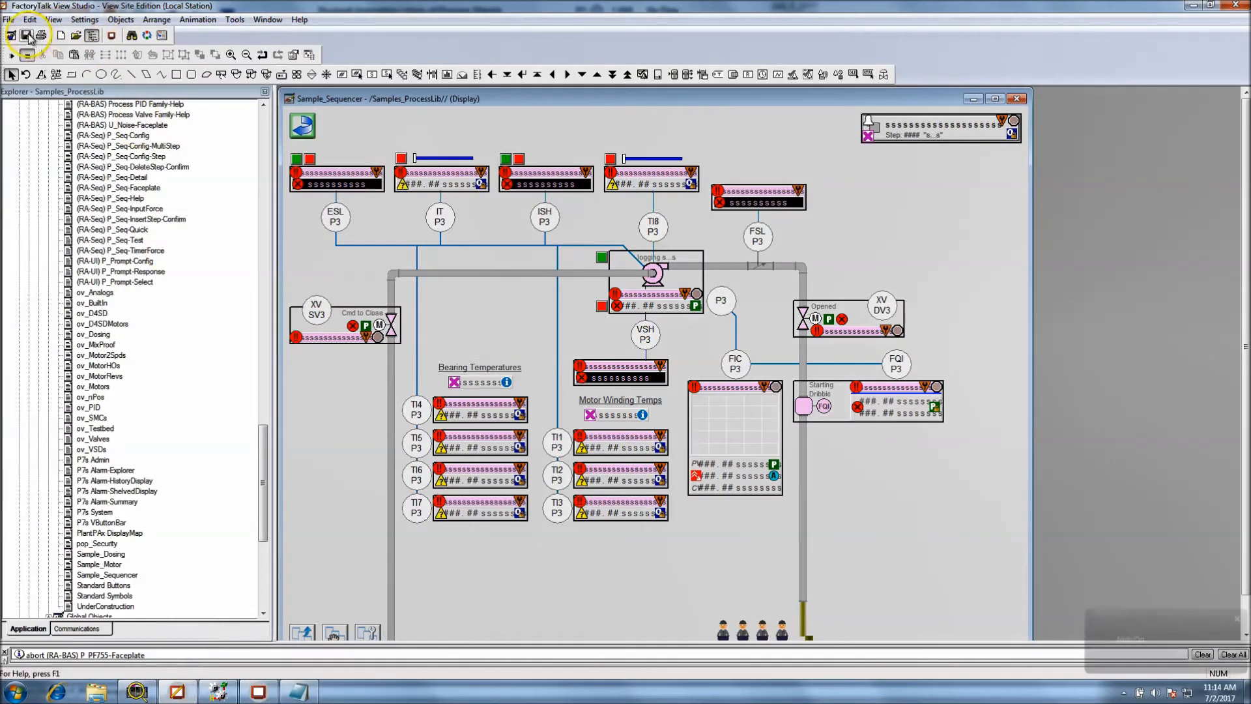
{"action": "left_click", "coordinate": [258, 692]}
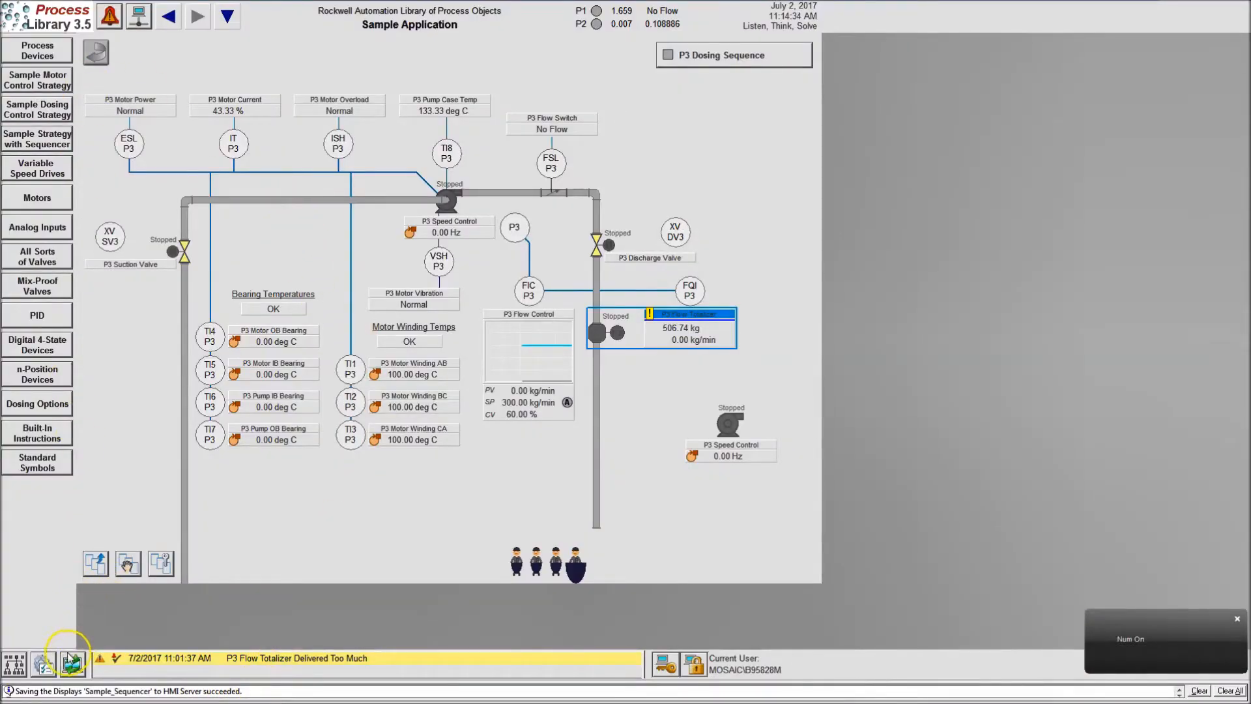
{"action": "left_click", "coordinate": [71, 660]}
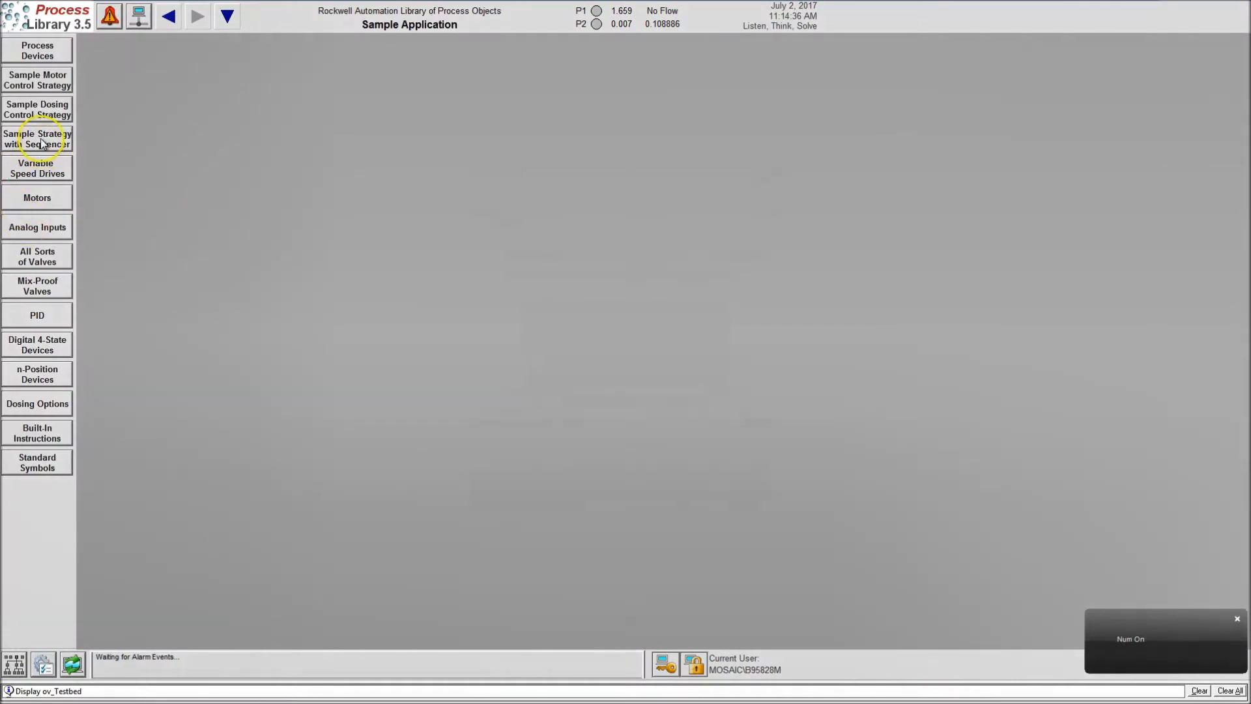
{"action": "left_click", "coordinate": [34, 137]}
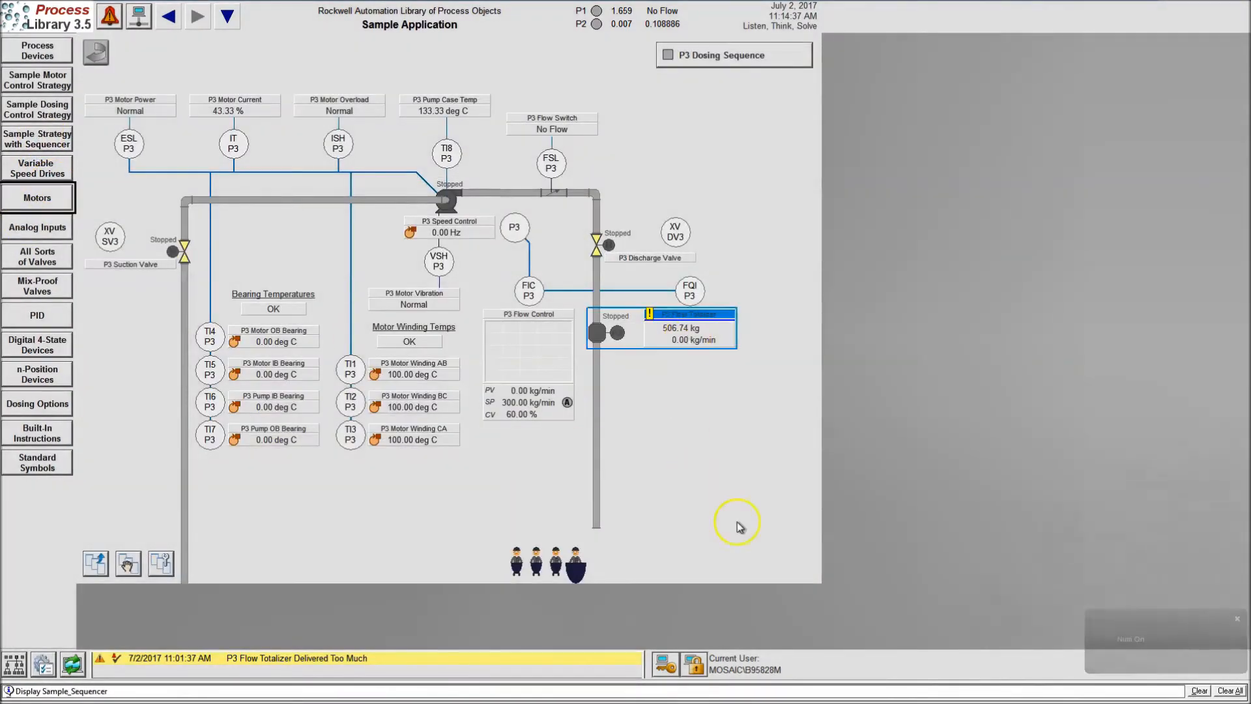
Return to FactoryTalk View Studio and review the original P3 pump's global object parameter values, leaving them as they are
{"action": "key", "text": "super"}
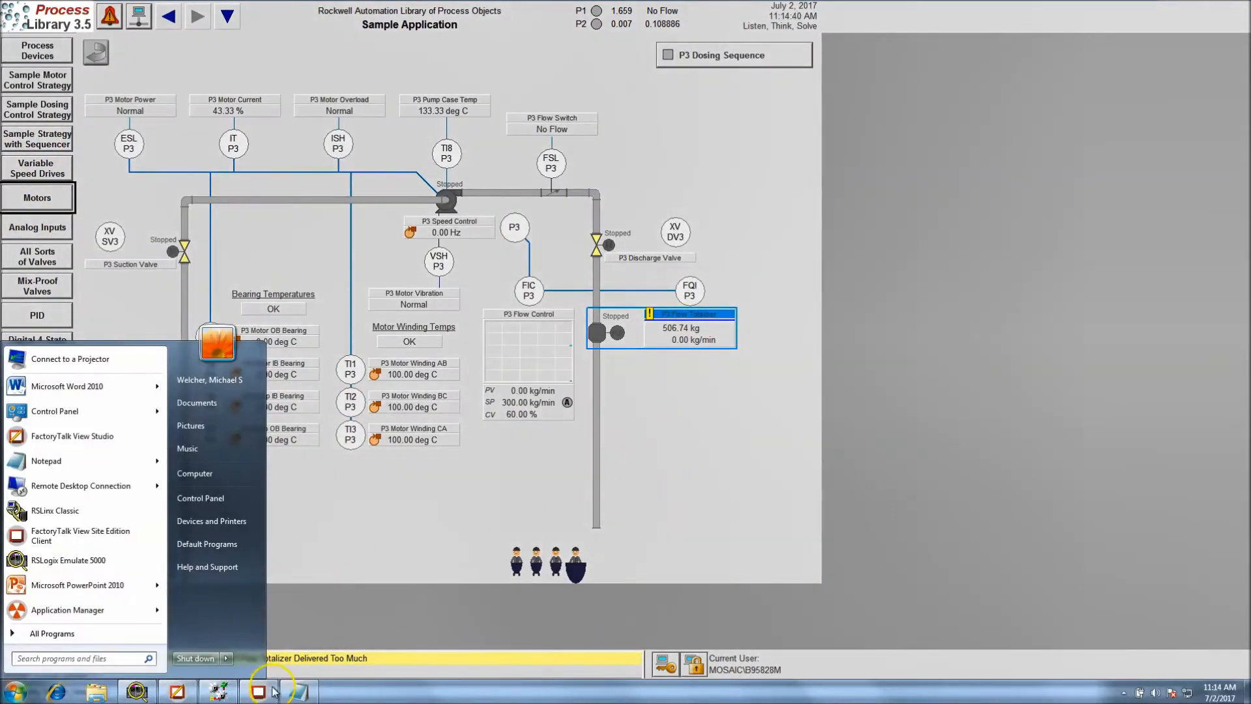
{"action": "left_click", "coordinate": [176, 691]}
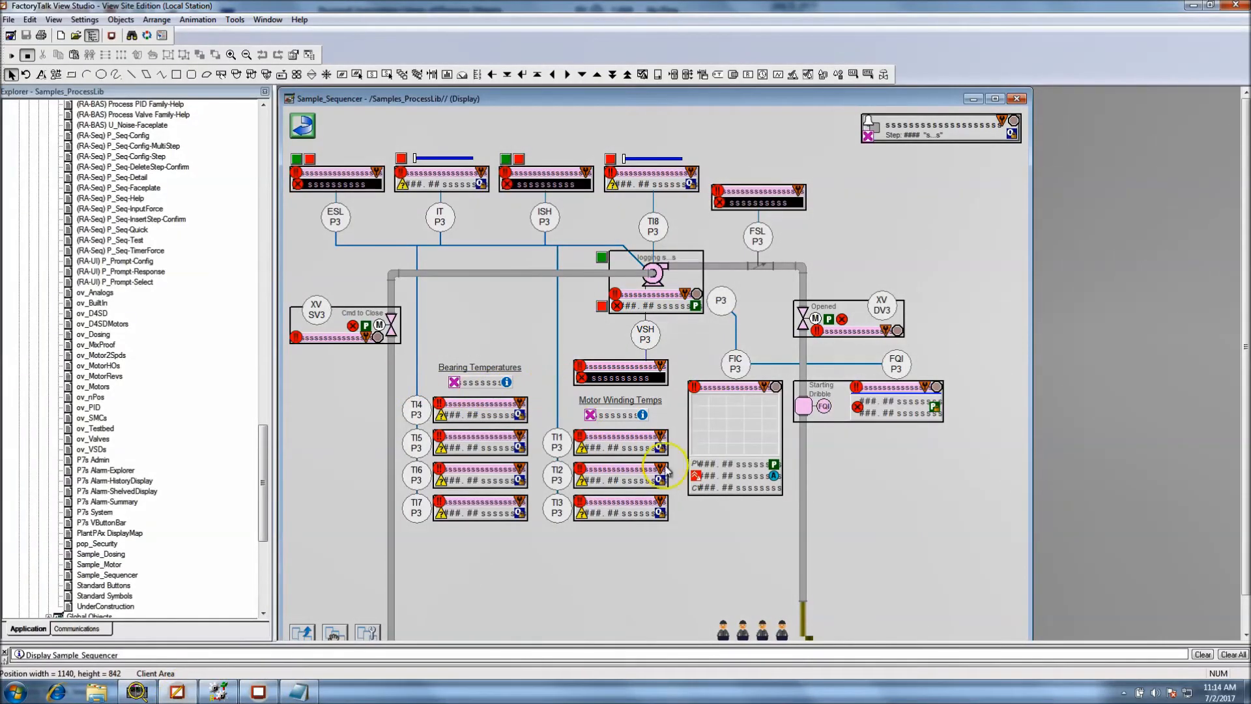
{"action": "left_click", "coordinate": [665, 286]}
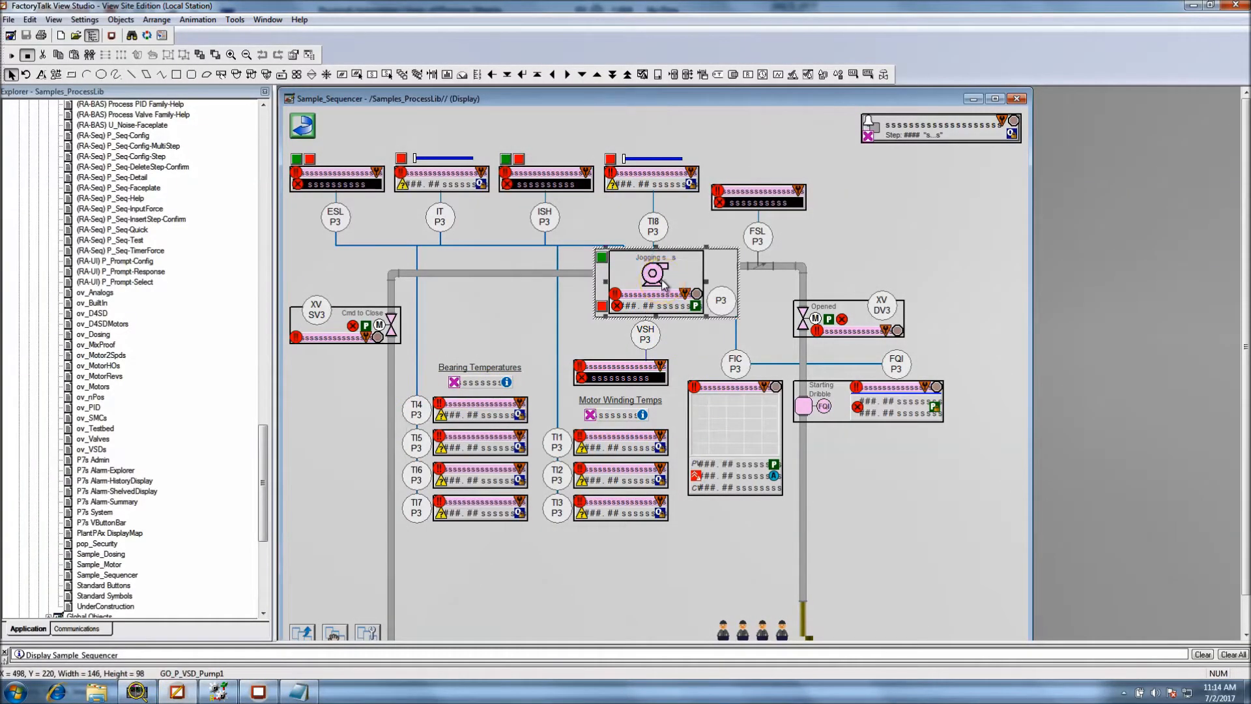
{"action": "right_click", "coordinate": [662, 280]}
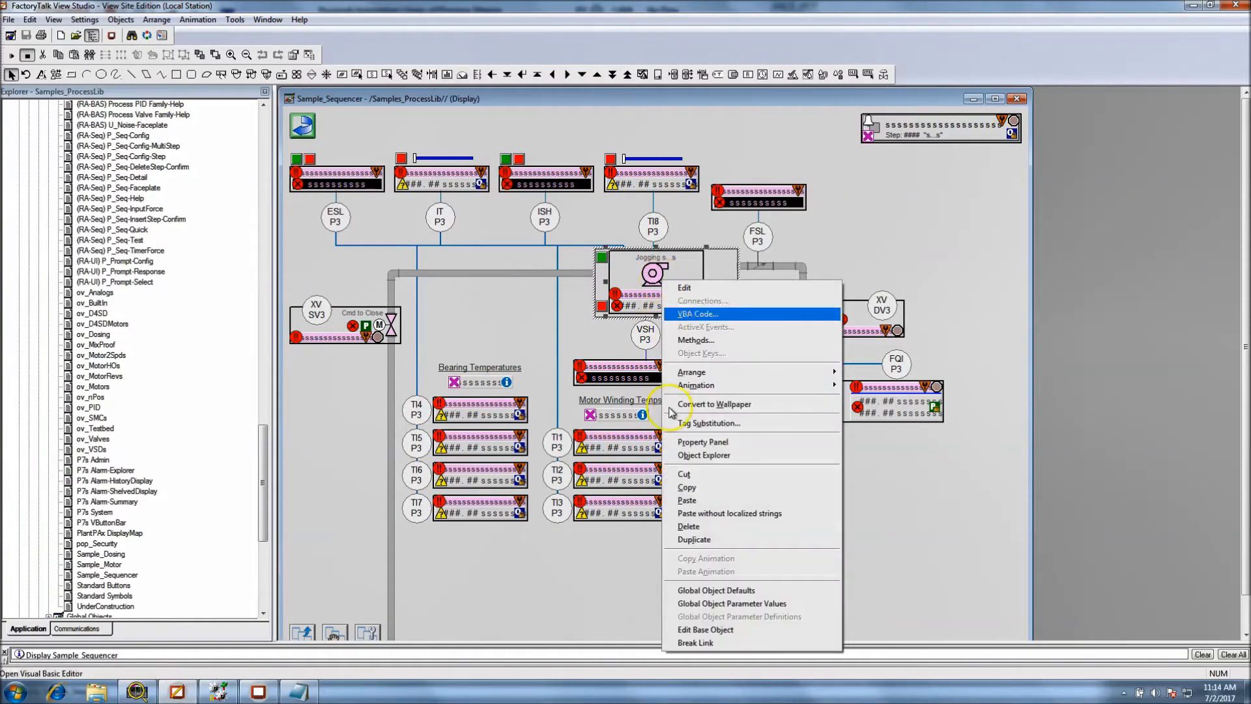
{"action": "left_click", "coordinate": [719, 604]}
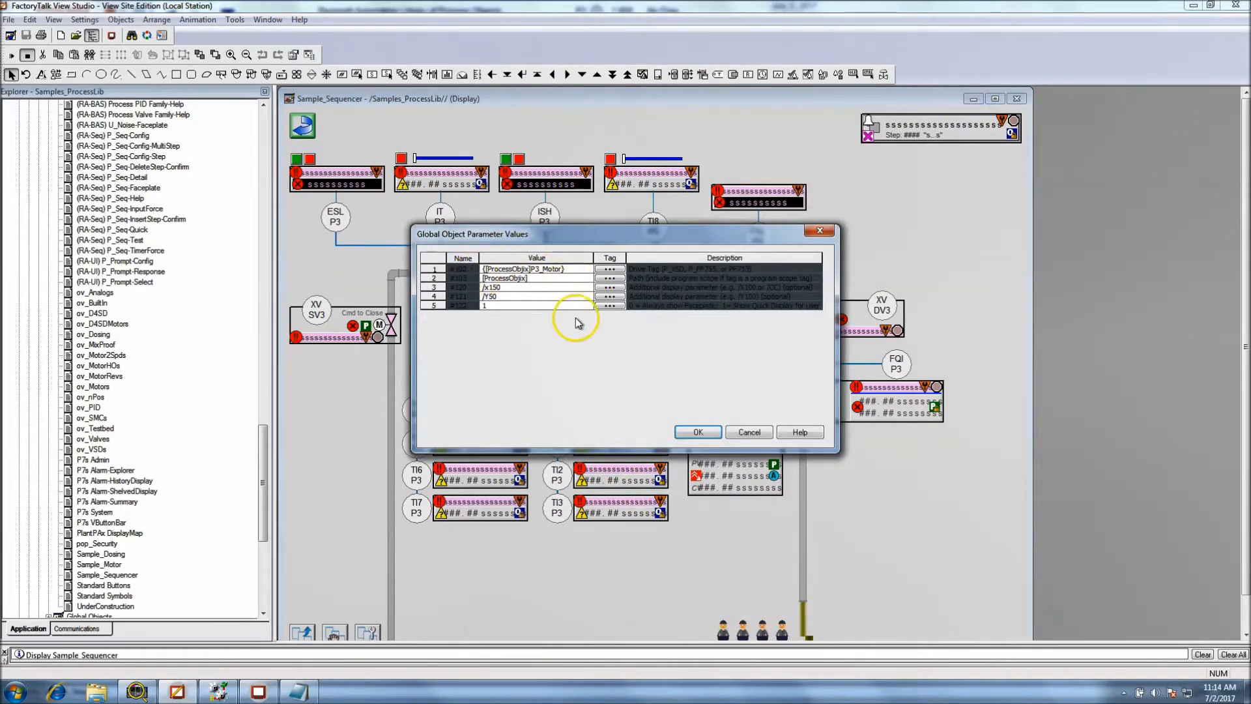
{"action": "left_click", "coordinate": [611, 270]}
{"action": "key", "text": "Escape"}
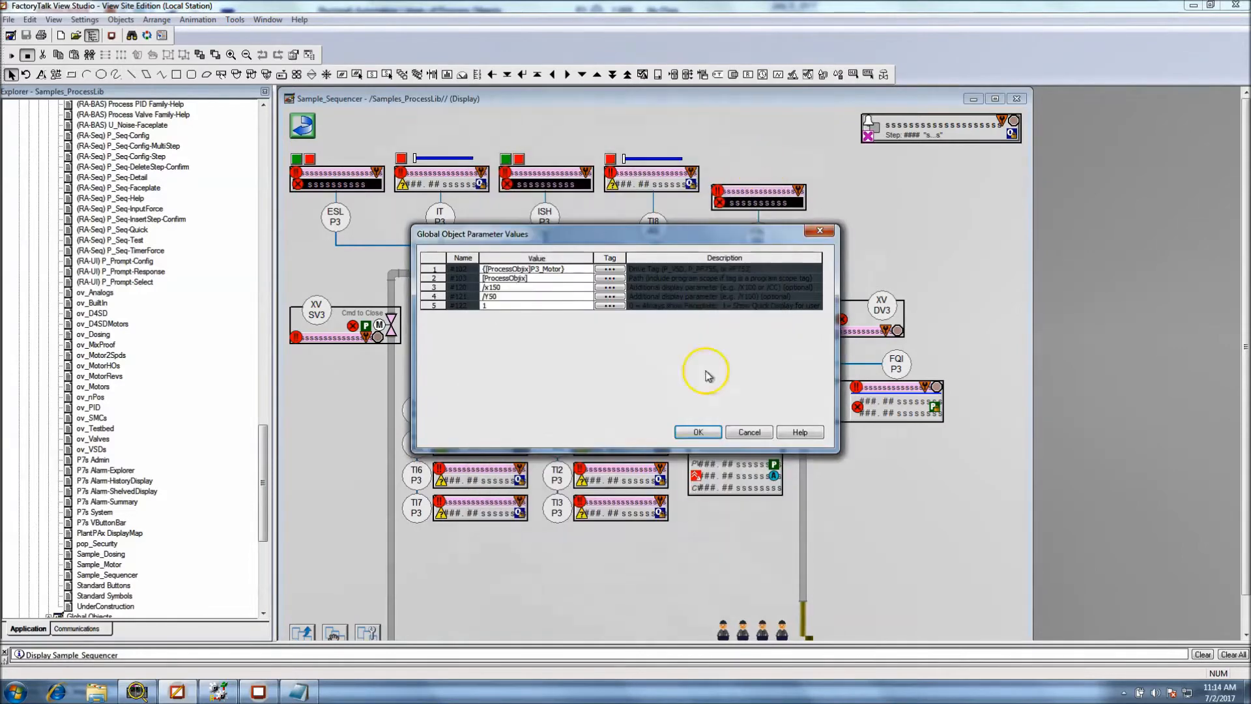
{"action": "left_click", "coordinate": [748, 433]}
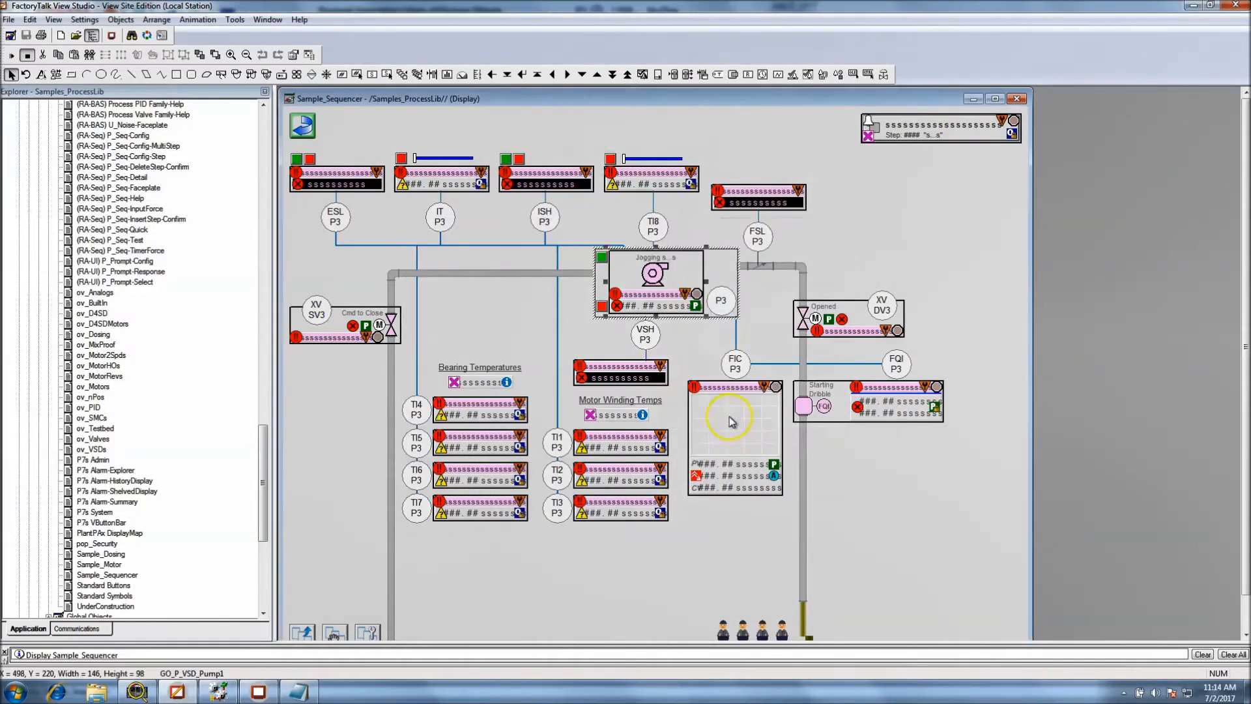
Open the P3 pump's base object, locate (RA-BAS) P_VSD Graphics Library among the Global Objects, and close the library
{"action": "right_click", "coordinate": [657, 301]}
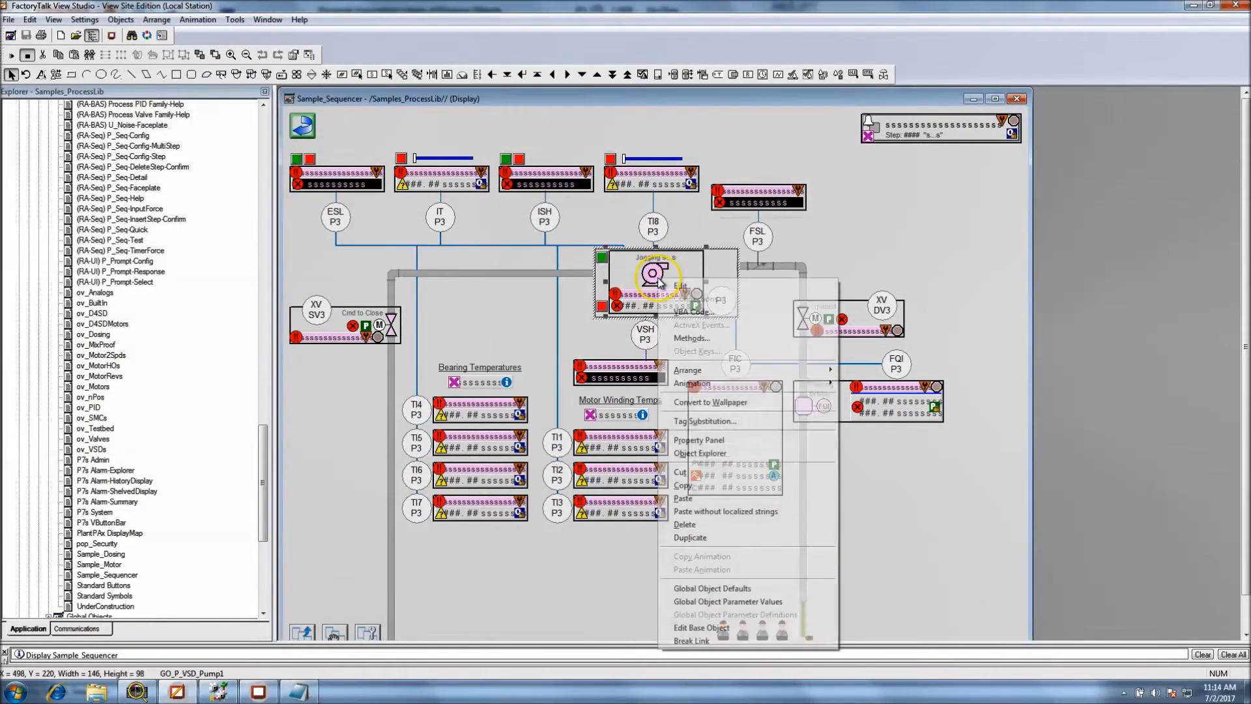
{"action": "left_click", "coordinate": [683, 629]}
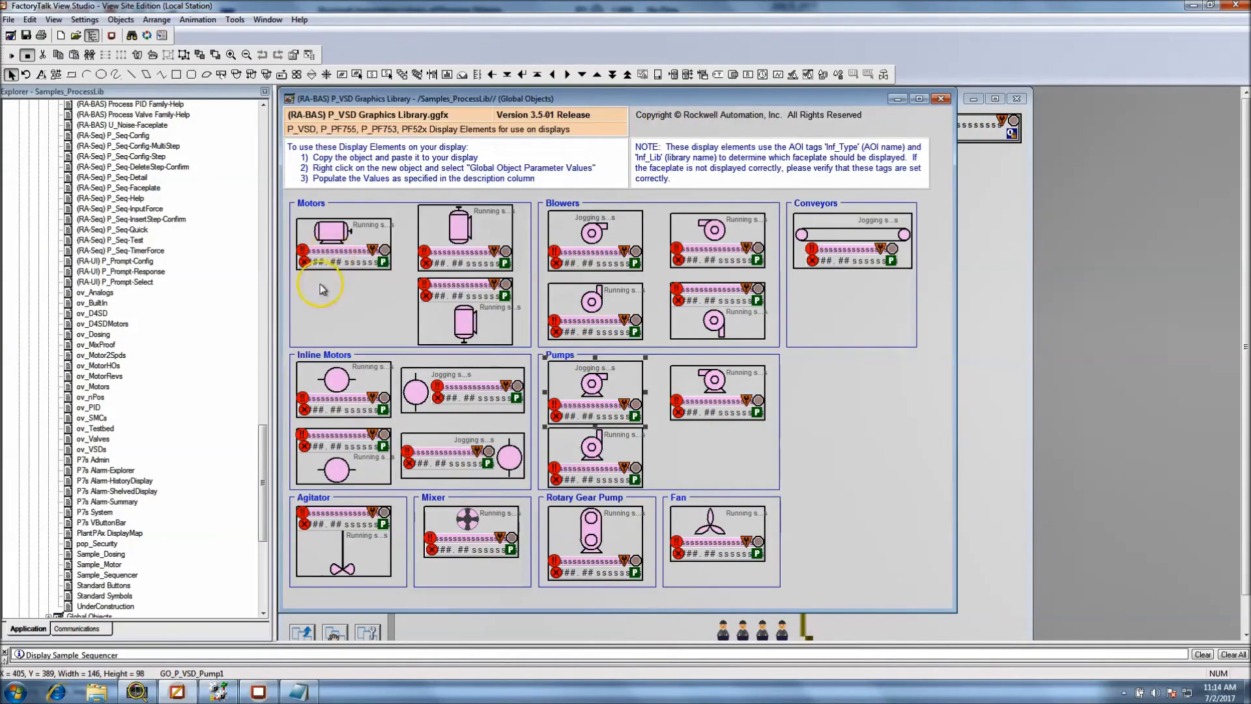
{"action": "left_click_drag", "start_coordinate": [264, 452], "coordinate": [264, 518]}
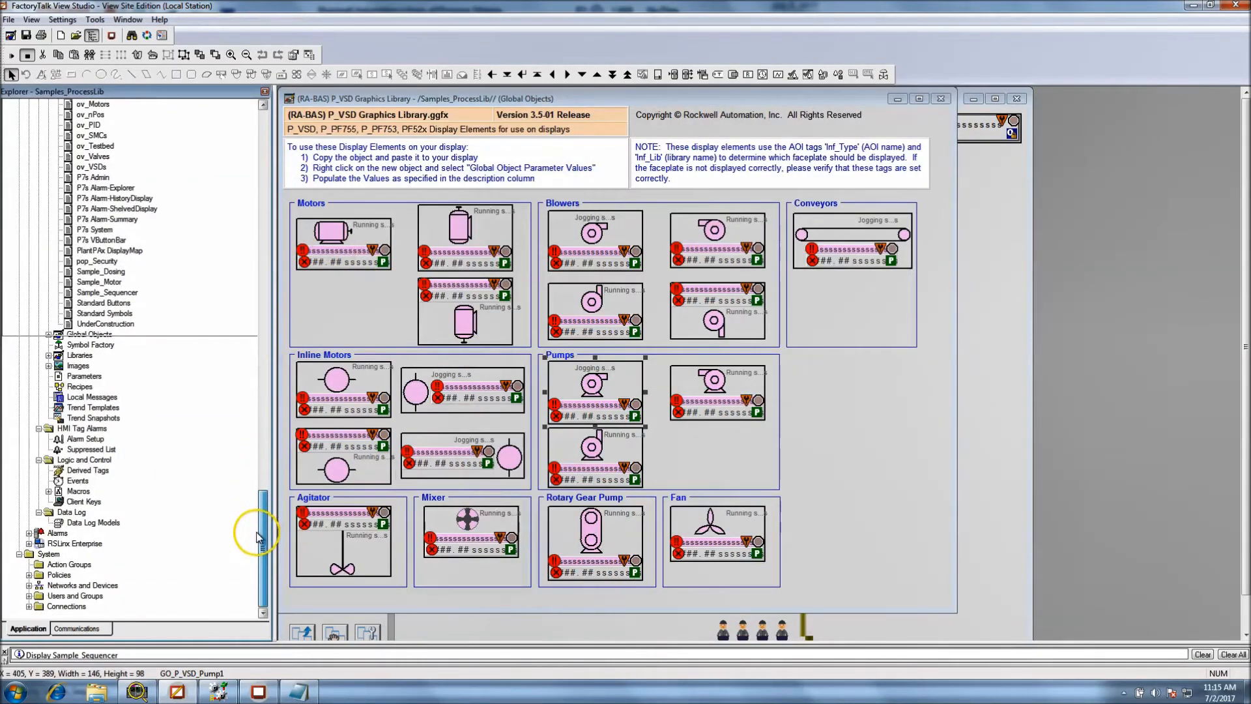
{"action": "left_click", "coordinate": [49, 334]}
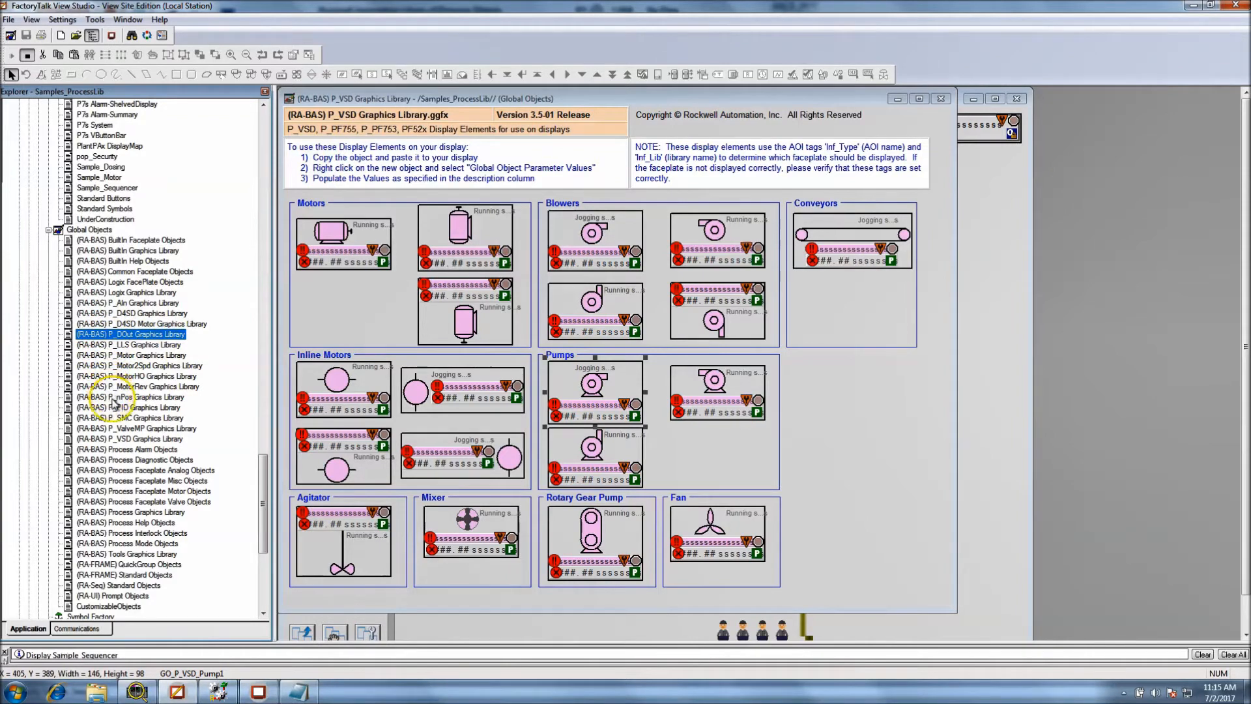
{"action": "left_click", "coordinate": [141, 440]}
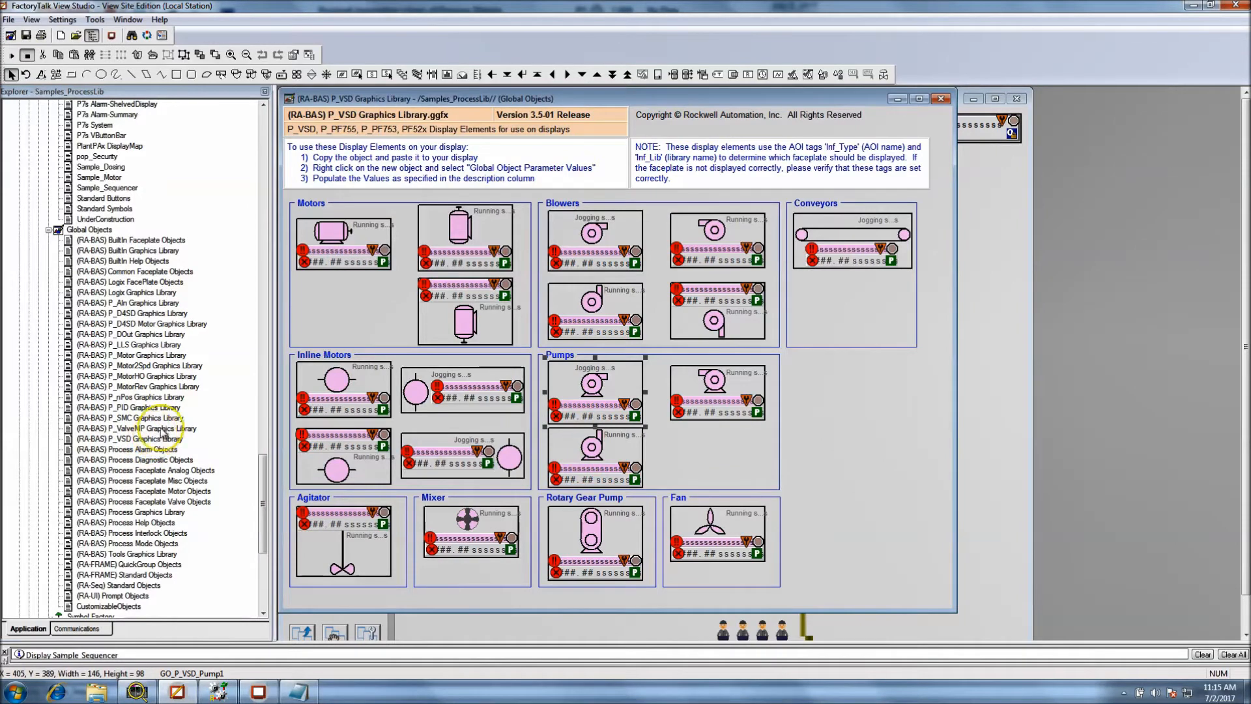
{"action": "left_click", "coordinate": [940, 99]}
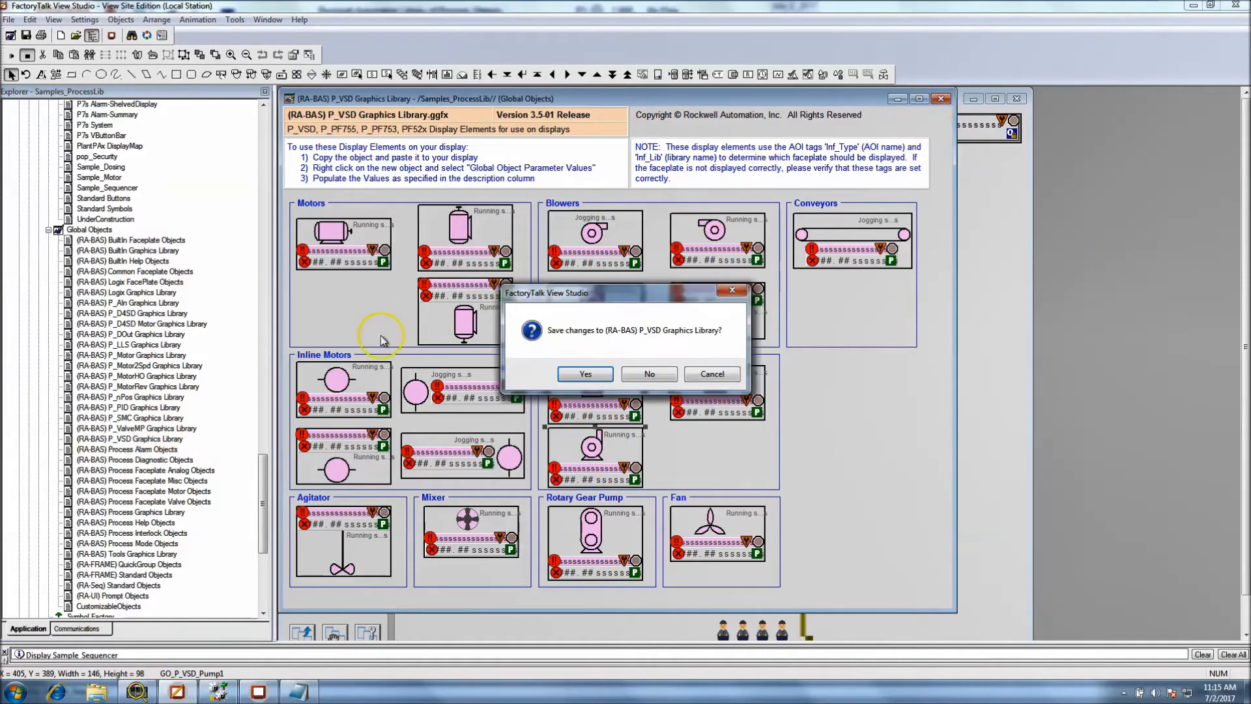
{"action": "left_click", "coordinate": [611, 379]}
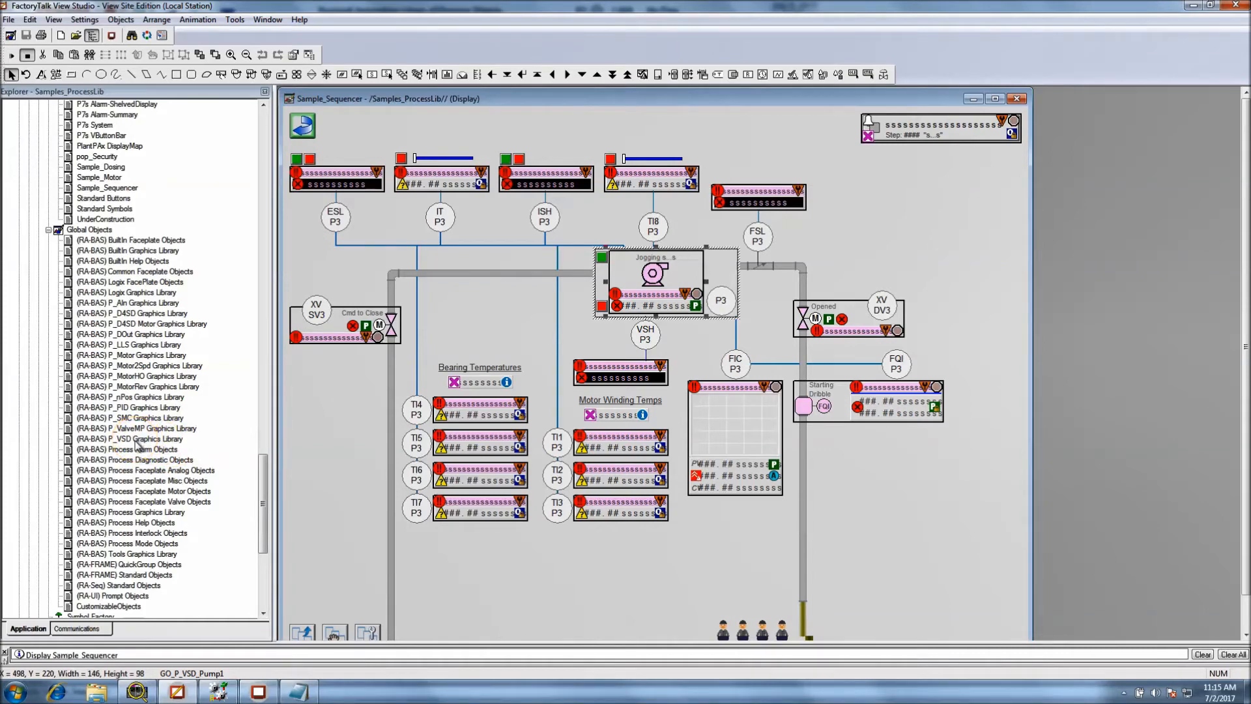
Reopen (RA-BAS) P_VSD Graphics Library from Global Objects and inspect the ellipse properties inside the first pump, cancelling without changes
{"action": "left_click", "coordinate": [136, 462]}
{"action": "double_click", "coordinate": [128, 440]}
{"action": "left_click", "coordinate": [605, 385]}
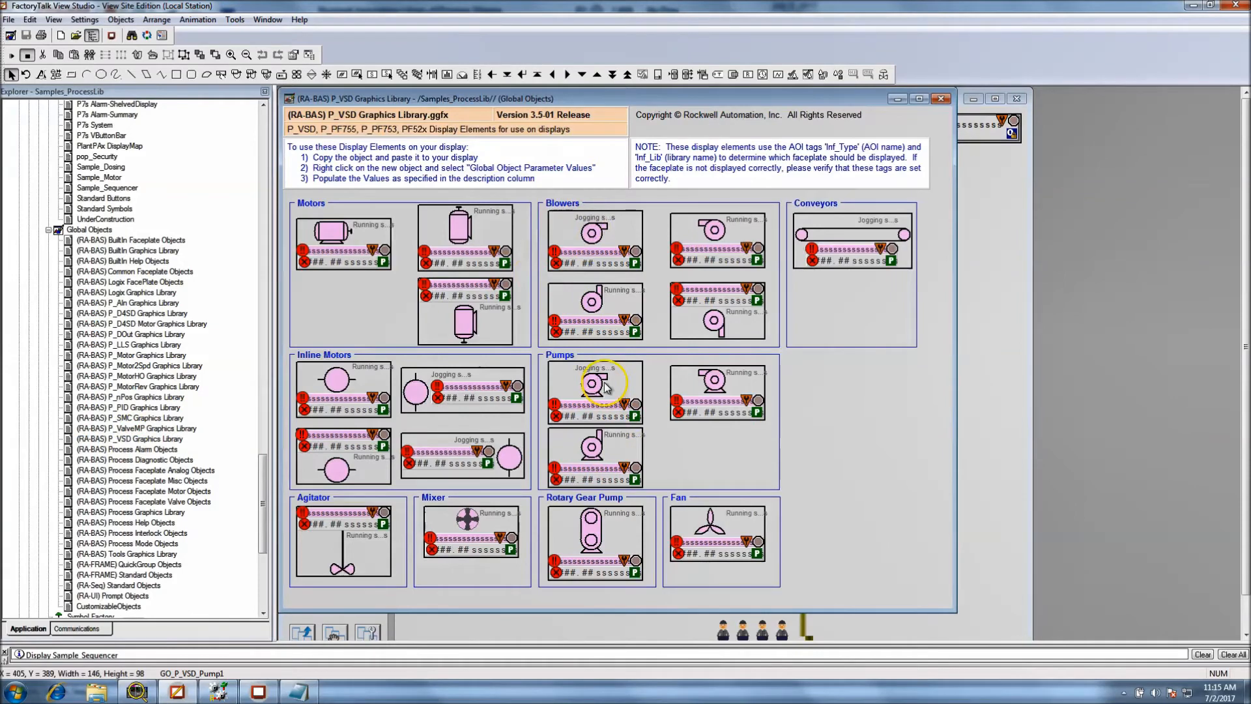
{"action": "double_click", "coordinate": [594, 390]}
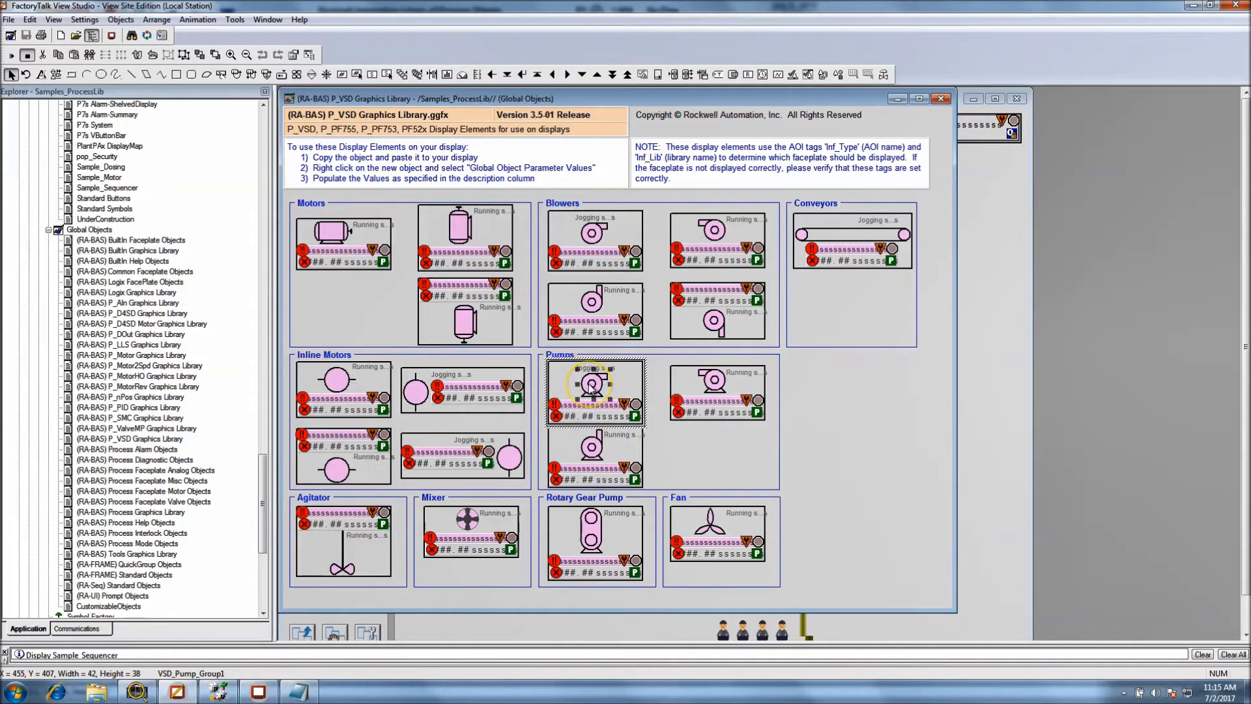
{"action": "double_click", "coordinate": [590, 385]}
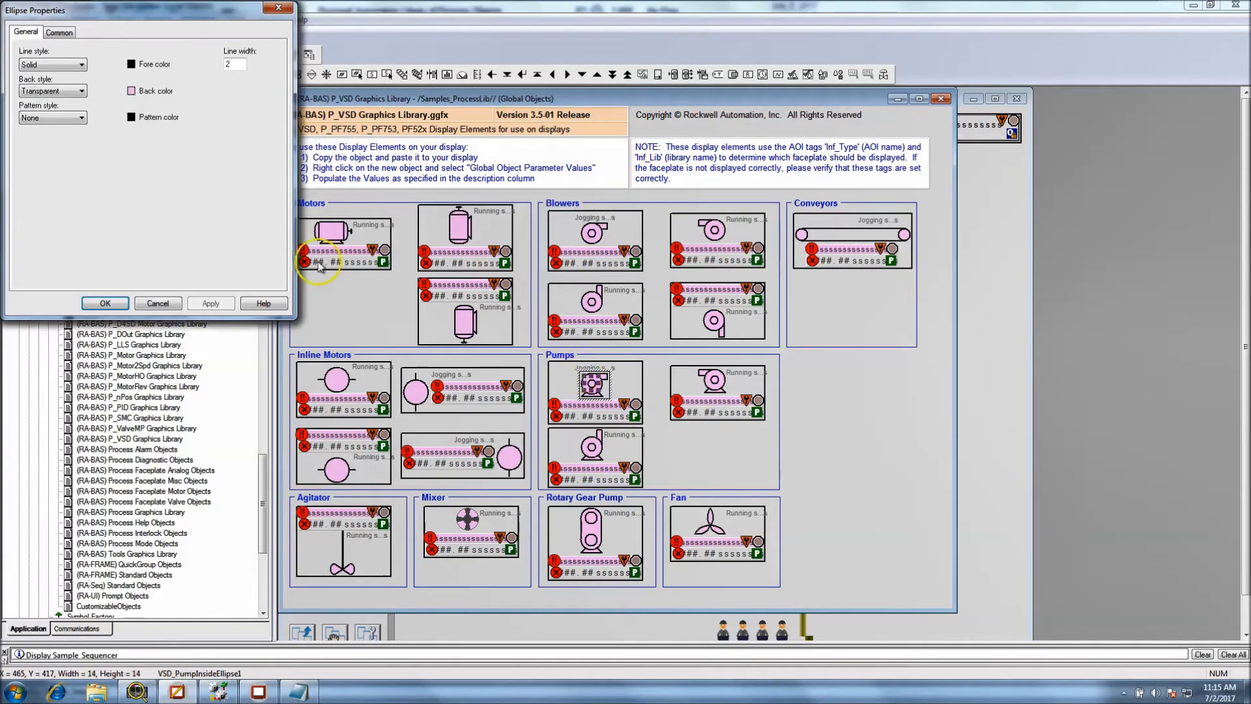
{"action": "left_click", "coordinate": [158, 303]}
Review the tags and expressions used by the first pump's button group through Tag Substitution, and close it without replacing anything
{"action": "left_click", "coordinate": [597, 378]}
{"action": "left_click", "coordinate": [631, 395]}
{"action": "right_click", "coordinate": [630, 389]}
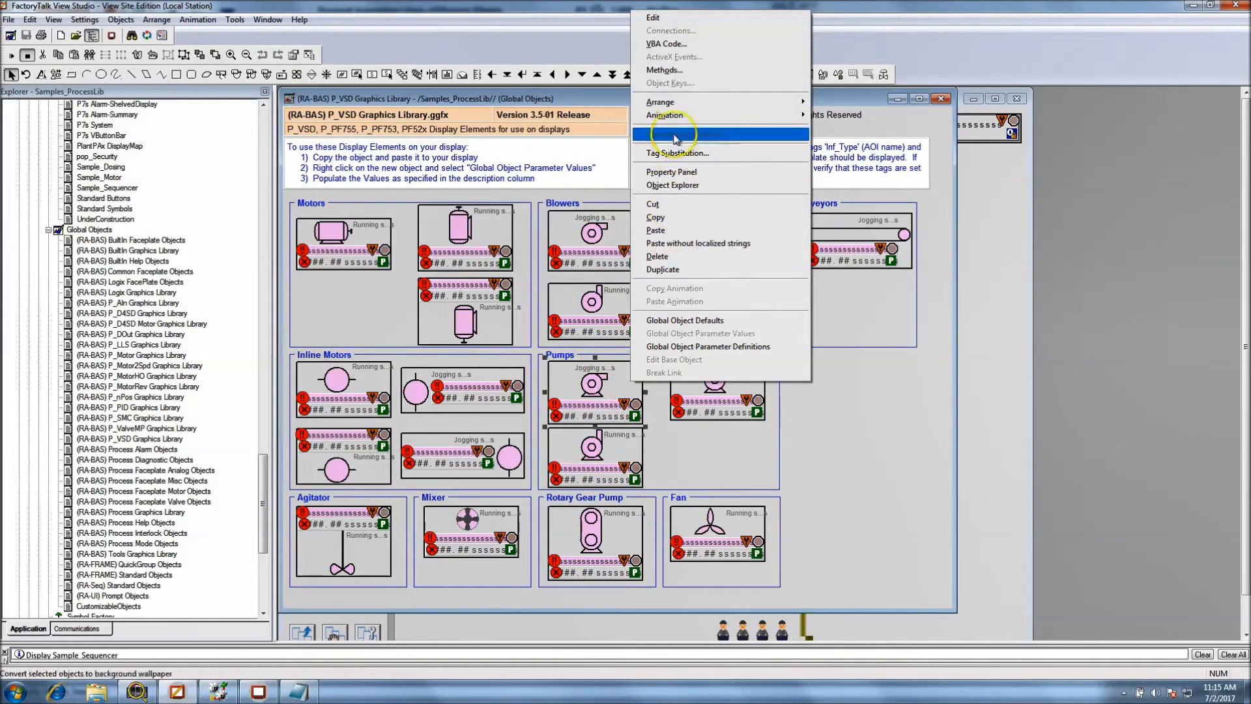
{"action": "mouse_move", "coordinate": [687, 117]}
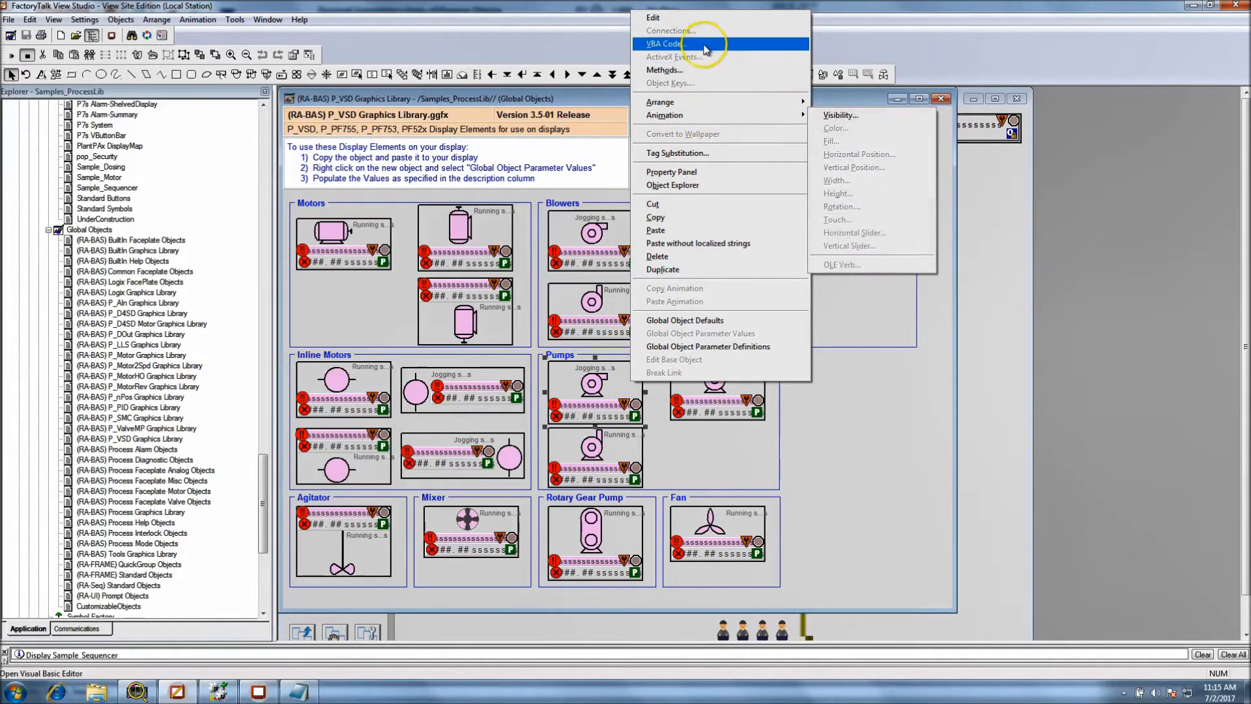
{"action": "left_click", "coordinate": [782, 18]}
{"action": "right_click", "coordinate": [621, 389]}
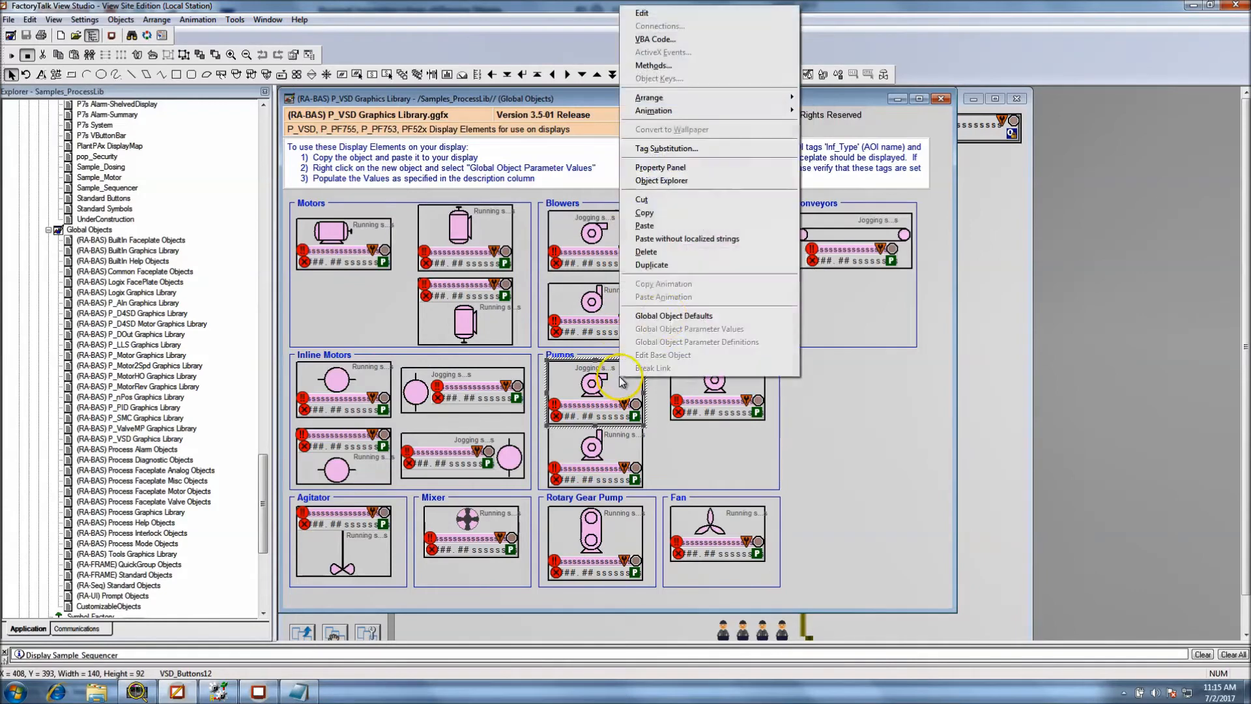
{"action": "mouse_move", "coordinate": [726, 118]}
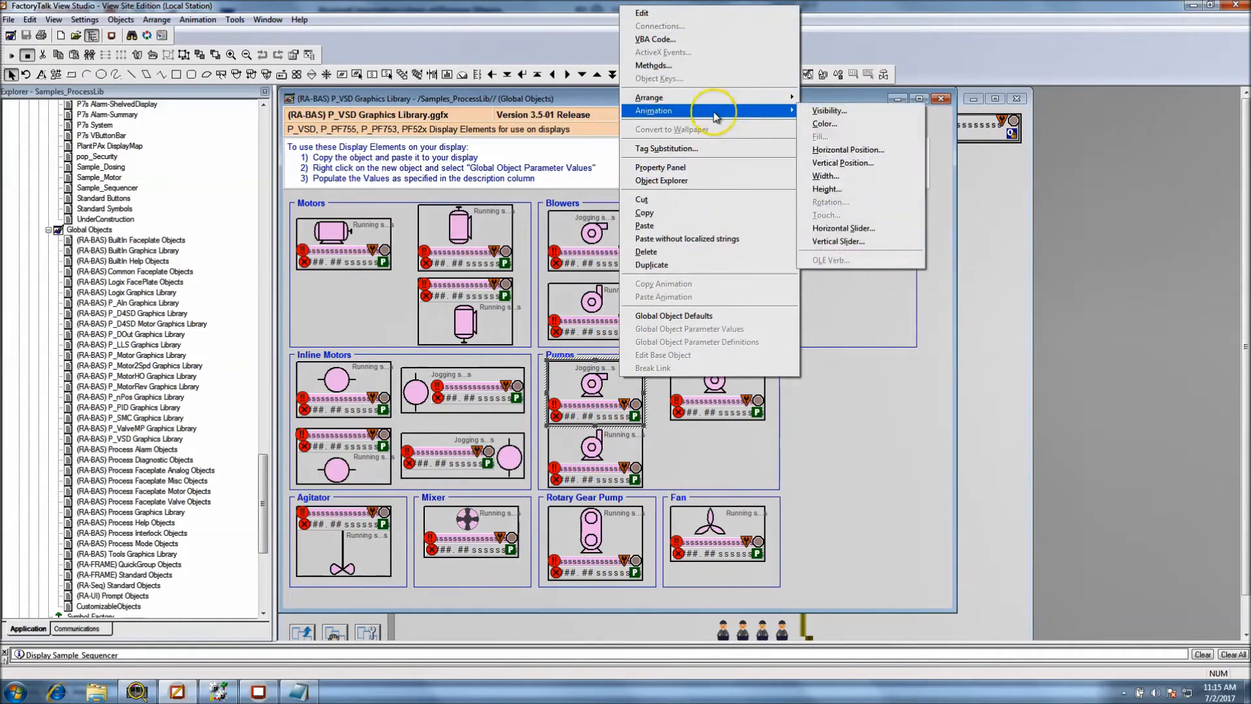
{"action": "left_click", "coordinate": [694, 151]}
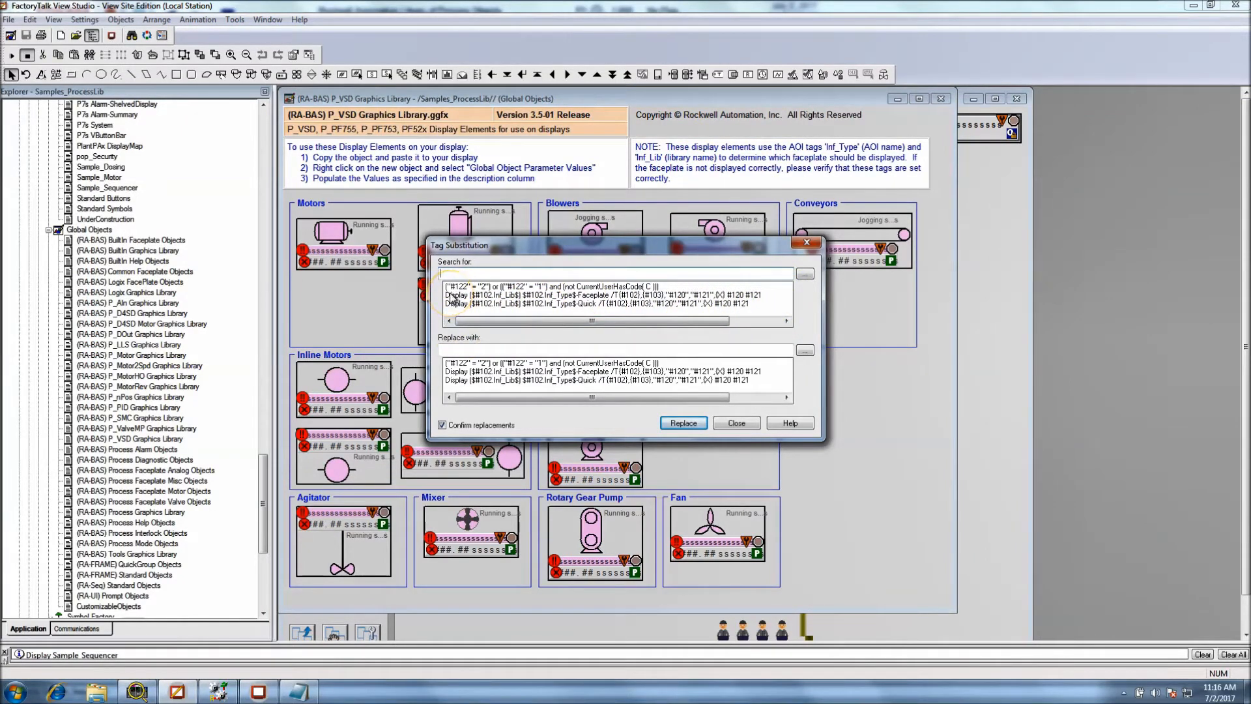
{"action": "left_click", "coordinate": [745, 425]}
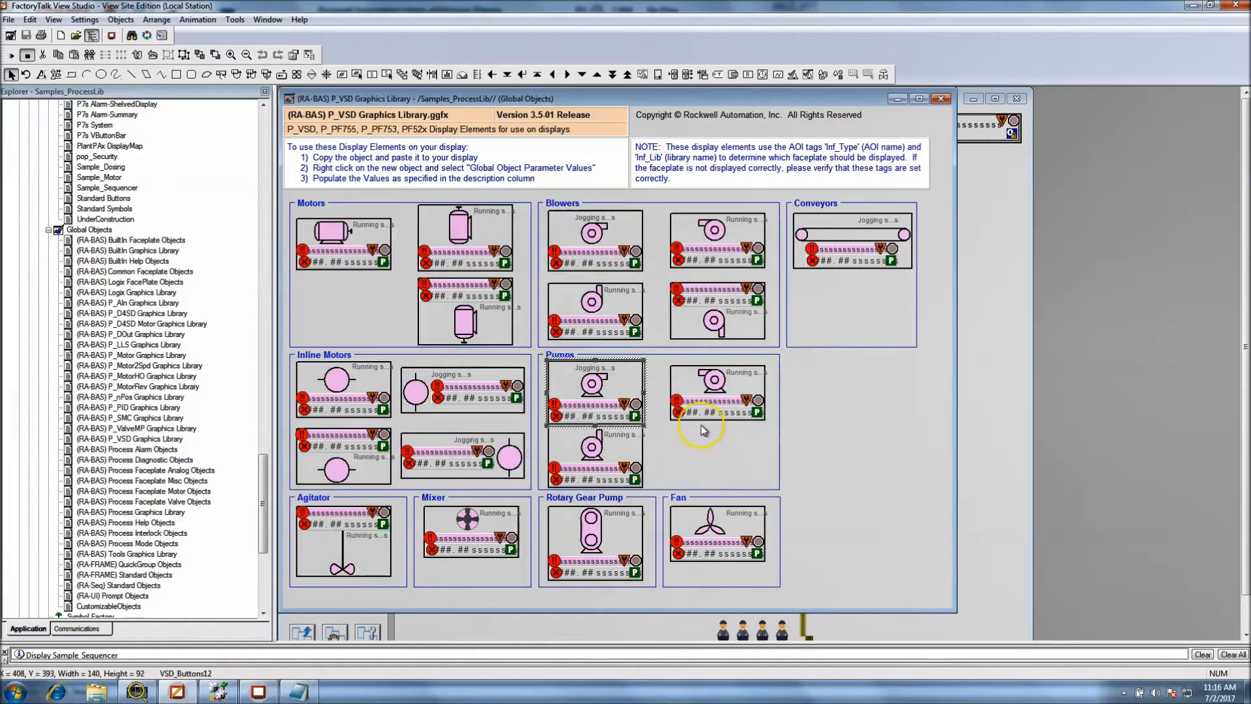
Examine the visibility animation expression of the first pump's faceplate button, close it, and go back to the pump group
{"action": "right_click", "coordinate": [593, 410]}
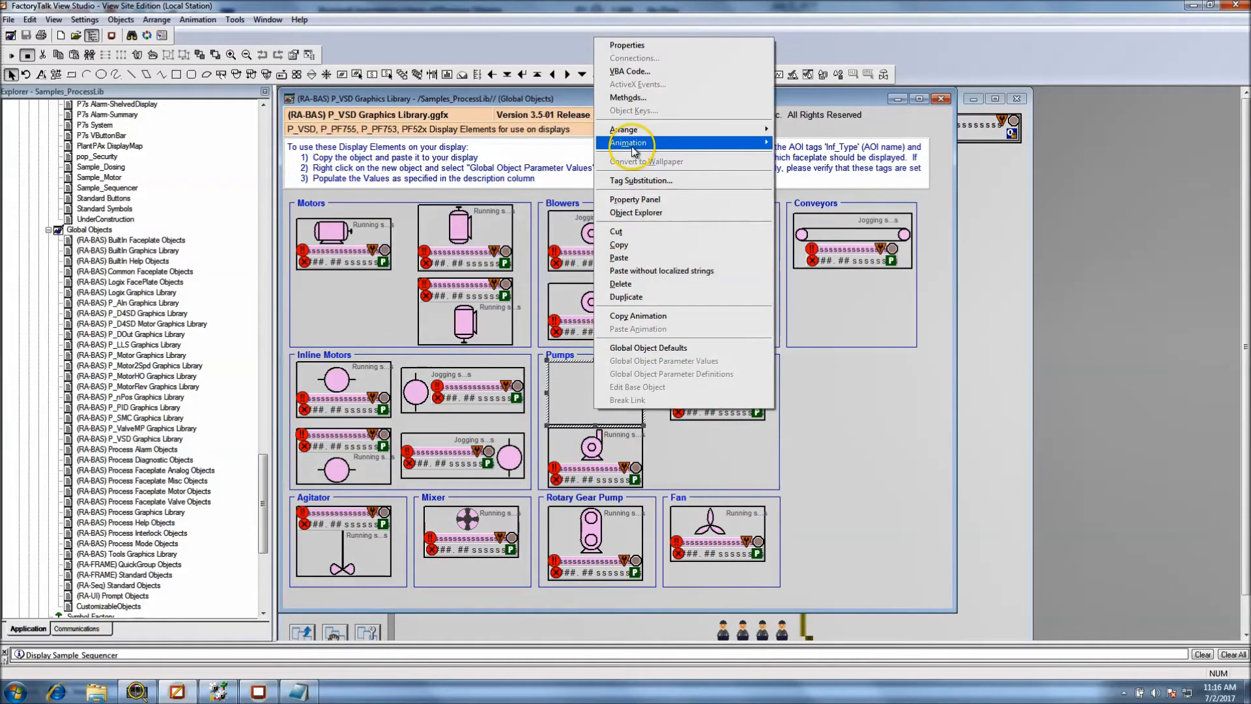
{"action": "mouse_move", "coordinate": [664, 142]}
{"action": "left_click", "coordinate": [808, 138]}
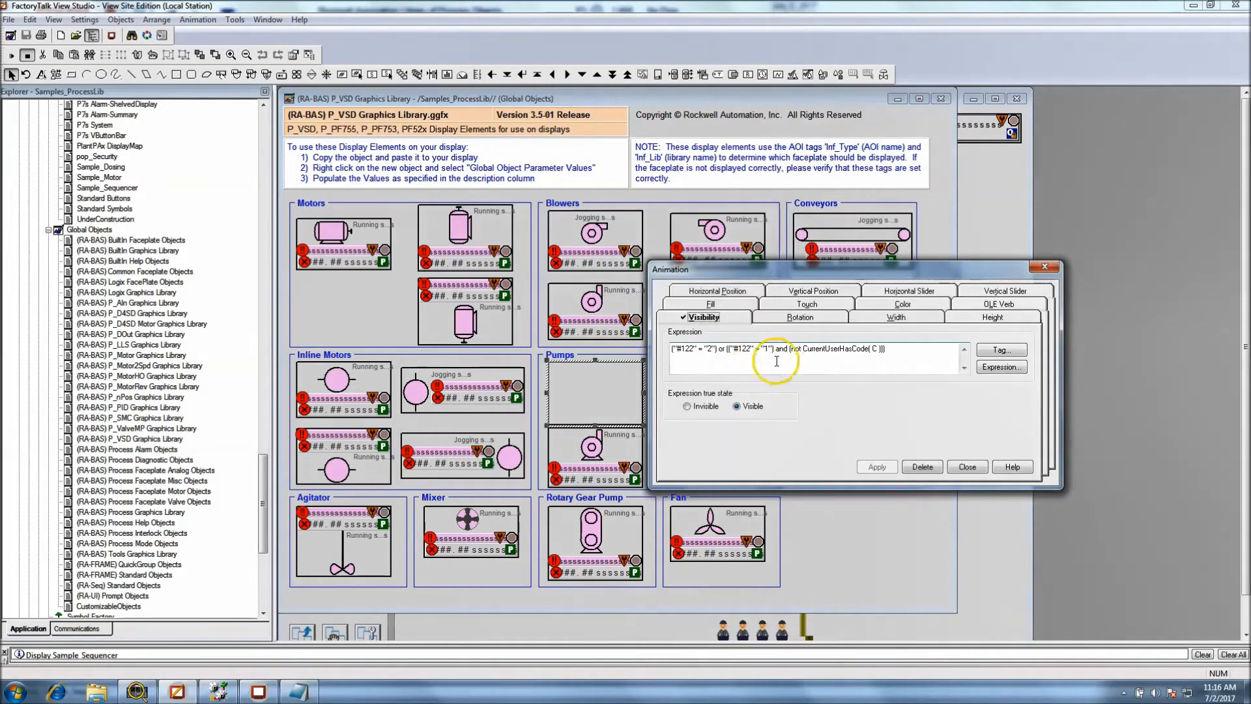
{"action": "left_click_drag", "start_coordinate": [909, 349], "coordinate": [671, 349]}
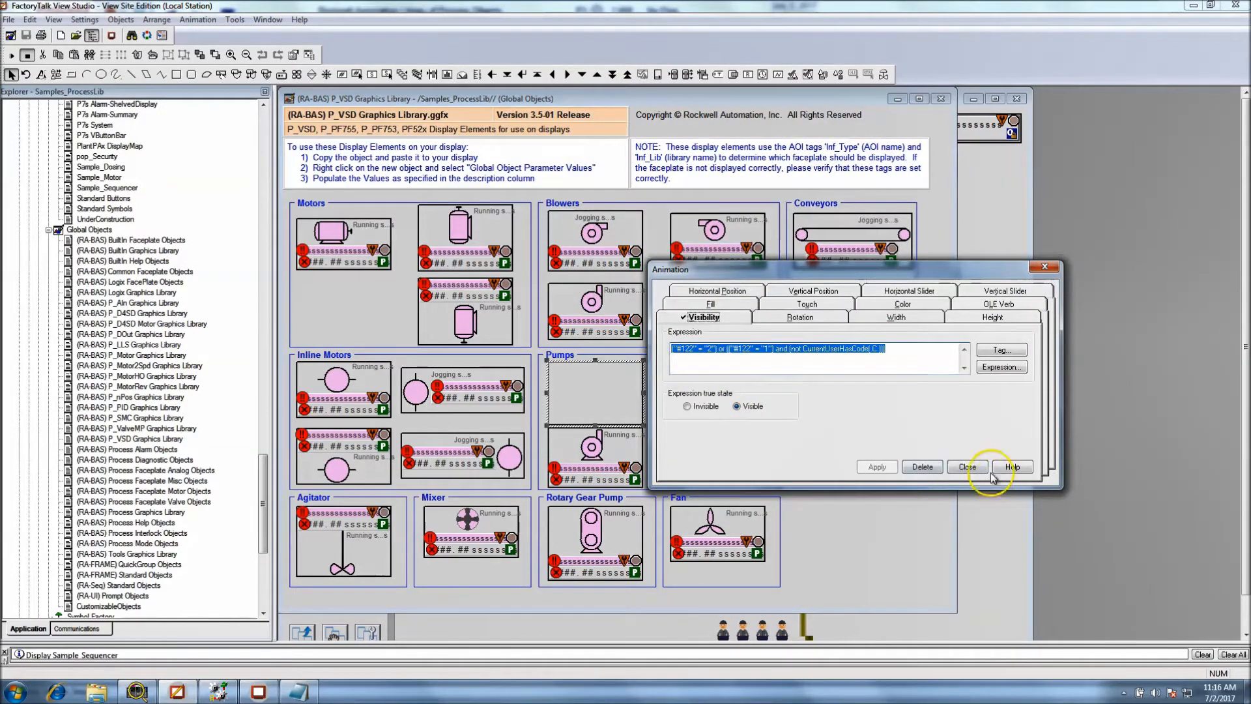
{"action": "left_click", "coordinate": [967, 467]}
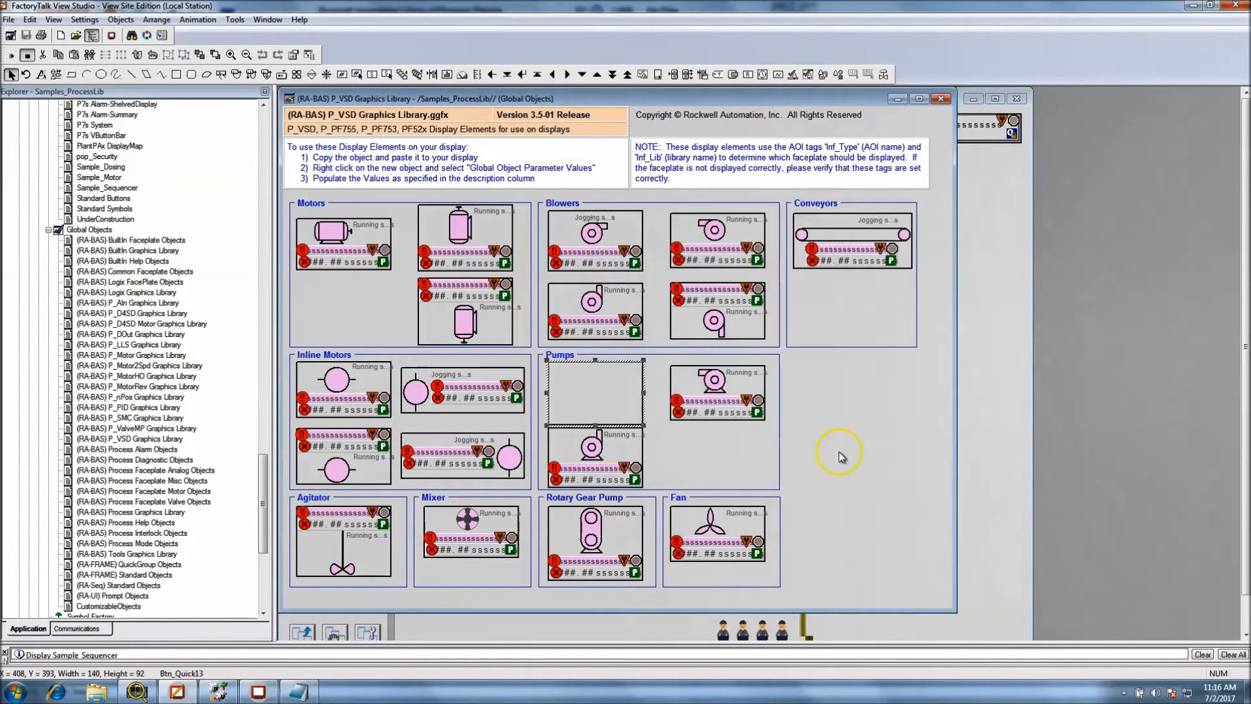
{"action": "left_click", "coordinate": [634, 391]}
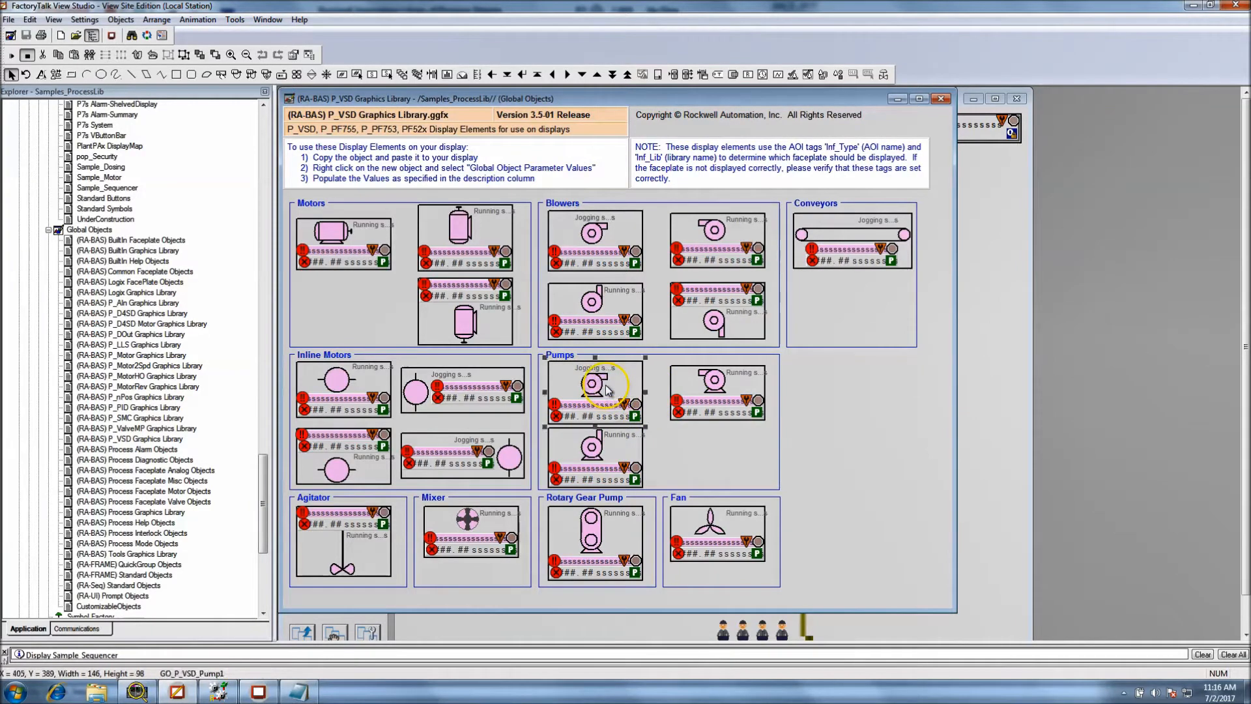
{"action": "double_click", "coordinate": [600, 380]}
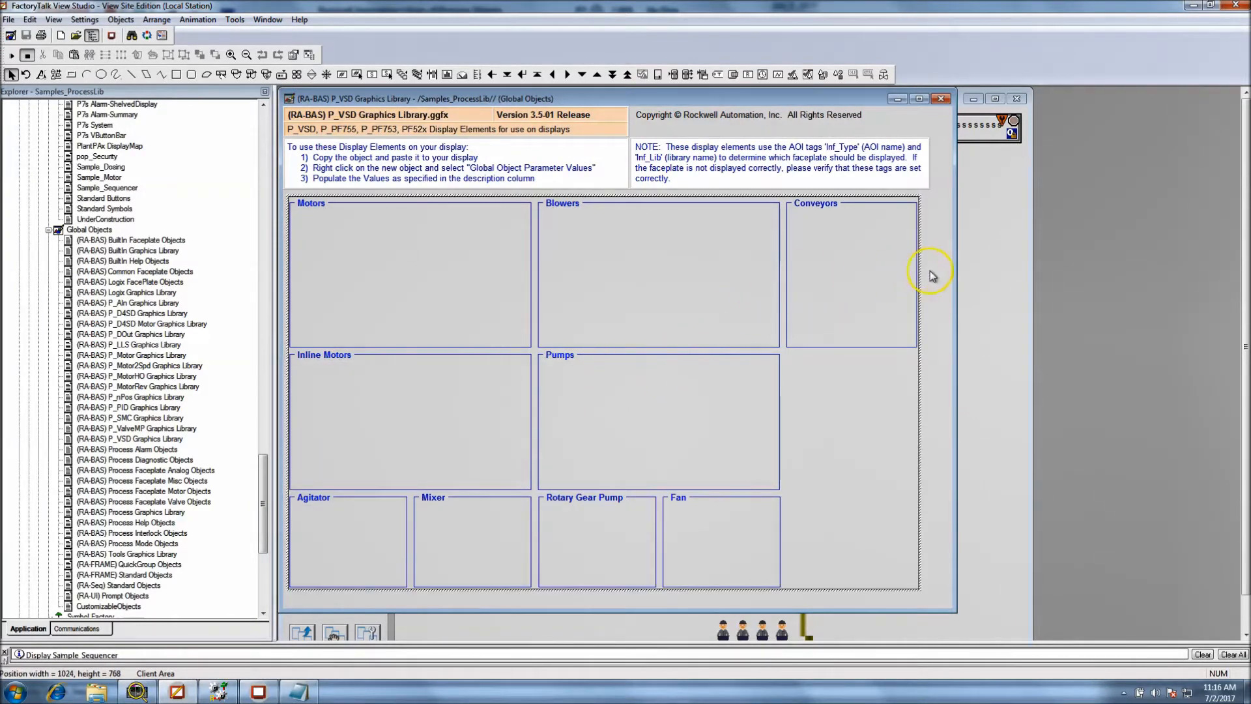
Enter the first pump's group, open the properties of its Jogging status text indicator, and cancel without changes
{"action": "left_click", "coordinate": [930, 271]}
{"action": "left_click", "coordinate": [603, 385]}
{"action": "right_click", "coordinate": [598, 385]}
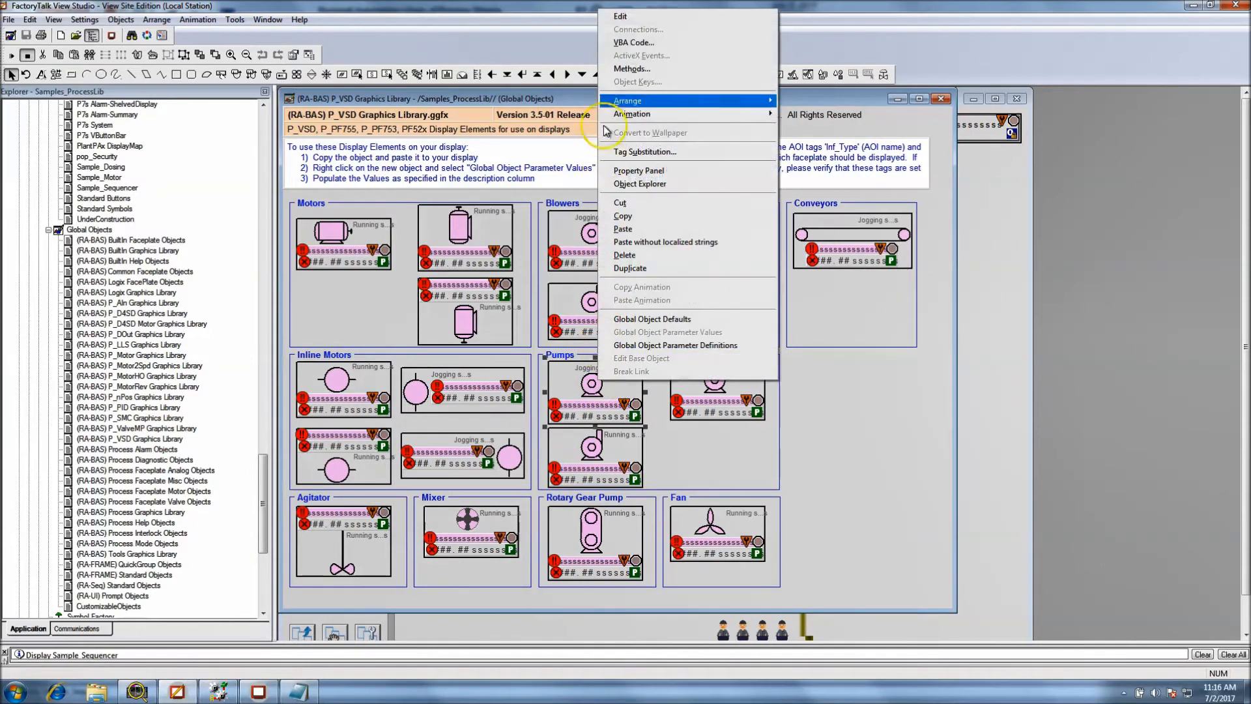
{"action": "left_click", "coordinate": [625, 17]}
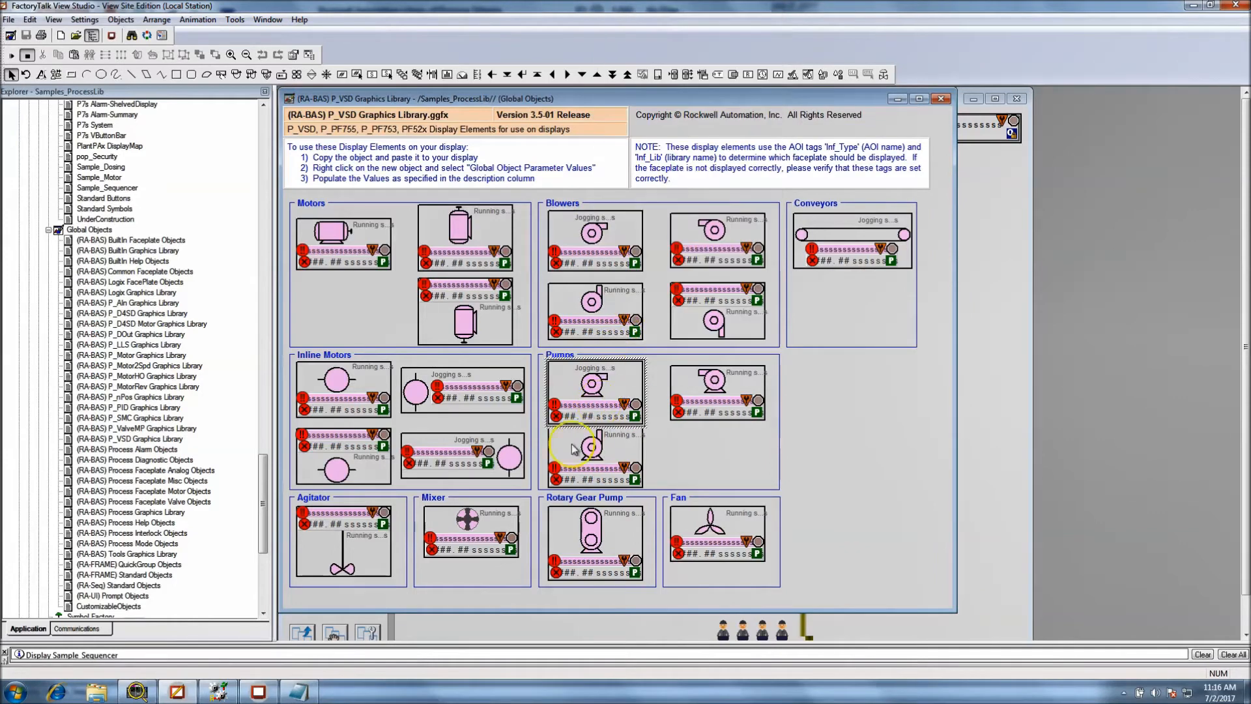
{"action": "left_click", "coordinate": [582, 370]}
{"action": "key", "text": "Num_Lock"}
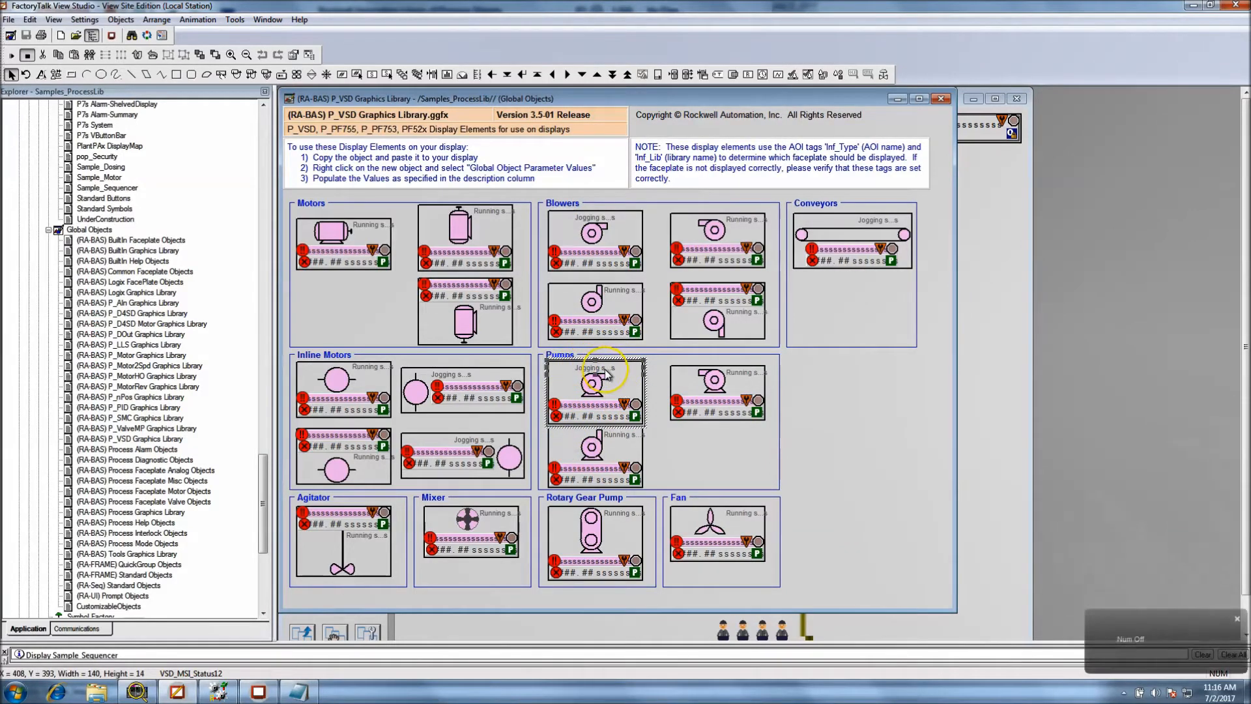
{"action": "double_click", "coordinate": [606, 373]}
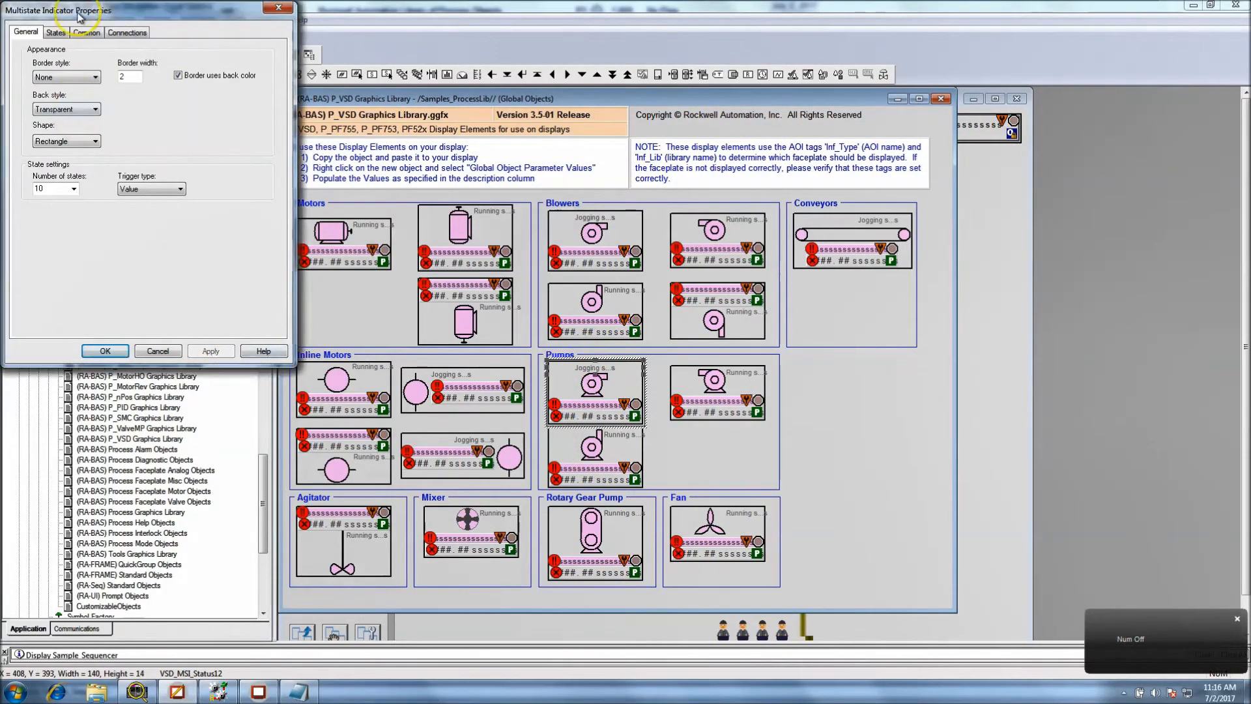
{"action": "left_click_drag", "start_coordinate": [81, 9], "coordinate": [813, 181]}
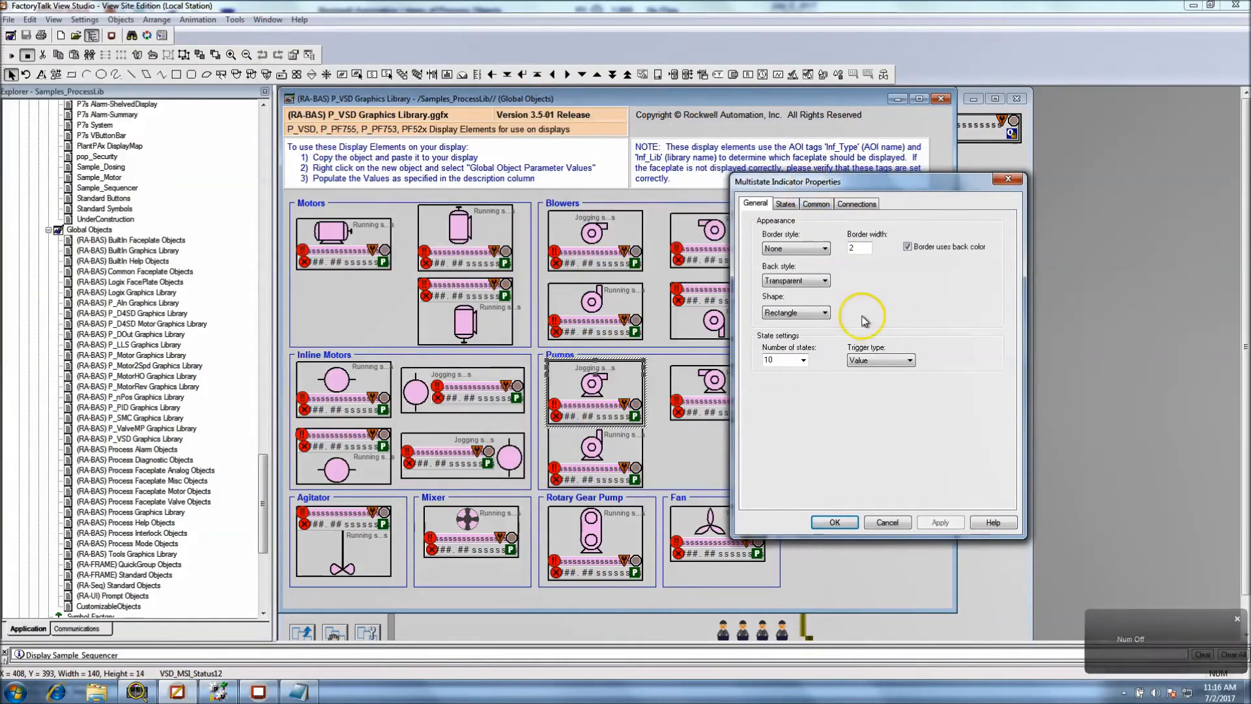
{"action": "left_click", "coordinate": [895, 524]}
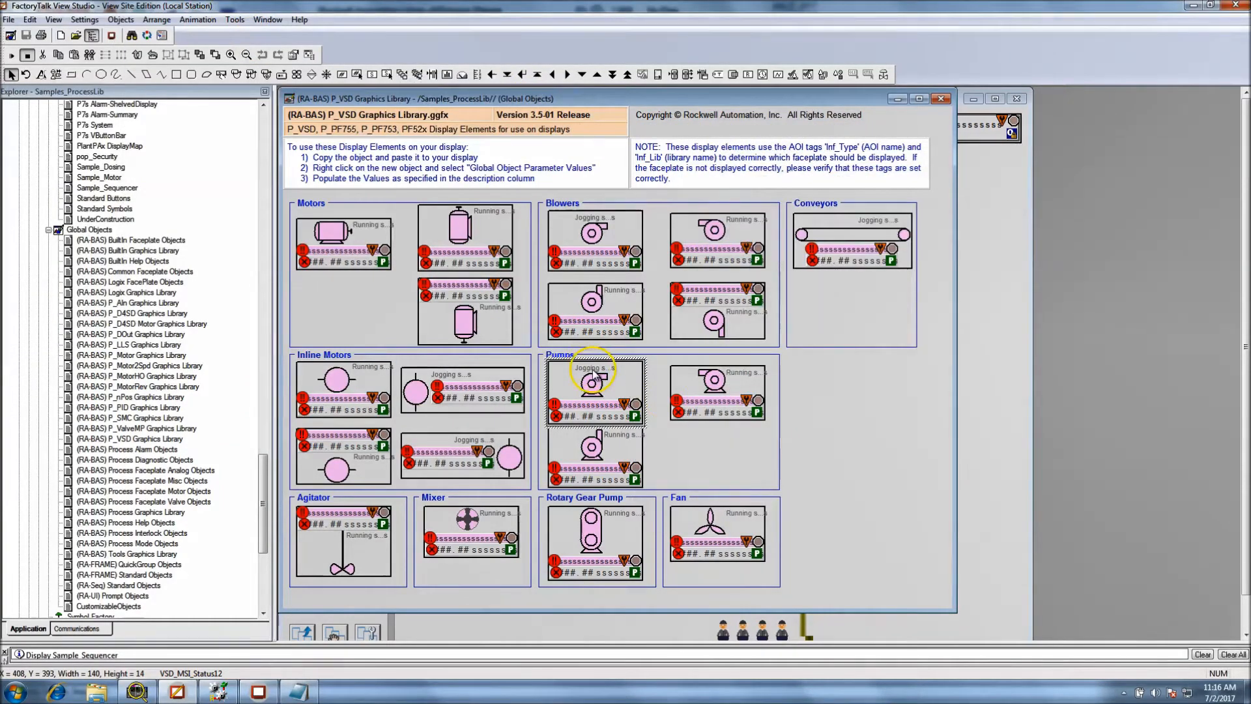
Reopen the first pump's status text indicator properties and examine the state captions, especially the #102.Cfg_RevText variable in State5
{"action": "double_click", "coordinate": [594, 377]}
{"action": "left_click_drag", "start_coordinate": [81, 9], "coordinate": [858, 233]}
{"action": "left_click", "coordinate": [830, 250]}
{"action": "left_click", "coordinate": [814, 296]}
{"action": "left_click", "coordinate": [813, 307]}
{"action": "left_click", "coordinate": [812, 317]}
{"action": "left_click", "coordinate": [809, 324]}
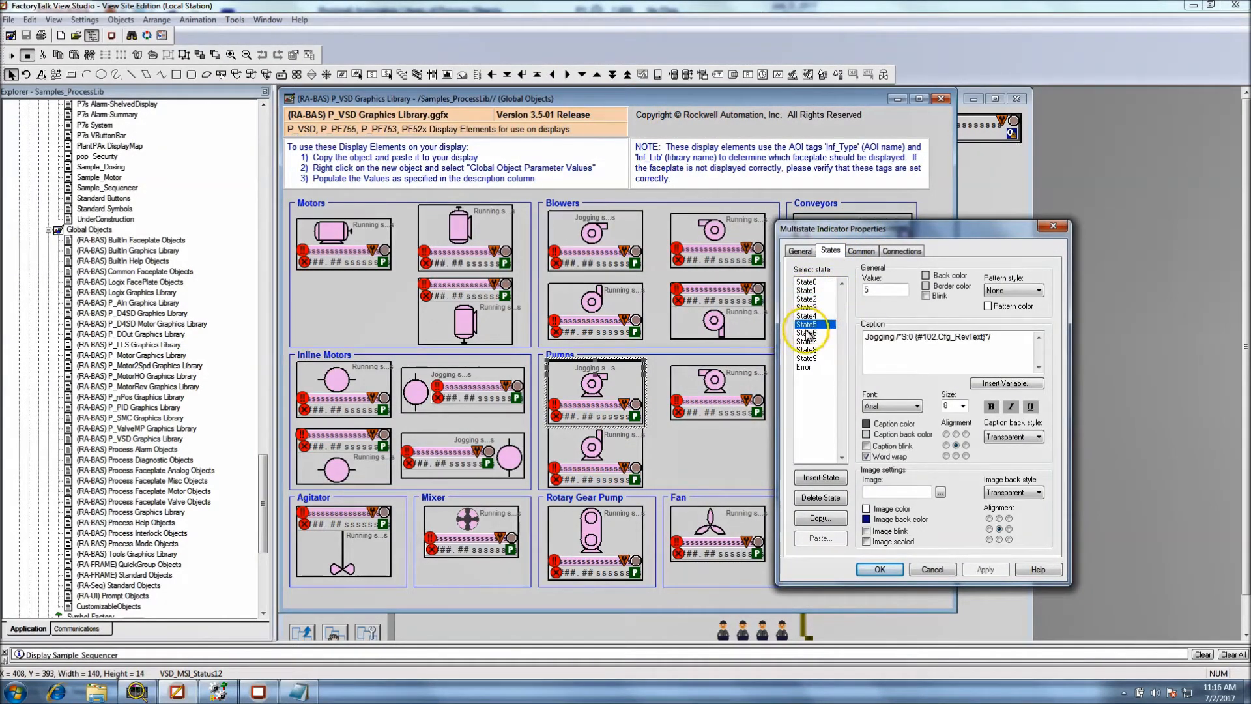
{"action": "left_click_drag", "start_coordinate": [938, 338], "coordinate": [924, 337]}
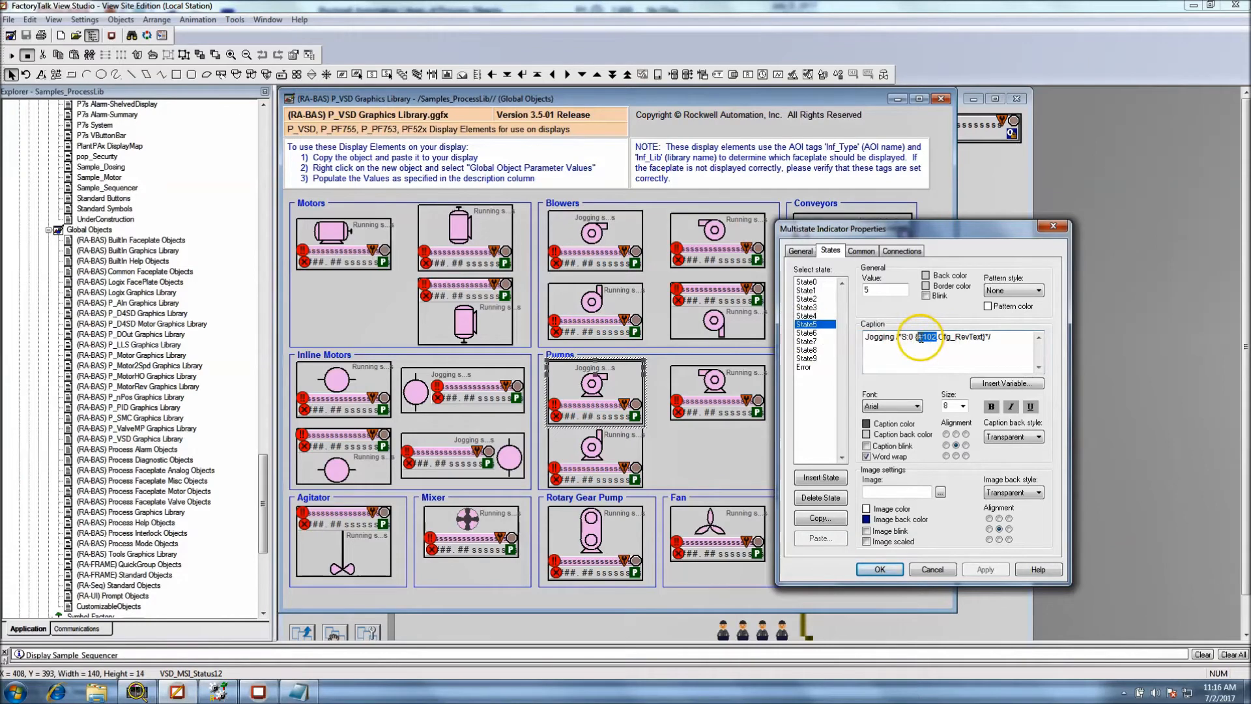
{"action": "left_click", "coordinate": [808, 333]}
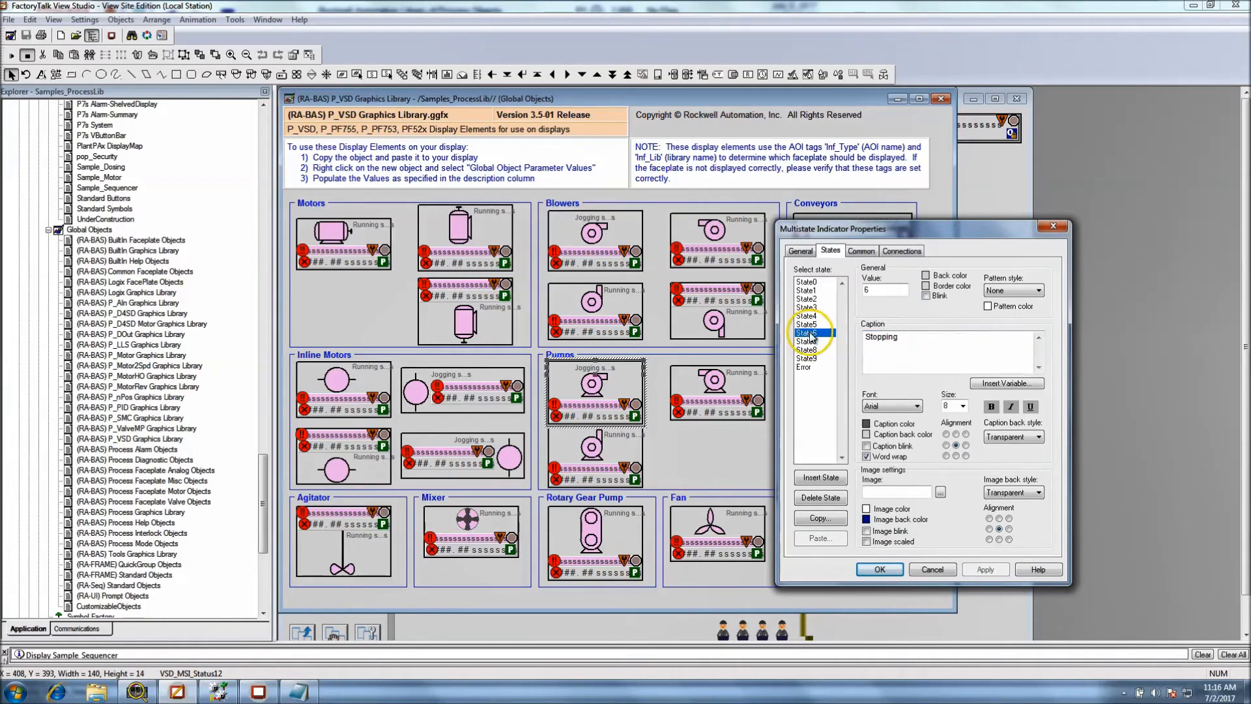
{"action": "left_click", "coordinate": [811, 350]}
{"action": "left_click", "coordinate": [809, 324]}
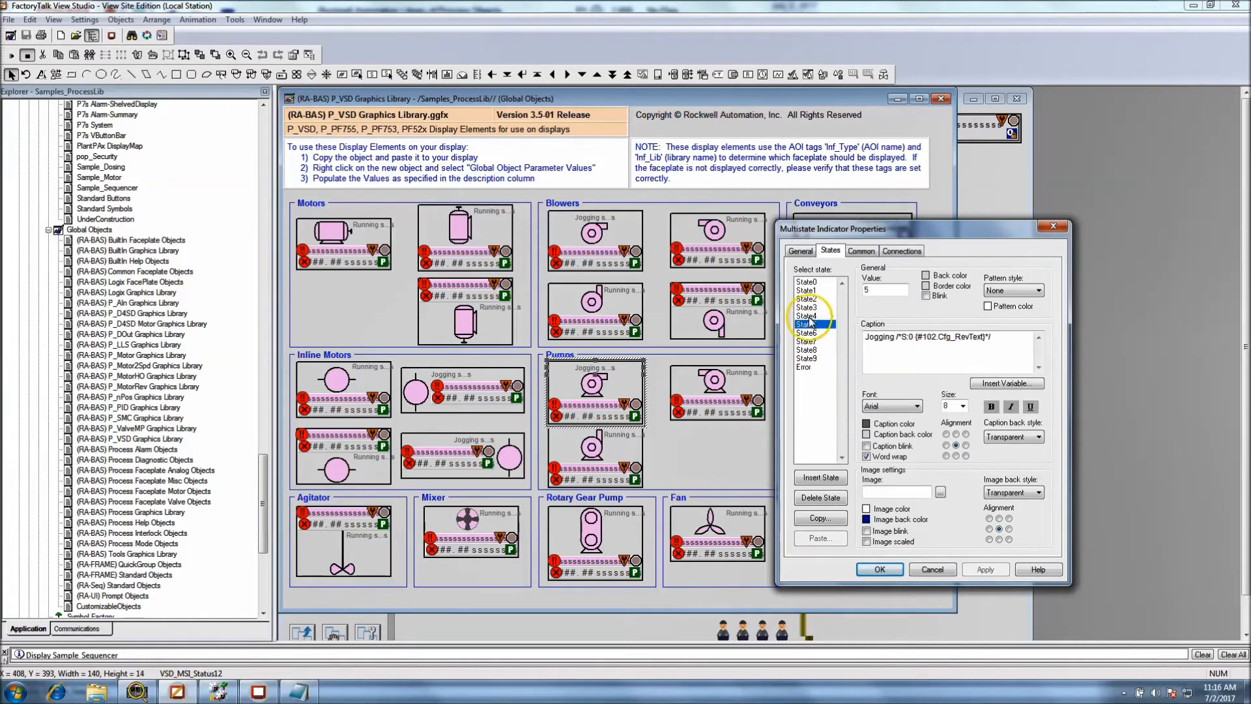
{"action": "left_click_drag", "start_coordinate": [935, 337], "coordinate": [918, 336]}
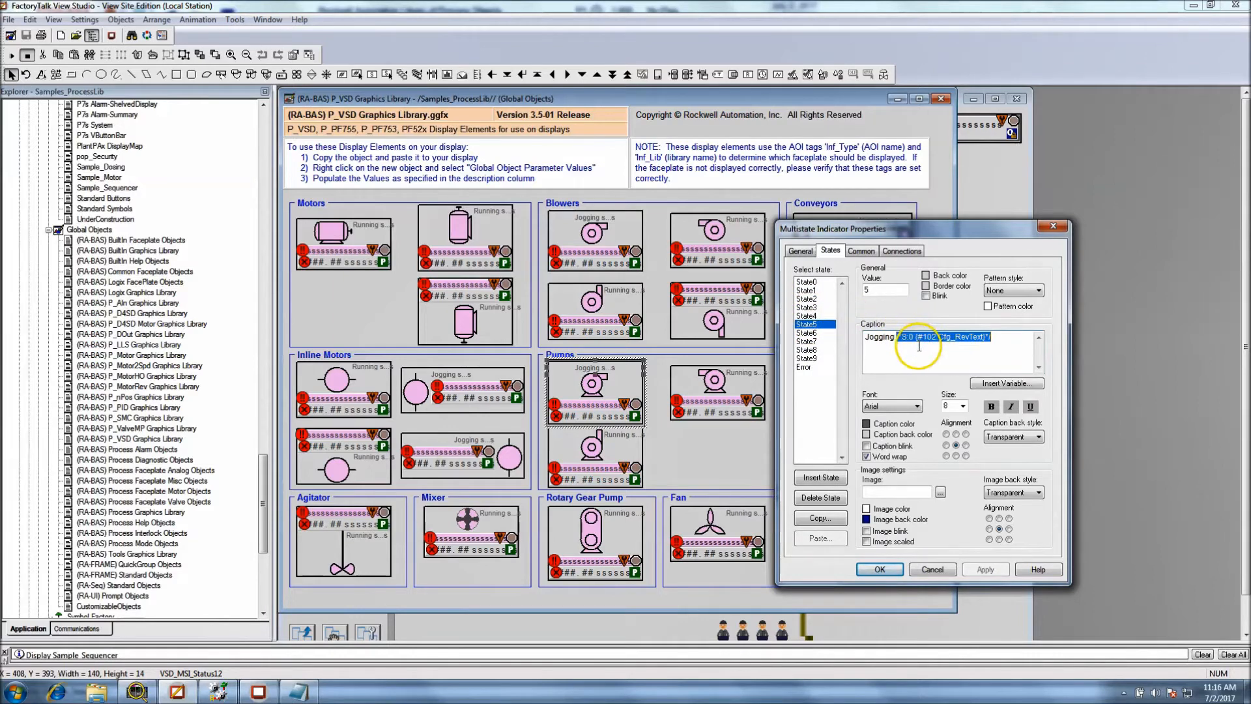
{"action": "left_click_drag", "start_coordinate": [998, 339], "coordinate": [863, 338]}
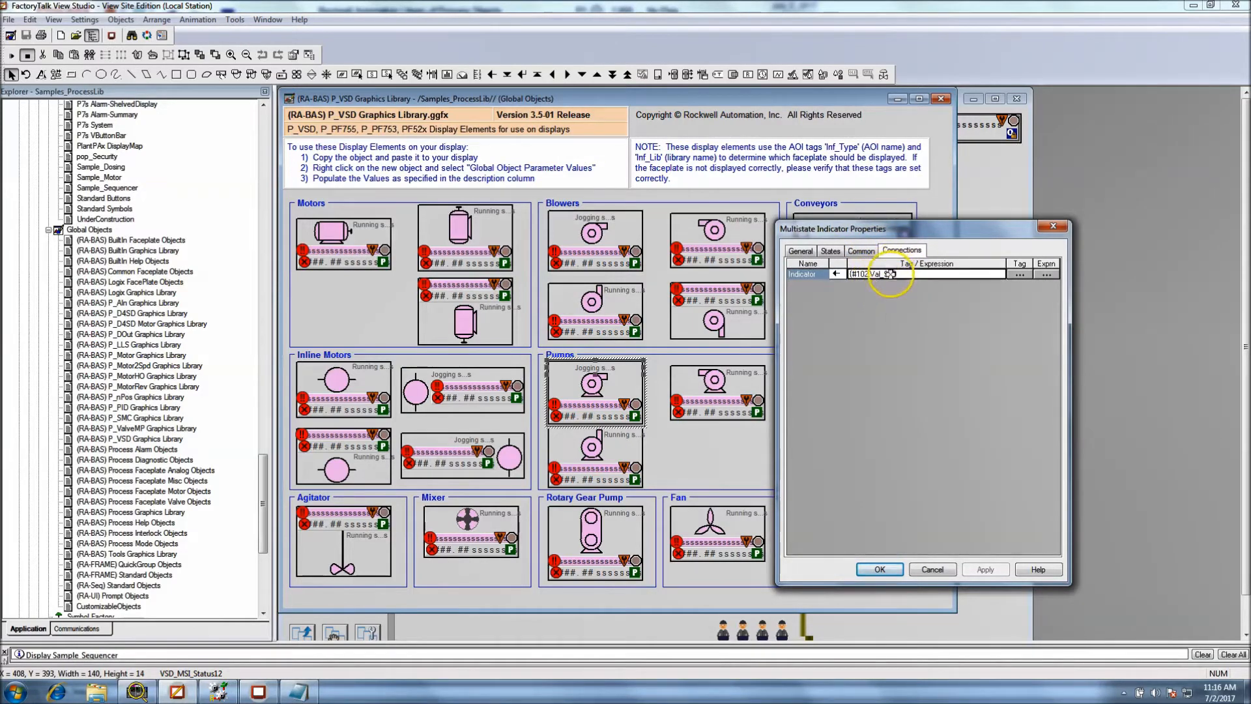
Copy the status indicator's connection expression {#102.Val_Sts} into the Notepad notes, below the if/else expression
{"action": "left_click_drag", "start_coordinate": [896, 274], "coordinate": [858, 275]}
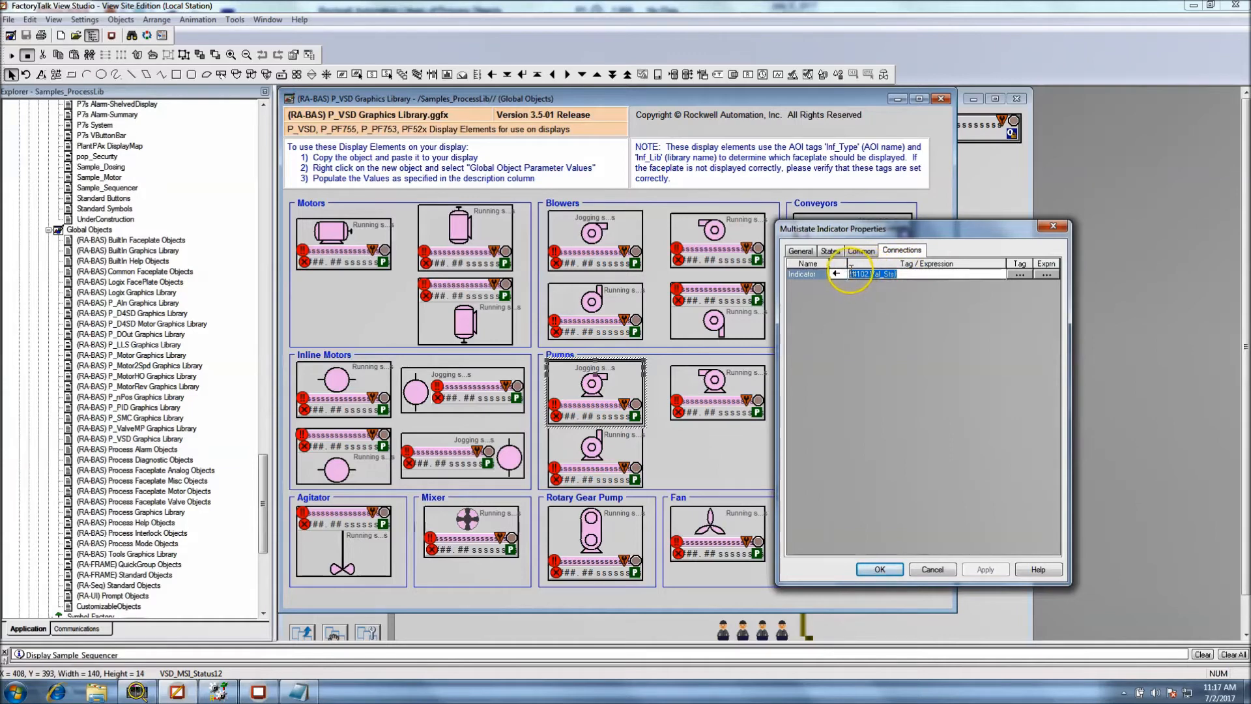
{"action": "right_click", "coordinate": [858, 275]}
{"action": "left_click", "coordinate": [874, 303]}
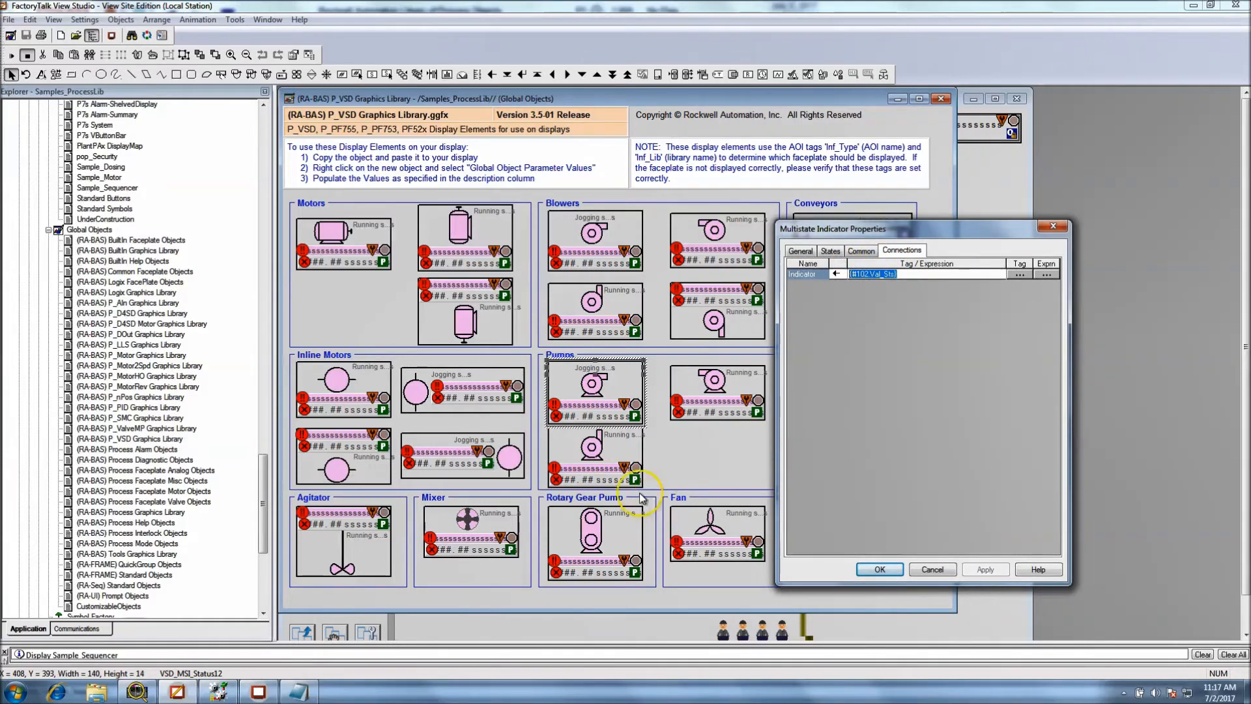
{"action": "left_click", "coordinate": [296, 690]}
{"action": "left_click", "coordinate": [844, 483]}
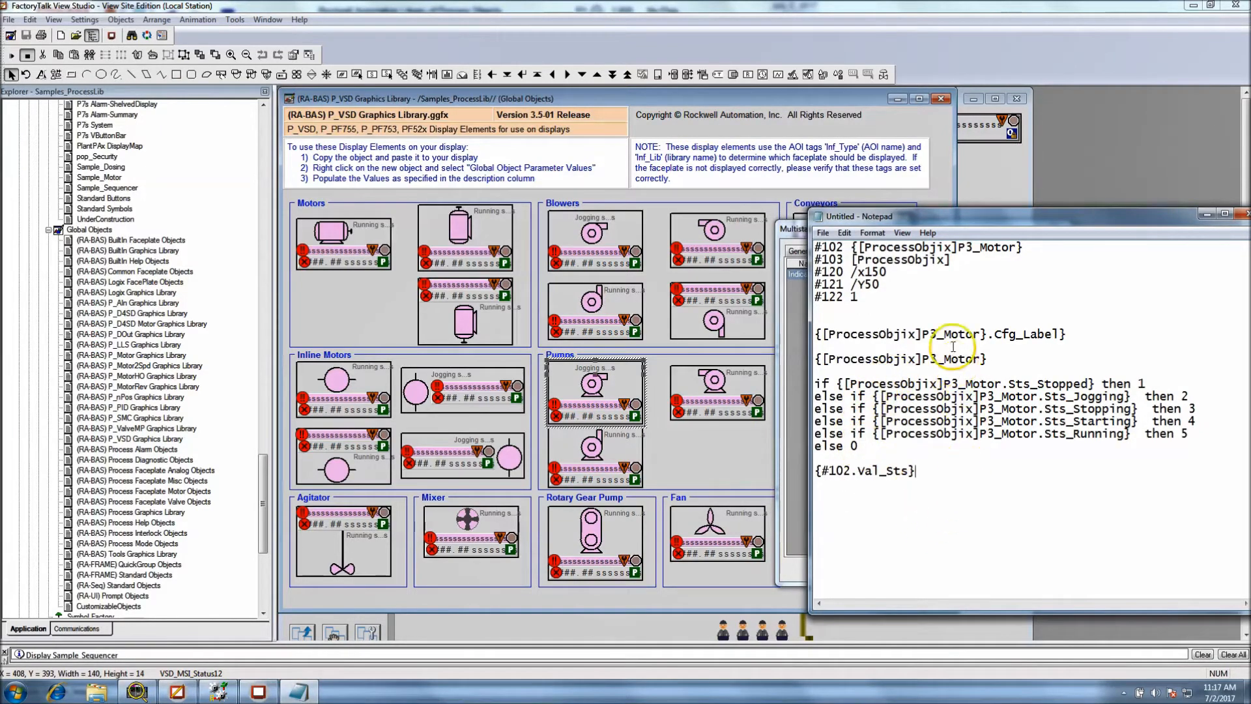
Replace #102 in the {#102.Val_Sts} line with [ProcessObjix]P3_Motor, copied from the #102 definition in the notes
{"action": "left_click_drag", "start_coordinate": [1020, 248], "coordinate": [873, 248]}
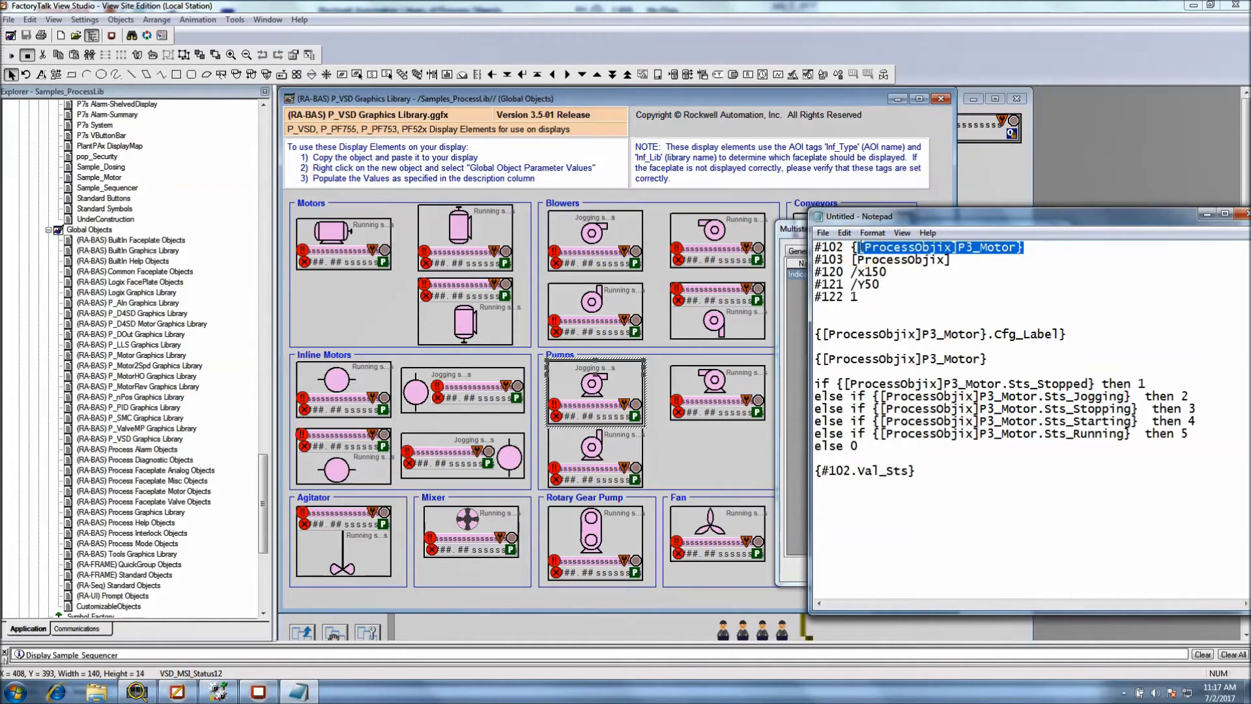
{"action": "left_click", "coordinate": [1024, 259]}
{"action": "left_click_drag", "start_coordinate": [1018, 248], "coordinate": [867, 247]}
{"action": "right_click", "coordinate": [862, 246]}
{"action": "left_click", "coordinate": [886, 283]}
{"action": "left_click", "coordinate": [849, 470]}
{"action": "left_click_drag", "start_coordinate": [850, 470], "coordinate": [830, 470]}
{"action": "right_click", "coordinate": [826, 471]}
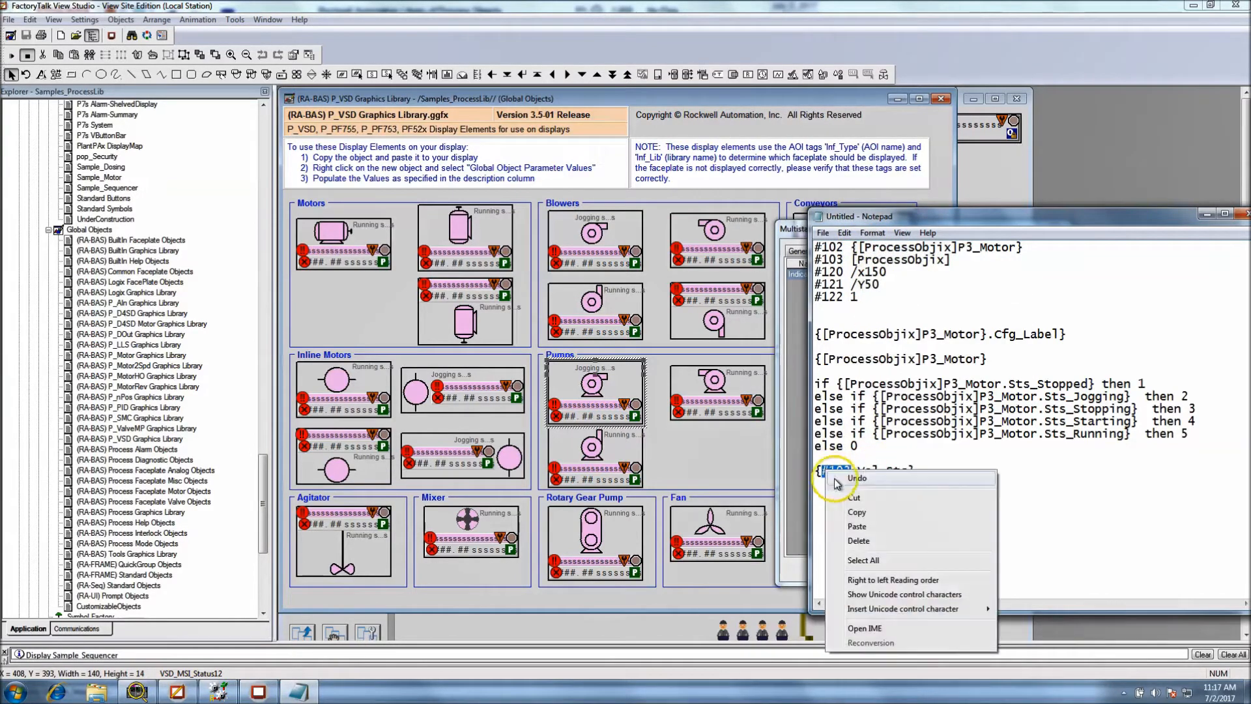
{"action": "left_click", "coordinate": [847, 526]}
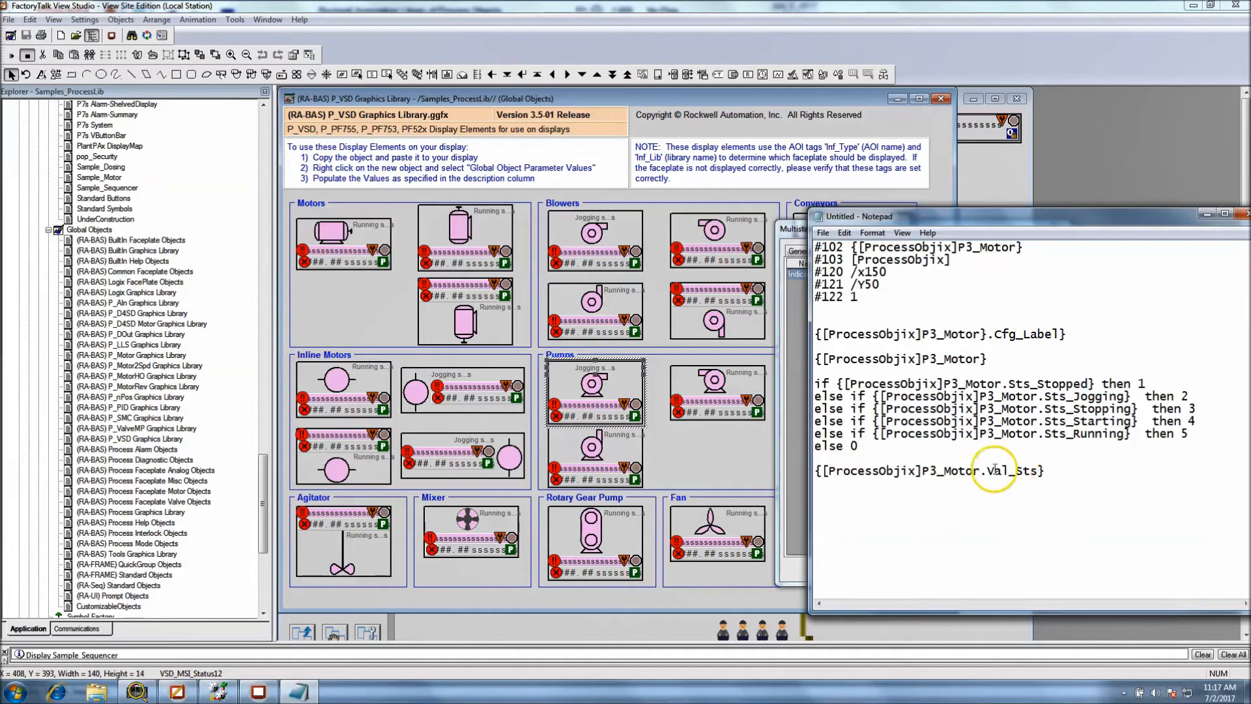
Copy [ProcessObjix]P3_Motor from the Val_Sts line, switch to RSLogix 5000, and try to filter the Controller Tags by it
{"action": "left_click_drag", "start_coordinate": [981, 470], "coordinate": [828, 473]}
{"action": "right_click", "coordinate": [826, 473]}
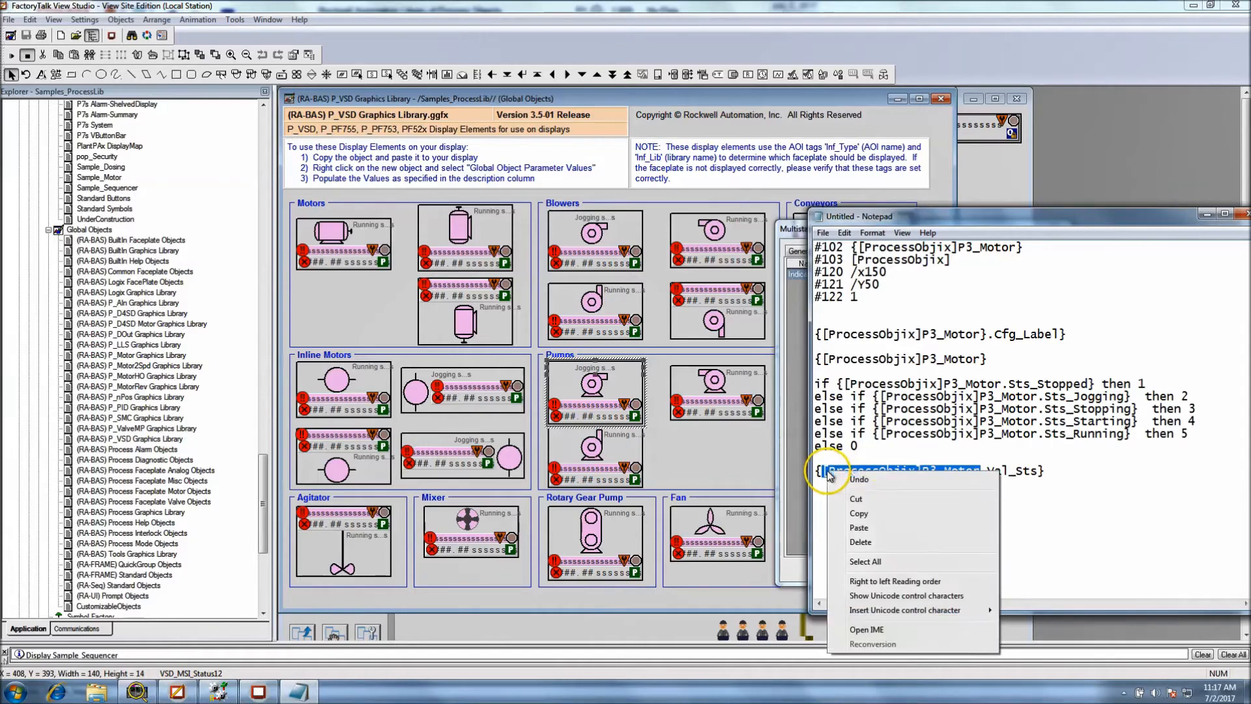
{"action": "left_click", "coordinate": [877, 509]}
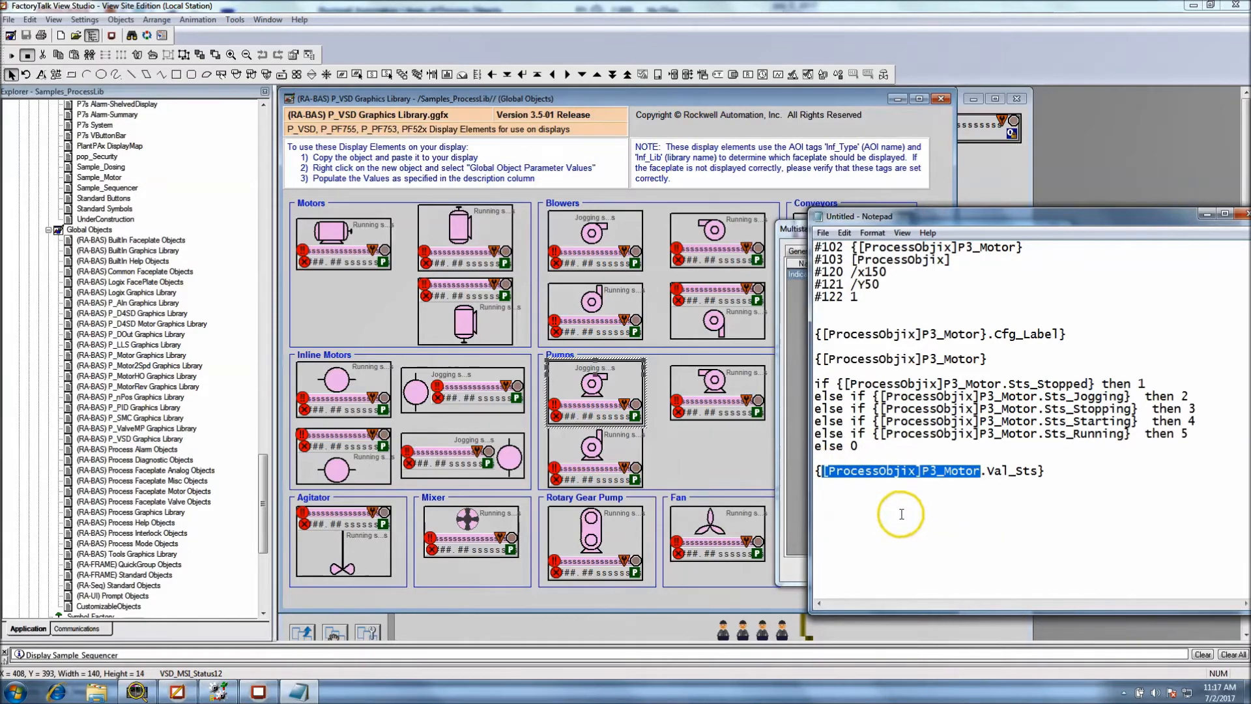
{"action": "left_click", "coordinate": [217, 689]}
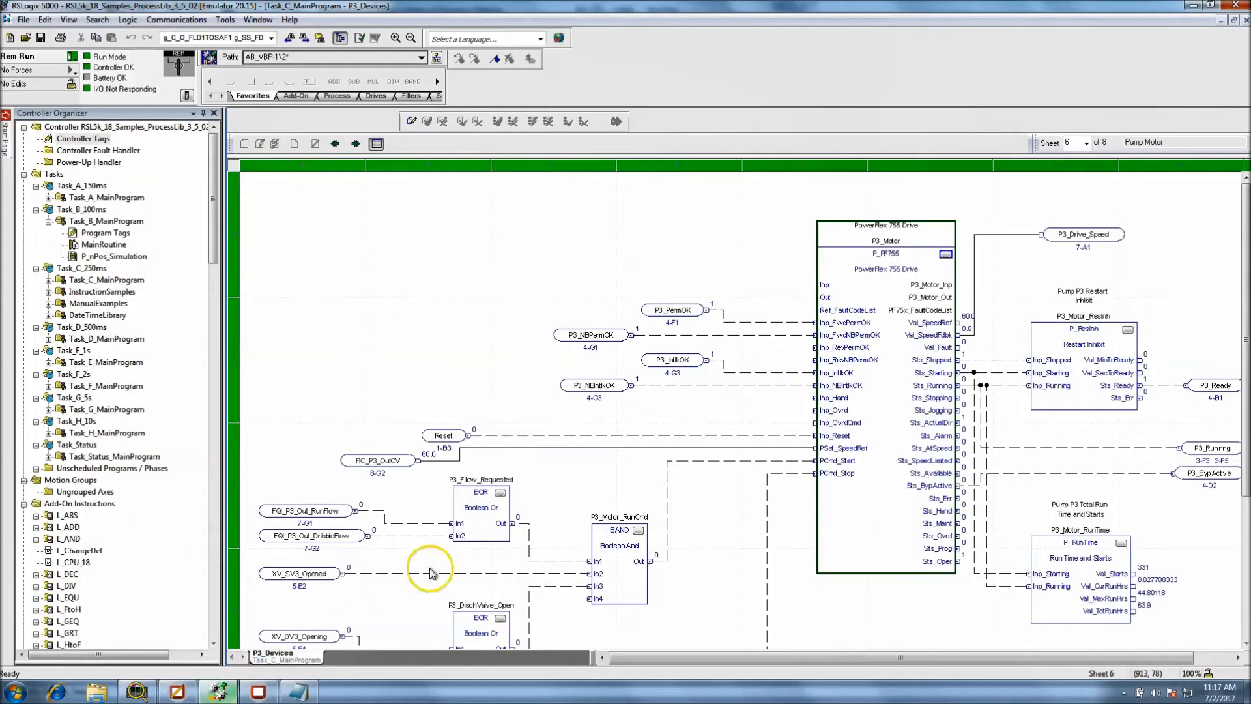
{"action": "left_click", "coordinate": [98, 139]}
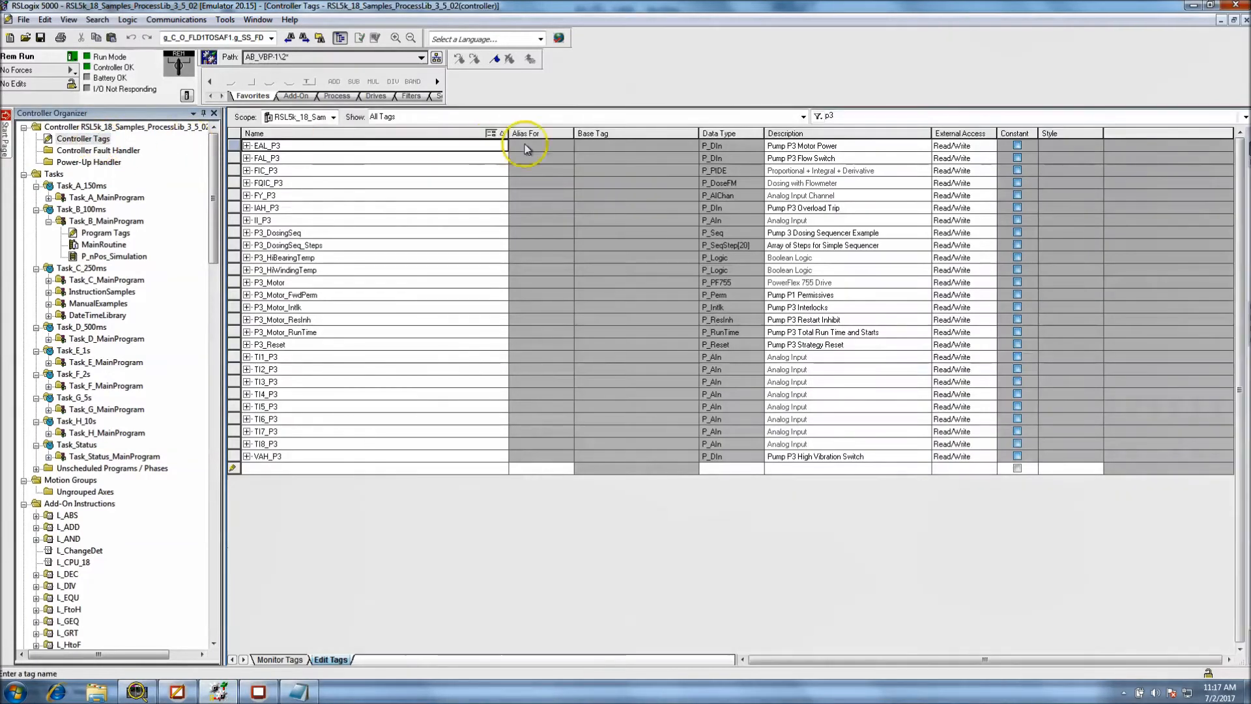
{"action": "right_click", "coordinate": [842, 118]}
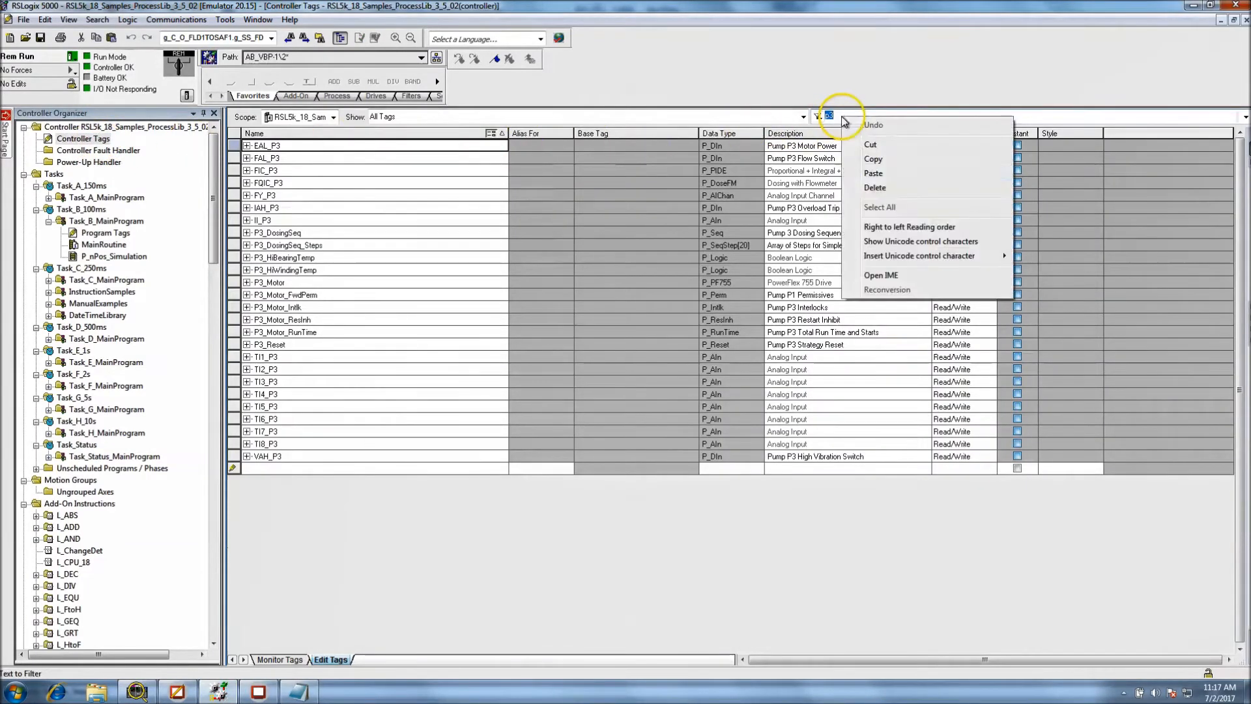
{"action": "left_click", "coordinate": [873, 172]}
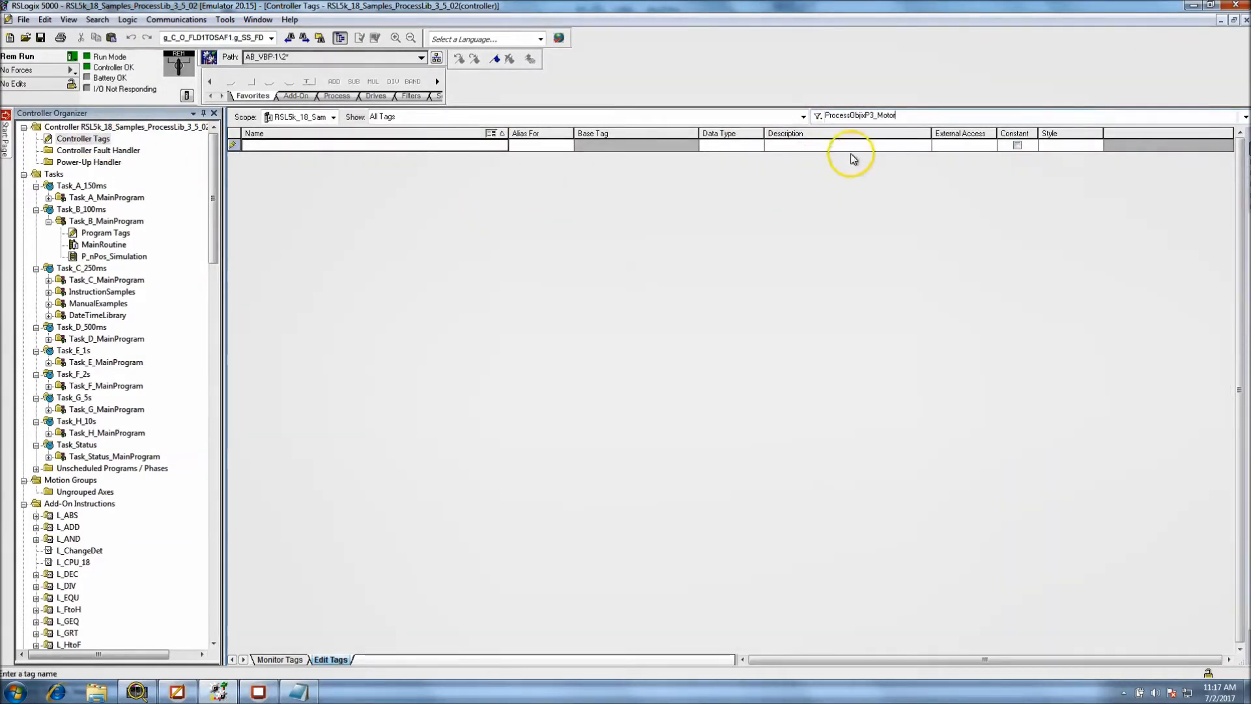
{"action": "left_click", "coordinate": [888, 117]}
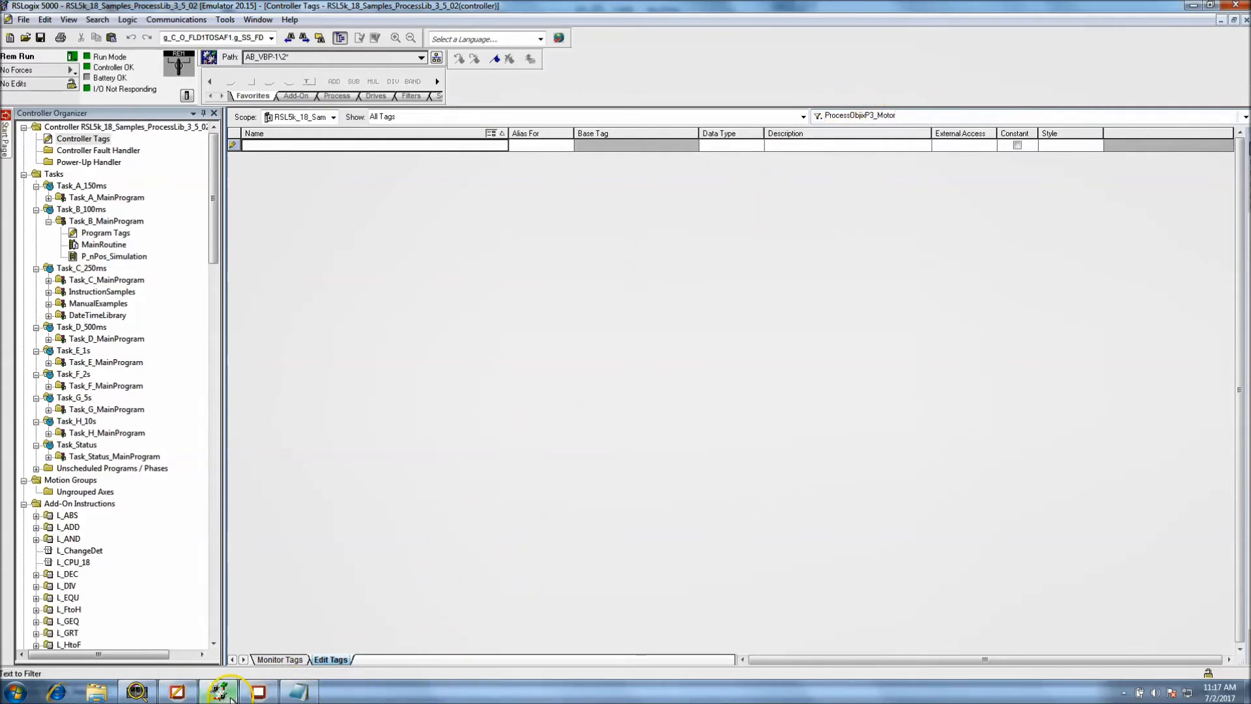
Return to the Notepad notes and copy the [ProcessObjix] shortcut onto its own line below the Val_Sts expression
{"action": "left_click", "coordinate": [181, 695]}
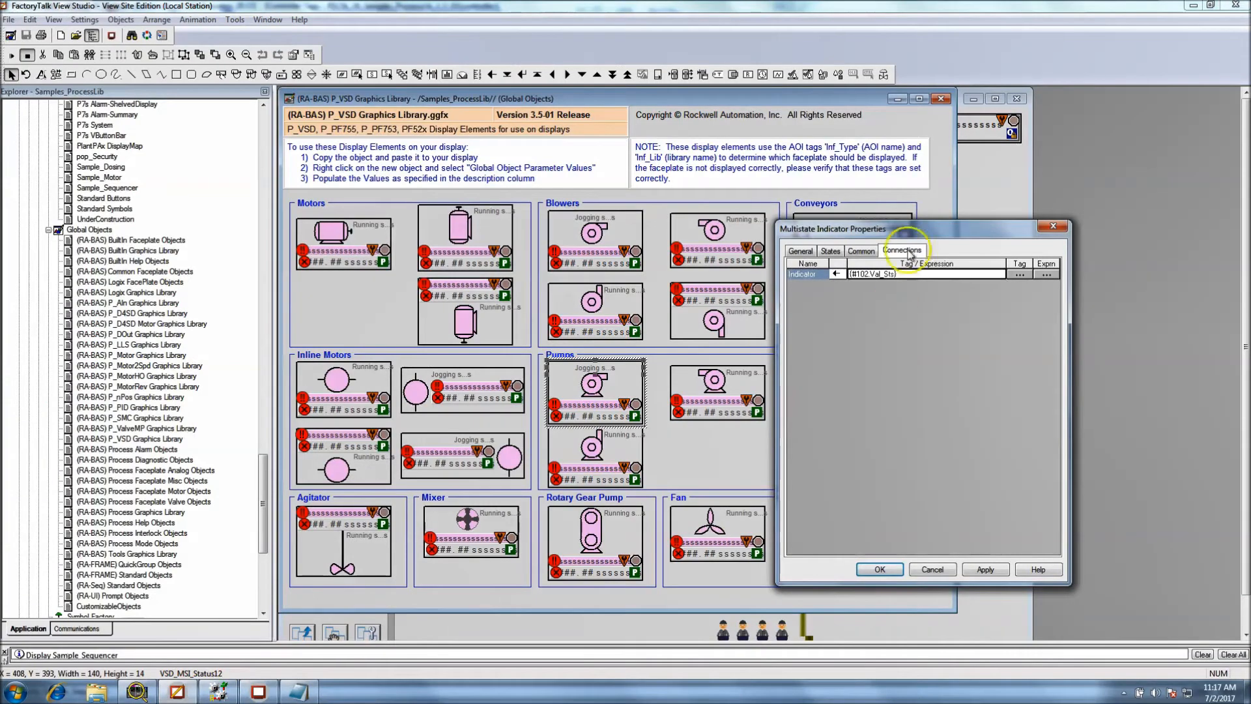
{"action": "left_click", "coordinate": [298, 692]}
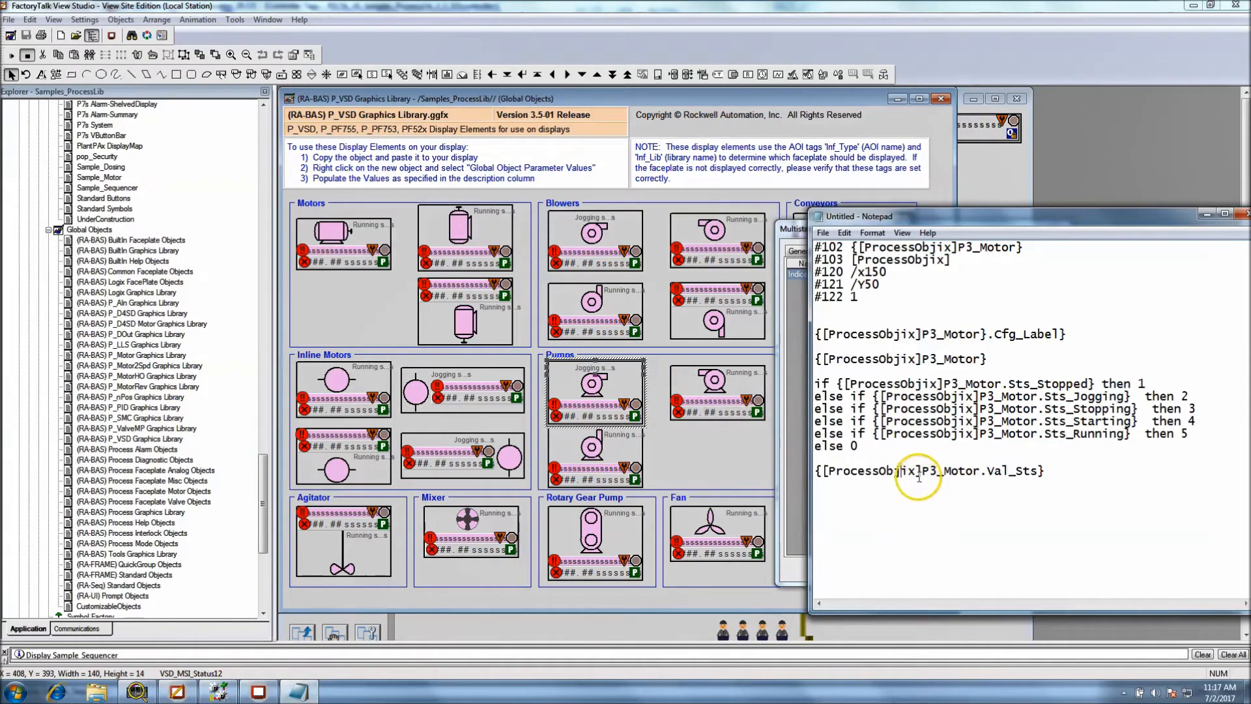
{"action": "left_click_drag", "start_coordinate": [917, 473], "coordinate": [830, 473]}
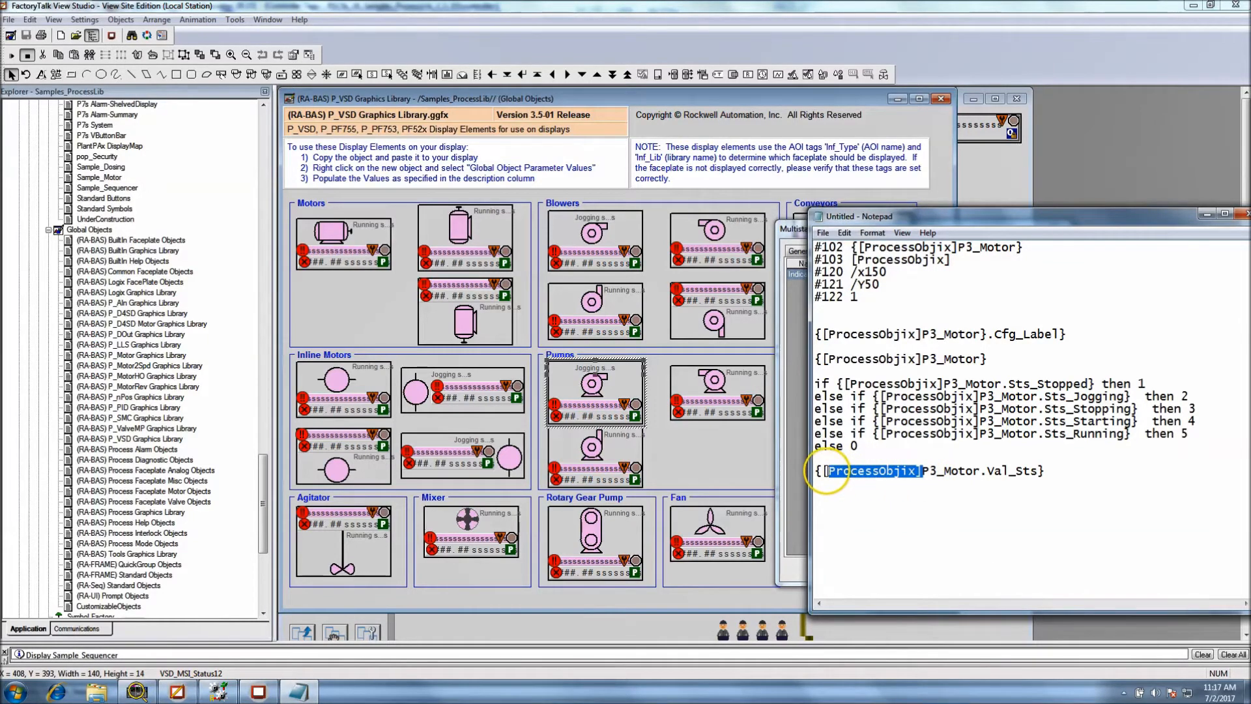
{"action": "left_click_drag", "start_coordinate": [824, 473], "coordinate": [816, 472]}
{"action": "right_click", "coordinate": [820, 473]}
{"action": "left_click", "coordinate": [840, 504]}
{"action": "left_click", "coordinate": [1070, 480]}
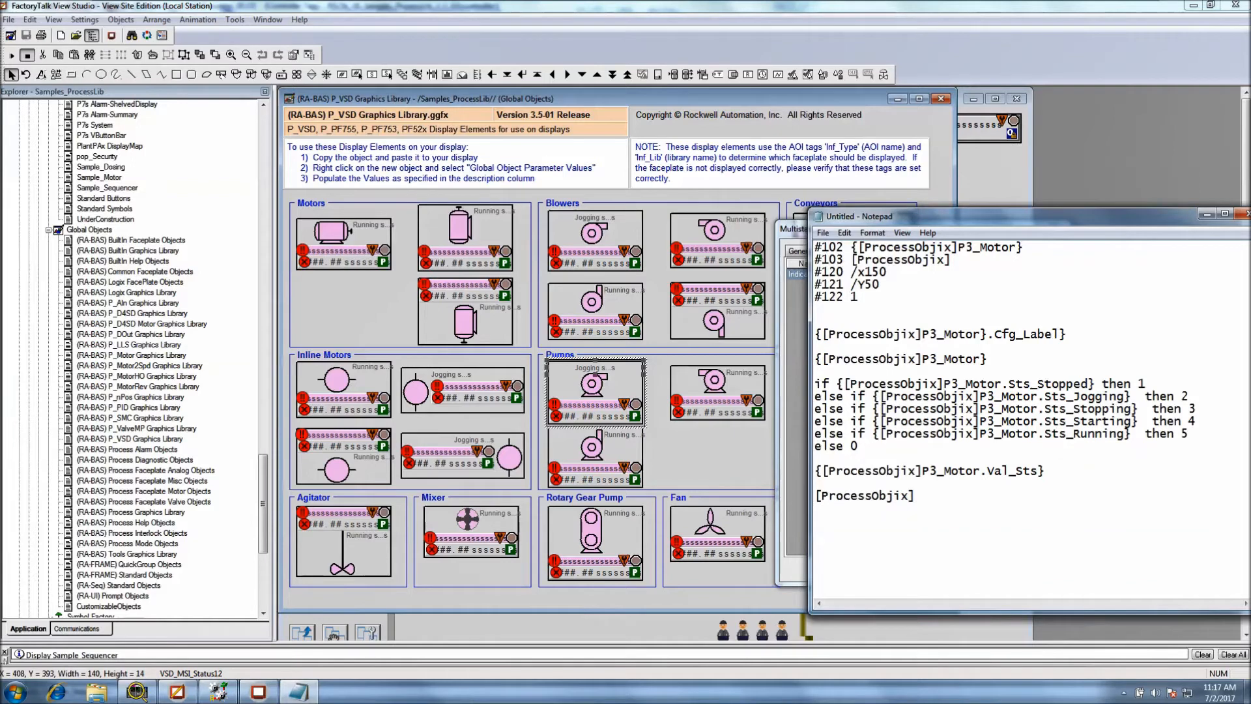
{"action": "left_click_drag", "start_coordinate": [916, 495], "coordinate": [816, 495]}
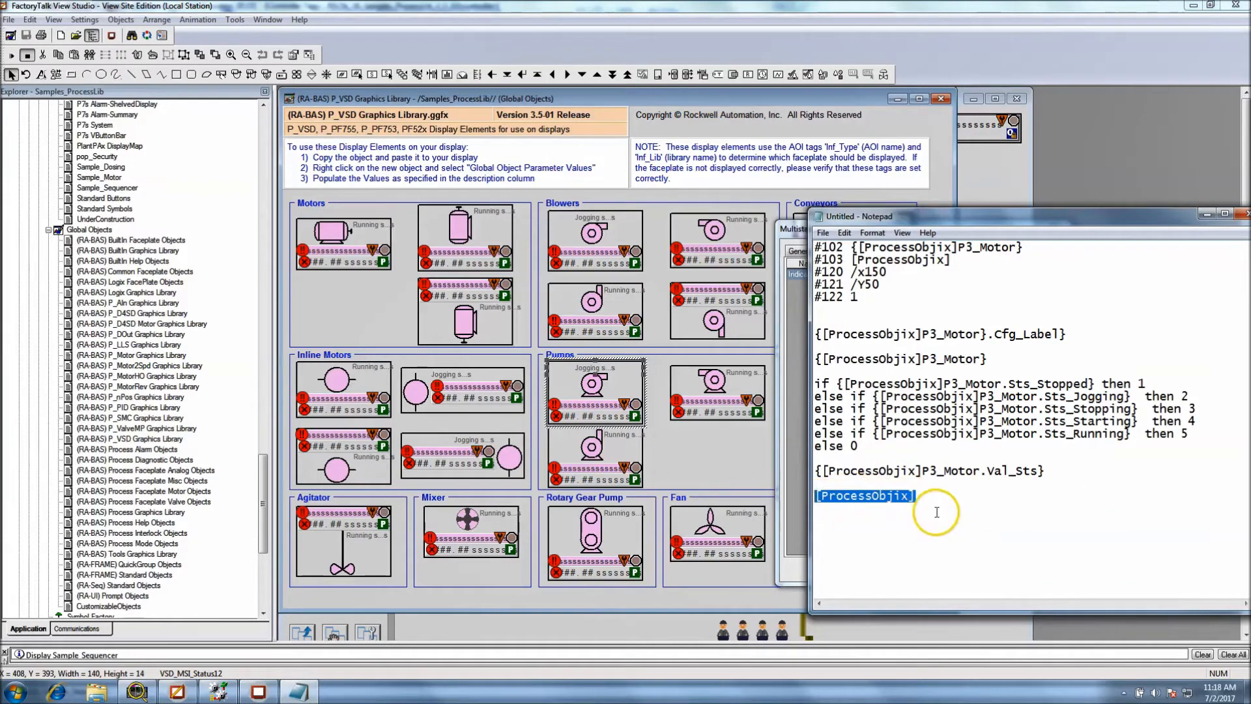
{"action": "left_click", "coordinate": [937, 512]}
Copy P3_Motor from the Val_Sts line and filter the Controller Tags in RSLogix 5000 by P3_Motor
{"action": "left_click_drag", "start_coordinate": [978, 471], "coordinate": [929, 469]}
{"action": "right_click", "coordinate": [929, 469]}
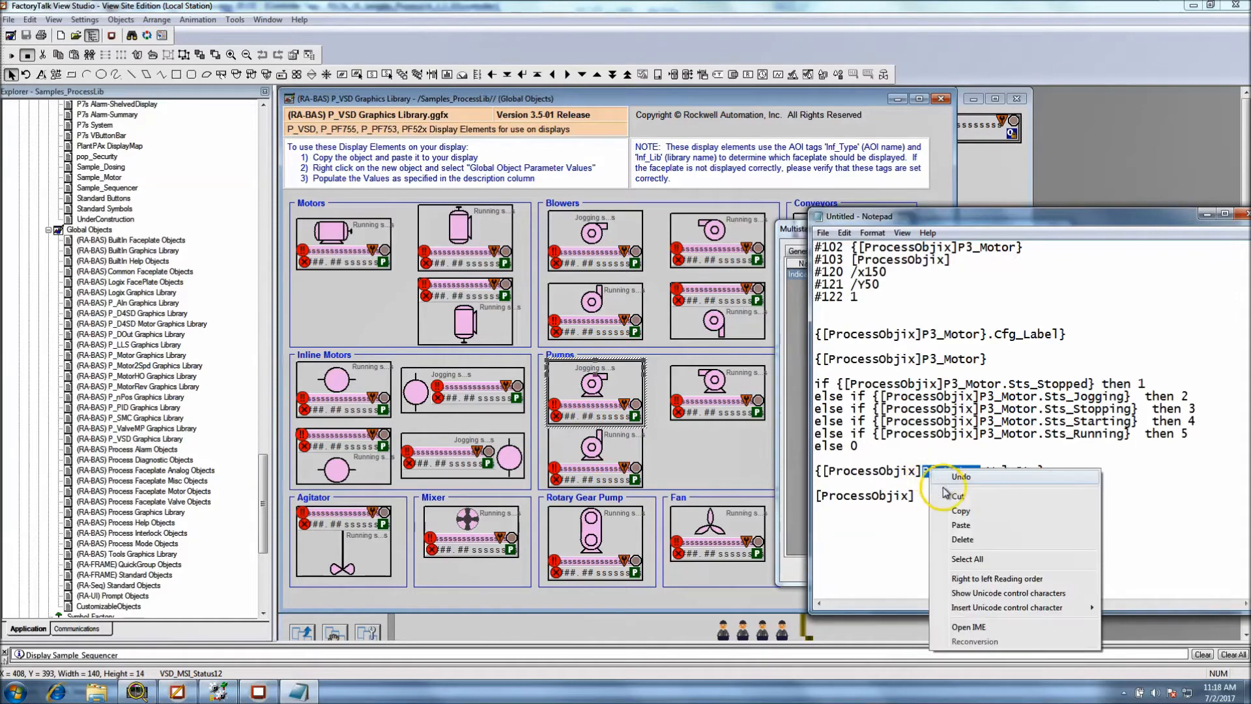
{"action": "left_click", "coordinate": [941, 511]}
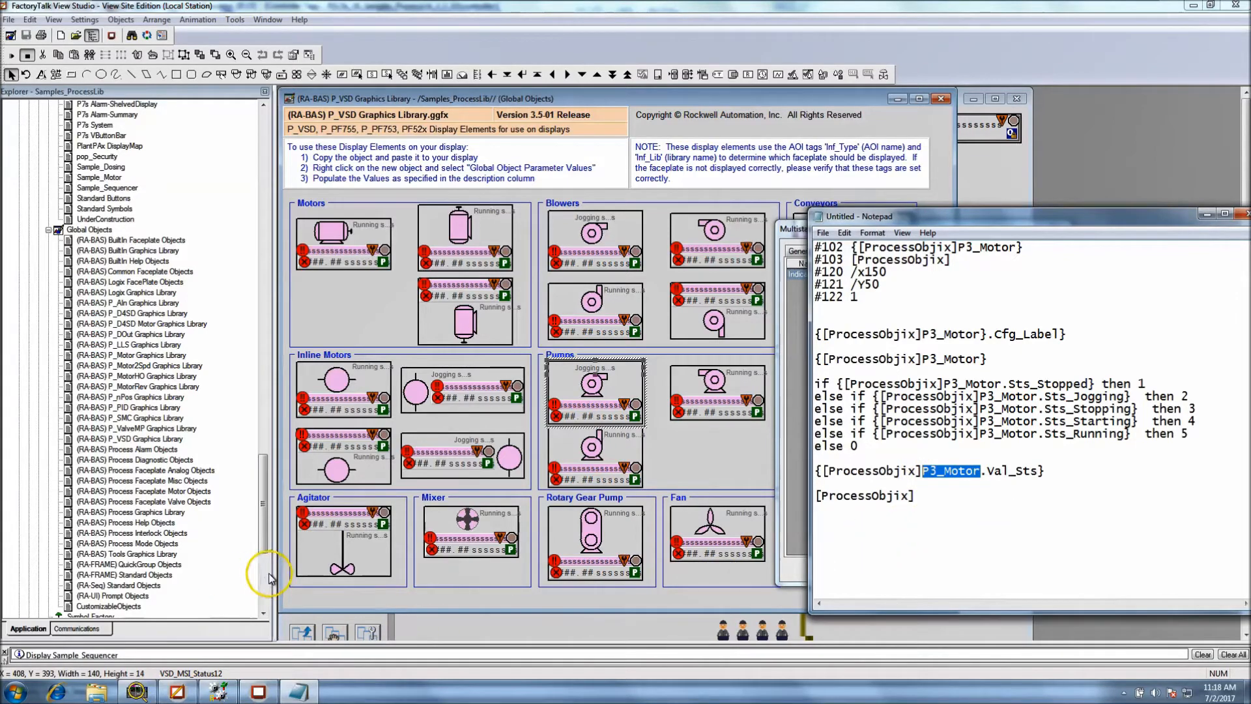
{"action": "left_click", "coordinate": [217, 692]}
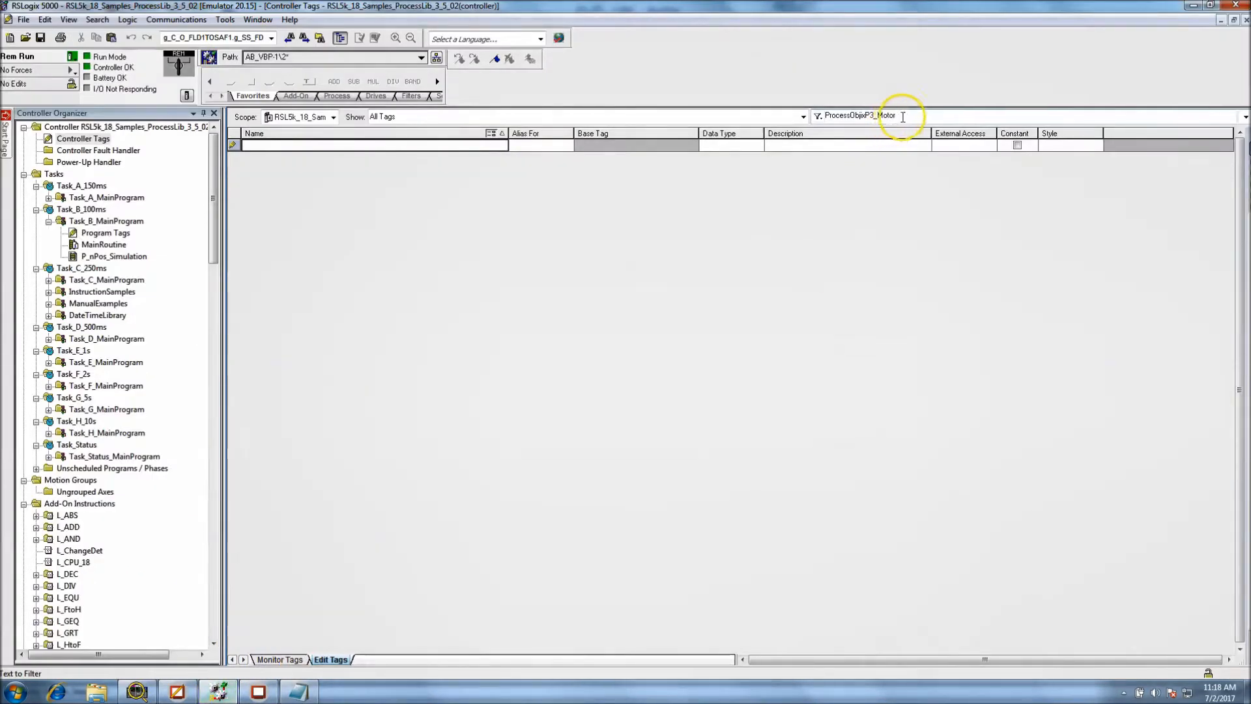
{"action": "double_click", "coordinate": [905, 115]}
{"action": "key", "text": "ctrl+v"}
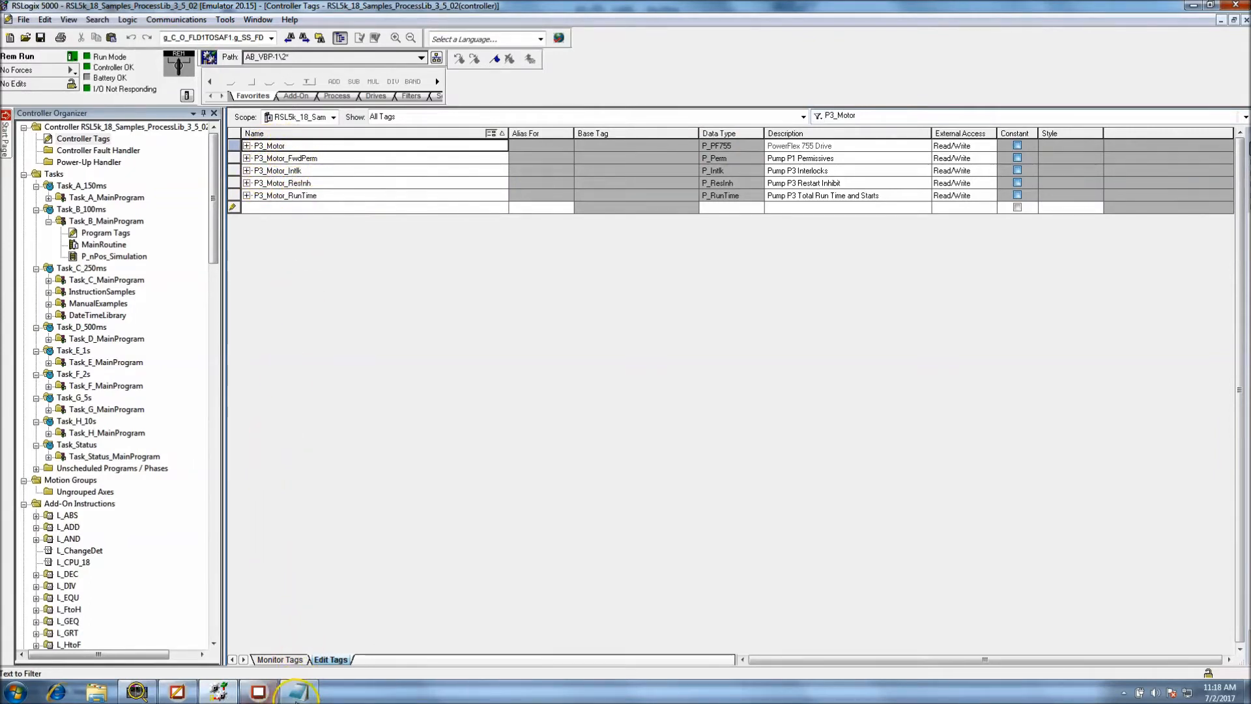
Check the Val_Sts expression in the Notepad notes, and expand the P3_Motor tag in RSLogix 5000 to locate its Val_Sts member
{"action": "left_click", "coordinate": [299, 692]}
{"action": "left_click", "coordinate": [985, 475]}
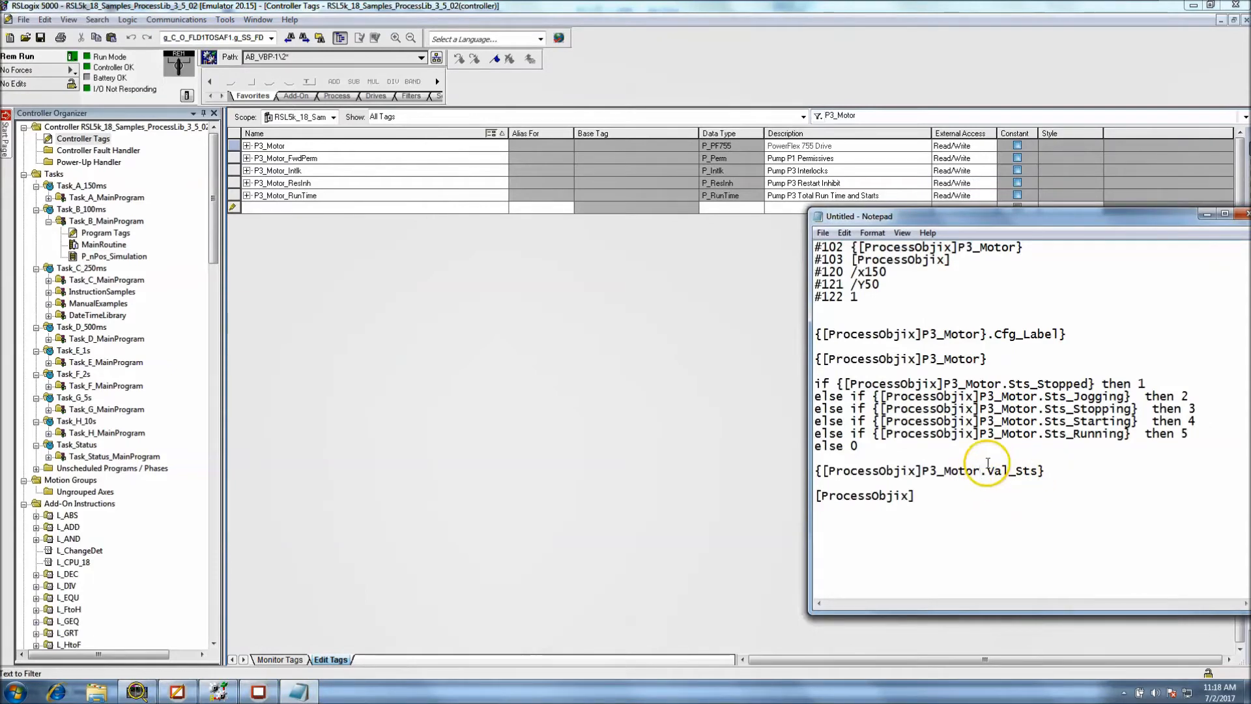
{"action": "left_click", "coordinate": [248, 149]}
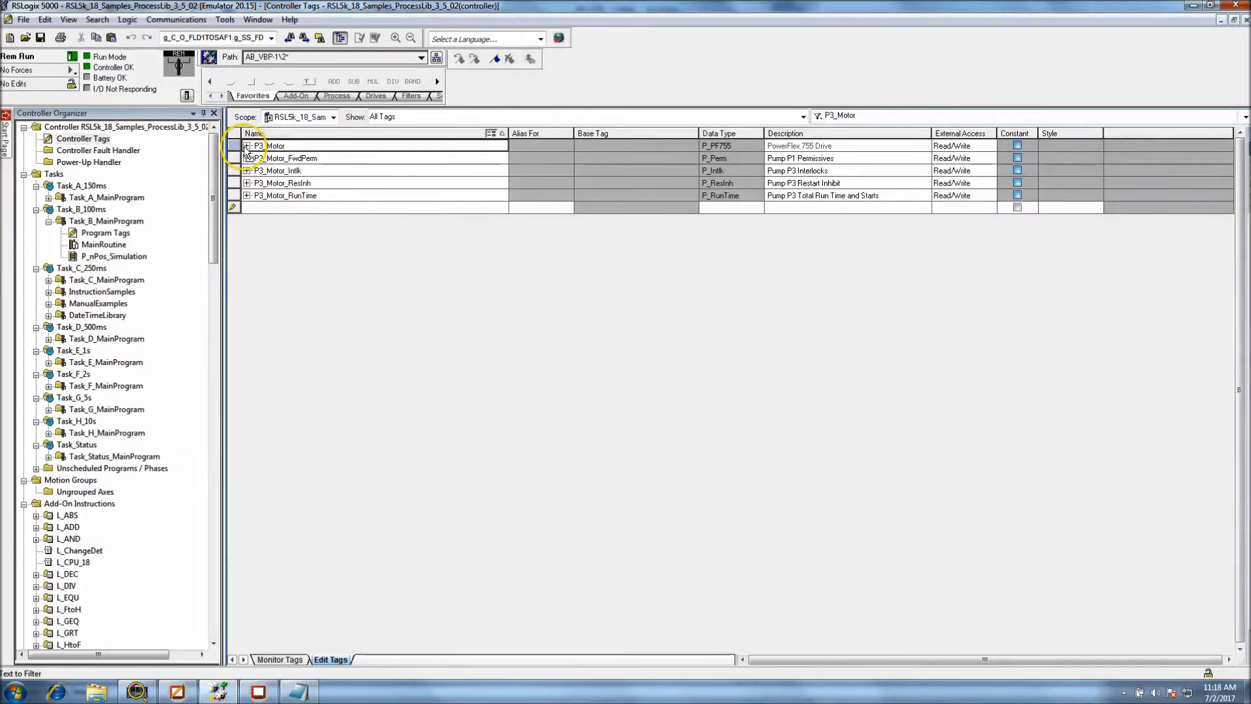
{"action": "left_click", "coordinate": [247, 146]}
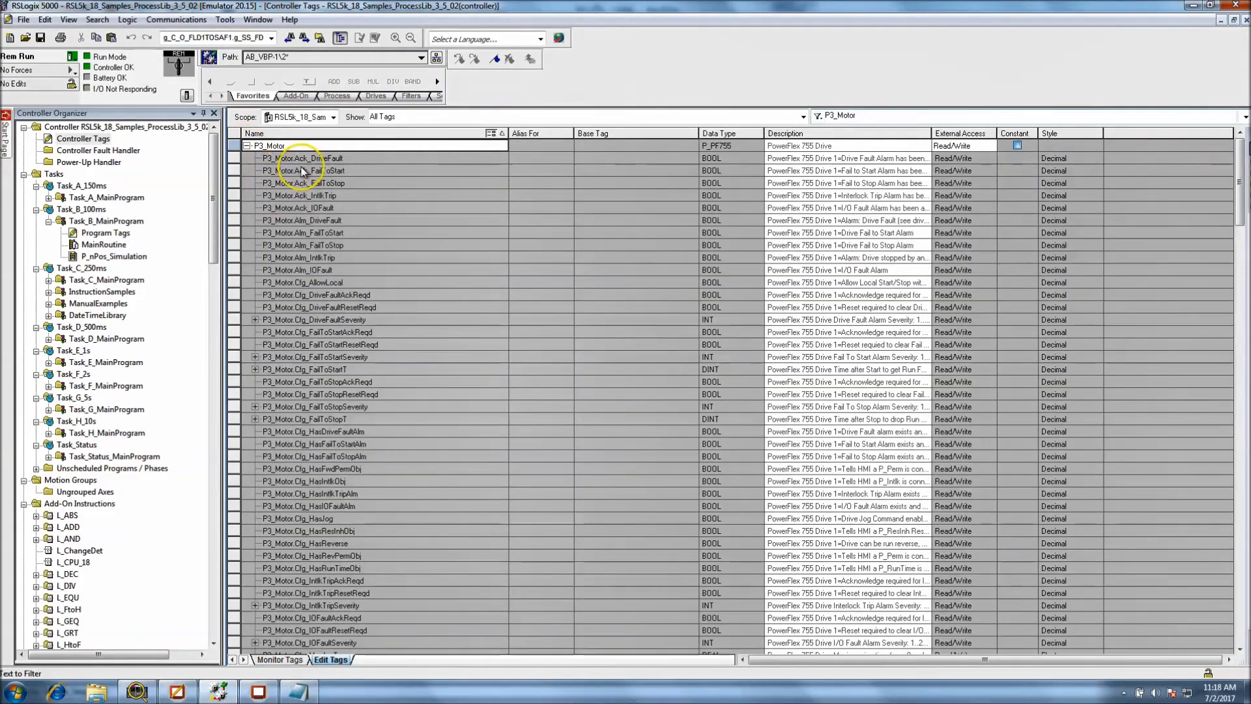
{"action": "scroll", "coordinate": [395, 204], "scroll_direction": "down", "scroll_amount": 10}
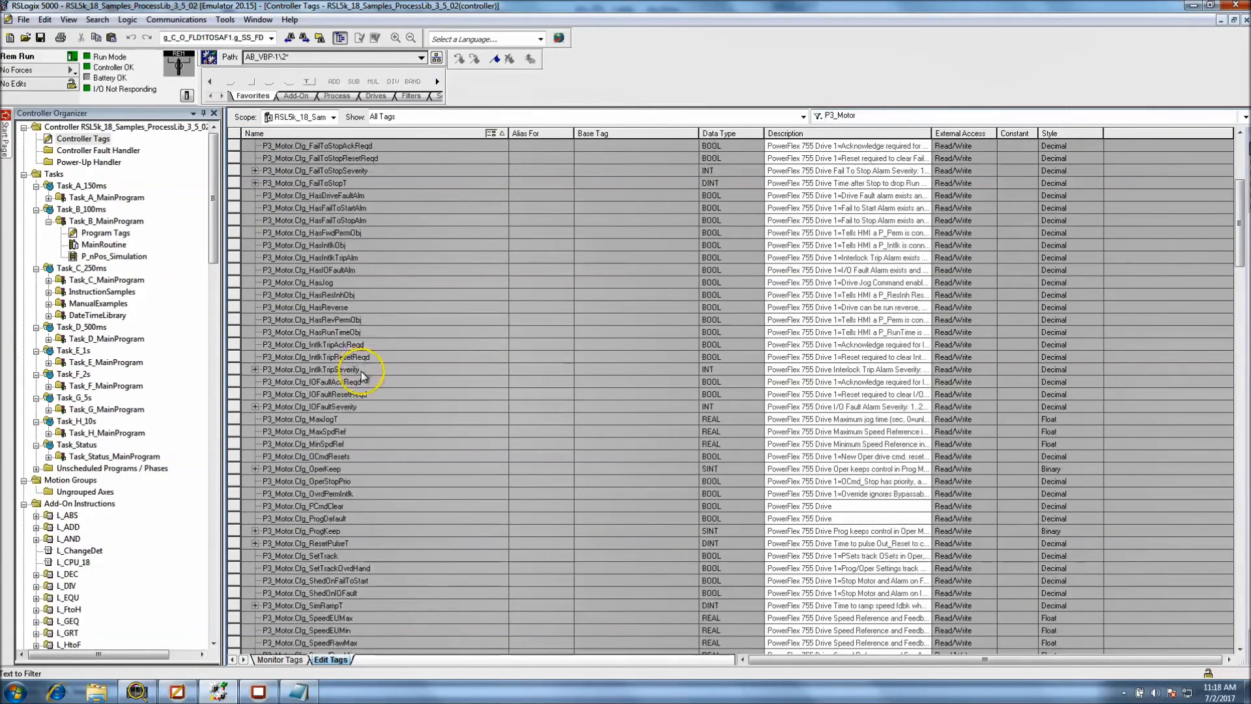
{"action": "scroll", "coordinate": [346, 433], "scroll_direction": "down", "scroll_amount": 9}
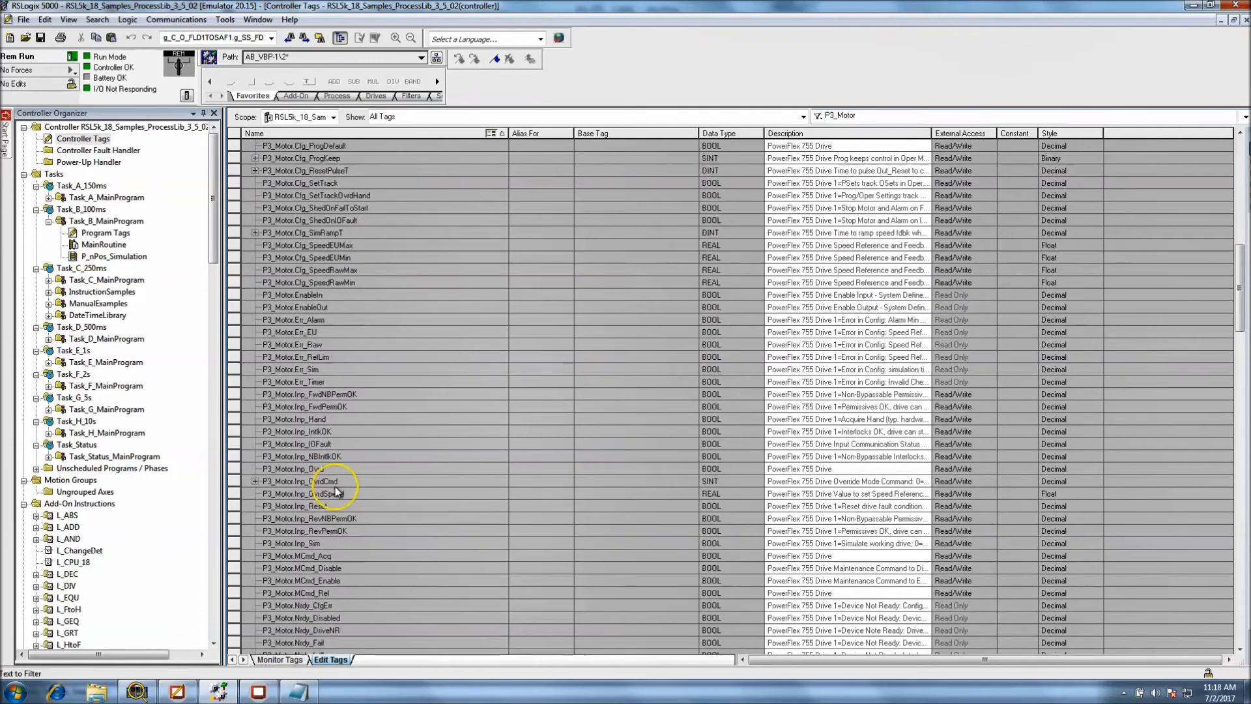
{"action": "scroll", "coordinate": [338, 538], "scroll_direction": "down", "scroll_amount": 10}
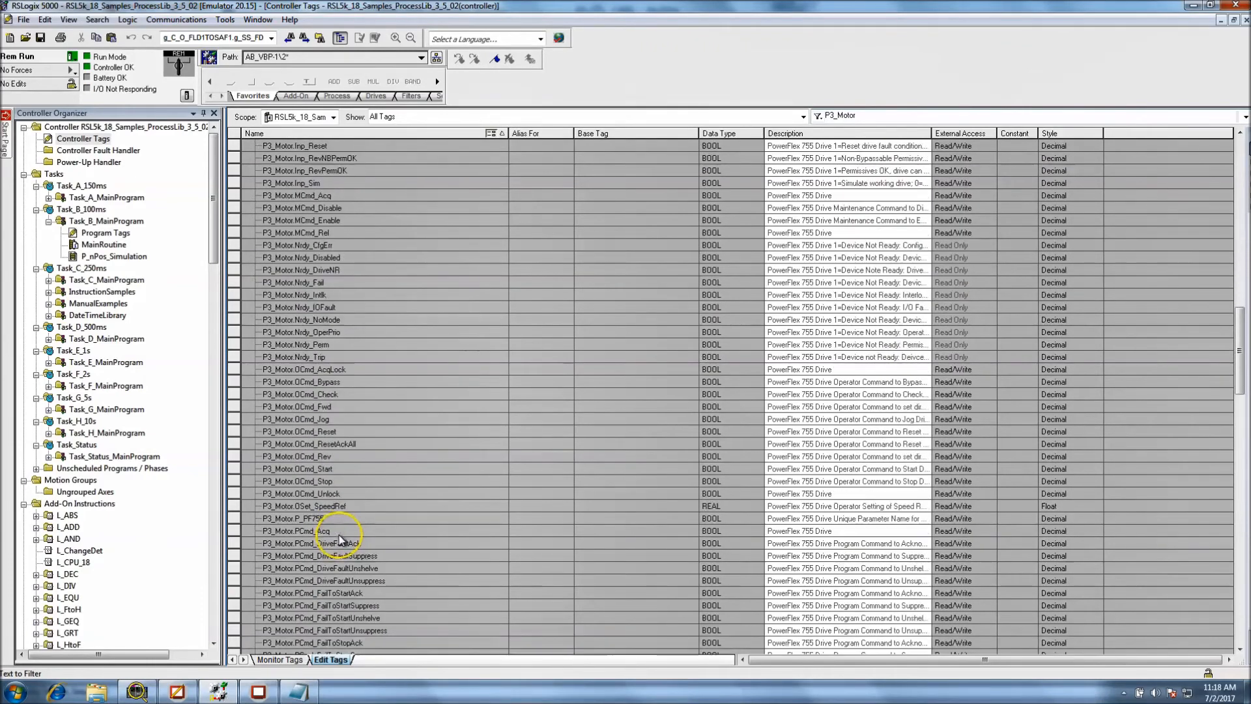
{"action": "scroll", "coordinate": [352, 508], "scroll_direction": "down", "scroll_amount": 10}
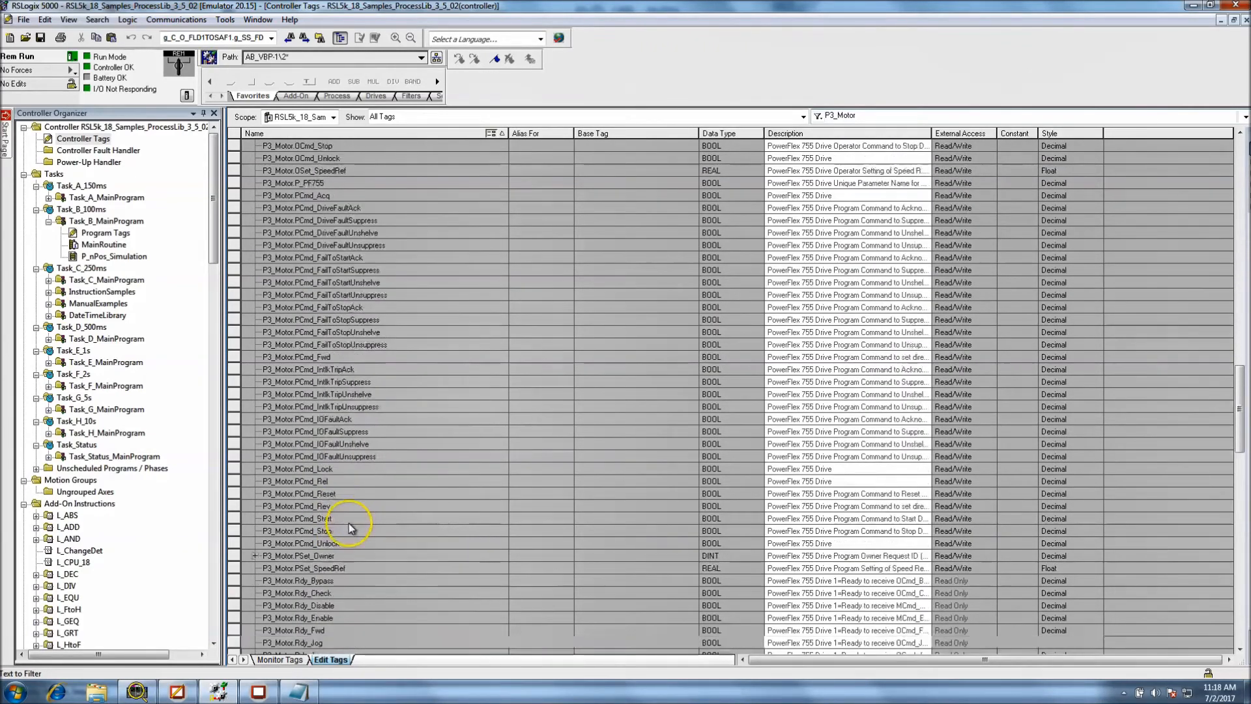
{"action": "scroll", "coordinate": [349, 522], "scroll_direction": "down", "scroll_amount": 4}
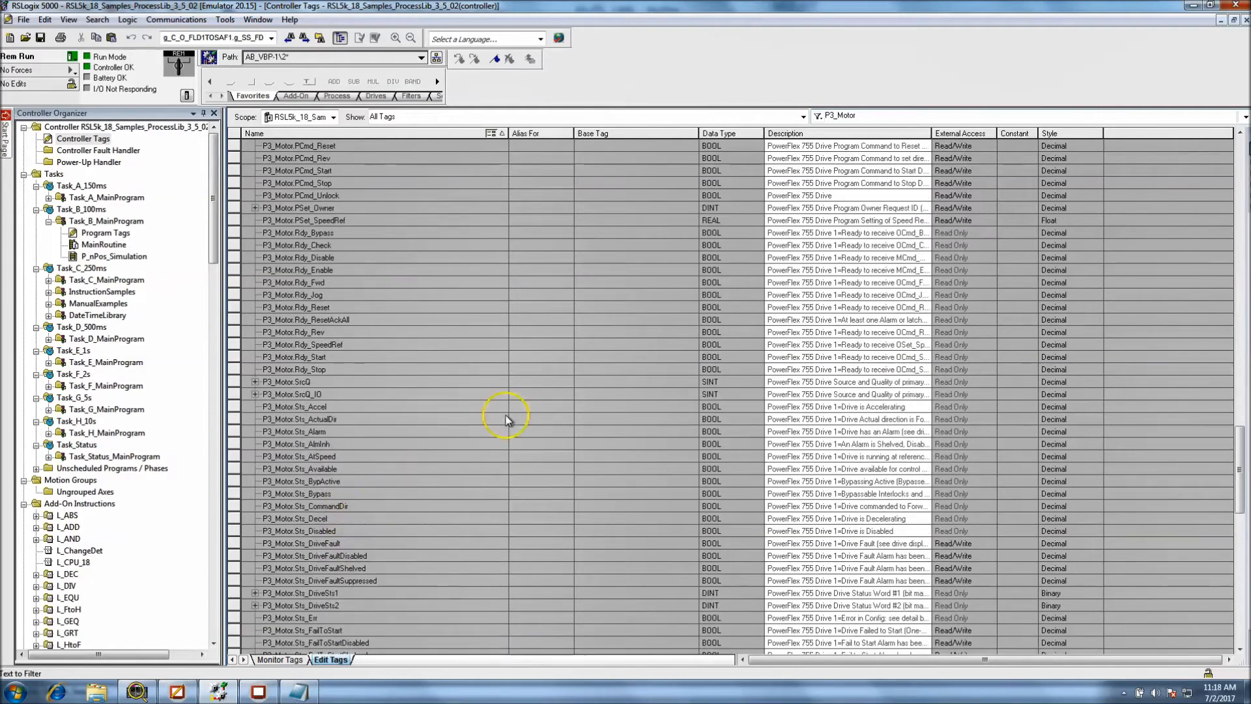
{"action": "left_click_drag", "start_coordinate": [1239, 470], "coordinate": [1244, 622]}
Copy the tag name P3_Motor.Val_Sts from the Controller Tags and paste it in Notepad, aligned beneath the matching part of the Val_Sts expression
{"action": "double_click", "coordinate": [322, 593]}
{"action": "right_click", "coordinate": [322, 593]}
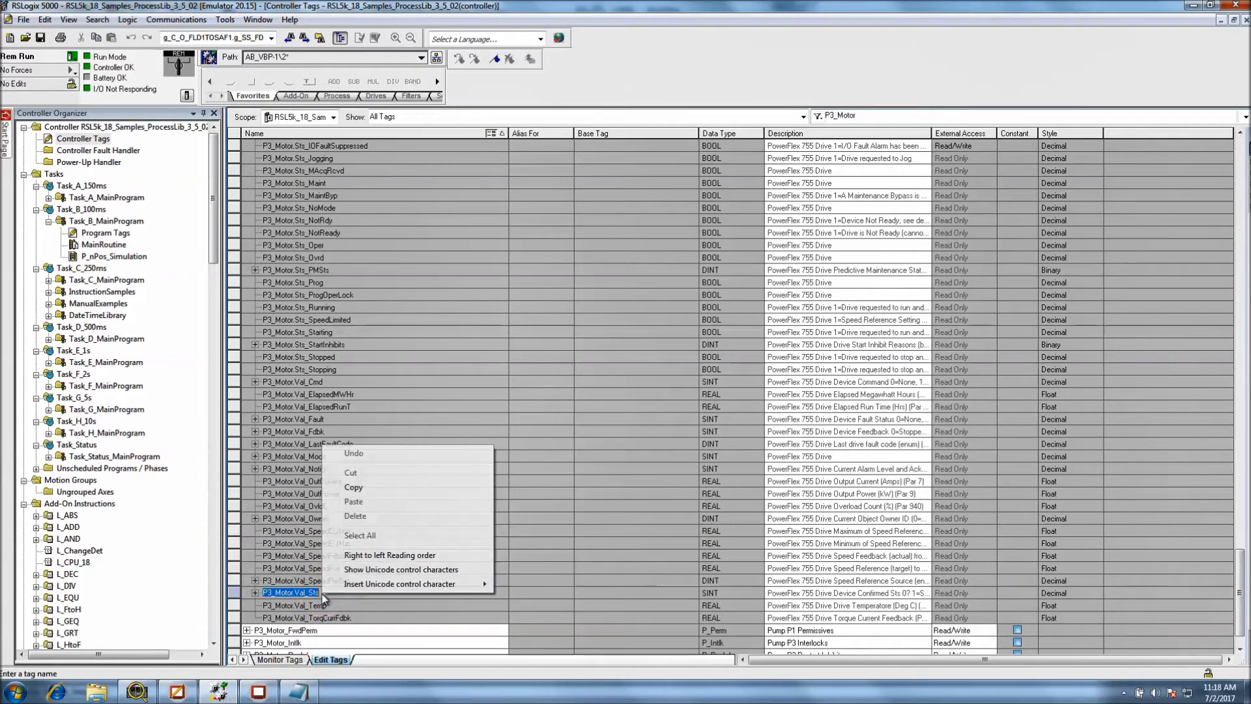
{"action": "left_click", "coordinate": [340, 490]}
{"action": "left_click", "coordinate": [259, 691]}
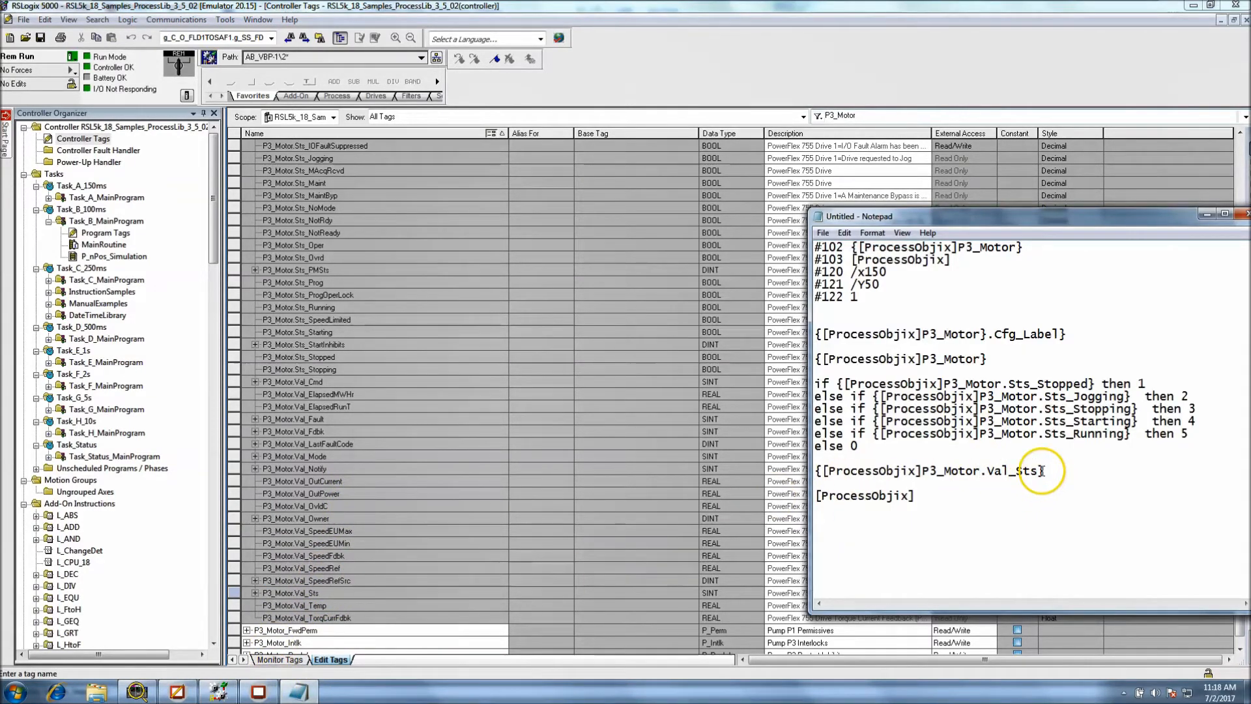
{"action": "key", "text": "ctrl+v"}
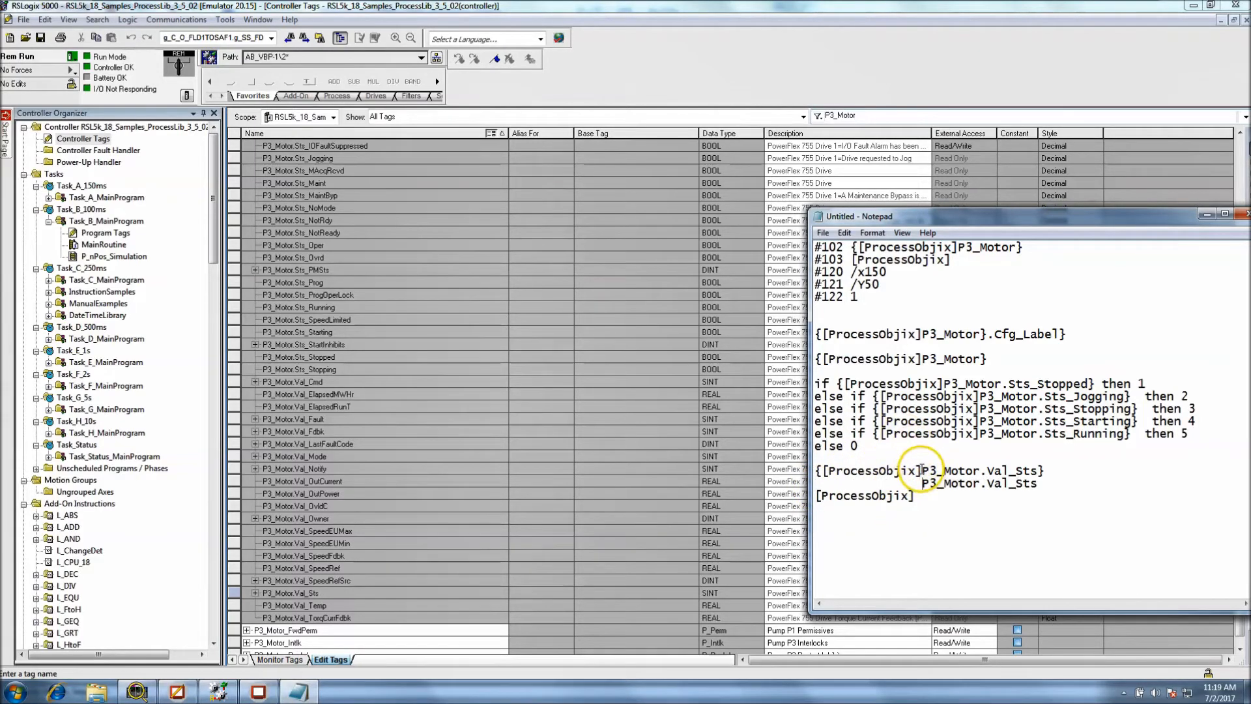
Highlight the [ProcessObjix] shortcut in the Val_Sts expression and compare the remaining tag path with the pasted controller tag name
{"action": "left_click_drag", "start_coordinate": [922, 469], "coordinate": [825, 470]}
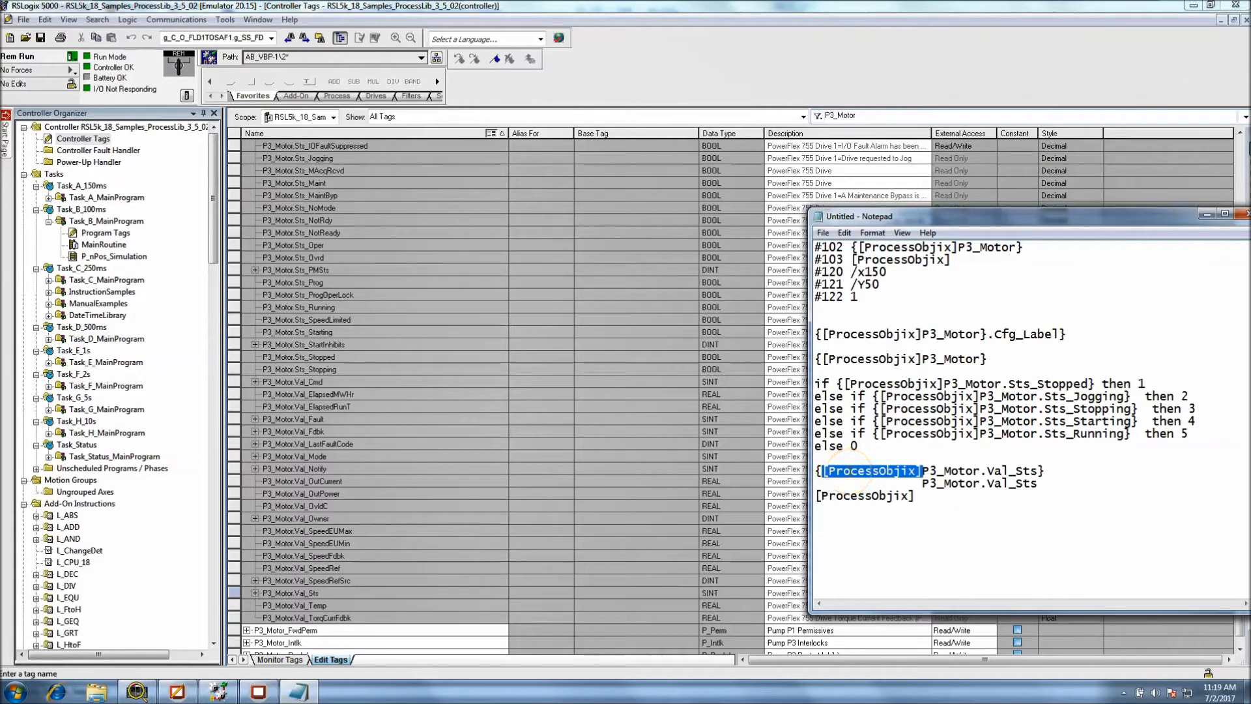
{"action": "left_click_drag", "start_coordinate": [922, 482], "coordinate": [978, 488]}
{"action": "left_click", "coordinate": [986, 488]}
{"action": "double_click", "coordinate": [987, 486]}
{"action": "left_click", "coordinate": [991, 499]}
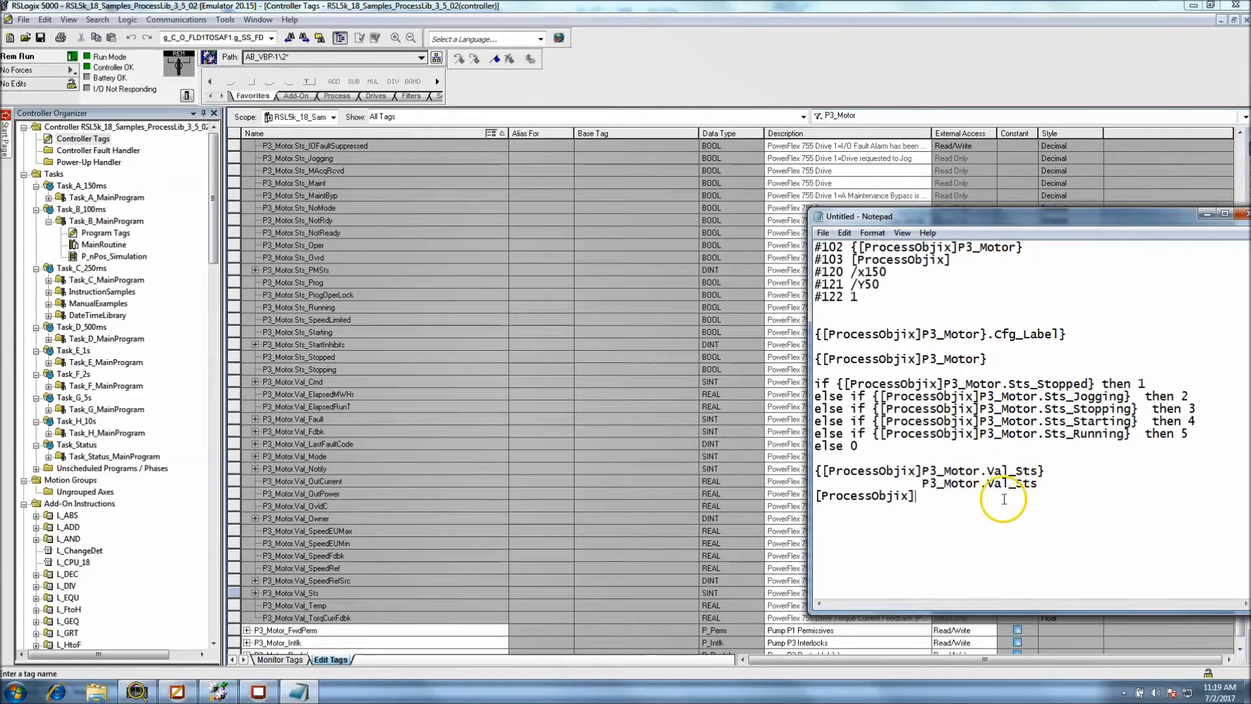
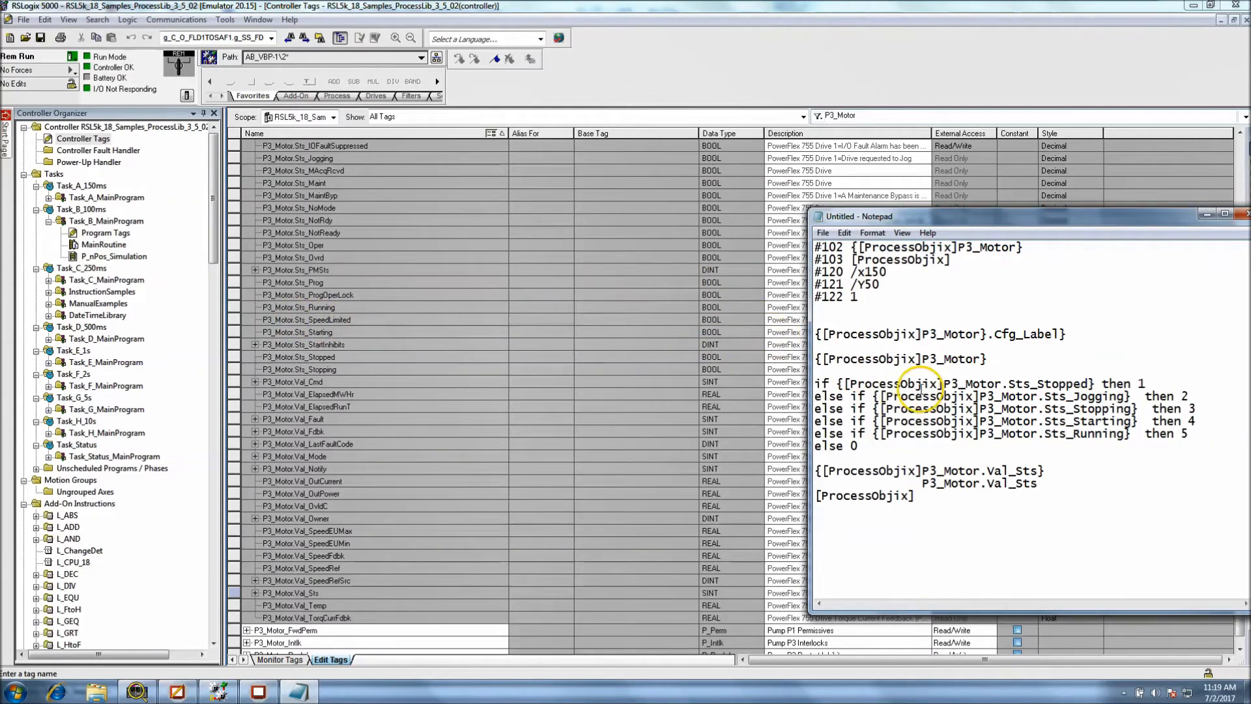
In FactoryTalk View Studio, dismiss the Val_Sts indicator's properties and open the connections of the first pump's Msi_Exceptions13 indicator
{"action": "left_click_drag", "start_coordinate": [995, 223], "coordinate": [729, 194]}
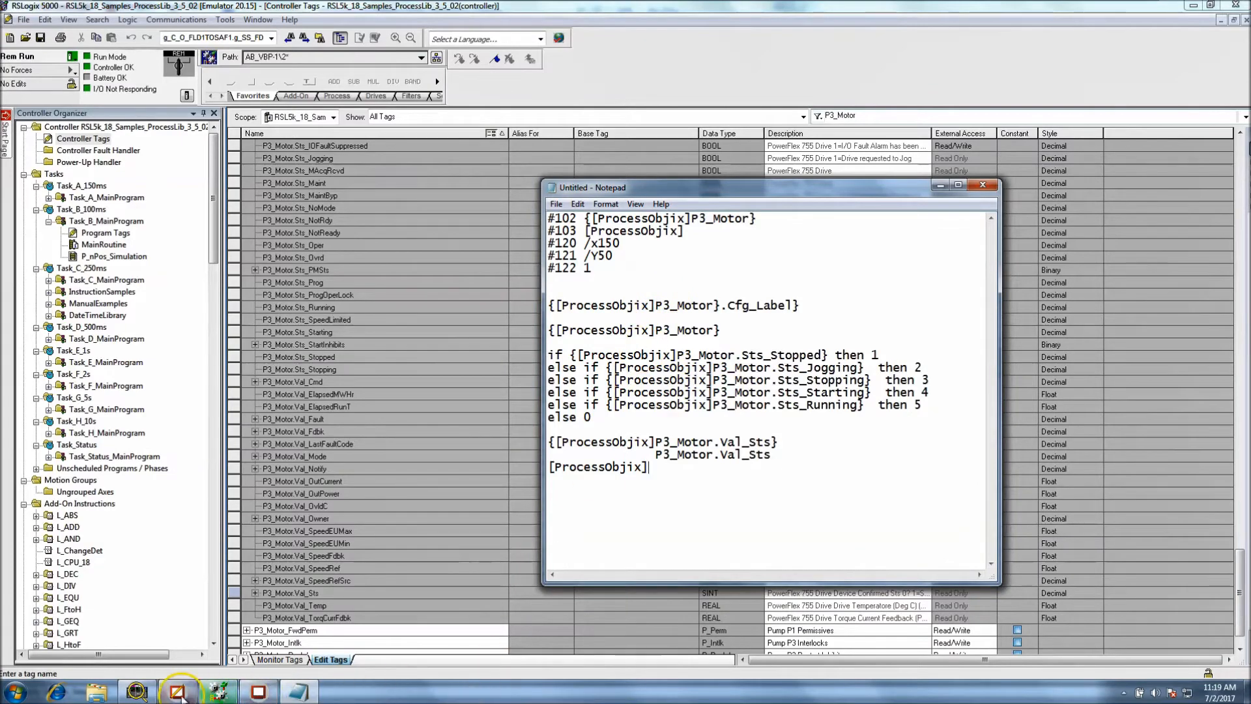
{"action": "left_click", "coordinate": [178, 692]}
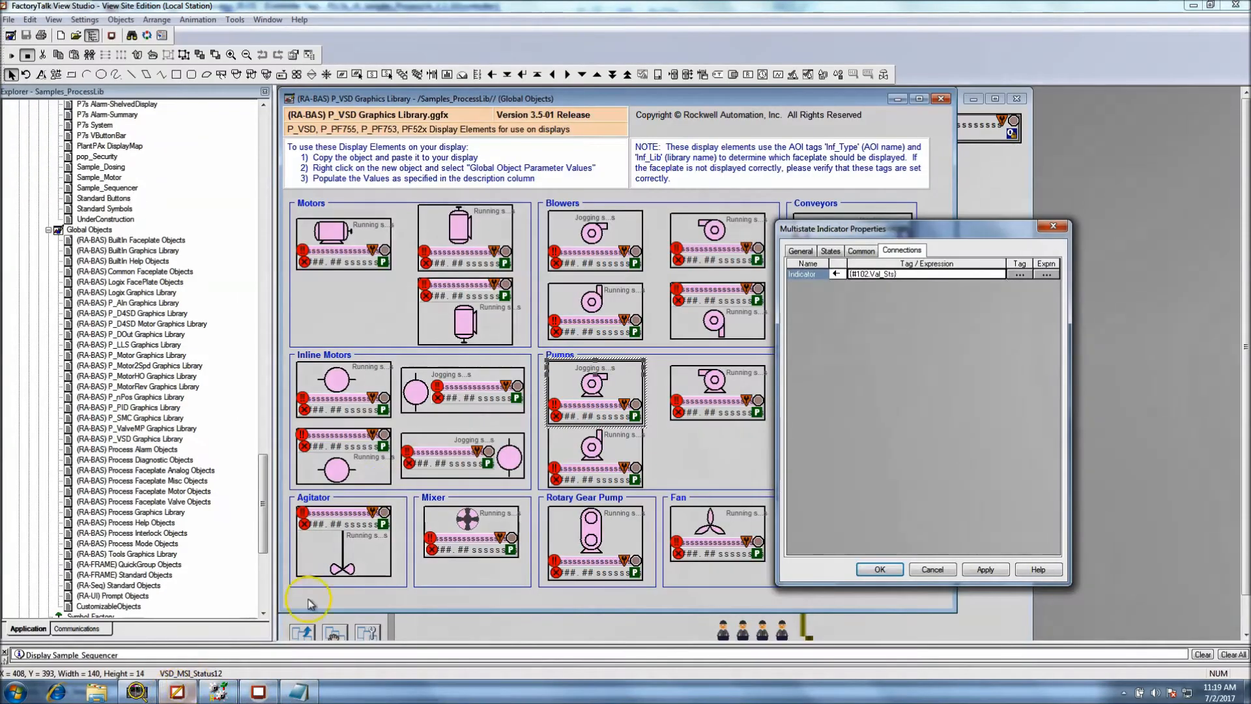
{"action": "left_click", "coordinate": [931, 572]}
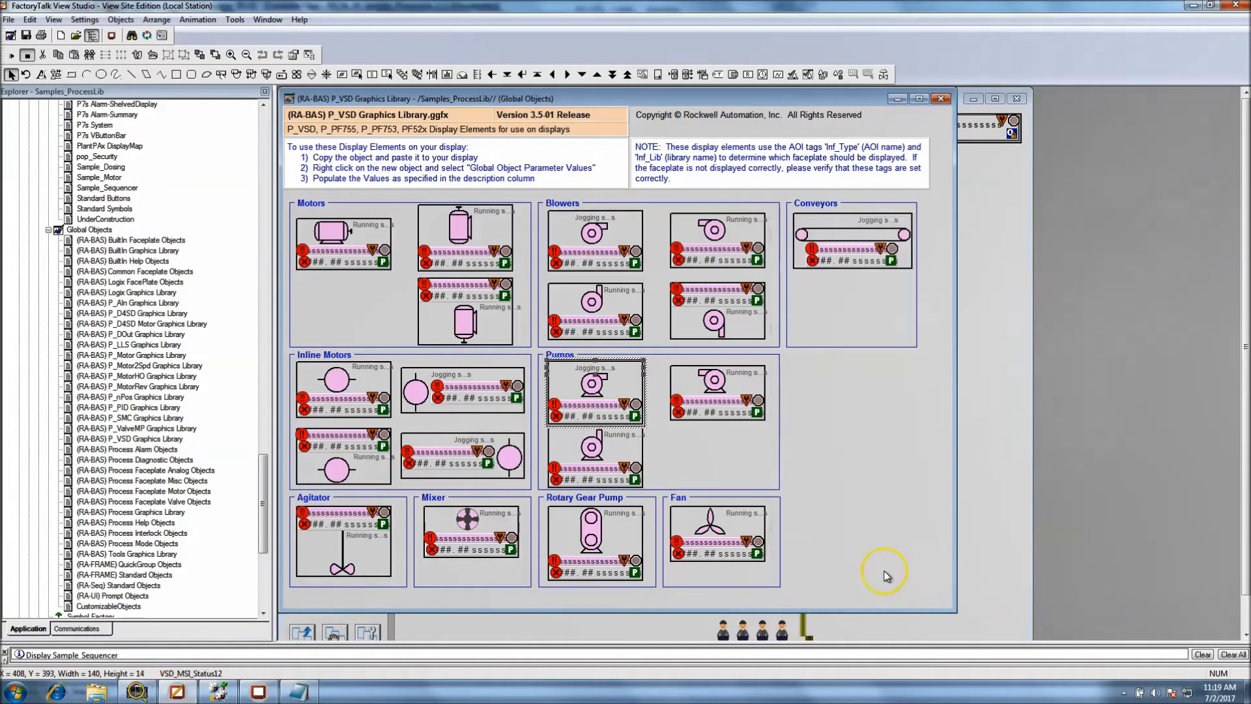
{"action": "left_click", "coordinate": [557, 421]}
{"action": "double_click", "coordinate": [559, 421]}
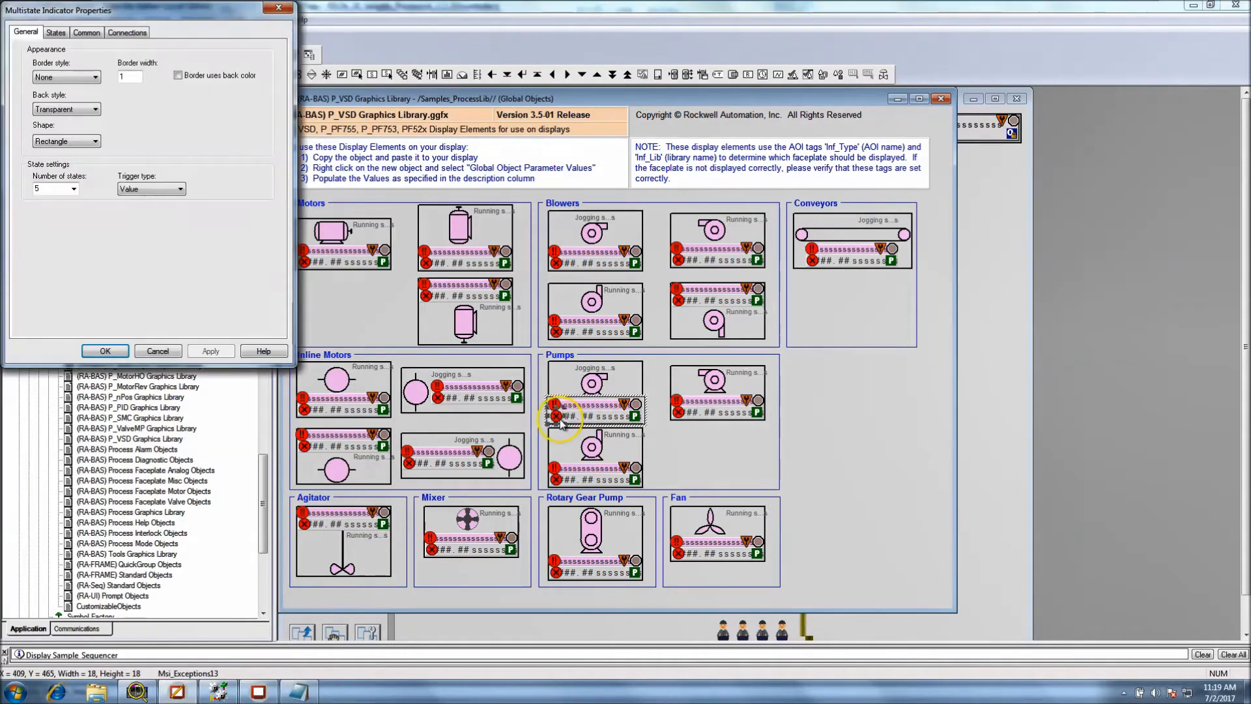
{"action": "left_click", "coordinate": [127, 32]}
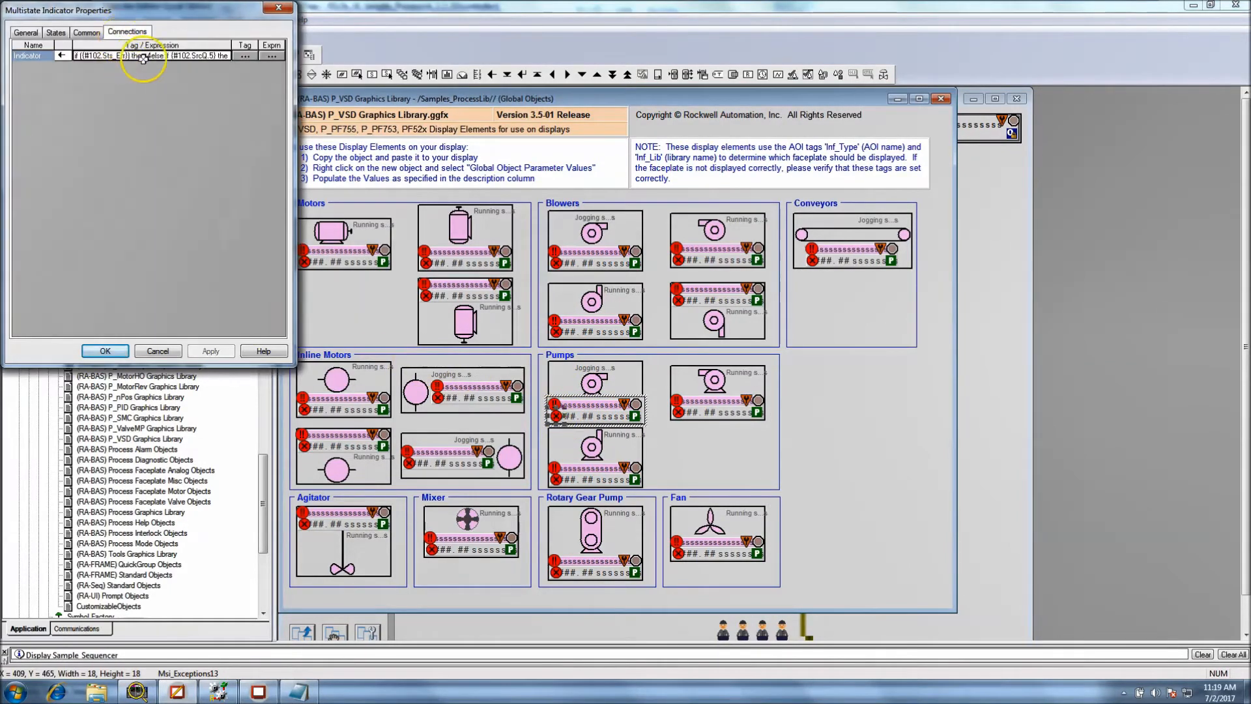
{"action": "left_click", "coordinate": [149, 56]}
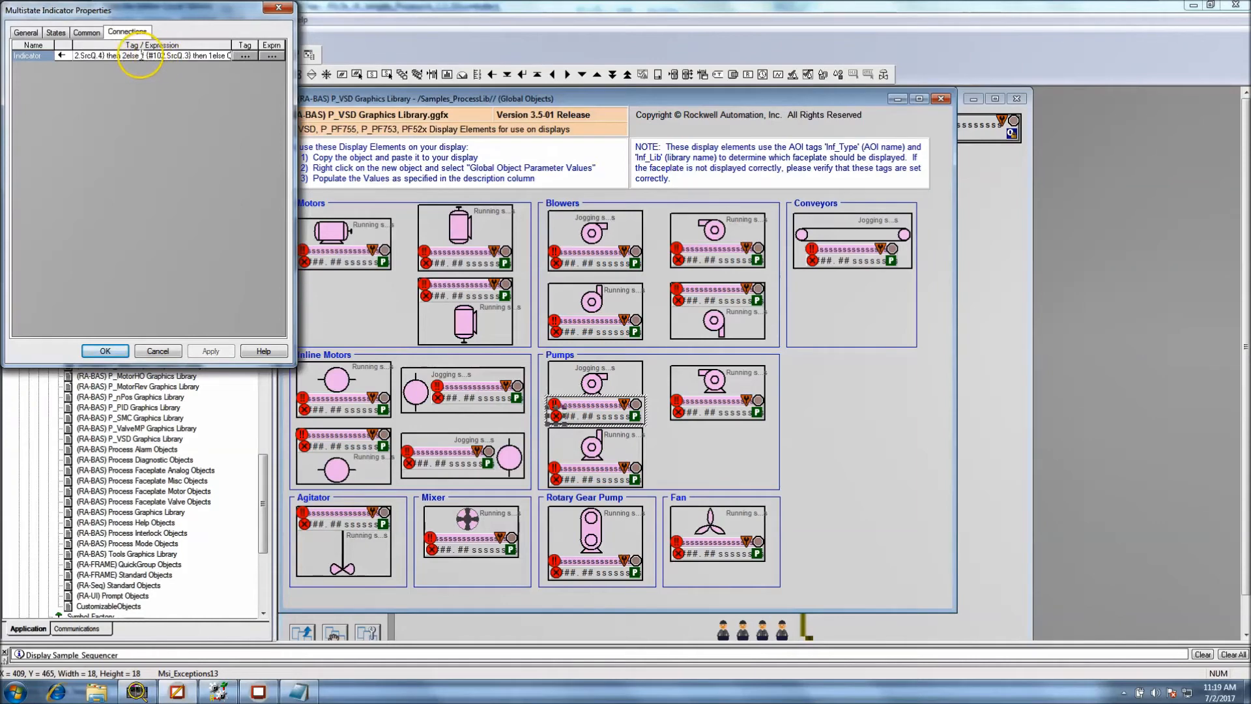
{"action": "key", "text": "ctrl+a"}
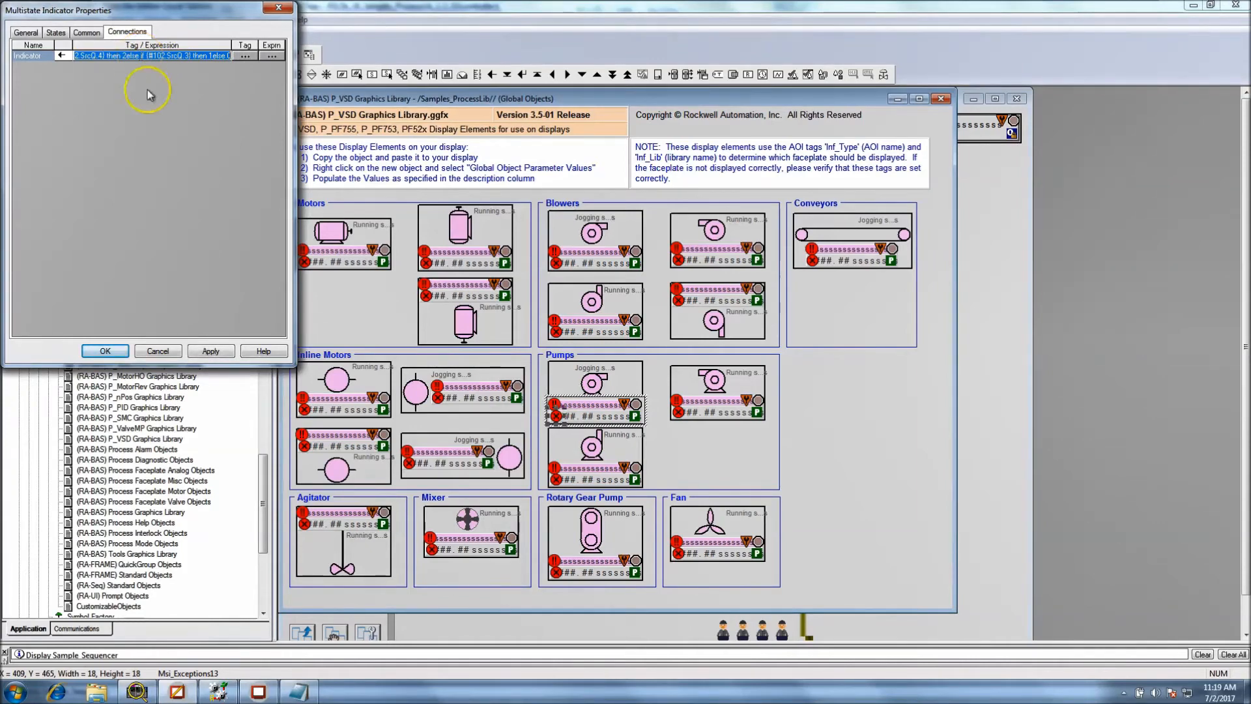
{"action": "left_click", "coordinate": [298, 691]}
{"action": "left_click", "coordinate": [665, 487]}
{"action": "type", "text": "P3_Motor.Val_Sts"}
{"action": "left_click_drag", "start_coordinate": [671, 492], "coordinate": [535, 487]}
{"action": "key", "text": "Delete"}
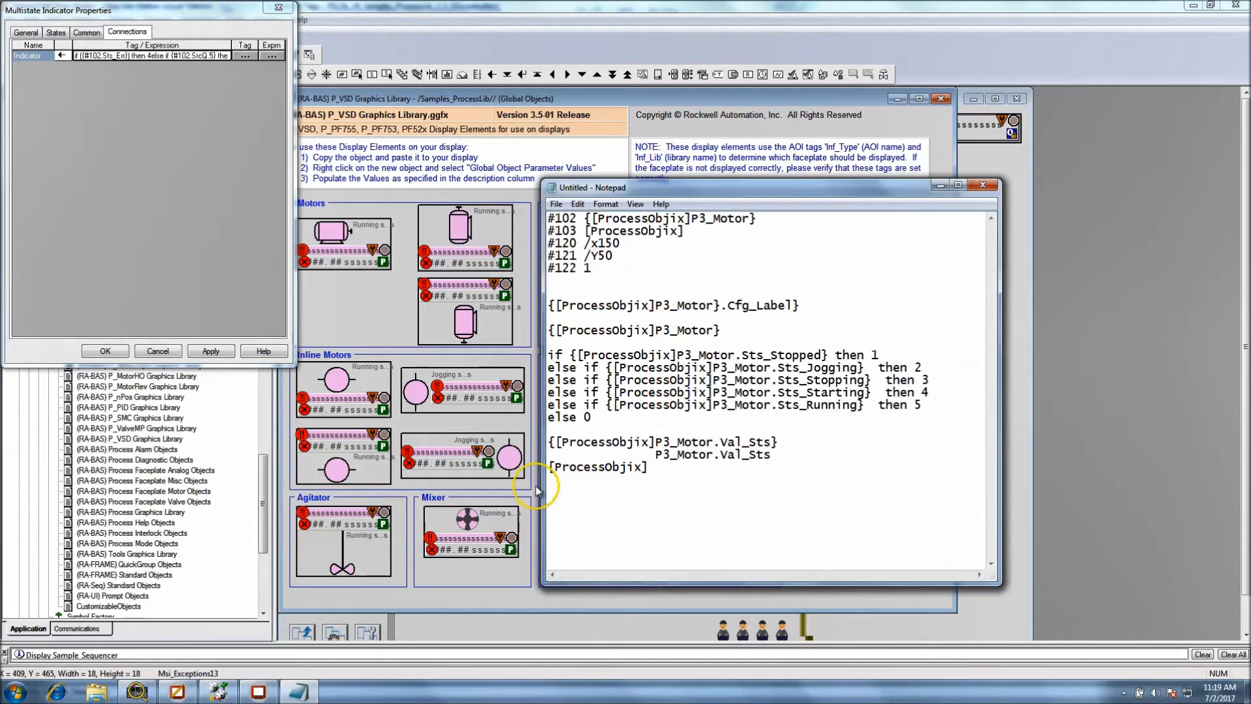
Copy the Msi_Exceptions13 indicator's full expression and paste it into the Notepad notes below the [ProcessObjix] line
{"action": "left_click", "coordinate": [214, 55]}
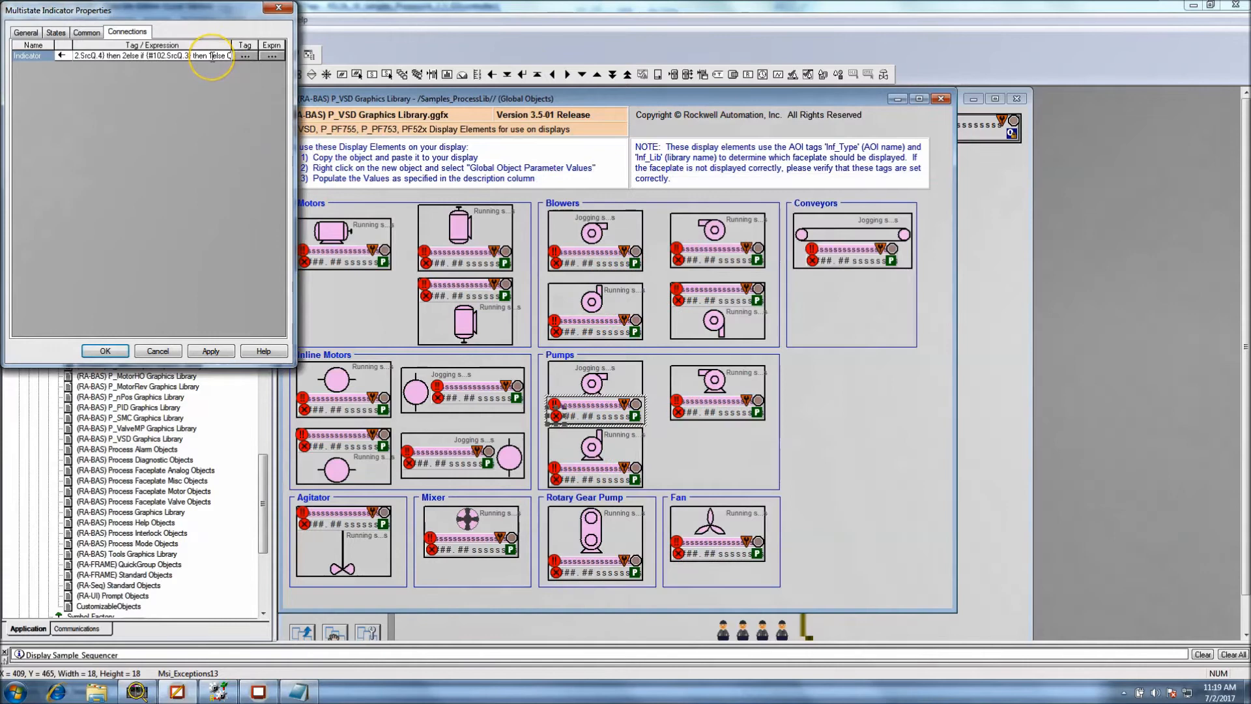
{"action": "key", "text": "ctrl+a"}
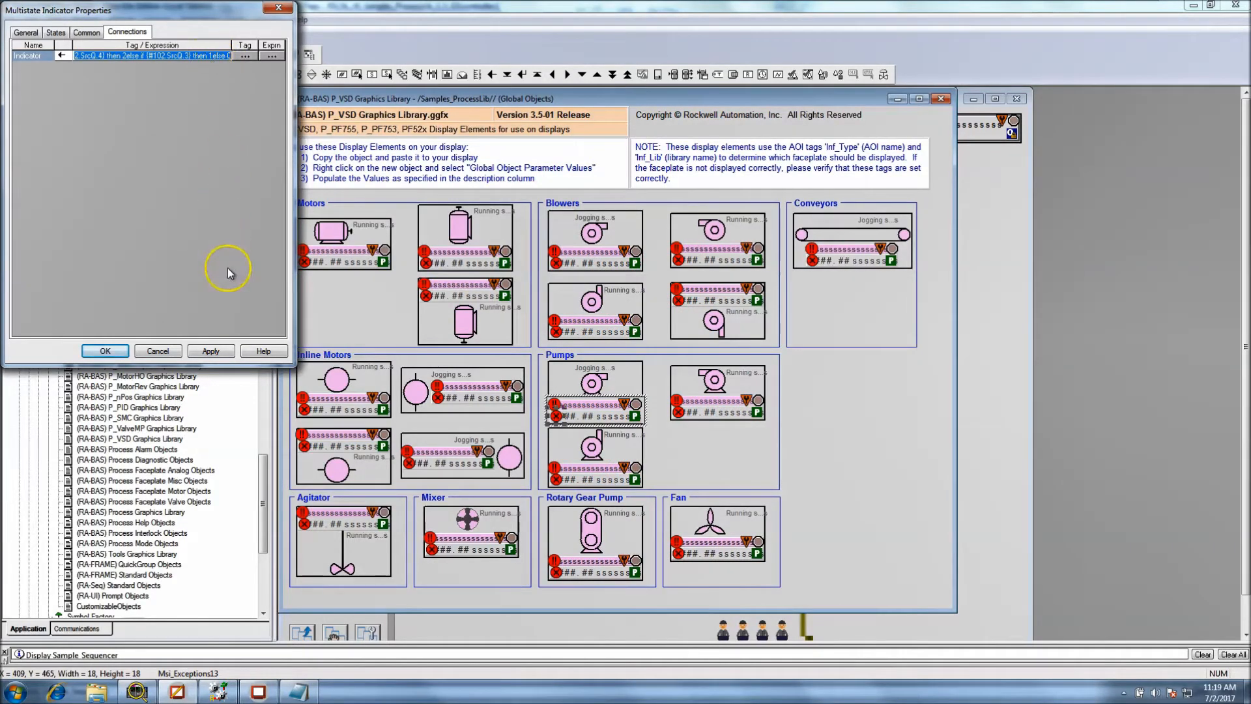
{"action": "left_click", "coordinate": [300, 692]}
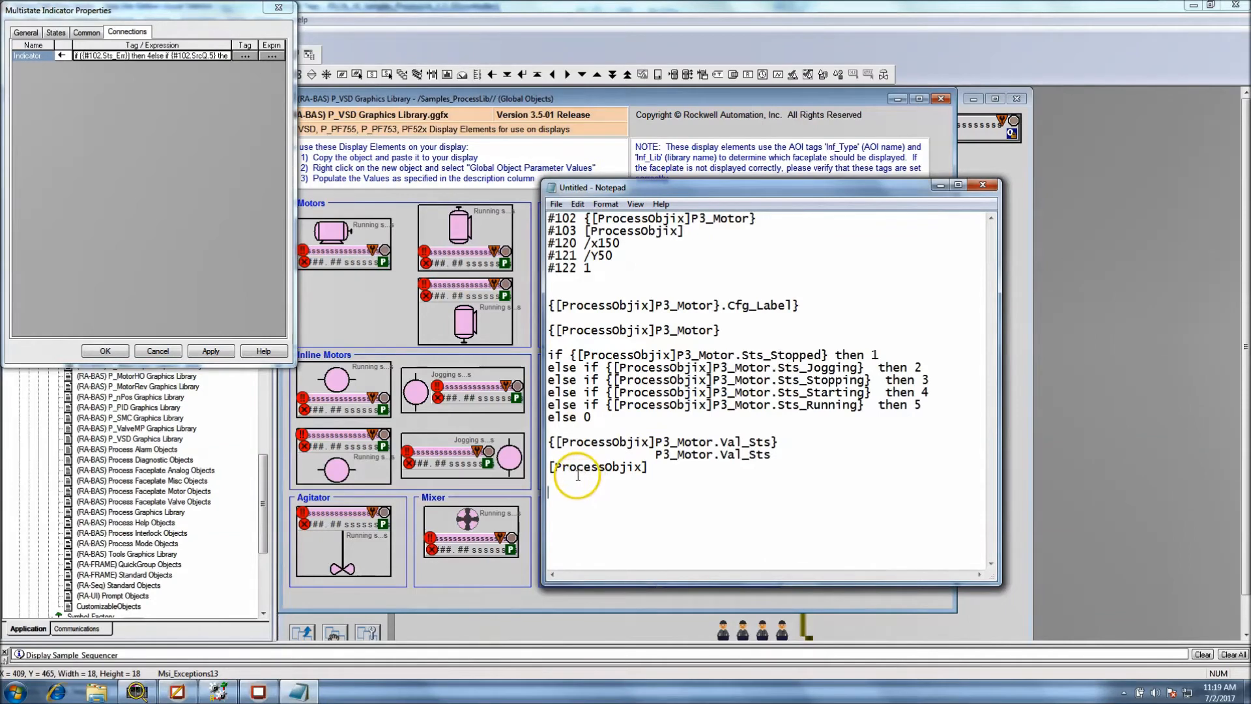
{"action": "type", "text": "if ({#102.Sts_Err}) then 4 else if {#102.SrcQ.5} then 3 else if {#102.SrcQ.4} then 2 else if {#102.SrcQ.3} then 1 else 0"}
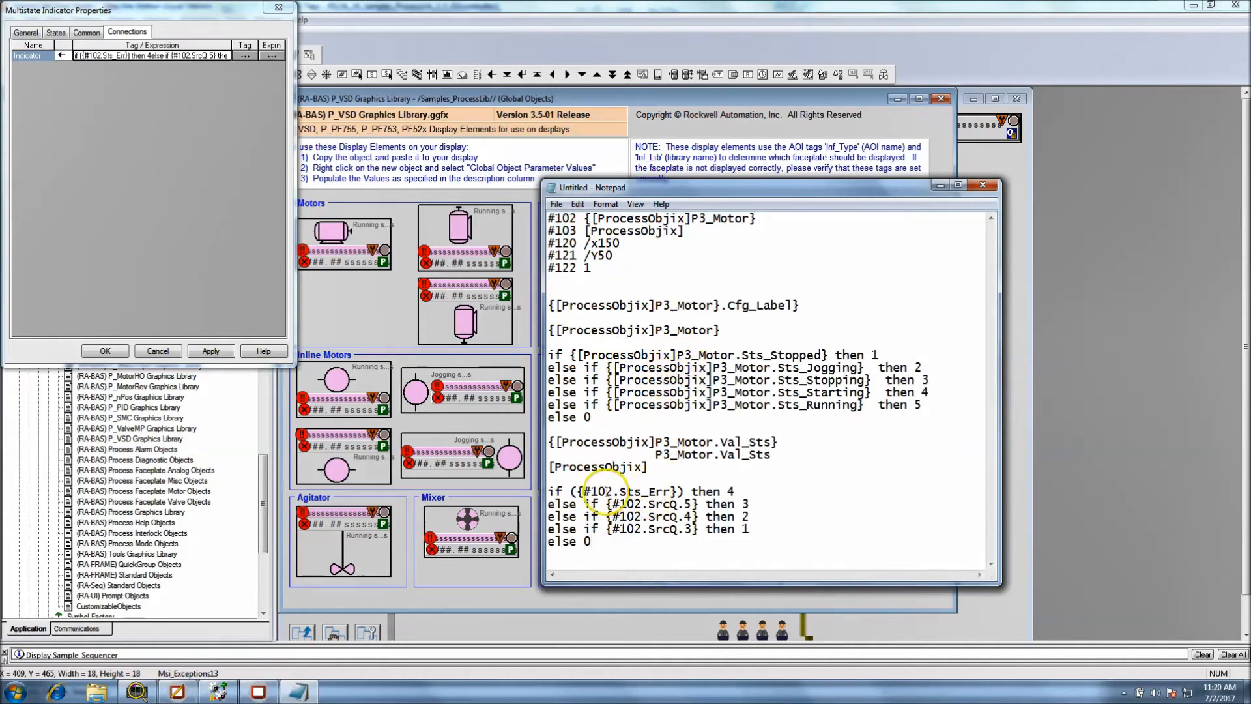
Copy [ProcessObjix]P3_Motor from the notes' #102 line and paste it over #102 in the Sts_Err condition
{"action": "left_click_drag", "start_coordinate": [613, 492], "coordinate": [584, 493]}
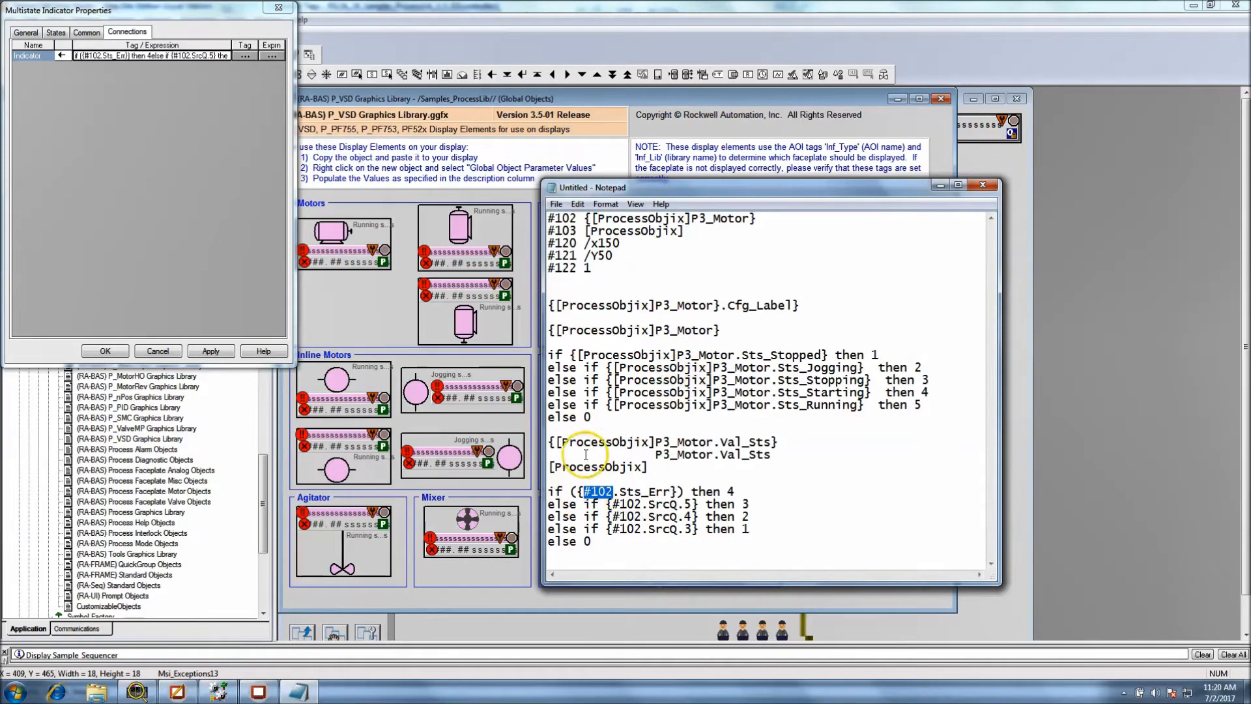
{"action": "left_click_drag", "start_coordinate": [757, 219], "coordinate": [585, 219]}
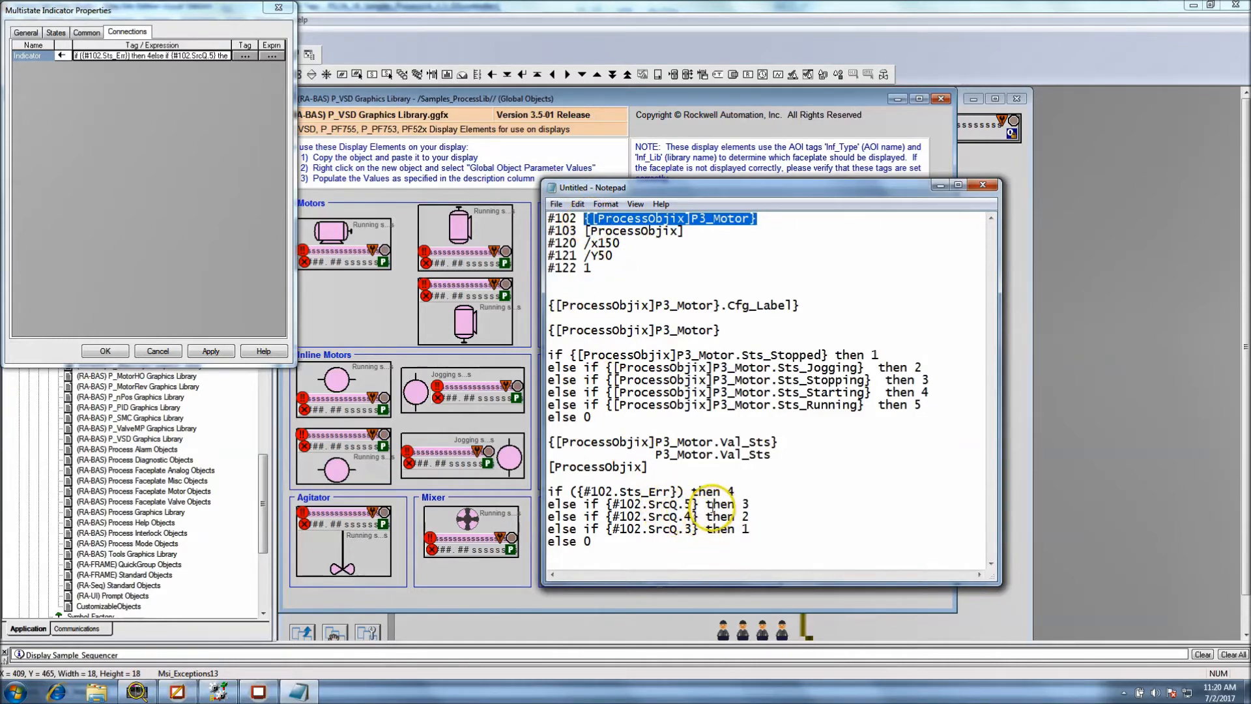
{"action": "left_click_drag", "start_coordinate": [756, 220], "coordinate": [606, 218]}
{"action": "right_click", "coordinate": [592, 219]}
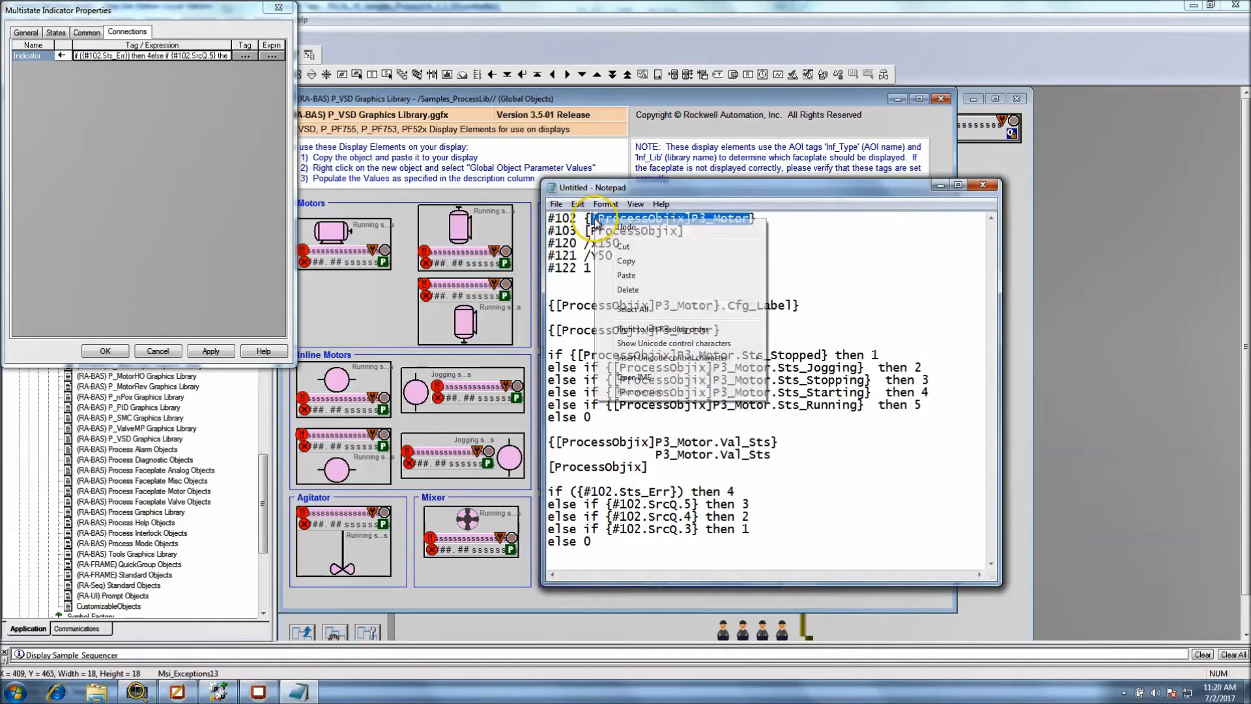
{"action": "left_click", "coordinate": [616, 256]}
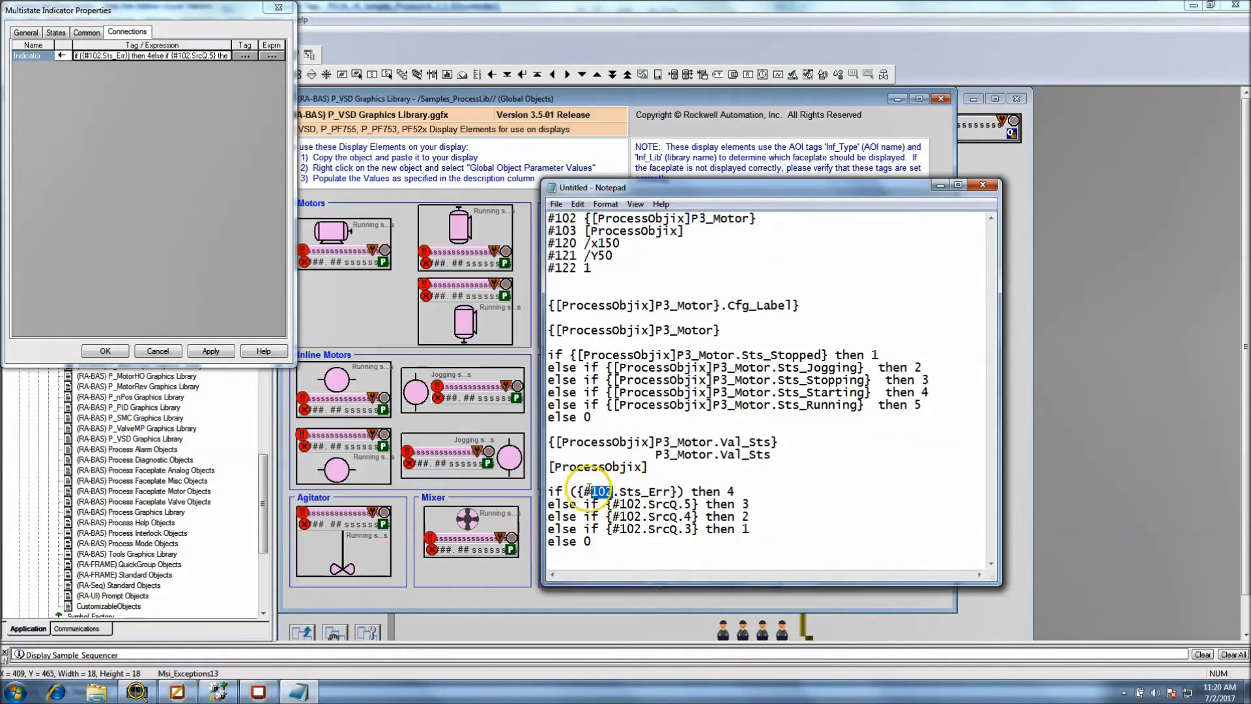
{"action": "left_click_drag", "start_coordinate": [590, 488], "coordinate": [584, 490]}
{"action": "key", "text": "ctrl+v"}
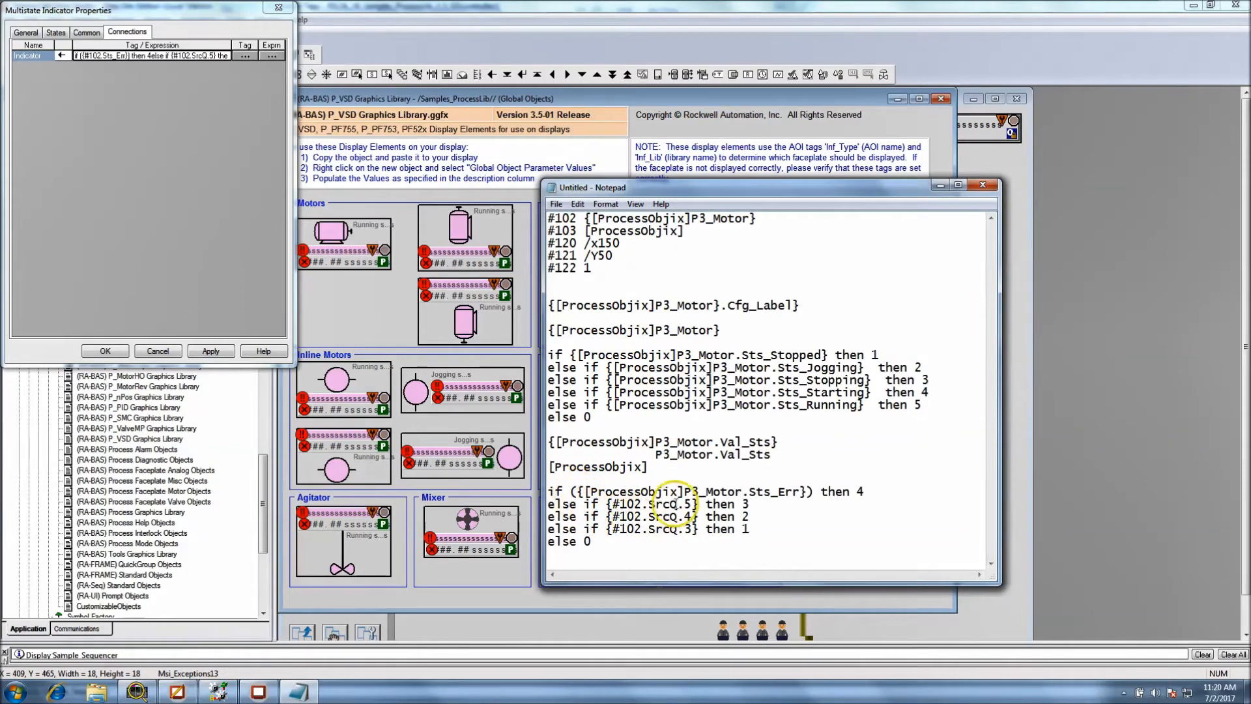
Replace #102 with [ProcessObjix]P3_Motor in the SrcQ.5, SrcQ.4 and SrcQ.3 conditions of the pasted expression
{"action": "key", "text": "ctrl+v"}
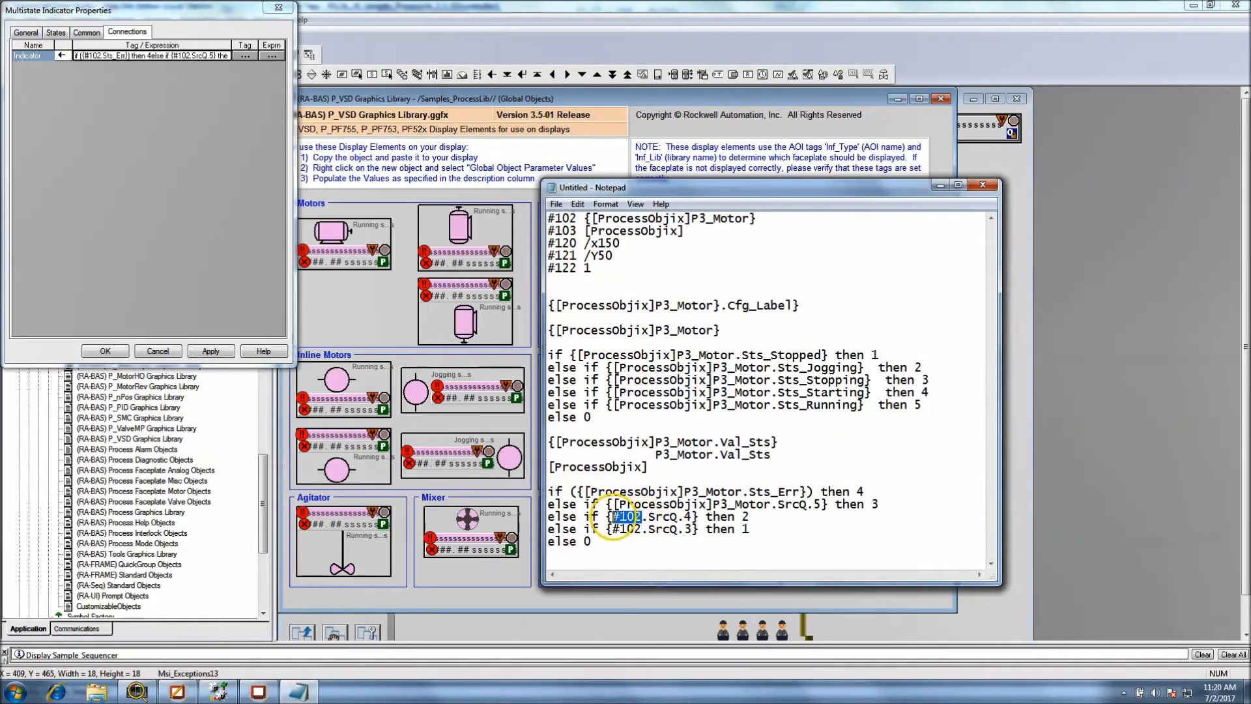
{"action": "key", "text": "ctrl+v"}
{"action": "left_click_drag", "start_coordinate": [640, 531], "coordinate": [612, 536]}
{"action": "key", "text": "ctrl+v"}
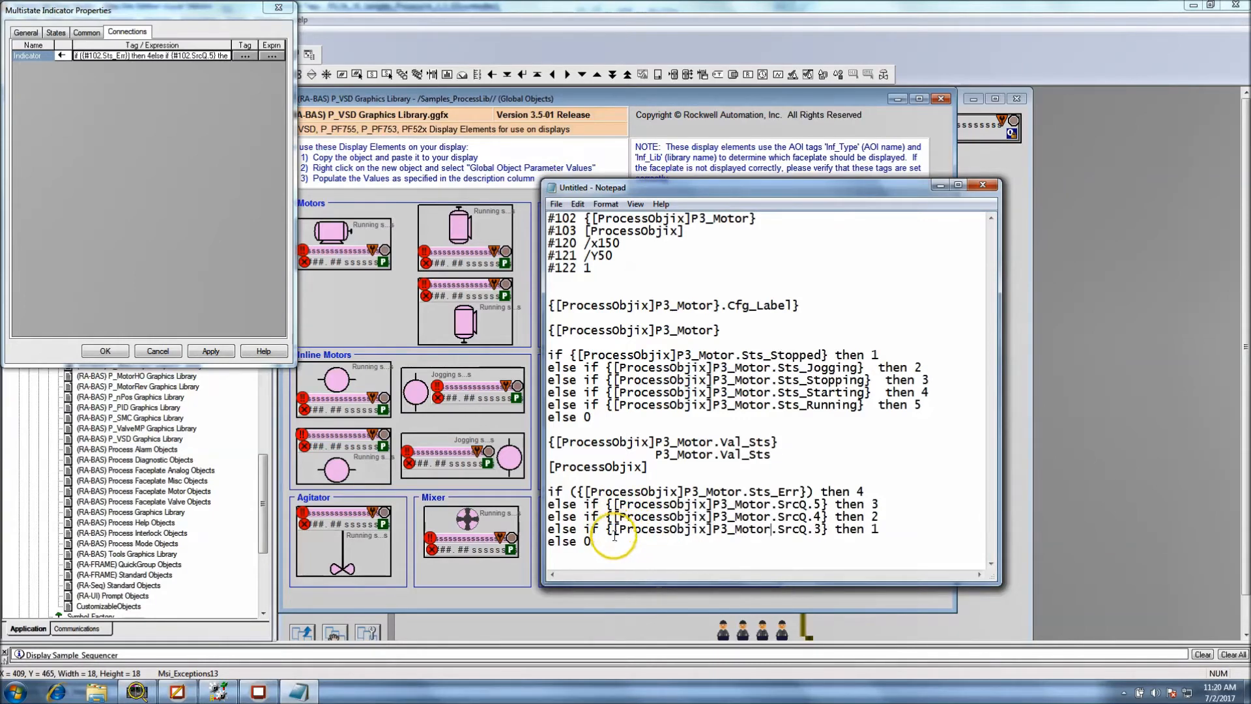
Compare the substituted Sts_Err and SrcQ expression with the indicator's original expression and the #102 parameter value in the notes
{"action": "left_click_drag", "start_coordinate": [637, 546], "coordinate": [549, 492]}
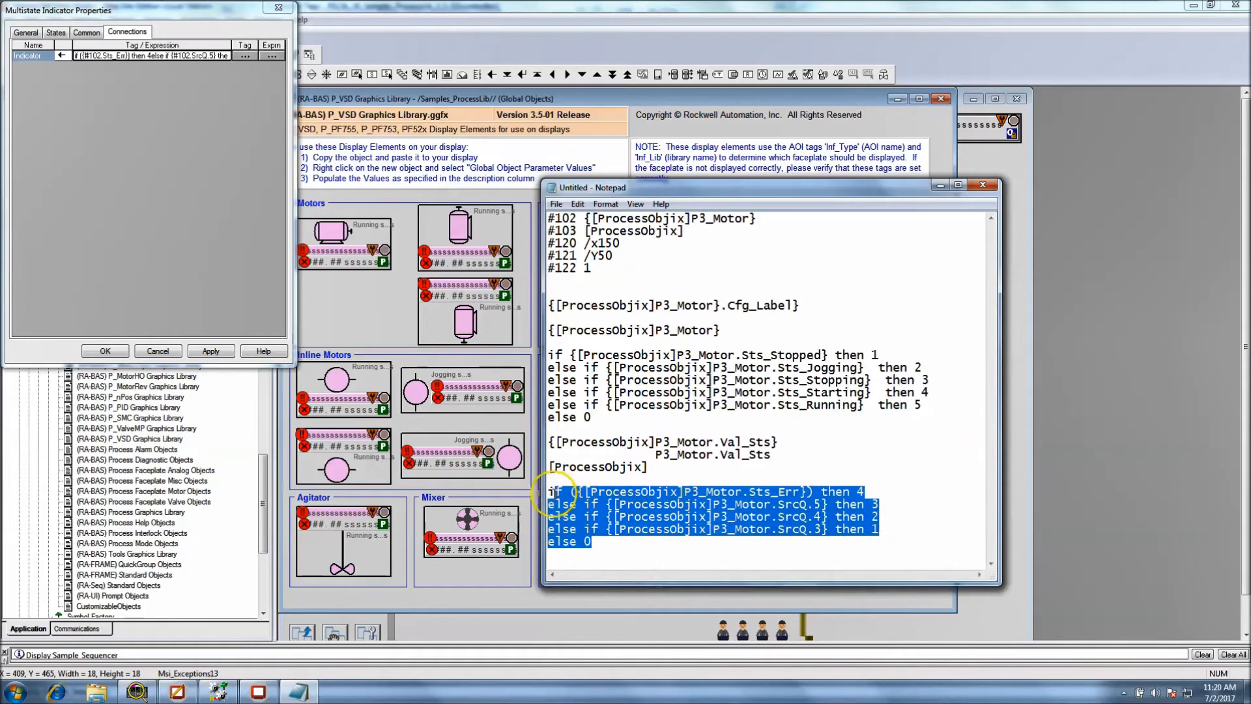
{"action": "left_click", "coordinate": [173, 60]}
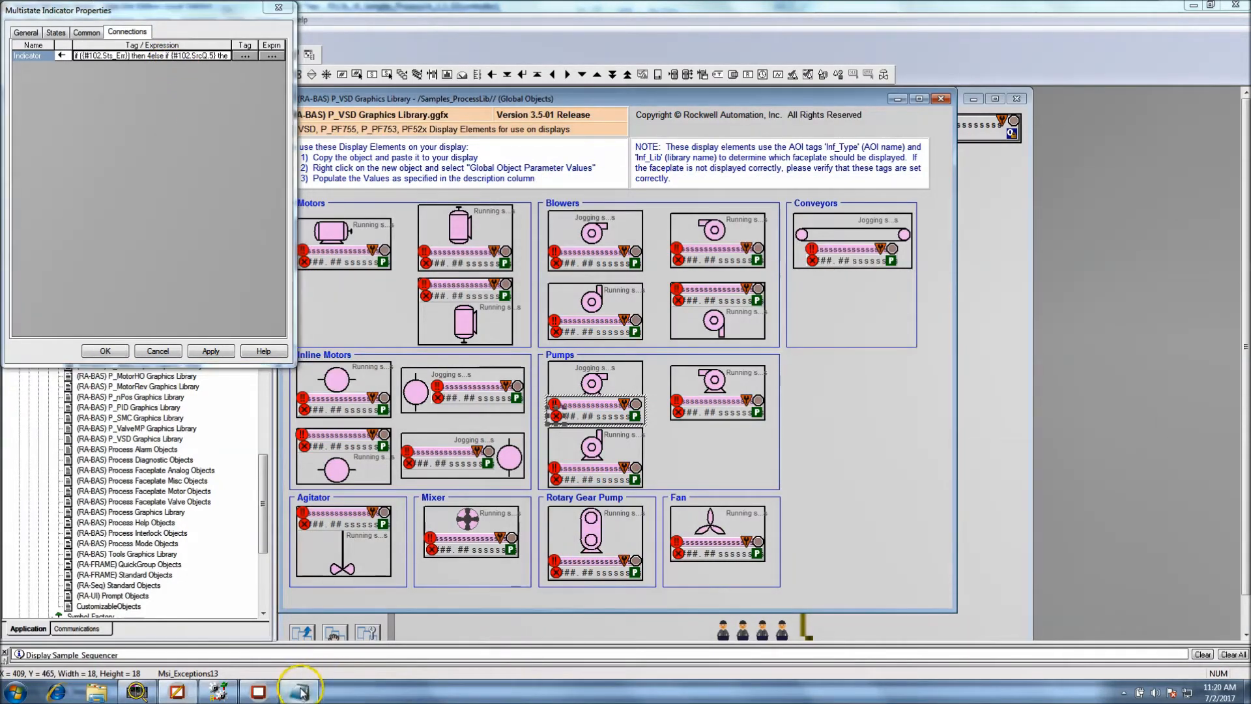
{"action": "left_click", "coordinate": [306, 691]}
{"action": "left_click_drag", "start_coordinate": [764, 219], "coordinate": [585, 218]}
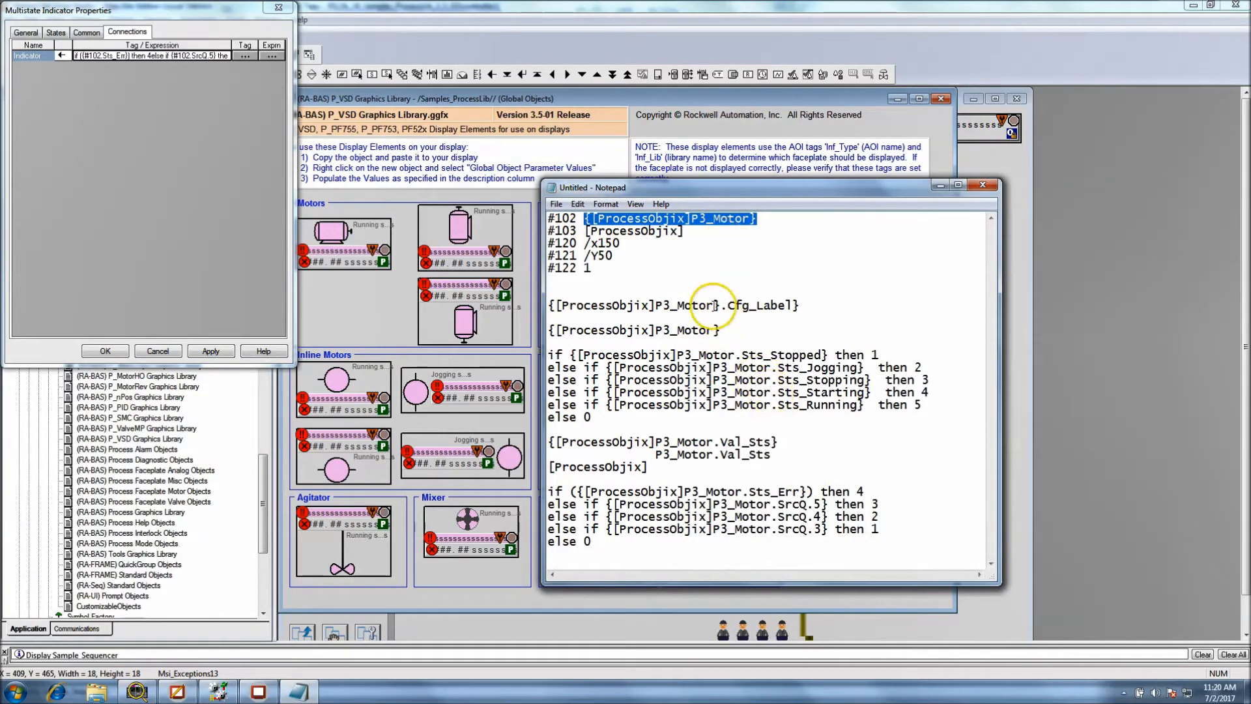
{"action": "double_click", "coordinate": [728, 270]}
{"action": "left_click_drag", "start_coordinate": [592, 543], "coordinate": [547, 493]}
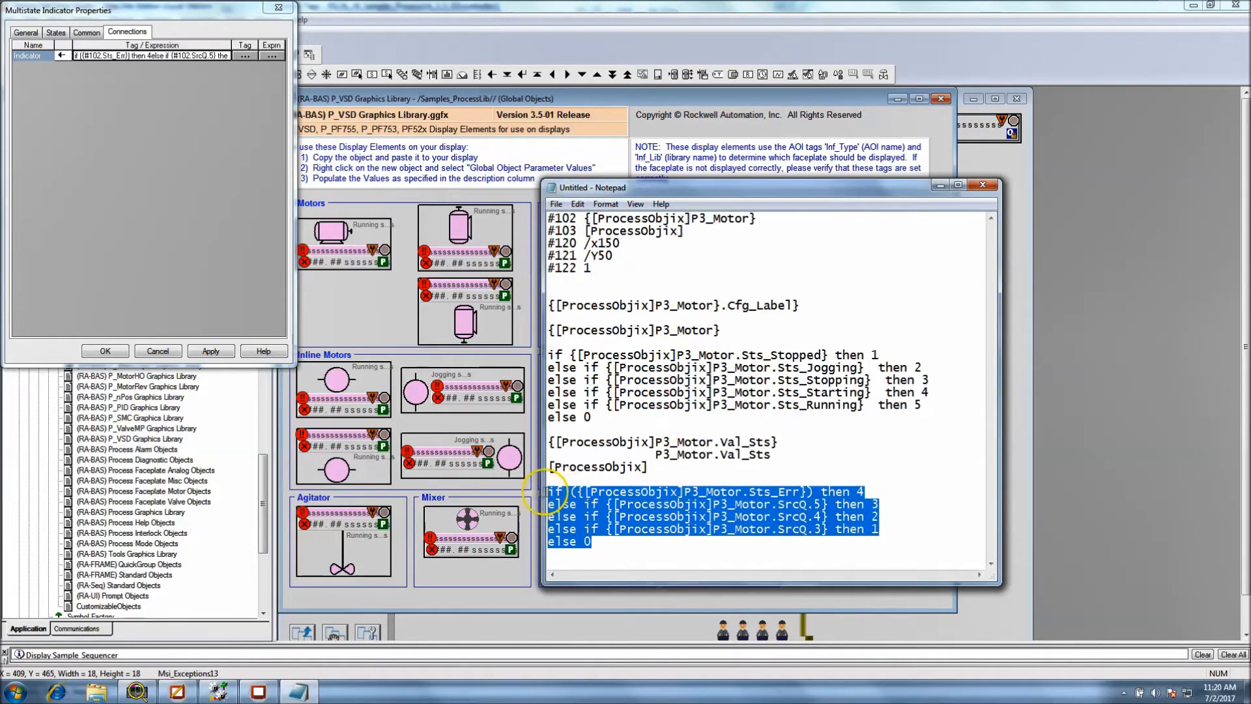
{"action": "left_click", "coordinate": [649, 545]}
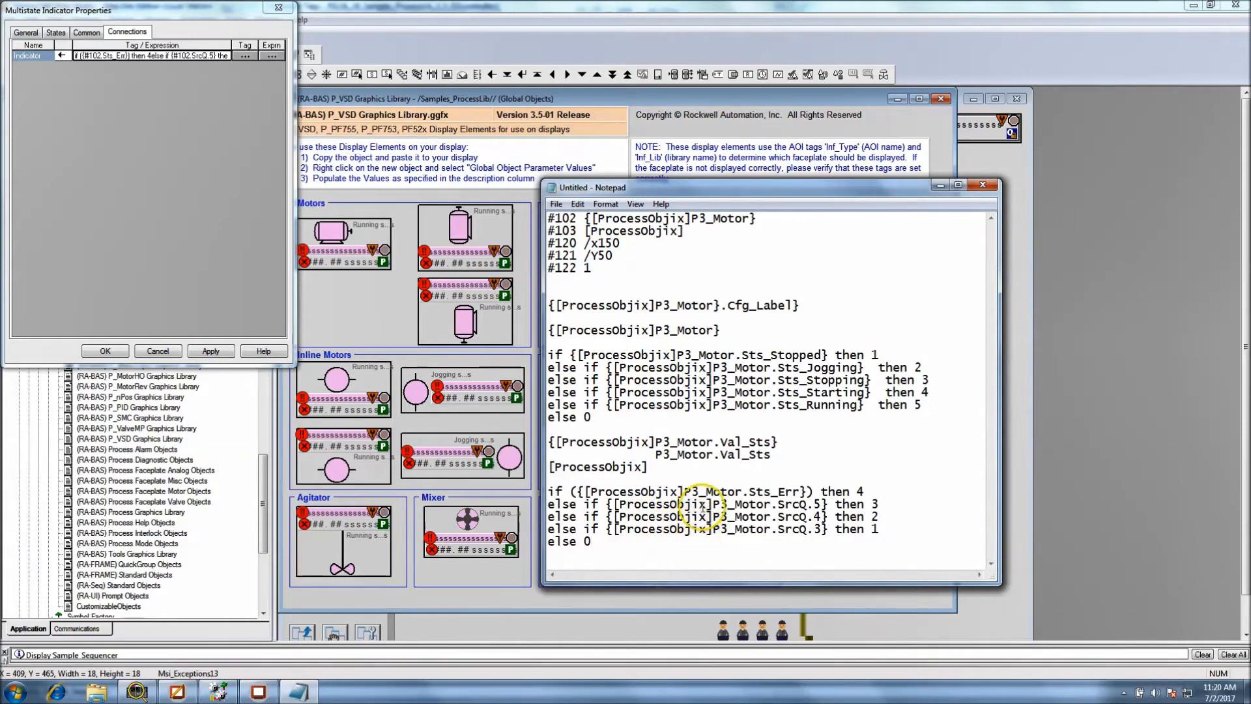
Cancel the exceptions indicator's properties and open the connections of the same pump's green Msi_ModeWthDisabled11 indicator
{"action": "left_click", "coordinate": [157, 351]}
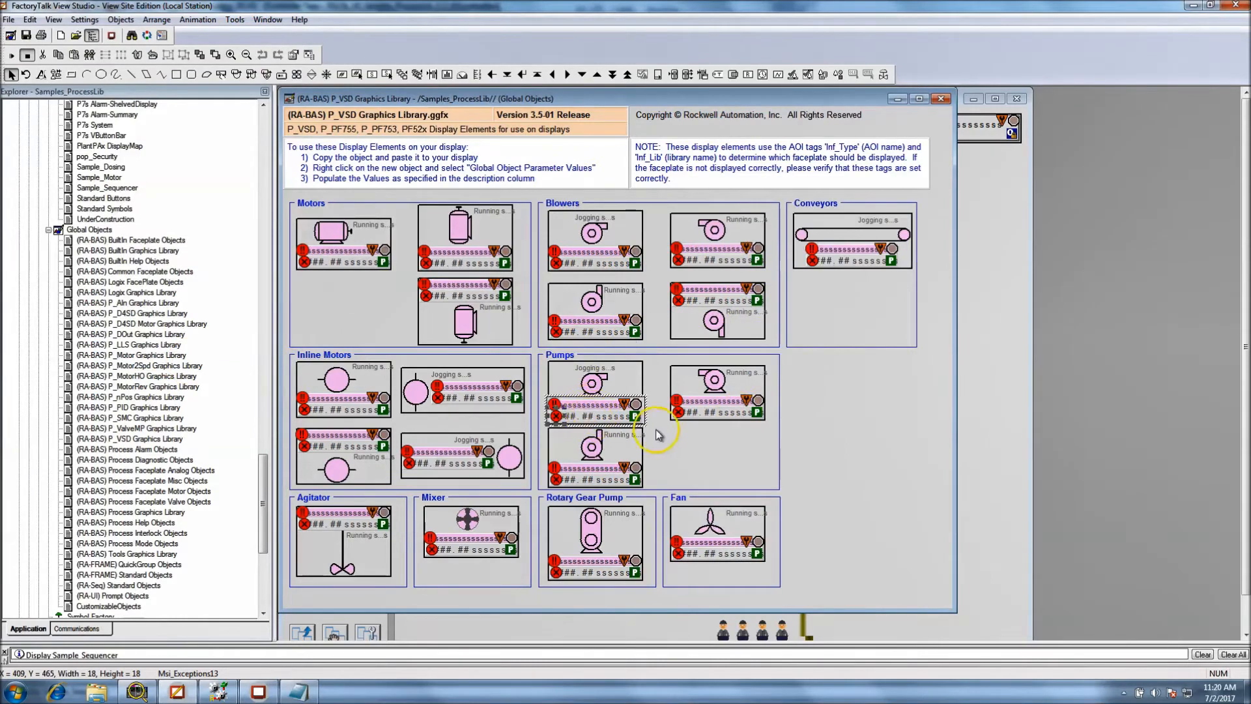
{"action": "double_click", "coordinate": [636, 418]}
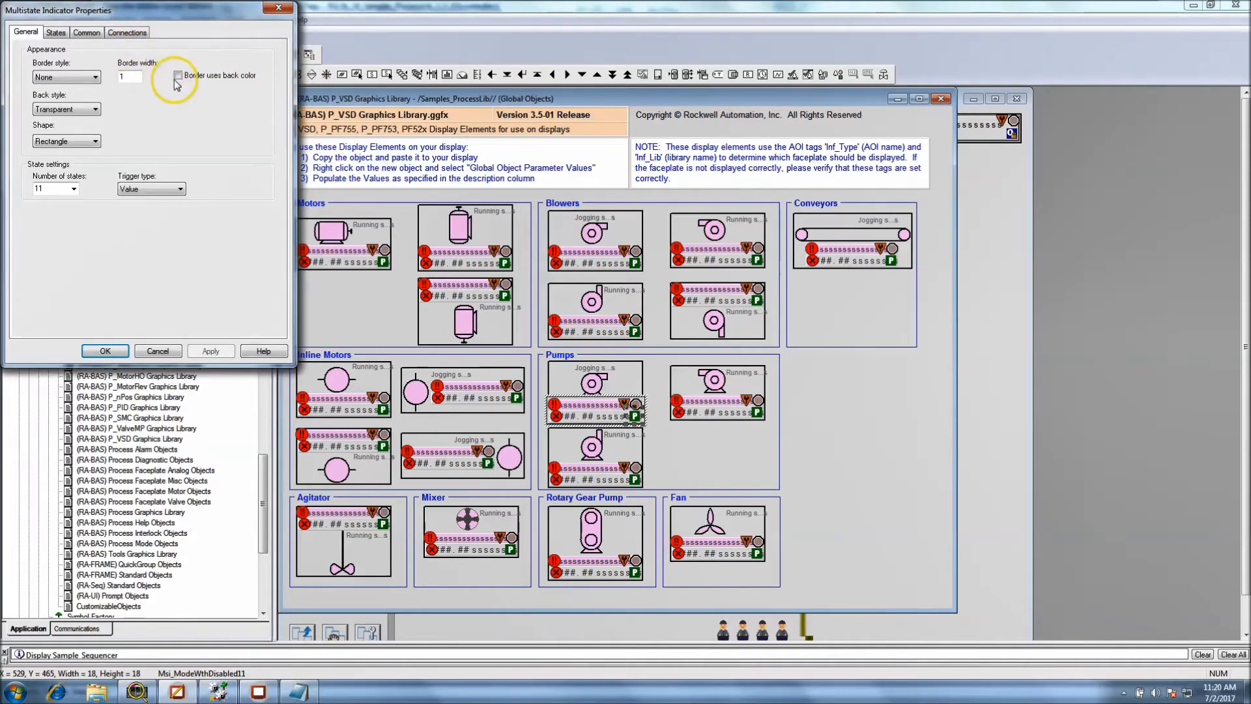
{"action": "left_click", "coordinate": [124, 35]}
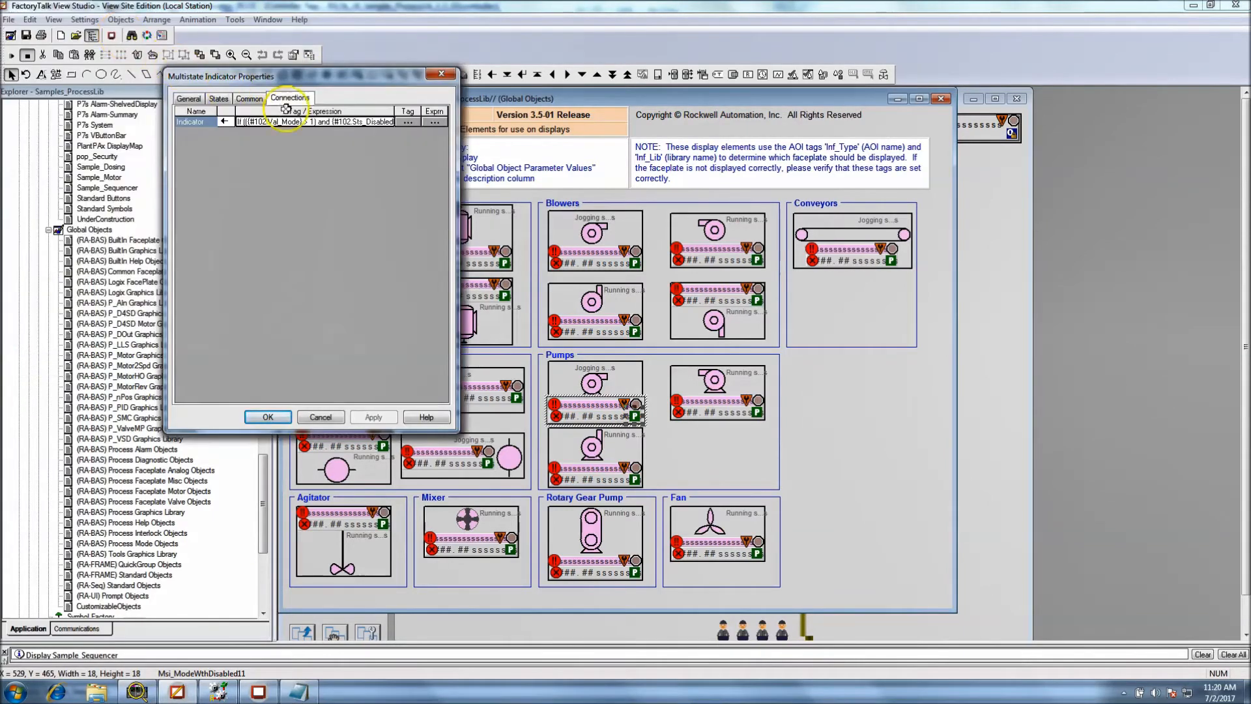
Copy the mode indicator's full expression and paste it at the end of the Notepad notes
{"action": "key", "text": "Num_Lock"}
{"action": "key", "text": "End"}
{"action": "key", "text": "ctrl+a"}
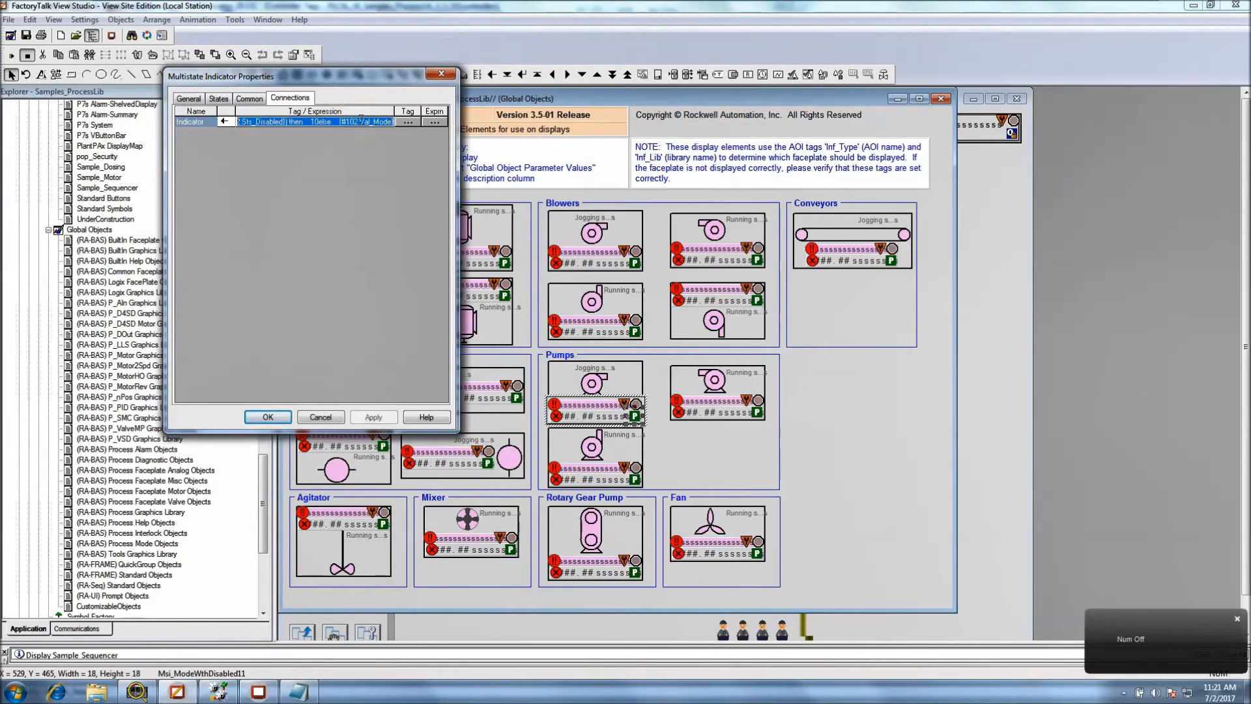
{"action": "key", "text": "alt+Tab"}
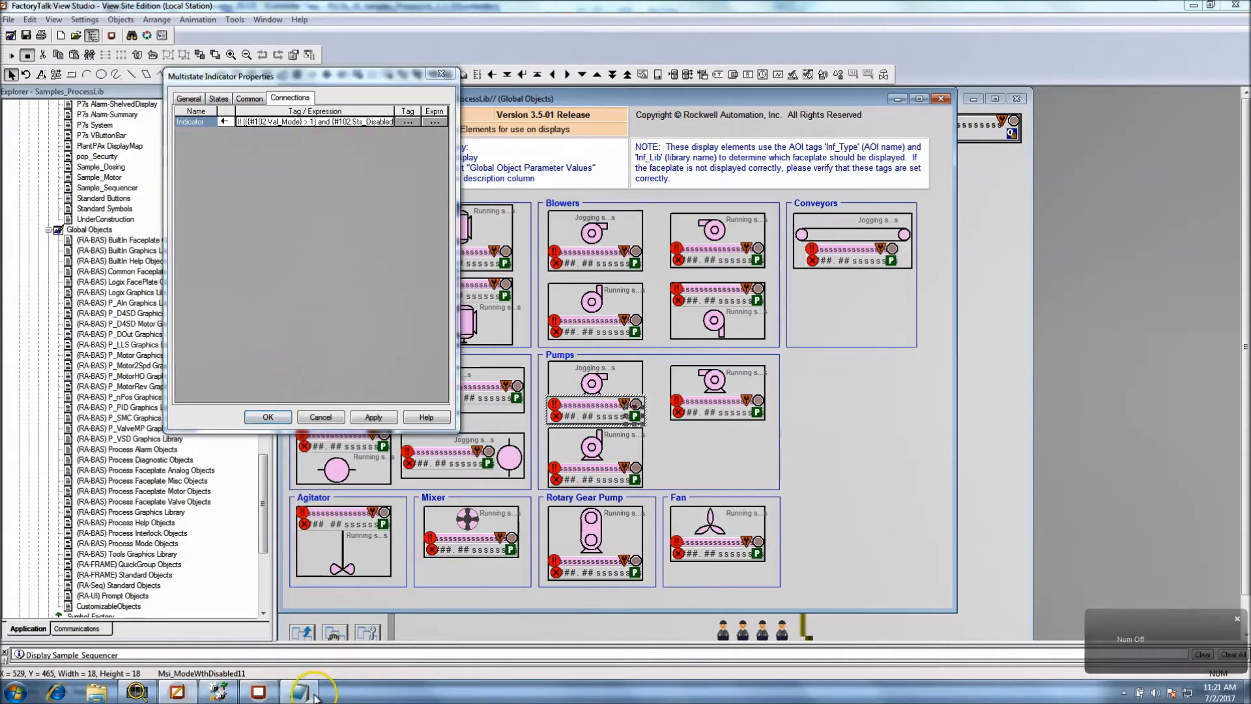
{"action": "key", "text": "Return"}
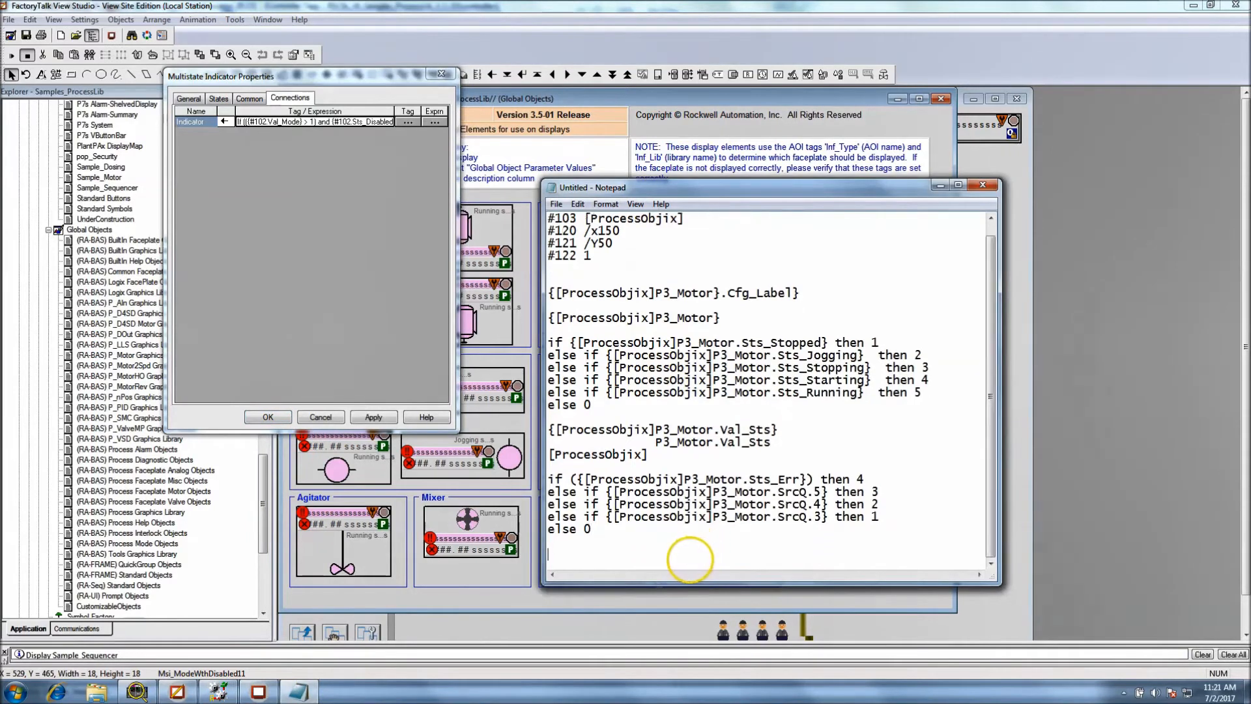
{"action": "key", "text": "ctrl+v"}
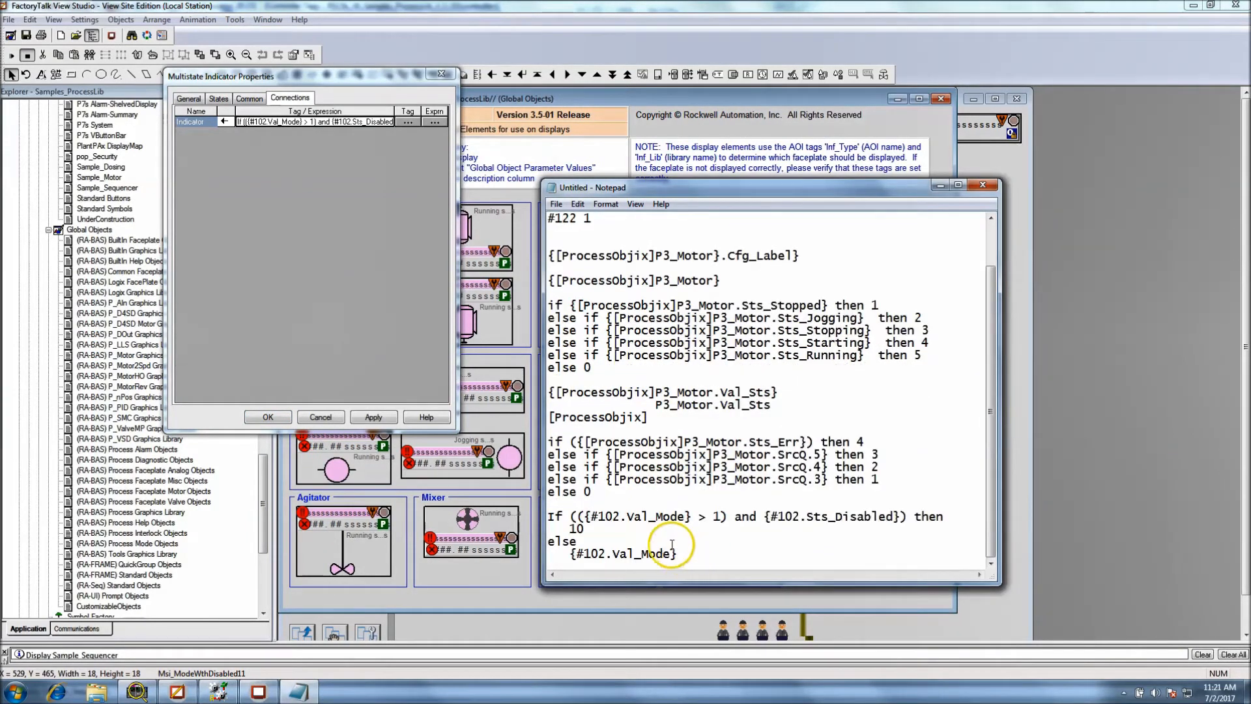
Highlight the pasted Val_Mode expression and its first #102 reference in the notes to examine where the parameter is used
{"action": "left_click_drag", "start_coordinate": [621, 516], "coordinate": [590, 517]}
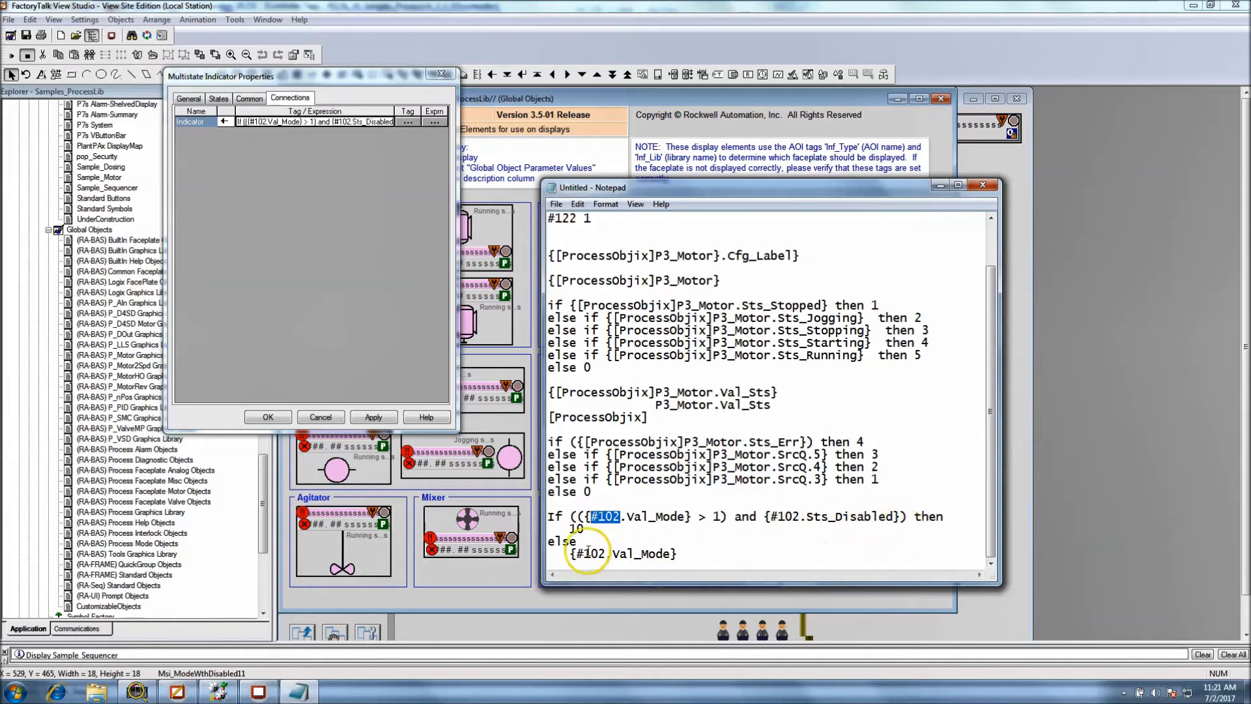
{"action": "left_click_drag", "start_coordinate": [678, 554], "coordinate": [549, 515]}
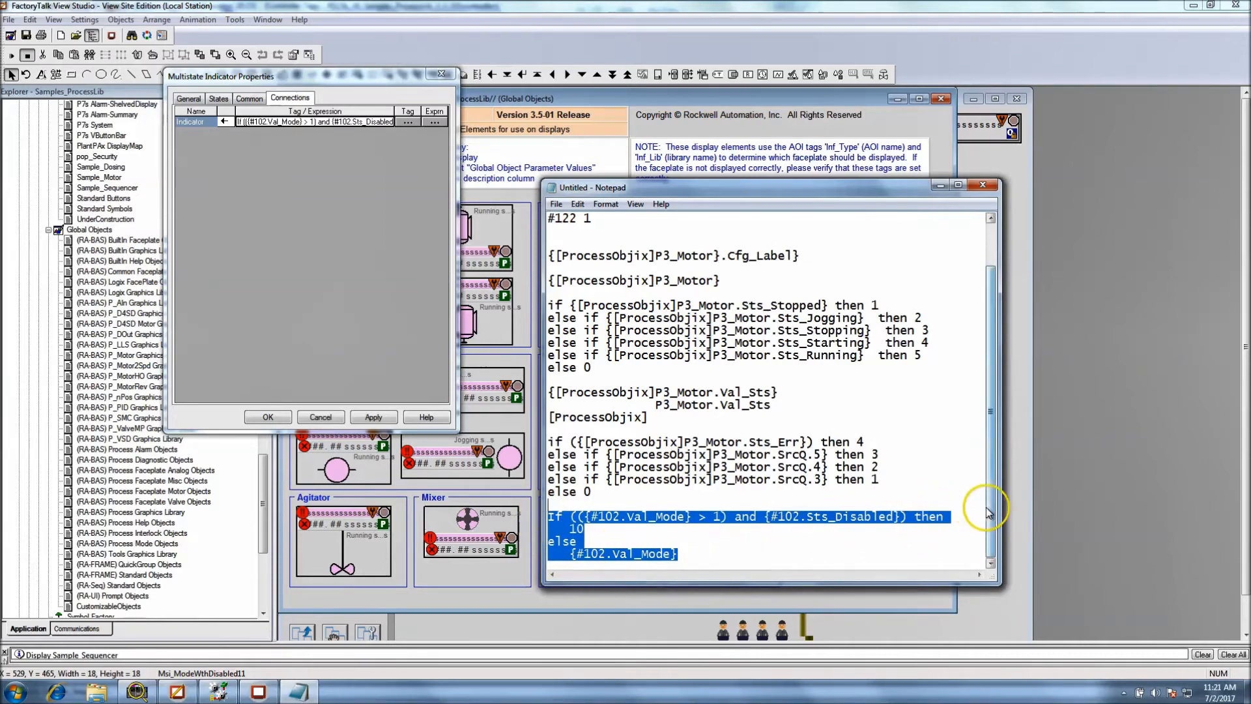
{"action": "left_click", "coordinate": [799, 557]}
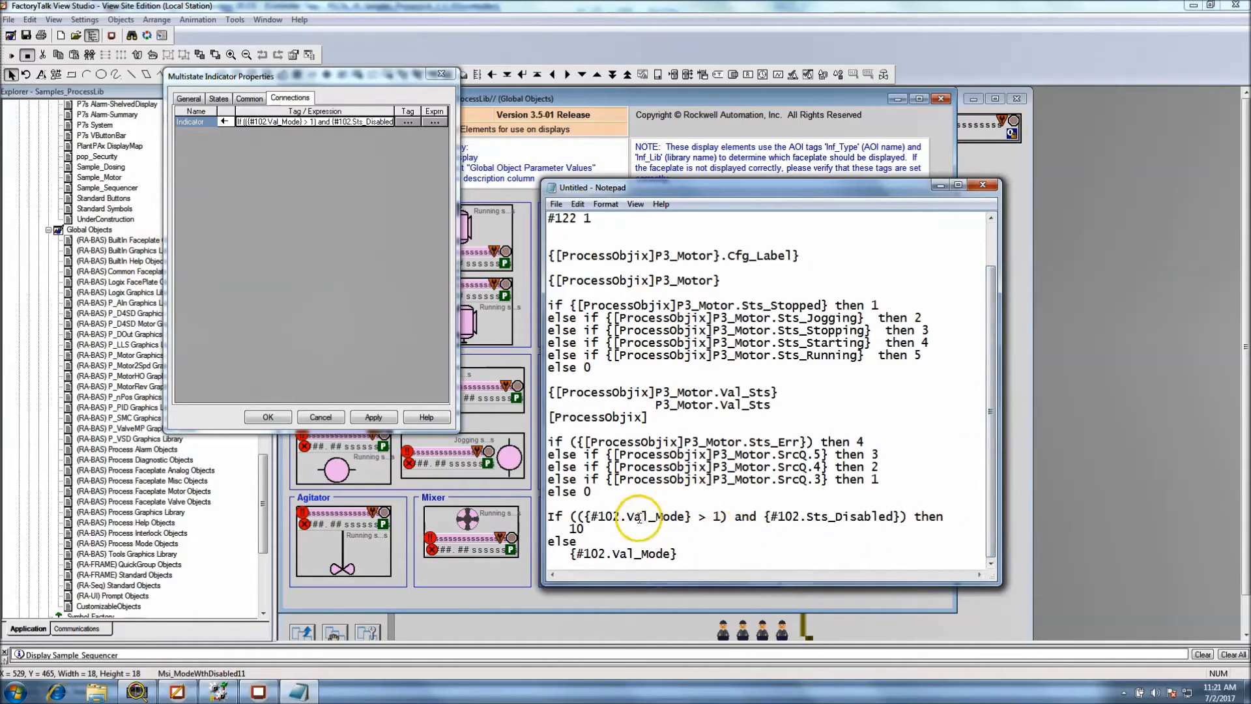
{"action": "left_click_drag", "start_coordinate": [620, 518], "coordinate": [590, 519]}
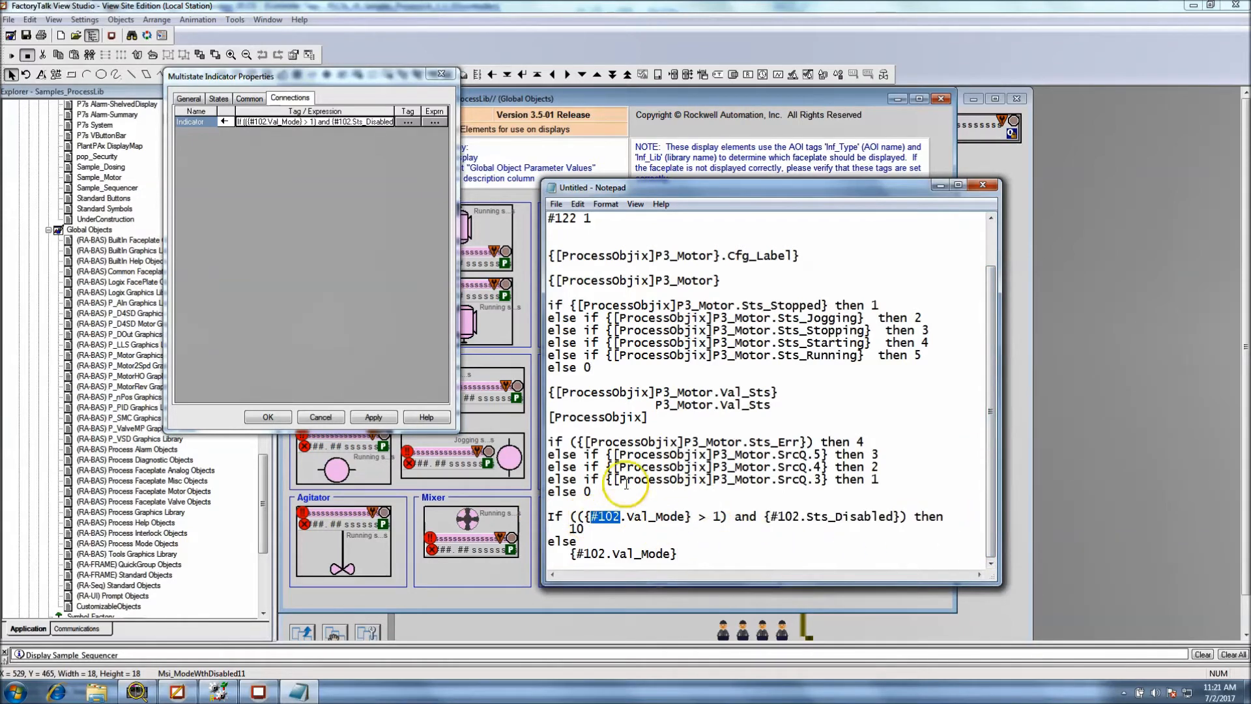
Highlight the #102 parameter value in the notes to compare it with the Val_Mode expression, and cancel the mode indicator's properties
{"action": "left_click", "coordinate": [636, 292]}
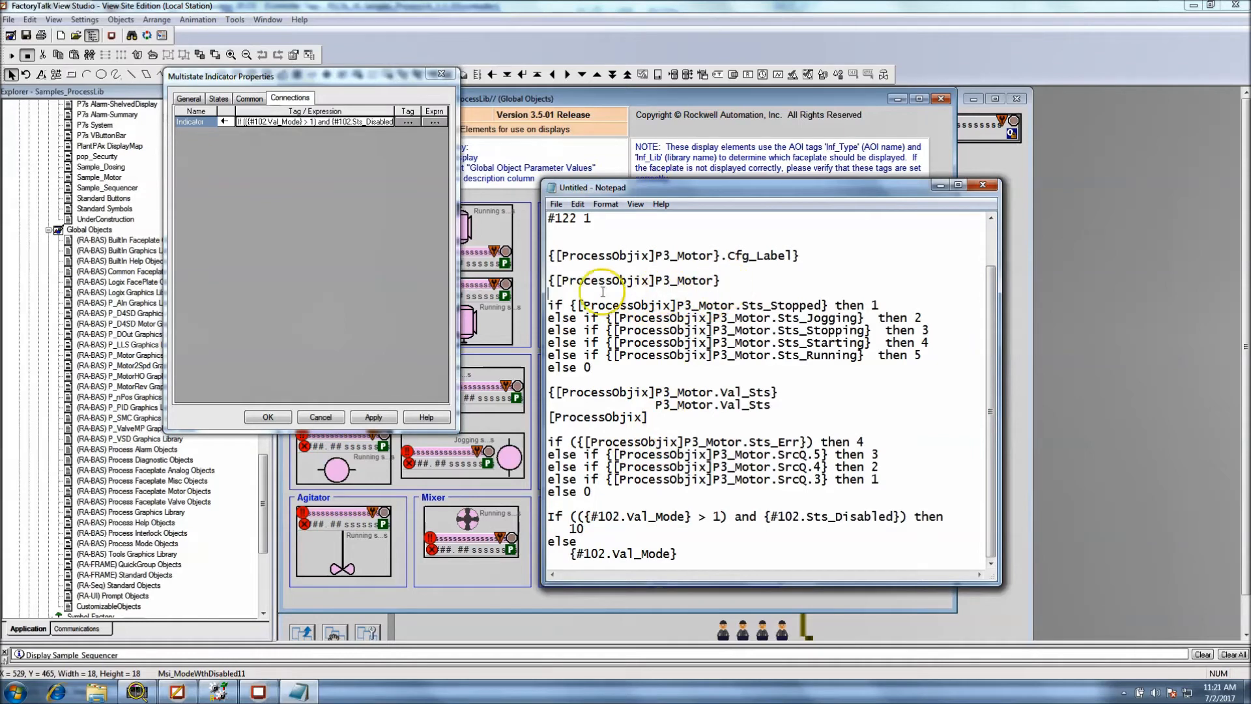
{"action": "scroll", "coordinate": [758, 280], "scroll_direction": "up", "scroll_amount": 2}
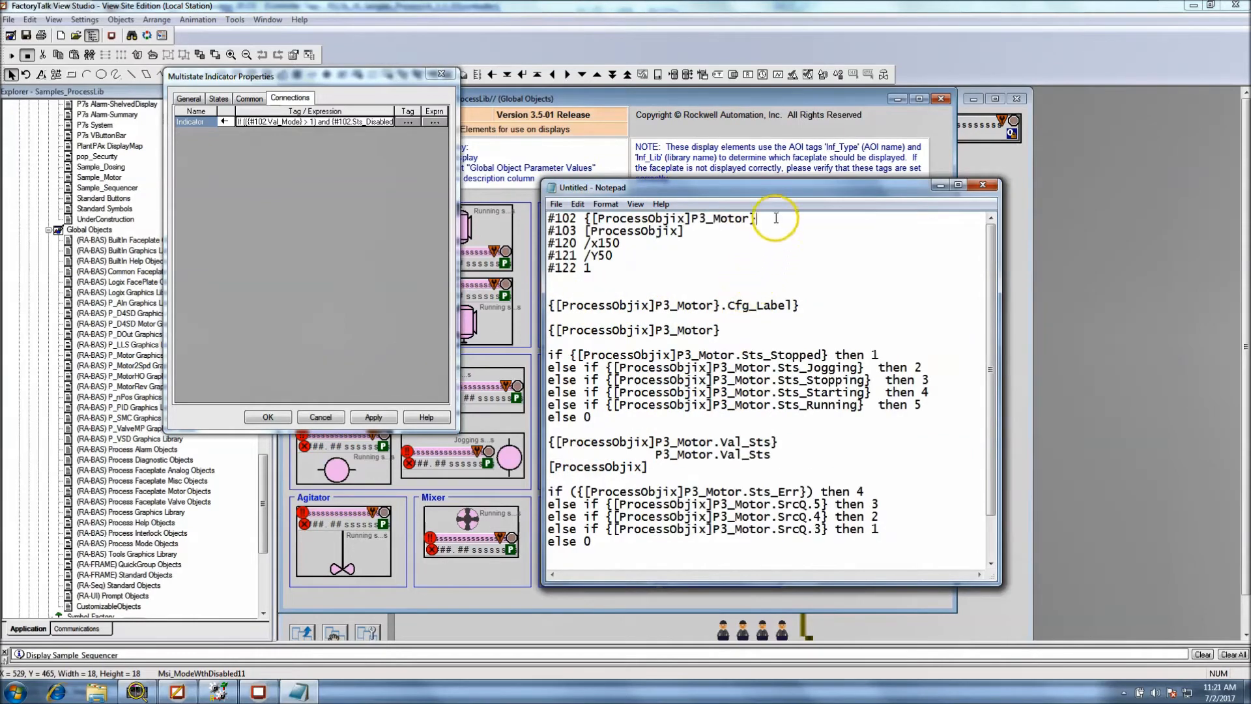
{"action": "left_click_drag", "start_coordinate": [756, 219], "coordinate": [593, 219]}
{"action": "scroll", "coordinate": [672, 456], "scroll_direction": "down", "scroll_amount": 1}
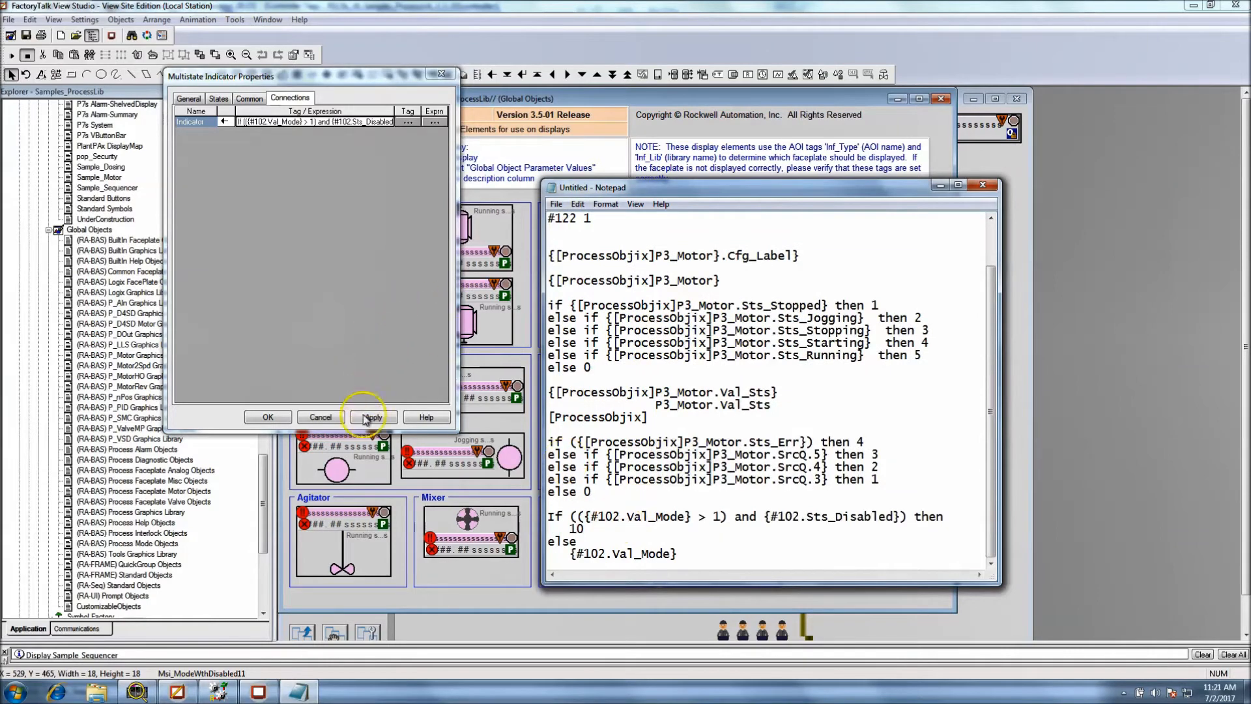
{"action": "left_click", "coordinate": [339, 420]}
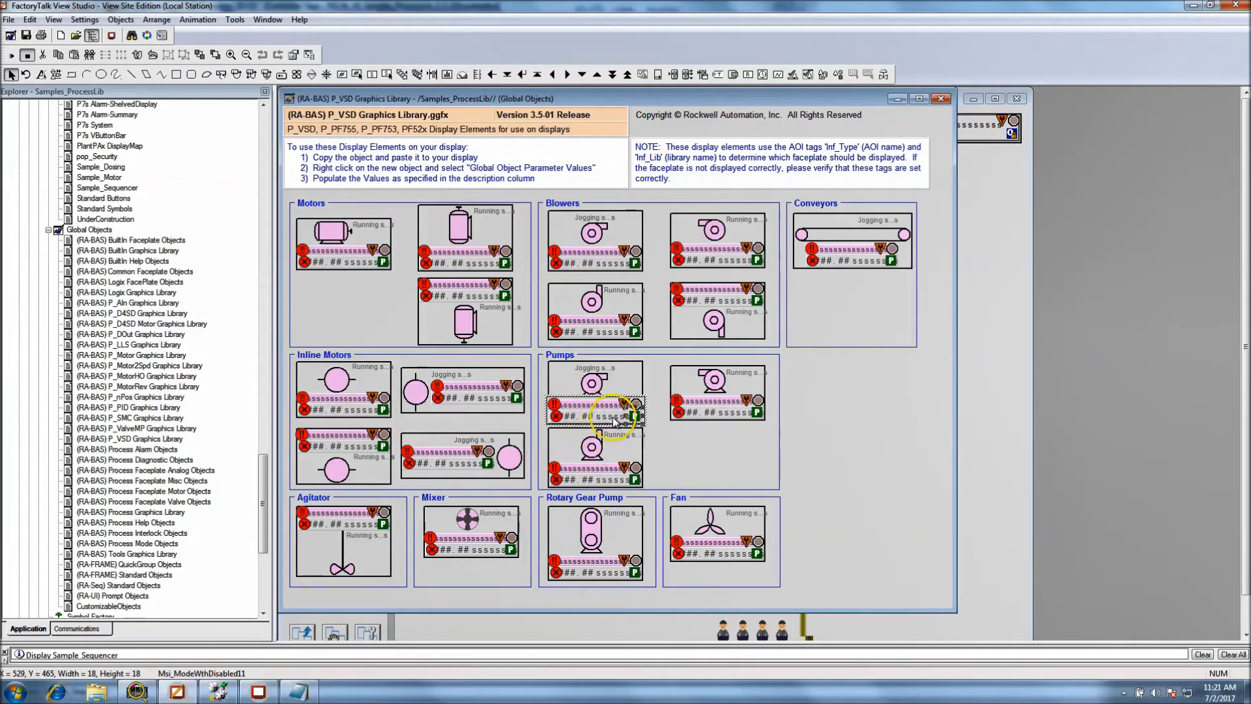
Open the properties of the same pump's NumericDisplay_Value12 to examine its speed feedback expression, and cancel them
{"action": "double_click", "coordinate": [612, 419]}
{"action": "left_click", "coordinate": [591, 419]}
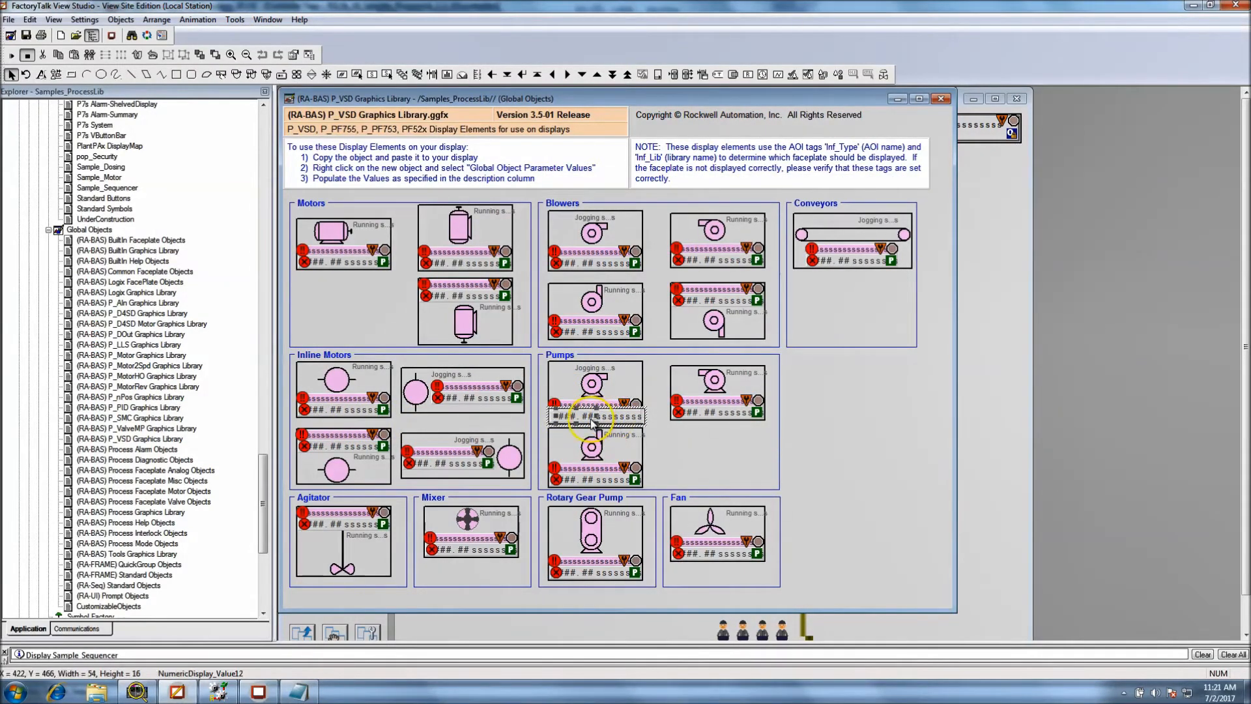
{"action": "double_click", "coordinate": [592, 423]}
{"action": "left_click", "coordinate": [545, 268]}
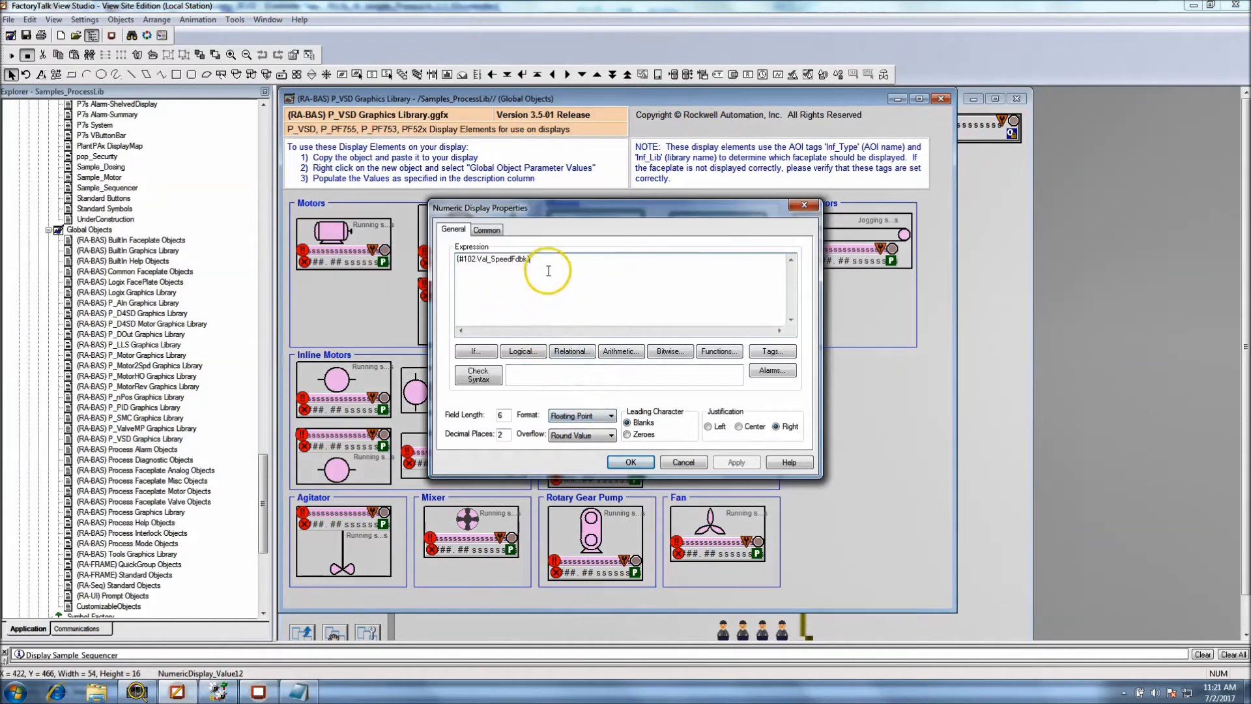
{"action": "left_click", "coordinate": [684, 462]}
Open Tag Substitution for the whole GO_P_VSD_Pump1 object and choose its Inf_Type$-Faceplate Display command as the search text
{"action": "left_click", "coordinate": [629, 405]}
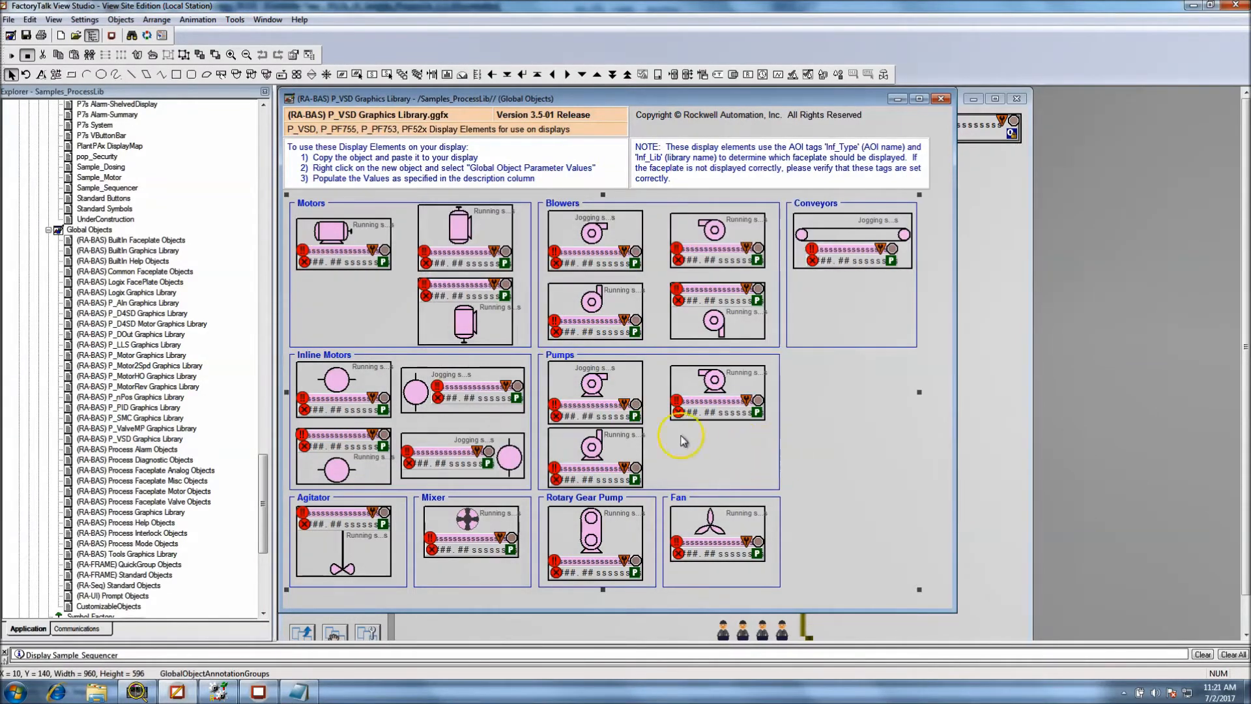
{"action": "right_click", "coordinate": [628, 389]}
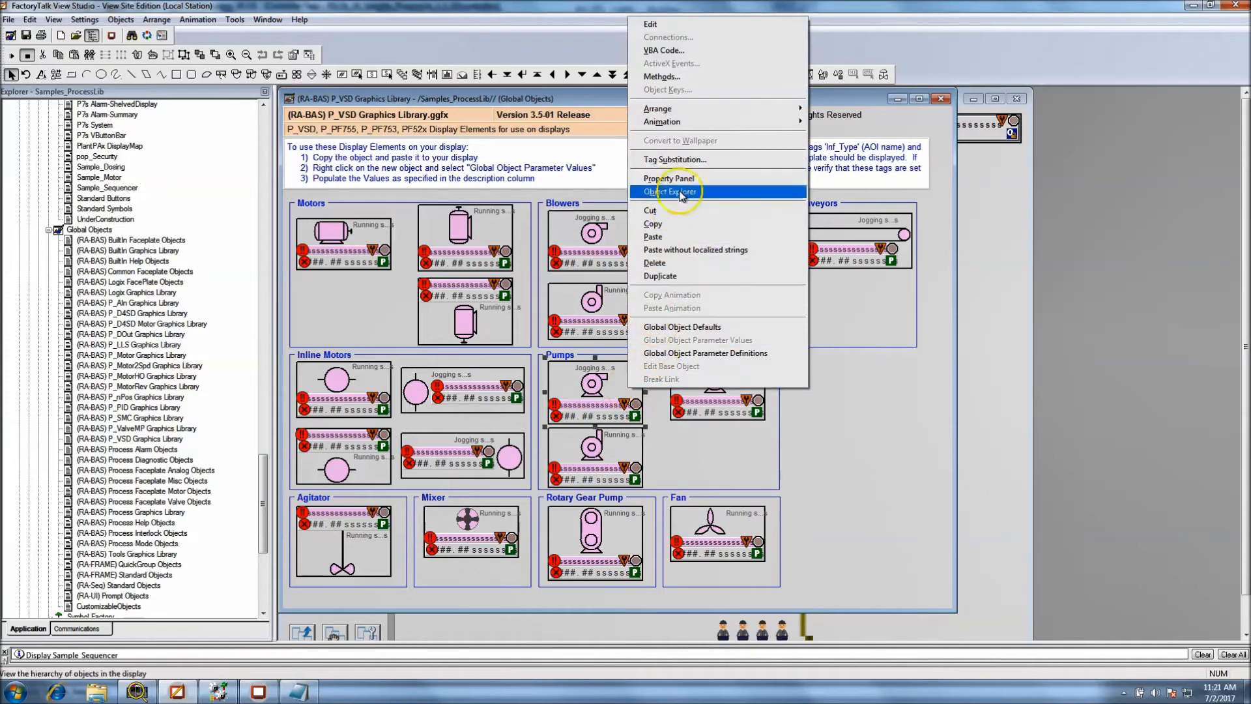
{"action": "left_click", "coordinate": [693, 162]}
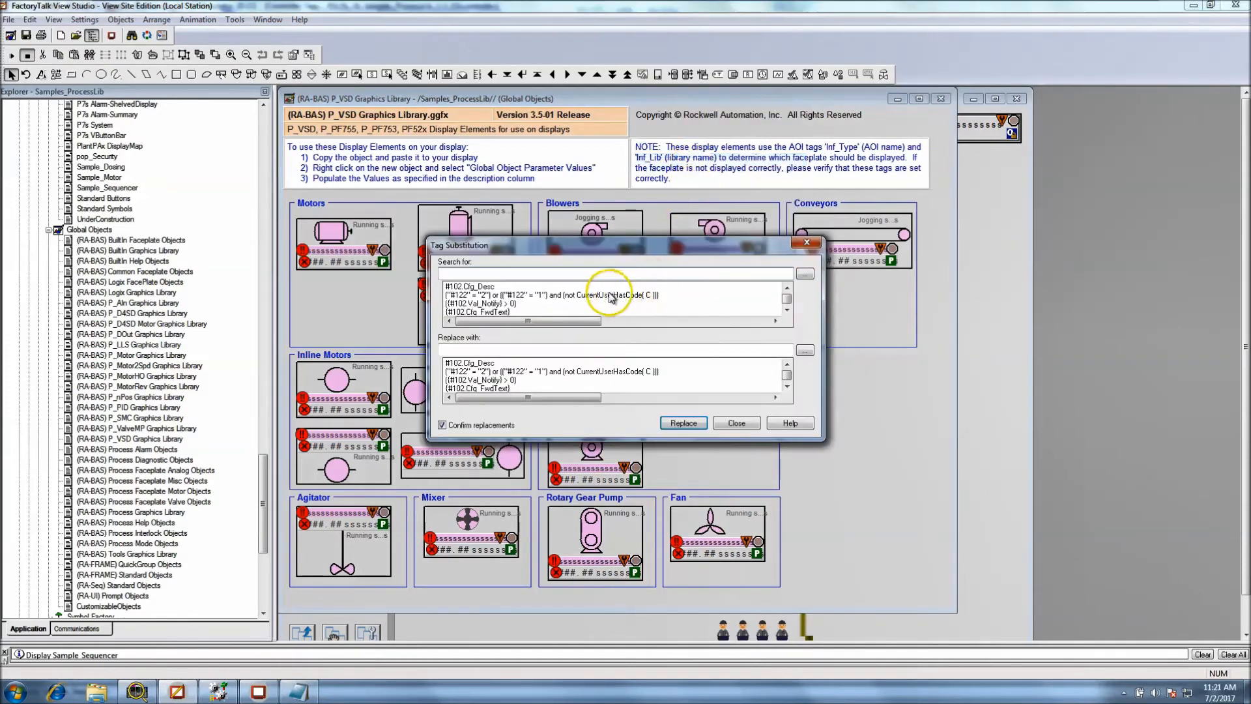
{"action": "left_click", "coordinate": [787, 310]}
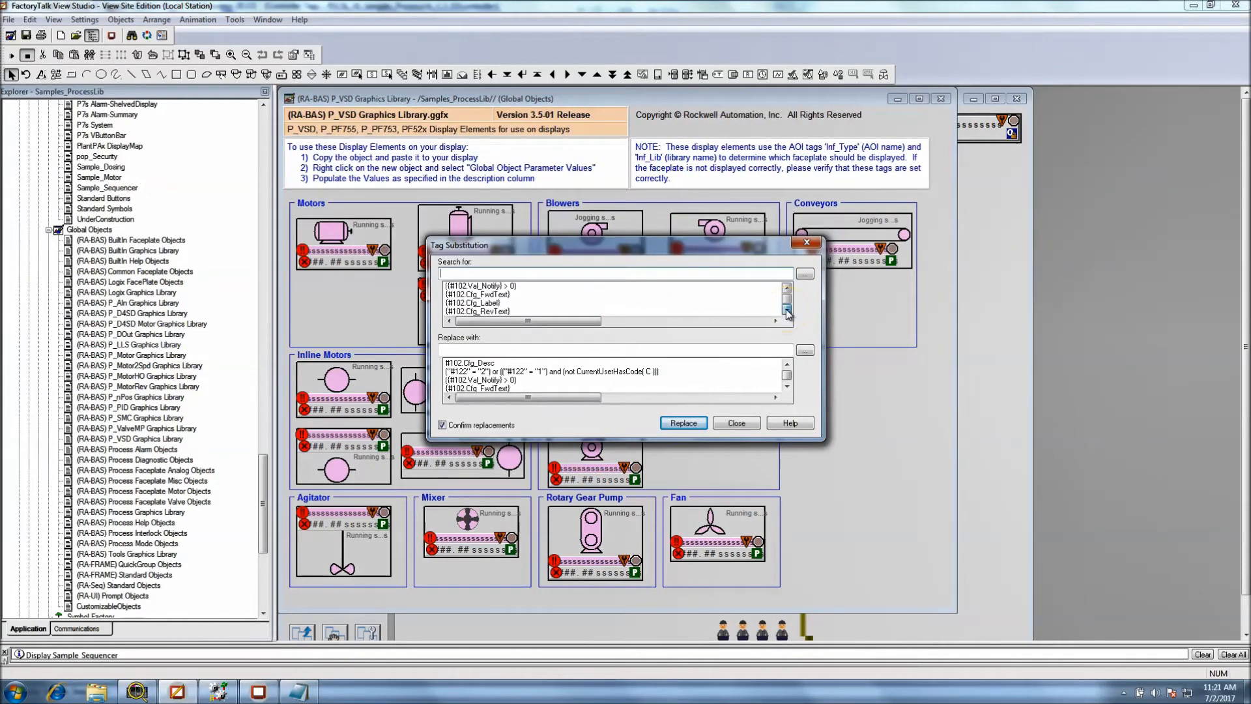
{"action": "left_click", "coordinate": [787, 310]}
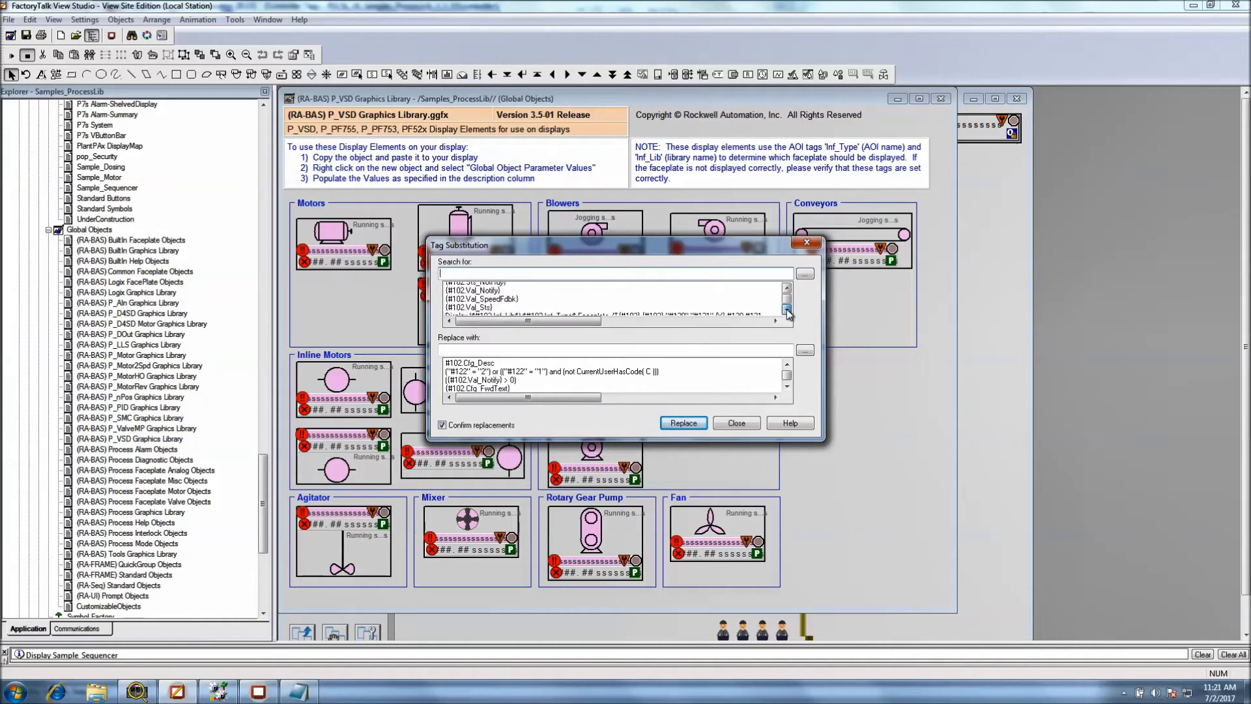
{"action": "left_click", "coordinate": [626, 286]}
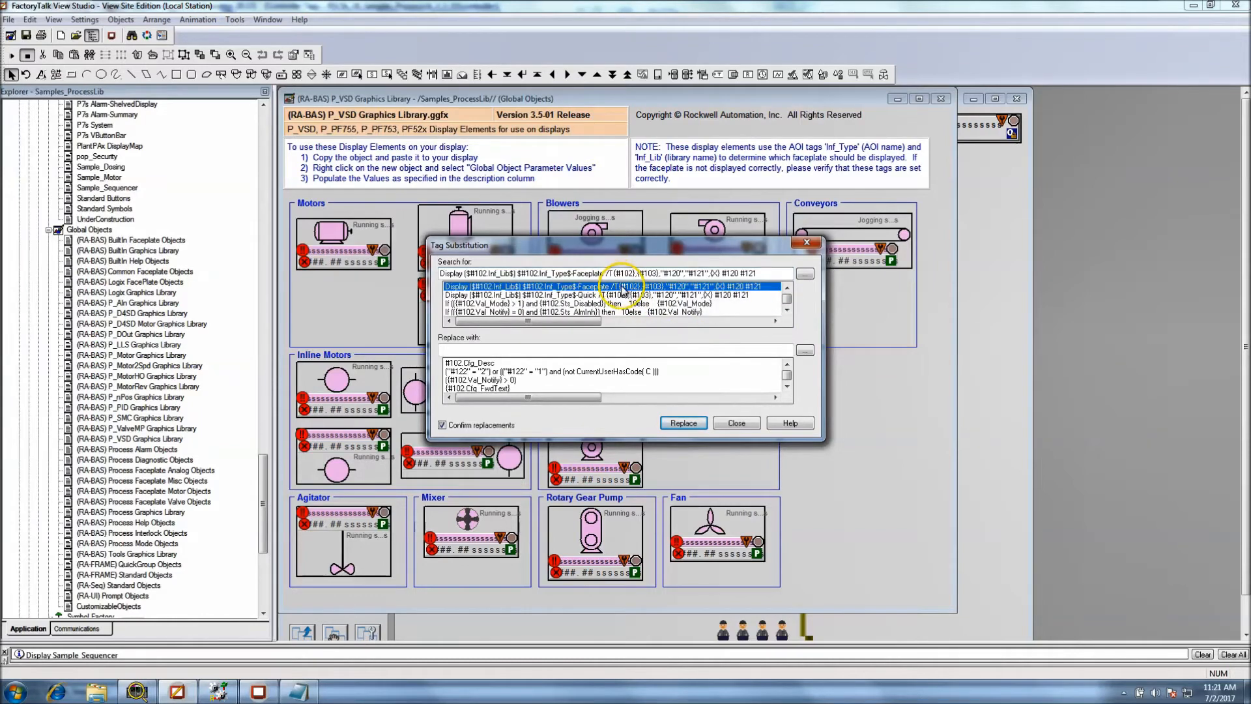
Copy the full faceplate Display command and paste it into the Notepad notes below the #122 parameter line
{"action": "left_click_drag", "start_coordinate": [762, 273], "coordinate": [441, 271]}
{"action": "right_click", "coordinate": [446, 271]}
{"action": "left_click", "coordinate": [475, 313]}
{"action": "left_click", "coordinate": [296, 695]}
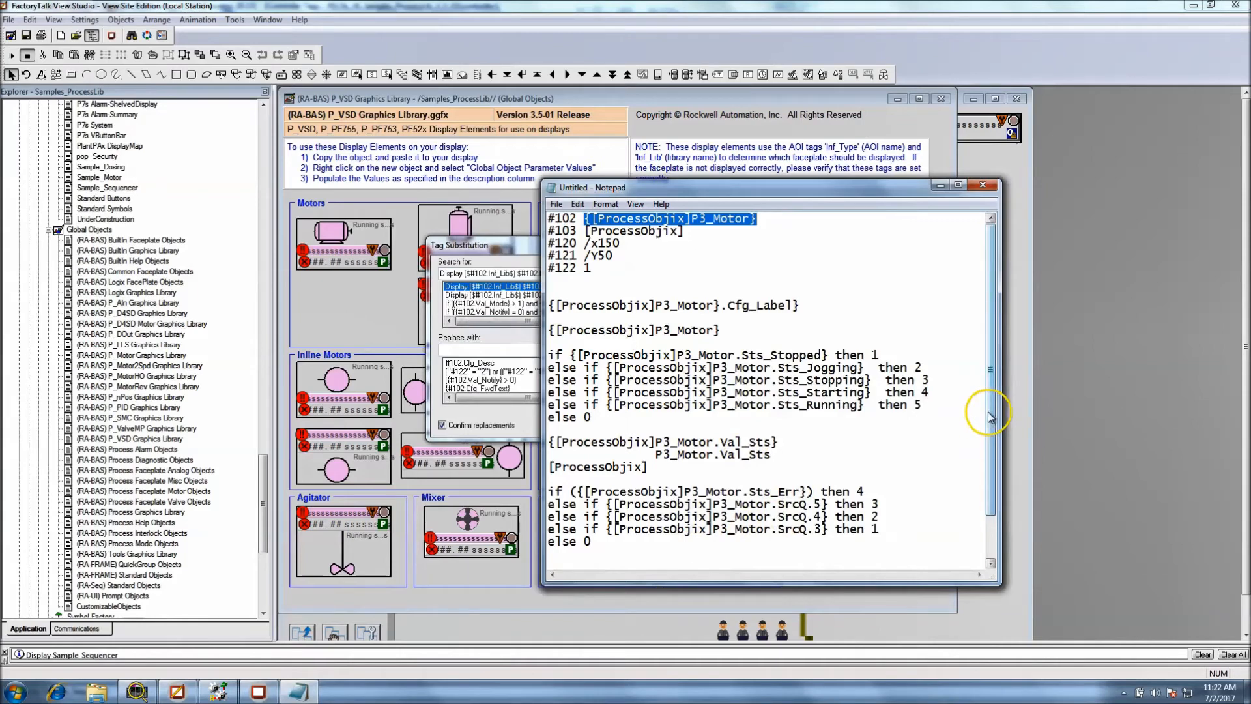
{"action": "left_click", "coordinate": [597, 269]}
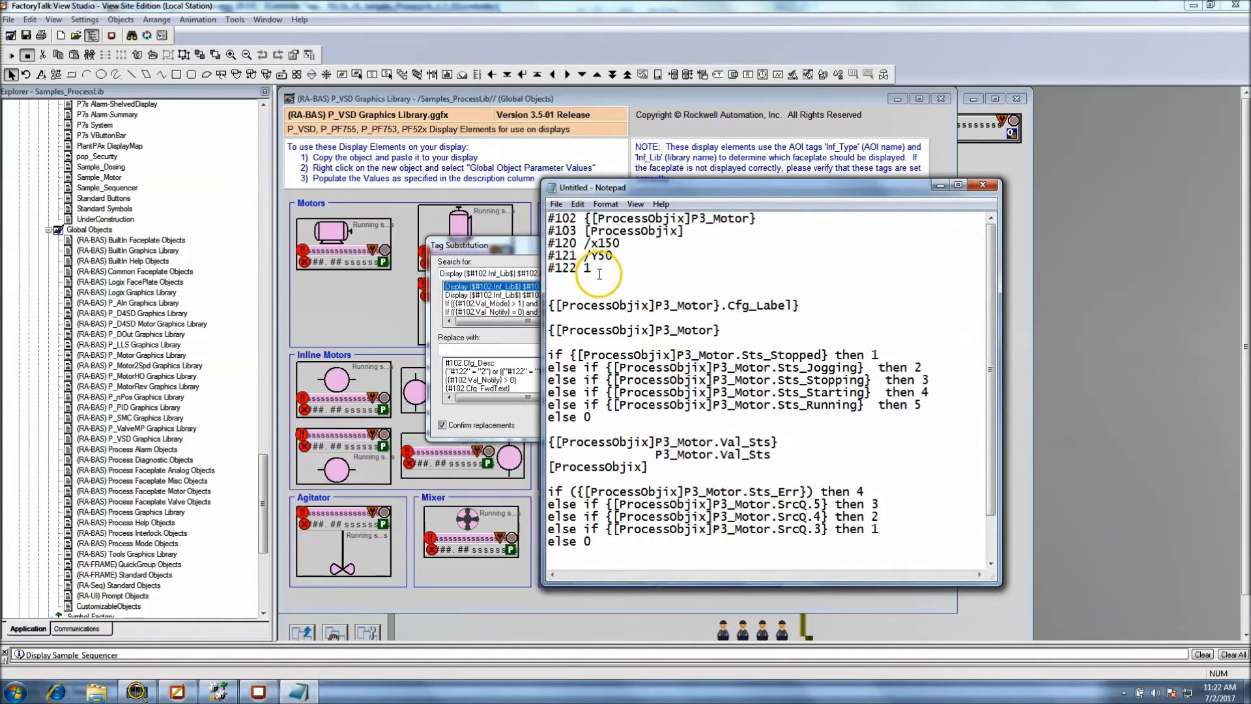
{"action": "key", "text": "Return"}
{"action": "key", "text": "Return"}
{"action": "key", "text": "ctrl+v"}
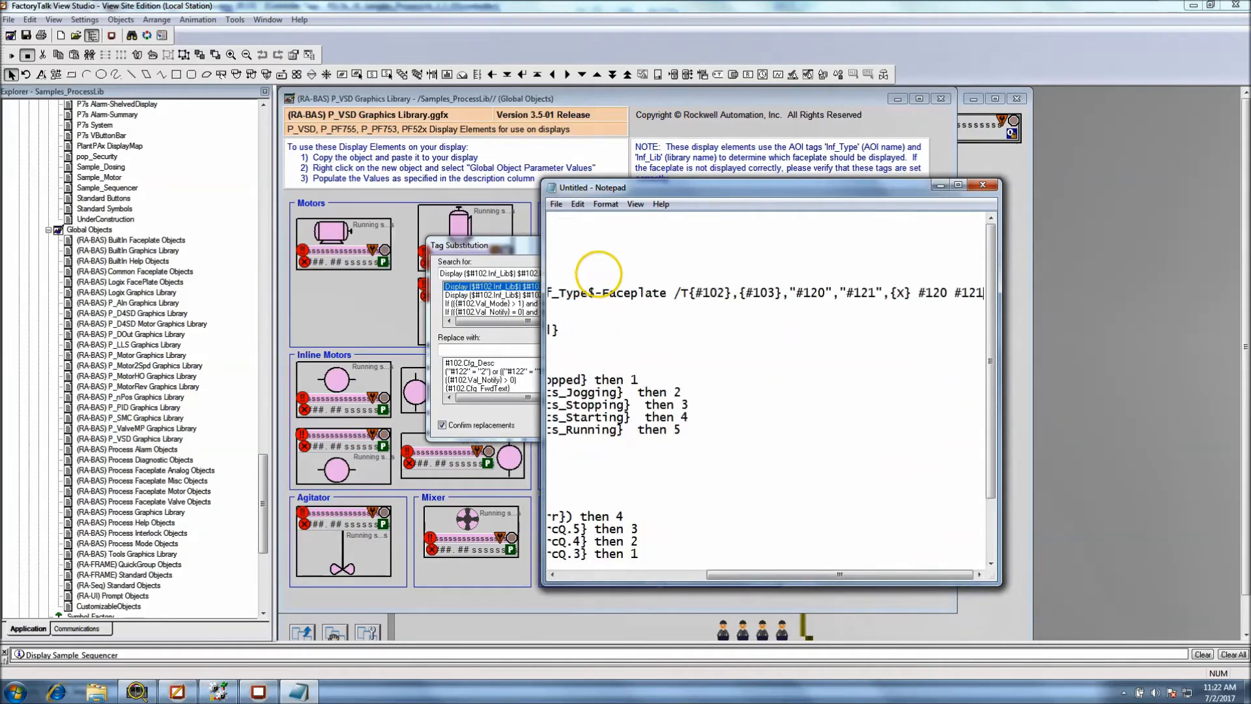
Widen the Notepad window to show the whole command and highlight its Display keyword and Inf_Type$-Faceplate name for examination
{"action": "left_click_drag", "start_coordinate": [763, 575], "coordinate": [648, 578]}
{"action": "left_click_drag", "start_coordinate": [542, 424], "coordinate": [278, 371]}
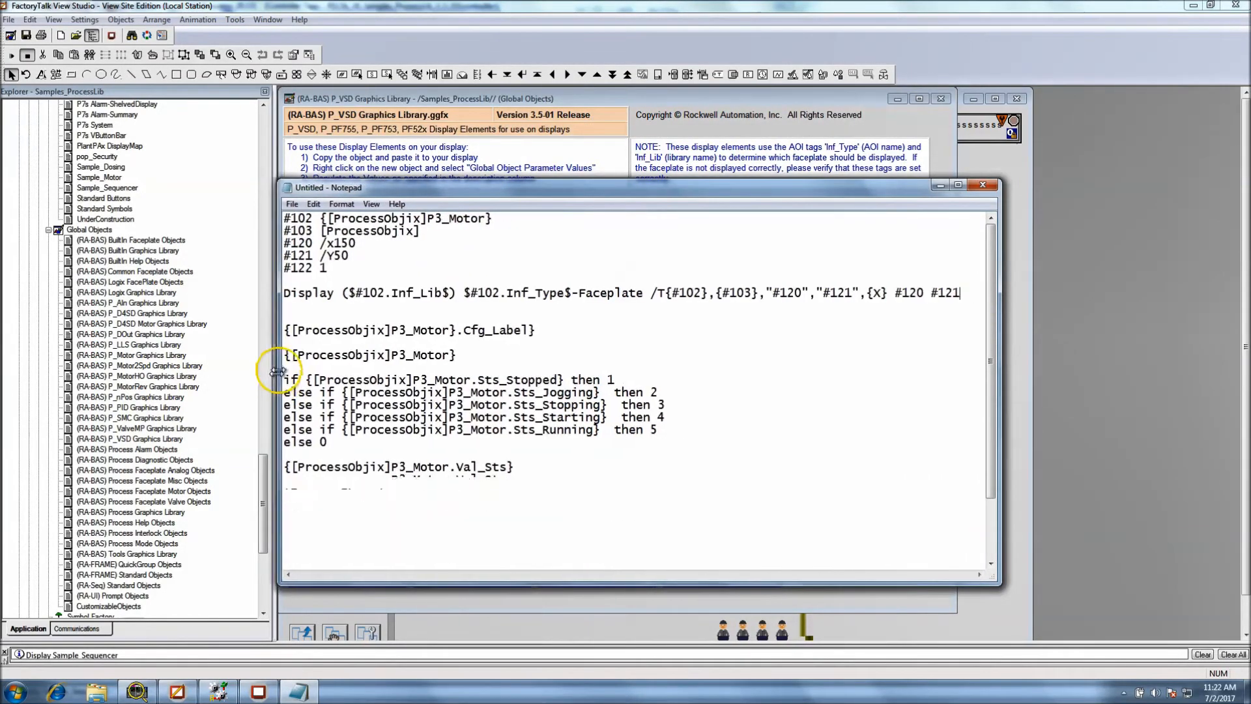
{"action": "left_click_drag", "start_coordinate": [335, 297], "coordinate": [265, 293]}
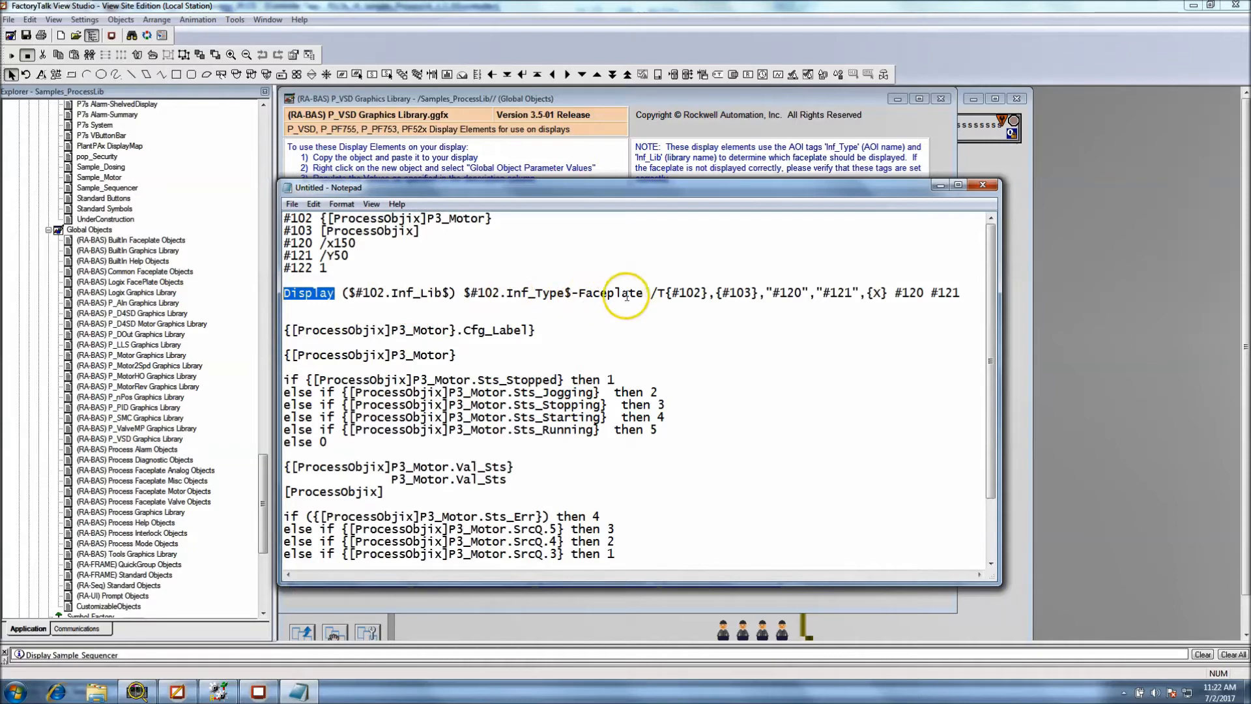
{"action": "left_click_drag", "start_coordinate": [644, 294], "coordinate": [525, 296]}
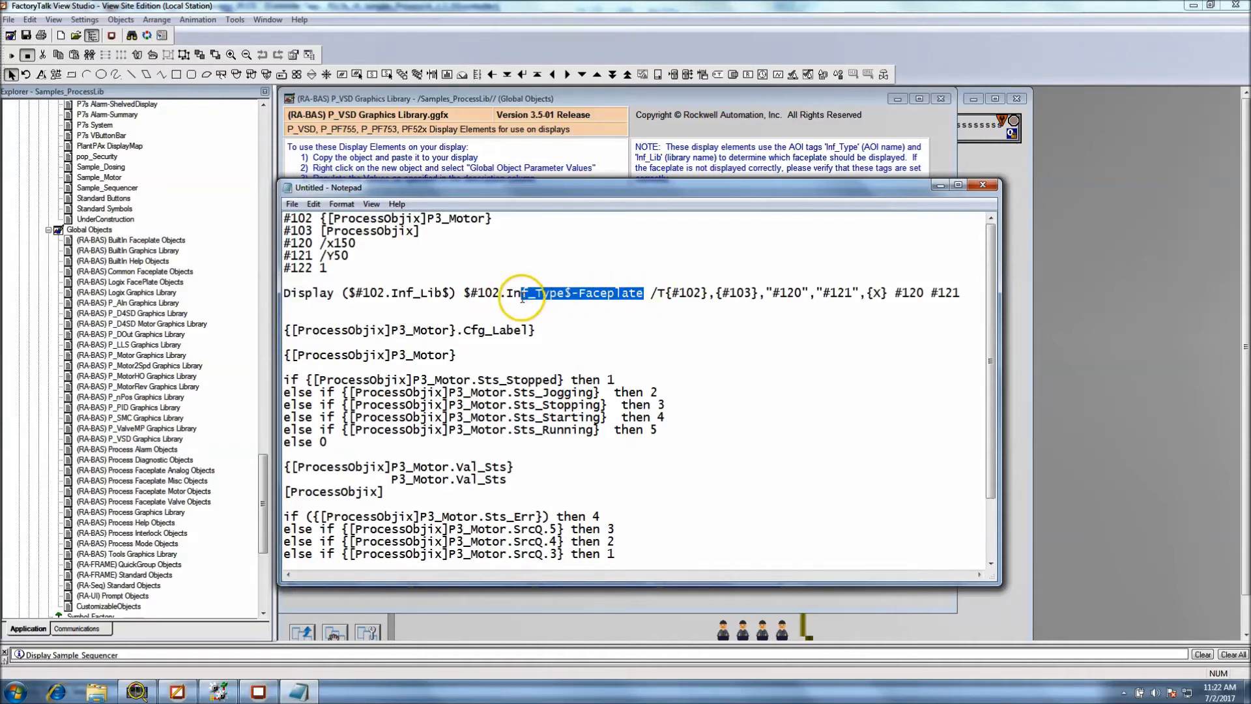
{"action": "left_click", "coordinate": [502, 295]}
Highlight the #102, #103 and #120 parameter values in the notes to compare them with the references after /T
{"action": "left_click_drag", "start_coordinate": [494, 219], "coordinate": [319, 219]}
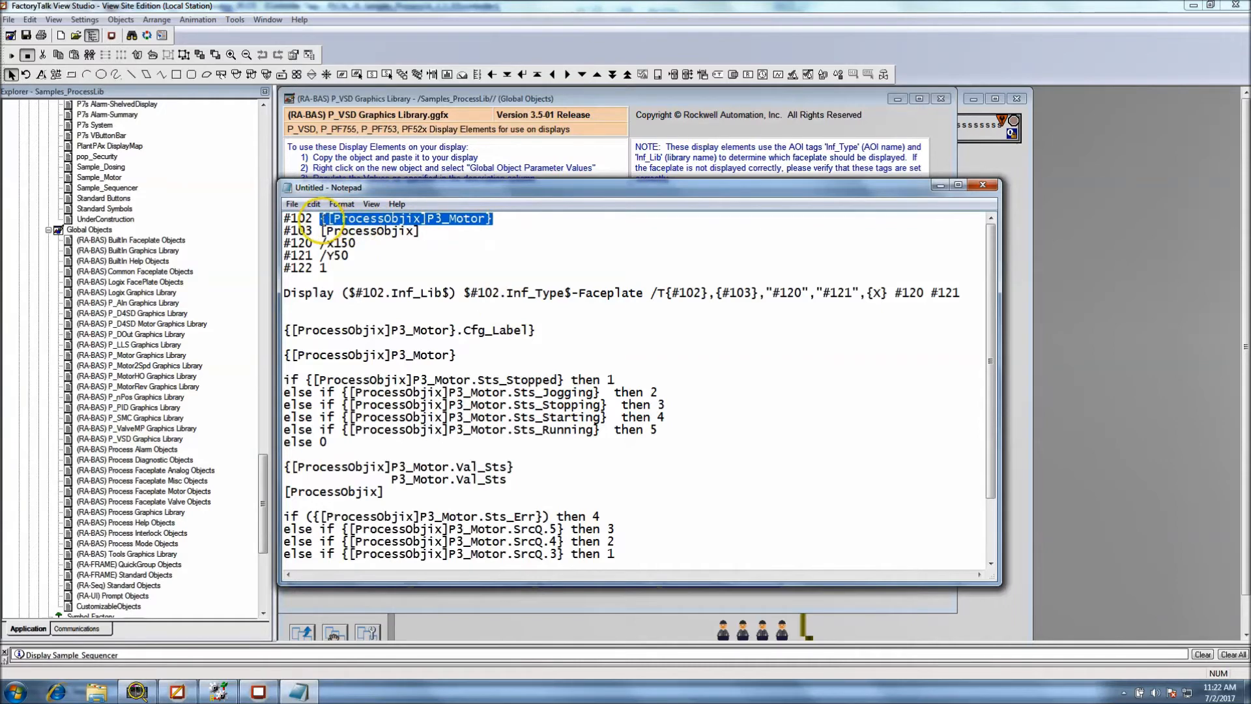
{"action": "left_click", "coordinate": [659, 296]}
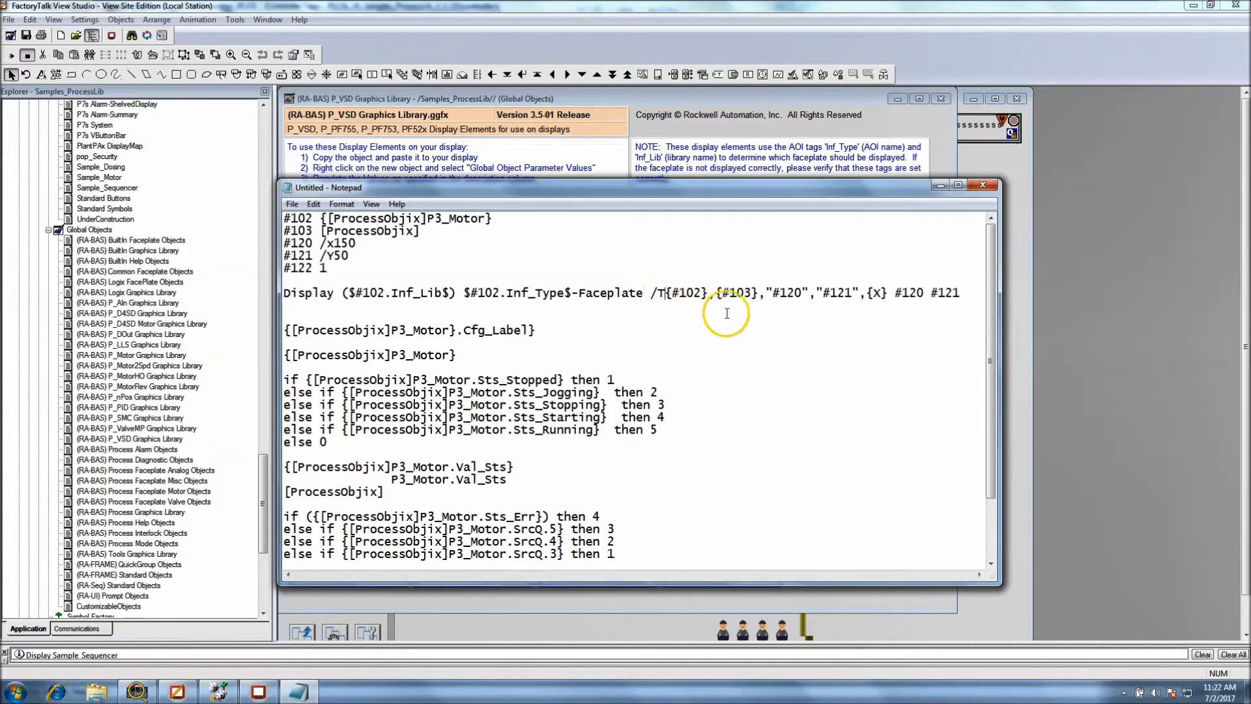
{"action": "left_click_drag", "start_coordinate": [421, 231], "coordinate": [321, 232]}
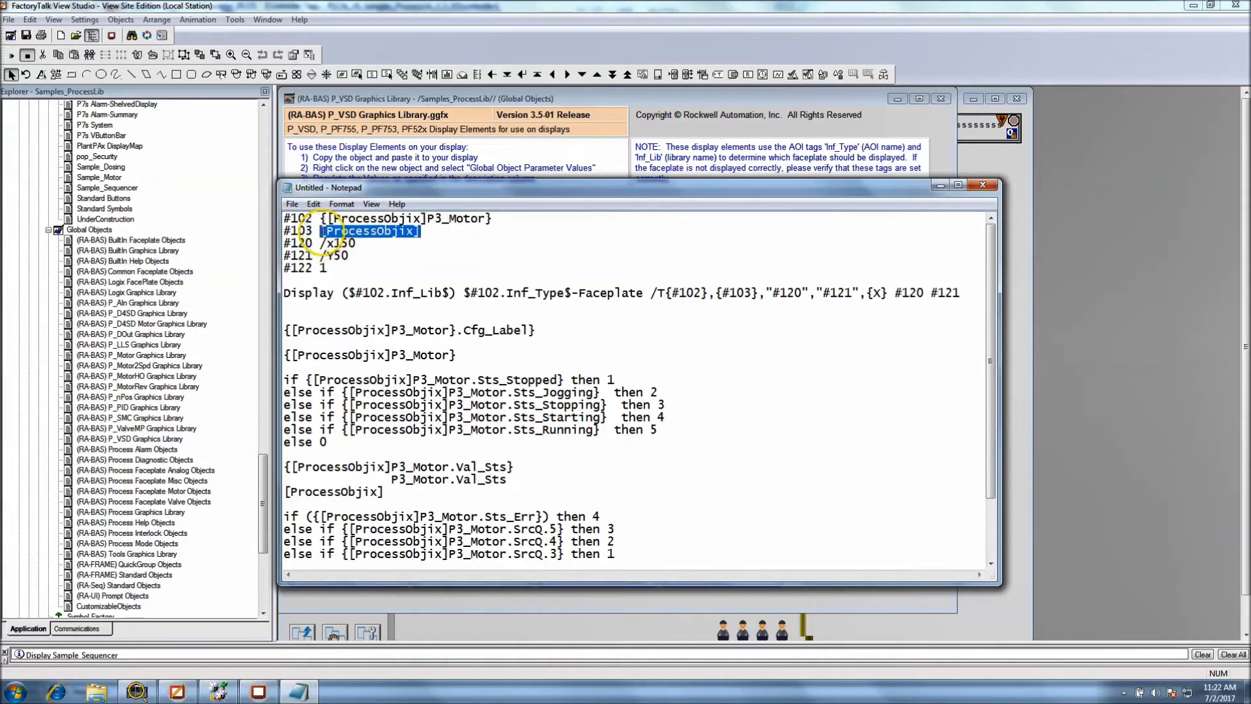
{"action": "left_click", "coordinate": [748, 292]}
{"action": "left_click_drag", "start_coordinate": [358, 243], "coordinate": [321, 243]}
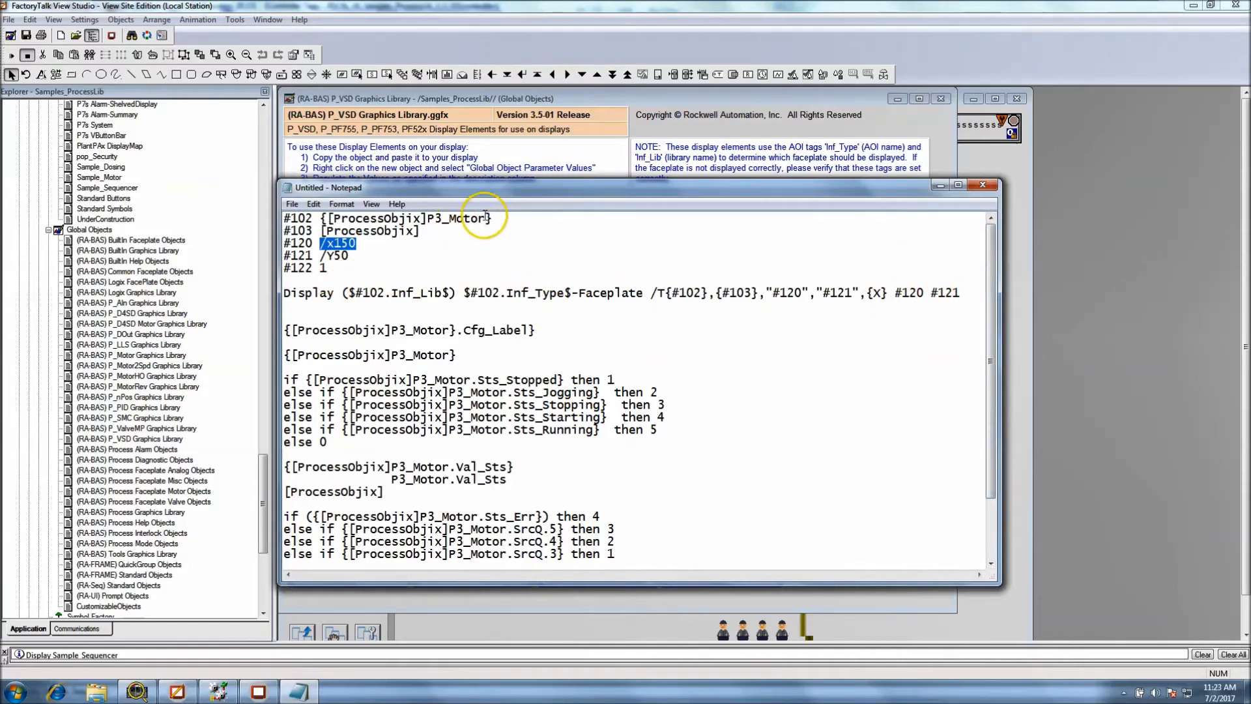
Replace #102 with [ProcessObjix]P3_Motor in the Inf_Lib and Inf_Type references of the pasted Display command
{"action": "left_click_drag", "start_coordinate": [487, 218], "coordinate": [327, 219]}
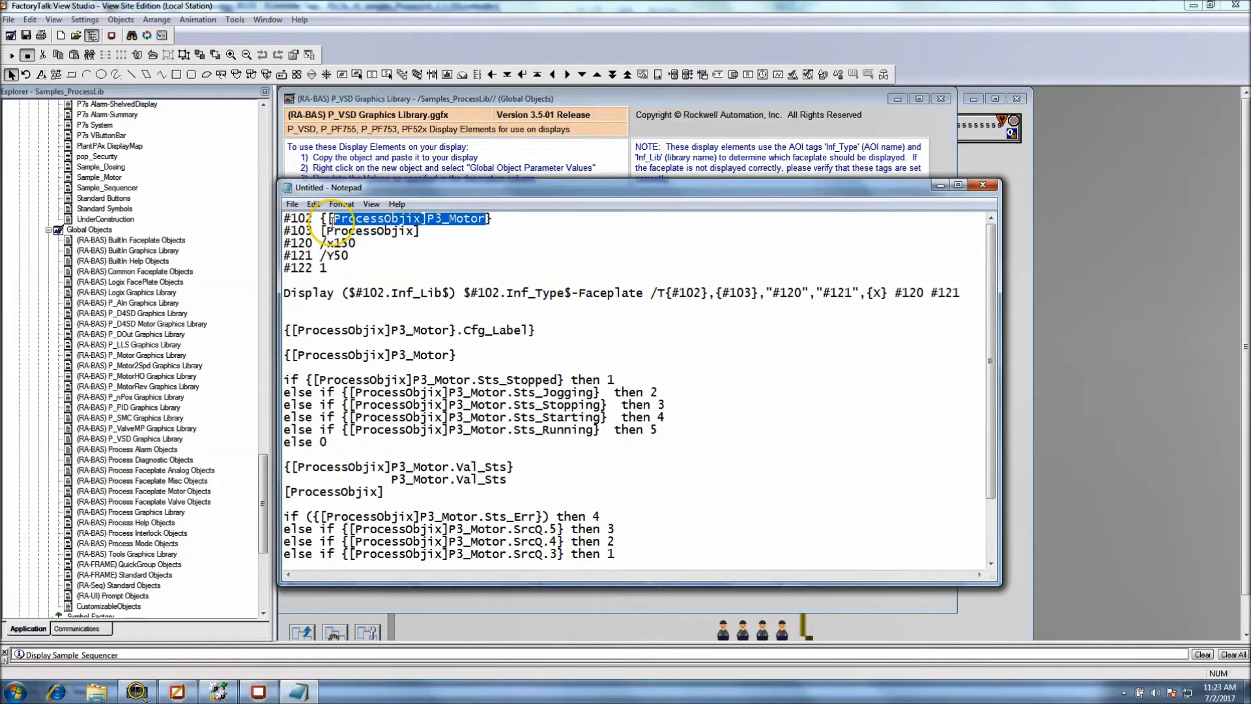
{"action": "right_click", "coordinate": [329, 219]}
{"action": "left_click", "coordinate": [345, 260]}
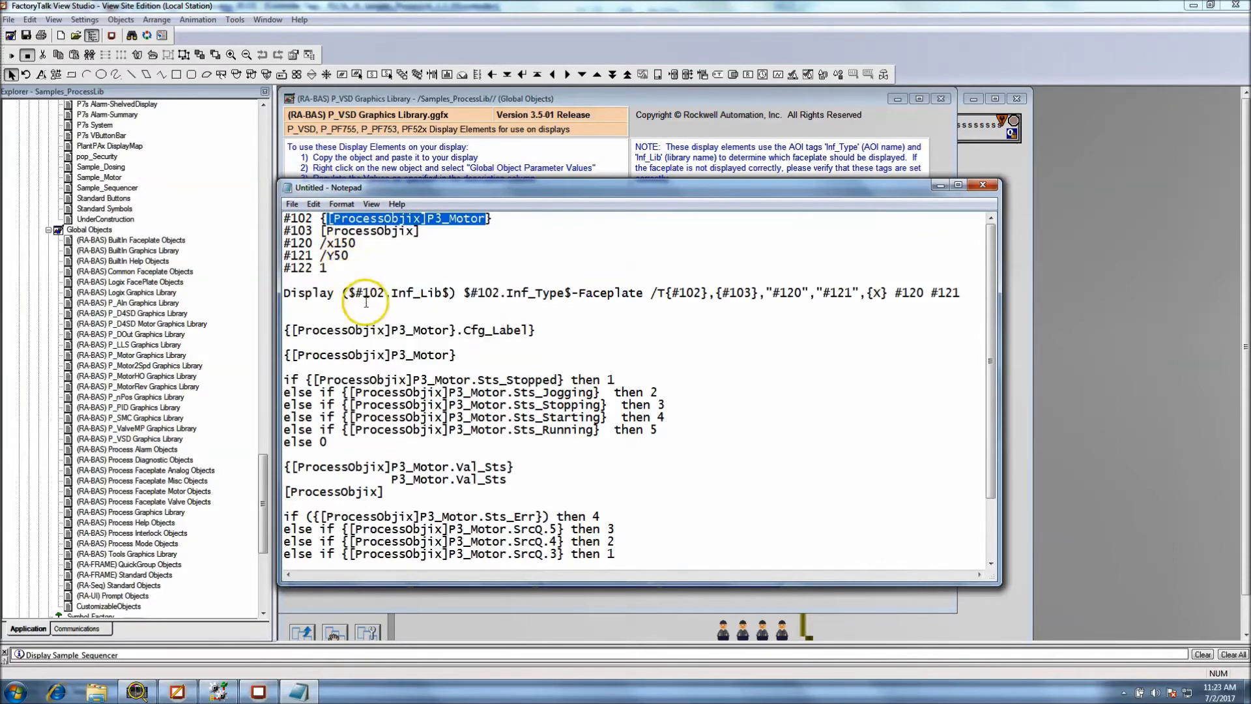
{"action": "left_click_drag", "start_coordinate": [386, 296], "coordinate": [359, 298]}
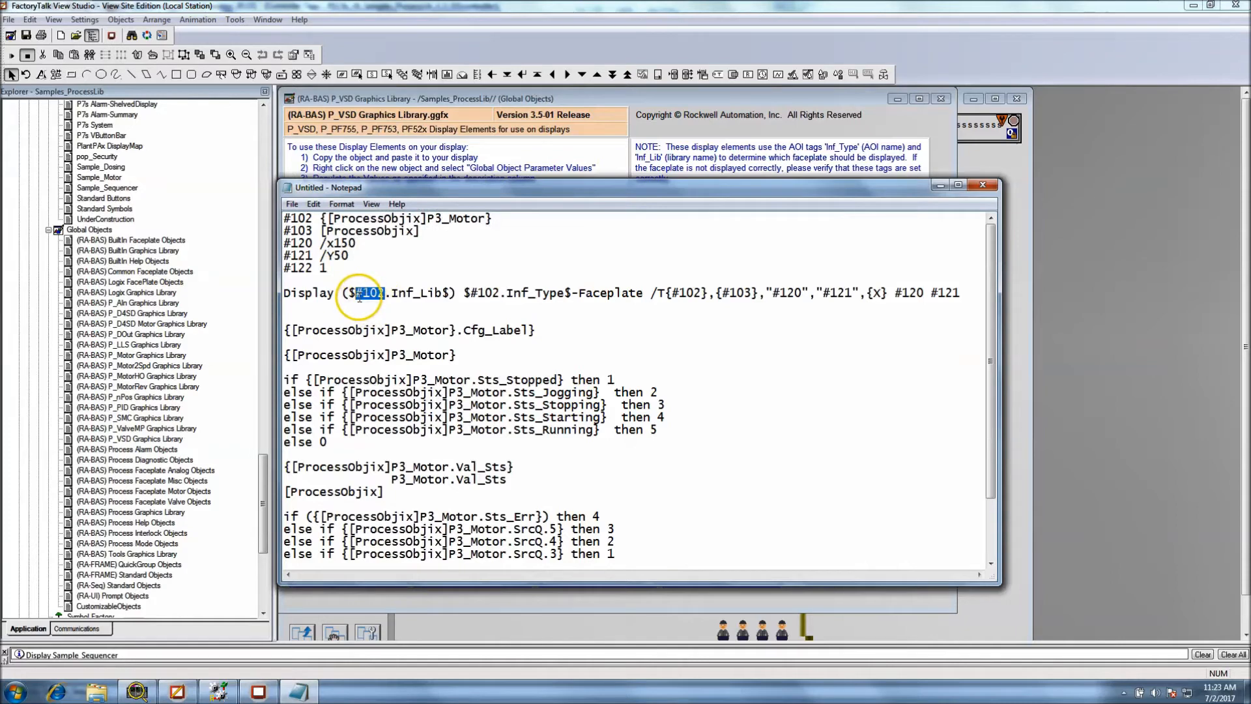
{"action": "right_click", "coordinate": [359, 297]}
{"action": "left_click", "coordinate": [378, 352]}
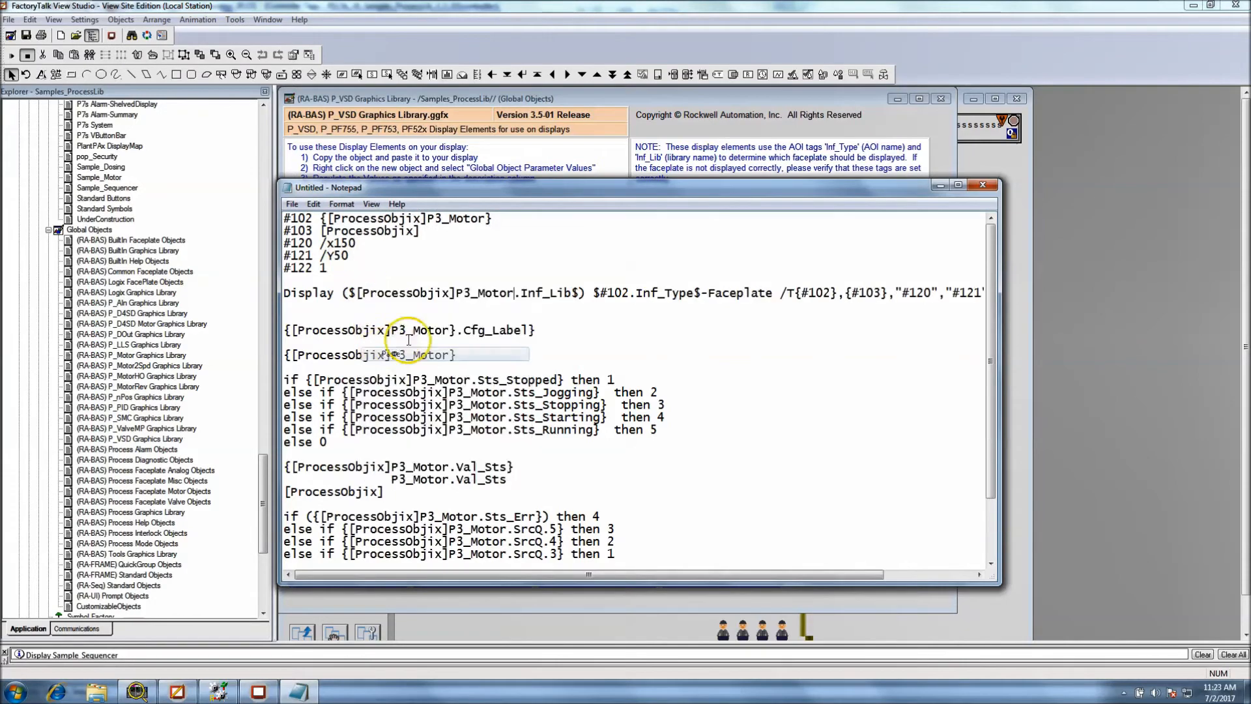
{"action": "left_click_drag", "start_coordinate": [629, 296], "coordinate": [604, 297]}
{"action": "right_click", "coordinate": [605, 297]}
{"action": "left_click", "coordinate": [704, 350]}
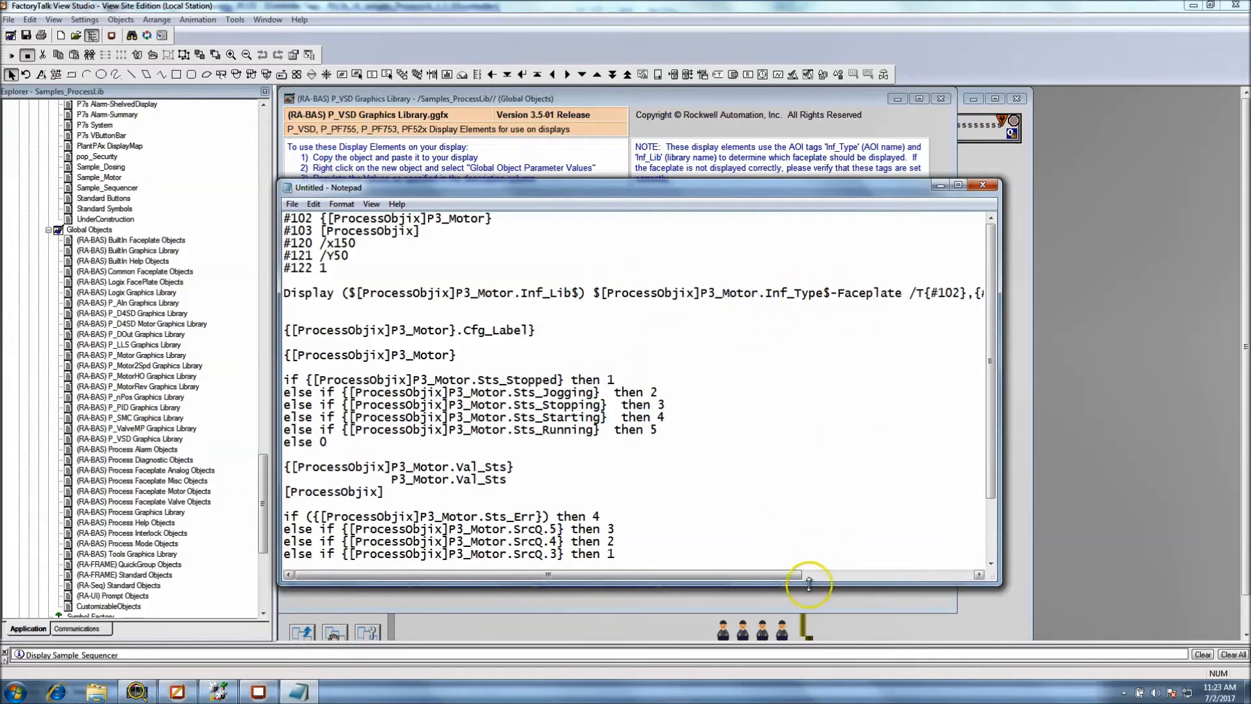
Widen and reposition the Notepad window, and replace #103 in the Display command with [ProcessObjix]
{"action": "left_click_drag", "start_coordinate": [1001, 518], "coordinate": [1230, 515]}
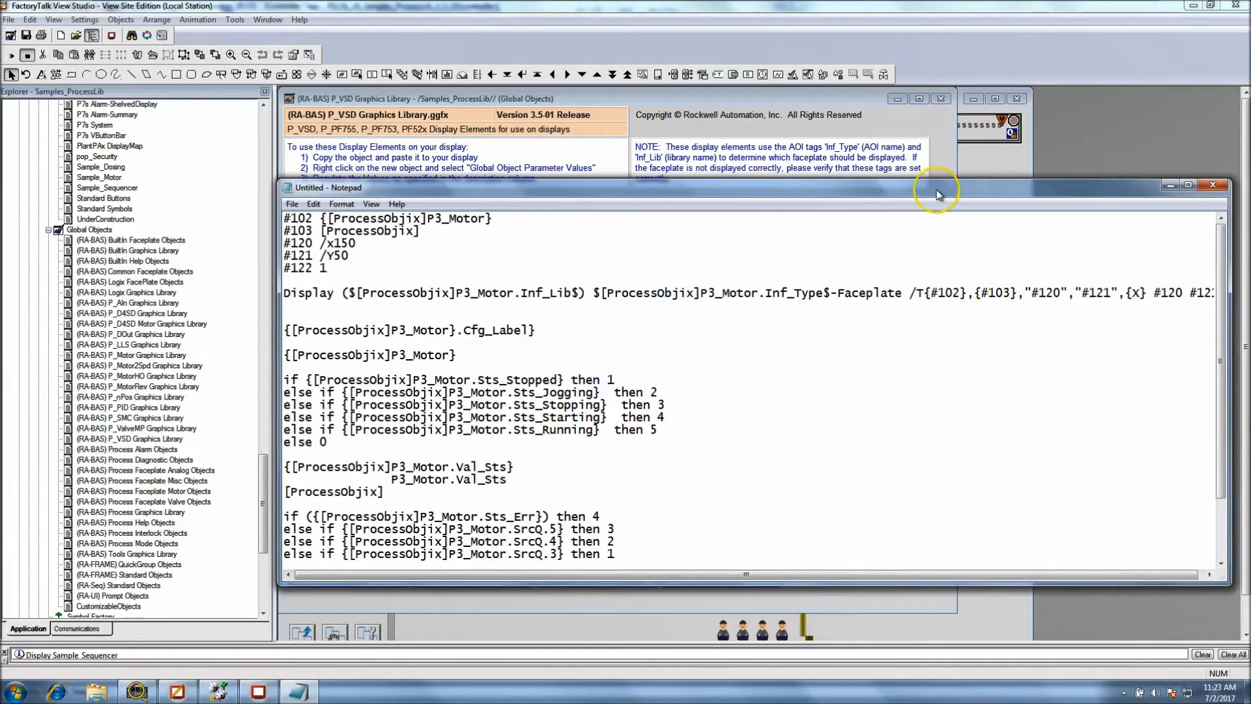
{"action": "left_click_drag", "start_coordinate": [938, 193], "coordinate": [913, 196]}
{"action": "left_click_drag", "start_coordinate": [396, 234], "coordinate": [301, 234]}
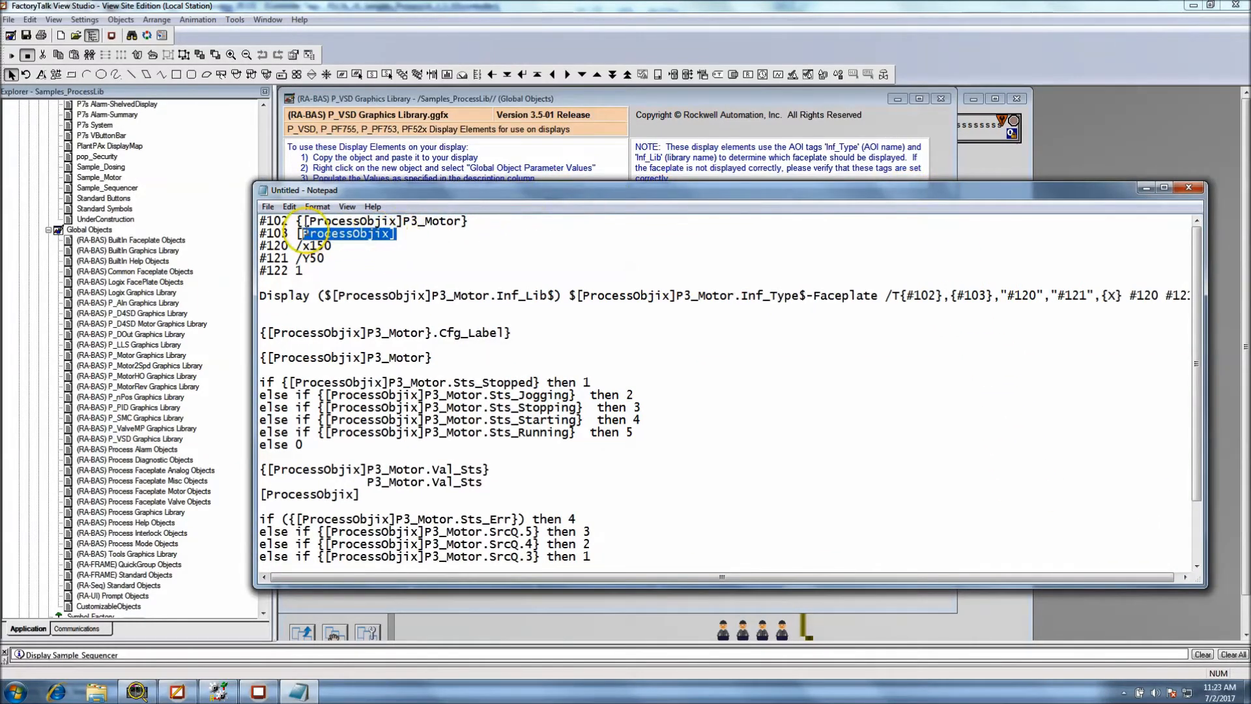
{"action": "right_click", "coordinate": [305, 228]}
{"action": "left_click", "coordinate": [326, 267]}
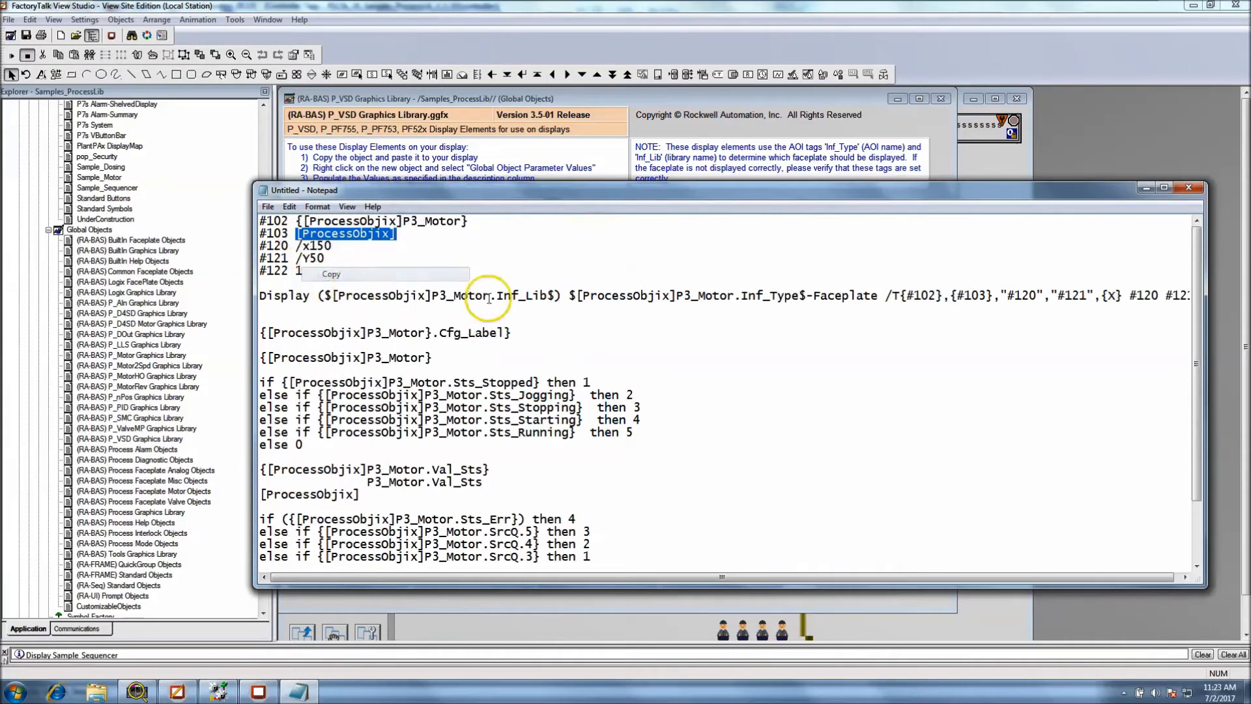
{"action": "left_click_drag", "start_coordinate": [988, 295], "coordinate": [965, 297]}
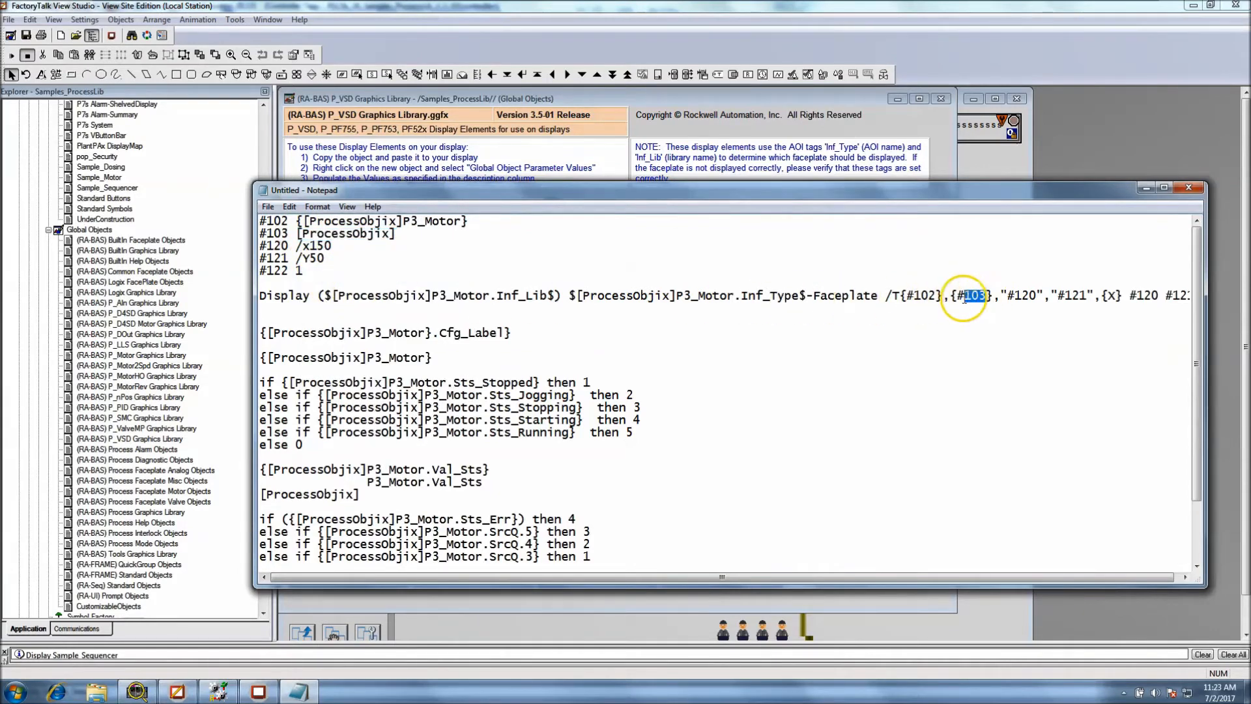
{"action": "right_click", "coordinate": [959, 297]}
{"action": "left_click", "coordinate": [1043, 335]}
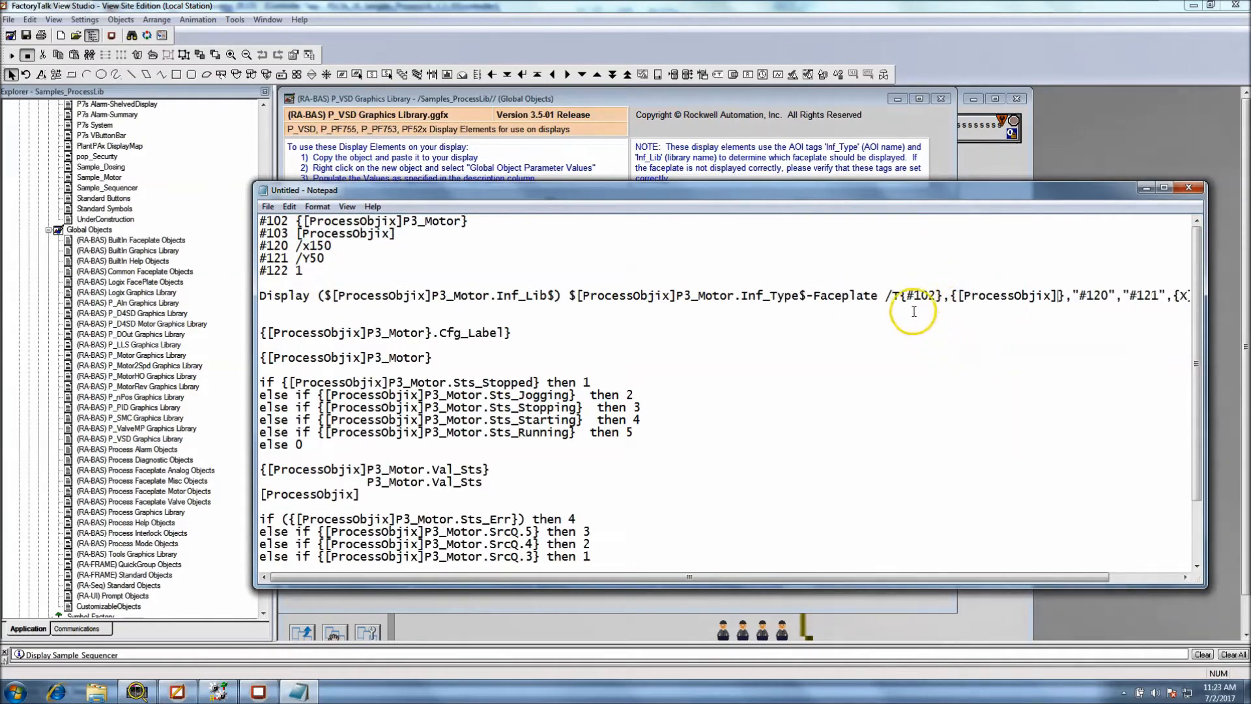
Replace #102 after /T in the Display command with [ProcessObjix]P3_Motor, copied from the parameter notes
{"action": "left_click_drag", "start_coordinate": [464, 222], "coordinate": [287, 225]}
{"action": "left_click", "coordinate": [318, 221]}
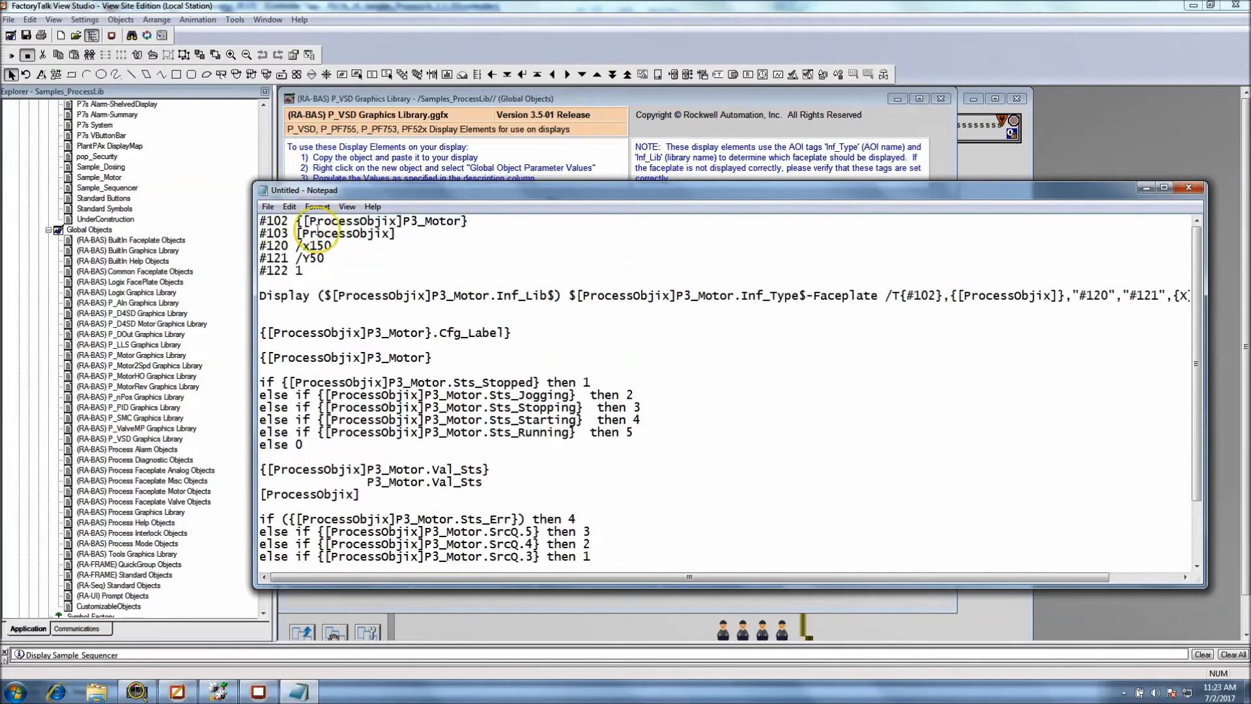
{"action": "left_click_drag", "start_coordinate": [460, 223], "coordinate": [310, 220]}
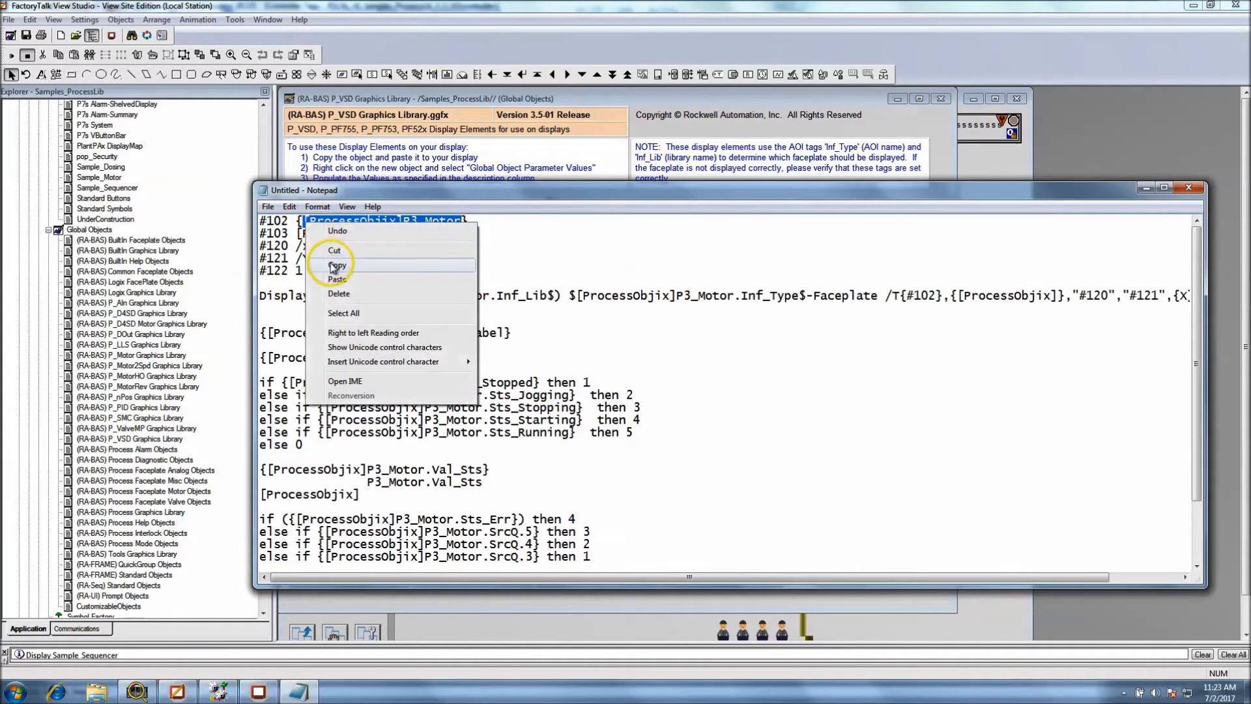
{"action": "left_click", "coordinate": [333, 267]}
{"action": "double_click", "coordinate": [913, 297]}
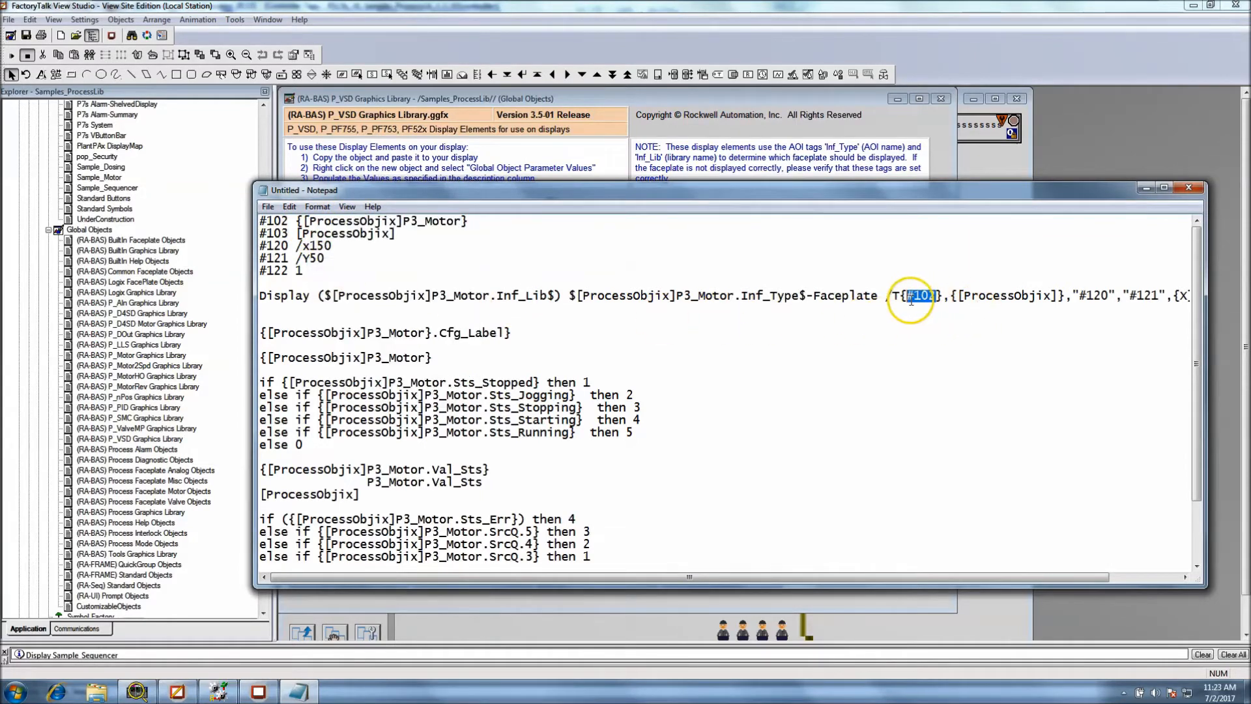
{"action": "right_click", "coordinate": [911, 300]}
{"action": "left_click", "coordinate": [895, 352]}
{"action": "left_click", "coordinate": [895, 352]}
Reposition and widen the Notepad window, and replace the quoted #120 in the Display command with /x150
{"action": "left_click_drag", "start_coordinate": [333, 246], "coordinate": [296, 248]}
{"action": "right_click", "coordinate": [296, 247]}
{"action": "left_click", "coordinate": [319, 274]}
{"action": "left_click_drag", "start_coordinate": [843, 189], "coordinate": [765, 185]}
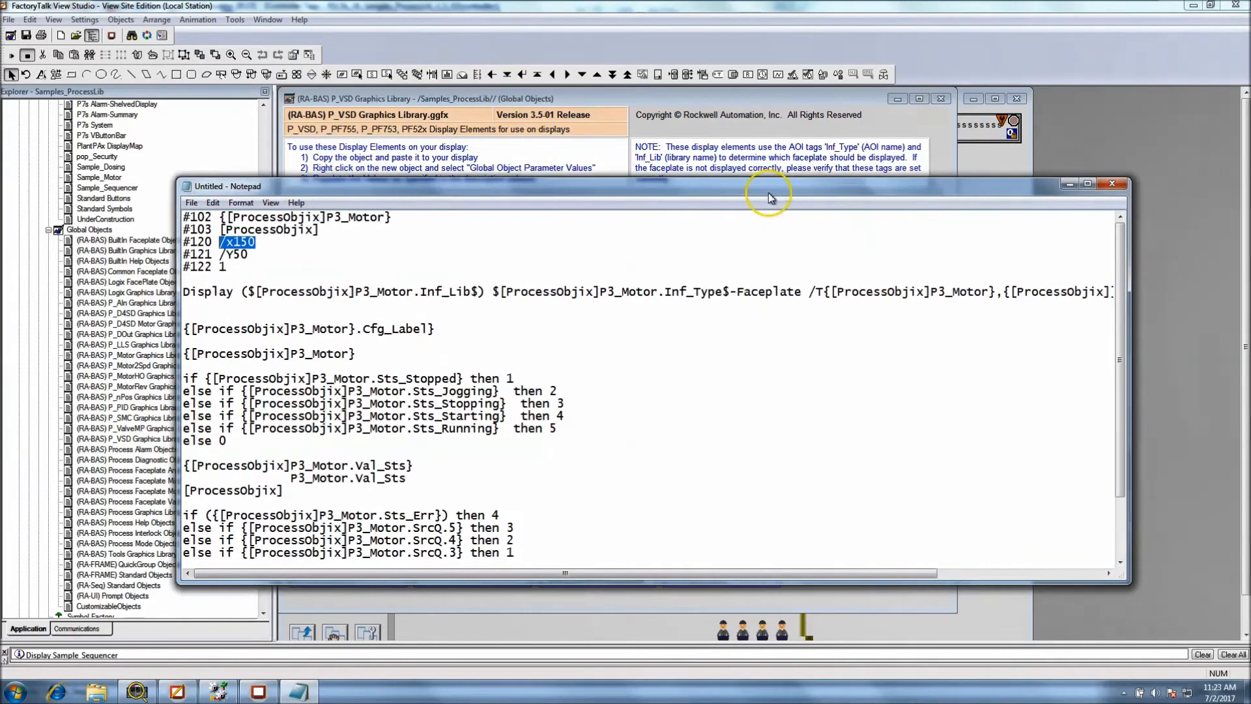
{"action": "left_click_drag", "start_coordinate": [1131, 346], "coordinate": [1246, 345]}
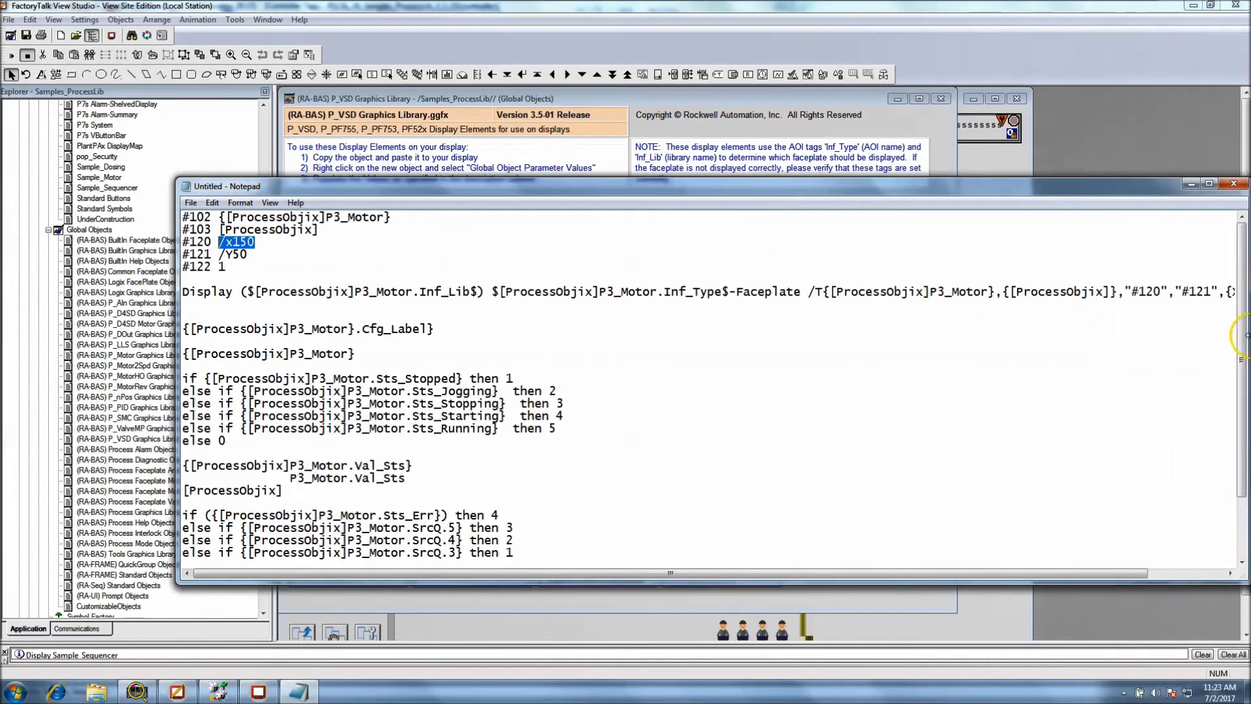
{"action": "left_click_drag", "start_coordinate": [1077, 189], "coordinate": [955, 157]}
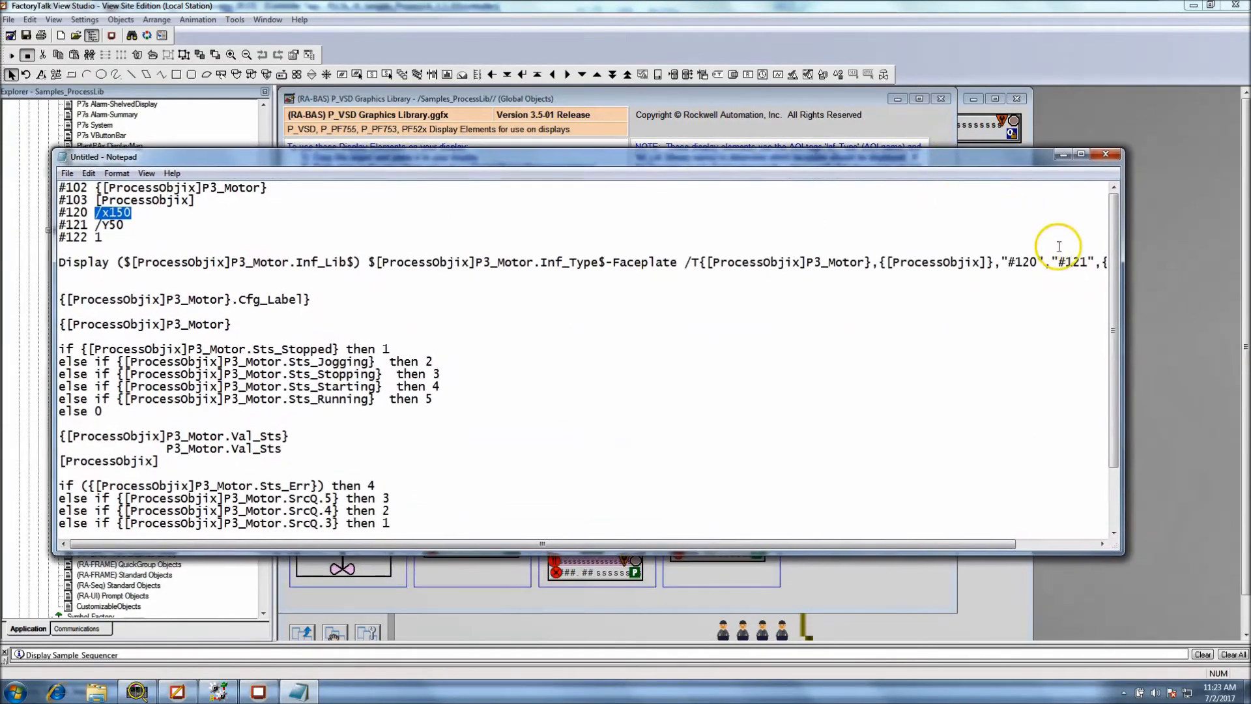
{"action": "left_click_drag", "start_coordinate": [1122, 302], "coordinate": [1171, 300]}
{"action": "double_click", "coordinate": [1022, 262]}
{"action": "left_click_drag", "start_coordinate": [1038, 262], "coordinate": [1008, 263]}
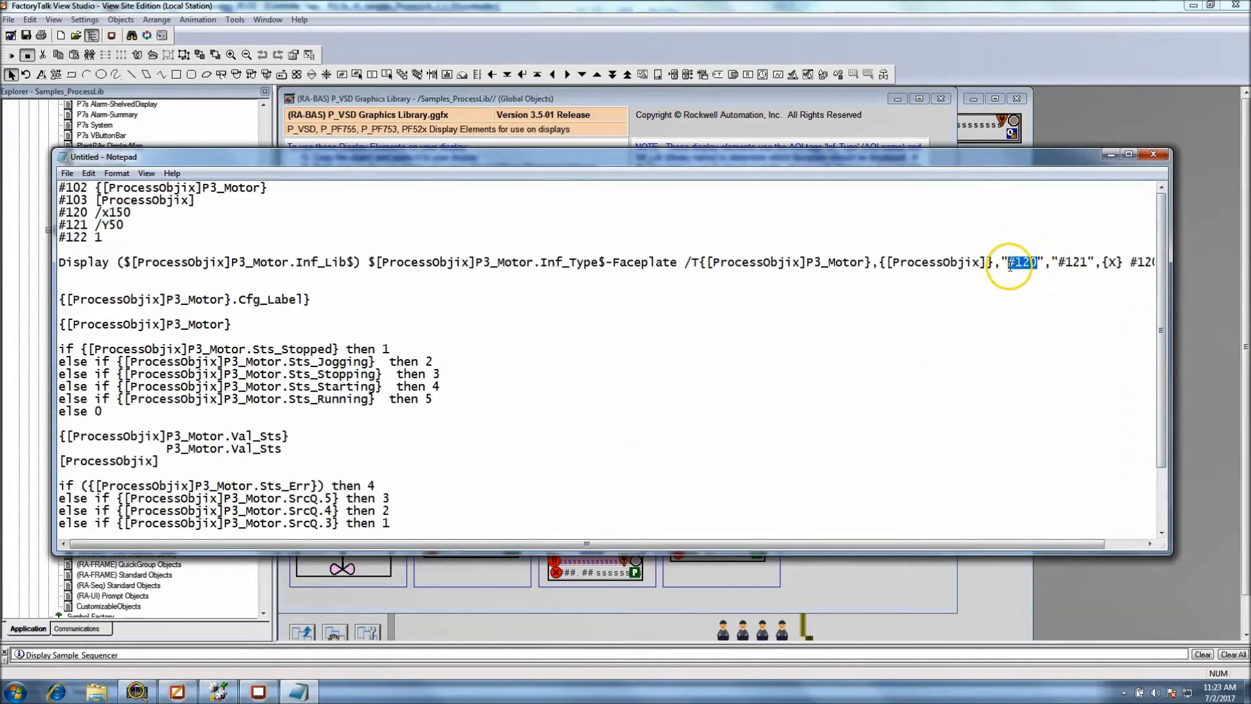
{"action": "right_click", "coordinate": [1012, 264]}
{"action": "left_click", "coordinate": [1027, 319]}
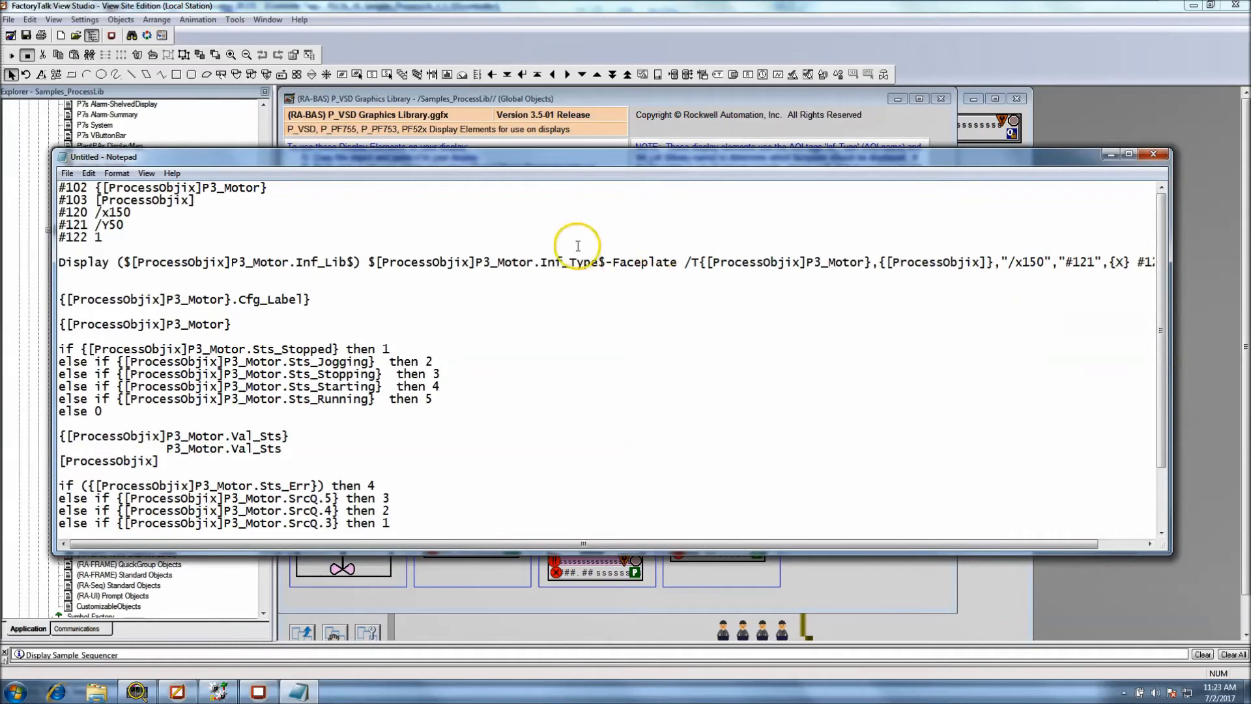
Break the Display command onto a new line before /T and replace both #121 references with /Y50
{"action": "left_click", "coordinate": [683, 263]}
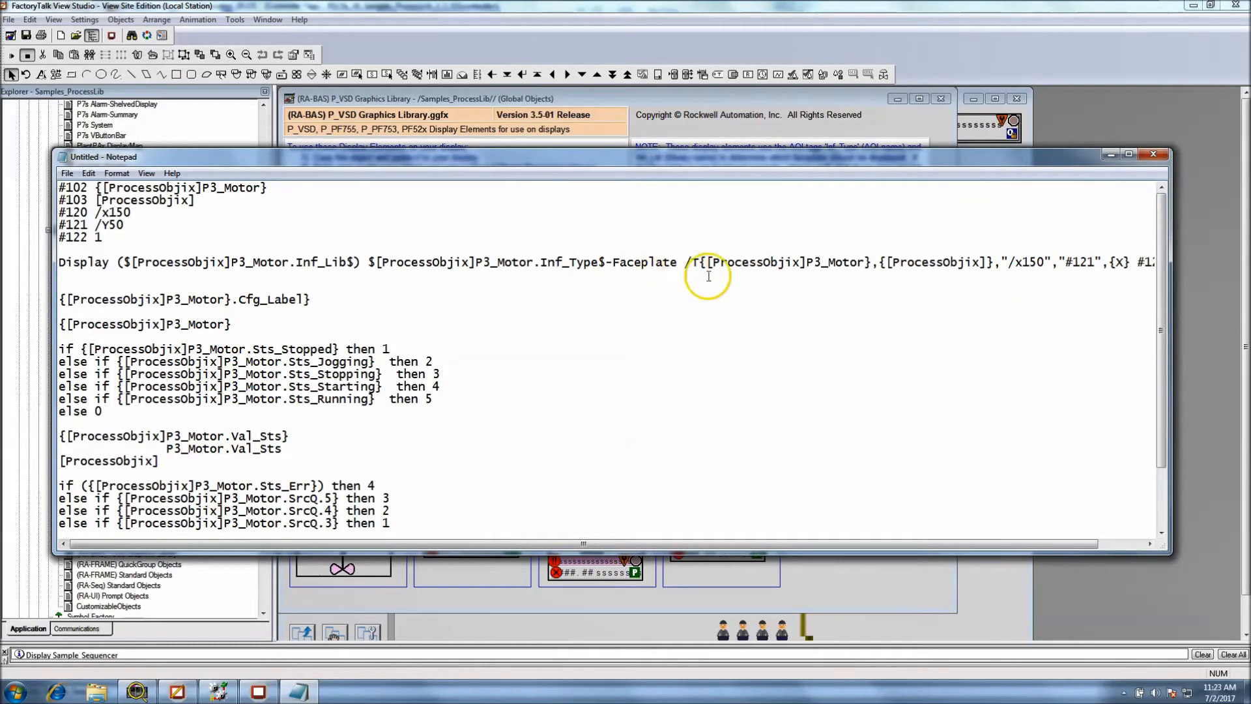
{"action": "key", "text": "Return"}
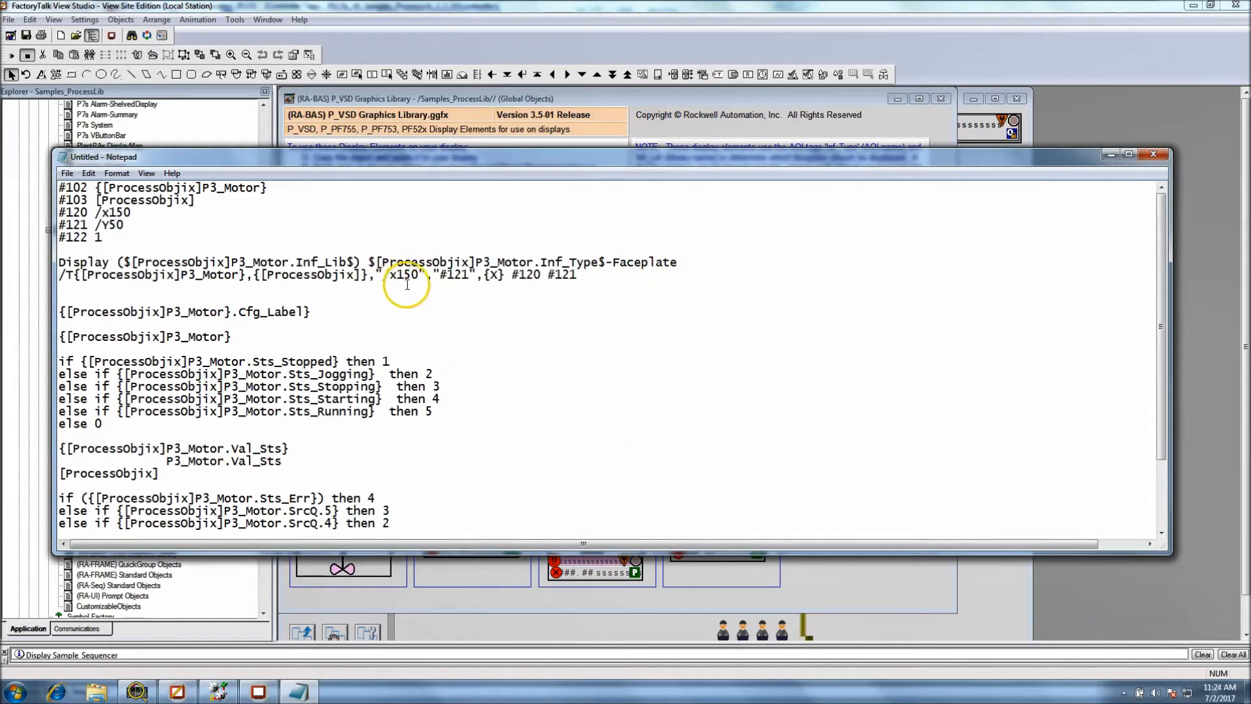
{"action": "left_click_drag", "start_coordinate": [124, 226], "coordinate": [95, 226]}
{"action": "right_click", "coordinate": [104, 225]}
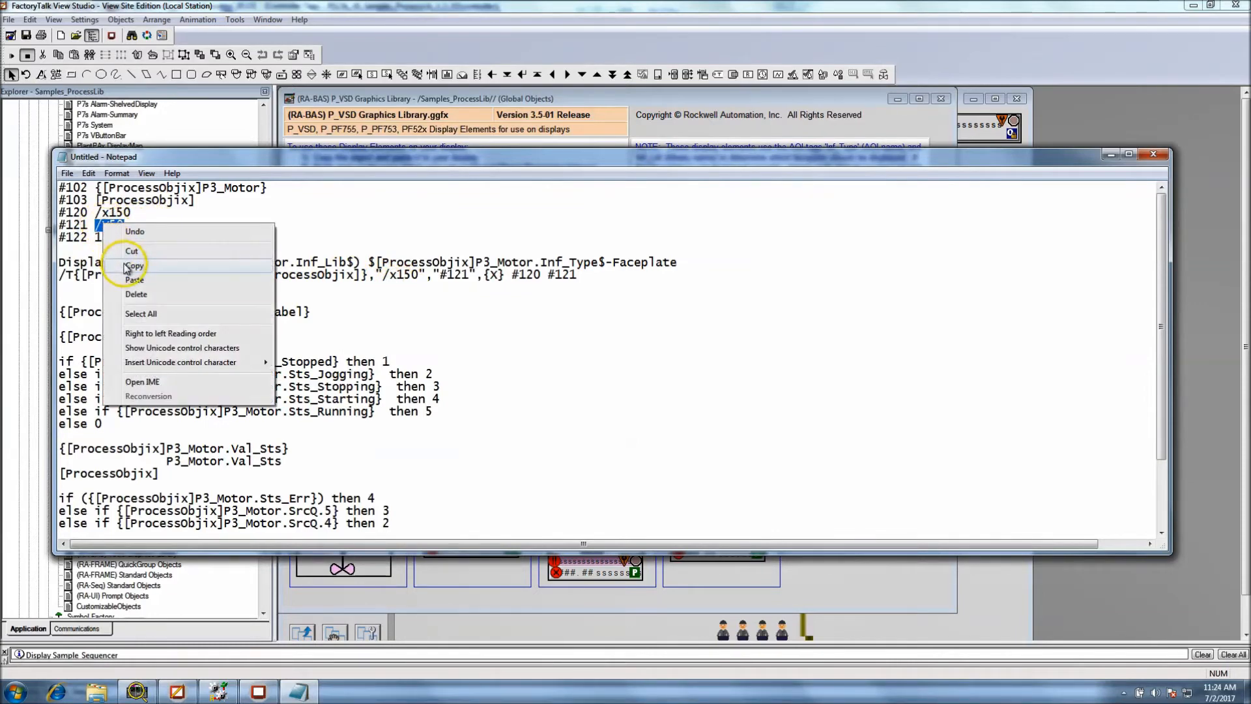
{"action": "left_click", "coordinate": [127, 266]}
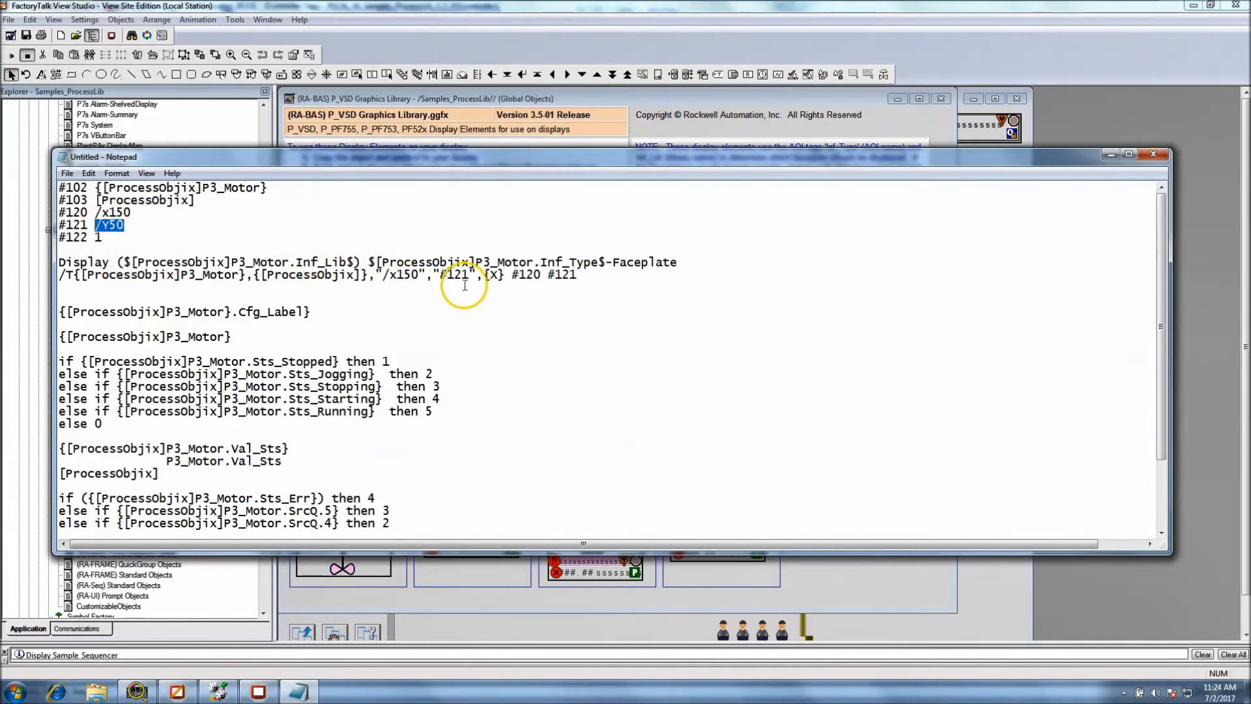
{"action": "left_click_drag", "start_coordinate": [469, 275], "coordinate": [442, 275]}
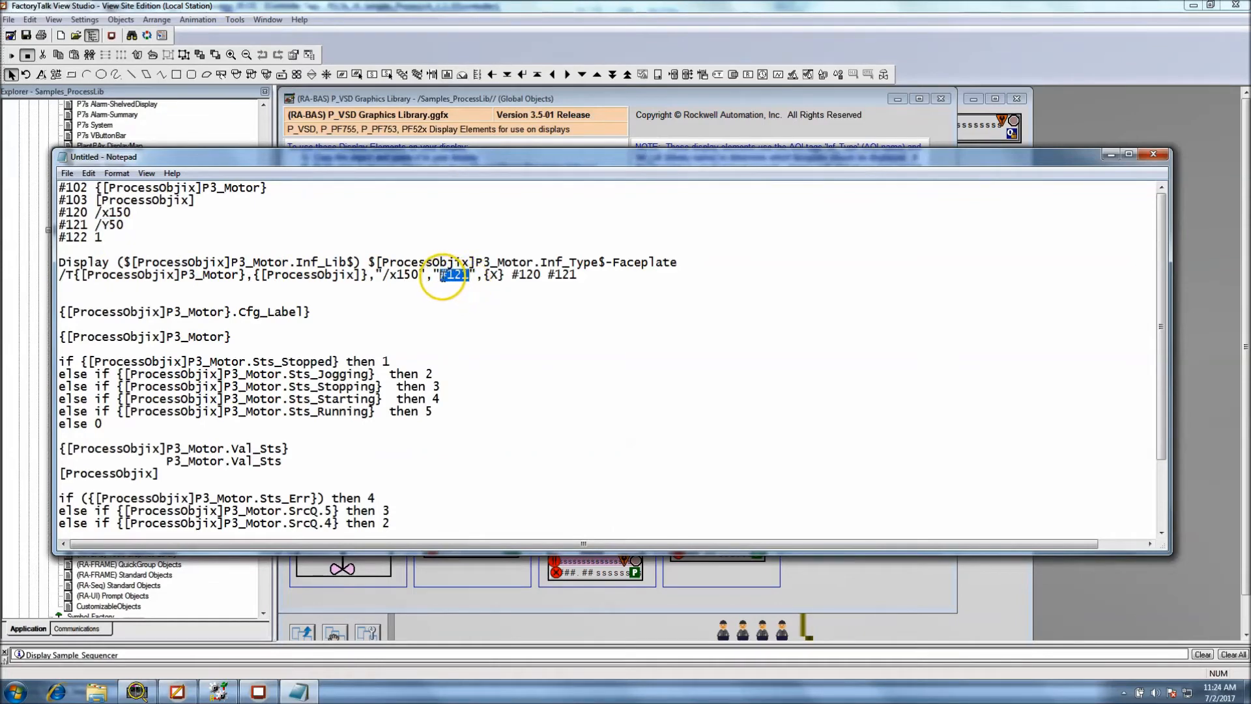
{"action": "right_click", "coordinate": [443, 277]}
{"action": "left_click", "coordinate": [468, 334]}
{"action": "left_click_drag", "start_coordinate": [576, 275], "coordinate": [555, 276]}
{"action": "right_click", "coordinate": [550, 274]}
{"action": "left_click", "coordinate": [571, 335]}
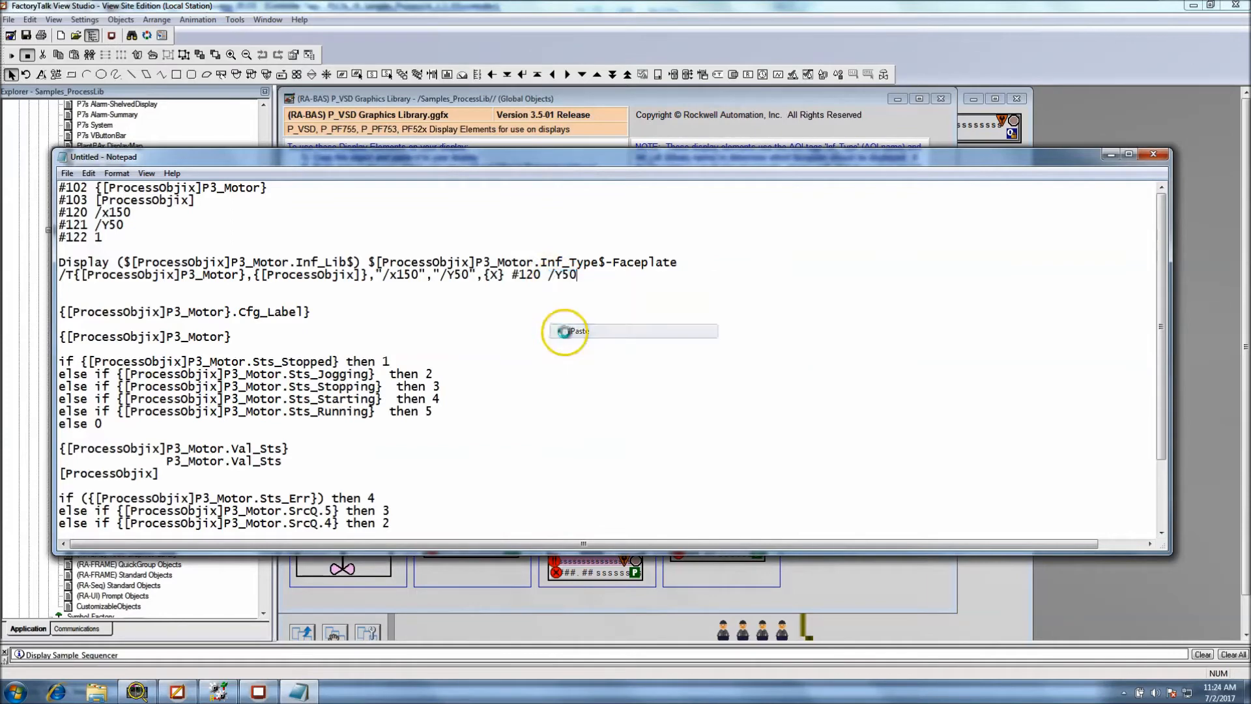
Replace the remaining #120 in the Display command with /x150 and highlight the whole command for review
{"action": "left_click_drag", "start_coordinate": [132, 213], "coordinate": [96, 213]}
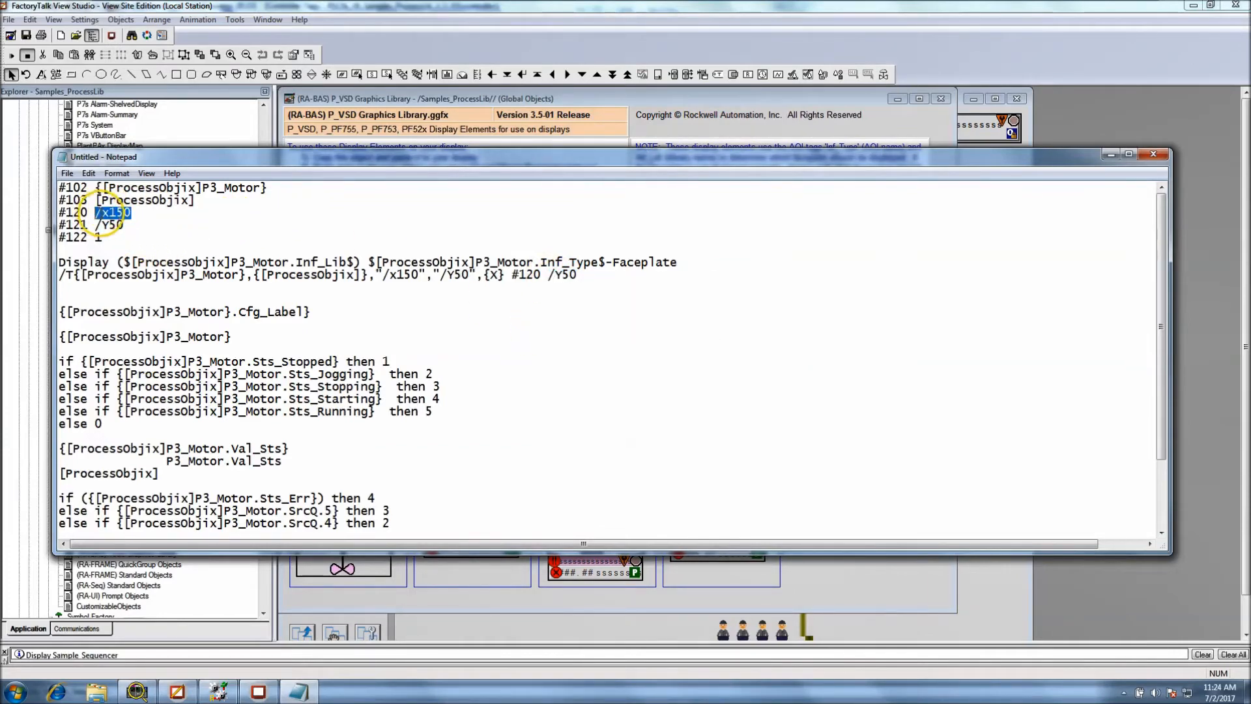
{"action": "right_click", "coordinate": [104, 213]}
{"action": "left_click", "coordinate": [242, 247]}
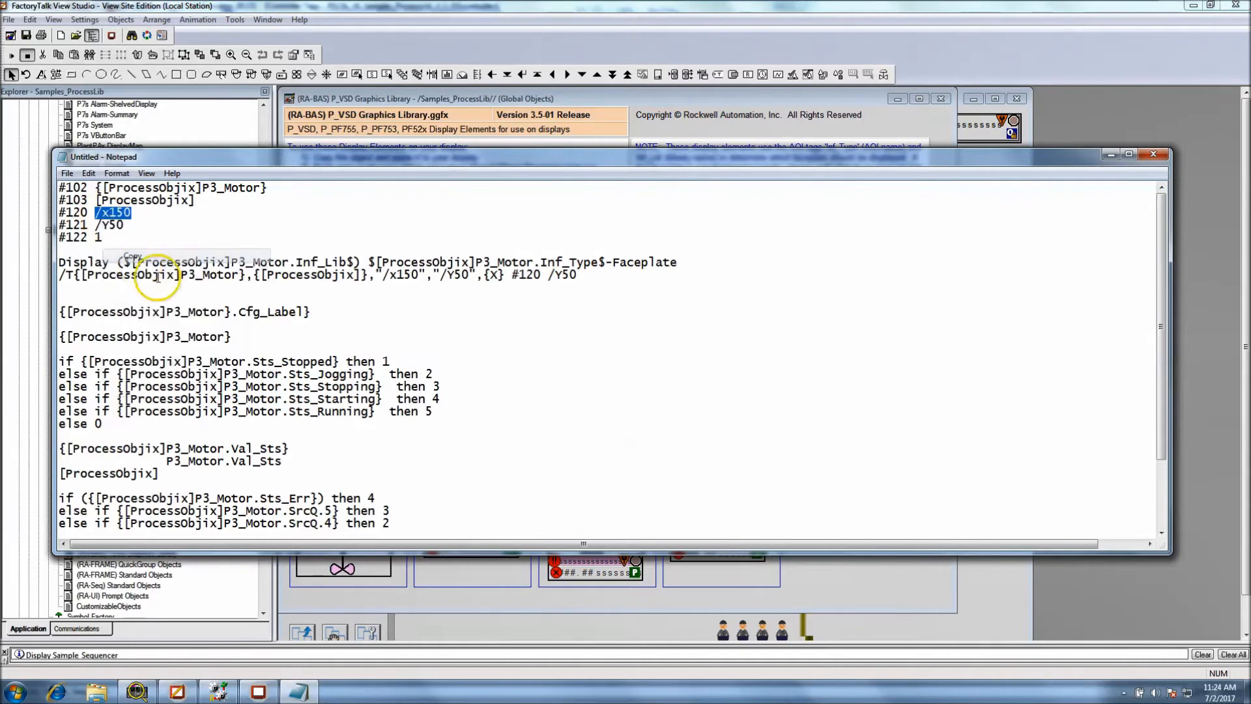
{"action": "left_click_drag", "start_coordinate": [542, 274], "coordinate": [514, 276]}
{"action": "right_click", "coordinate": [518, 275]}
{"action": "left_click", "coordinate": [530, 330]}
{"action": "left_click_drag", "start_coordinate": [586, 277], "coordinate": [59, 262]}
{"action": "left_click", "coordinate": [490, 371]}
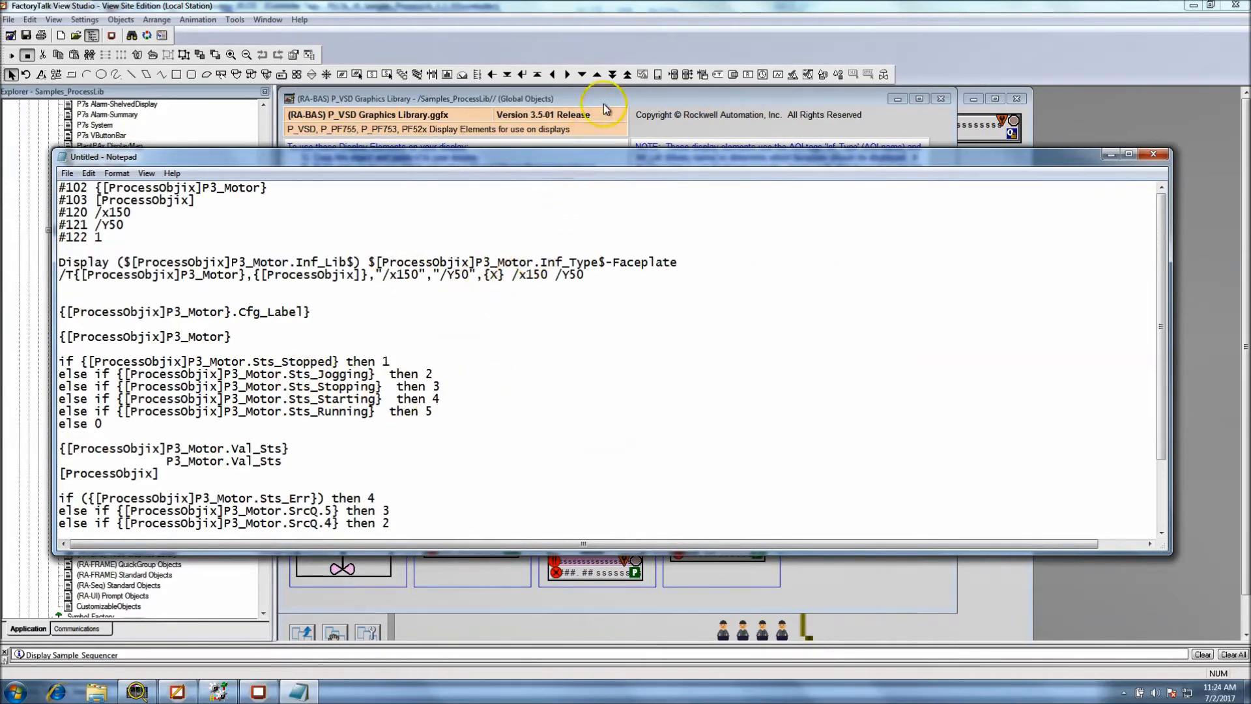
Minimize Notepad, examine the Inf_Type$-Quick Display command in Tag Substitution, and close the dialog
{"action": "left_click", "coordinate": [1111, 155]}
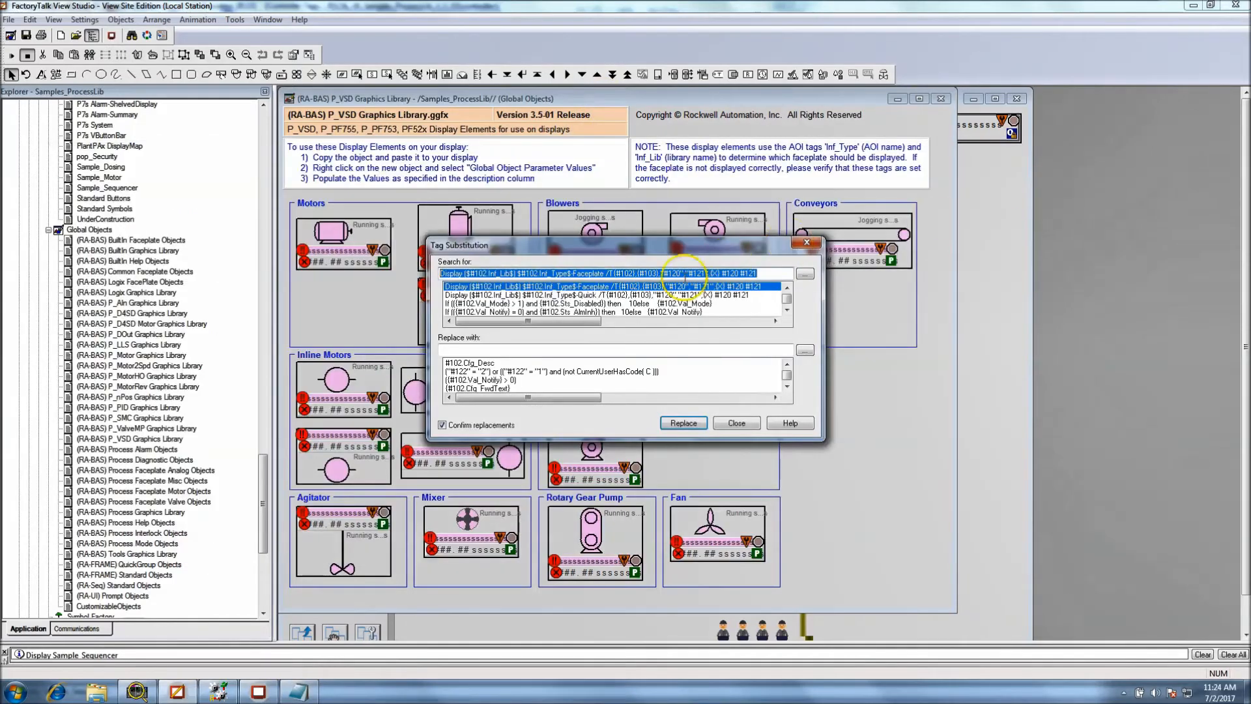
{"action": "left_click", "coordinate": [601, 295]}
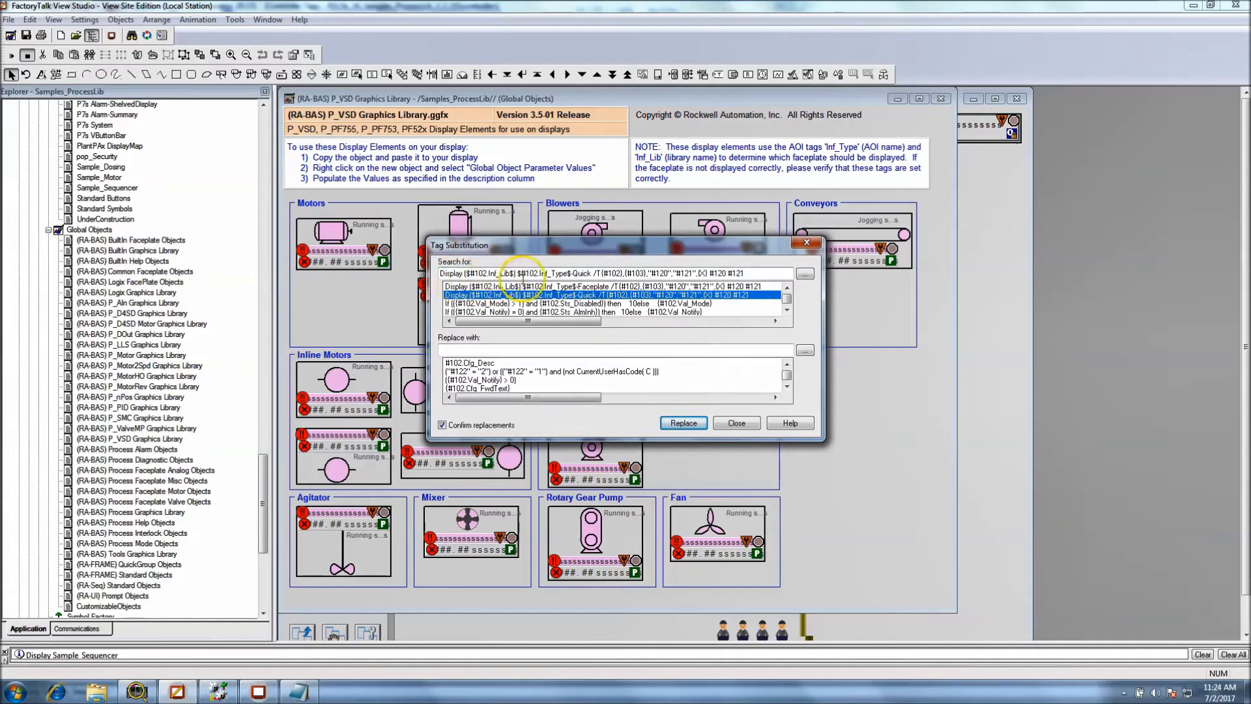
{"action": "left_click_drag", "start_coordinate": [590, 273], "coordinate": [548, 274]}
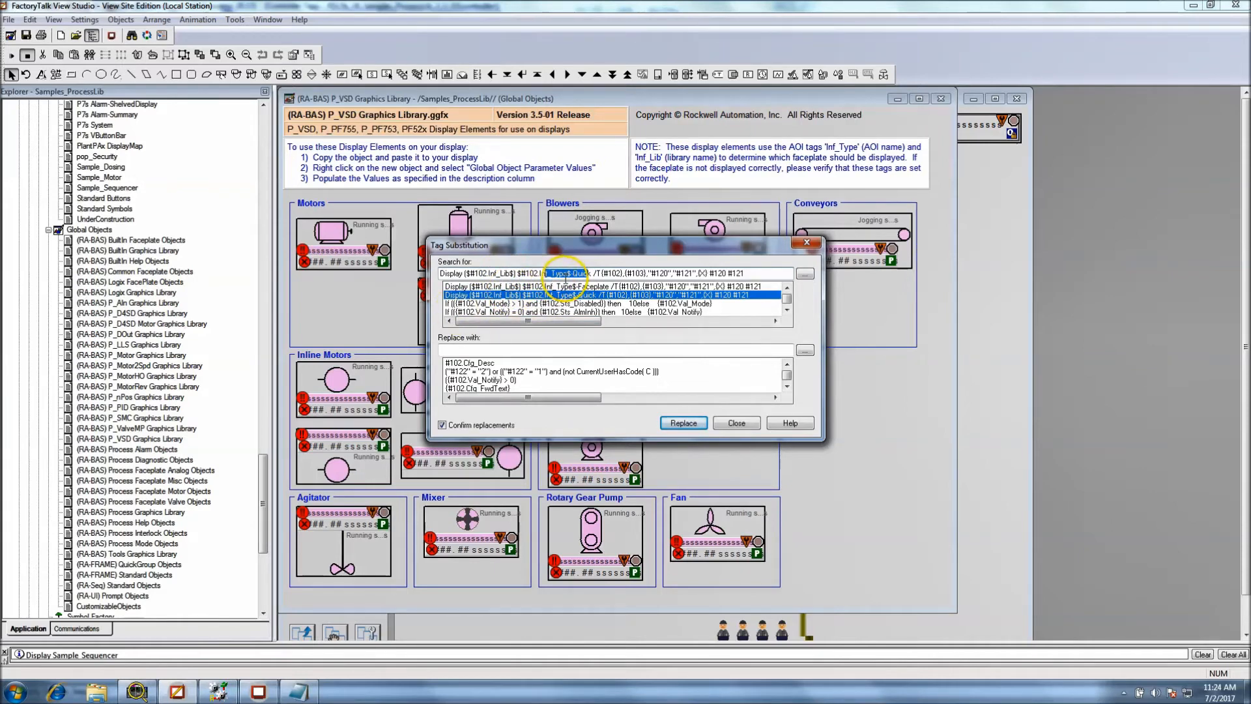
{"action": "left_click", "coordinate": [591, 274]}
{"action": "left_click_drag", "start_coordinate": [590, 274], "coordinate": [550, 275]}
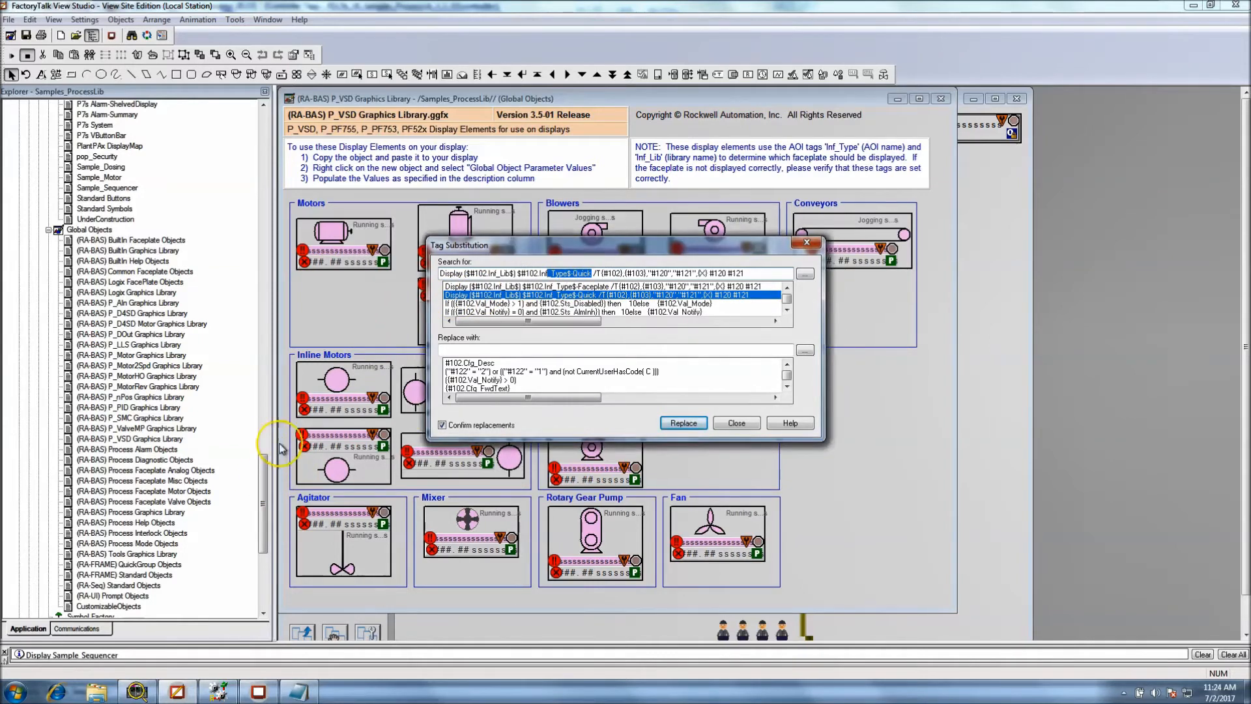
{"action": "left_click", "coordinate": [699, 422]}
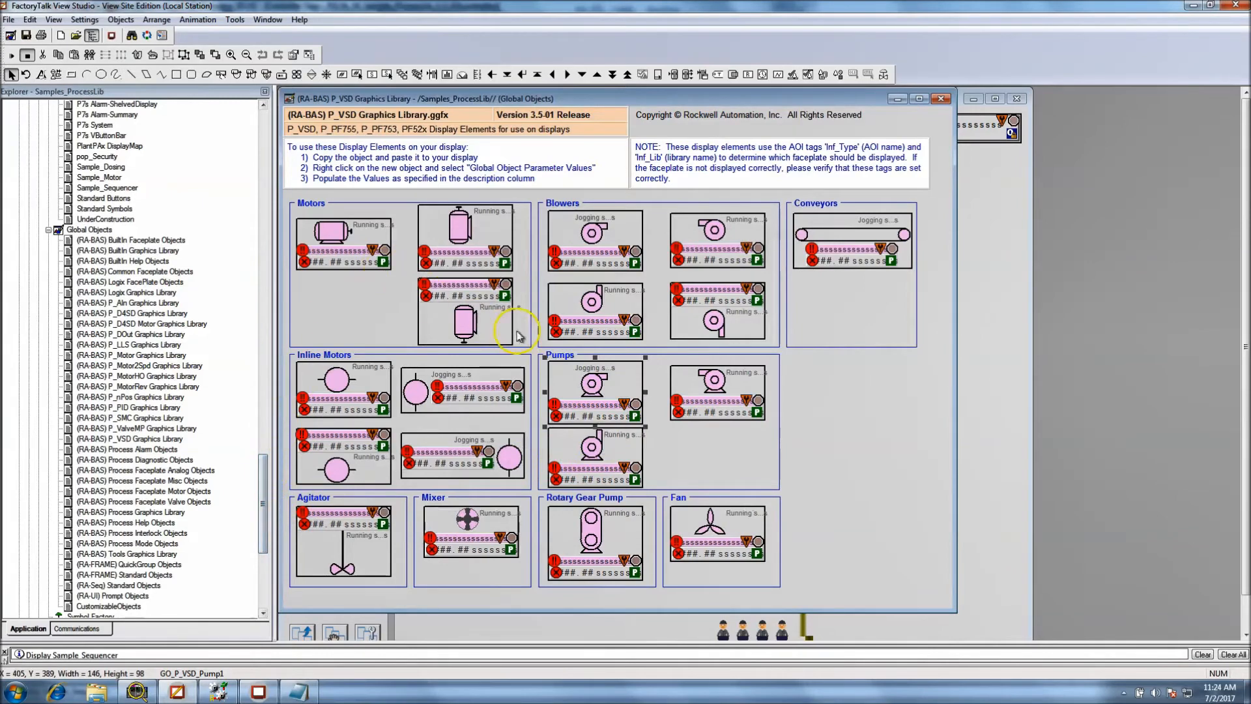
Examine the Inf_Lib reference in the faceplate Display command among the first pump's tag substitutions, and close the dialog
{"action": "right_click", "coordinate": [616, 387]}
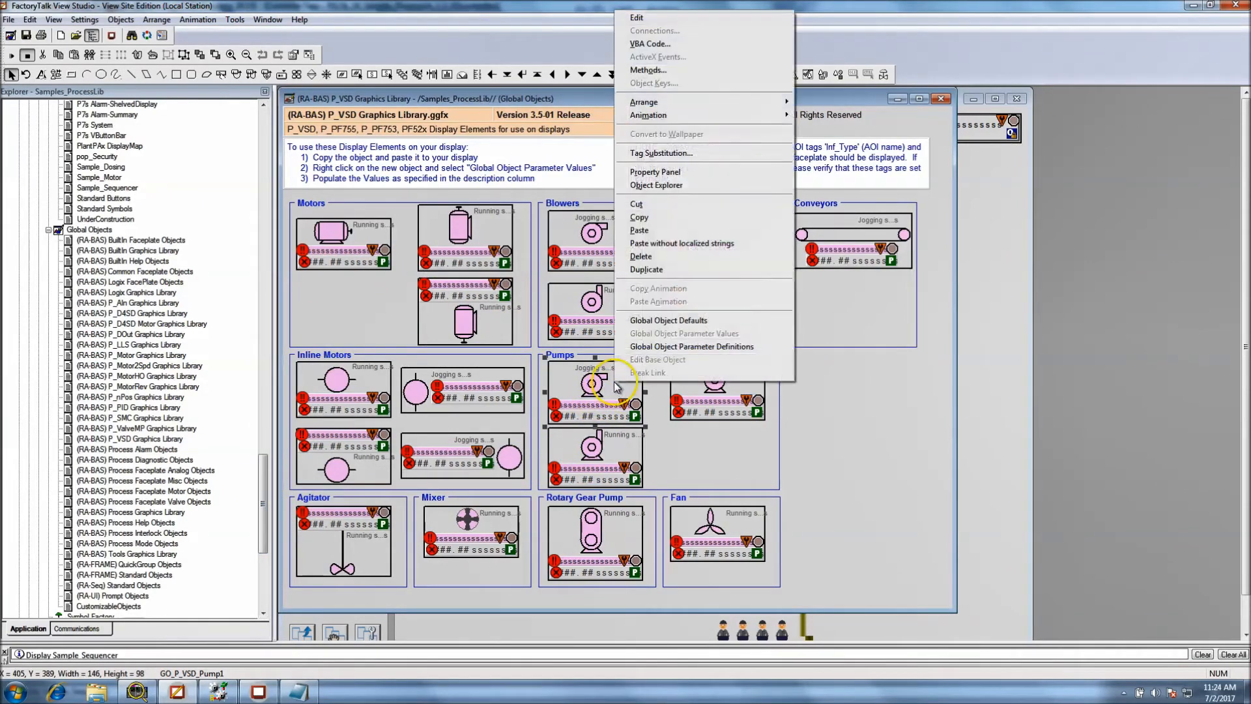
{"action": "left_click", "coordinate": [635, 148]}
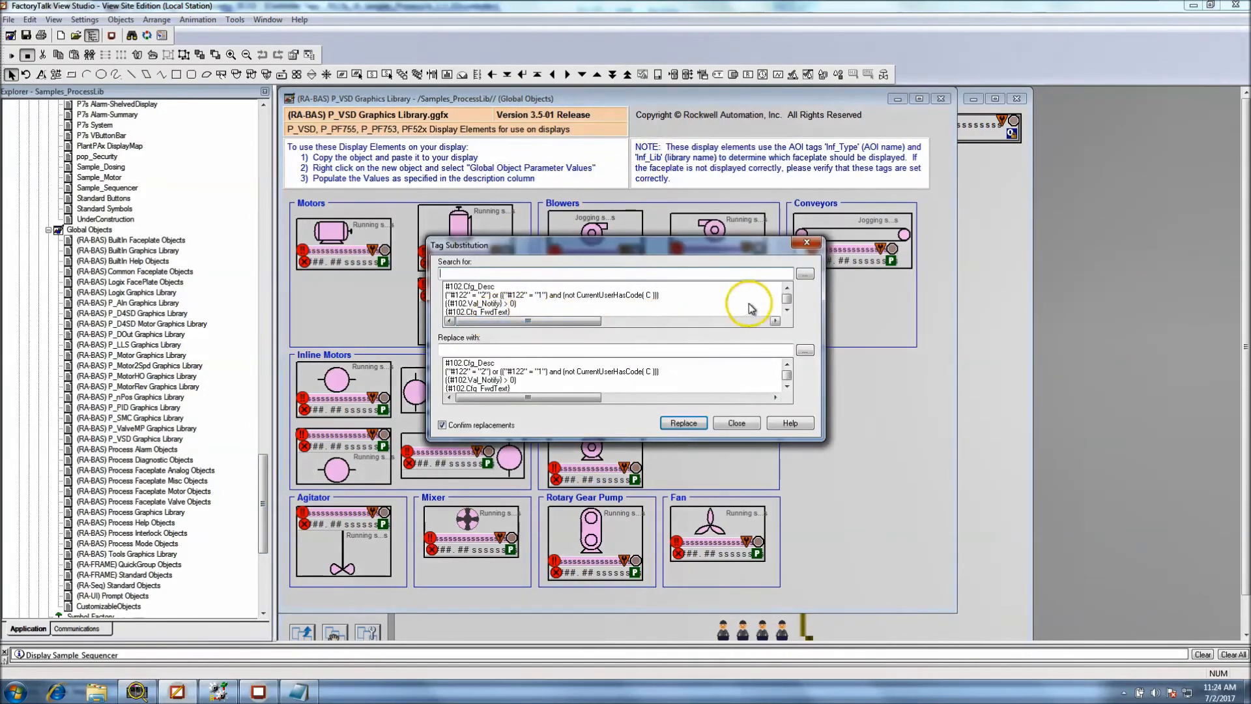
{"action": "left_click", "coordinate": [787, 310]}
{"action": "left_click", "coordinate": [787, 312]}
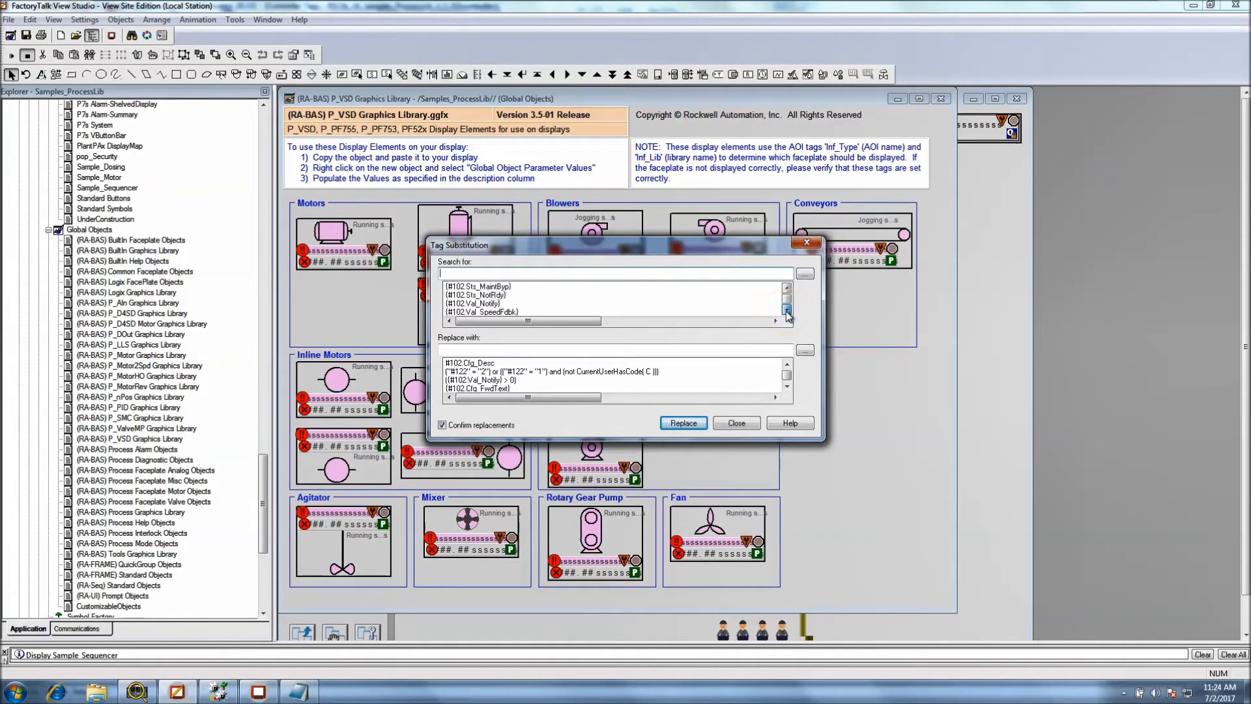
{"action": "left_click", "coordinate": [786, 290]}
{"action": "left_click", "coordinate": [787, 291]}
{"action": "left_click", "coordinate": [787, 290]}
{"action": "left_click", "coordinate": [787, 291]}
{"action": "left_click", "coordinate": [787, 291]}
{"action": "left_click", "coordinate": [788, 310]}
{"action": "left_click", "coordinate": [787, 311]}
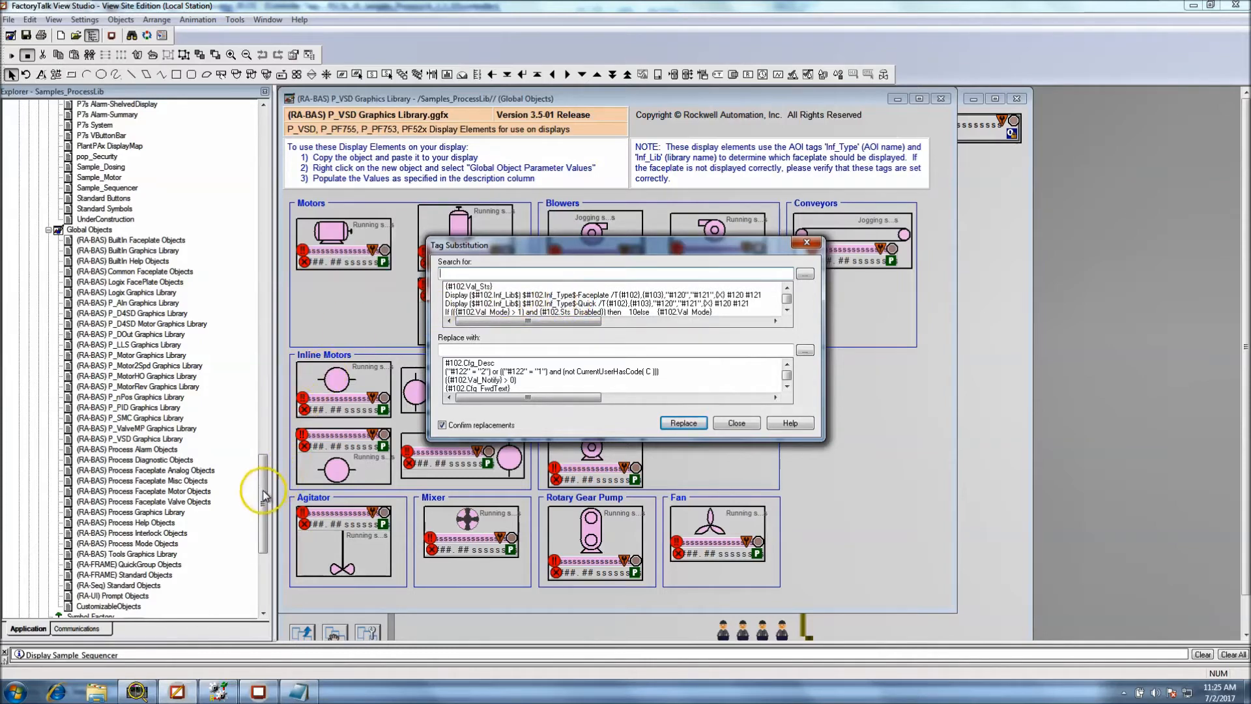
{"action": "left_click", "coordinate": [725, 295]}
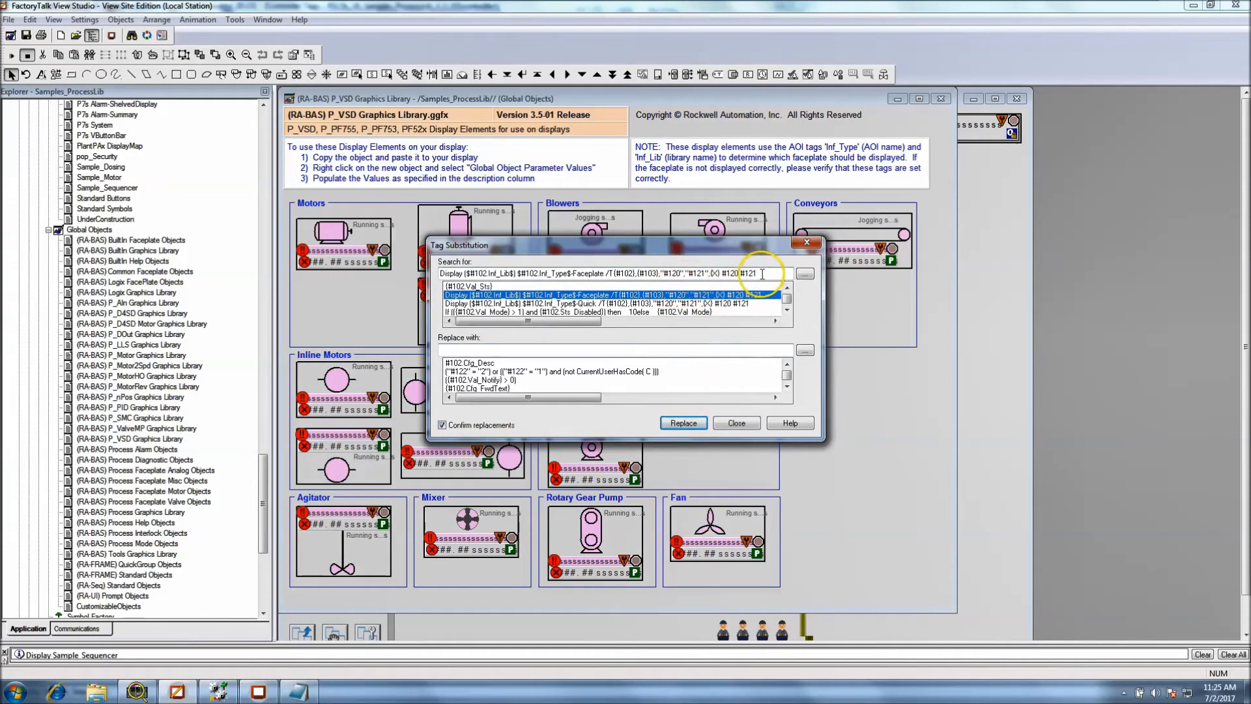
{"action": "left_click_drag", "start_coordinate": [782, 274], "coordinate": [582, 274]}
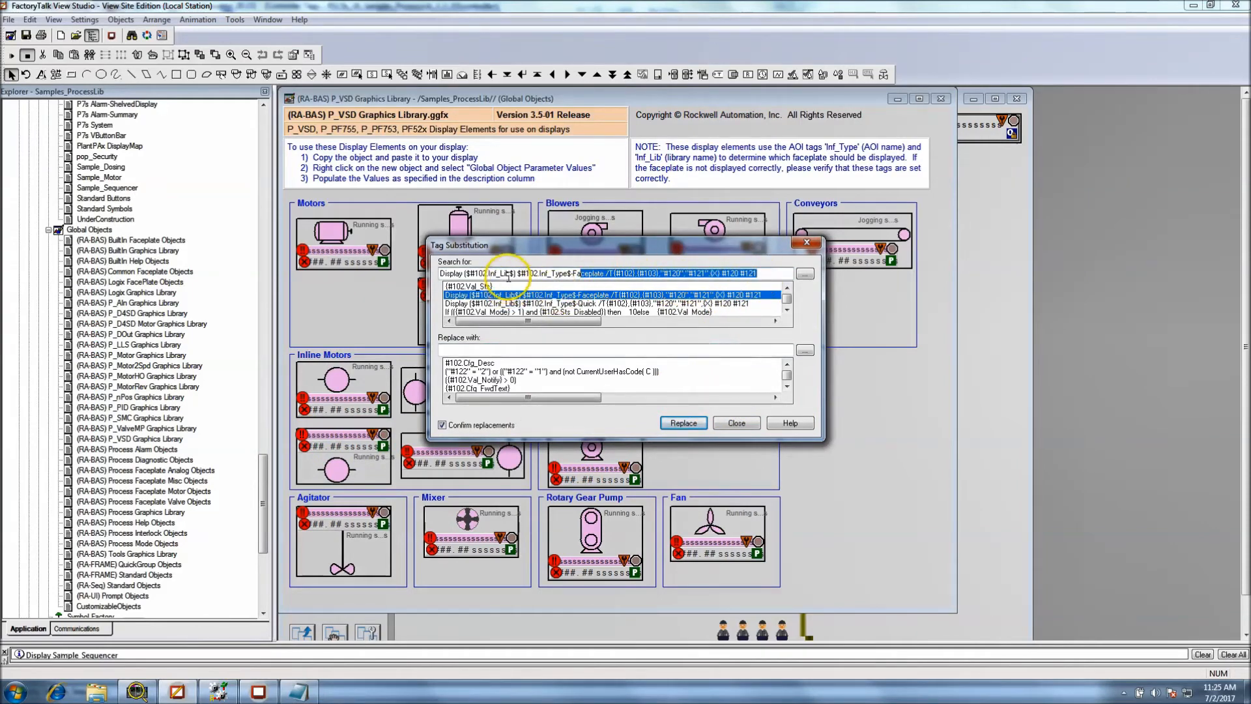
{"action": "left_click_drag", "start_coordinate": [511, 274], "coordinate": [498, 274]}
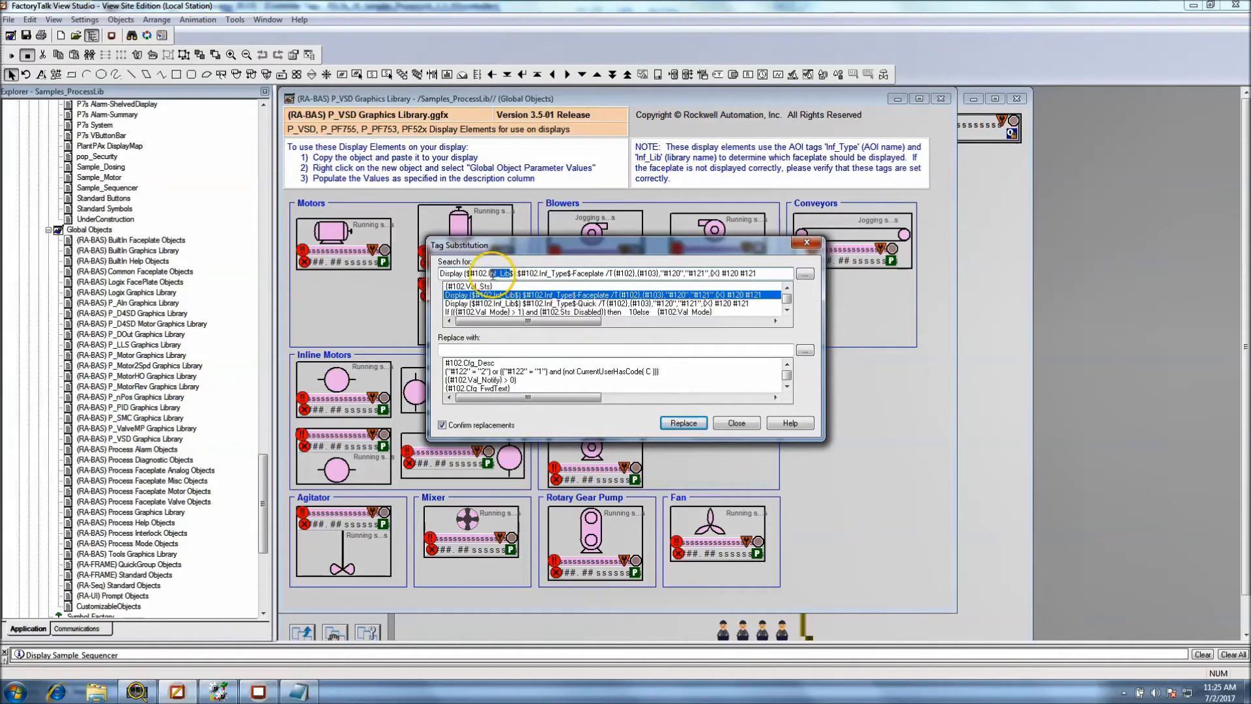
{"action": "left_click", "coordinate": [717, 423]}
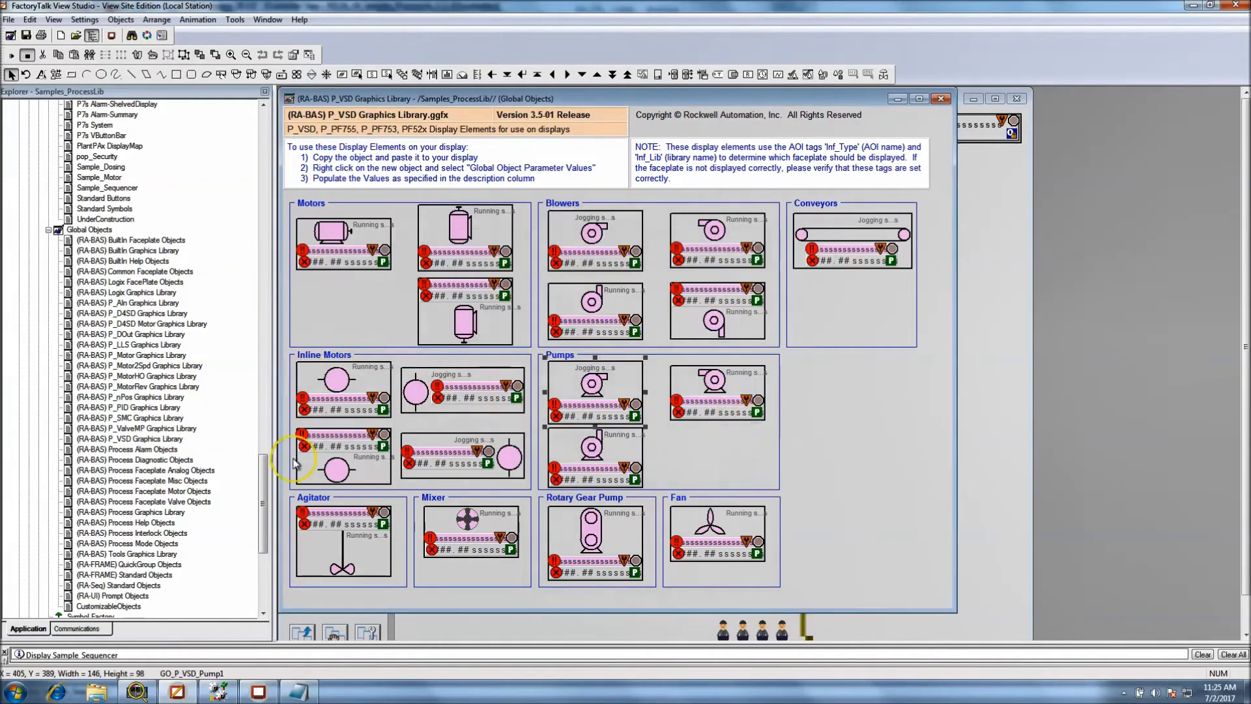
Review the faceplate and quick displays in the Explorer against the first pump's Display commands in Tag Substitution
{"action": "left_click_drag", "start_coordinate": [259, 485], "coordinate": [255, 237]}
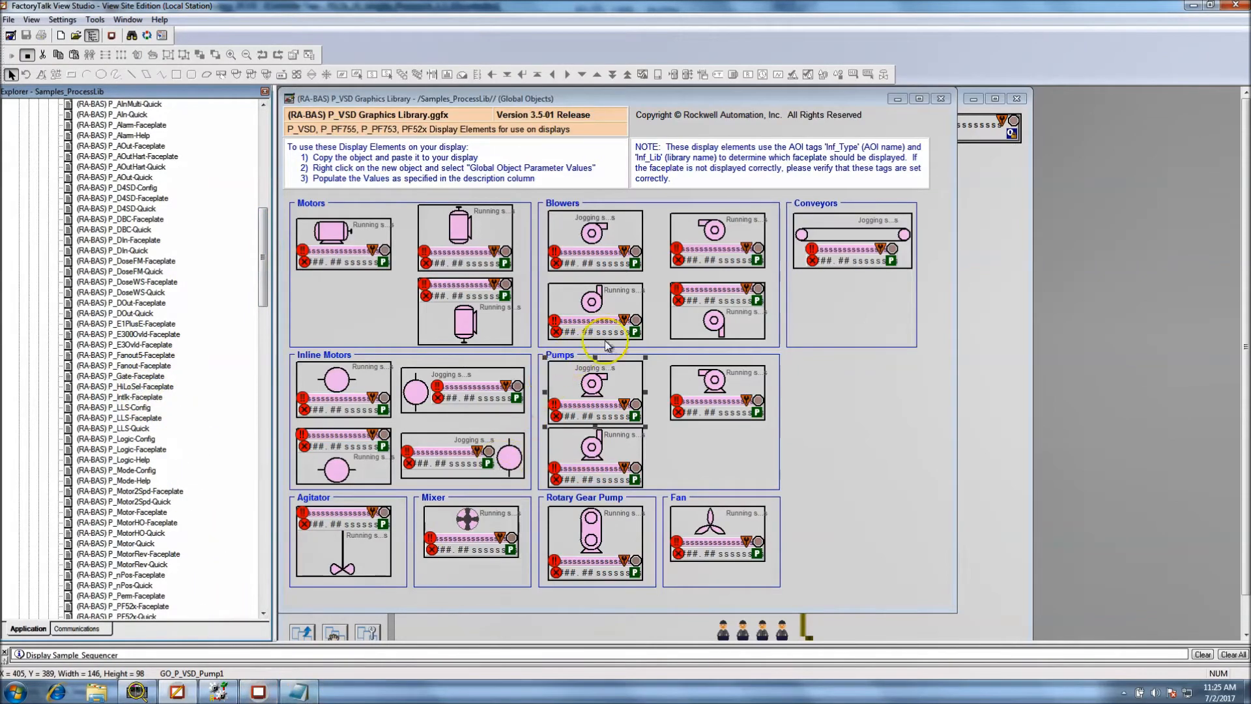
{"action": "right_click", "coordinate": [610, 388]}
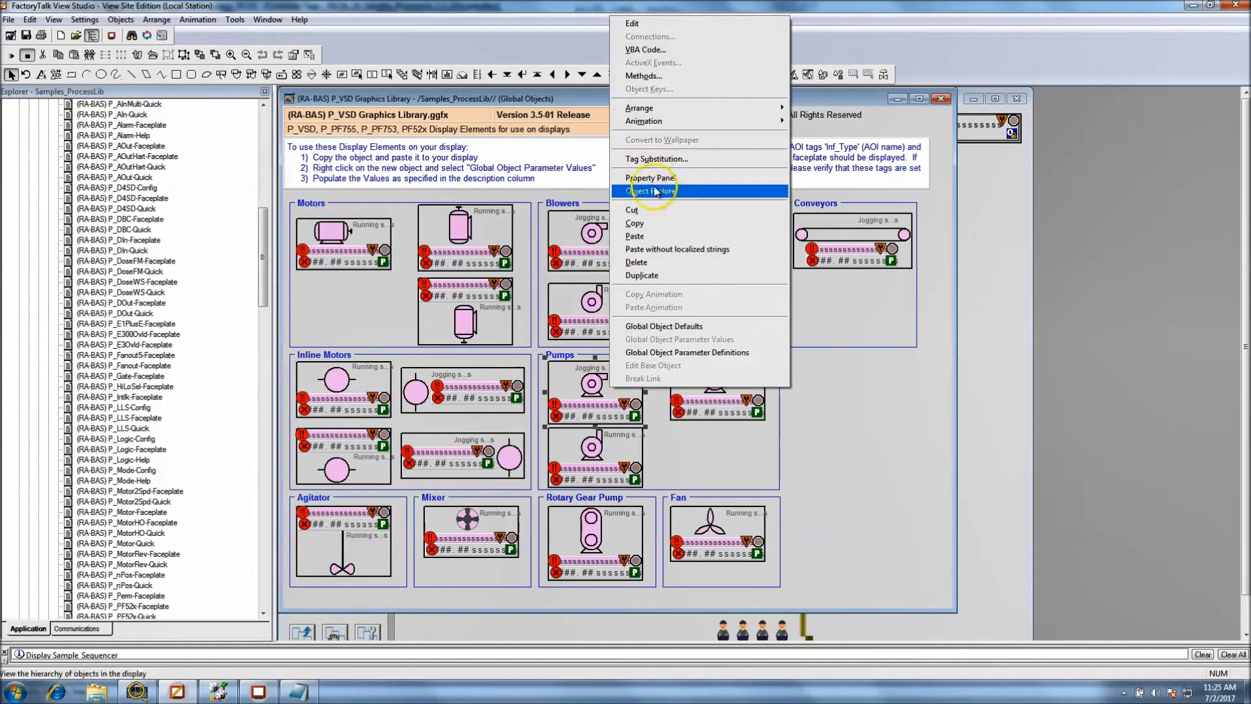
{"action": "left_click", "coordinate": [653, 159]}
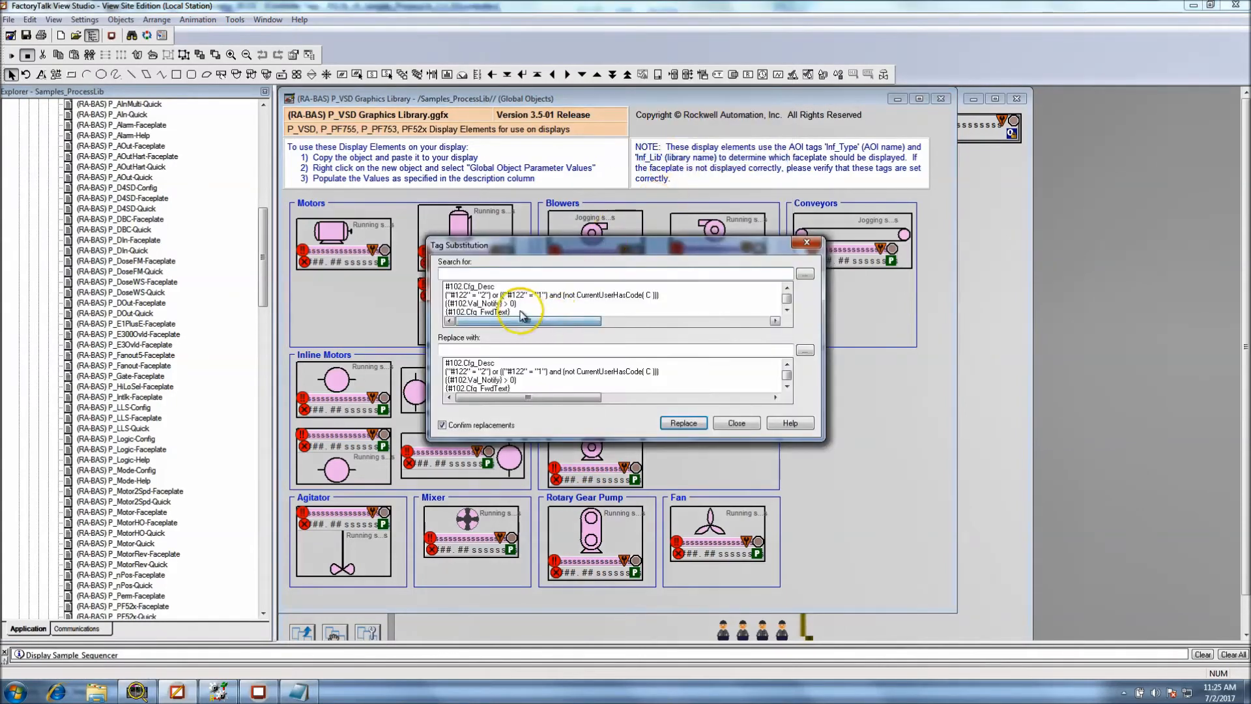
{"action": "left_click", "coordinate": [787, 311]}
{"action": "left_click", "coordinate": [787, 311]}
{"action": "left_click", "coordinate": [786, 311]}
{"action": "left_click", "coordinate": [786, 311]}
{"action": "left_click", "coordinate": [787, 311]}
{"action": "left_click", "coordinate": [786, 311]}
{"action": "left_click", "coordinate": [787, 311]}
{"action": "left_click", "coordinate": [787, 287]}
{"action": "left_click", "coordinate": [787, 288]}
{"action": "left_click", "coordinate": [786, 287]}
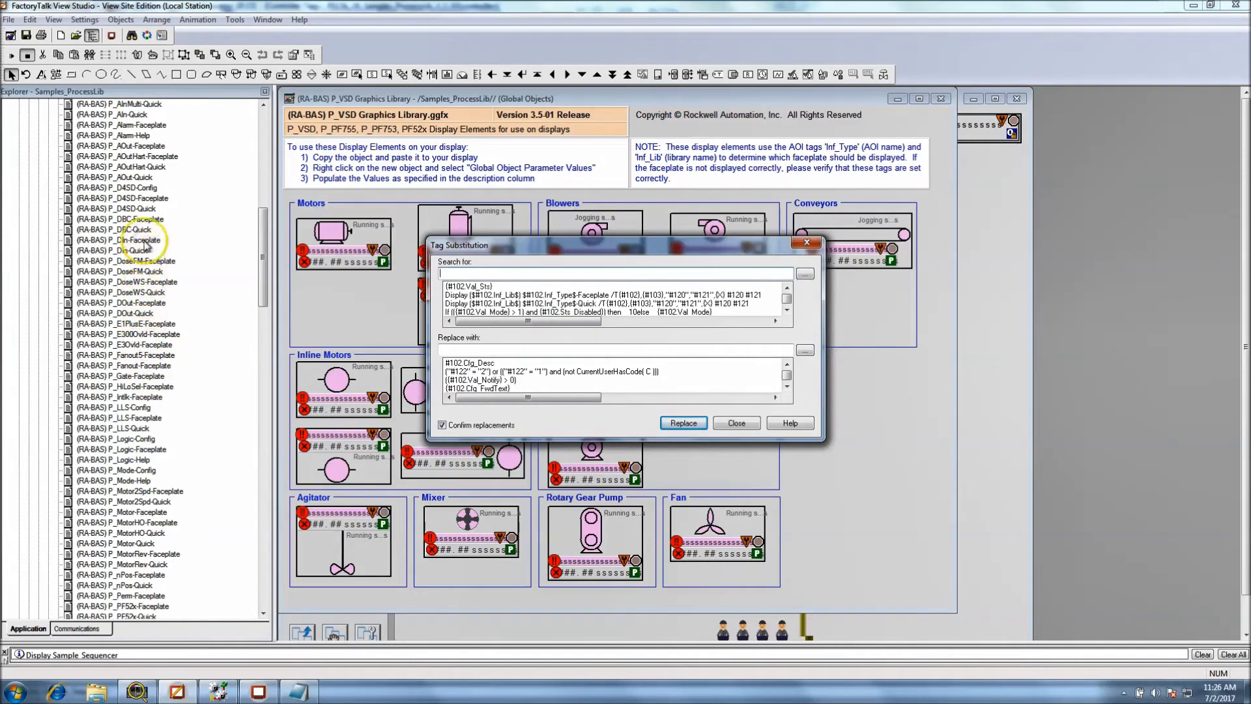
{"action": "left_click", "coordinate": [263, 246]}
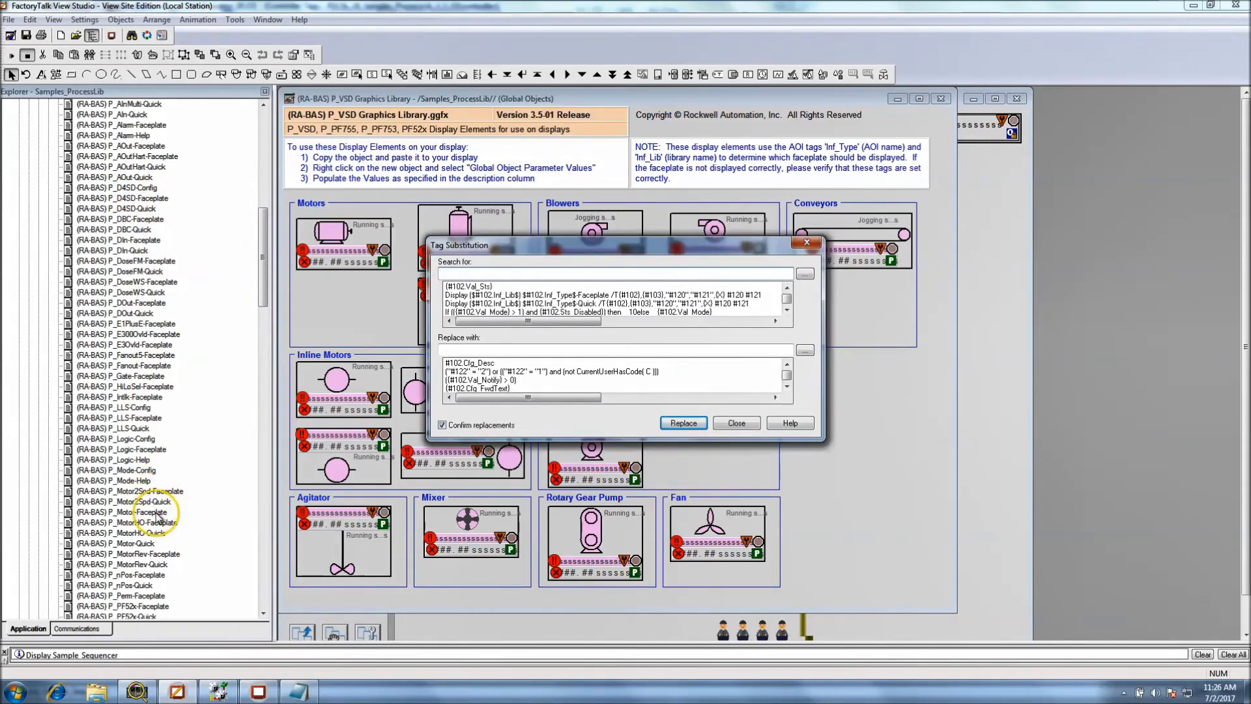
Close Tag Substitution, open the P_Motor-Faceplate display for review beside the Explorer's faceplate list, and close it
{"action": "key", "text": "Escape"}
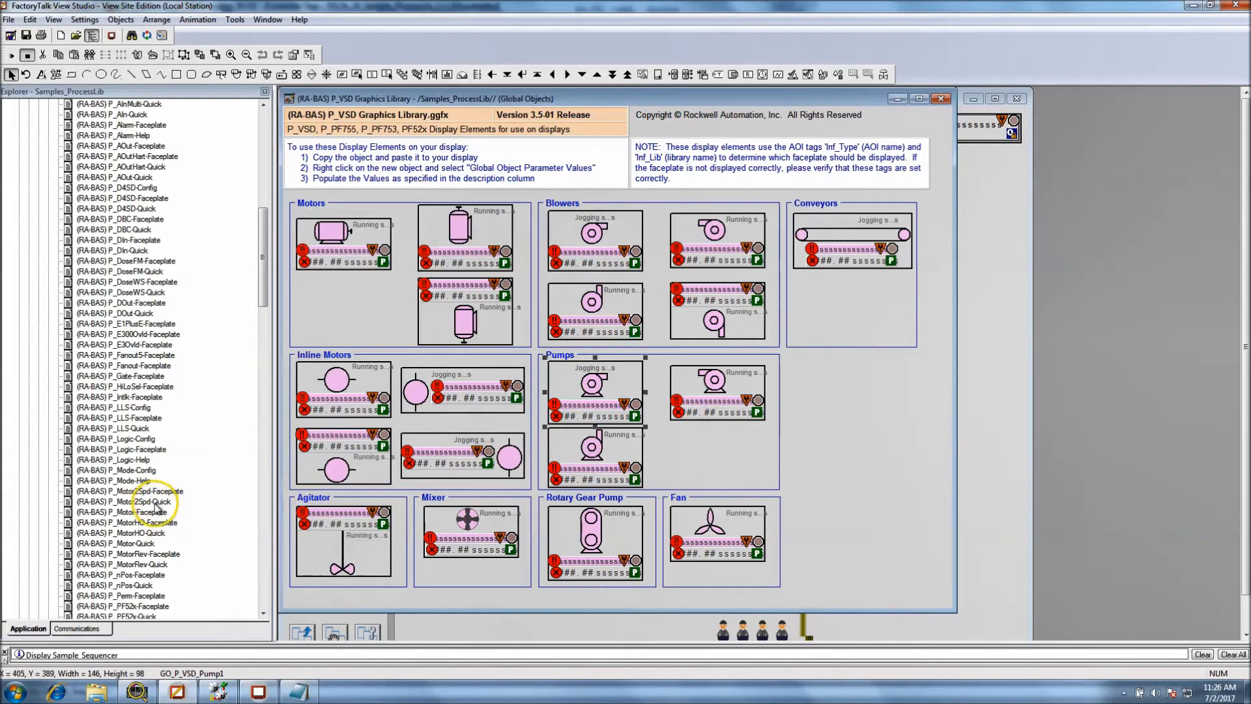
{"action": "left_click_drag", "start_coordinate": [157, 509], "coordinate": [340, 479]}
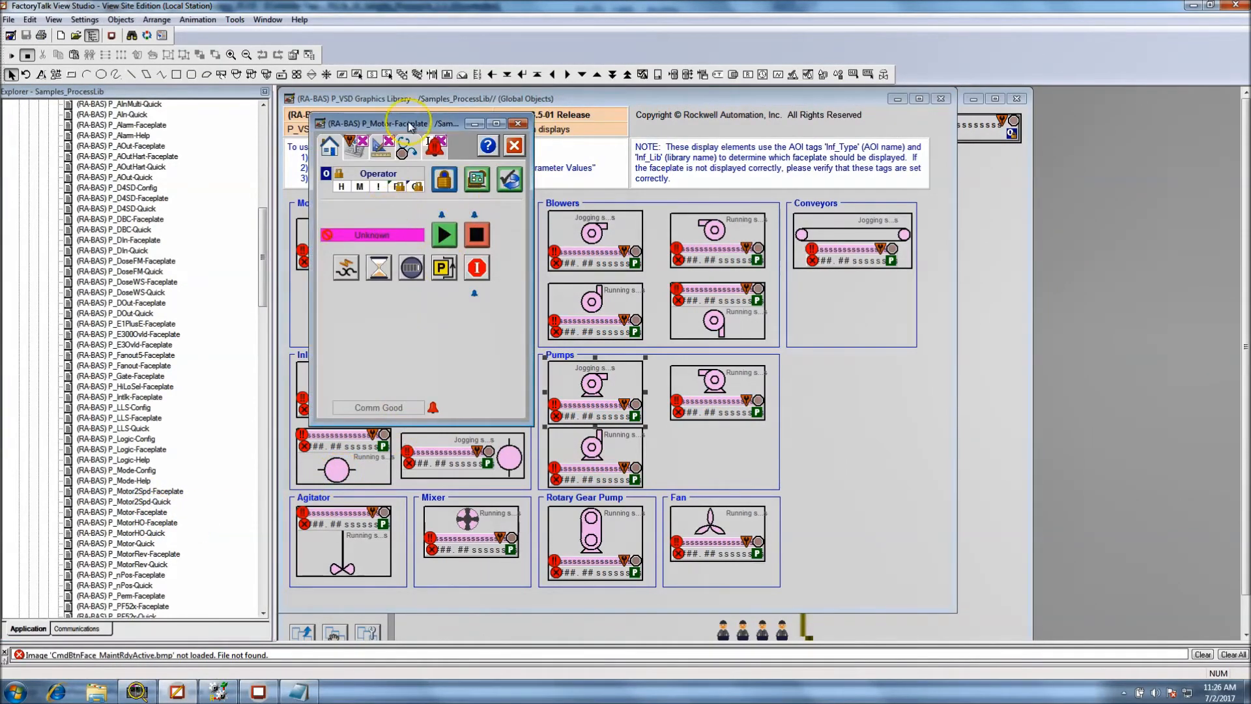
{"action": "left_click_drag", "start_coordinate": [435, 125], "coordinate": [891, 225]}
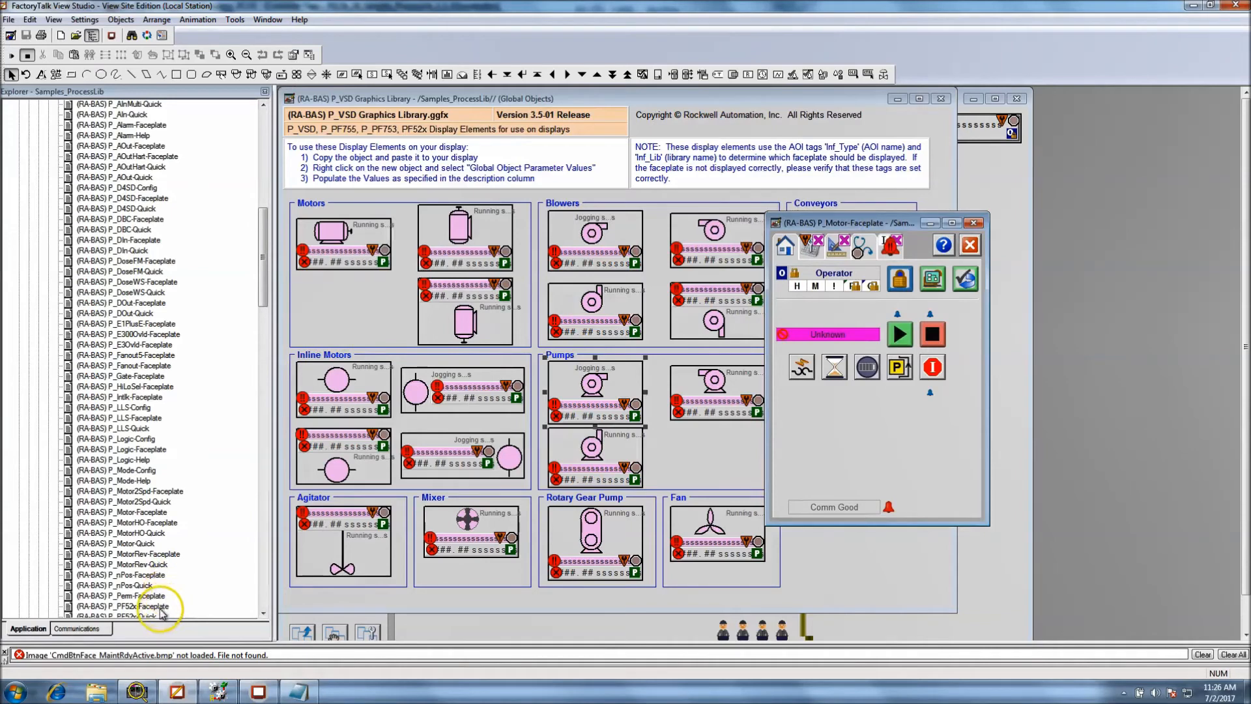
{"action": "left_click_drag", "start_coordinate": [260, 277], "coordinate": [529, 334]}
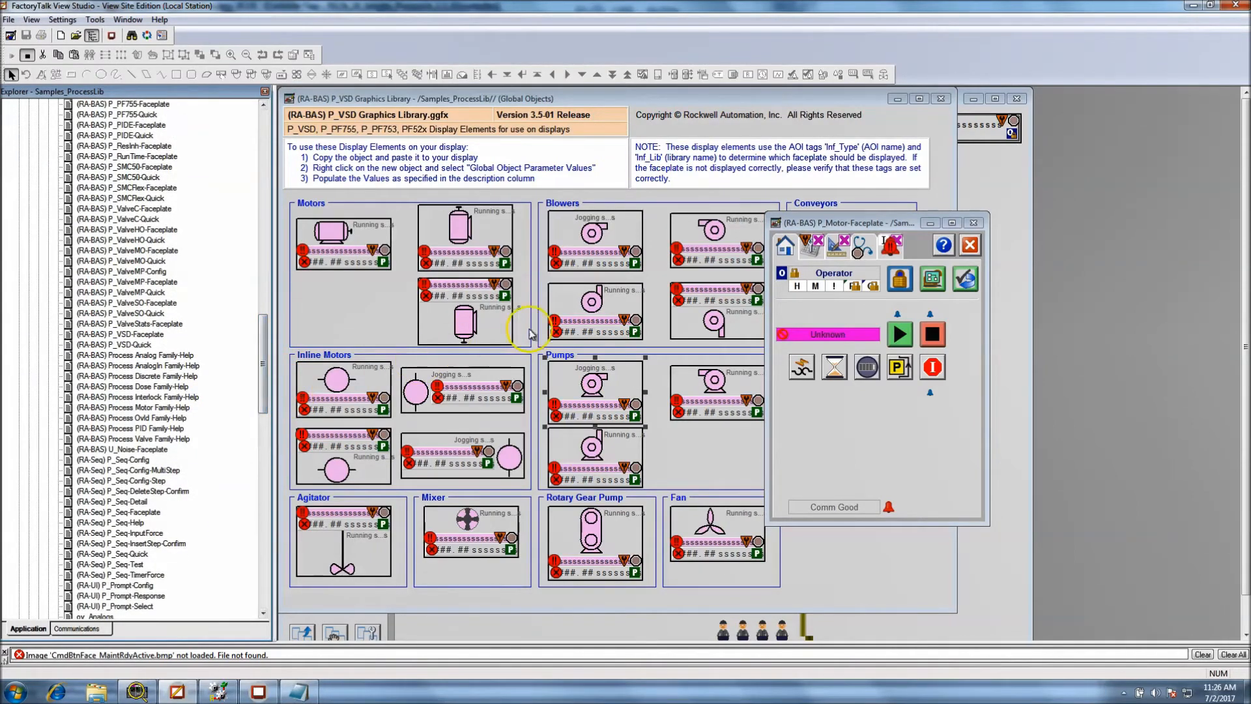
{"action": "left_click", "coordinate": [978, 225]}
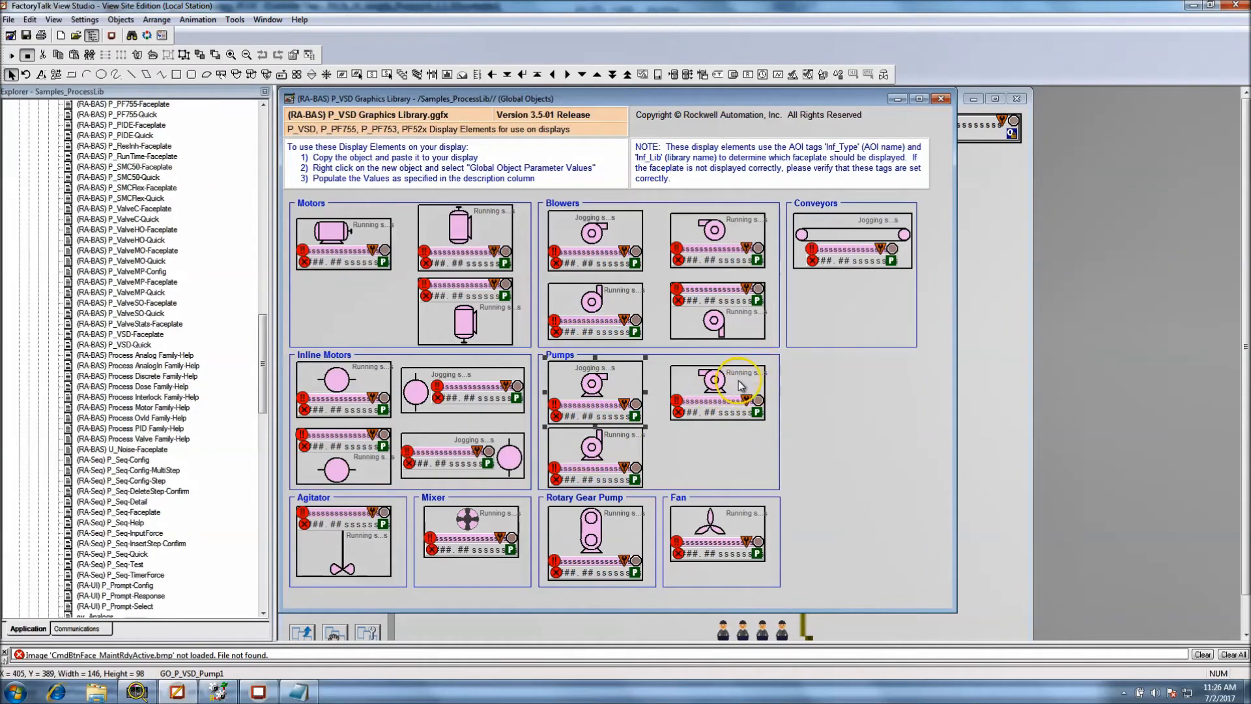
Examine the Global Object Parameter Values of the P3 flow switch on the Sample_Sequencer display, and cancel the dialog
{"action": "left_click", "coordinate": [986, 377]}
{"action": "key", "text": "ctrl+v"}
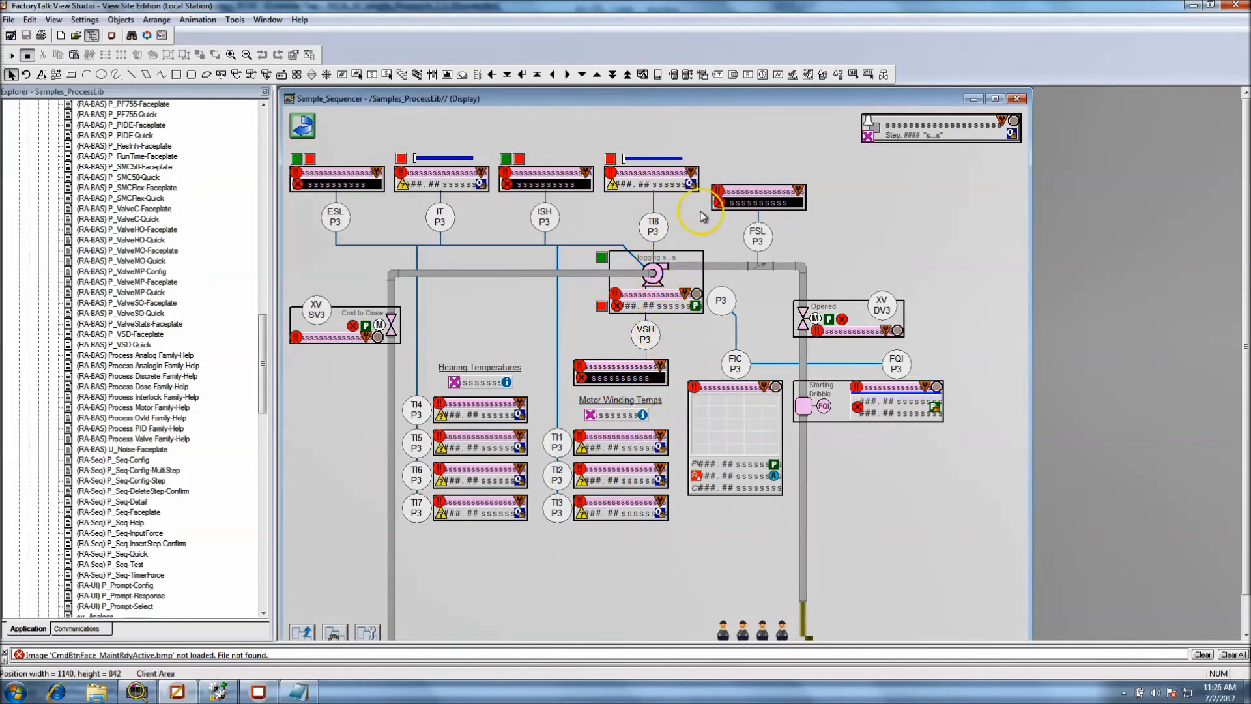
{"action": "left_click", "coordinate": [752, 204]}
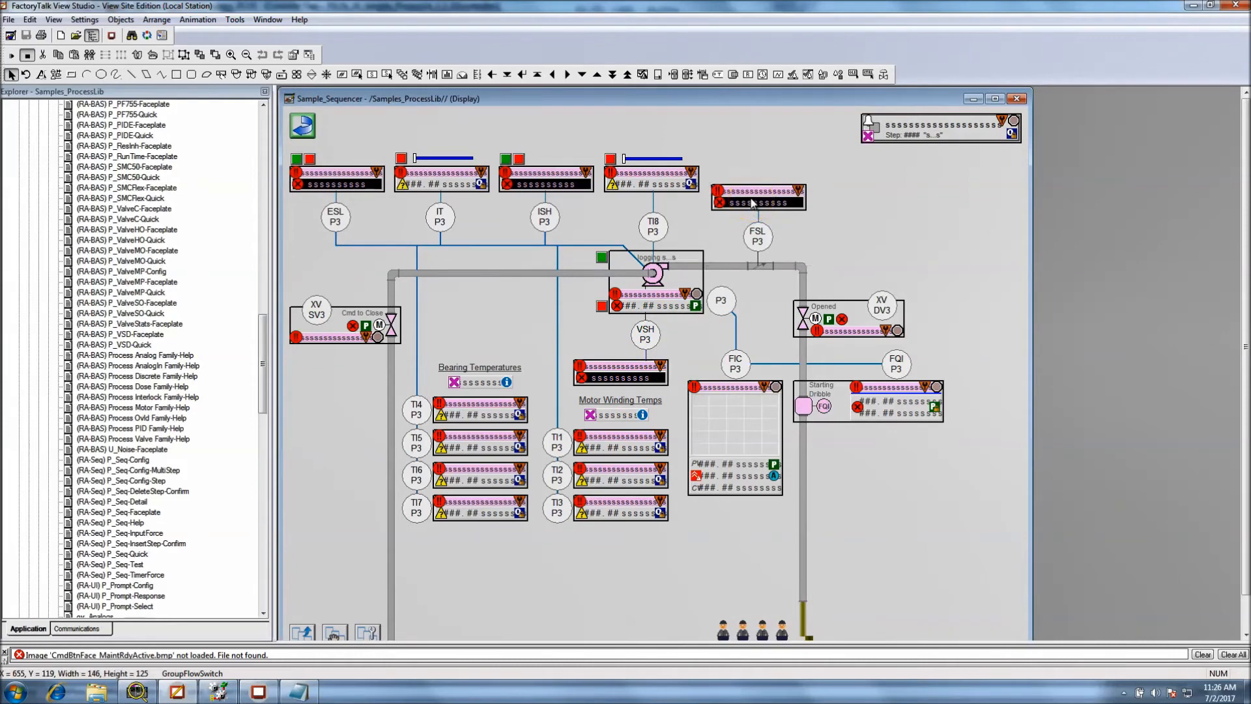
{"action": "right_click", "coordinate": [753, 204]}
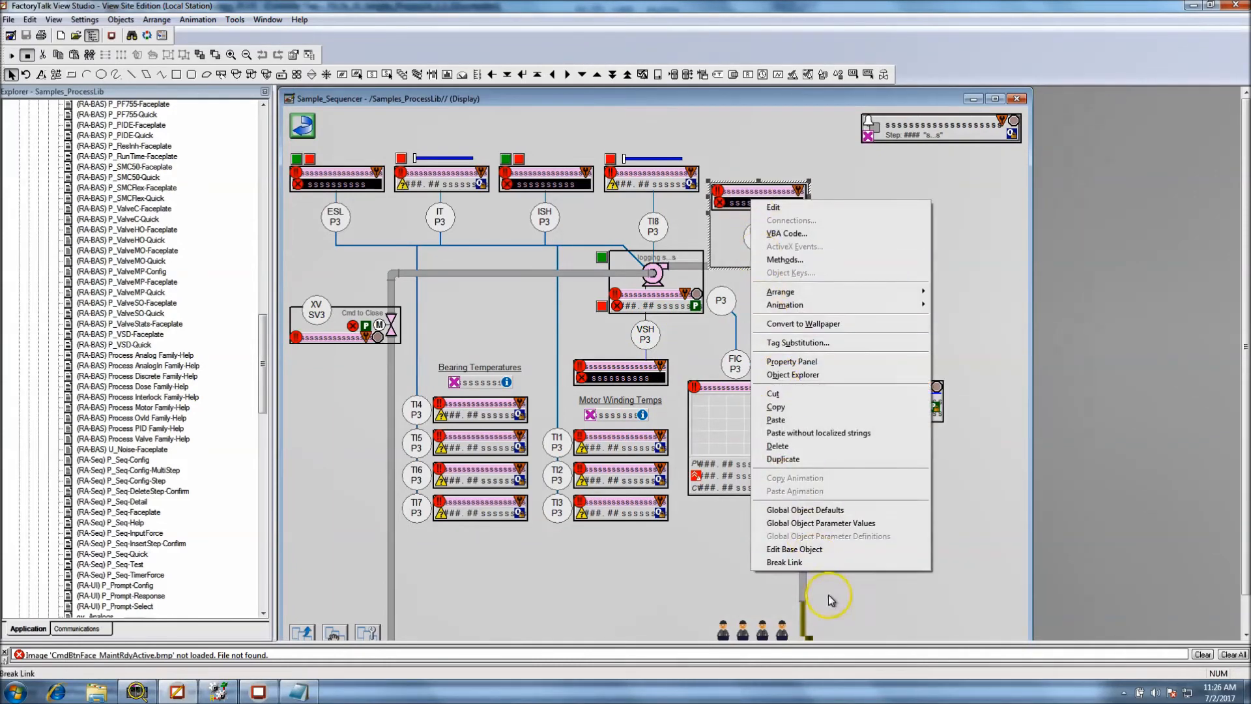
{"action": "left_click", "coordinate": [815, 522]}
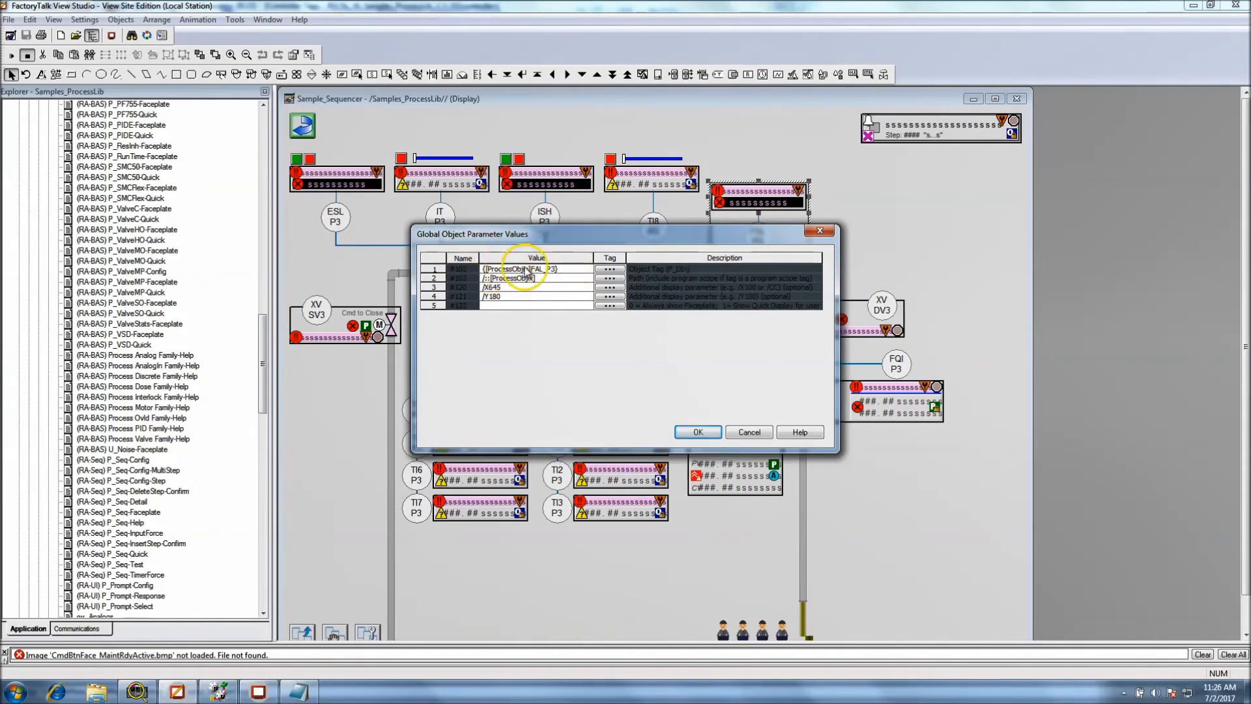
{"action": "left_click", "coordinate": [495, 300]}
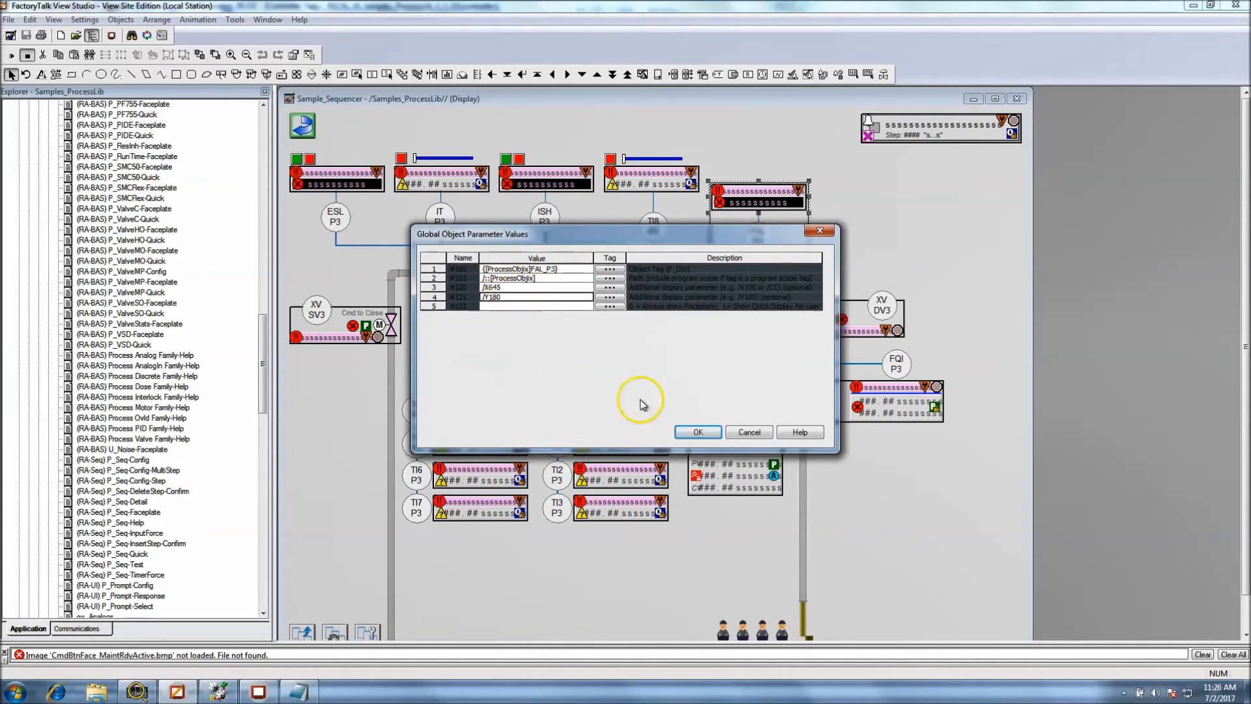
{"action": "left_click", "coordinate": [735, 436]}
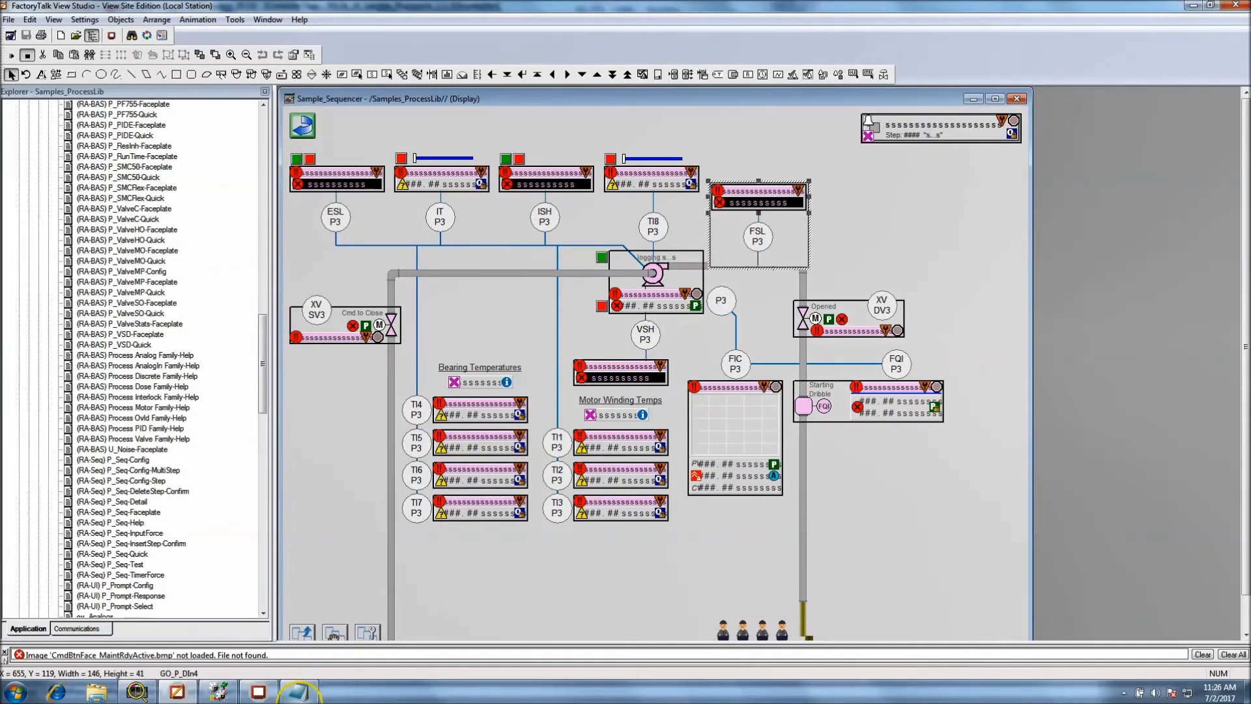
Switch to the running FactoryTalk View SE Client, open the P3 Flow Switch faceplate, move it aside, and close it
{"action": "left_click", "coordinate": [298, 692]}
{"action": "left_click", "coordinate": [522, 133]}
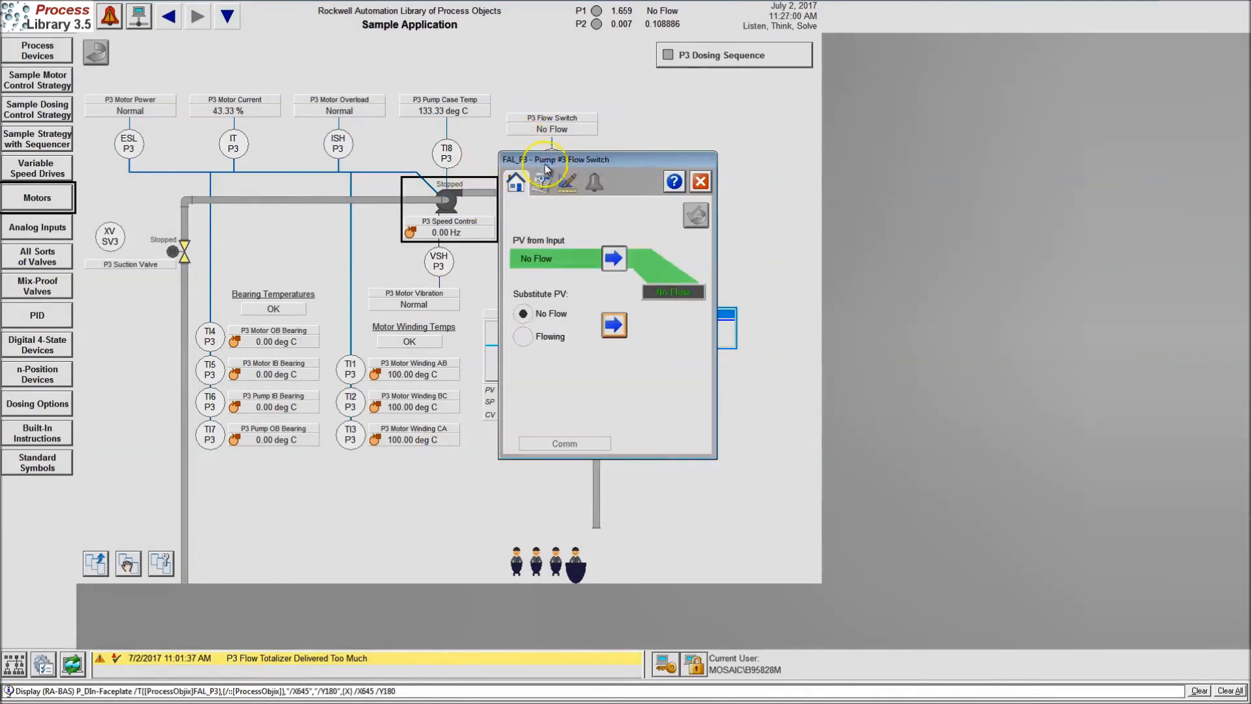
{"action": "left_click_drag", "start_coordinate": [577, 162], "coordinate": [204, 166]}
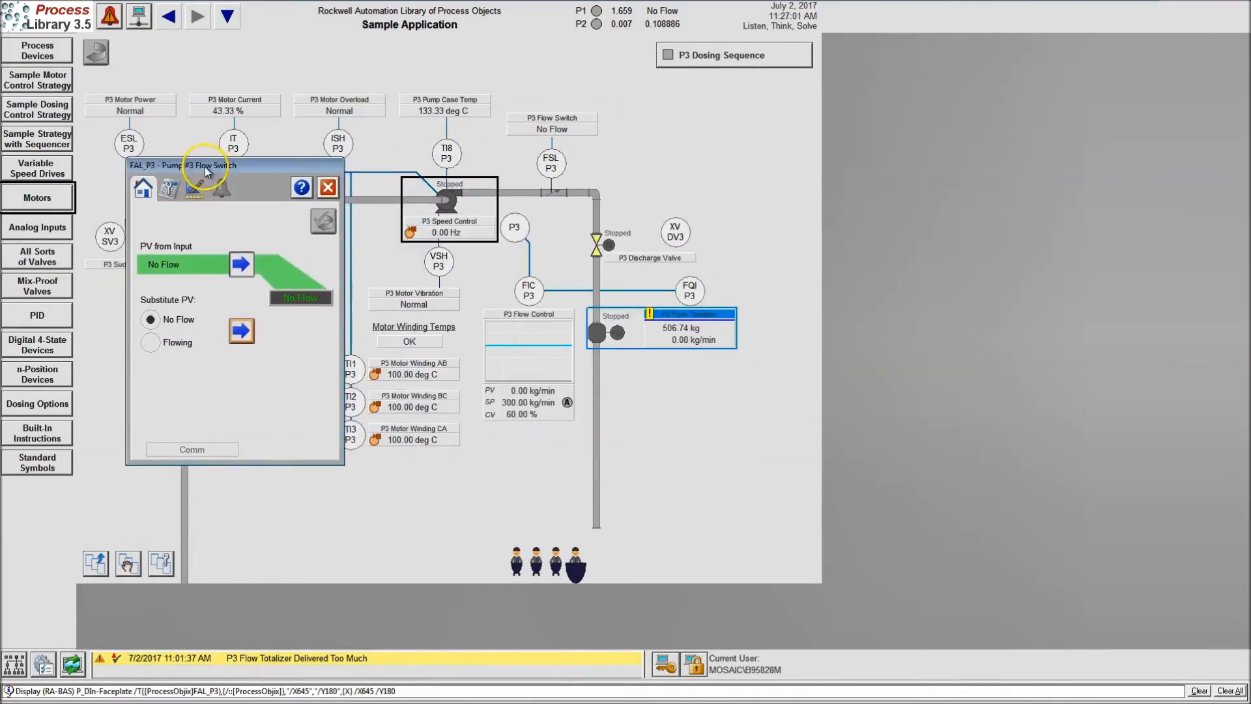
{"action": "left_click", "coordinate": [326, 186]}
Check the opening positions of the P3 Flow Switch faceplate and the P3 pump faceplate, closing each one
{"action": "left_click", "coordinate": [552, 125]}
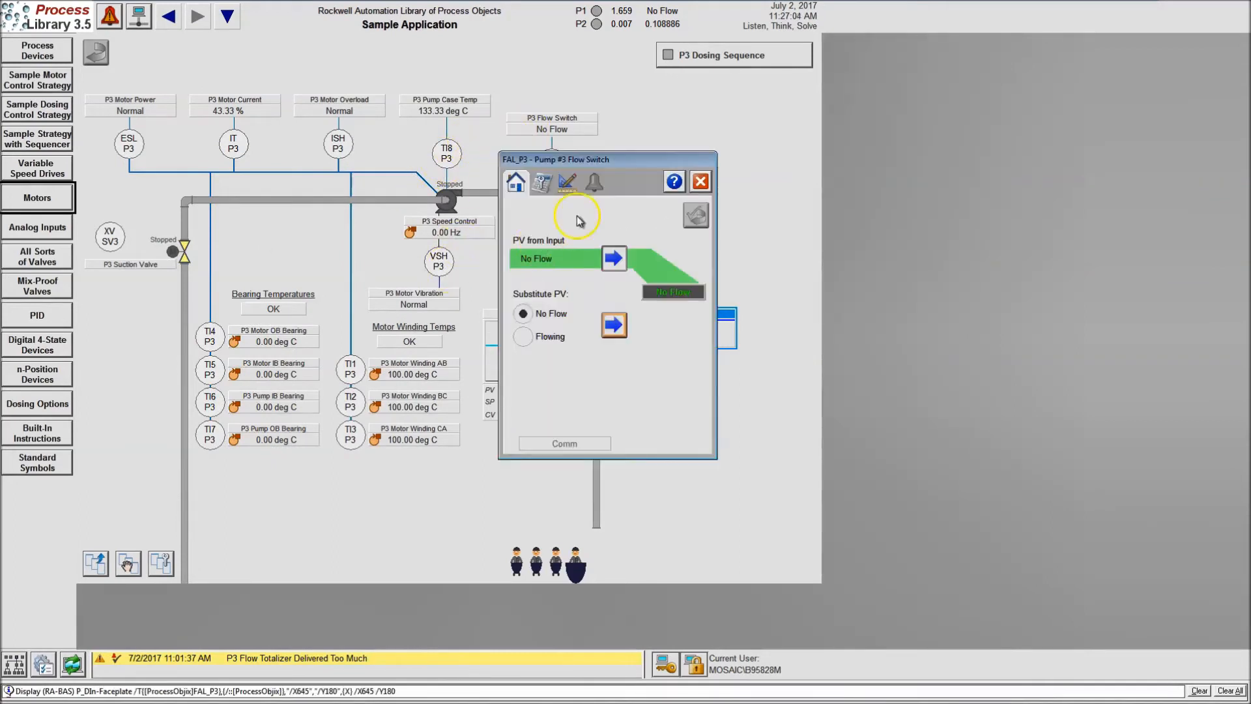
{"action": "left_click", "coordinate": [674, 181]}
{"action": "left_click", "coordinate": [842, 181]}
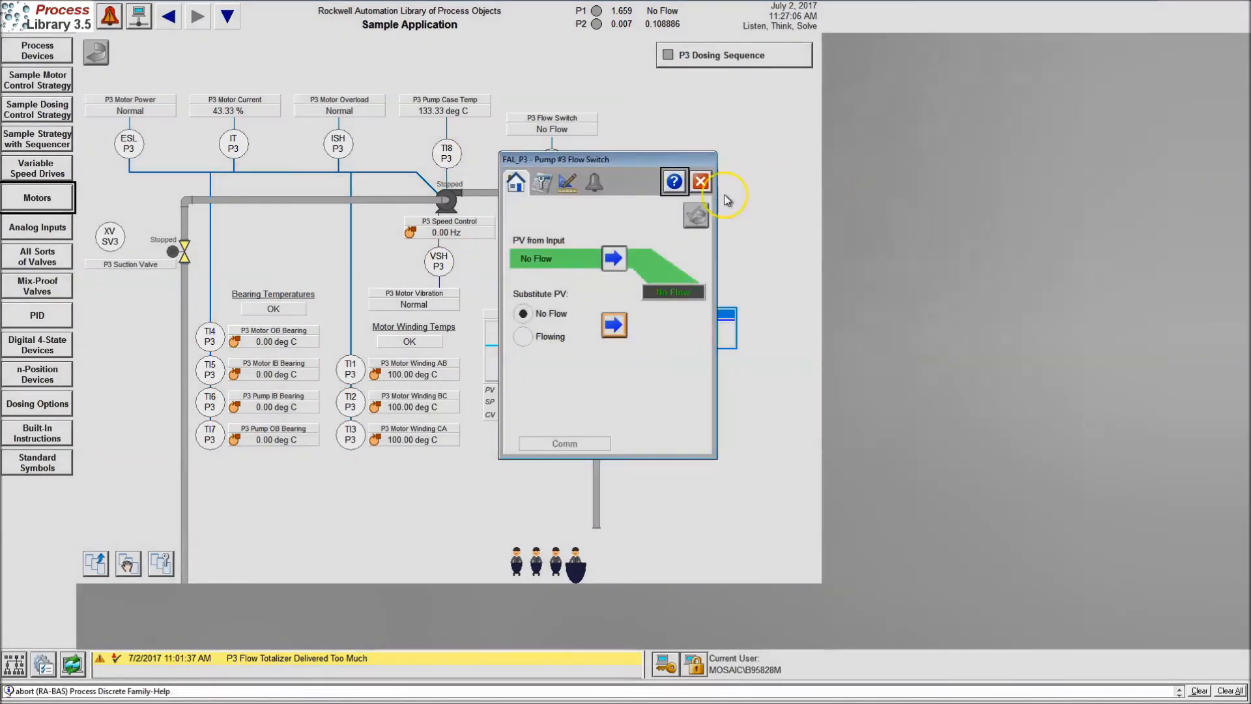
{"action": "left_click", "coordinate": [701, 181]}
{"action": "left_click", "coordinate": [446, 201]}
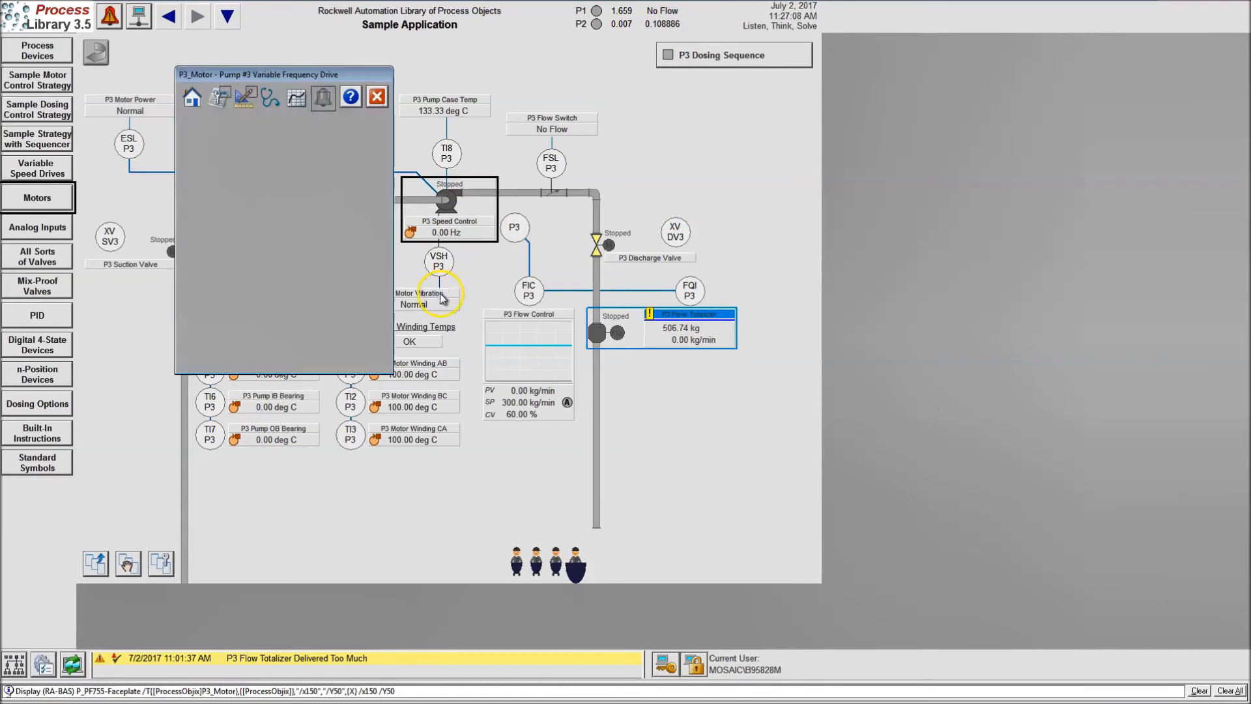
{"action": "left_click", "coordinate": [377, 98]}
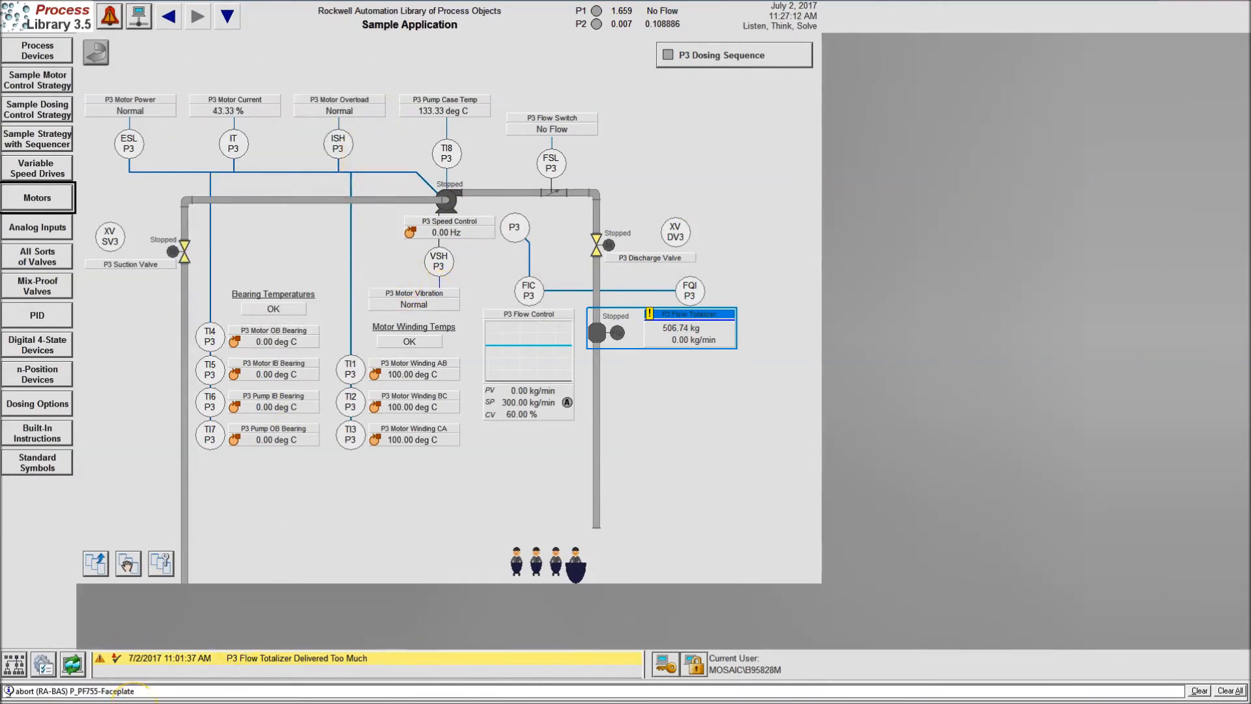
Switch to Notepad and highlight the /x150 and /Y50 position parameters in the faceplate Display command
{"action": "key", "text": "super"}
{"action": "left_click", "coordinate": [177, 691]}
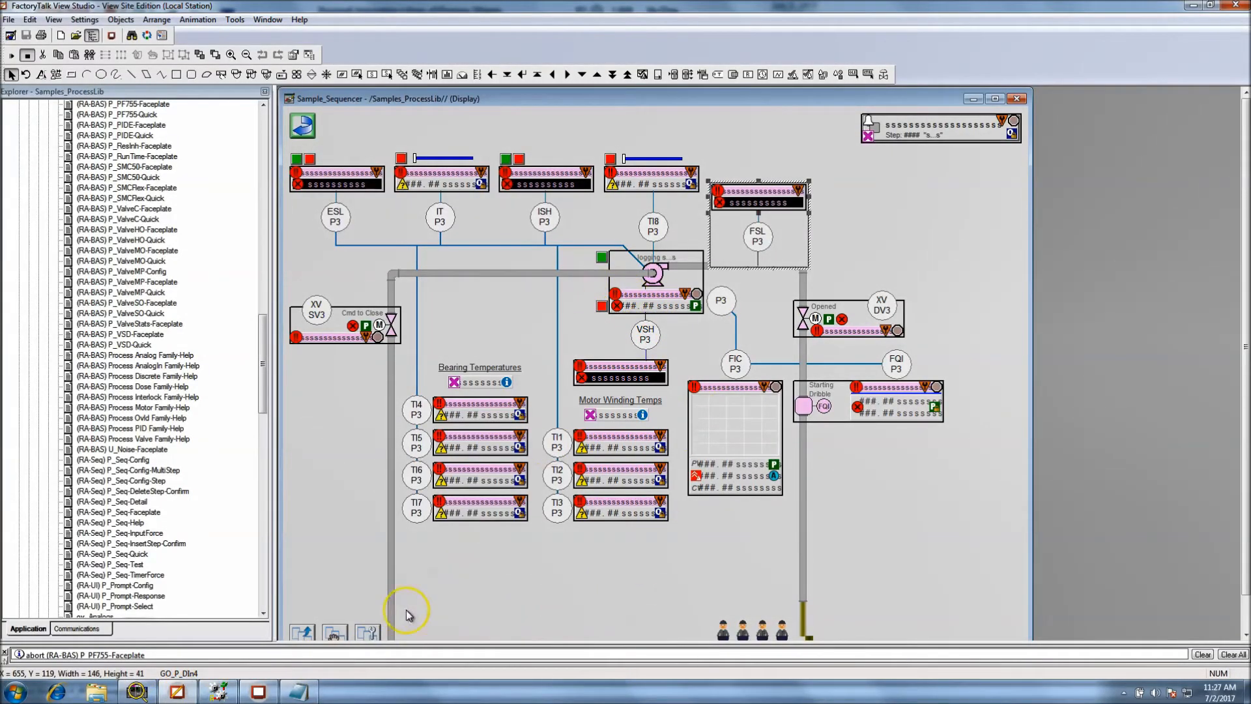
{"action": "left_click", "coordinate": [299, 691]}
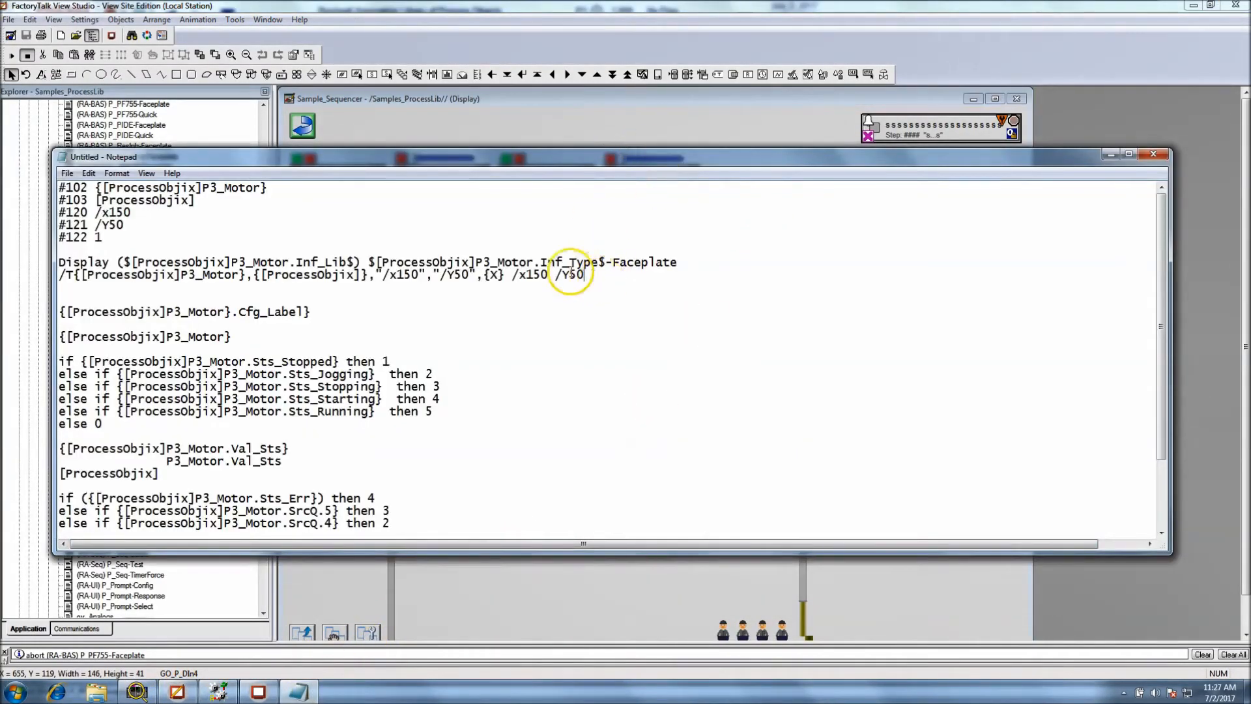
{"action": "left_click_drag", "start_coordinate": [585, 275], "coordinate": [461, 281]}
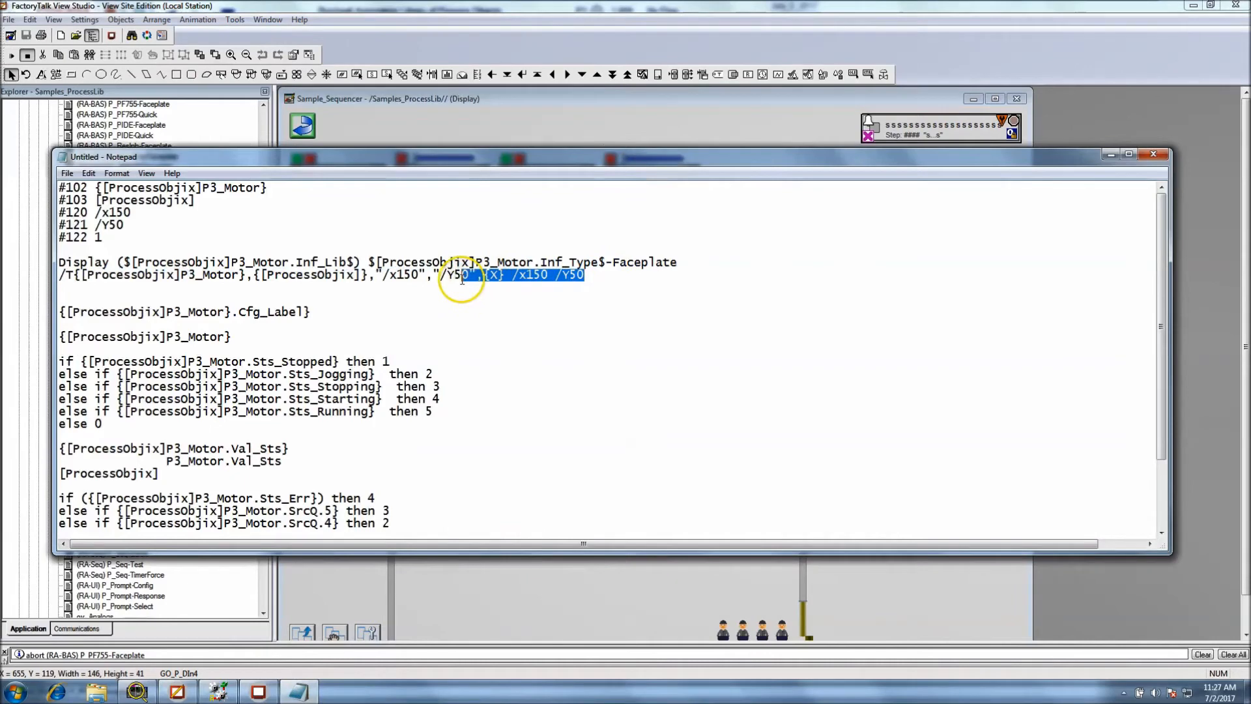
{"action": "left_click", "coordinate": [400, 278]}
{"action": "left_click_drag", "start_coordinate": [400, 278], "coordinate": [477, 276]}
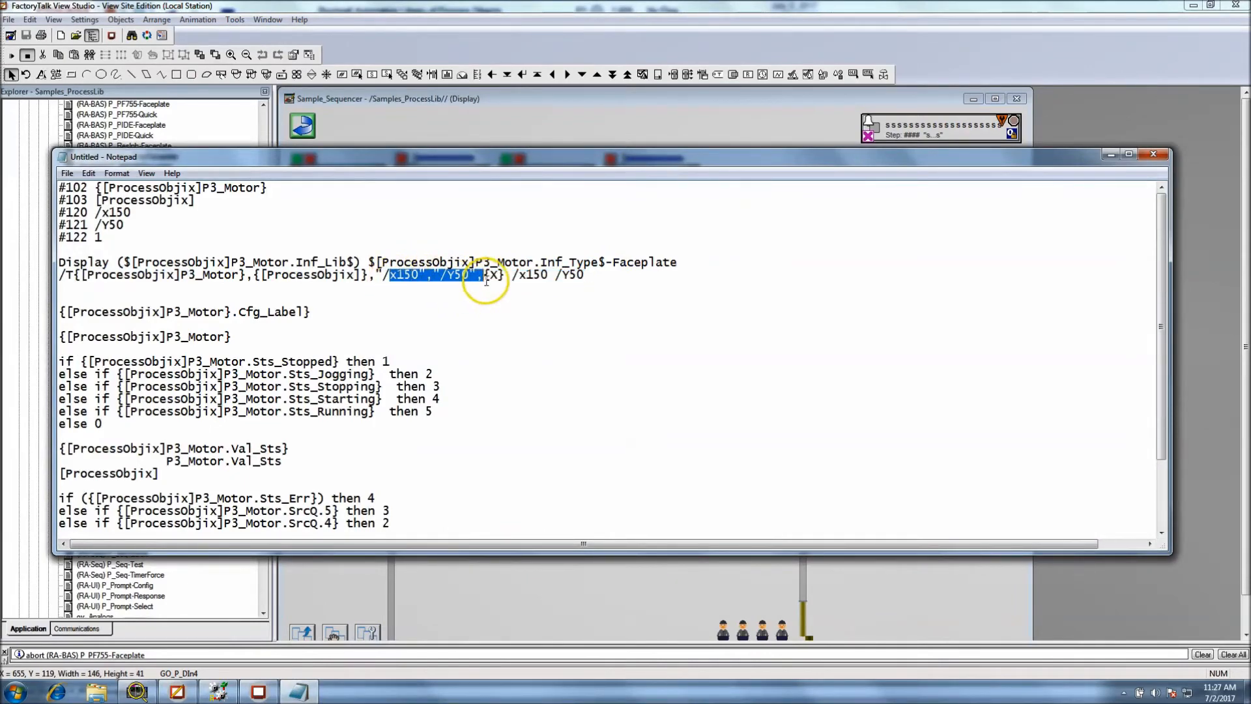
Examine the Global Object Parameter Values of the dosing sequence widget on the Sample_Sequencer display, and cancel the dialog
{"action": "left_click", "coordinate": [518, 129]}
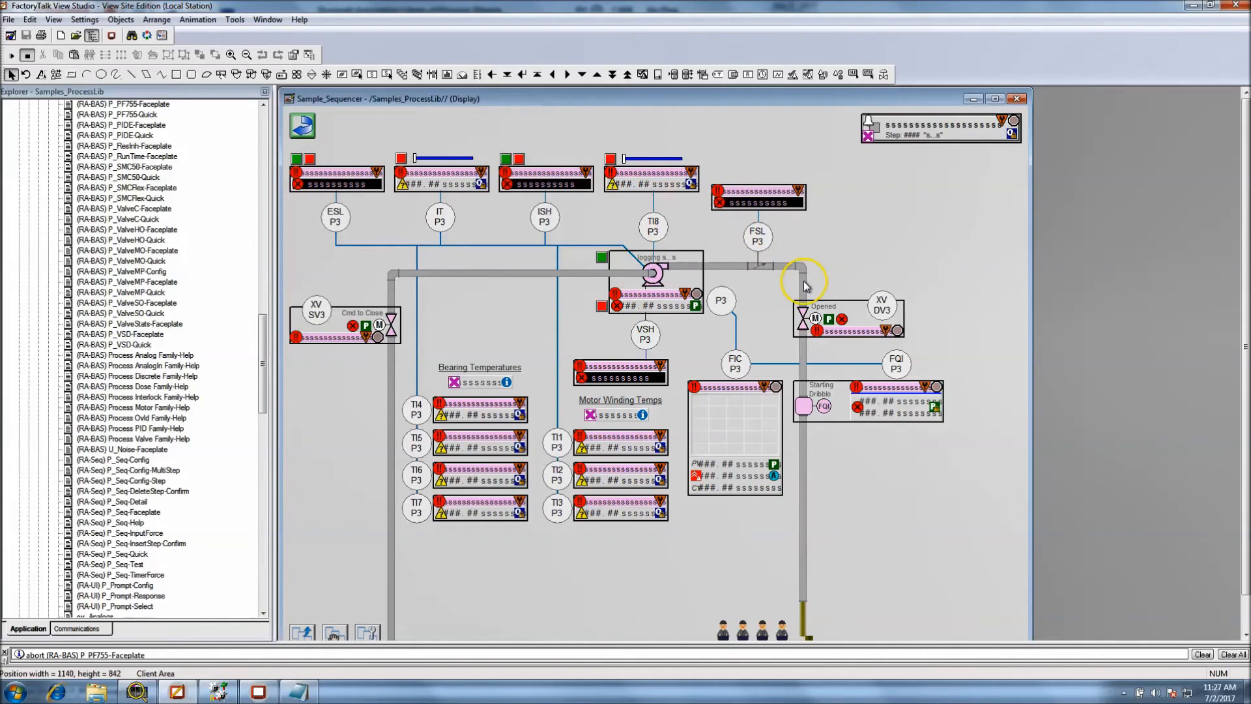
{"action": "right_click", "coordinate": [921, 128]}
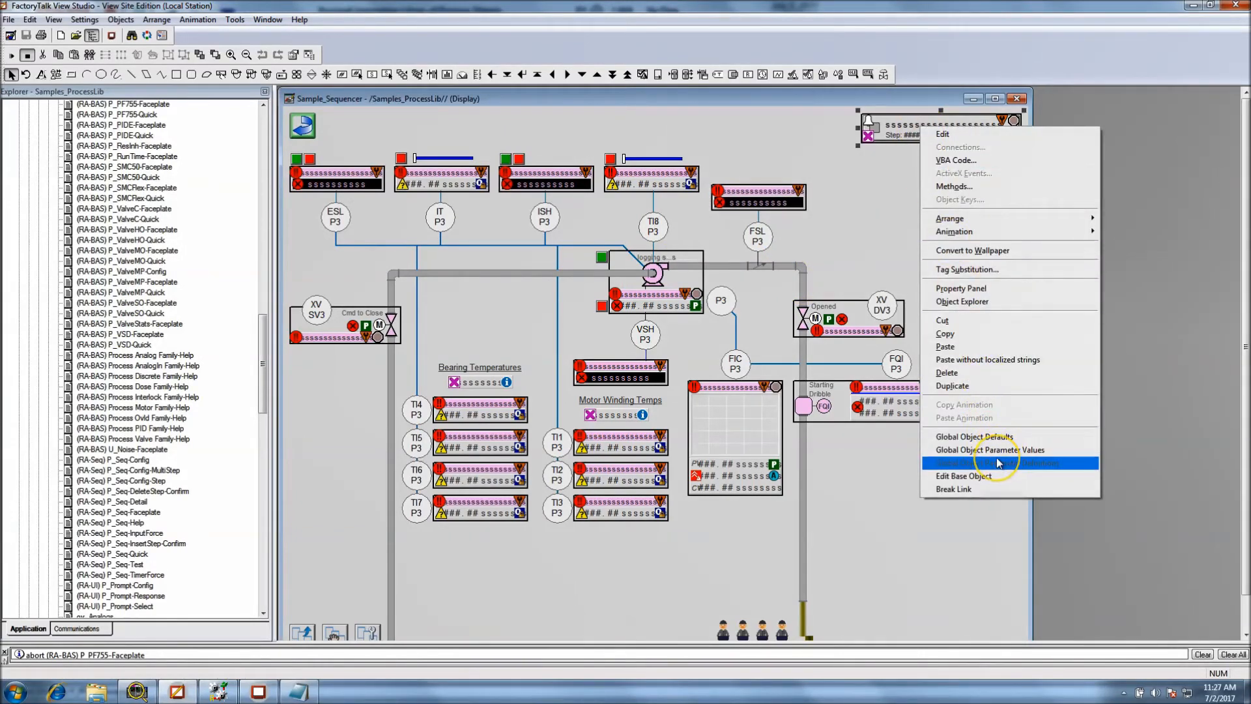
{"action": "left_click", "coordinate": [963, 449]}
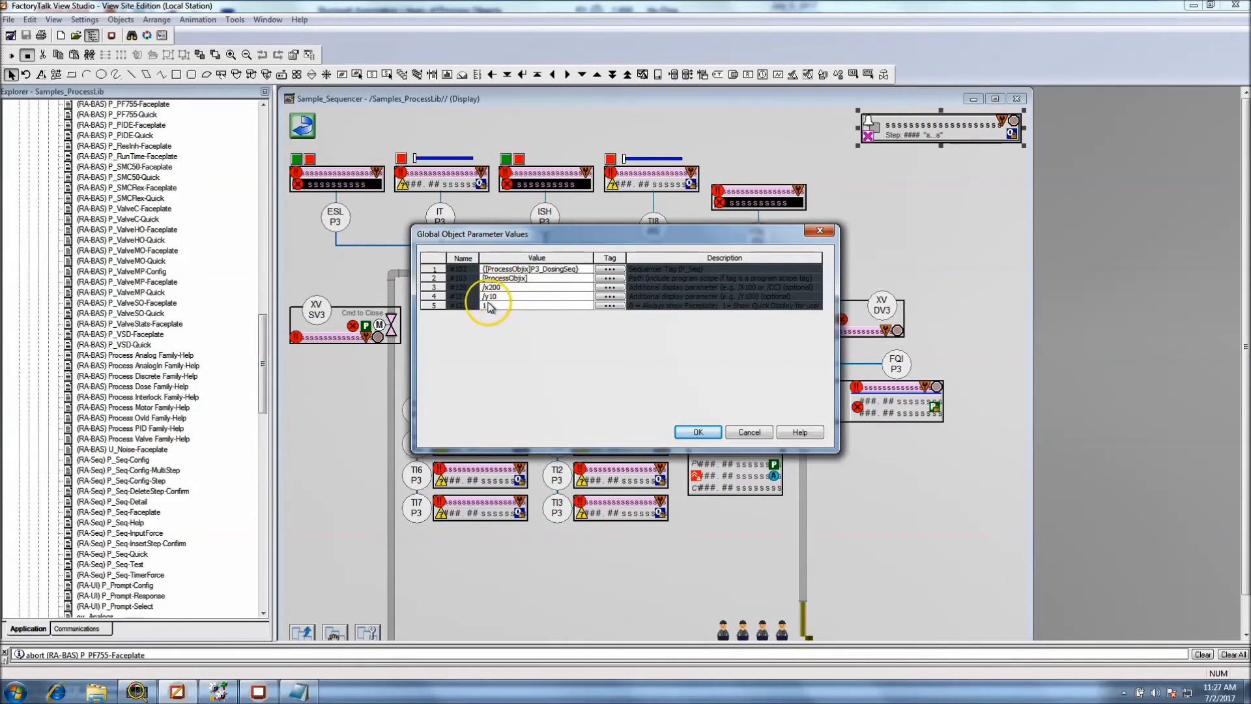
{"action": "left_click", "coordinate": [739, 432]}
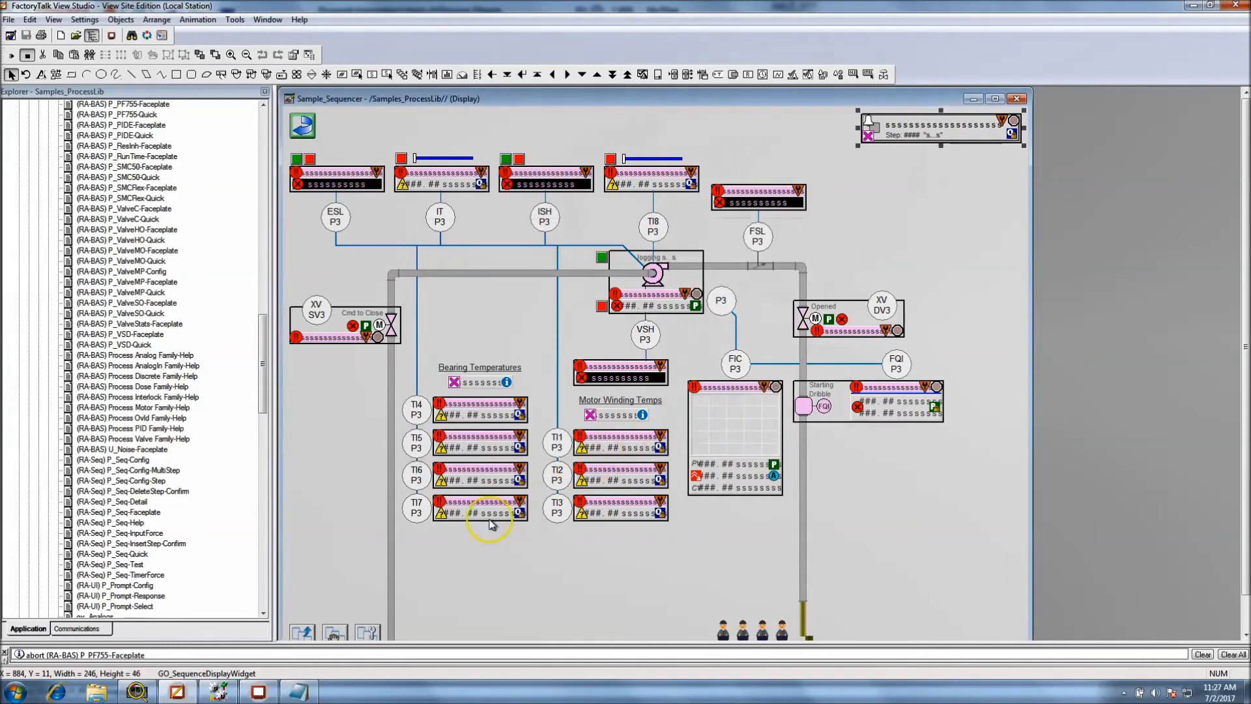
Switch to the running FactoryTalk View SE Client, check where the P3 Dosing Sequence faceplate opens, and close it
{"action": "left_click", "coordinate": [257, 695]}
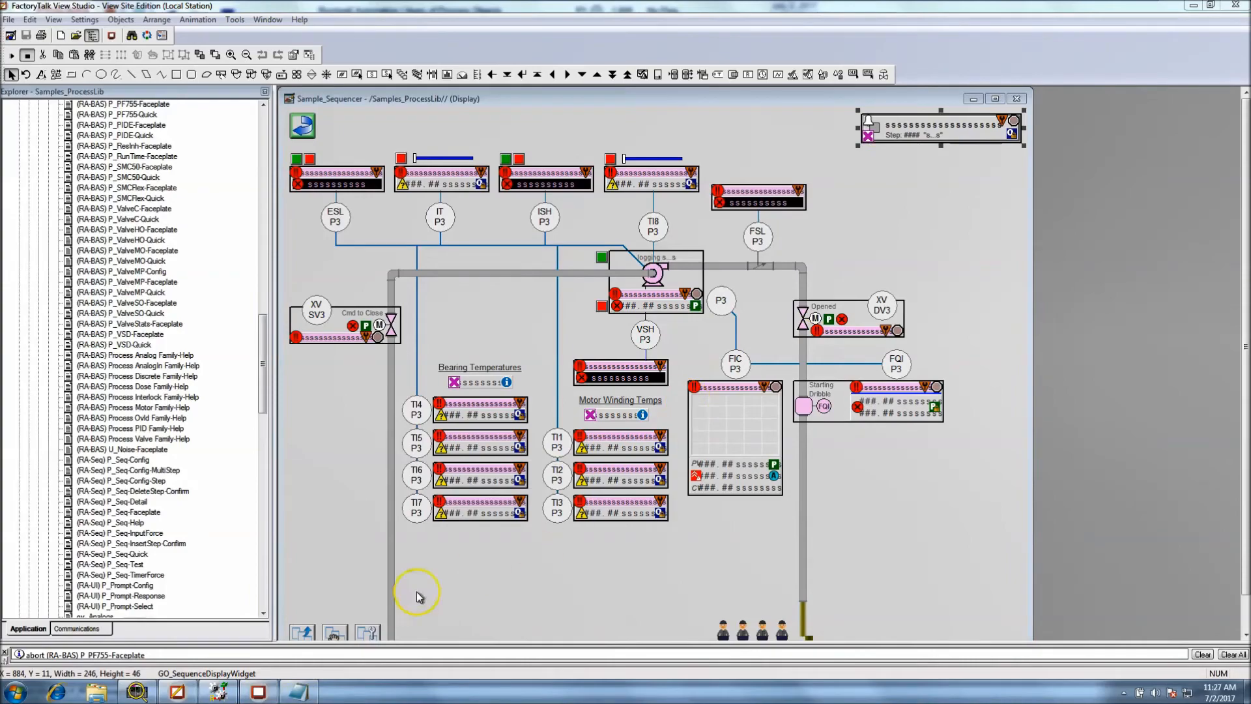
{"action": "left_click", "coordinate": [255, 691]}
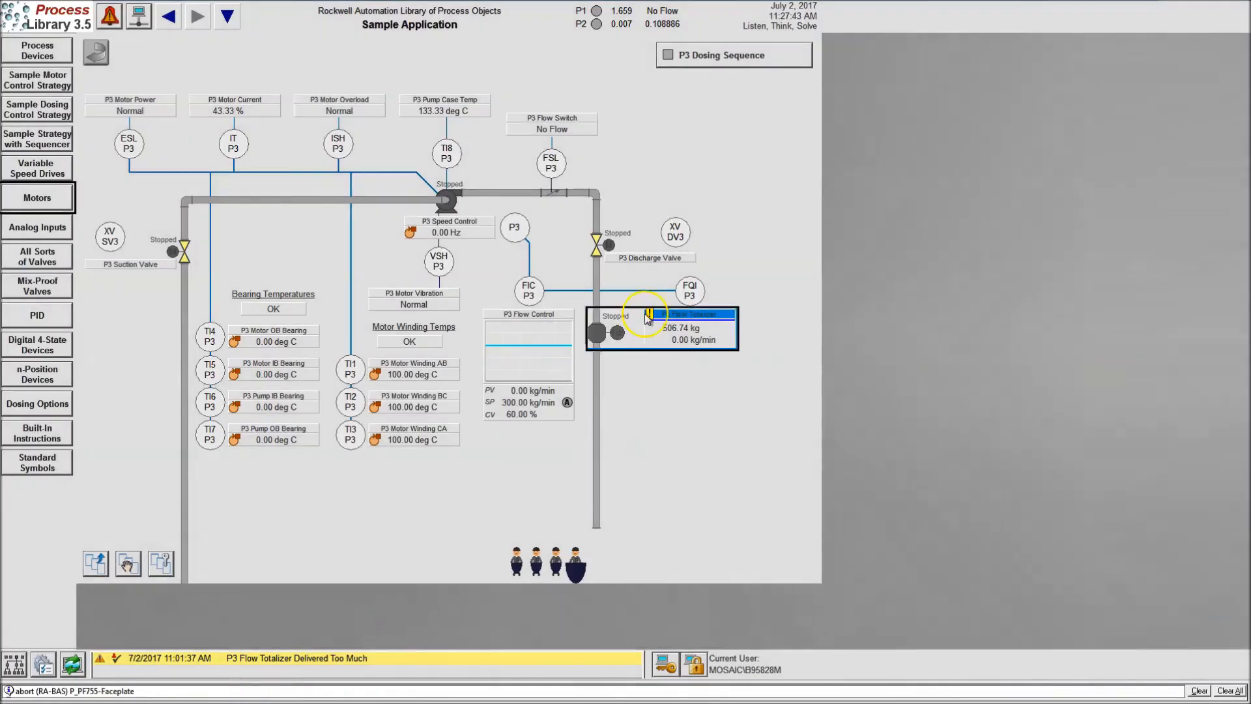
{"action": "left_click", "coordinate": [714, 62]}
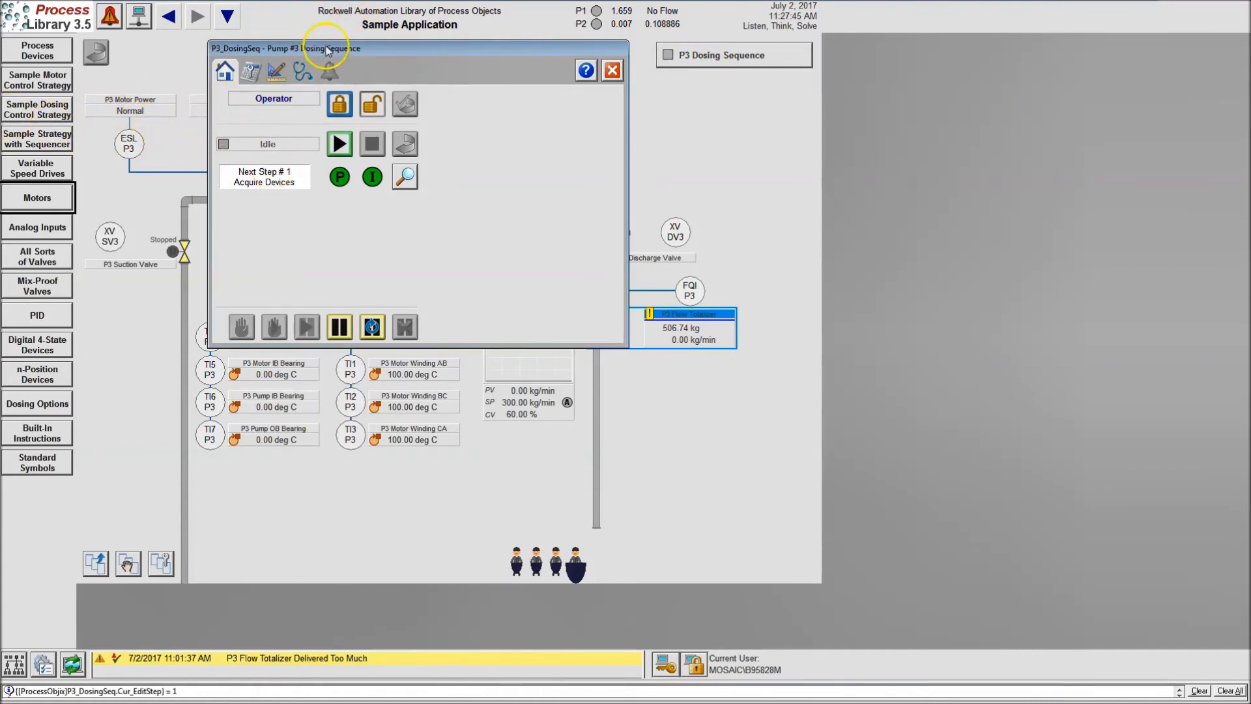
{"action": "left_click", "coordinate": [613, 70]}
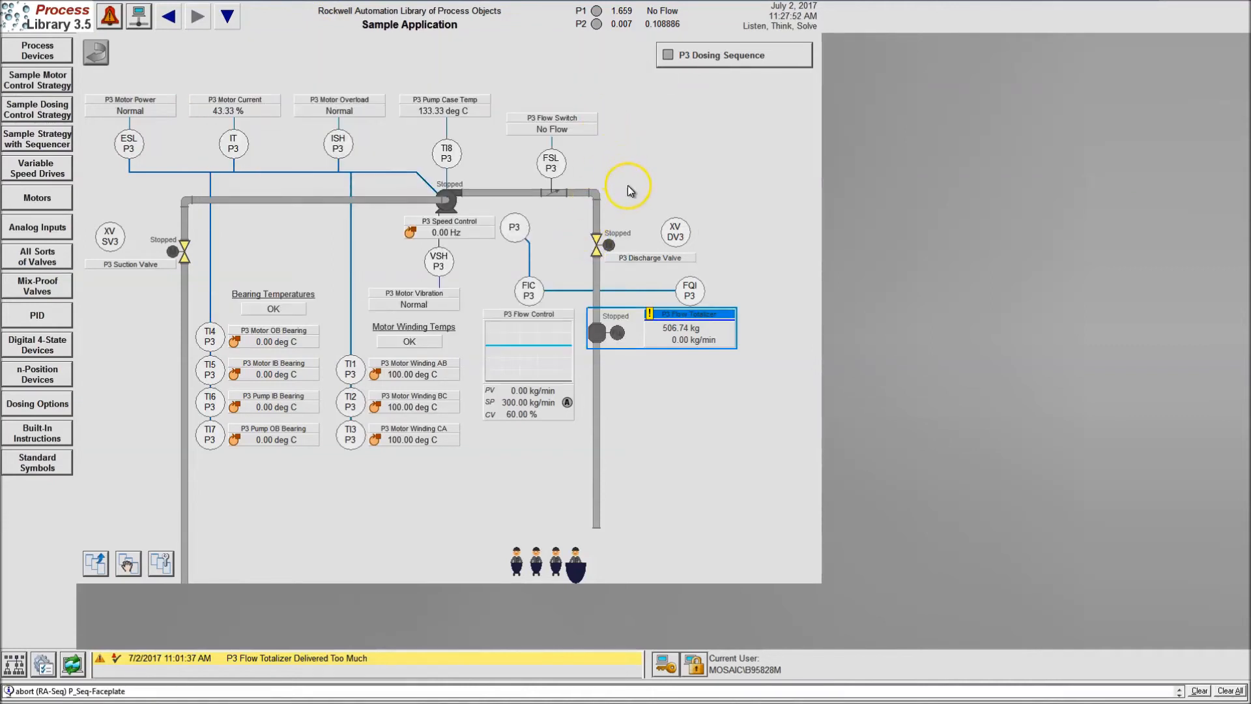
Switch to RSLogix 5000, bring up the P3_Devices routine of Task_C_MainProgram, and examine the P3_Motor P_PF755 block's P3_Motor_Inp parameter
{"action": "key", "text": "Num_Lock"}
{"action": "key", "text": "super"}
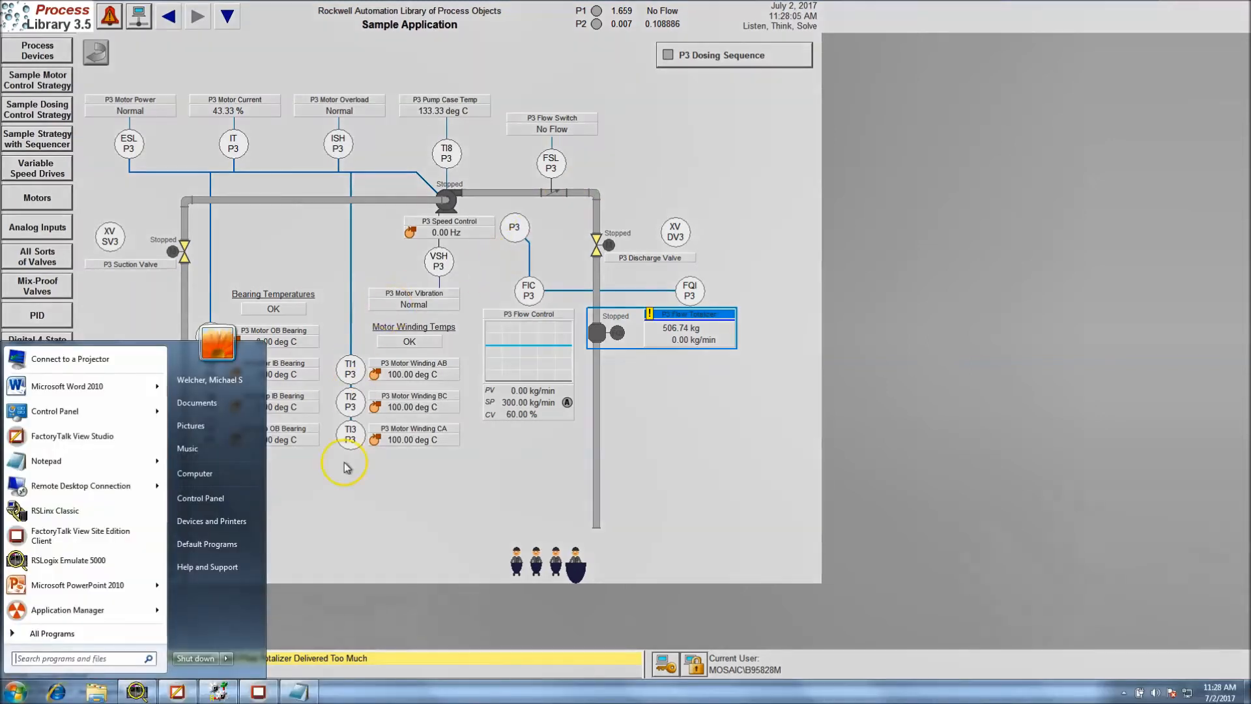
{"action": "left_click", "coordinate": [228, 688]}
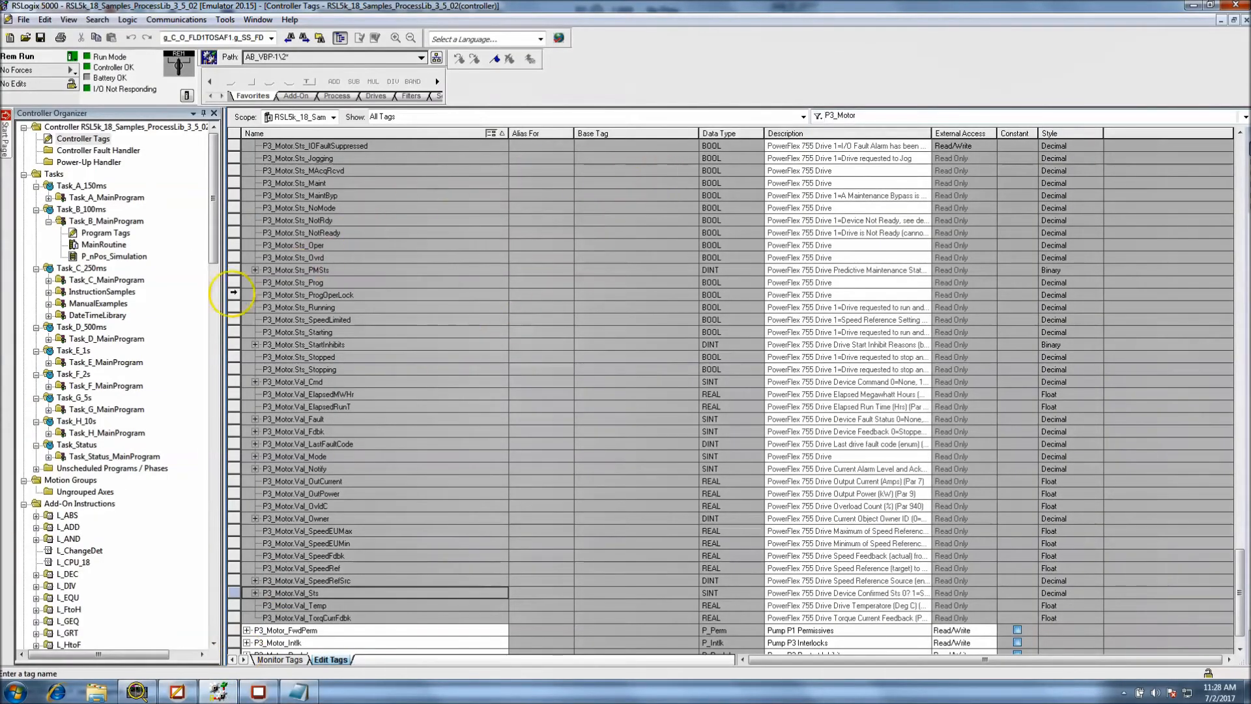
{"action": "key", "text": "Num_Lock"}
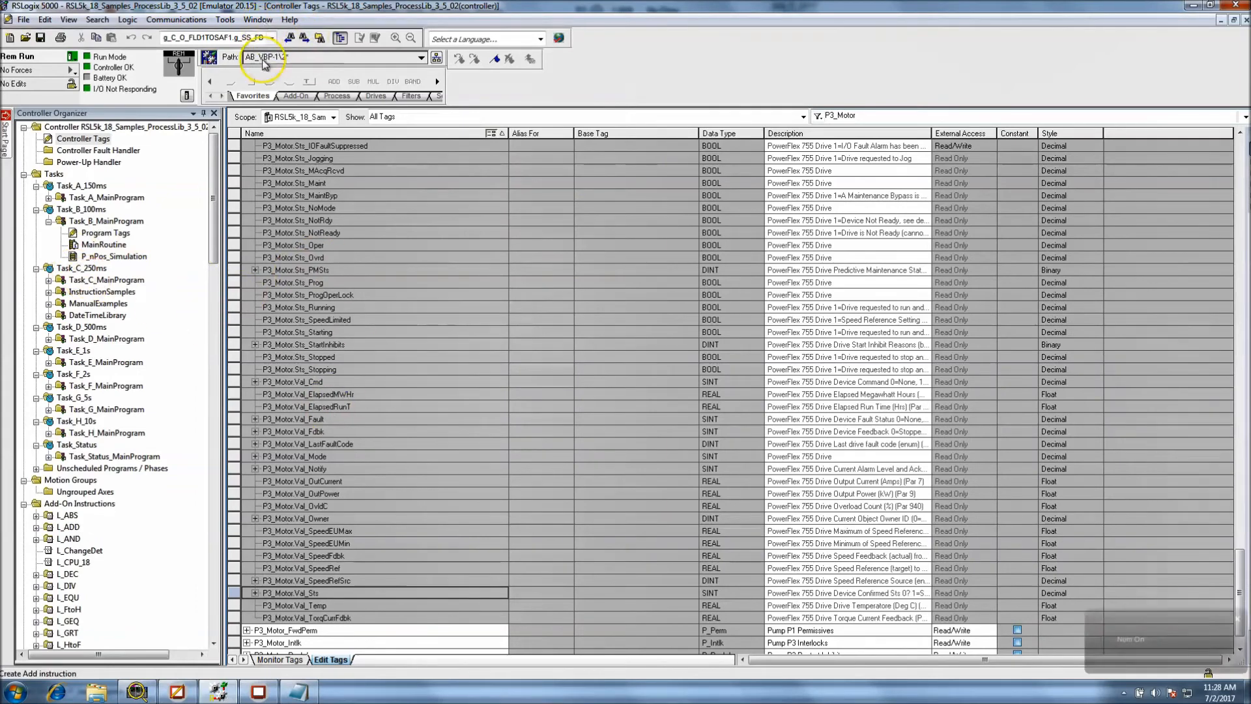
{"action": "left_click", "coordinate": [258, 19]}
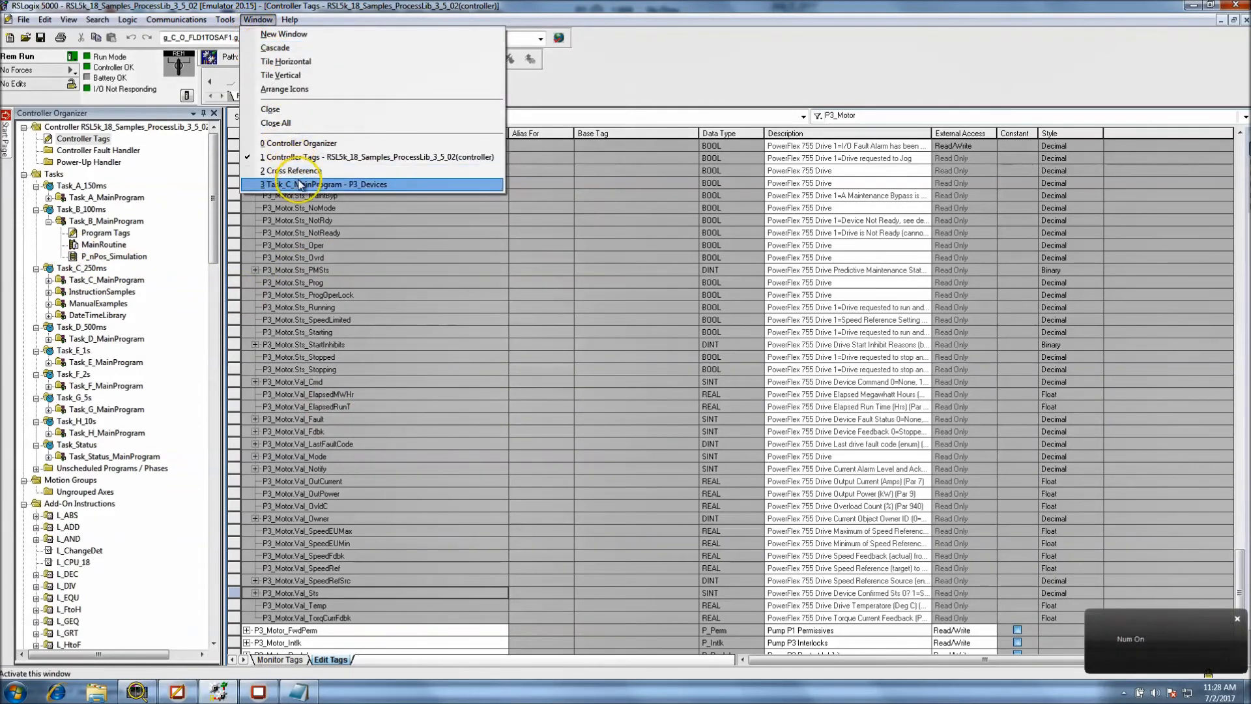
{"action": "left_click", "coordinate": [299, 184]}
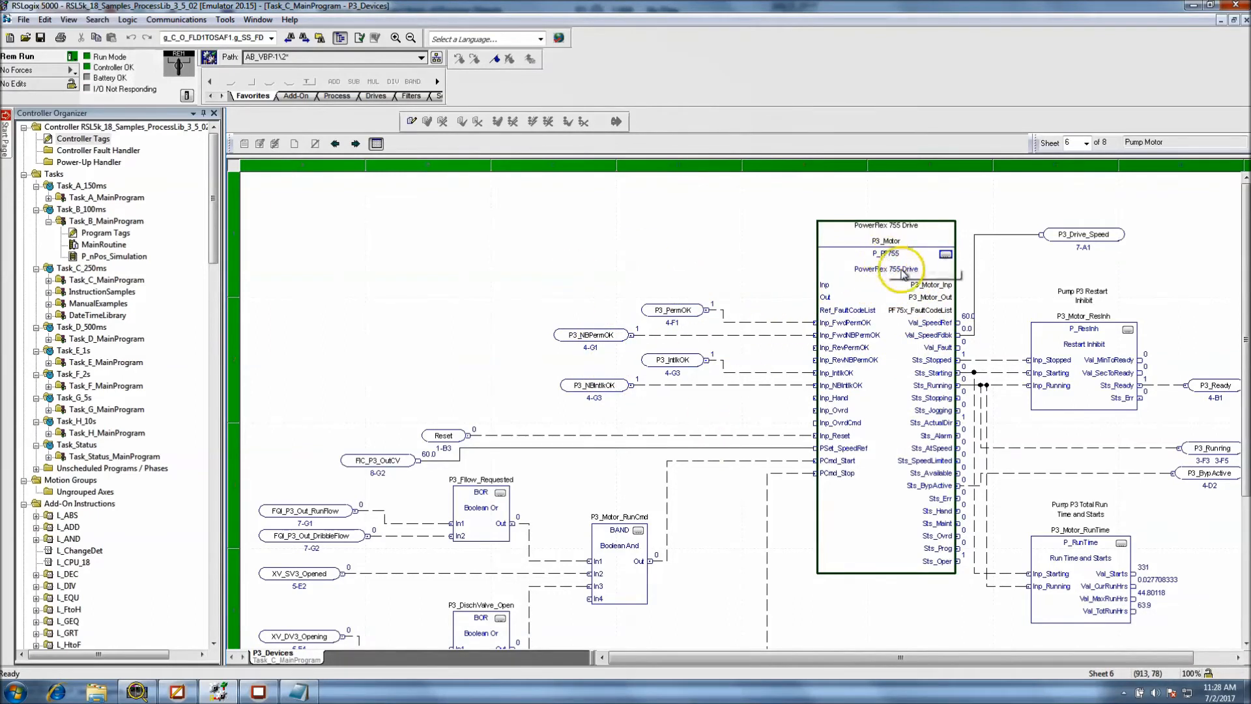
{"action": "mouse_move", "coordinate": [922, 291]}
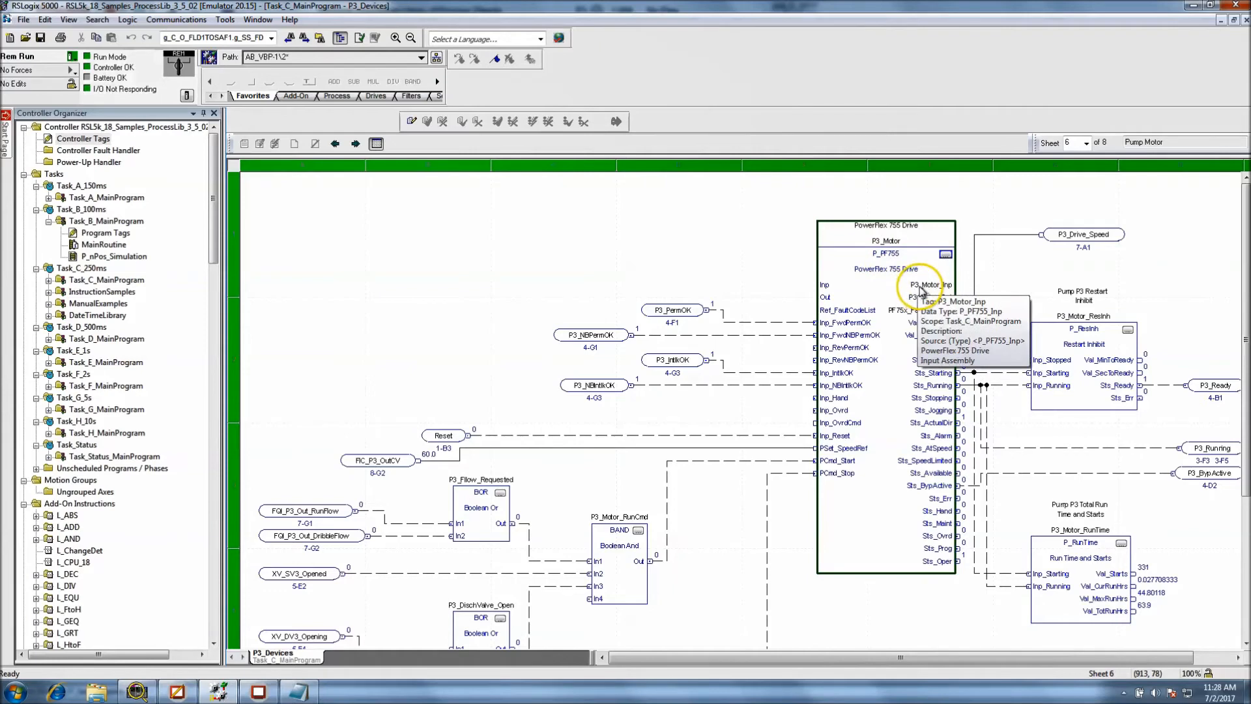
{"action": "double_click", "coordinate": [887, 243]}
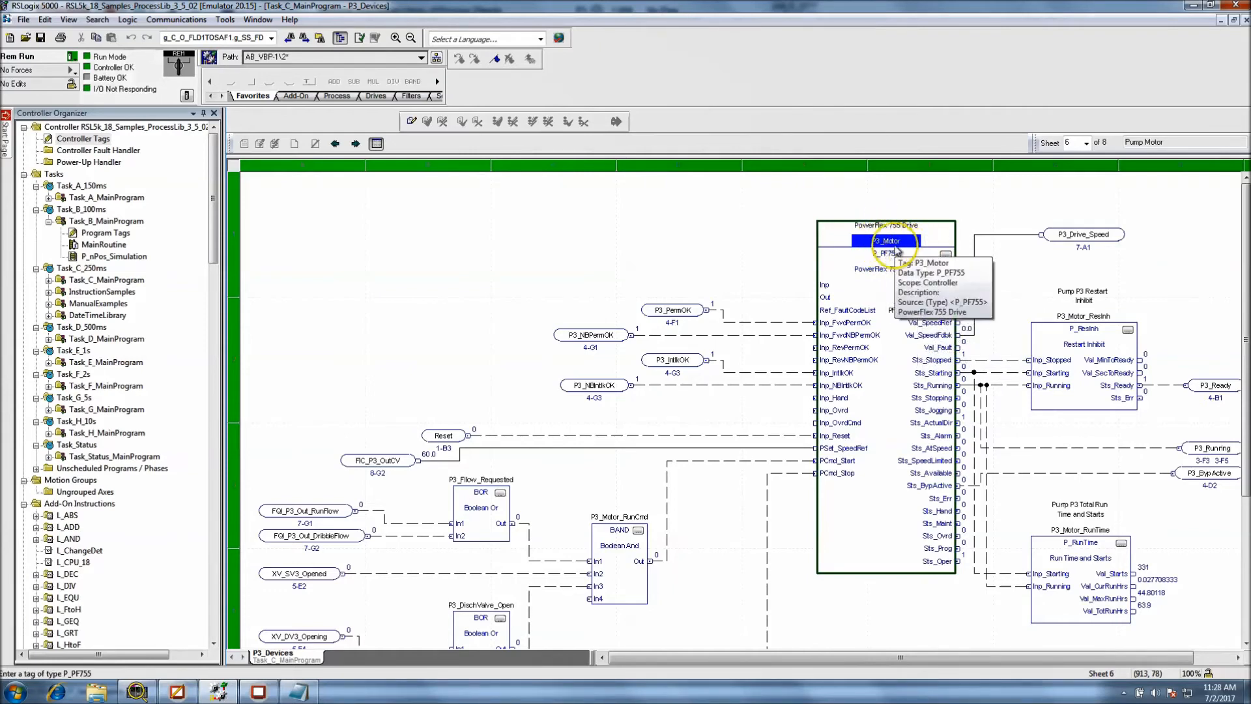
{"action": "right_click", "coordinate": [894, 240]}
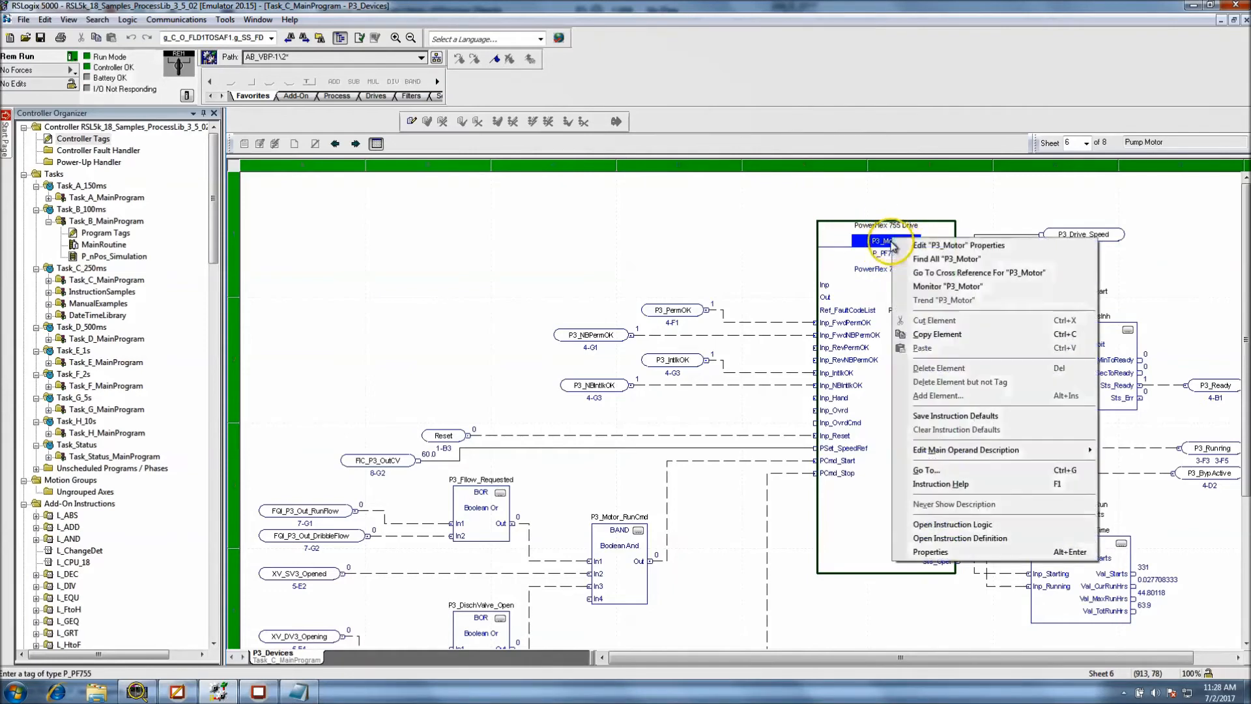
{"action": "left_click", "coordinate": [973, 539]}
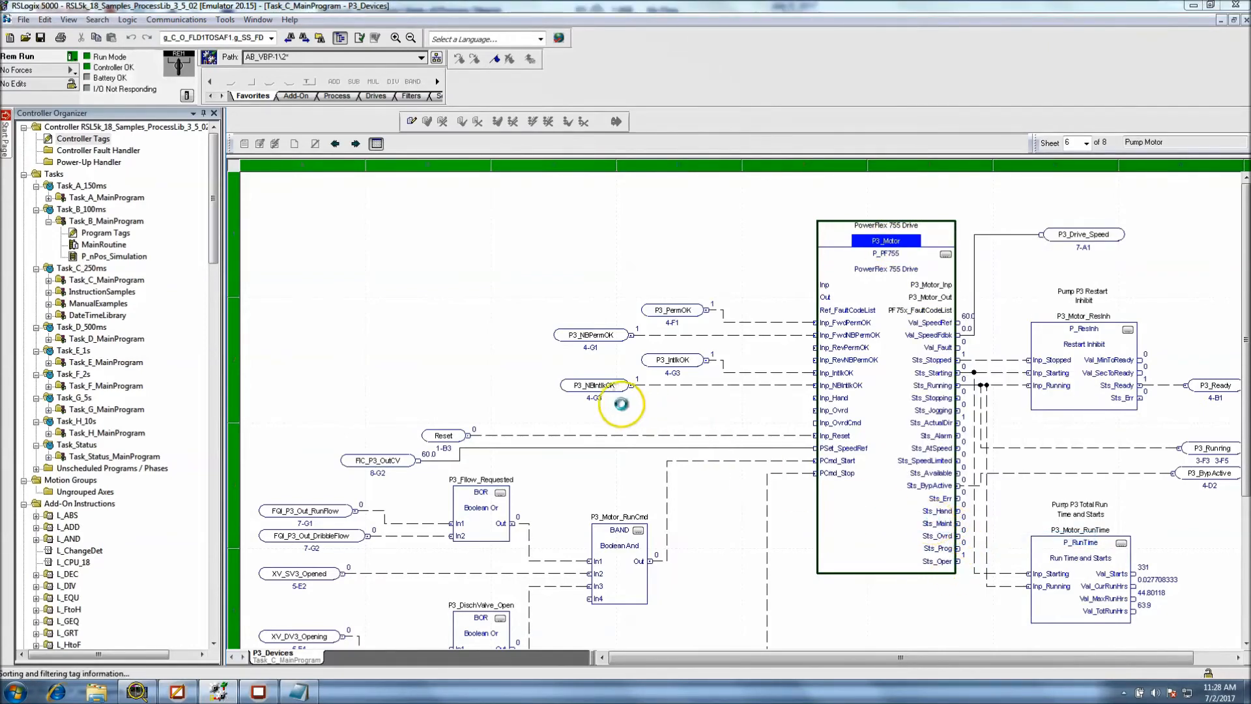
{"action": "left_click", "coordinate": [600, 119]}
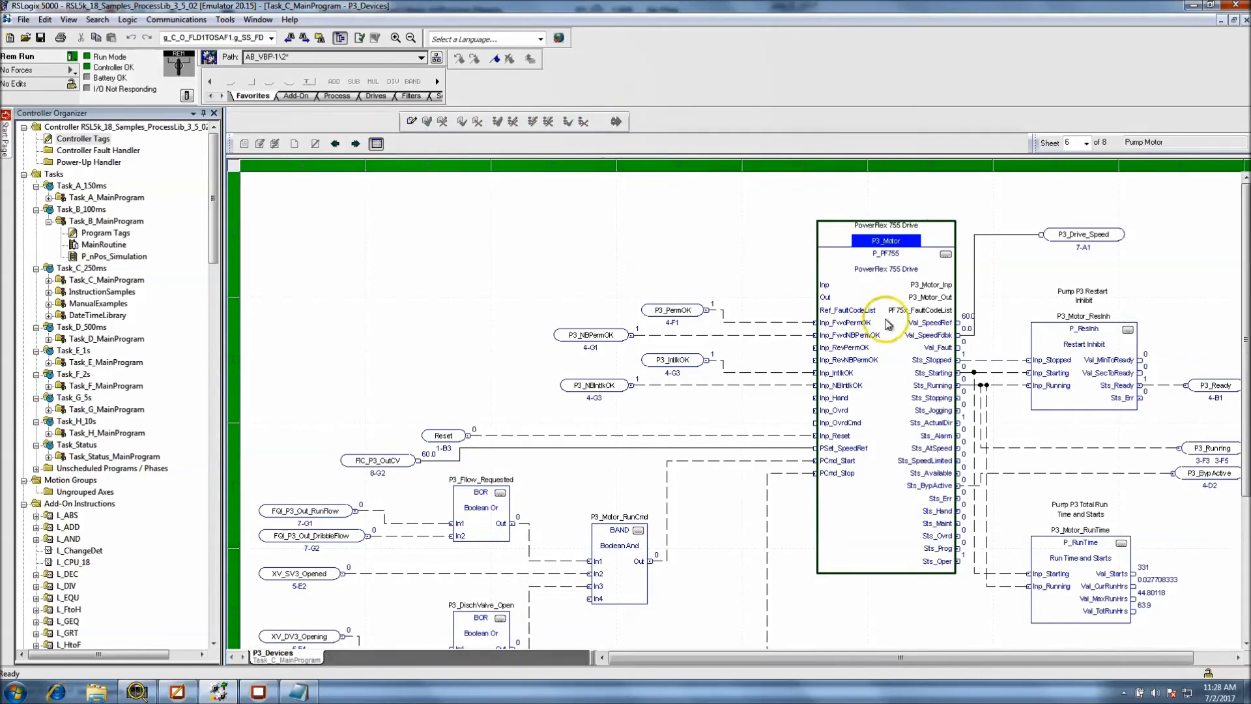
Open the P_PF755 instruction logic for the P3_Motor instance and examine its rungs from the local strings to the speed feedback simulation
{"action": "right_click", "coordinate": [886, 246]}
{"action": "left_click", "coordinate": [912, 525]}
{"action": "scroll", "coordinate": [628, 391], "scroll_direction": "down", "scroll_amount": 15}
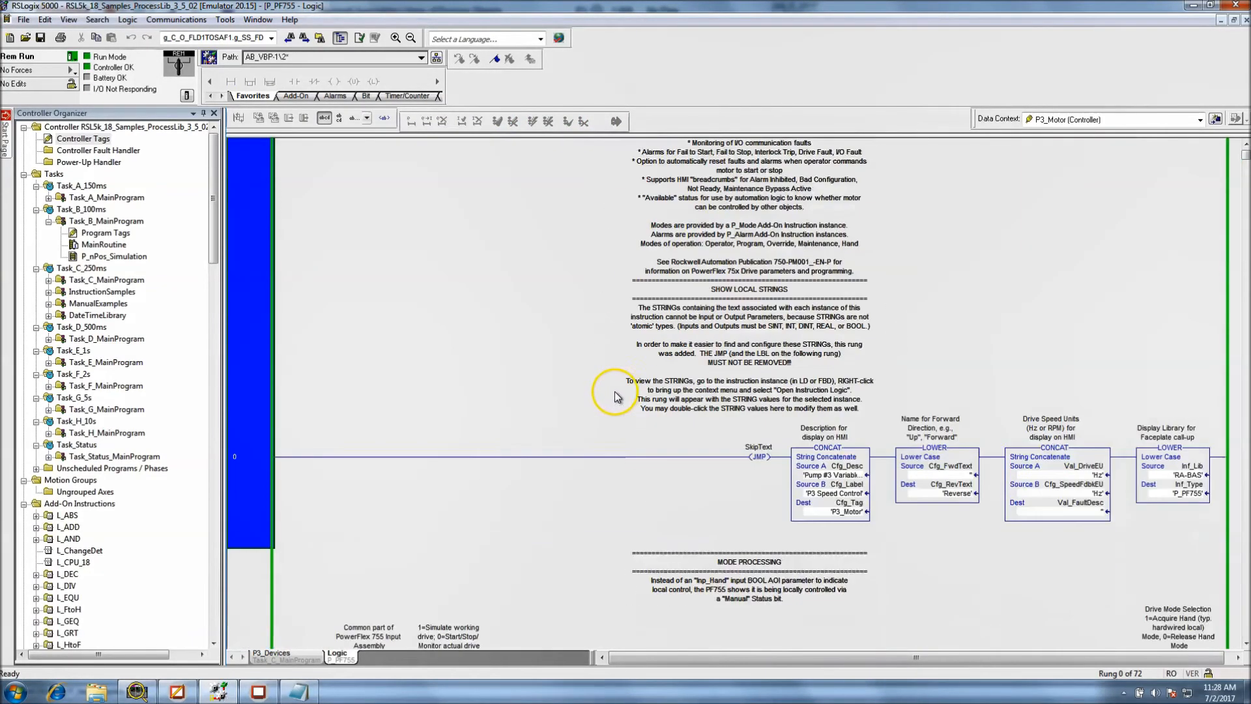
{"action": "scroll", "coordinate": [613, 398], "scroll_direction": "down", "scroll_amount": 15}
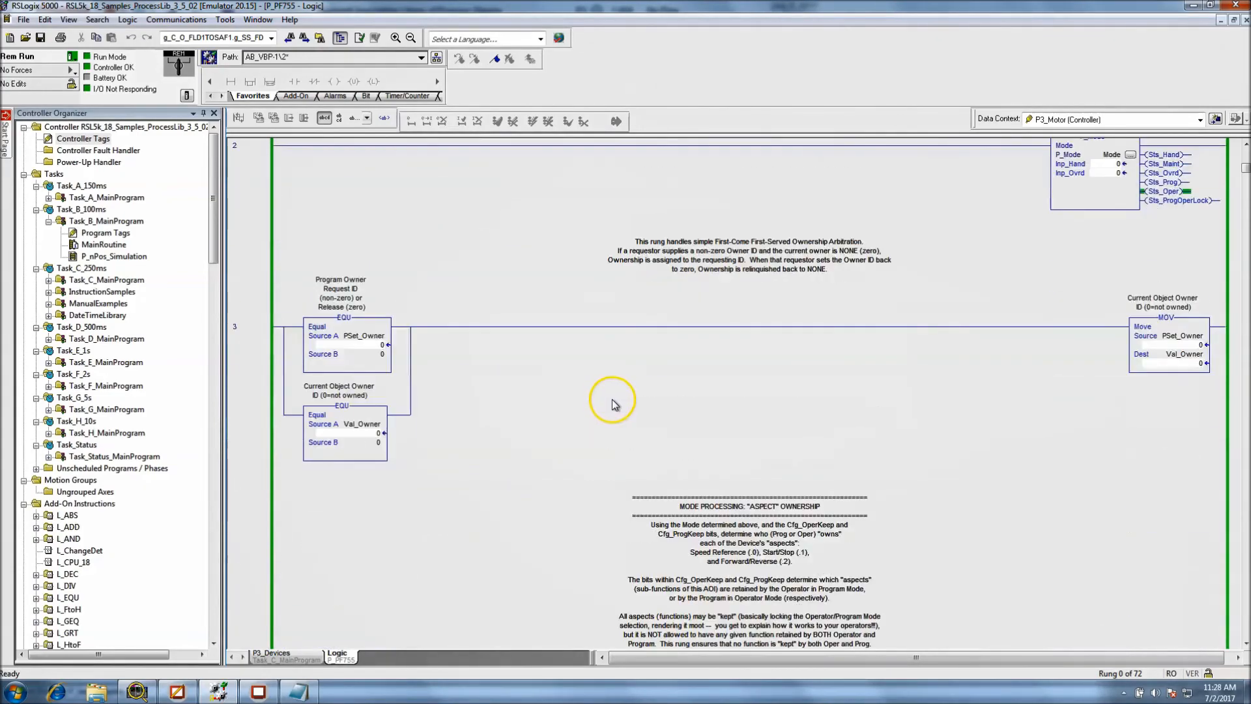
{"action": "scroll", "coordinate": [622, 415], "scroll_direction": "down", "scroll_amount": 15}
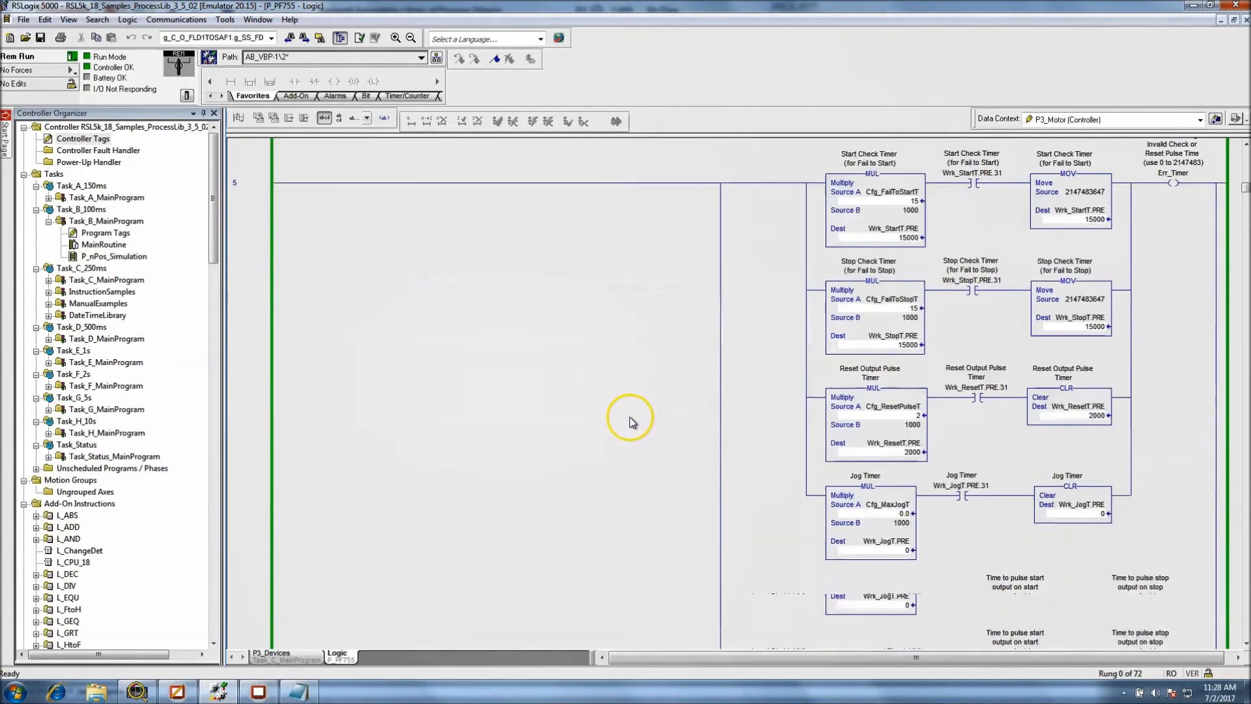
{"action": "scroll", "coordinate": [637, 426], "scroll_direction": "down", "scroll_amount": 10}
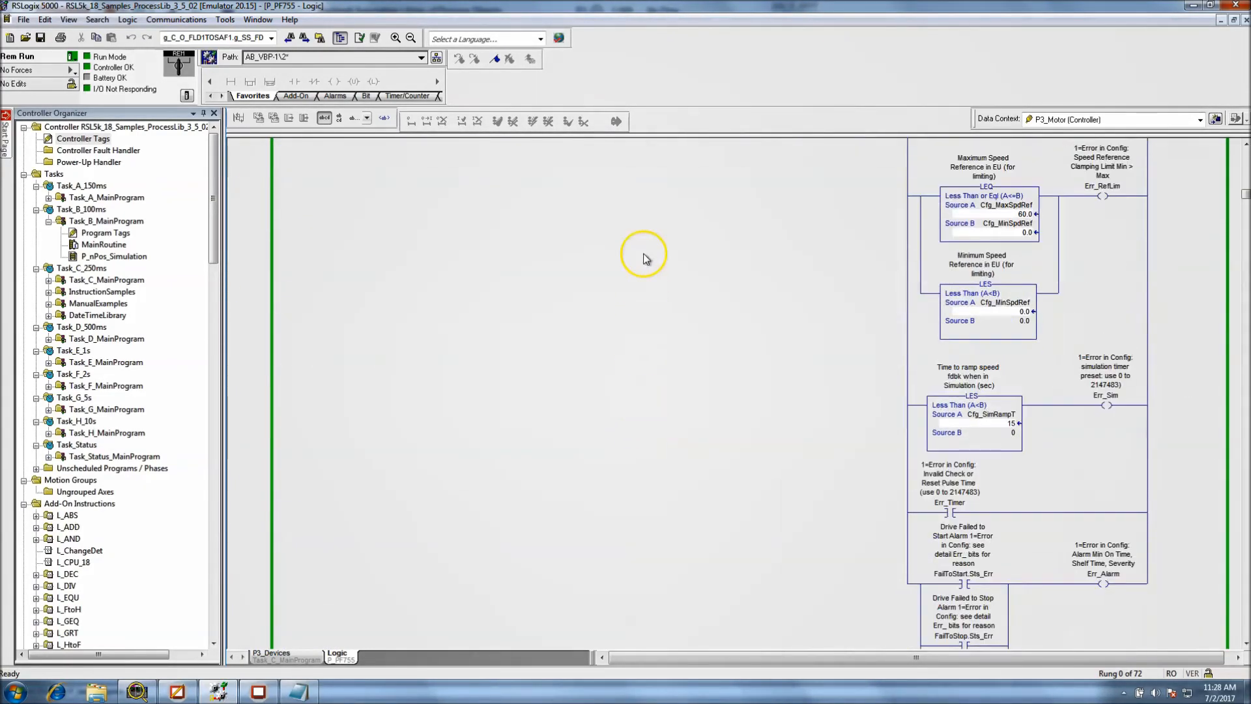
{"action": "scroll", "coordinate": [726, 420], "scroll_direction": "down", "scroll_amount": 10}
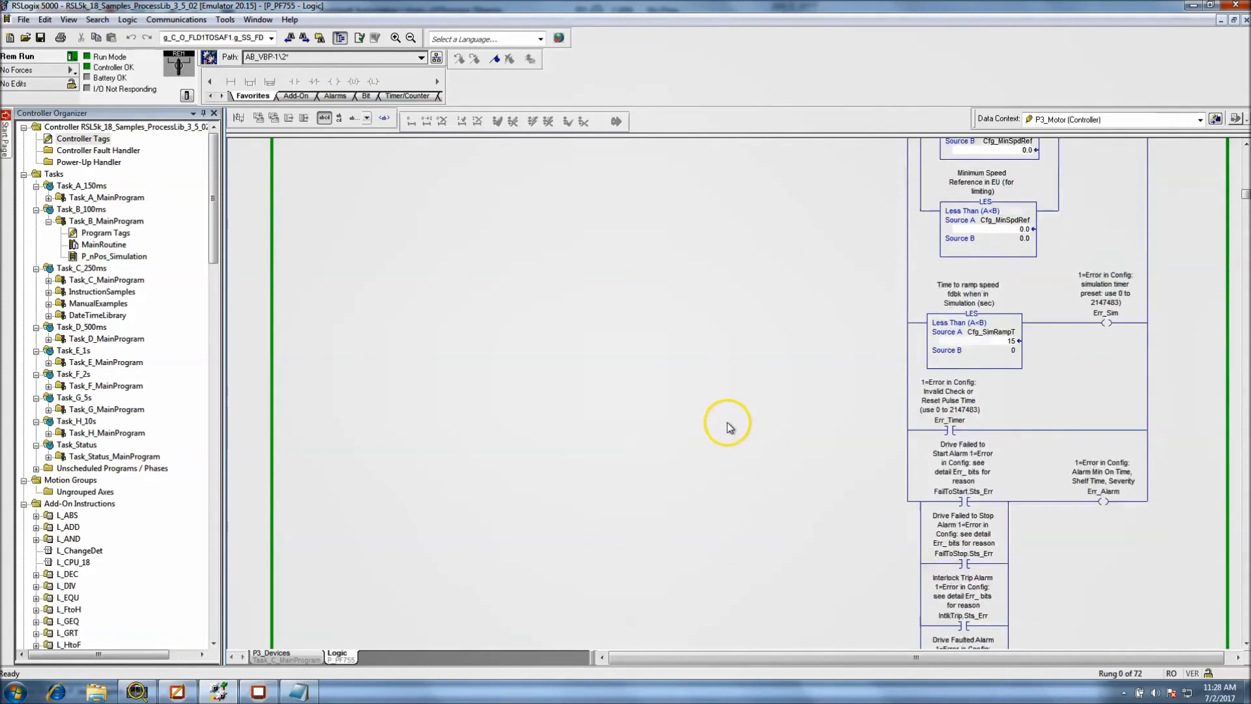
{"action": "scroll", "coordinate": [710, 507], "scroll_direction": "down", "scroll_amount": 12}
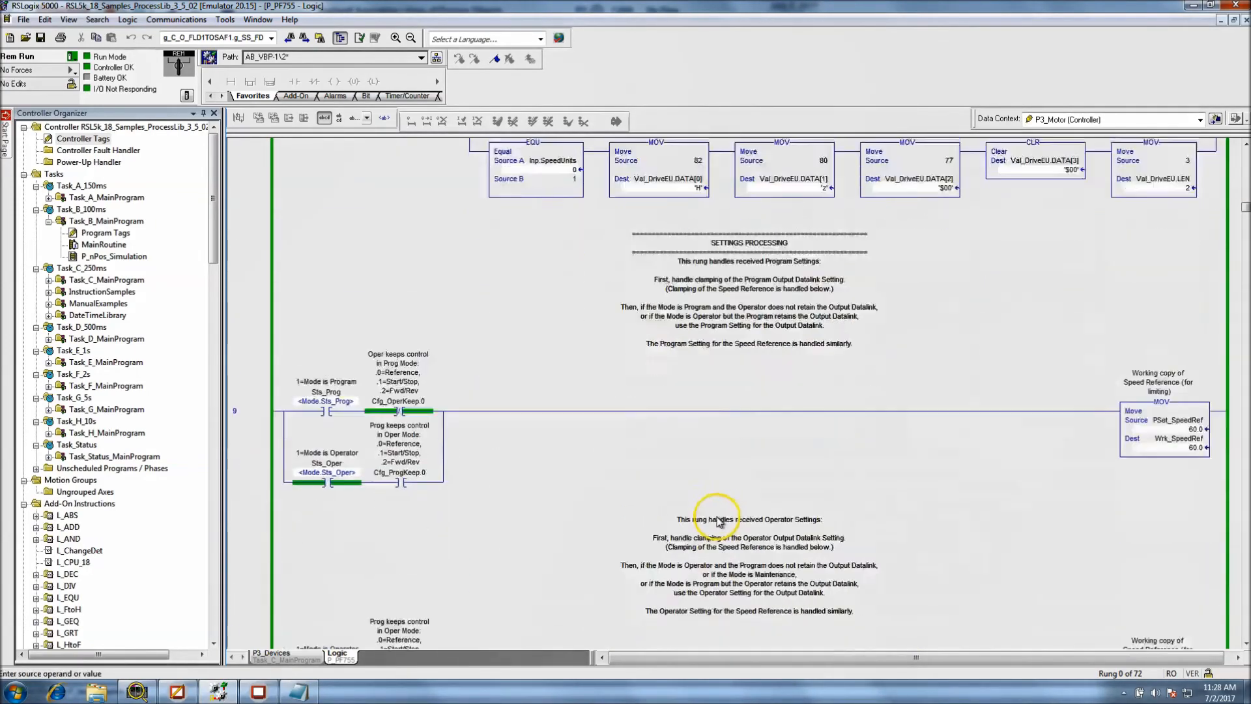
{"action": "scroll", "coordinate": [701, 644], "scroll_direction": "down", "scroll_amount": 12}
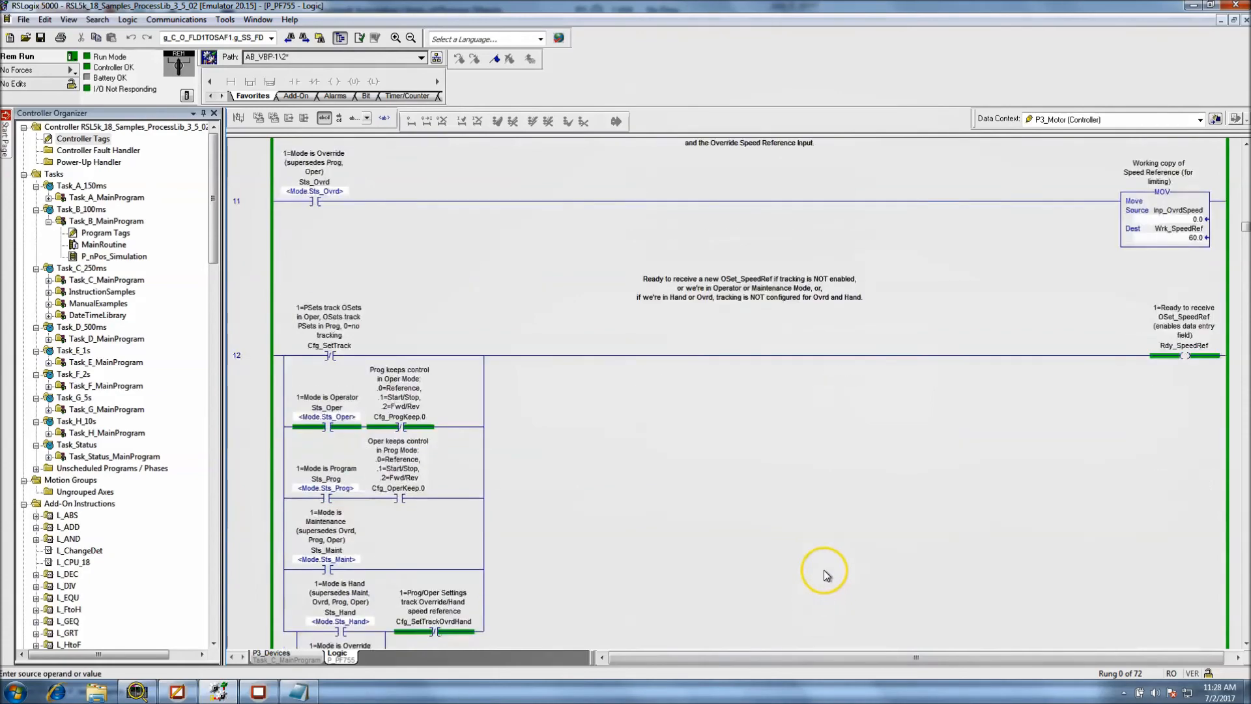
{"action": "scroll", "coordinate": [776, 535], "scroll_direction": "down", "scroll_amount": 4}
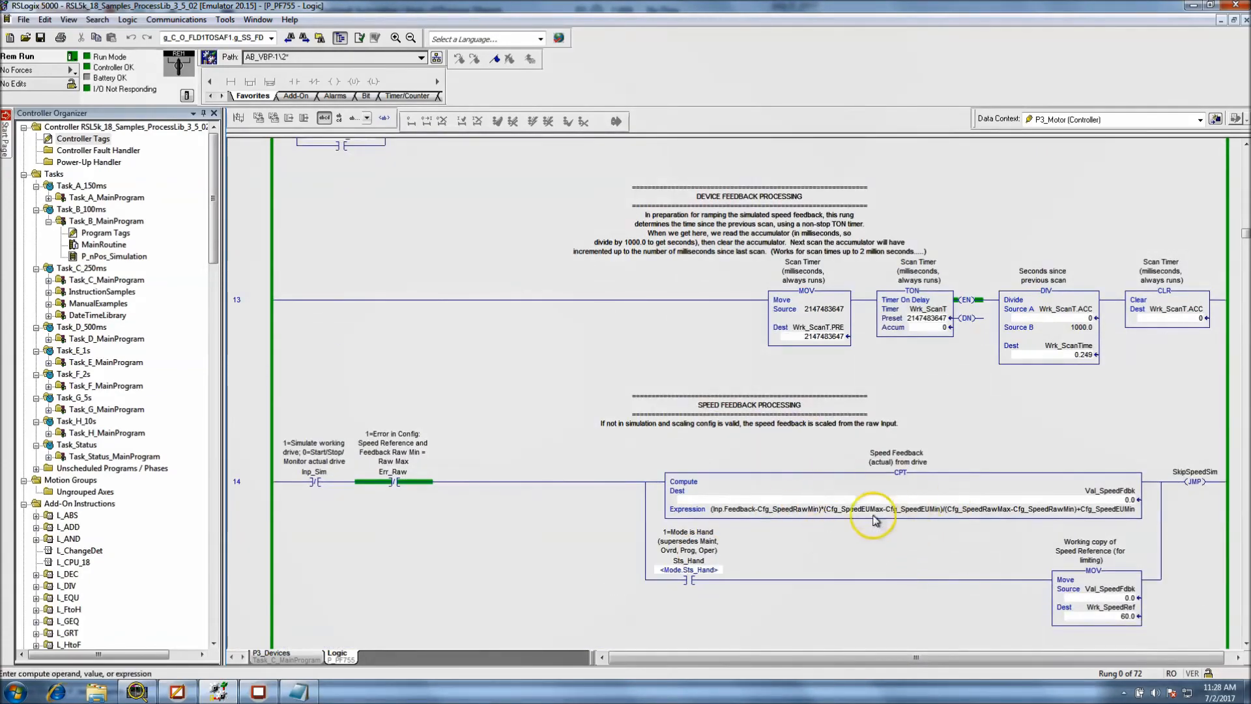
{"action": "scroll", "coordinate": [760, 550], "scroll_direction": "down", "scroll_amount": 4}
{"action": "scroll", "coordinate": [749, 548], "scroll_direction": "down", "scroll_amount": 8}
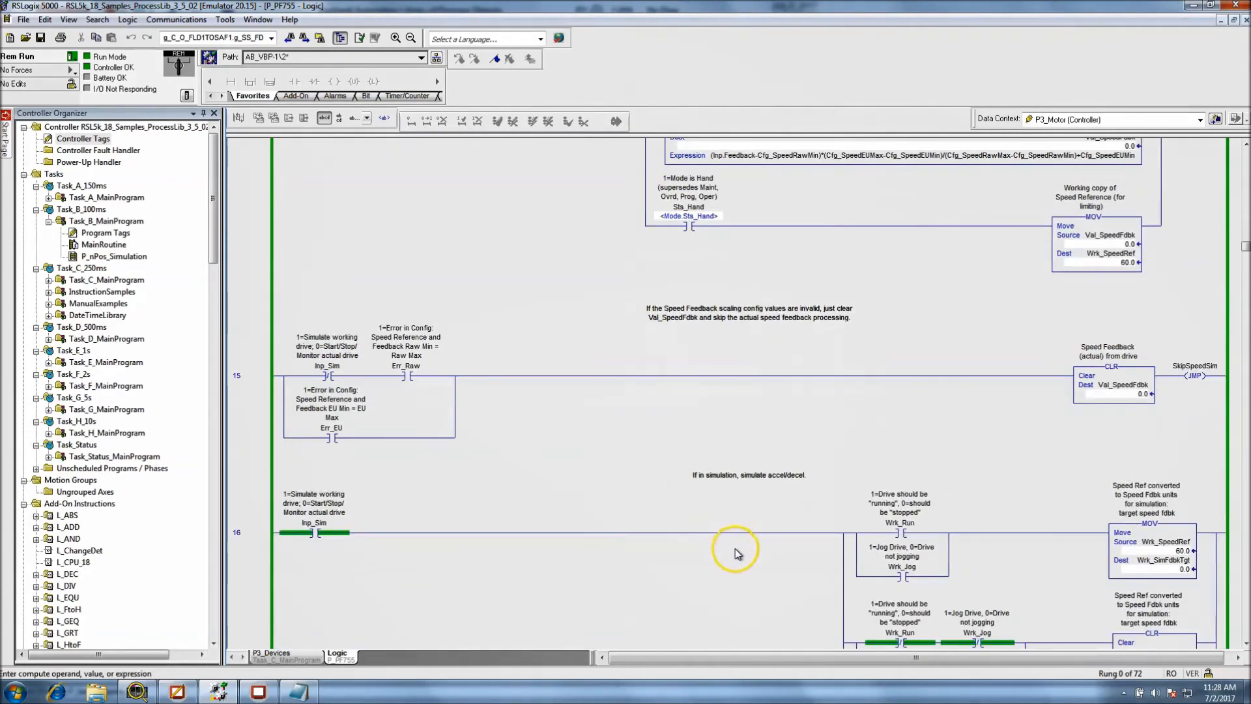
Set the logic's data context to P_PF755 <definition> and examine the generic values in the settings processing rungs
{"action": "left_click", "coordinate": [1201, 120]}
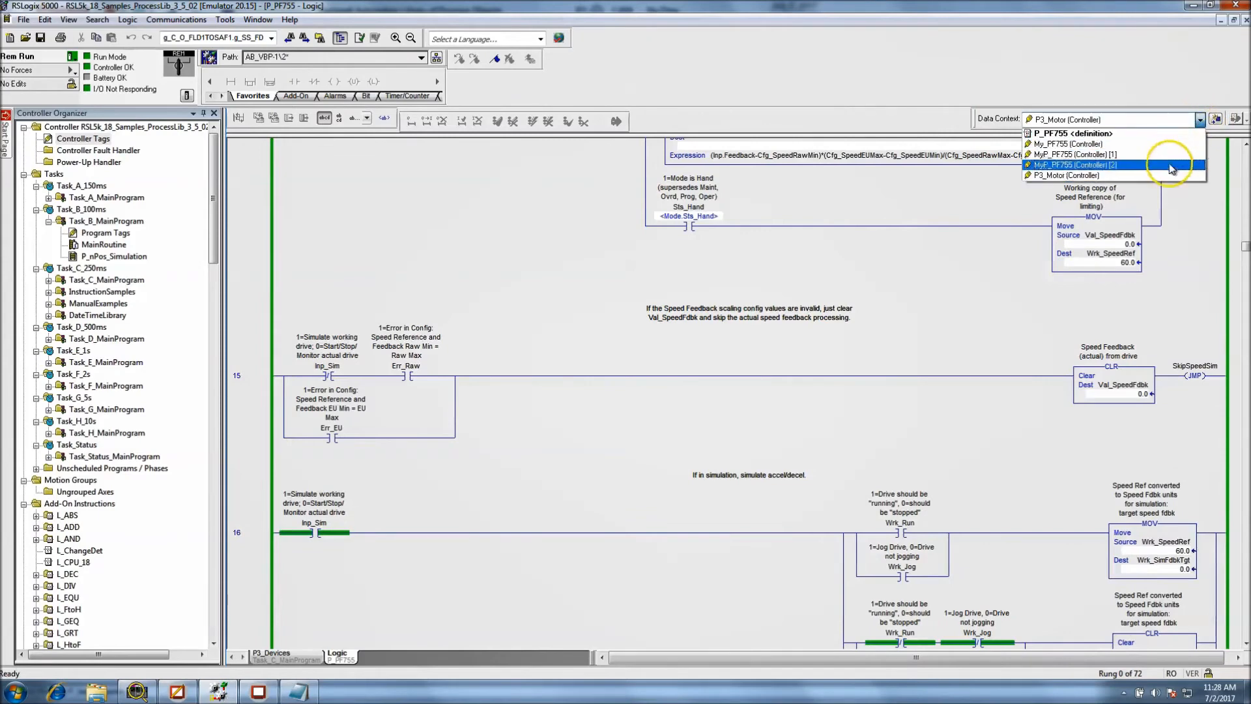
{"action": "left_click", "coordinate": [1136, 134]}
{"action": "scroll", "coordinate": [836, 355], "scroll_direction": "down", "scroll_amount": 2}
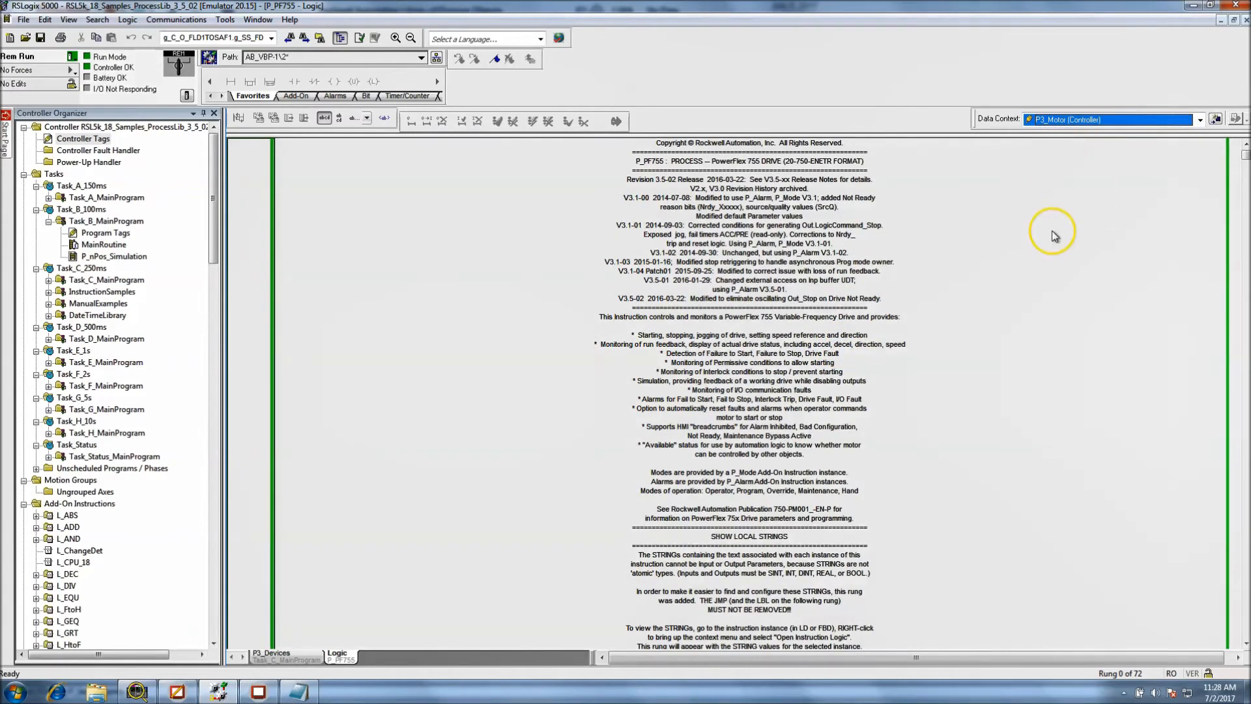
{"action": "left_click", "coordinate": [1199, 119]}
{"action": "left_click", "coordinate": [1188, 135]}
{"action": "left_click_drag", "start_coordinate": [1245, 156], "coordinate": [1242, 212]}
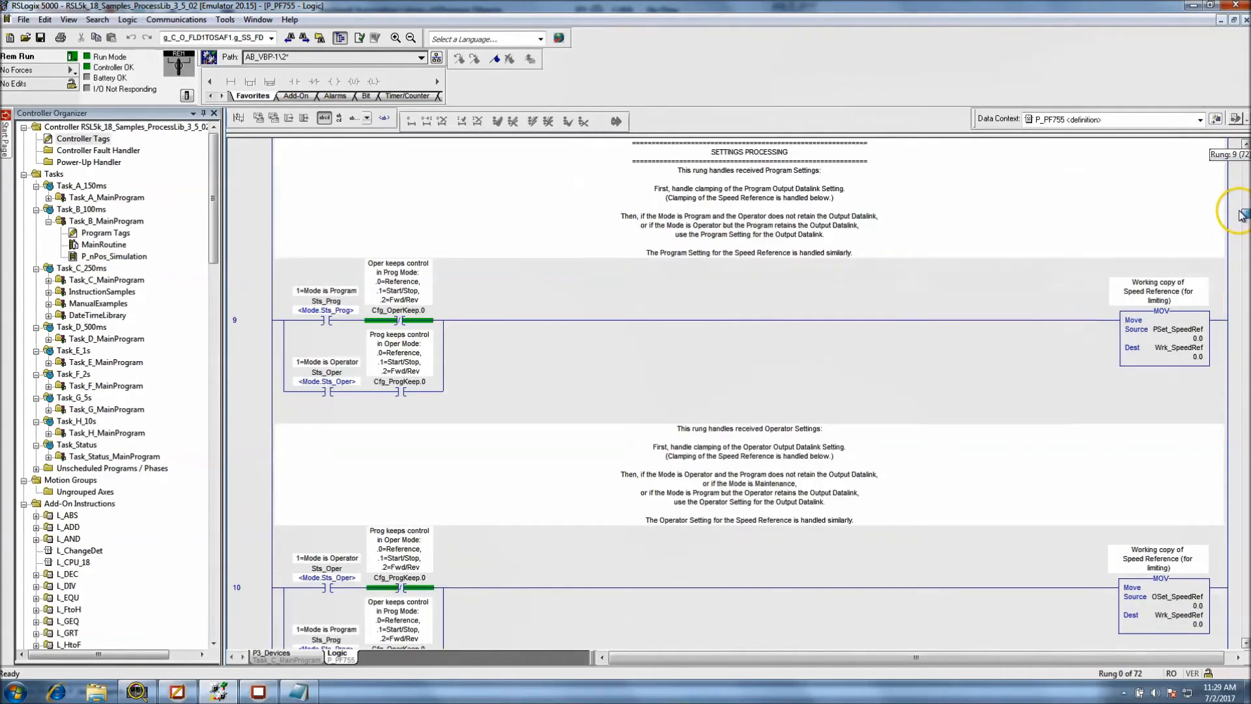
Set the data context back to P3_Motor (Controller) and examine the instance's live values down to the start, stop, reset and jog timers
{"action": "left_click", "coordinate": [1200, 120]}
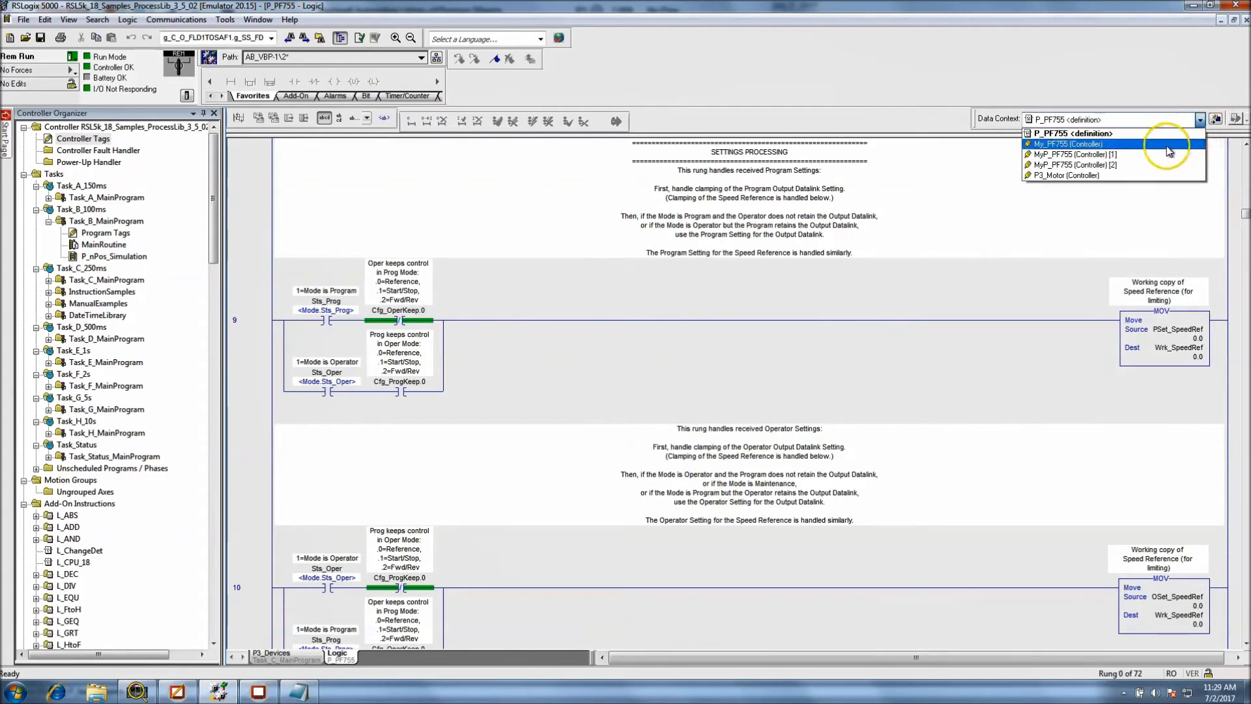
{"action": "left_click", "coordinate": [1040, 175]}
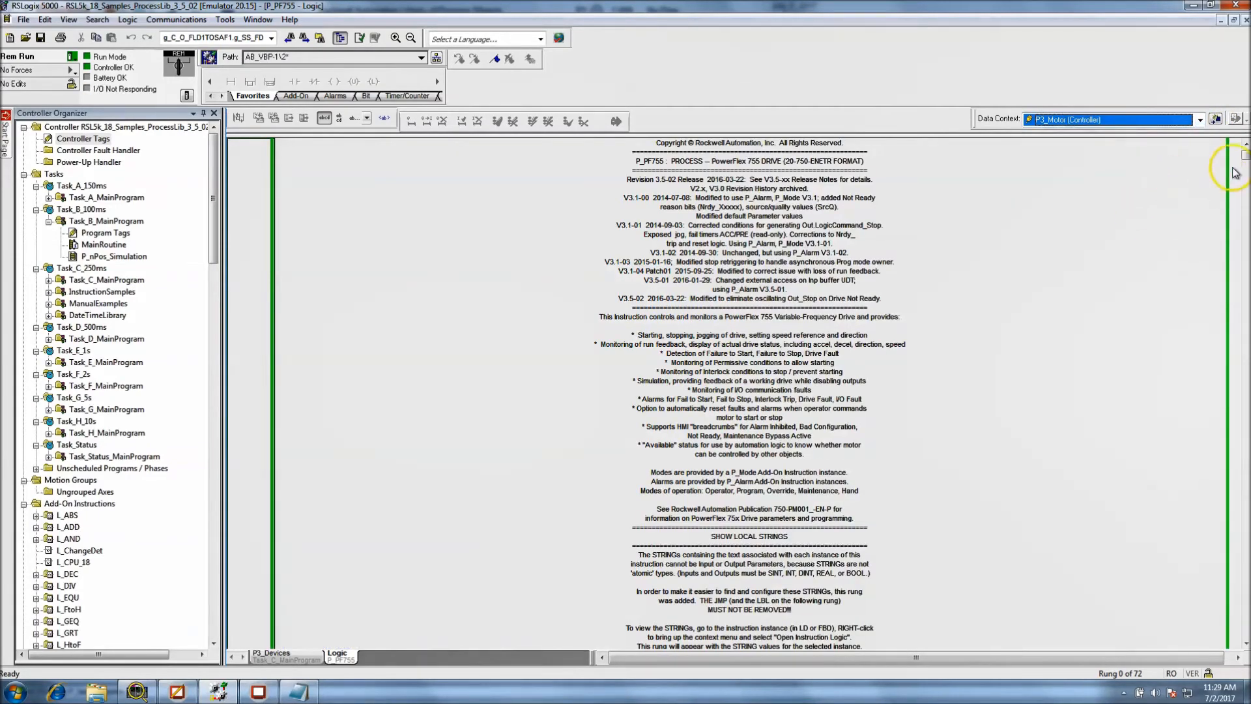
{"action": "left_click", "coordinate": [1246, 242]}
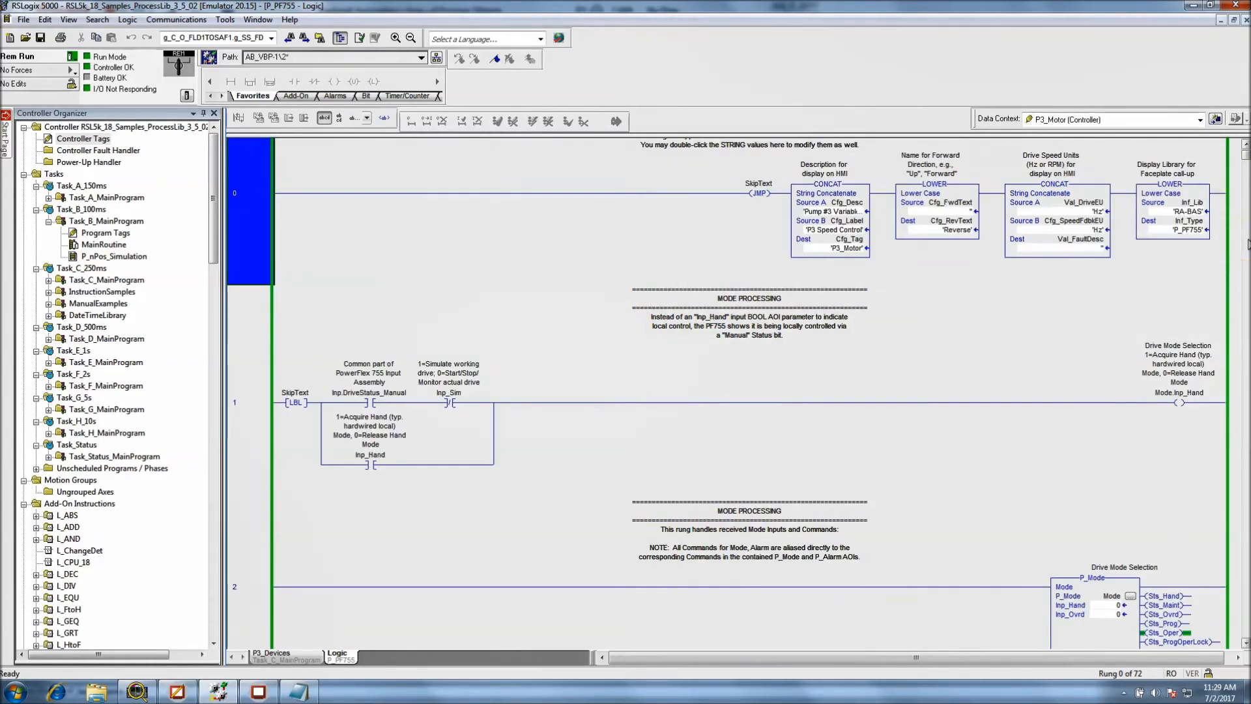
{"action": "left_click", "coordinate": [1247, 246]}
{"action": "left_click", "coordinate": [1248, 246]}
{"action": "left_click", "coordinate": [1247, 247]}
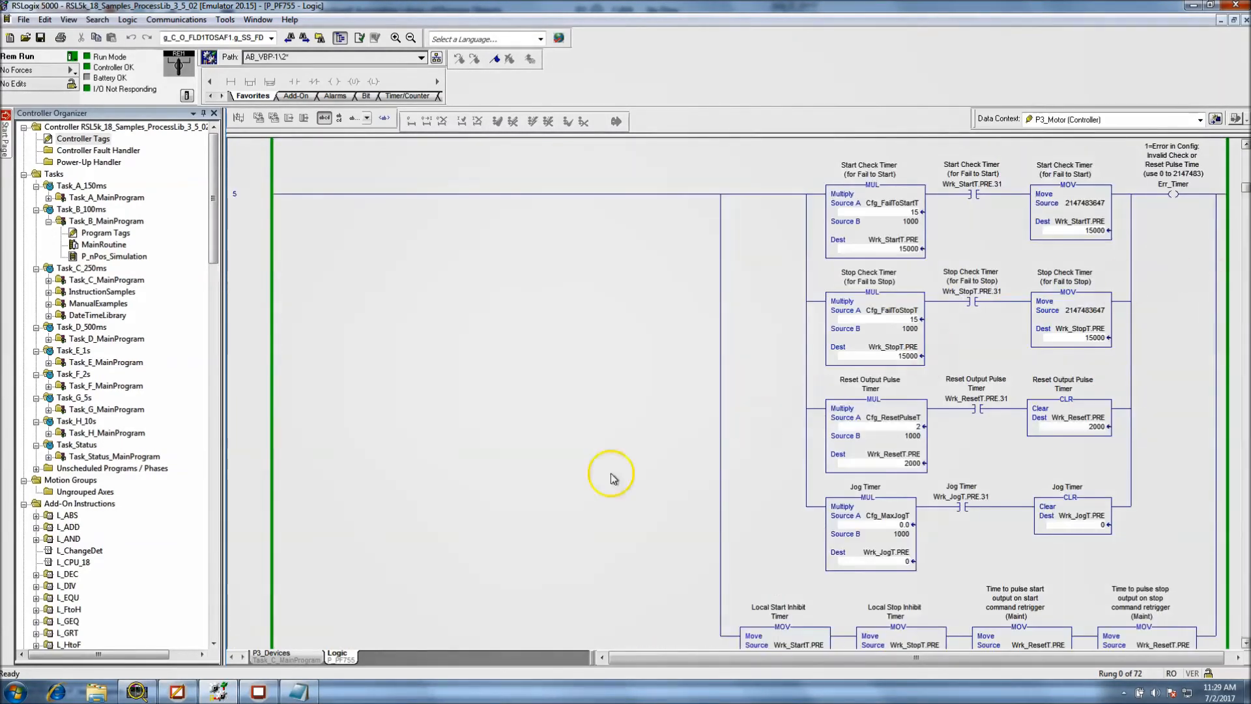
Switch to the running FactoryTalk View SE Client, open the P3 Speed Control faceplate, and view its second maintenance page and engineering settings
{"action": "left_click", "coordinate": [258, 692]}
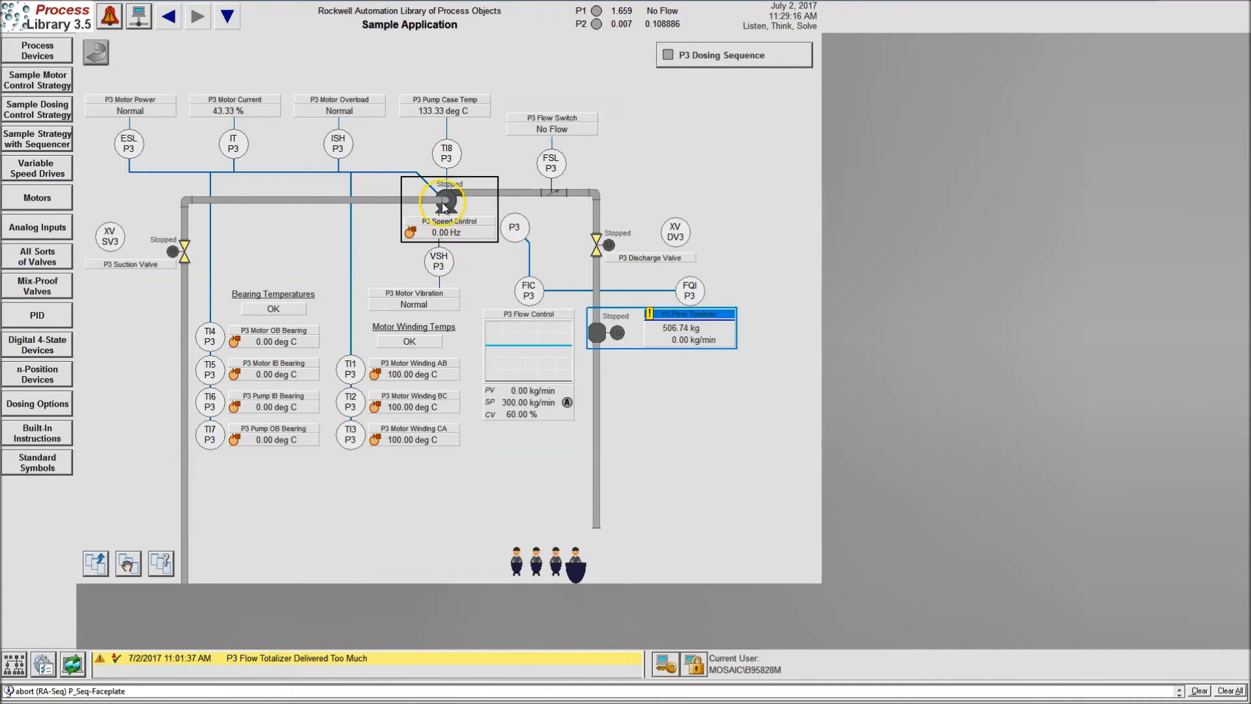
{"action": "left_click", "coordinate": [447, 228]}
{"action": "left_click", "coordinate": [221, 111]}
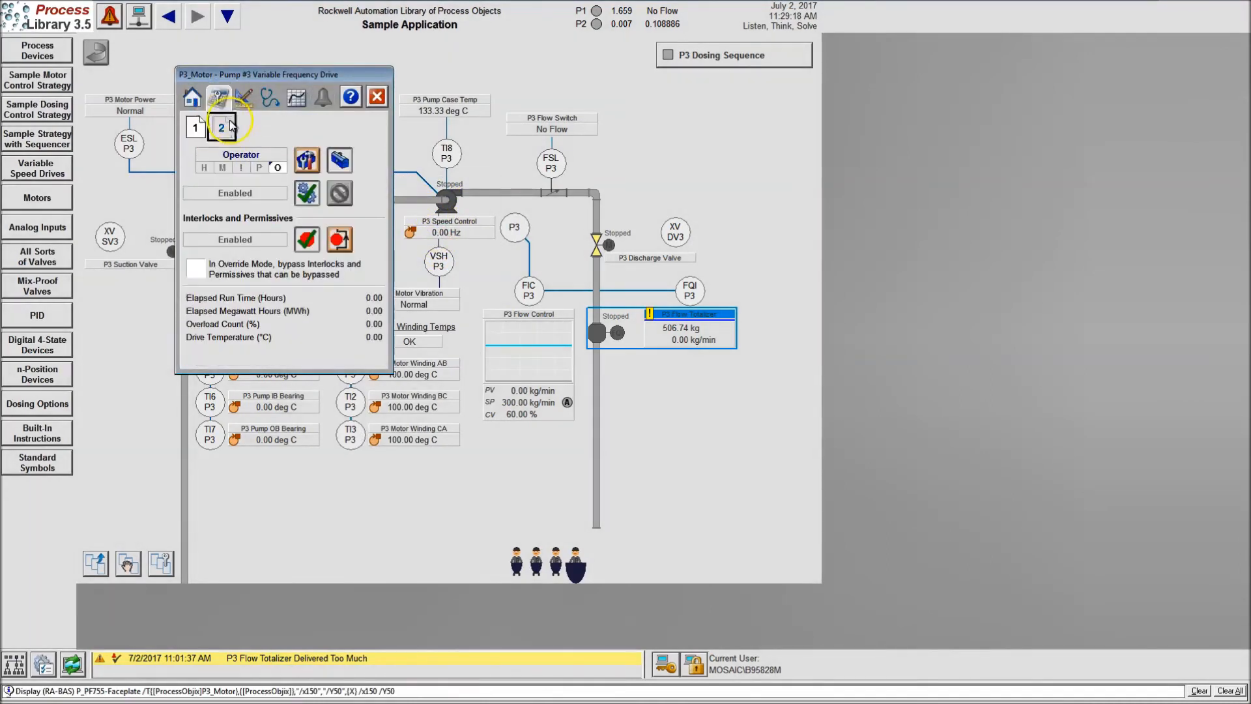
{"action": "left_click", "coordinate": [225, 128]}
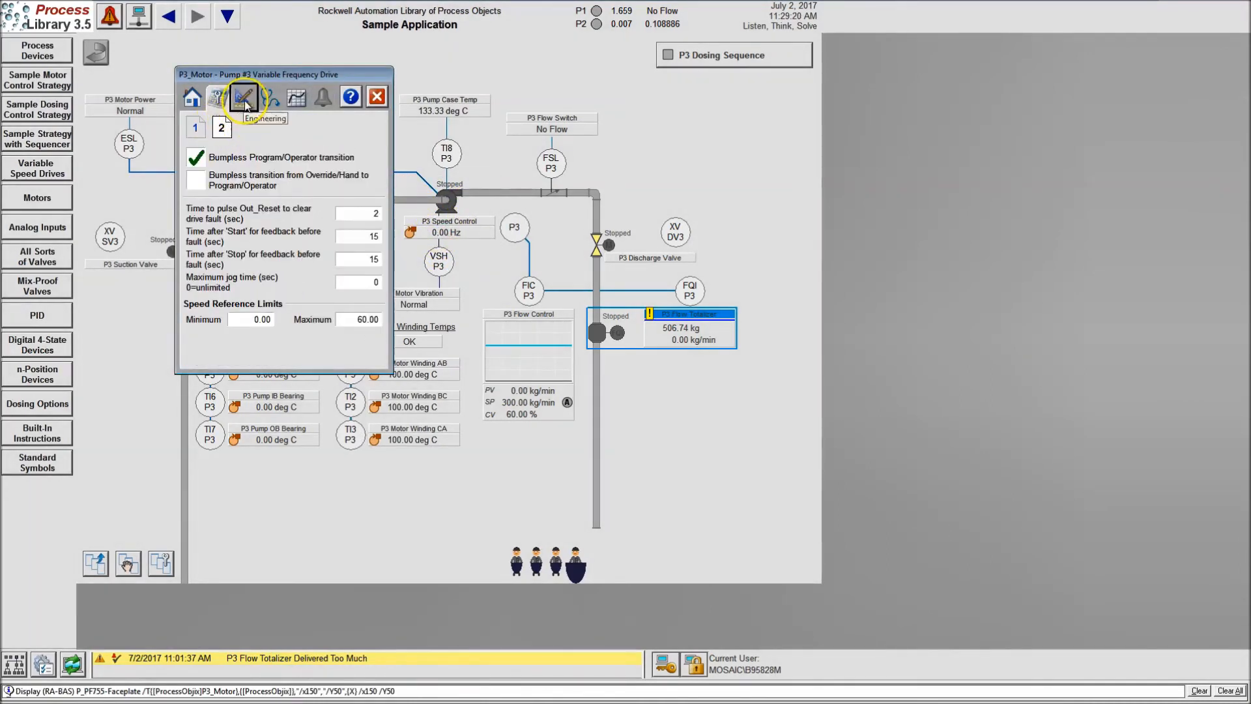
{"action": "left_click", "coordinate": [245, 101]}
Try to extend the Tag text in the P3_Motor engineering settings to P3_Motor_Cont, and close the faceplate
{"action": "left_click", "coordinate": [333, 170]}
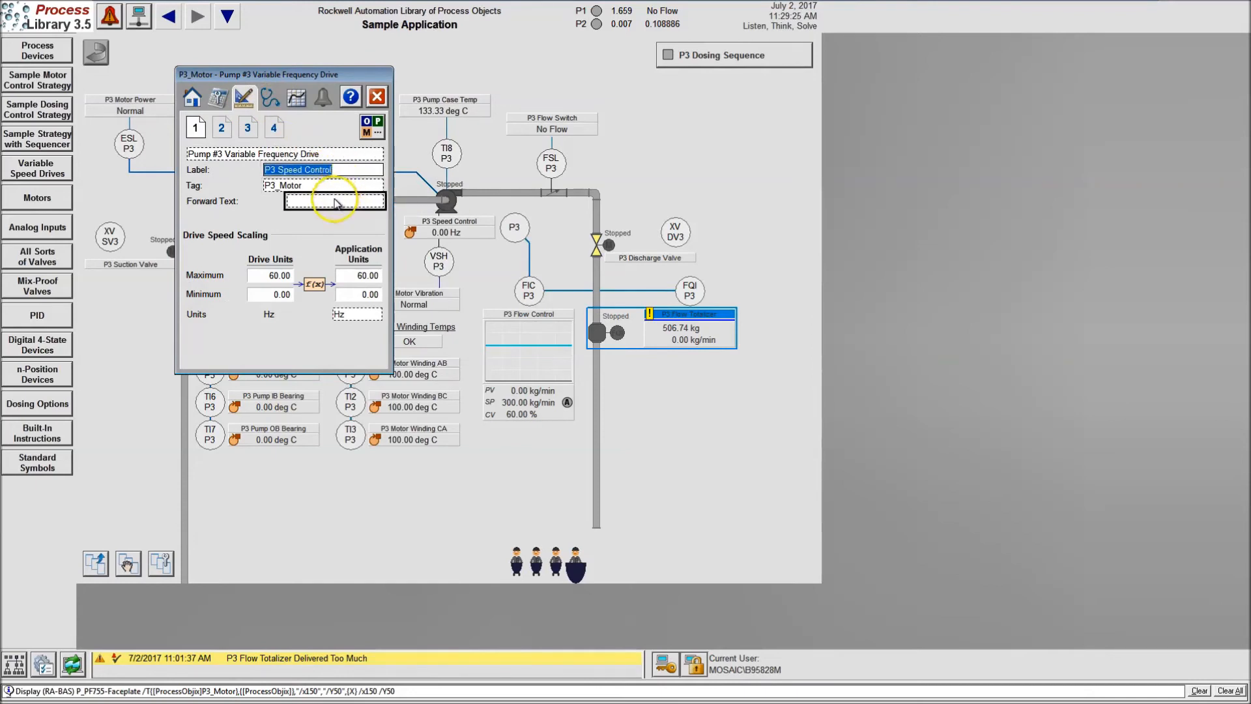
{"action": "left_click", "coordinate": [339, 187]}
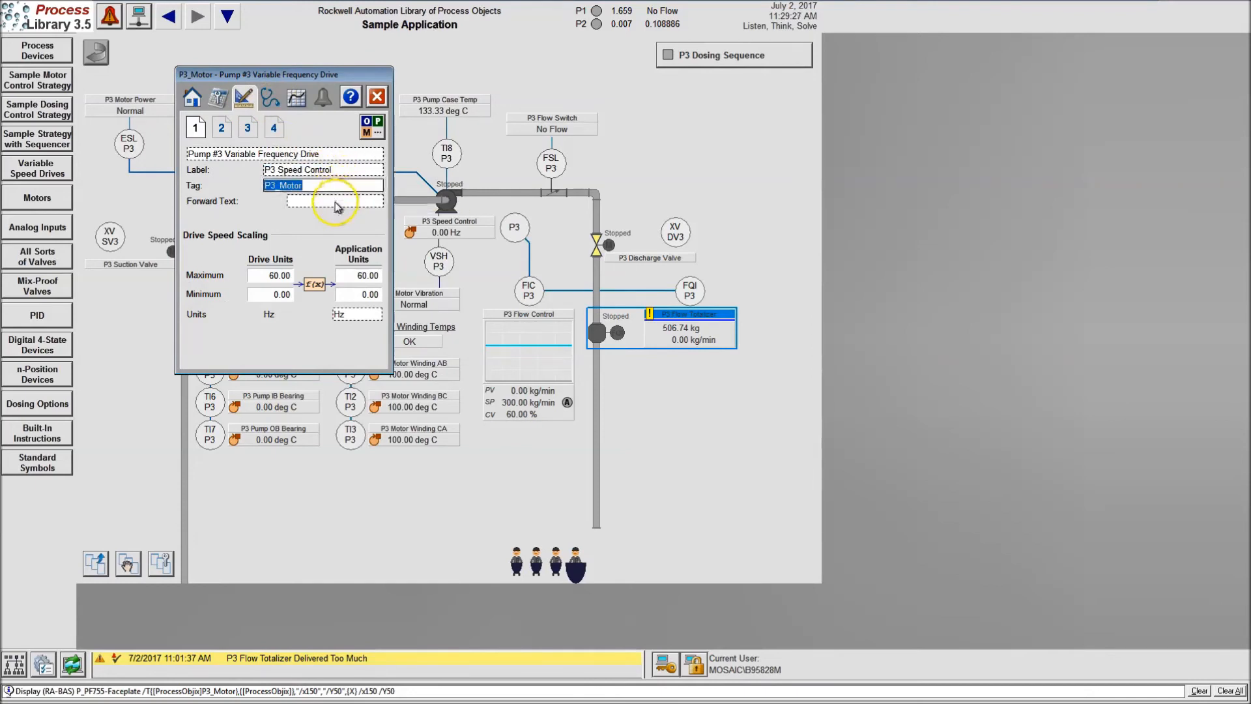
{"action": "left_click", "coordinate": [331, 171]}
{"action": "left_click", "coordinate": [326, 187]}
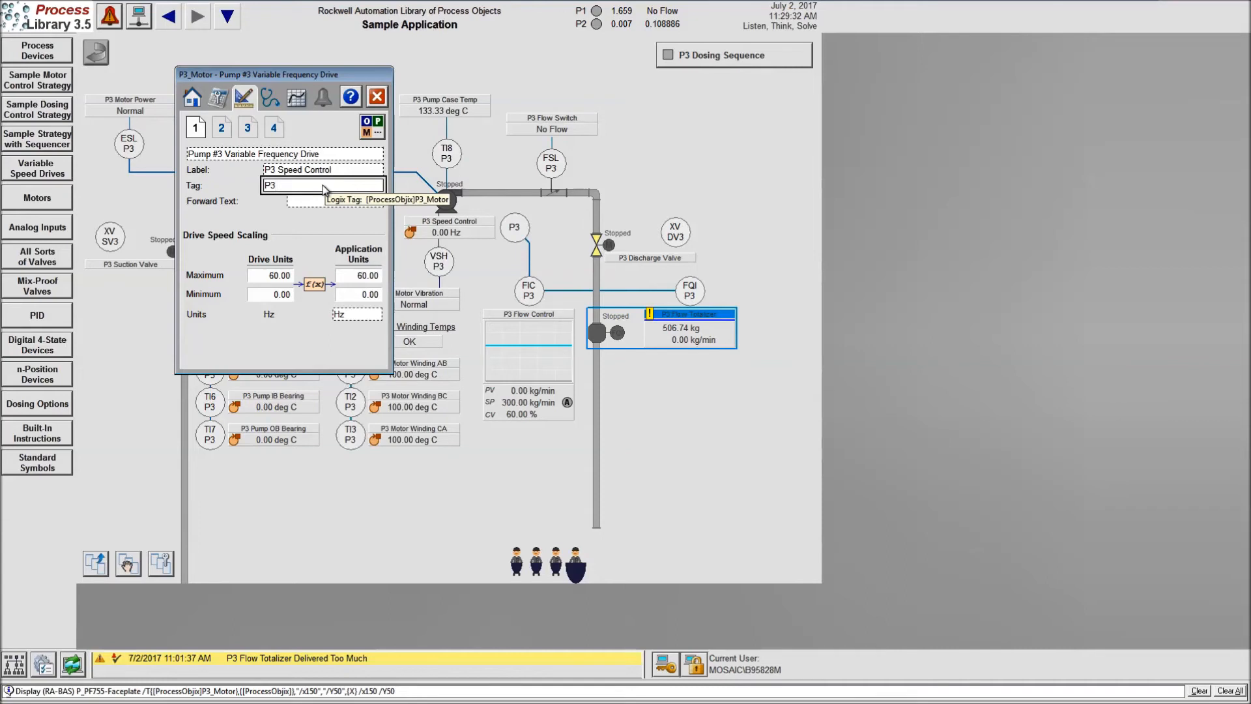
{"action": "type", "text": "P3_Motor_Cont"}
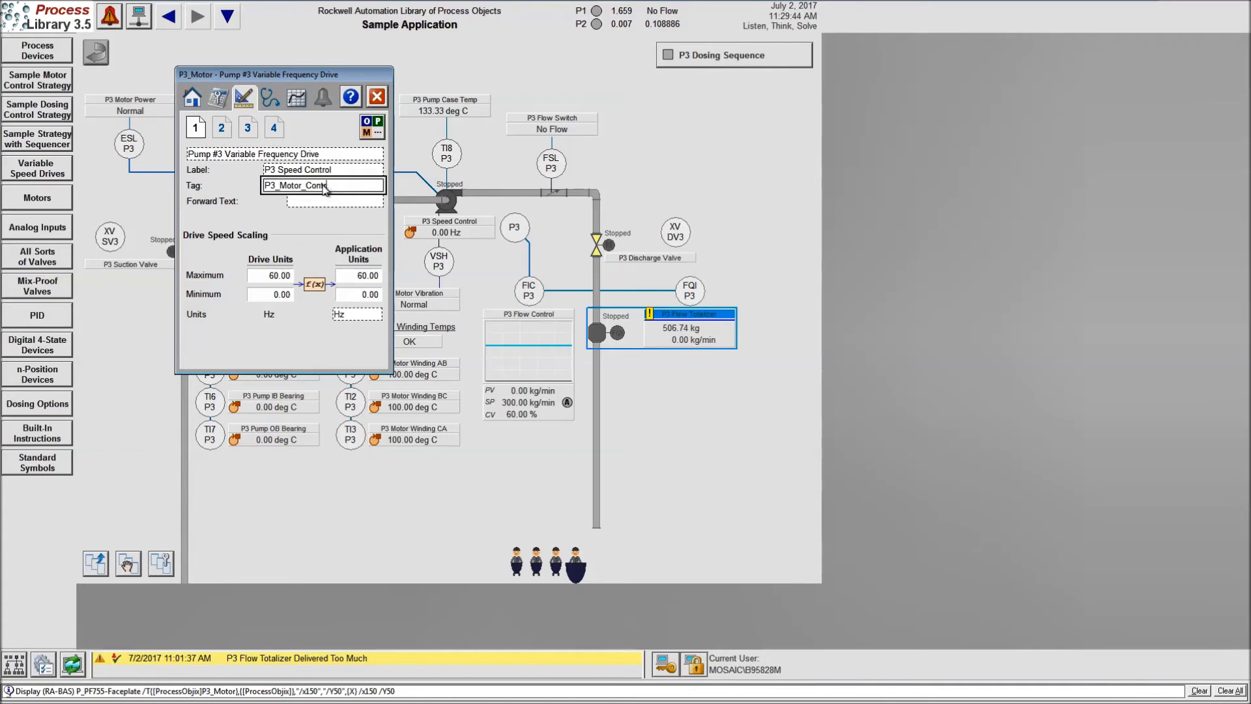
{"action": "left_click", "coordinate": [324, 187]}
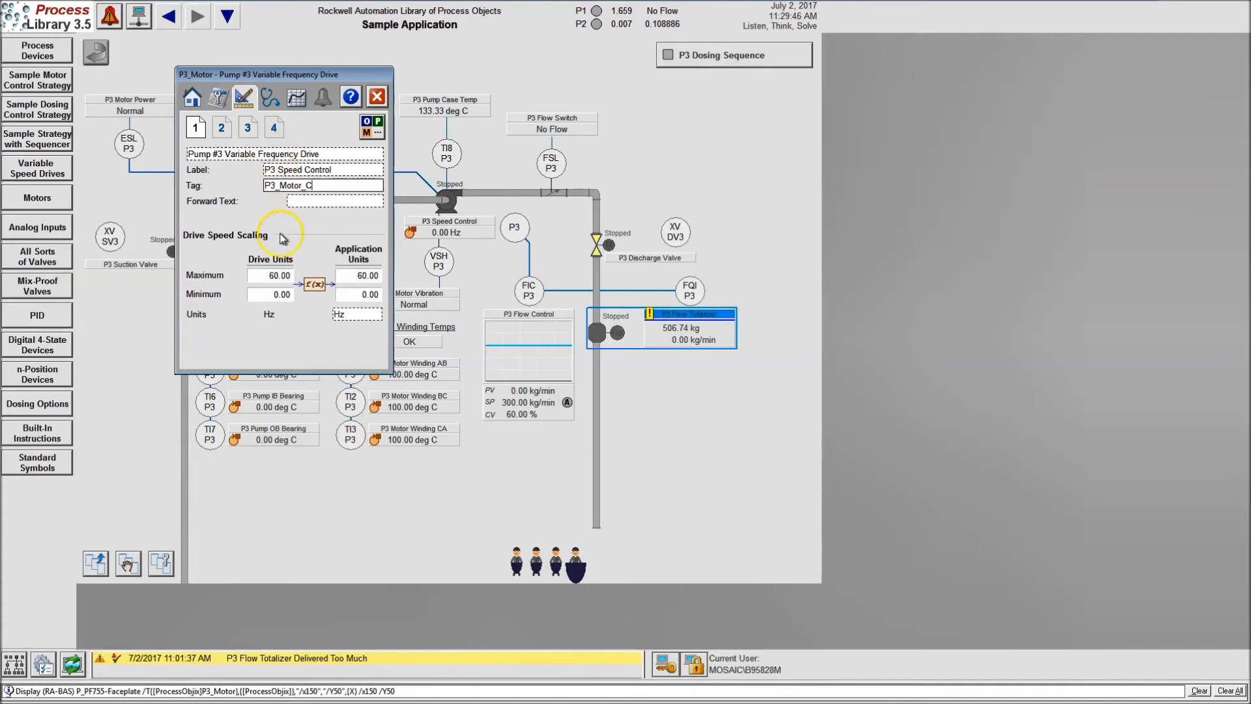
{"action": "left_click", "coordinate": [377, 99]}
Reopen the P3_Motor faceplate, start the pump drive, move the faceplate clear of the pump graphic, and close it
{"action": "left_click", "coordinate": [411, 208]}
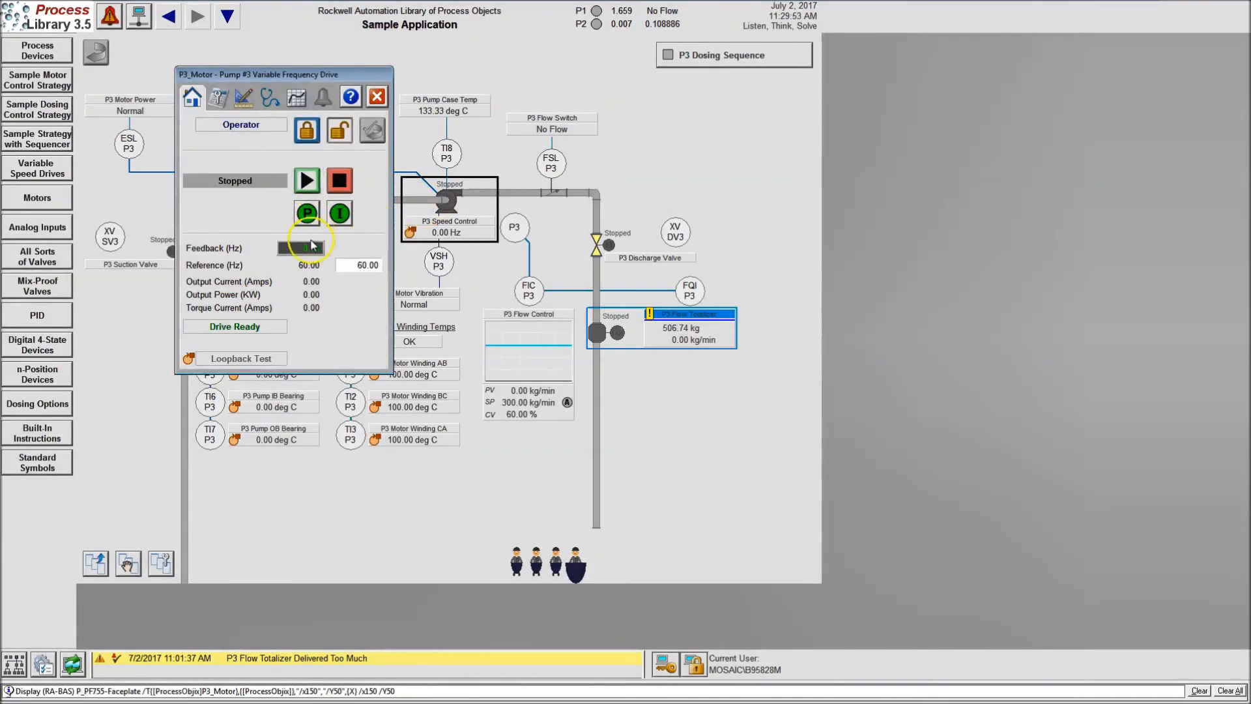
{"action": "left_click", "coordinate": [307, 183]}
{"action": "left_click_drag", "start_coordinate": [279, 75], "coordinate": [688, 182]}
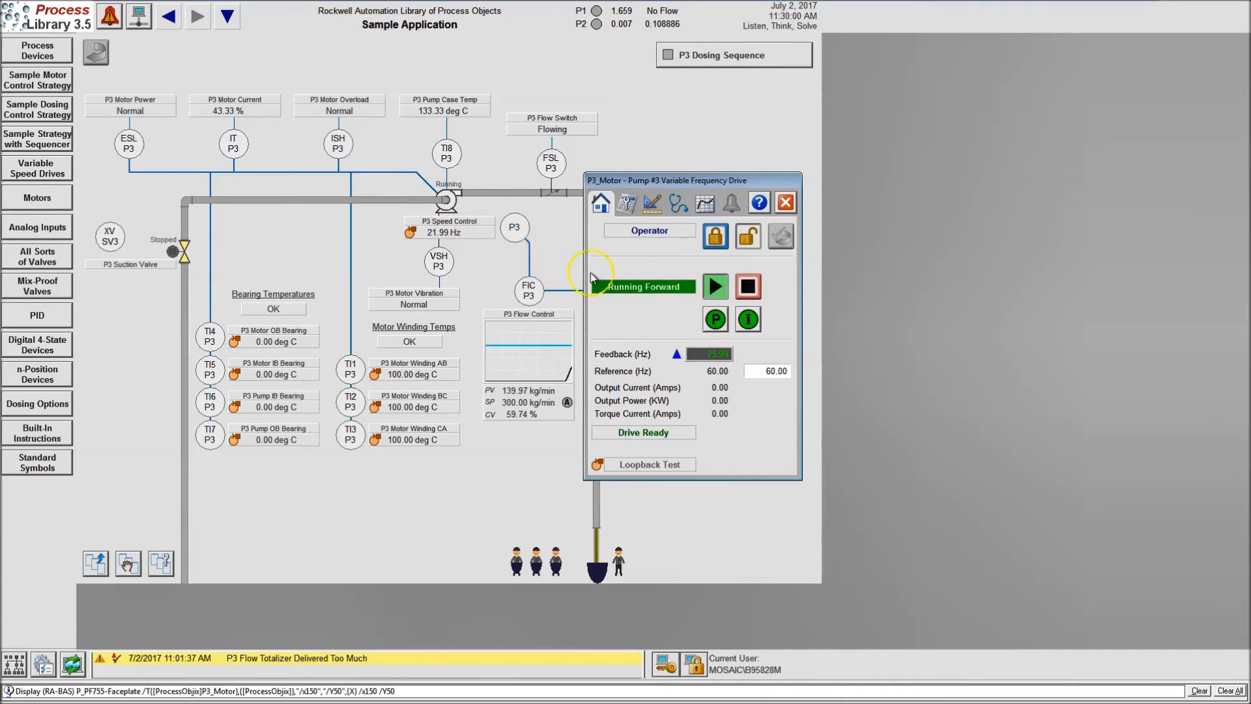
{"action": "left_click", "coordinate": [786, 202]}
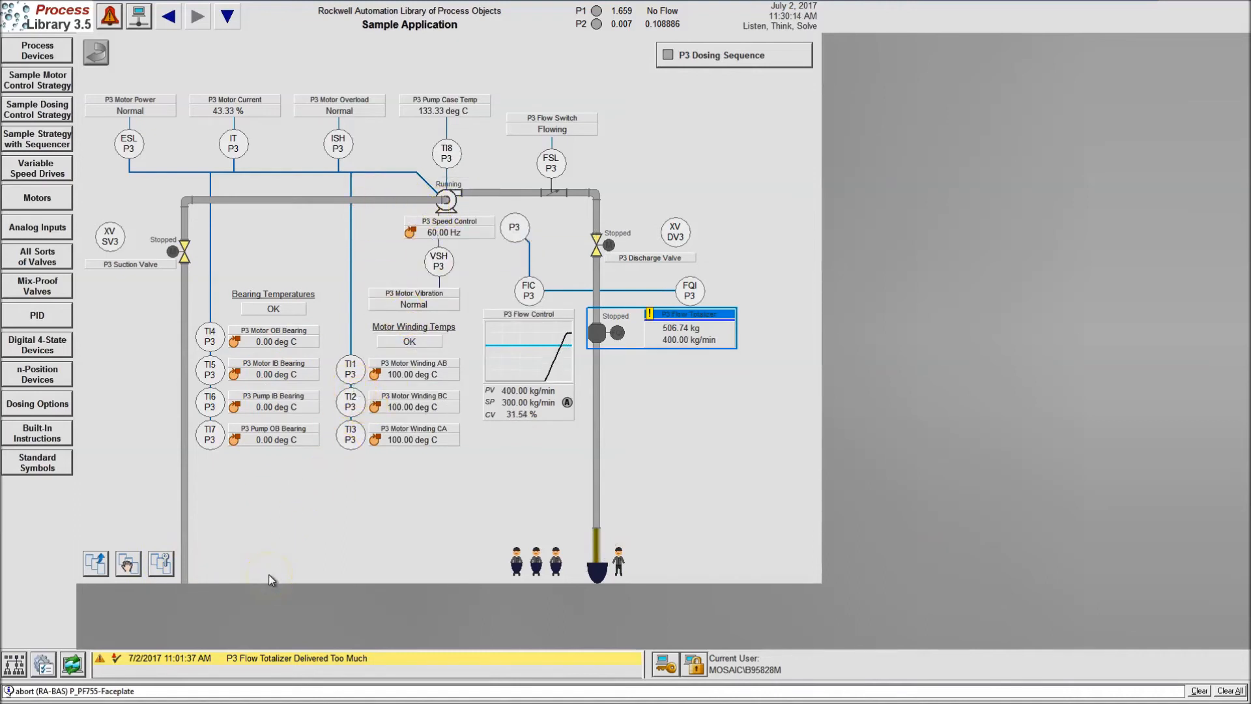
Switch to FactoryTalk View Studio, copy the P3 pump motor global object on Sample_Sequencer, and place the copy below the flow totalizer
{"action": "key", "text": "super"}
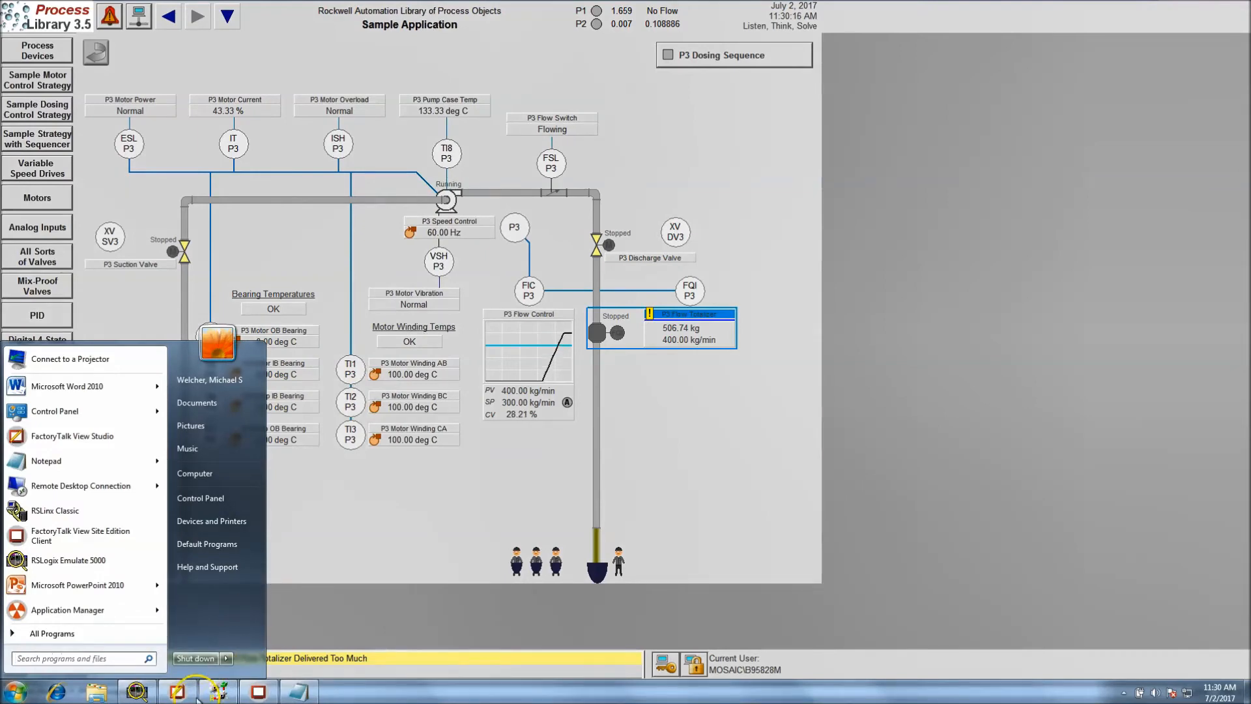
{"action": "left_click", "coordinate": [181, 697]}
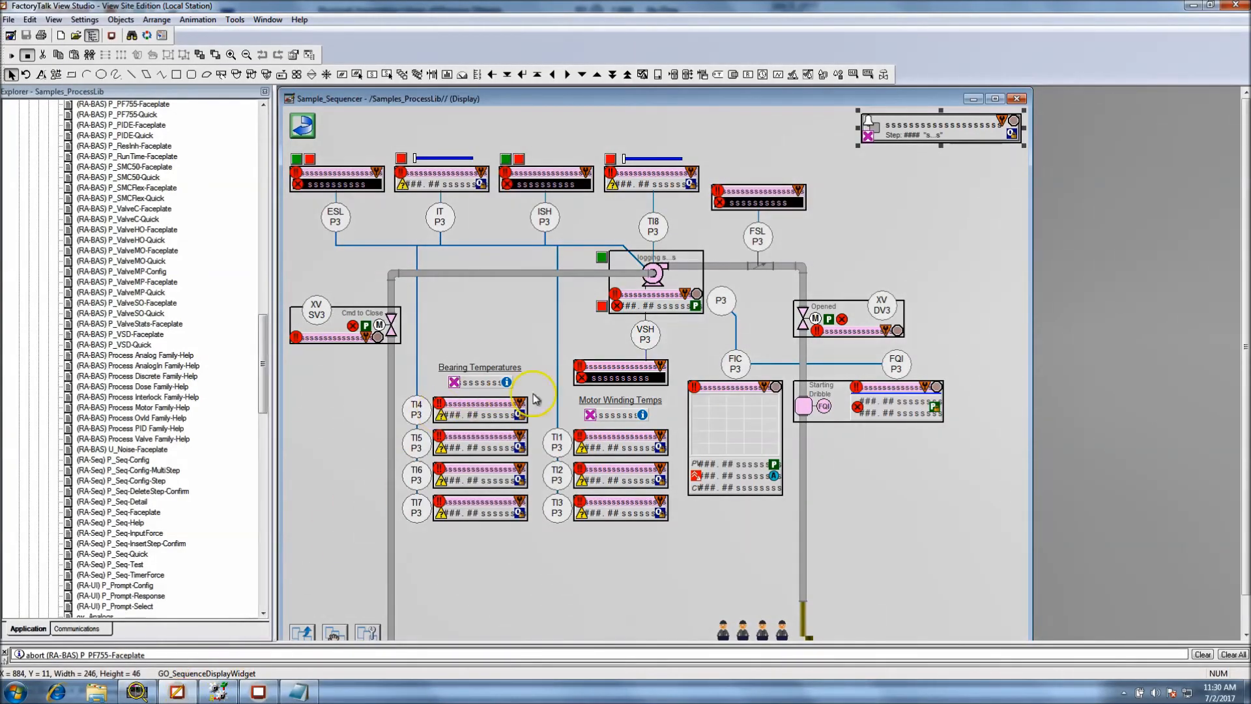
{"action": "left_click", "coordinate": [655, 281]}
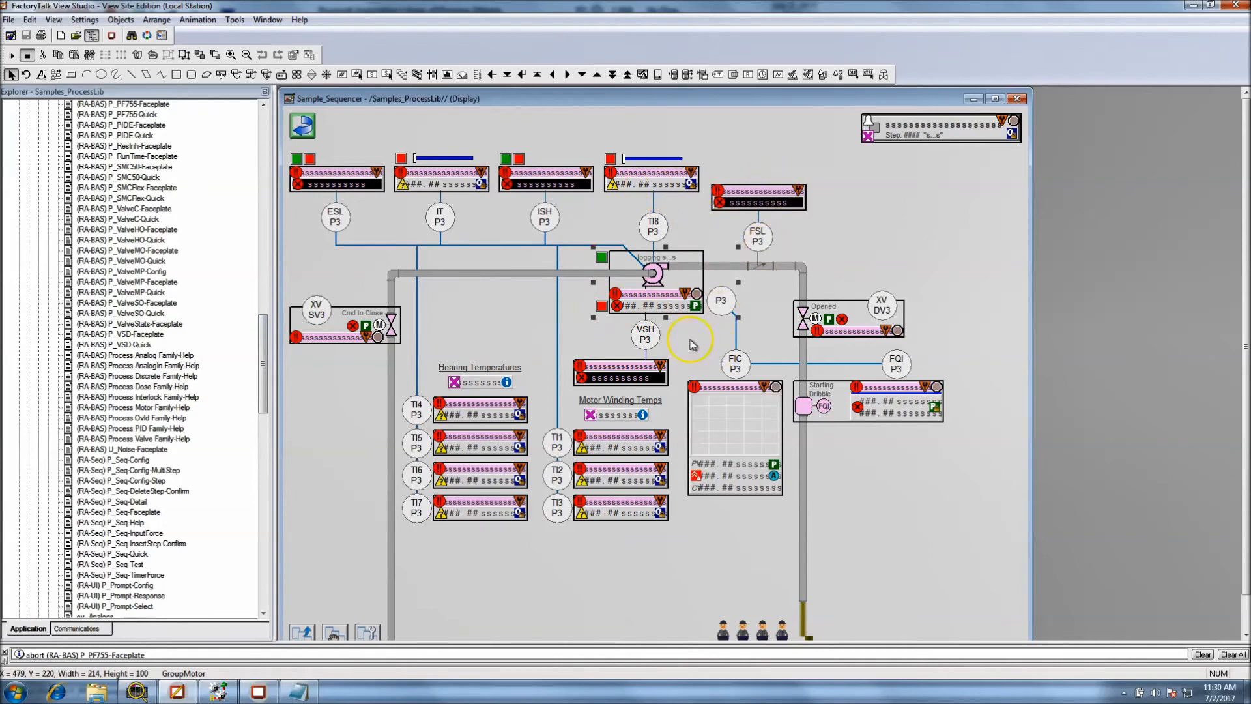
{"action": "right_click", "coordinate": [650, 291]}
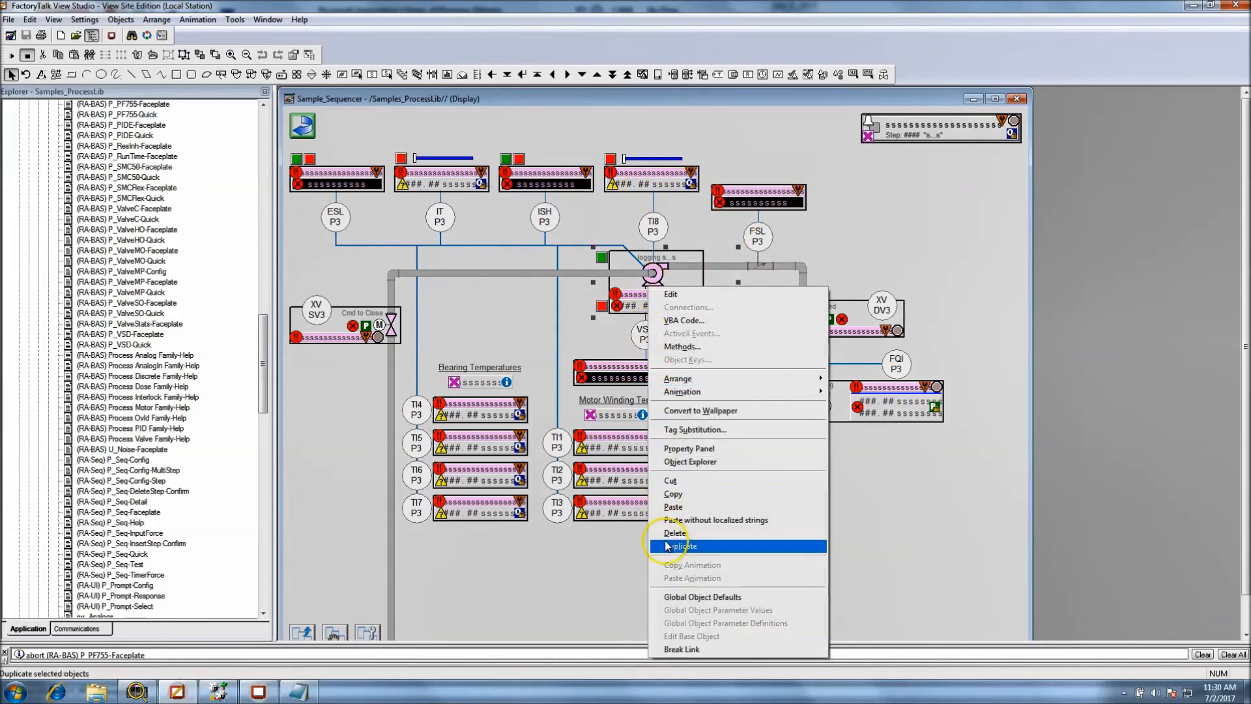
{"action": "left_click", "coordinate": [678, 497]}
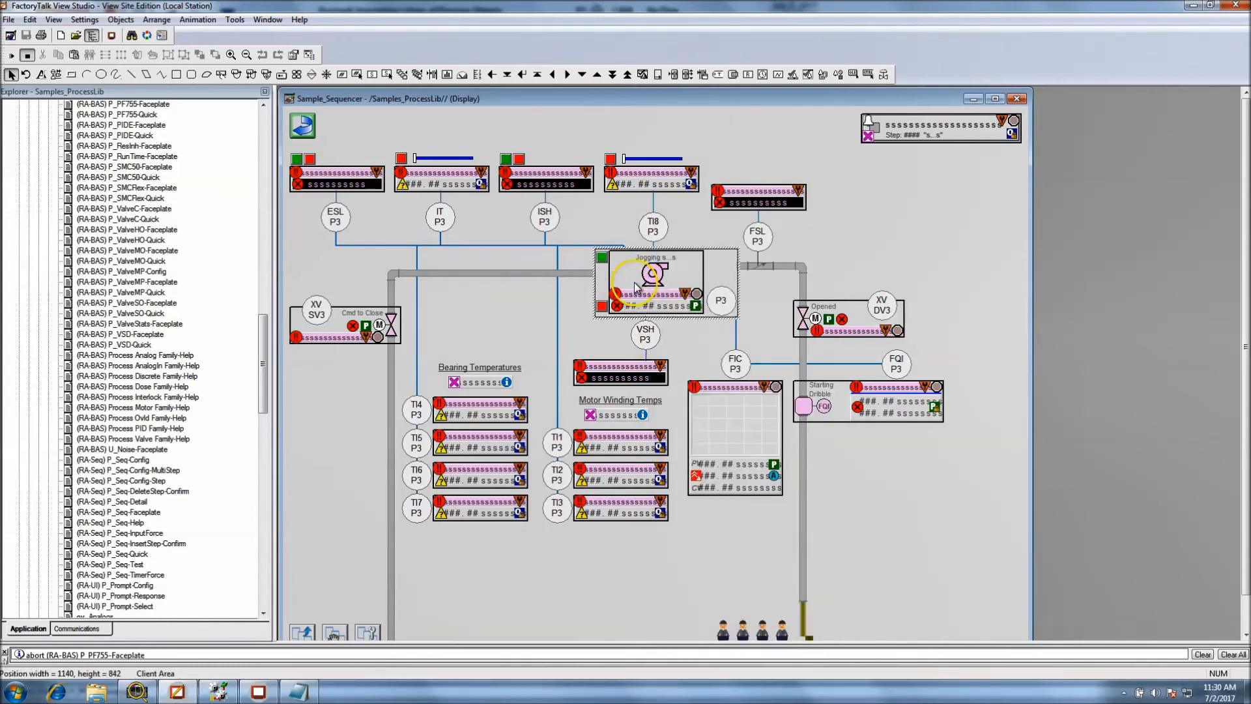
{"action": "right_click", "coordinate": [635, 283]}
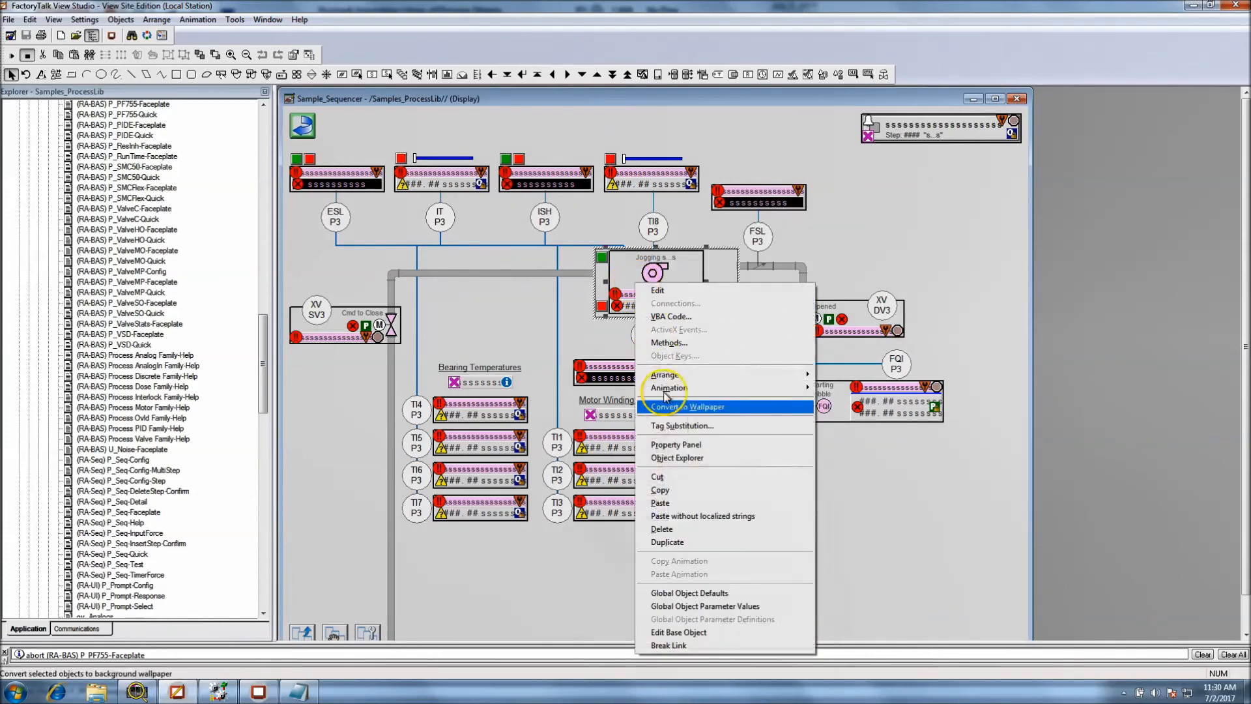
{"action": "left_click", "coordinate": [668, 491]}
{"action": "right_click", "coordinate": [902, 523]}
{"action": "left_click", "coordinate": [912, 363]}
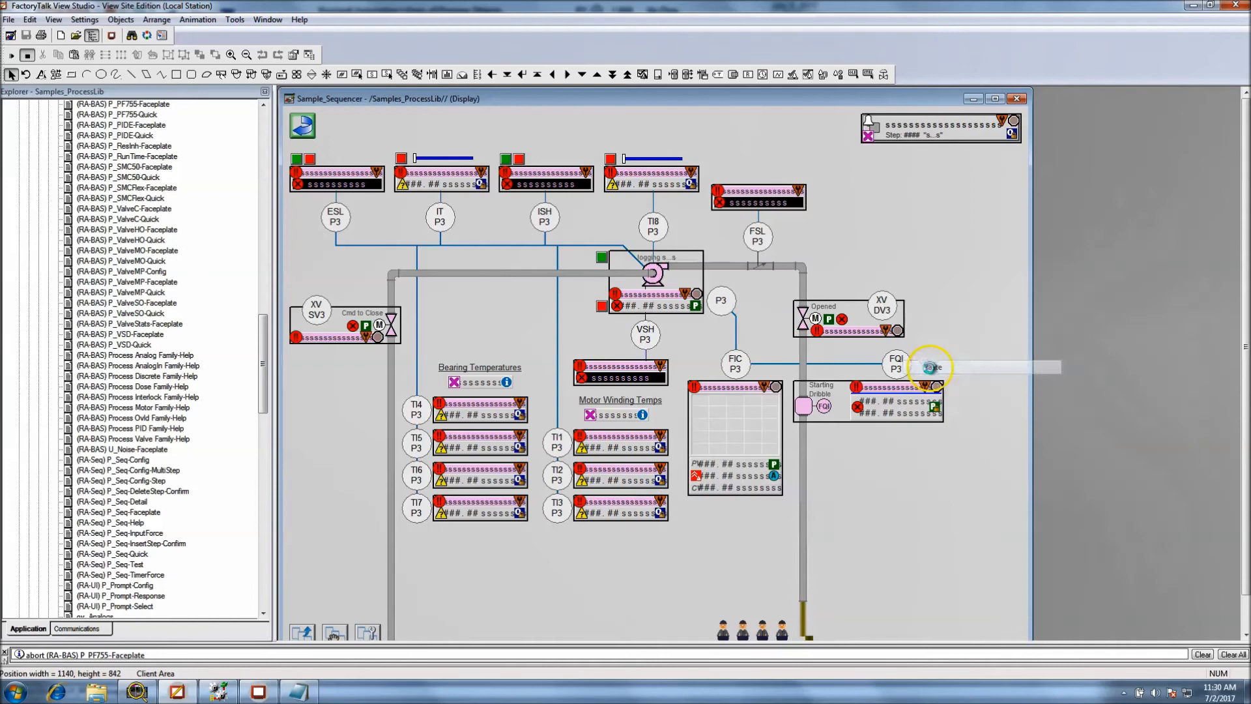
{"action": "left_click_drag", "start_coordinate": [670, 305], "coordinate": [926, 522]}
Set the copied pump object's display position parameters to /x25 and /Y25, and save the display
{"action": "right_click", "coordinate": [926, 521]}
{"action": "left_click", "coordinate": [965, 468]}
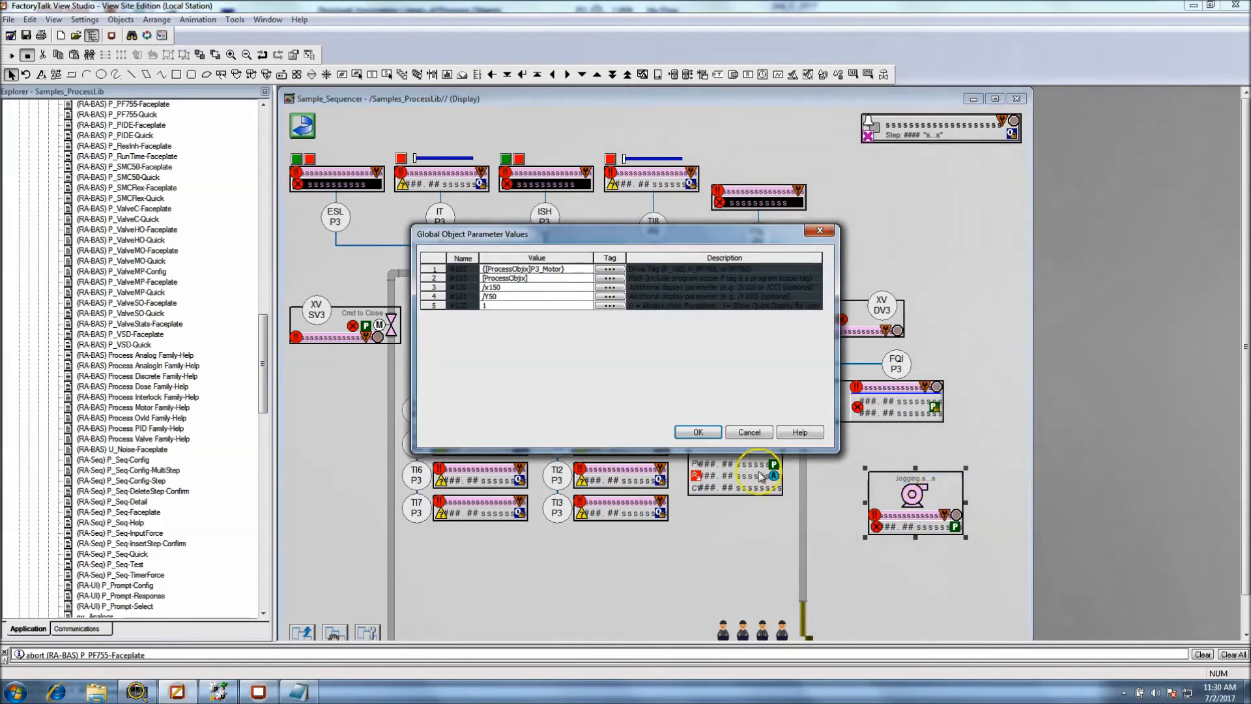
{"action": "left_click", "coordinate": [507, 289]}
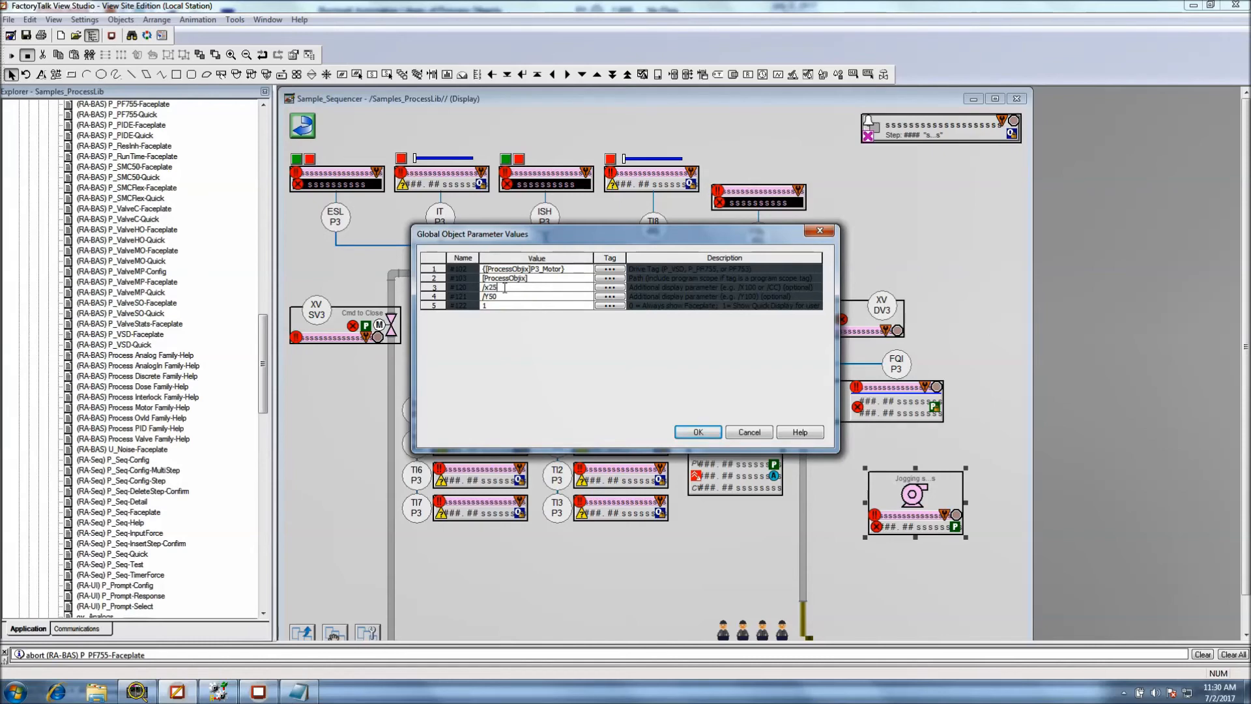
{"action": "left_click", "coordinate": [506, 297]}
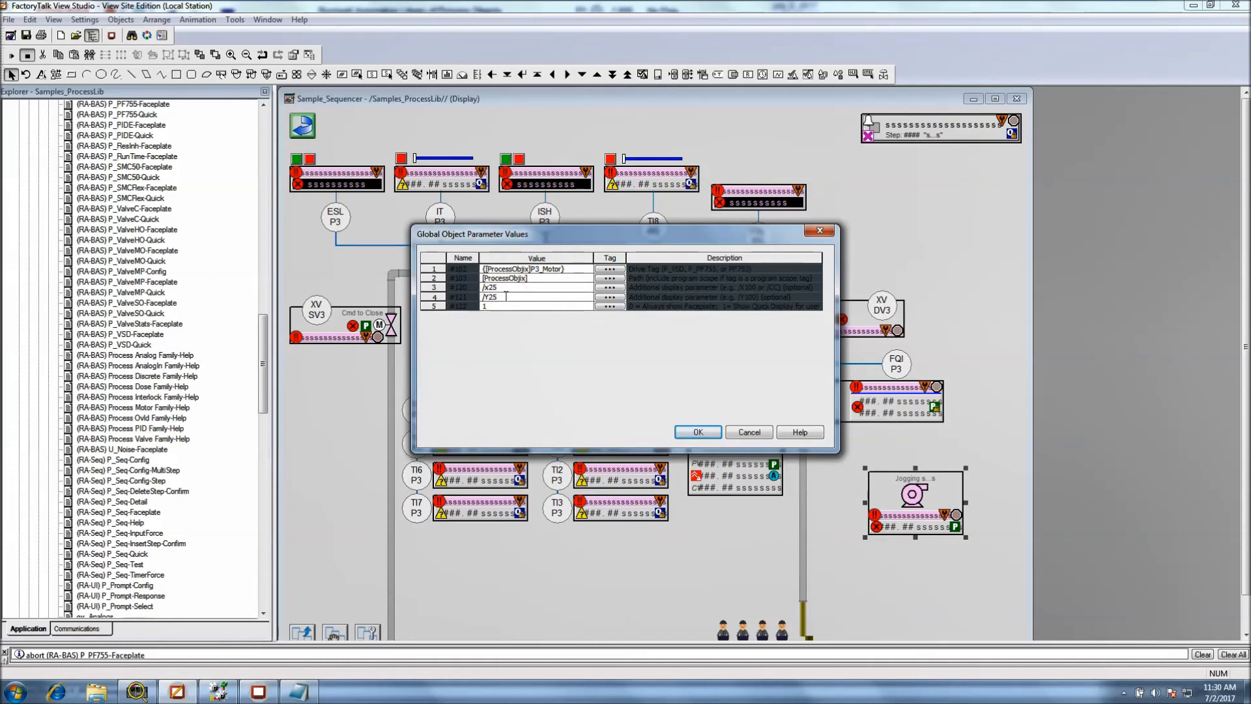
{"action": "left_click", "coordinate": [698, 432]}
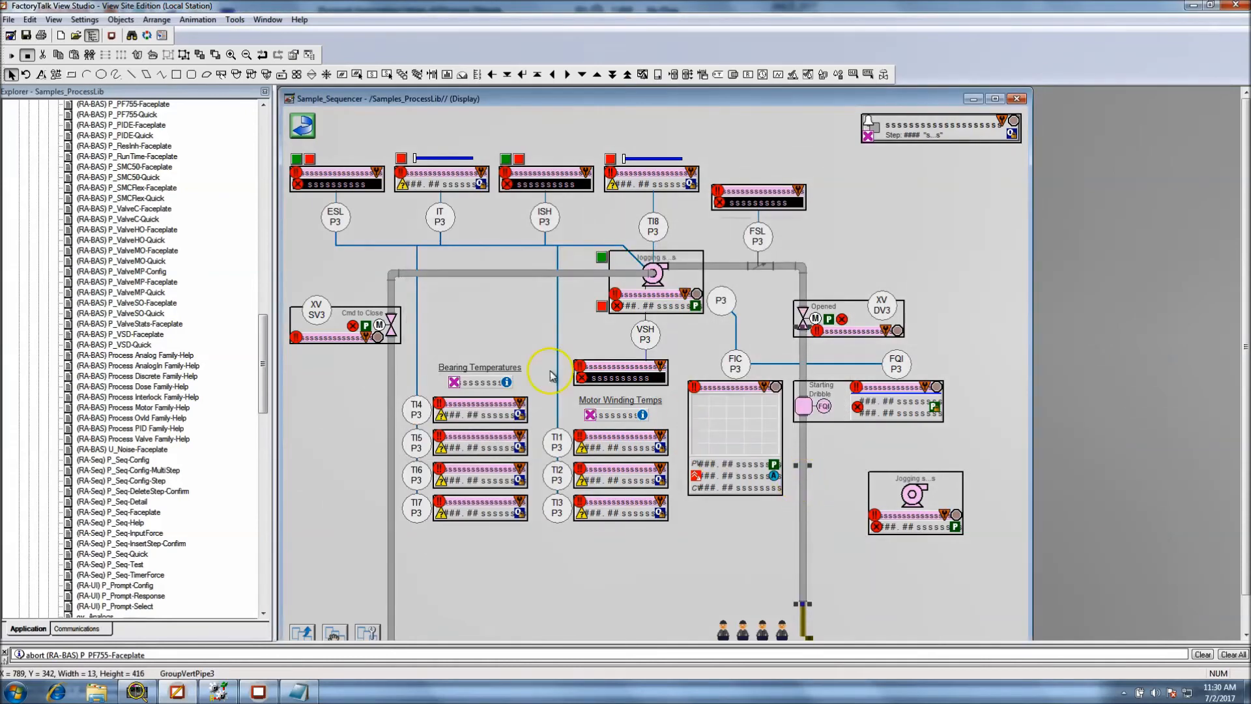
{"action": "key", "text": "ctrl+s"}
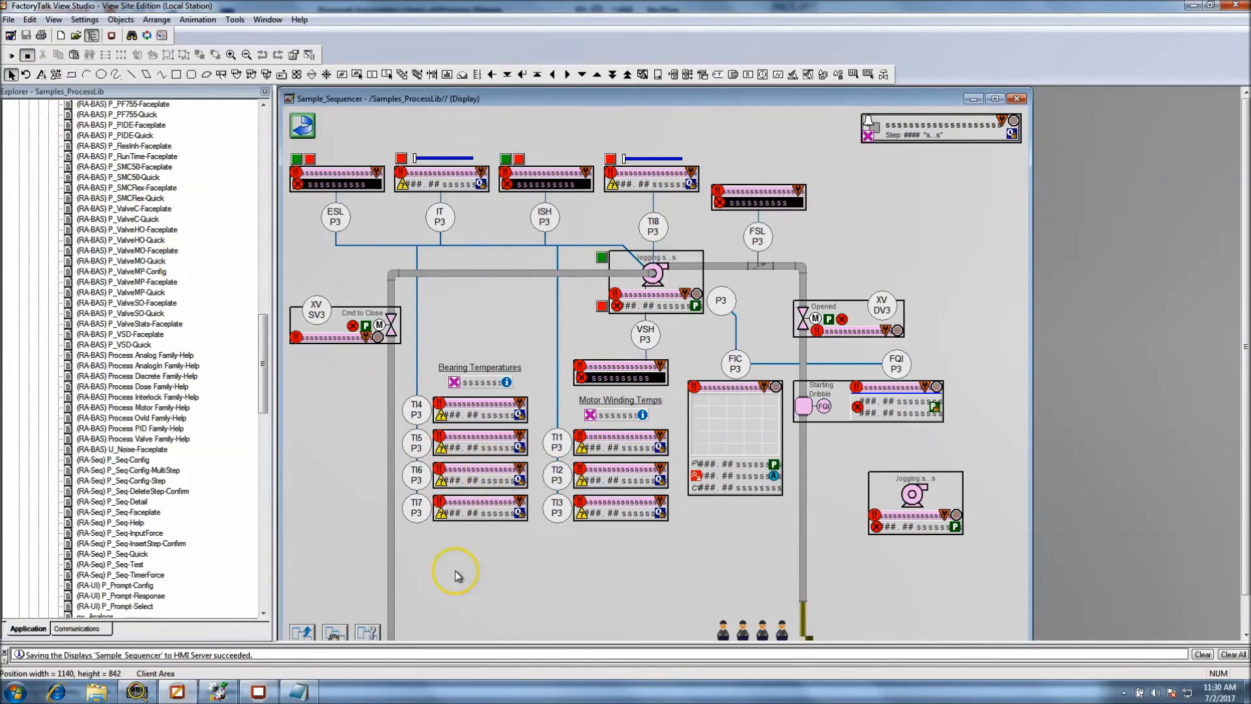
Switch to the FactoryTalk View SE Client, reload it, reopen the Sample Strategy with Sequencer display, and view the copied pump's faceplate
{"action": "left_click", "coordinate": [258, 692]}
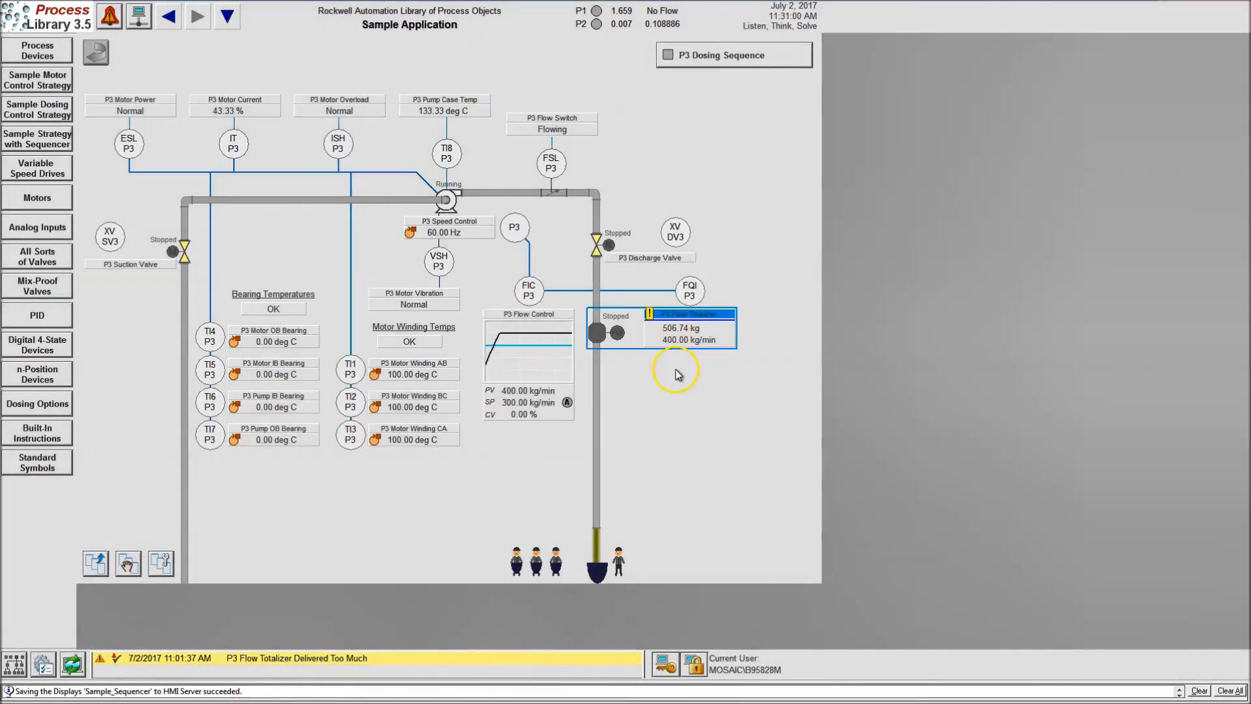
{"action": "left_click", "coordinate": [70, 662]}
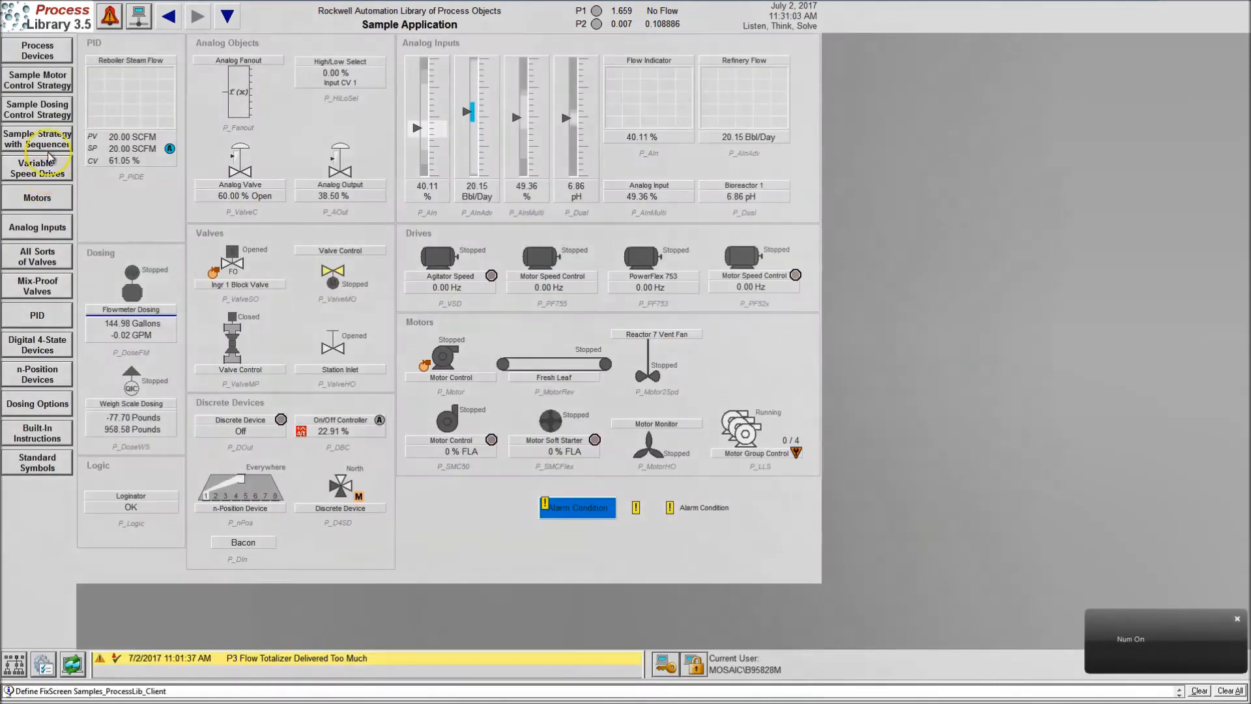
{"action": "left_click", "coordinate": [59, 145]}
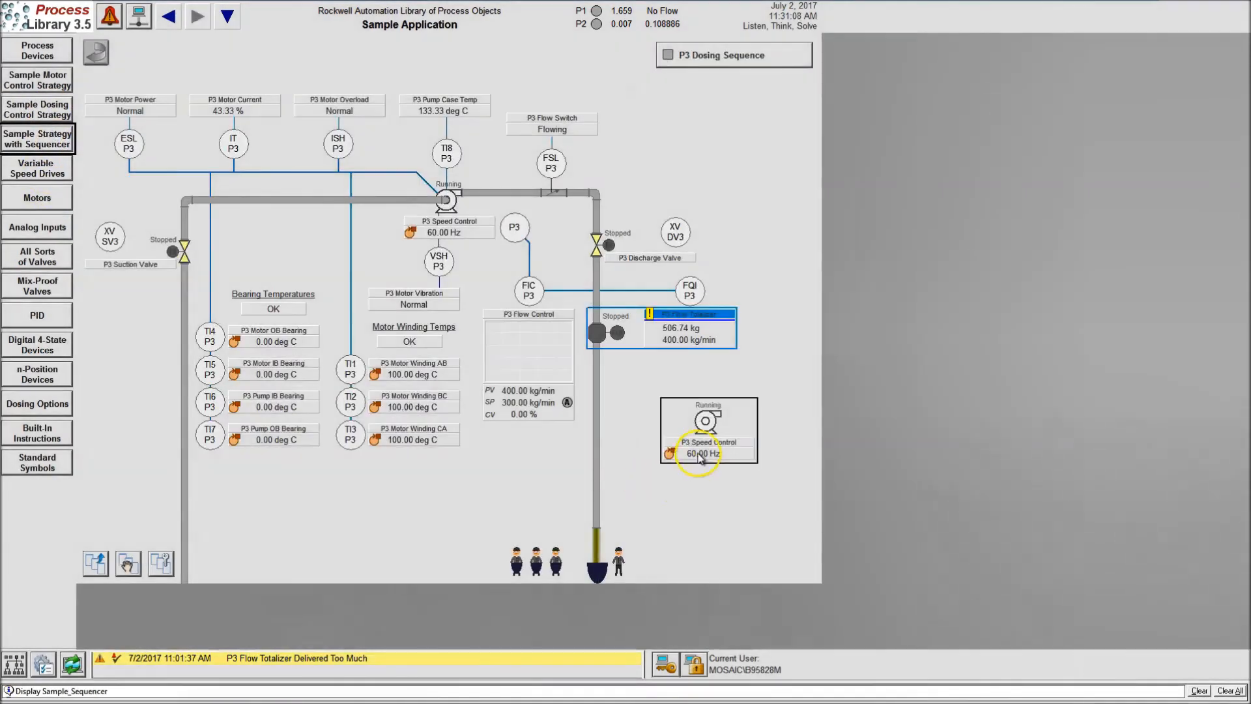
{"action": "left_click", "coordinate": [700, 456]}
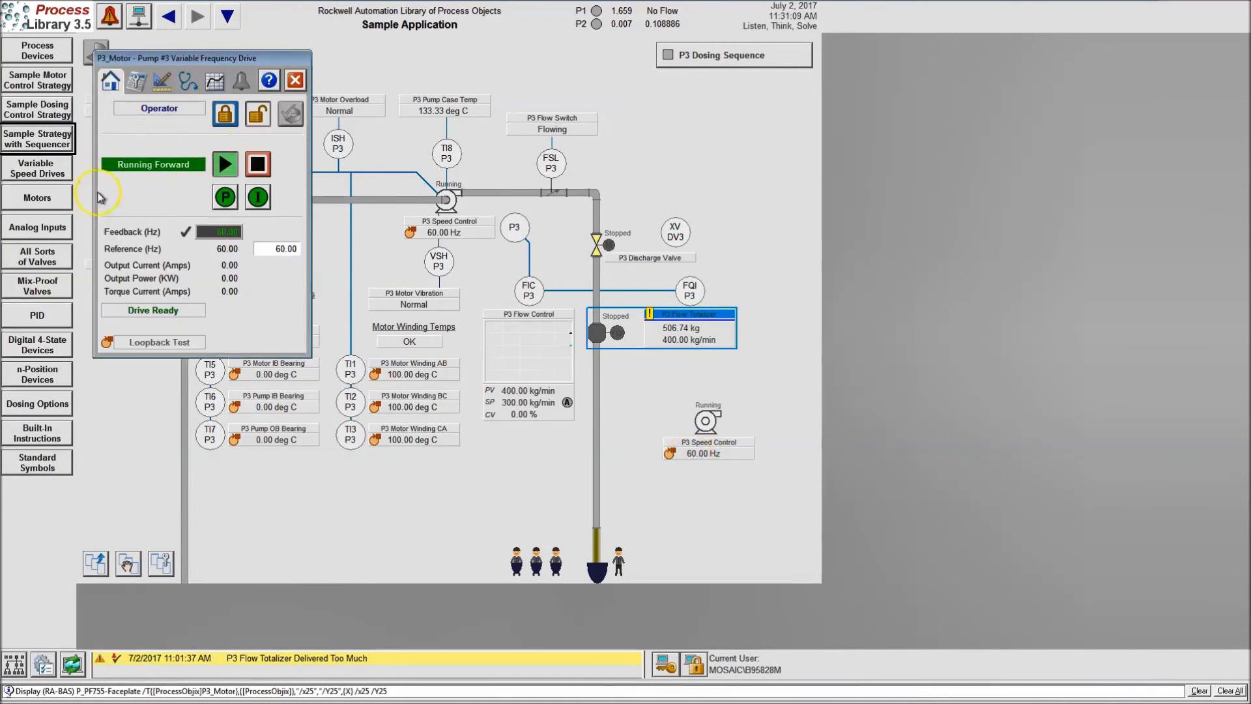
{"action": "left_click", "coordinate": [295, 79]}
Open the original pump's faceplate and the copied pump's faceplate in turn to compare where they appear, closing each
{"action": "left_click", "coordinate": [447, 199]}
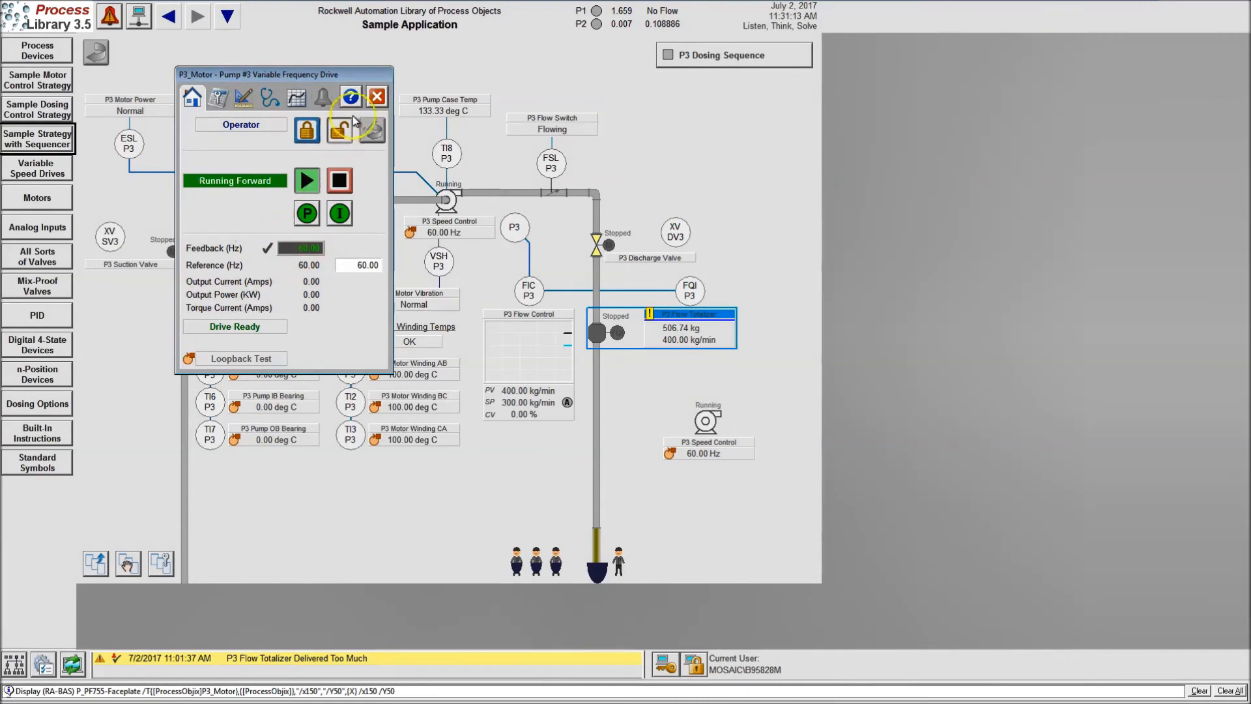
{"action": "left_click", "coordinate": [377, 96]}
{"action": "left_click", "coordinate": [706, 447]}
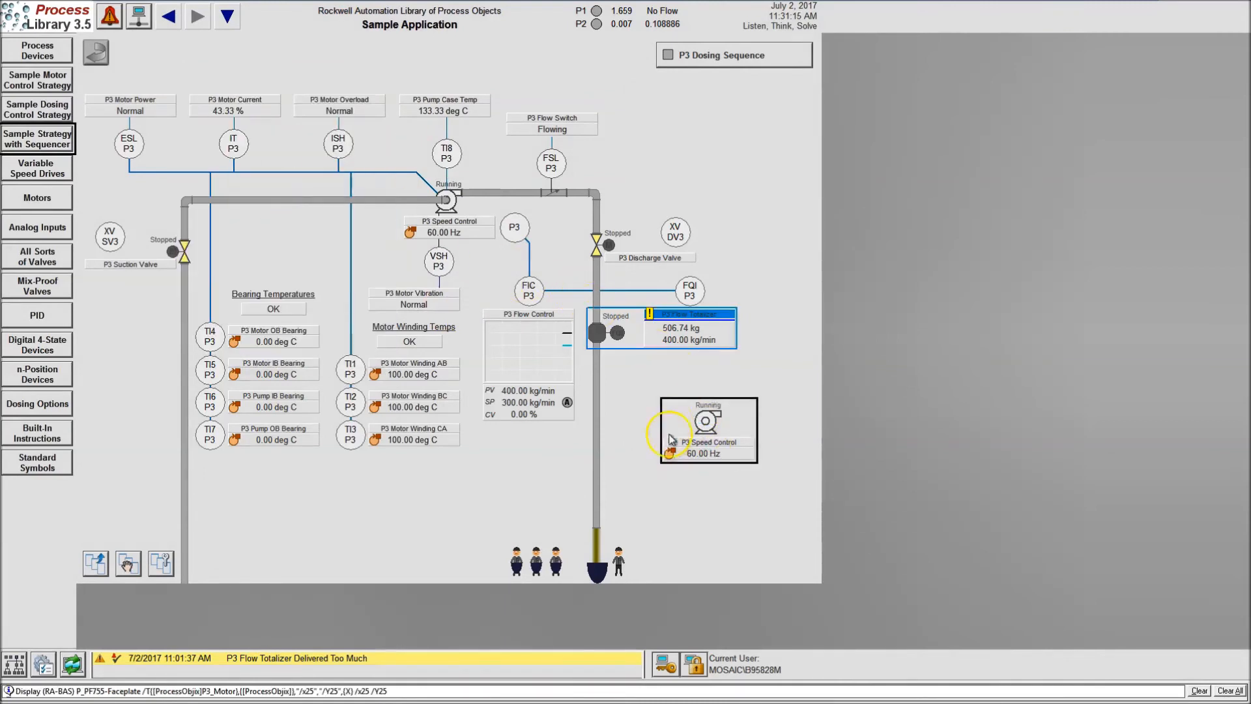
{"action": "left_click", "coordinate": [295, 80]}
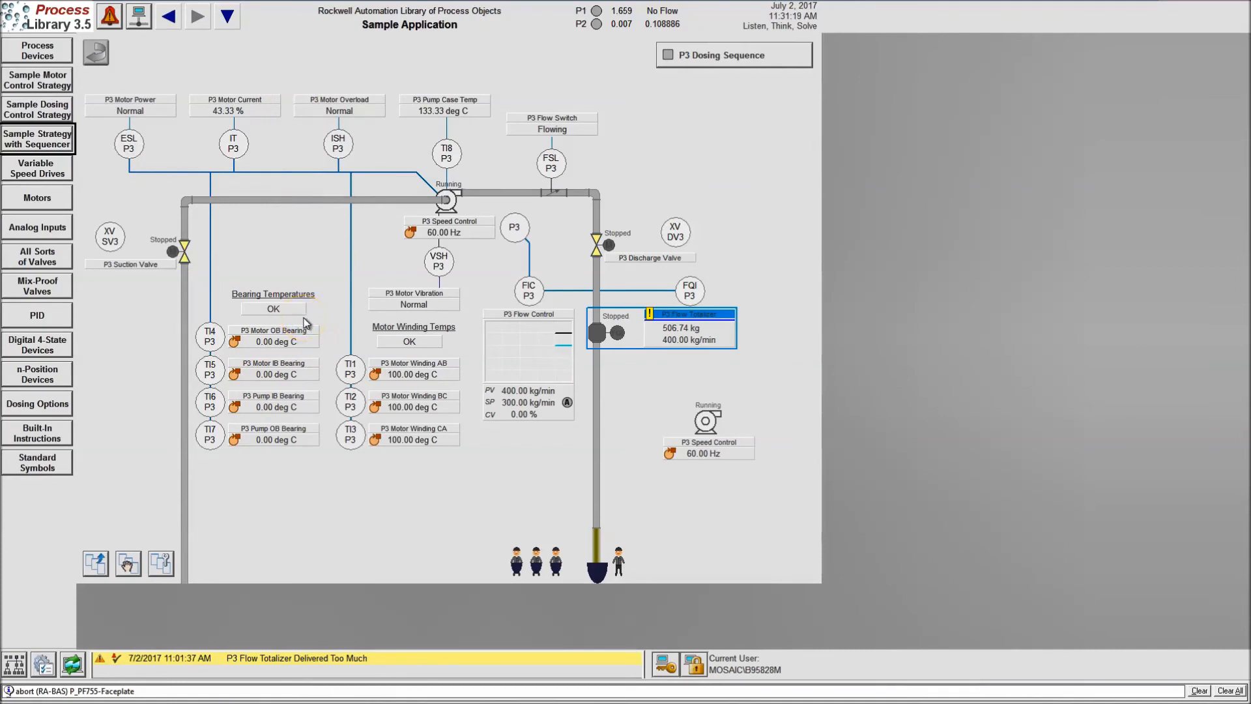
Return to FactoryTalk View Studio, point the copied pump object's drive tag parameter to [ProcessObjx]P2_Motor, and save the display
{"action": "key", "text": "super"}
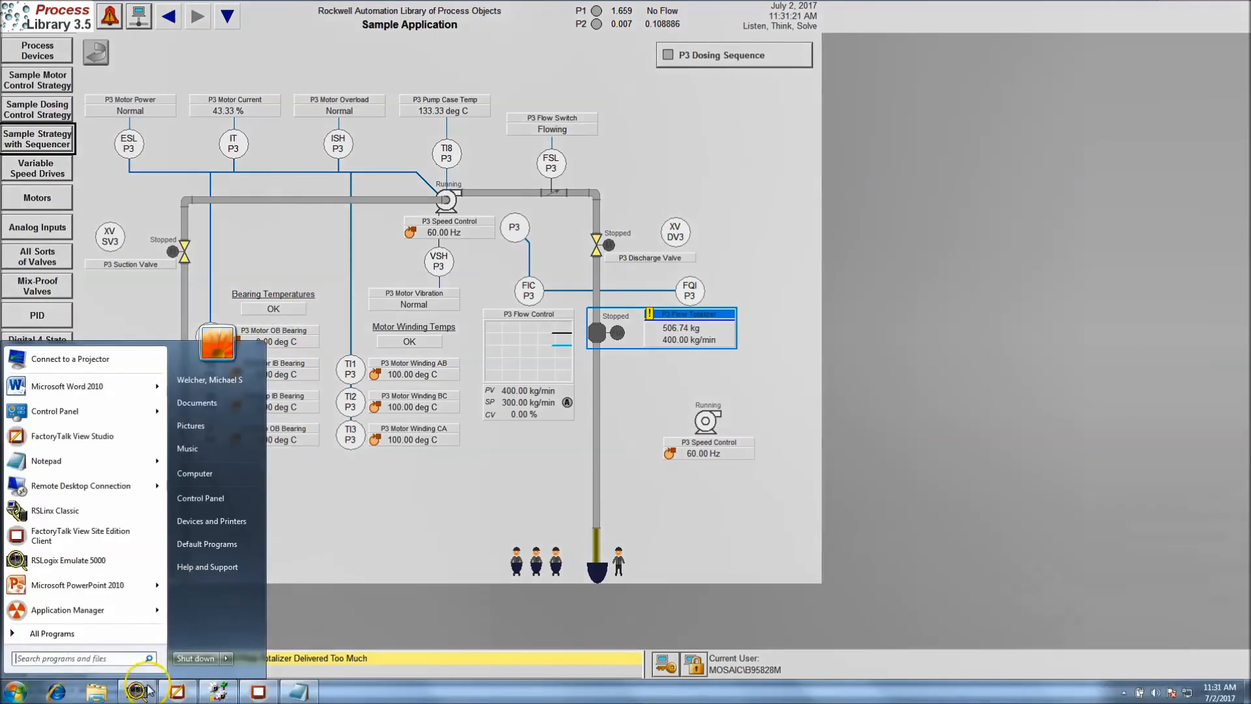
{"action": "left_click", "coordinate": [178, 692]}
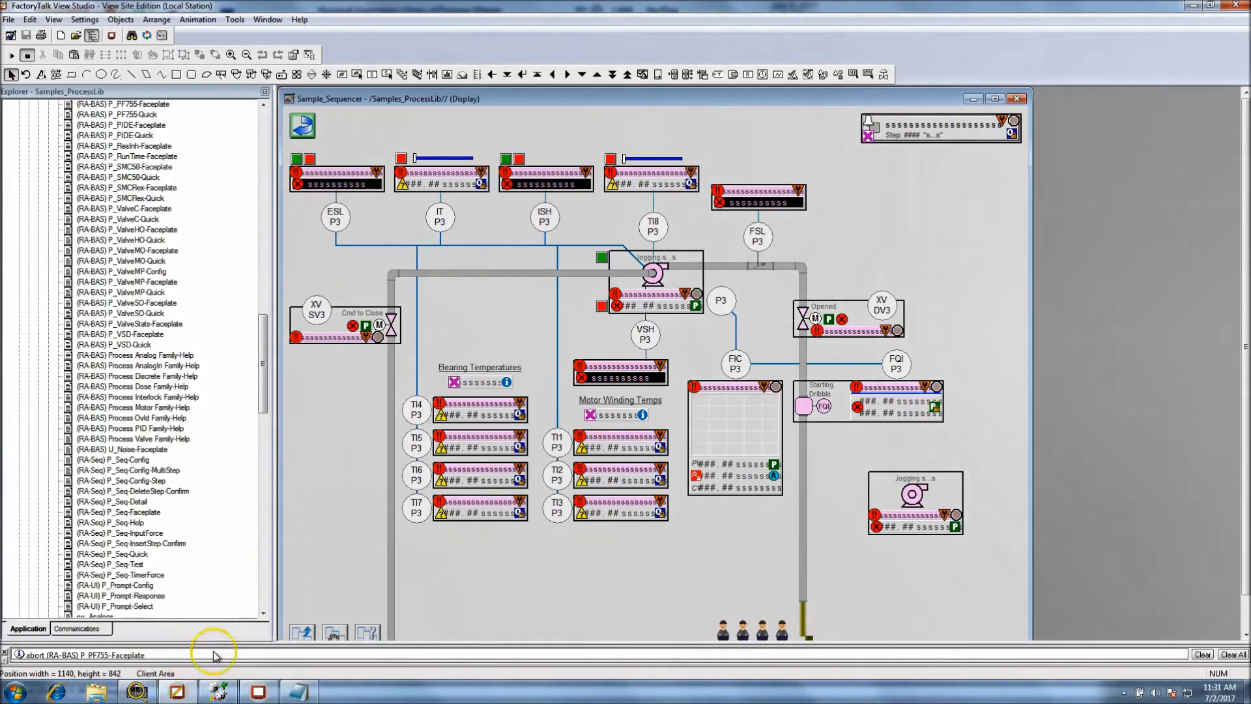
{"action": "right_click", "coordinate": [905, 521]}
{"action": "left_click", "coordinate": [947, 458]}
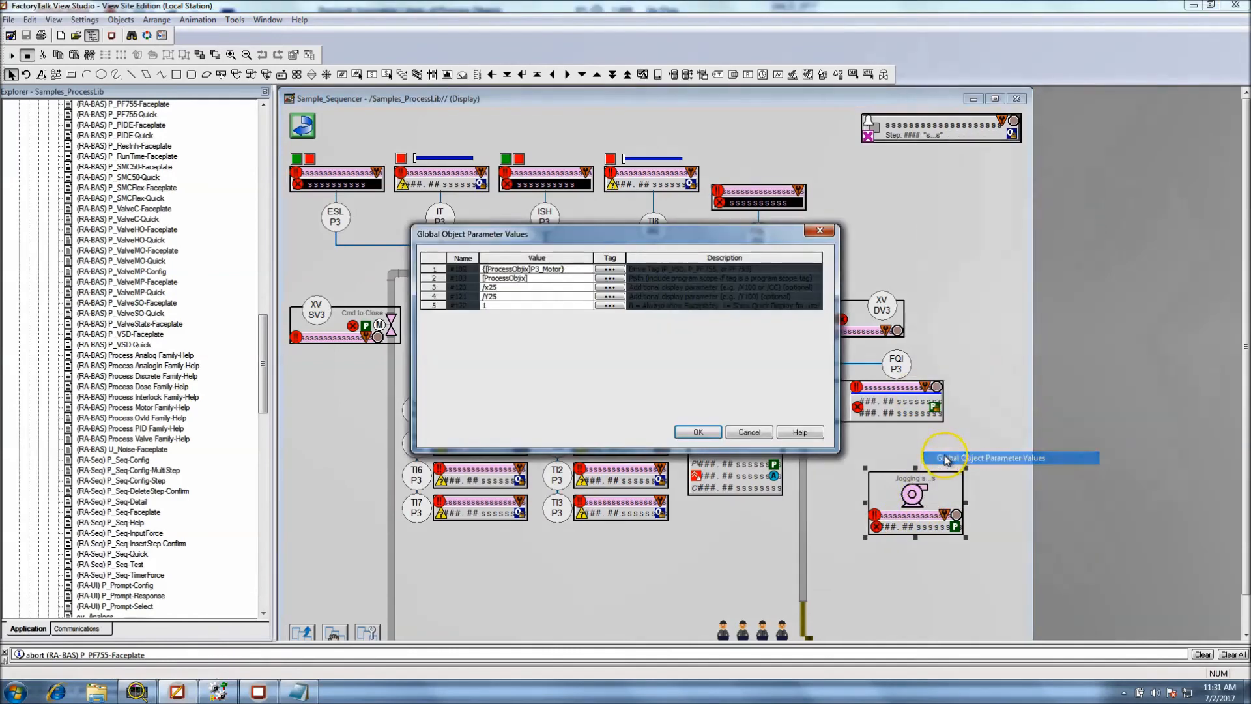
{"action": "left_click", "coordinate": [561, 270]}
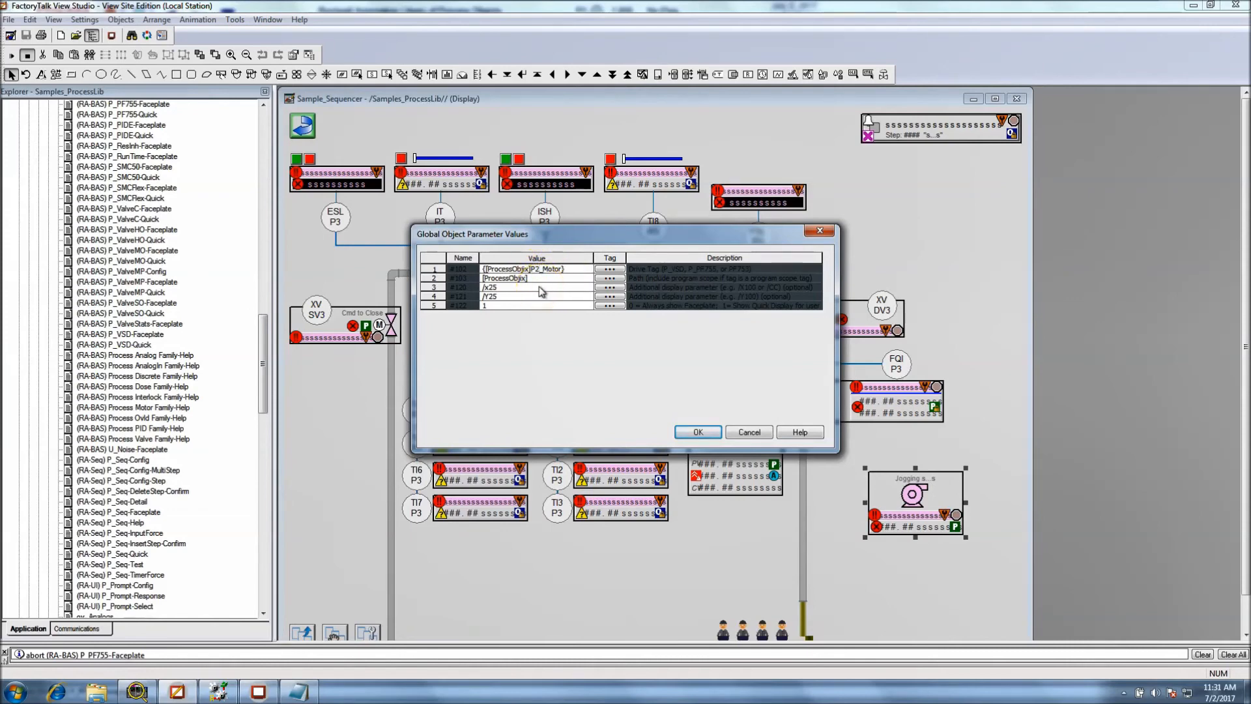
{"action": "left_click", "coordinate": [697, 432]}
{"action": "left_click", "coordinate": [859, 464]}
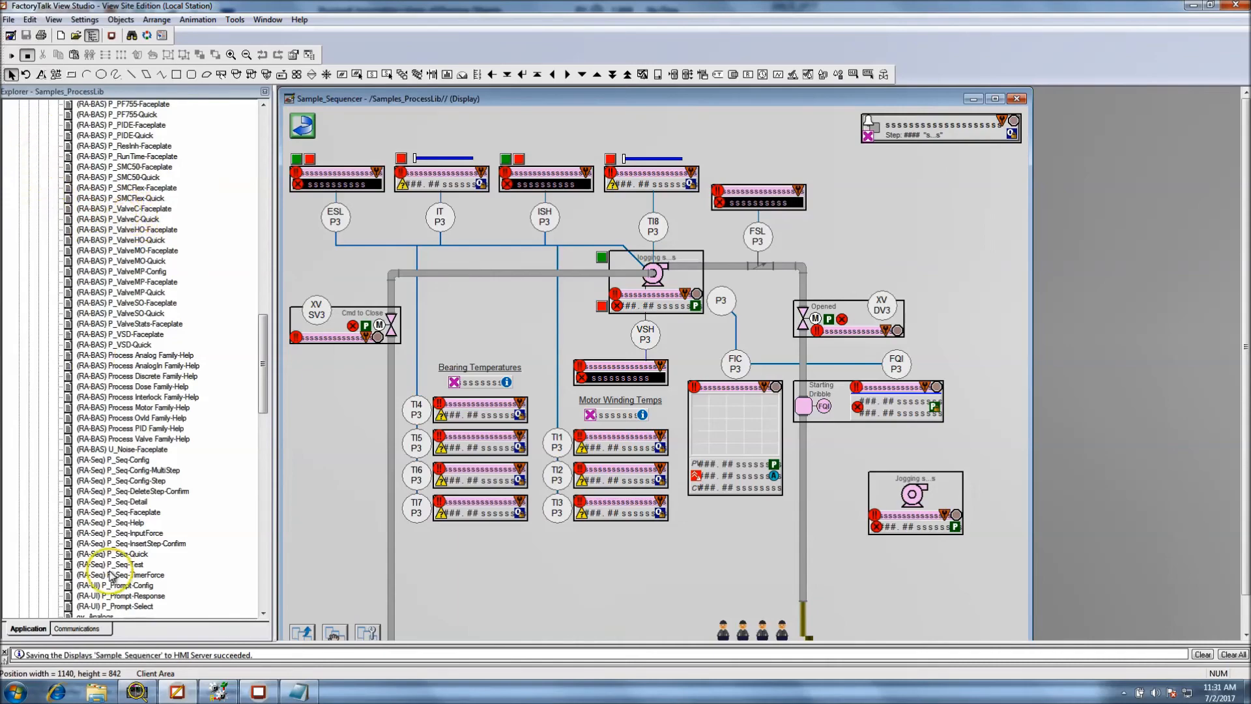
Switch to the FactoryTalk View SE Client, reload the sequencer display, and view the faceplate called by the object tagged P2_Motor
{"action": "left_click", "coordinate": [259, 692]}
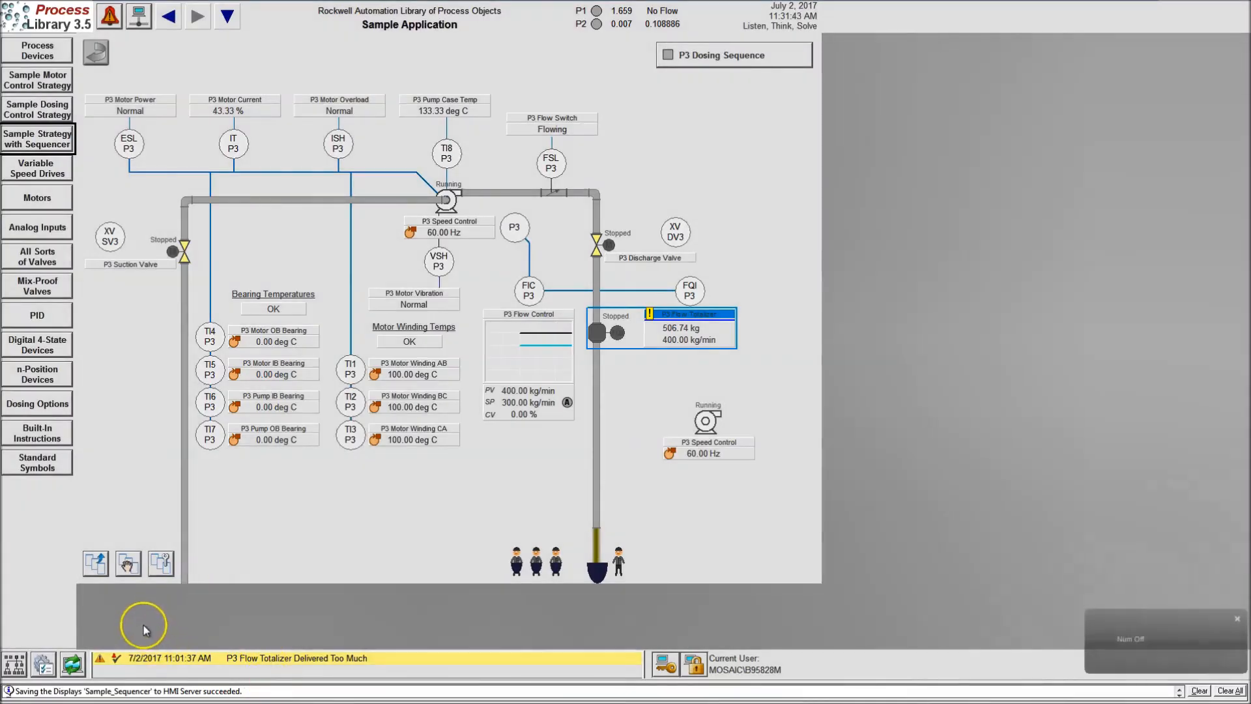
{"action": "left_click", "coordinate": [75, 663]}
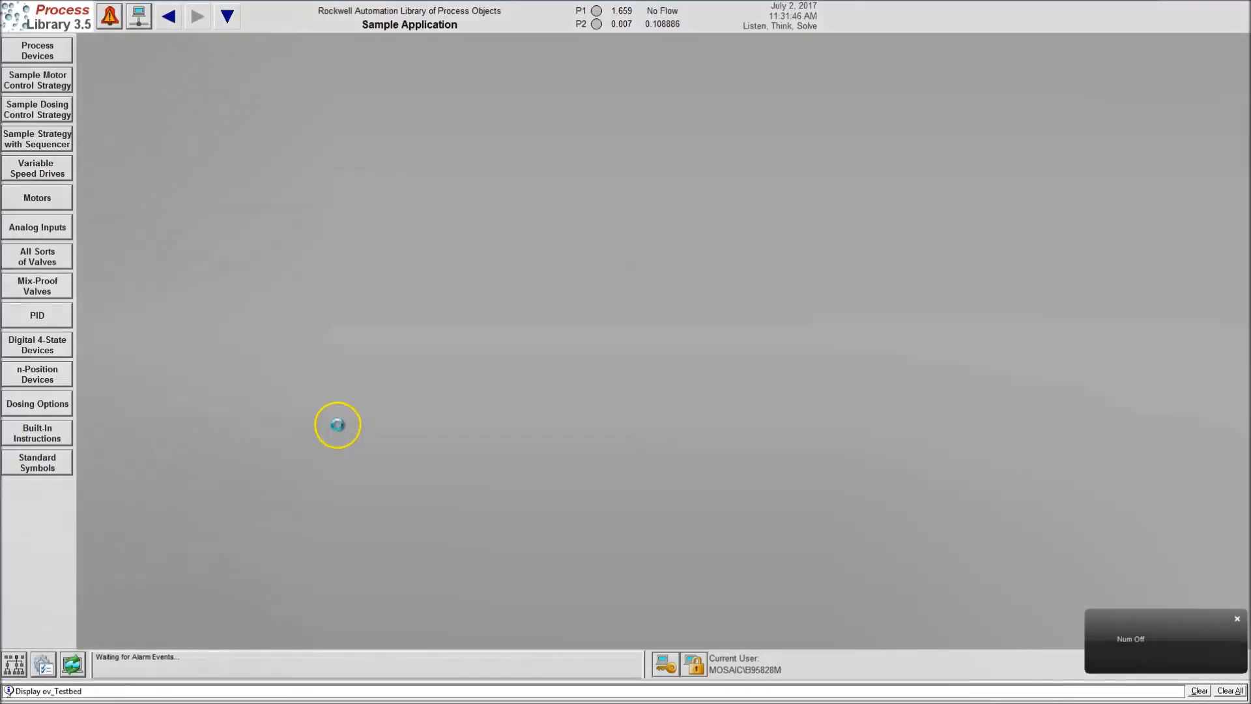
{"action": "left_click", "coordinate": [48, 139]}
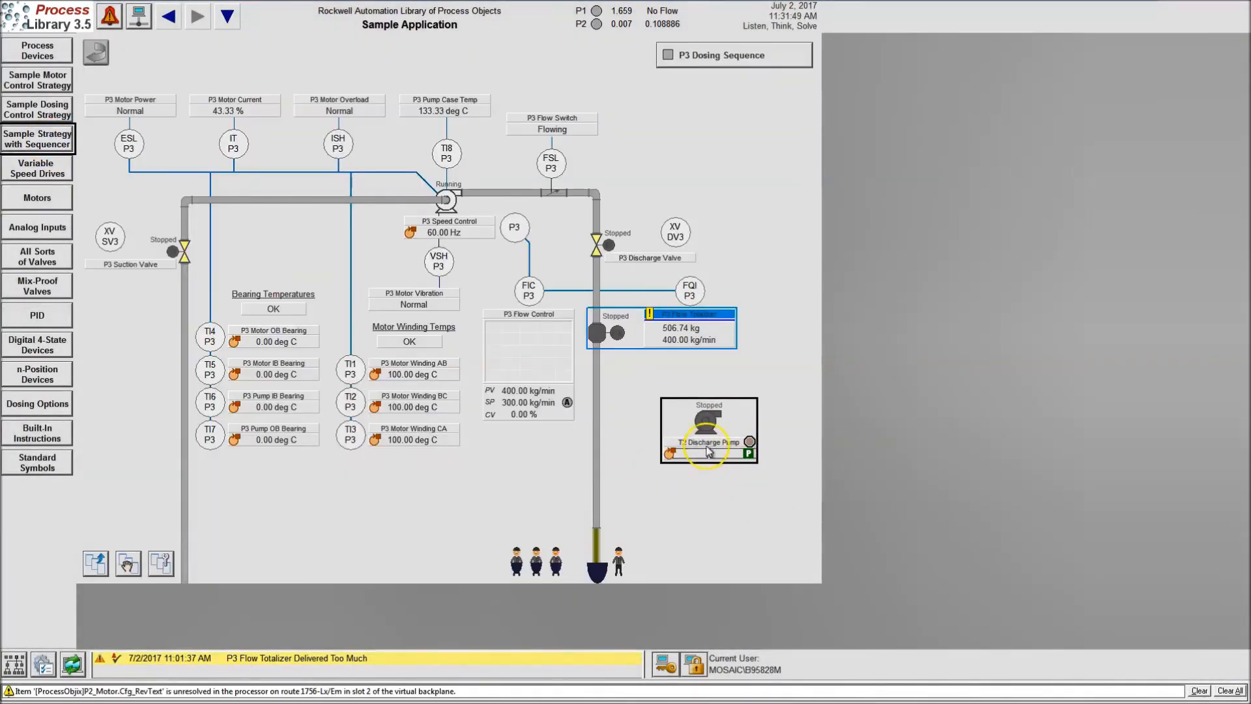
{"action": "left_click", "coordinate": [702, 424]}
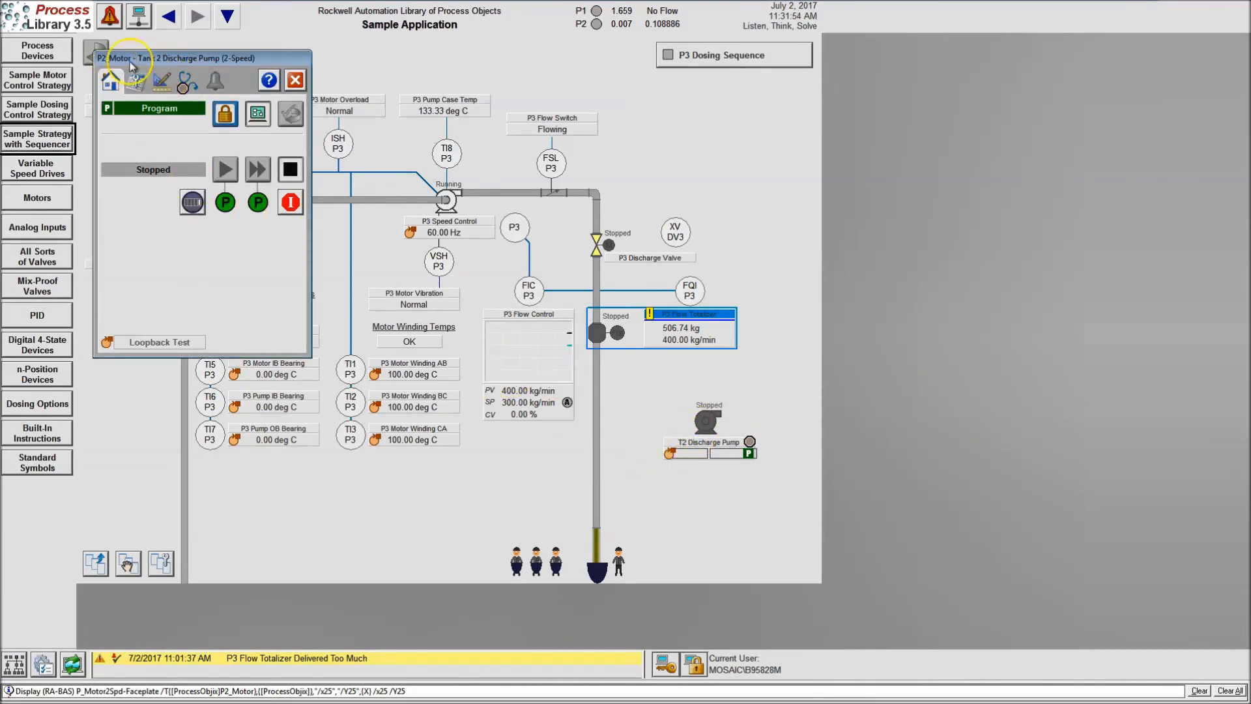
{"action": "left_click", "coordinate": [296, 80]}
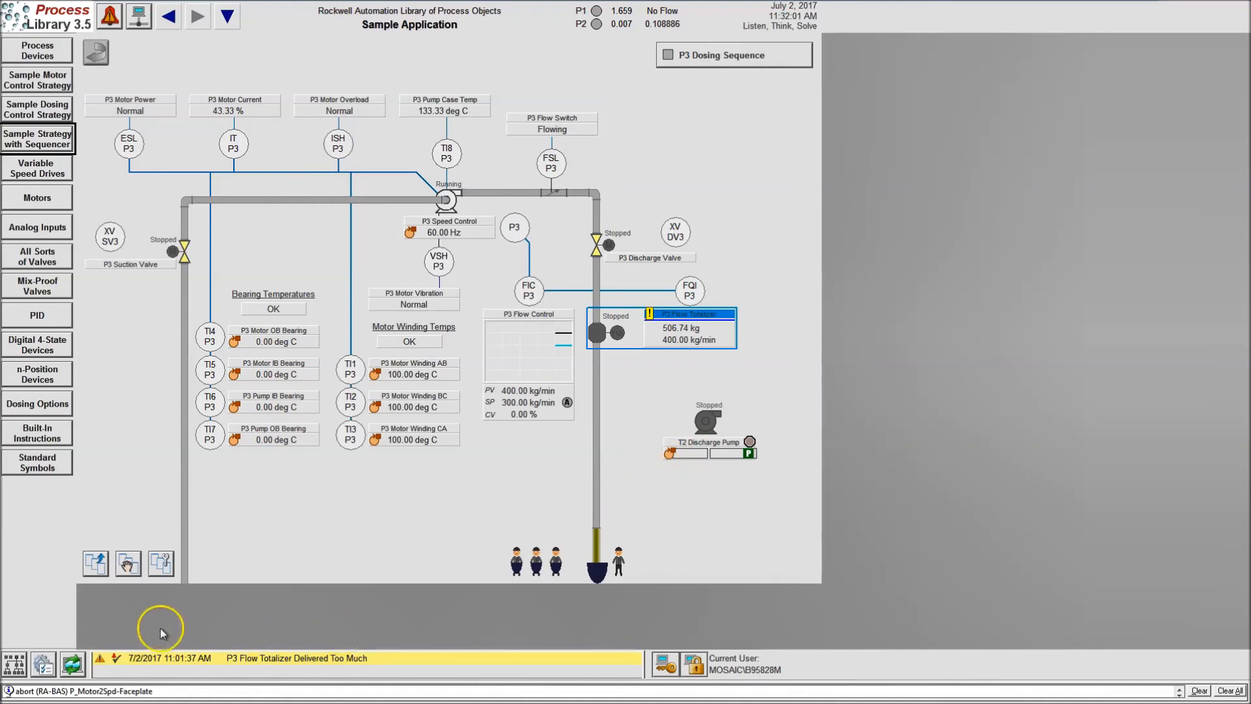
Switch back to FactoryTalk View Studio and set the copied pump object's drive tag parameter to [ProcessObjx]P3_Motor
{"action": "key", "text": "super"}
{"action": "left_click", "coordinate": [178, 692]}
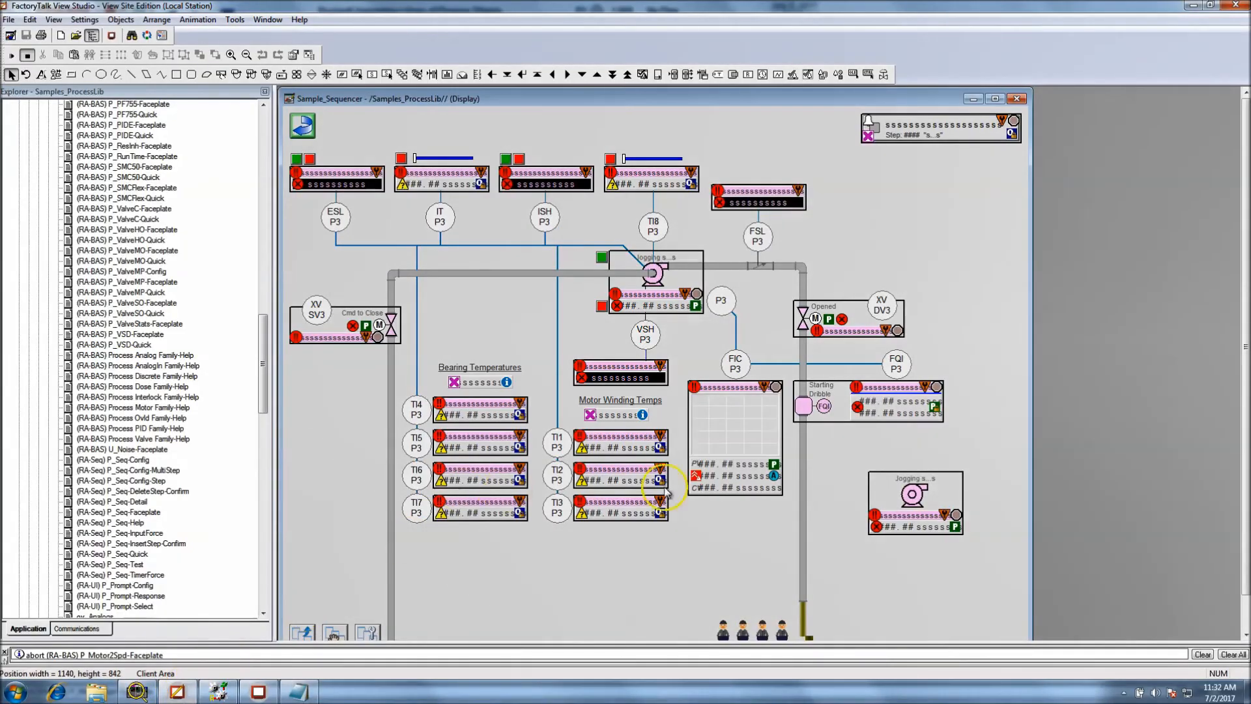
{"action": "right_click", "coordinate": [910, 519]}
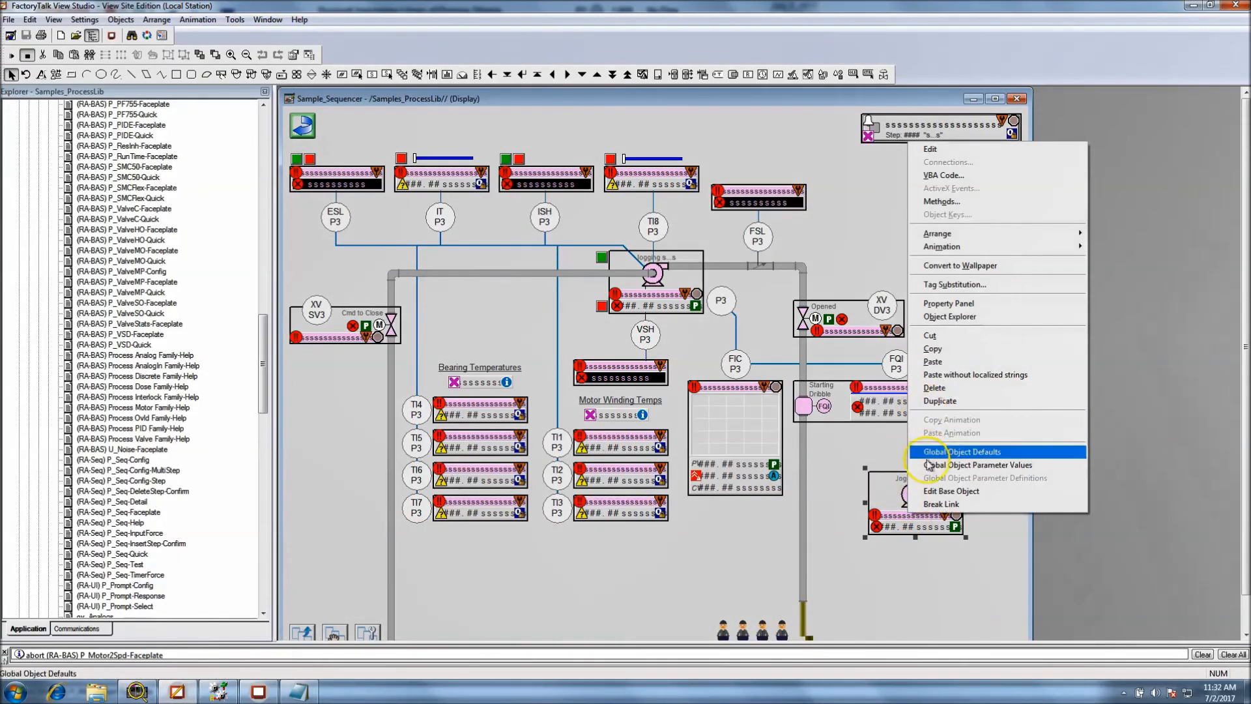
{"action": "left_click", "coordinate": [930, 467]}
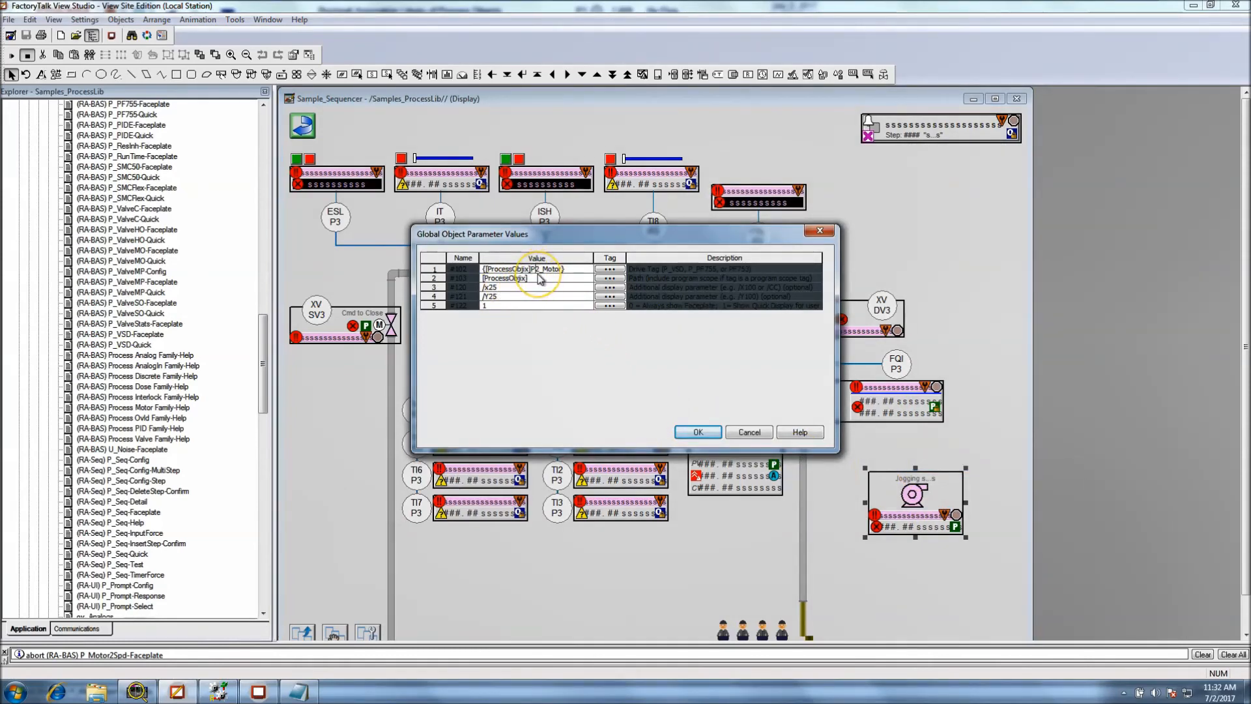
{"action": "left_click", "coordinate": [699, 431]}
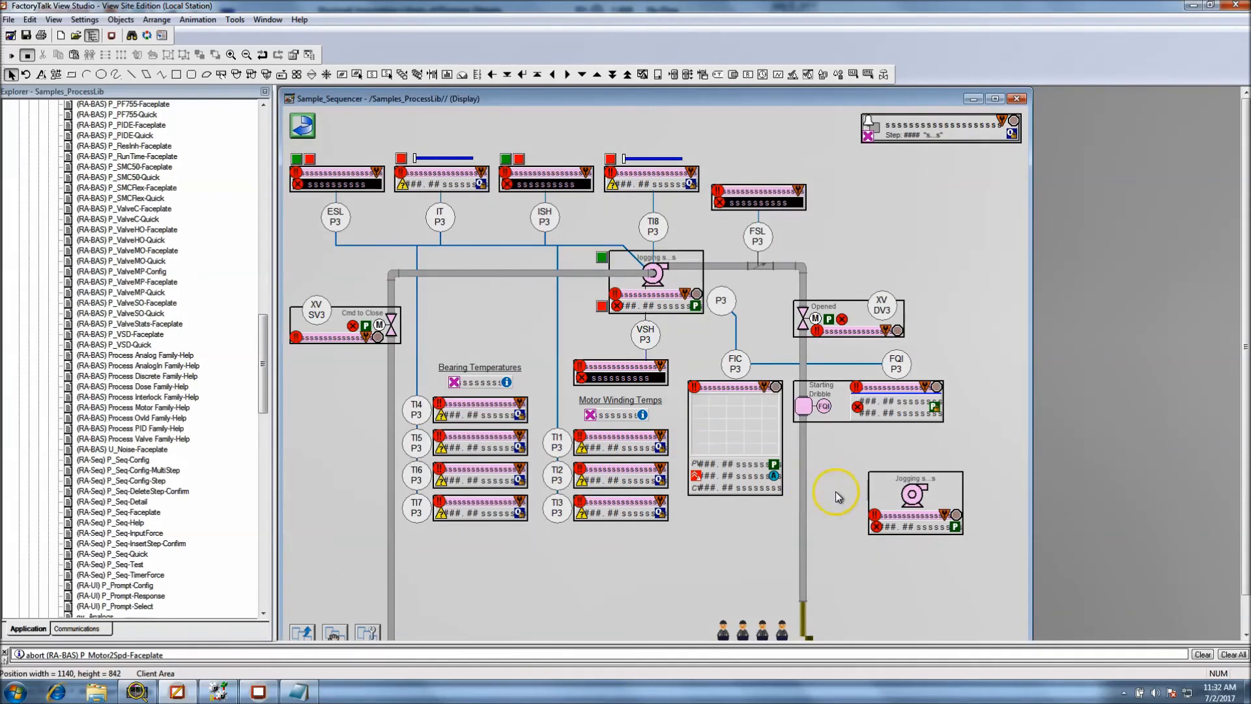
Copy the copied pump object, paste it into the sequencer display, and place the new copy directly below it
{"action": "right_click", "coordinate": [898, 510]}
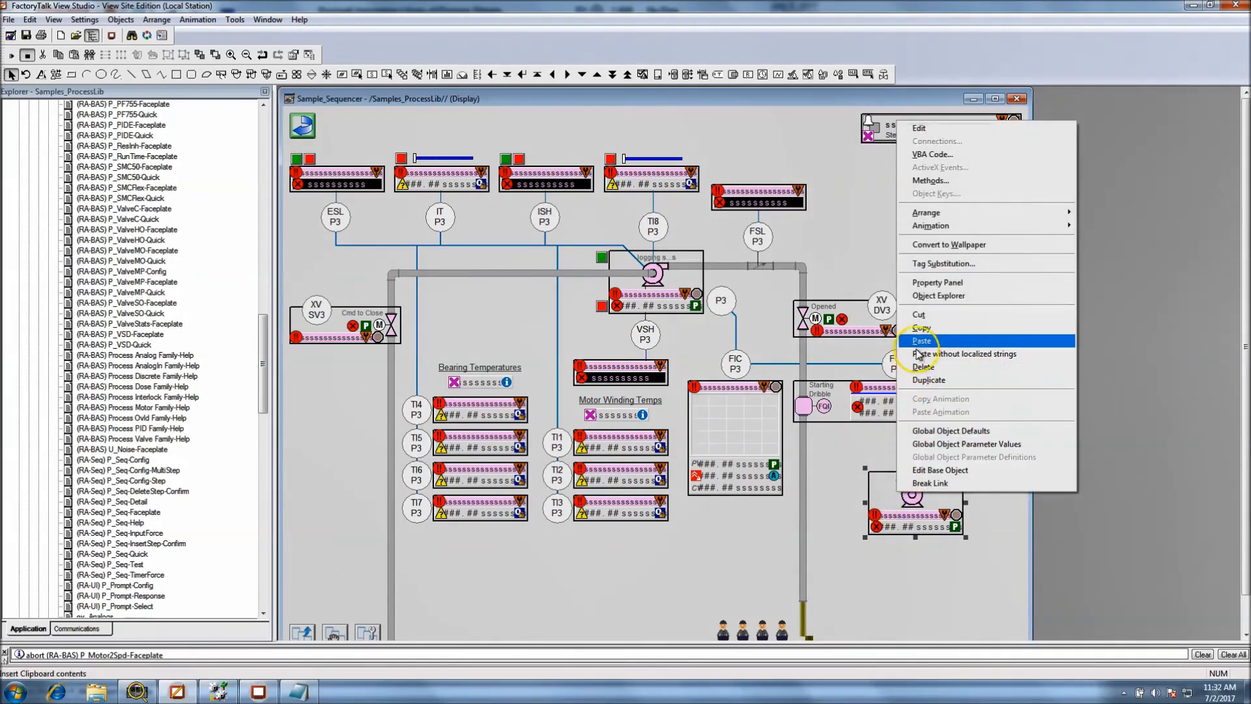
{"action": "left_click", "coordinate": [922, 327]}
{"action": "right_click", "coordinate": [853, 503]}
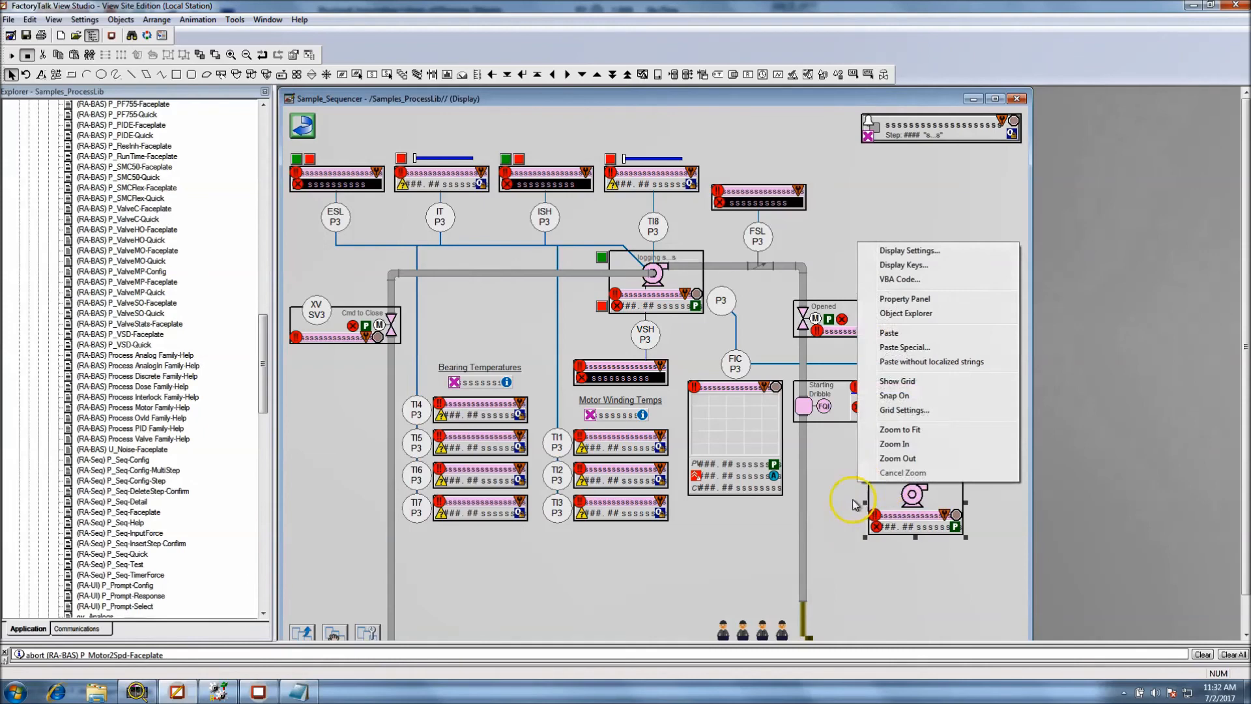
{"action": "left_click", "coordinate": [890, 333]}
{"action": "left_click_drag", "start_coordinate": [892, 512], "coordinate": [893, 594]}
{"action": "right_click", "coordinate": [913, 598]}
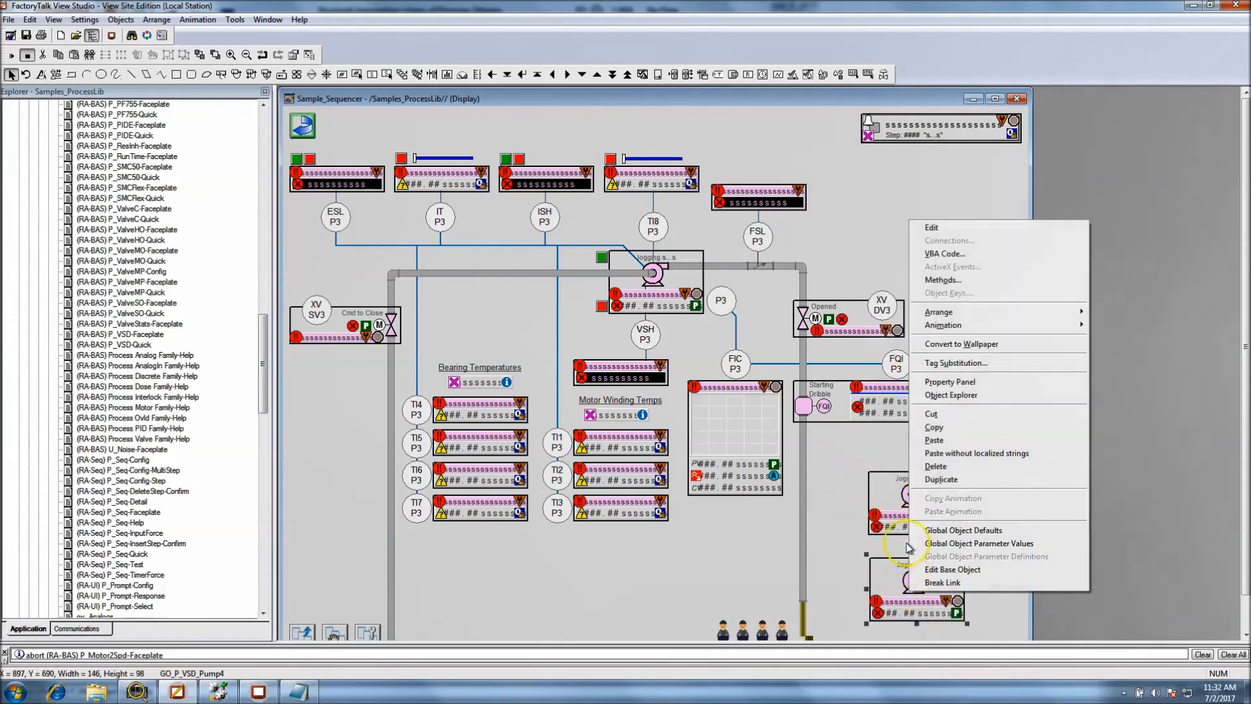
{"action": "left_click", "coordinate": [847, 521]}
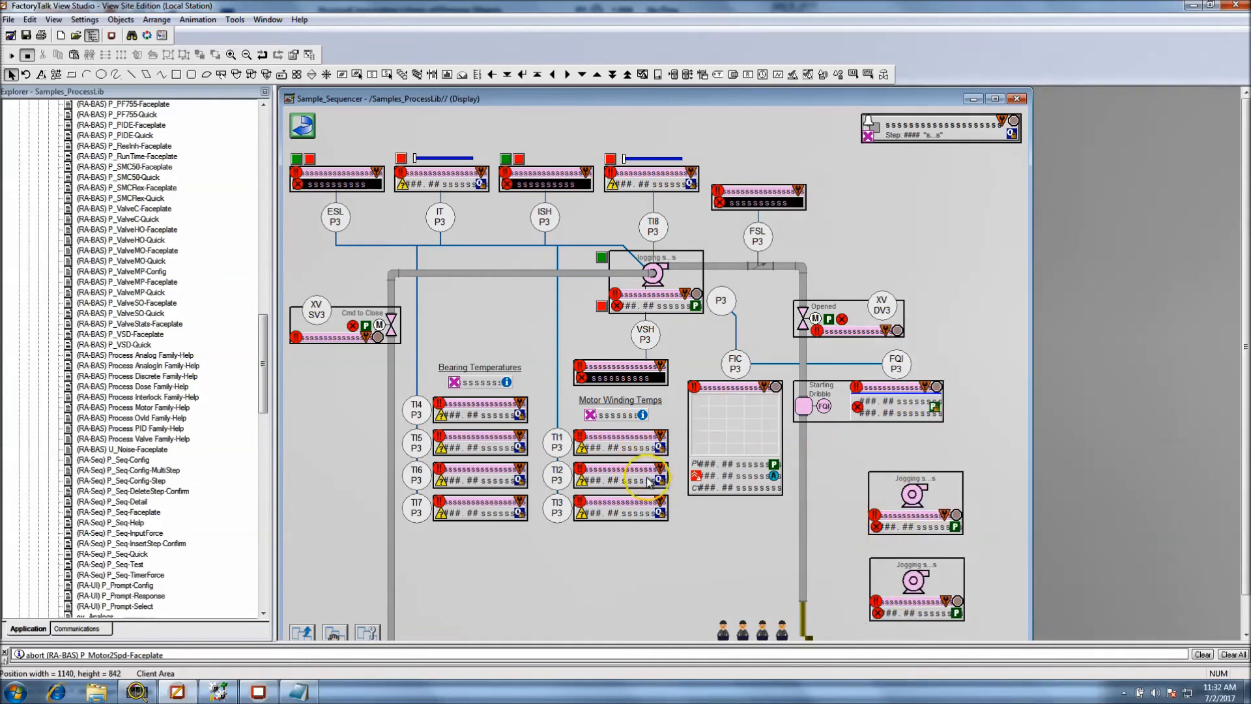
Open the copied pump's base object in the P_VSD Graphics Library to view it, and close the library without saving
{"action": "left_click_drag", "start_coordinate": [260, 378], "coordinate": [176, 531]}
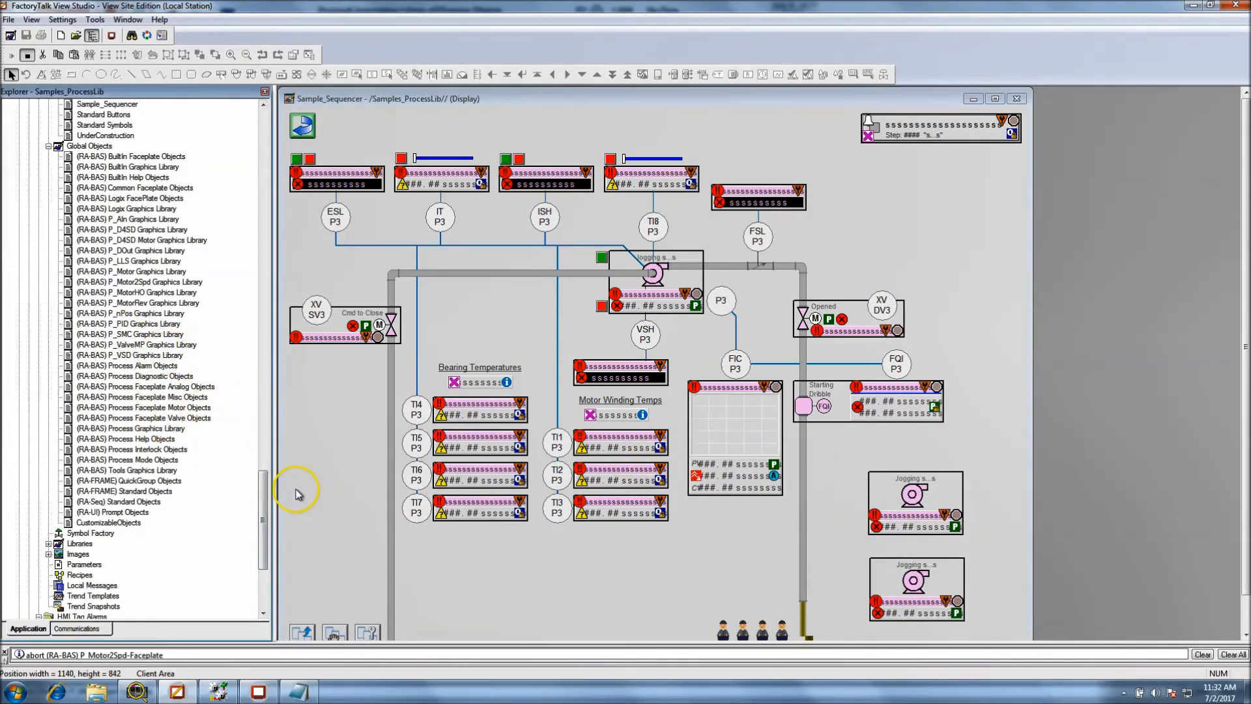
{"action": "left_click", "coordinate": [888, 512]}
{"action": "right_click", "coordinate": [891, 505]}
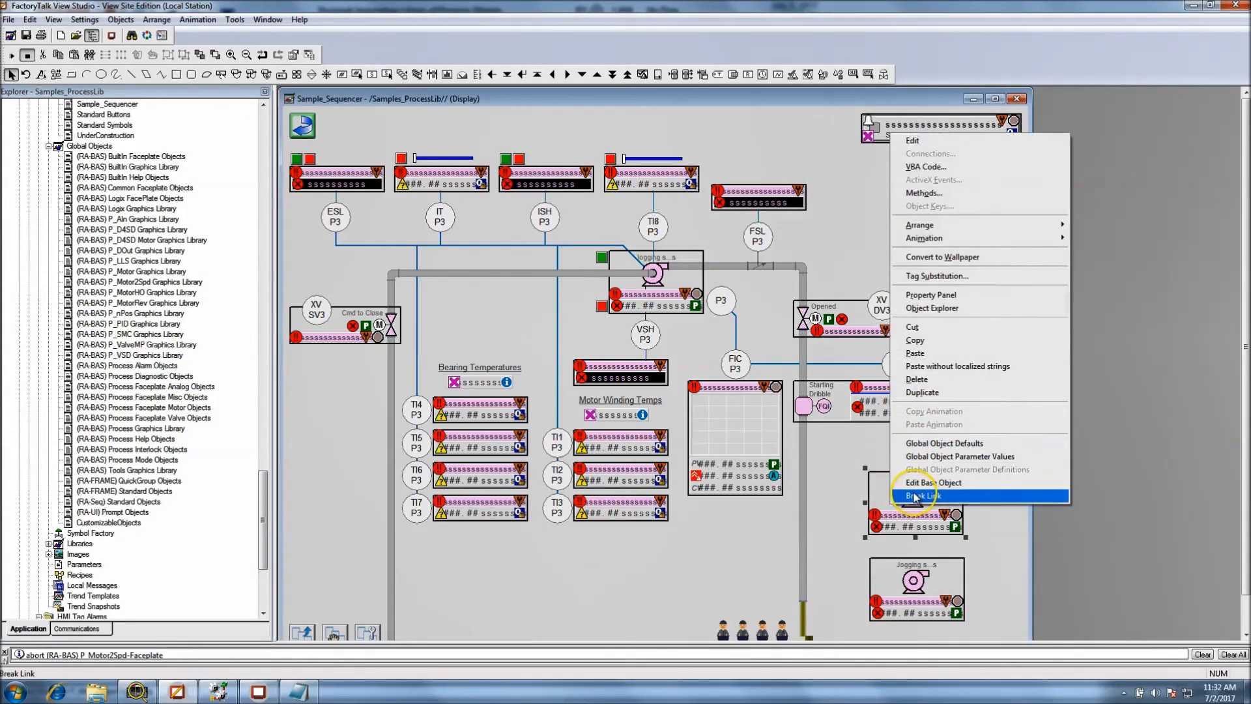
{"action": "left_click", "coordinate": [912, 483]}
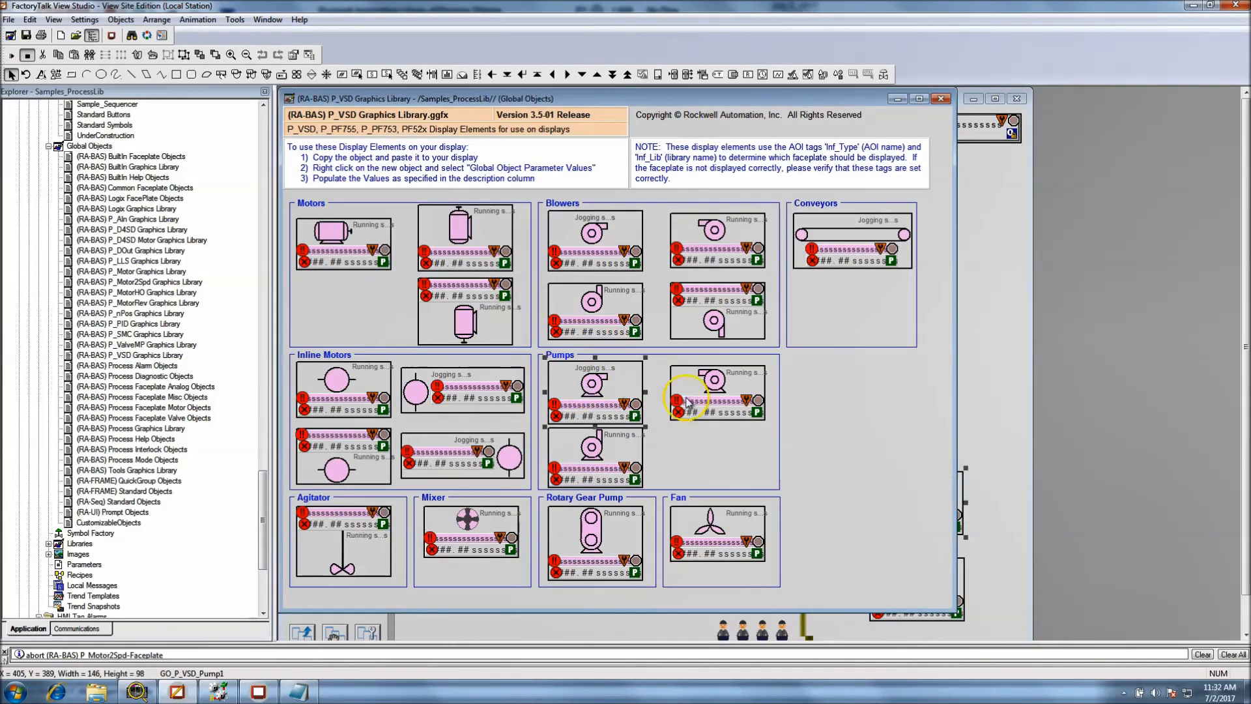
{"action": "left_click", "coordinate": [941, 99]}
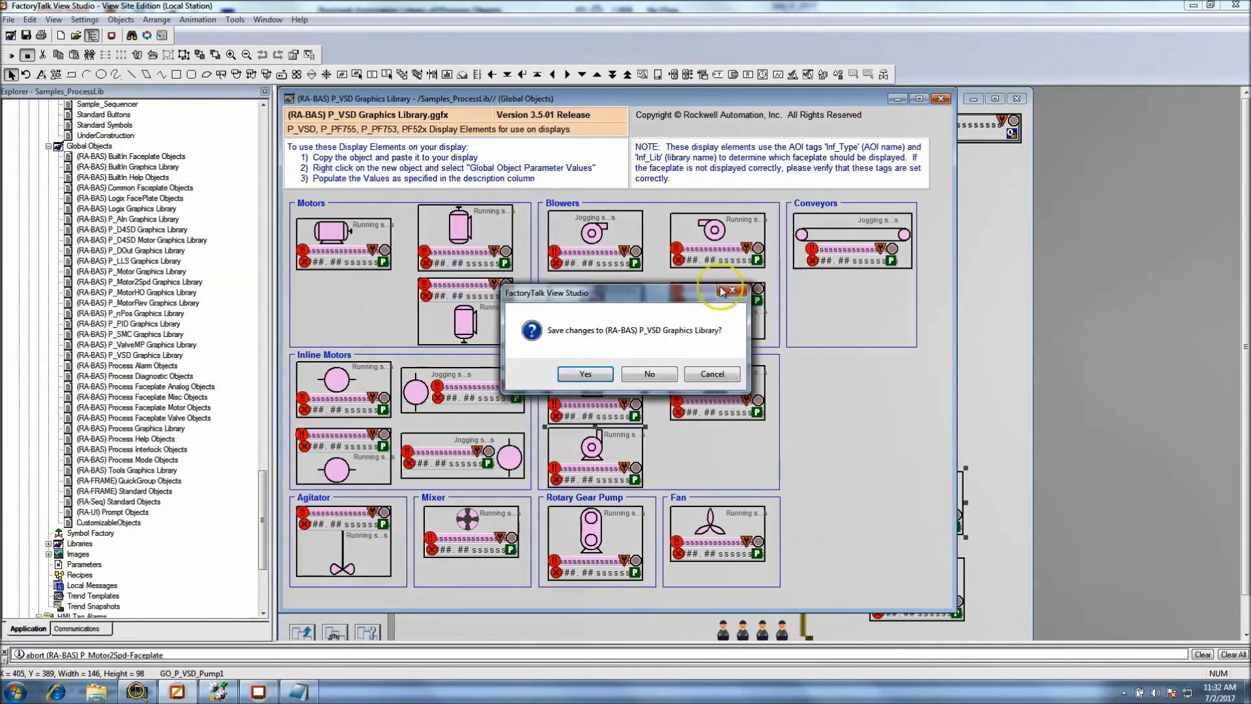
{"action": "left_click", "coordinate": [655, 372]}
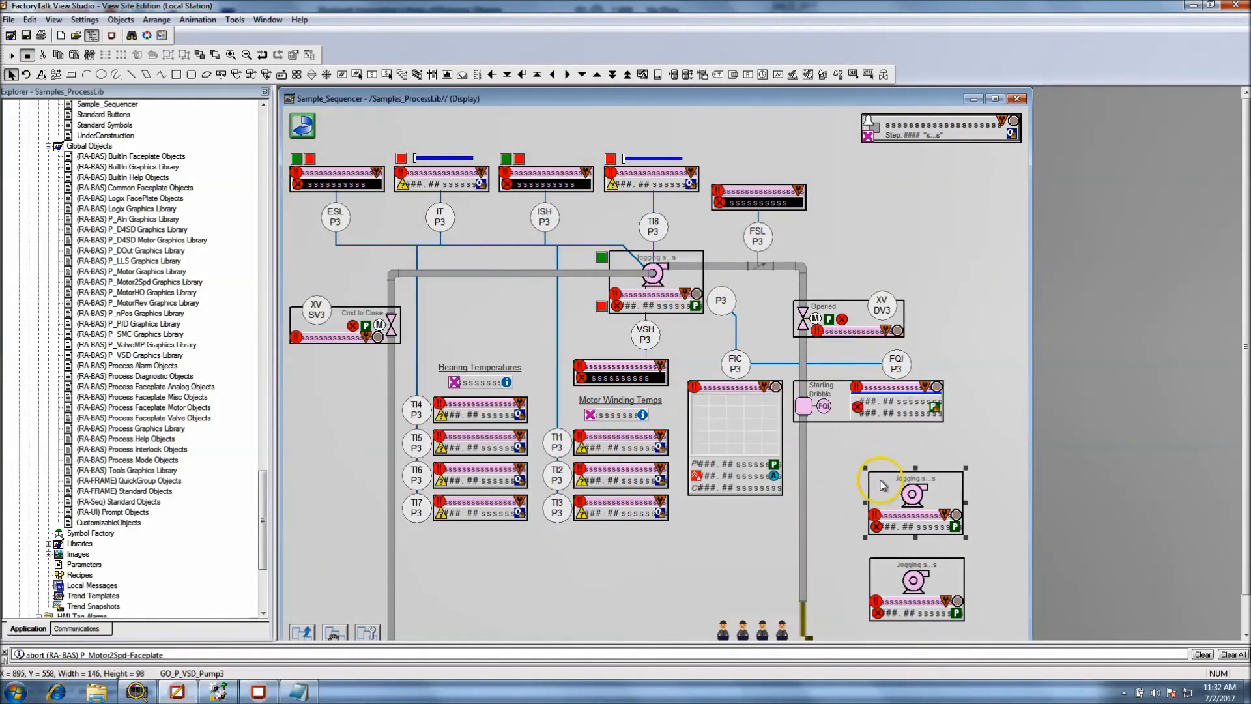
Delete both copied pump objects from the Sample_Sequencer display and save it
{"action": "key", "text": "Delete"}
{"action": "left_click", "coordinate": [885, 586]}
{"action": "key", "text": "Delete"}
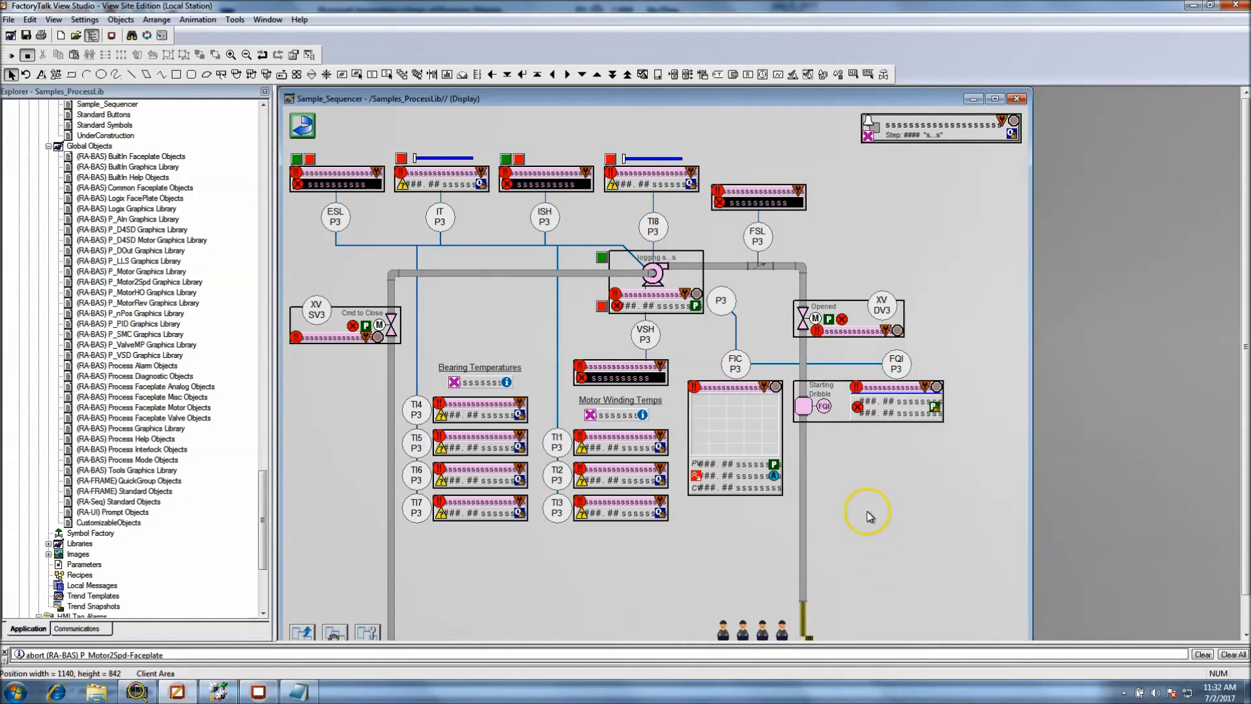
{"action": "left_click", "coordinate": [29, 38]}
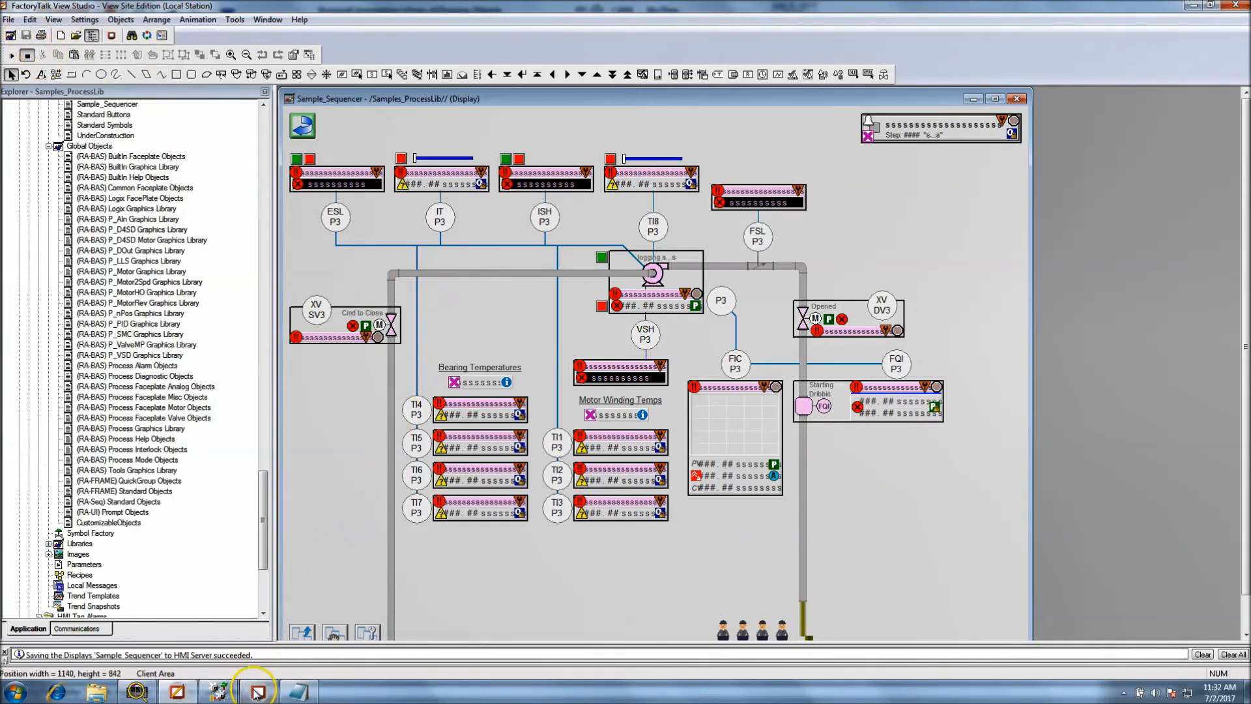
Switch to the FactoryTalk View SE Client, repaint the screen, and reload the Sample Strategy with Sequencer display
{"action": "left_click", "coordinate": [271, 675]}
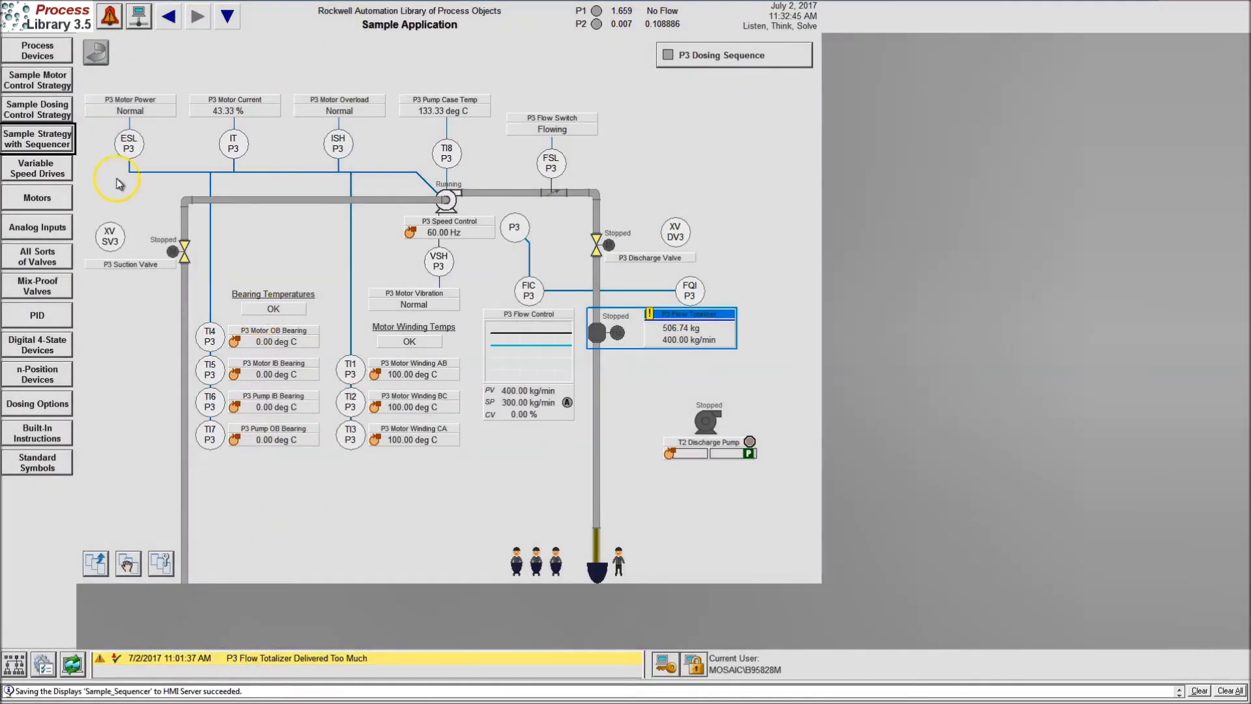
{"action": "left_click", "coordinate": [73, 664]}
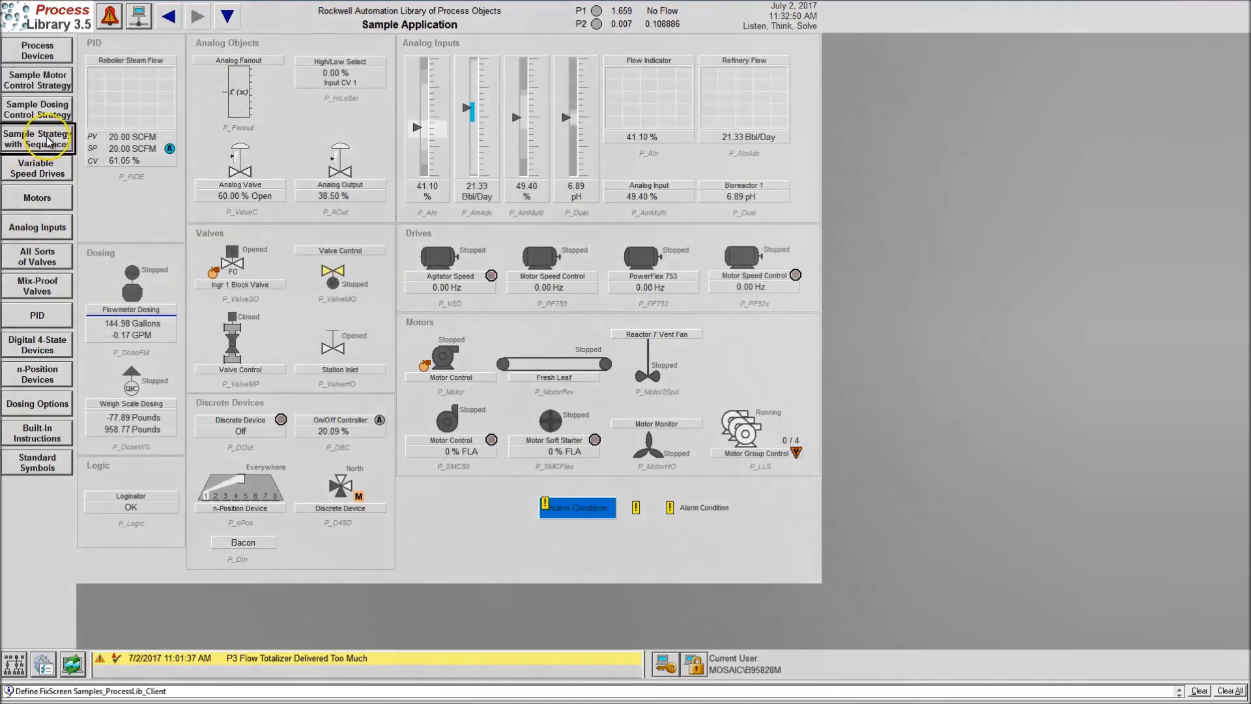
{"action": "left_click", "coordinate": [45, 139]}
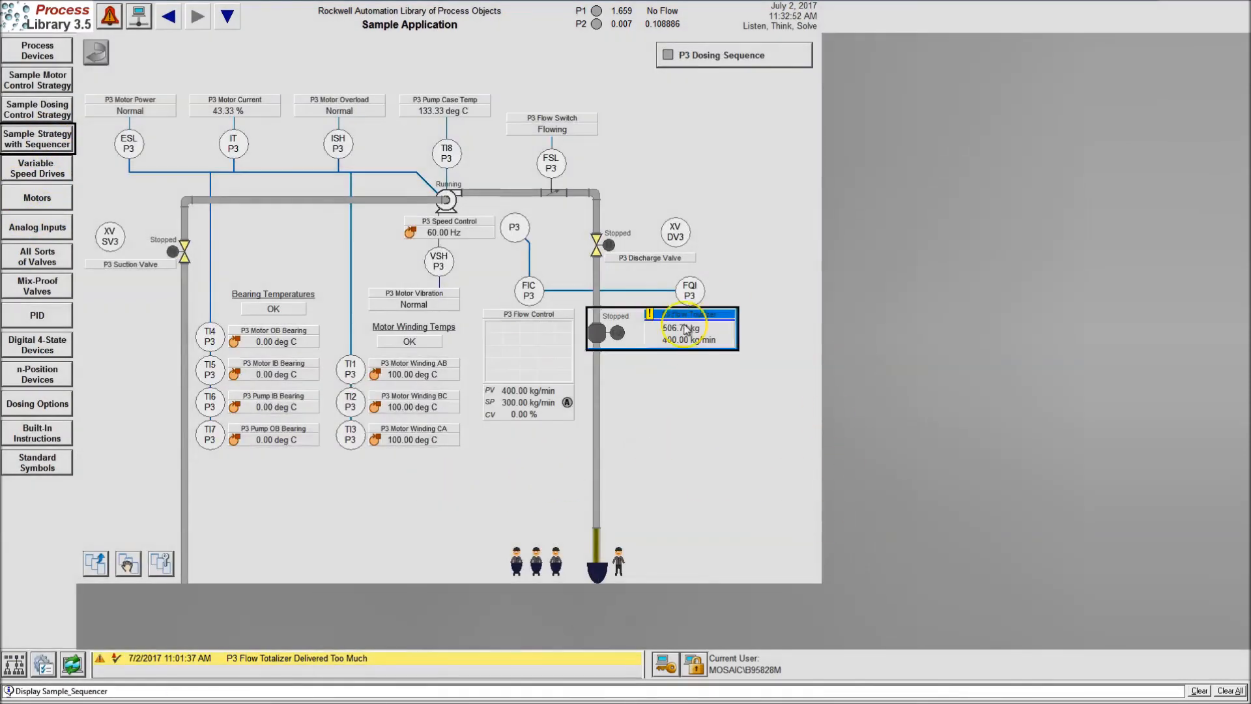
Start the P3 dosing sequence from its faceplate and move the faceplate clear of the process graphic
{"action": "left_click", "coordinate": [447, 208]}
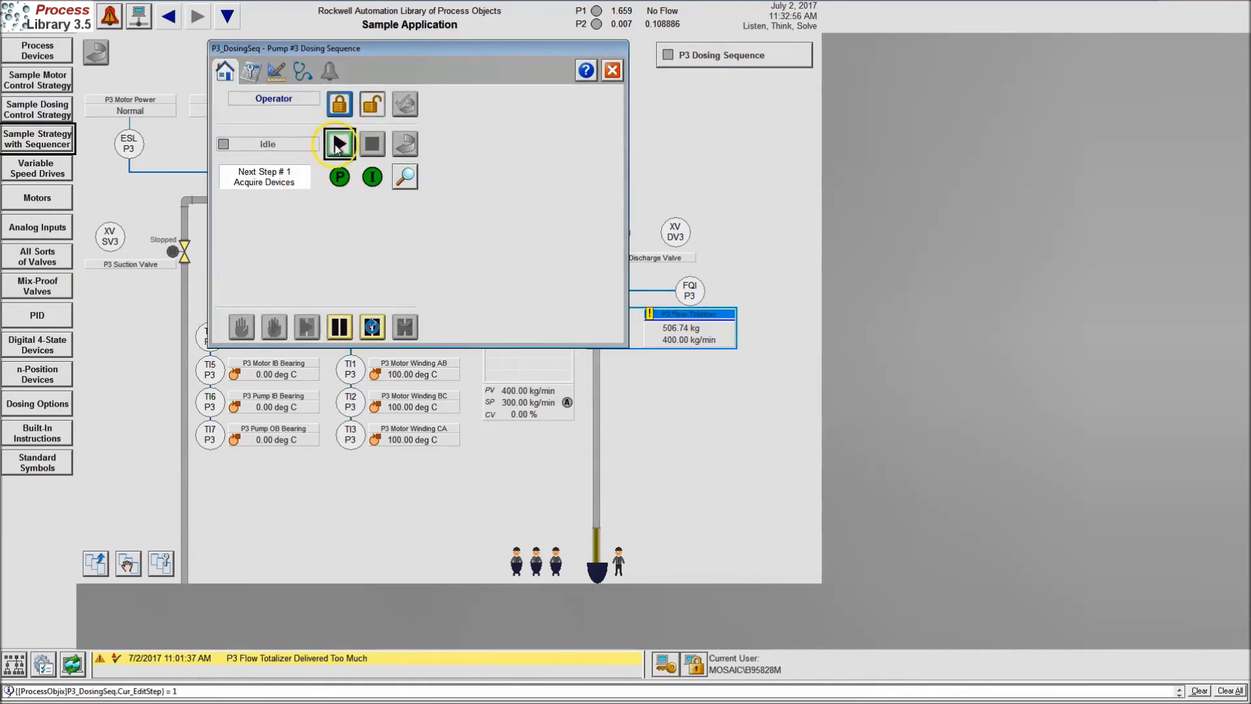
{"action": "left_click_drag", "start_coordinate": [430, 52], "coordinate": [983, 132]}
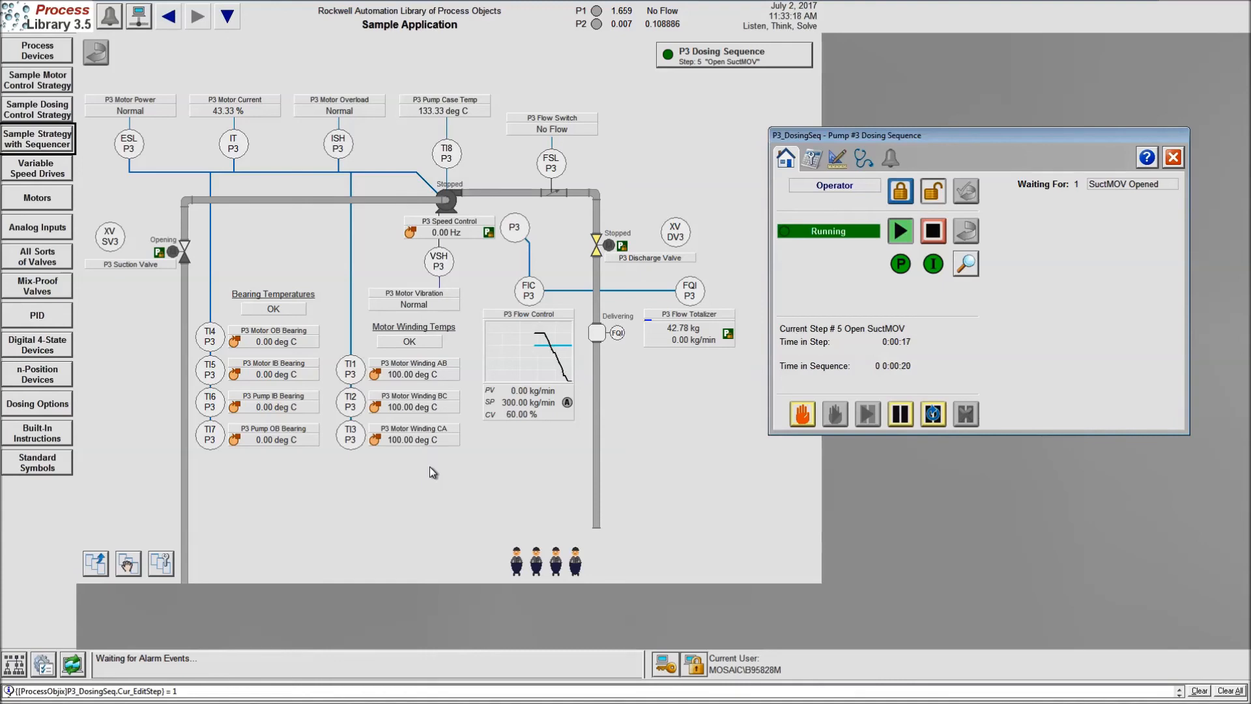
Switch to Notepad and highlight the global object parameter values listed for #102 through #122
{"action": "key", "text": "super"}
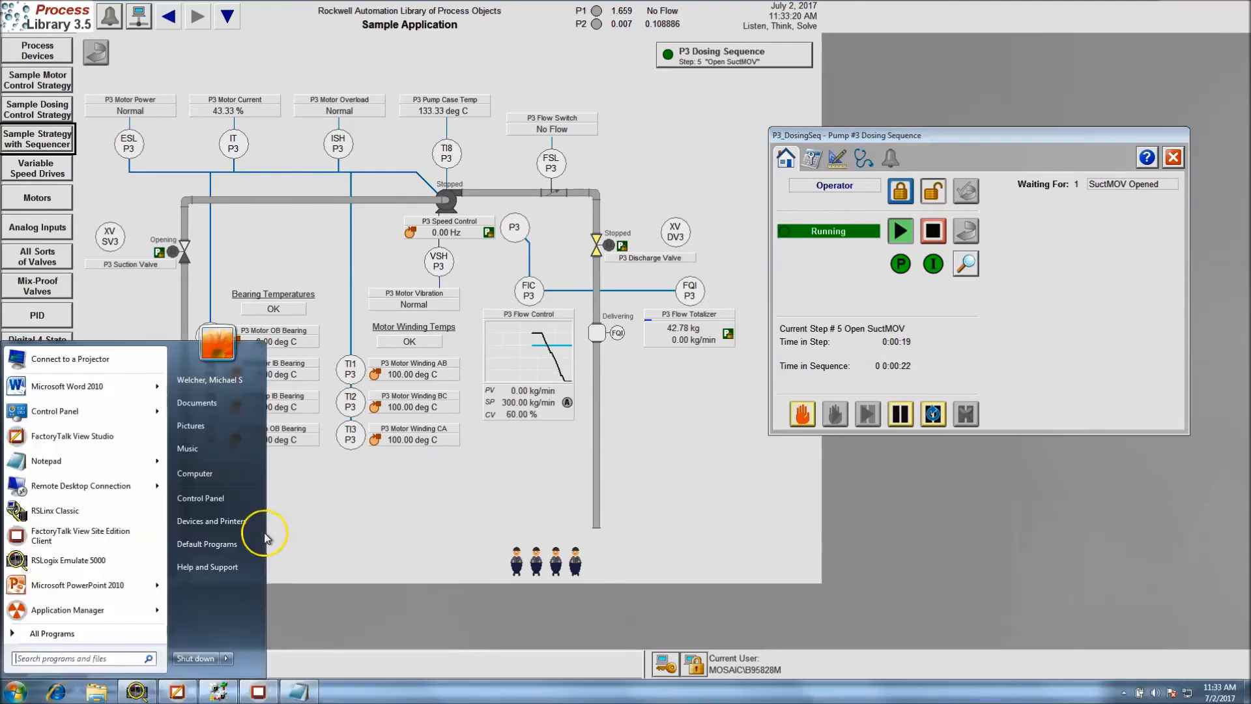
{"action": "left_click", "coordinate": [298, 691]}
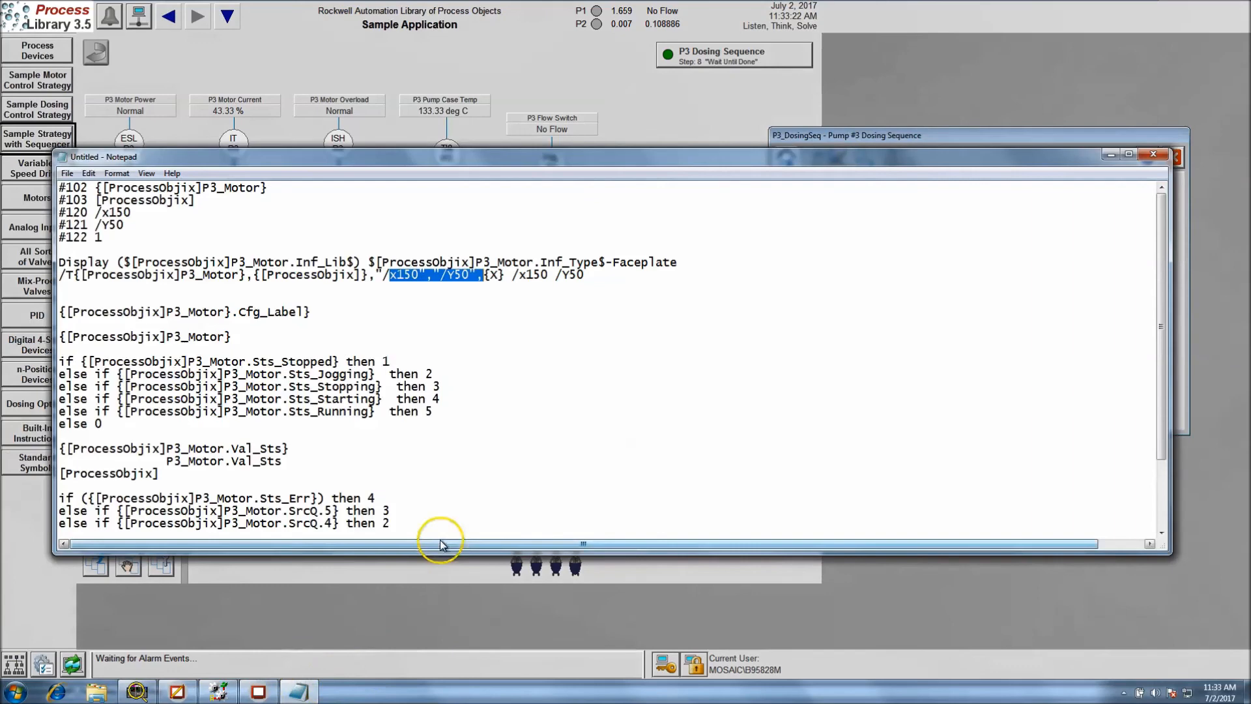
{"action": "left_click", "coordinate": [476, 409]}
{"action": "mouse_move", "coordinate": [1164, 305]}
{"action": "left_mouse_down"}
{"action": "mouse_move", "coordinate": [1169, 320]}
{"action": "mouse_move", "coordinate": [1165, 301]}
{"action": "left_mouse_up"}
{"action": "left_click_drag", "start_coordinate": [104, 238], "coordinate": [58, 184]}
{"action": "left_click", "coordinate": [85, 244]}
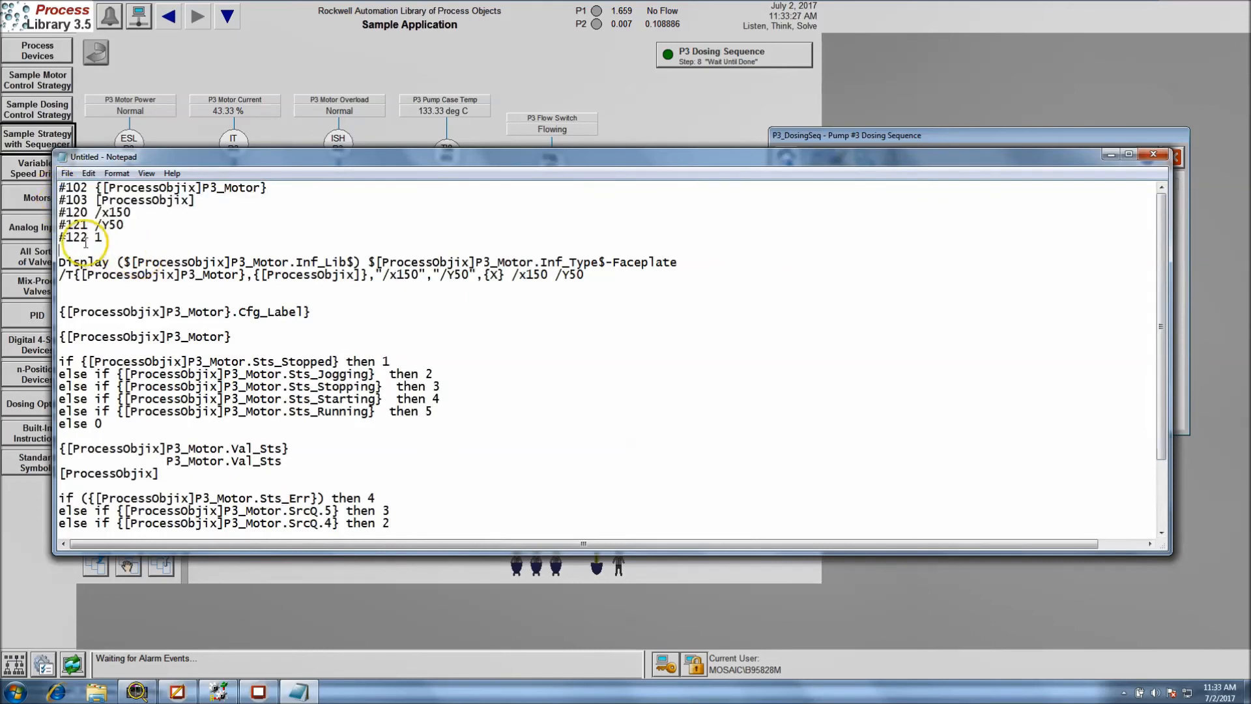
{"action": "left_click_drag", "start_coordinate": [87, 240], "coordinate": [68, 184]}
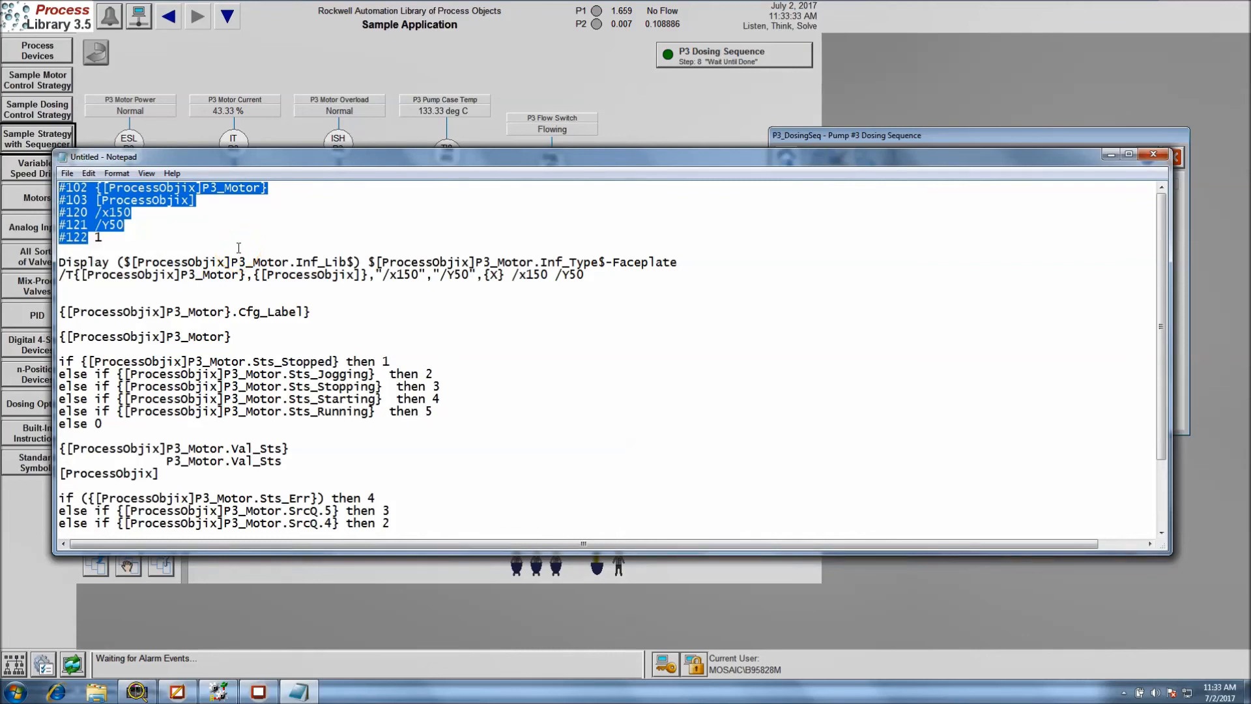
{"action": "left_click", "coordinate": [161, 245]}
{"action": "left_click_drag", "start_coordinate": [98, 237], "coordinate": [60, 187]}
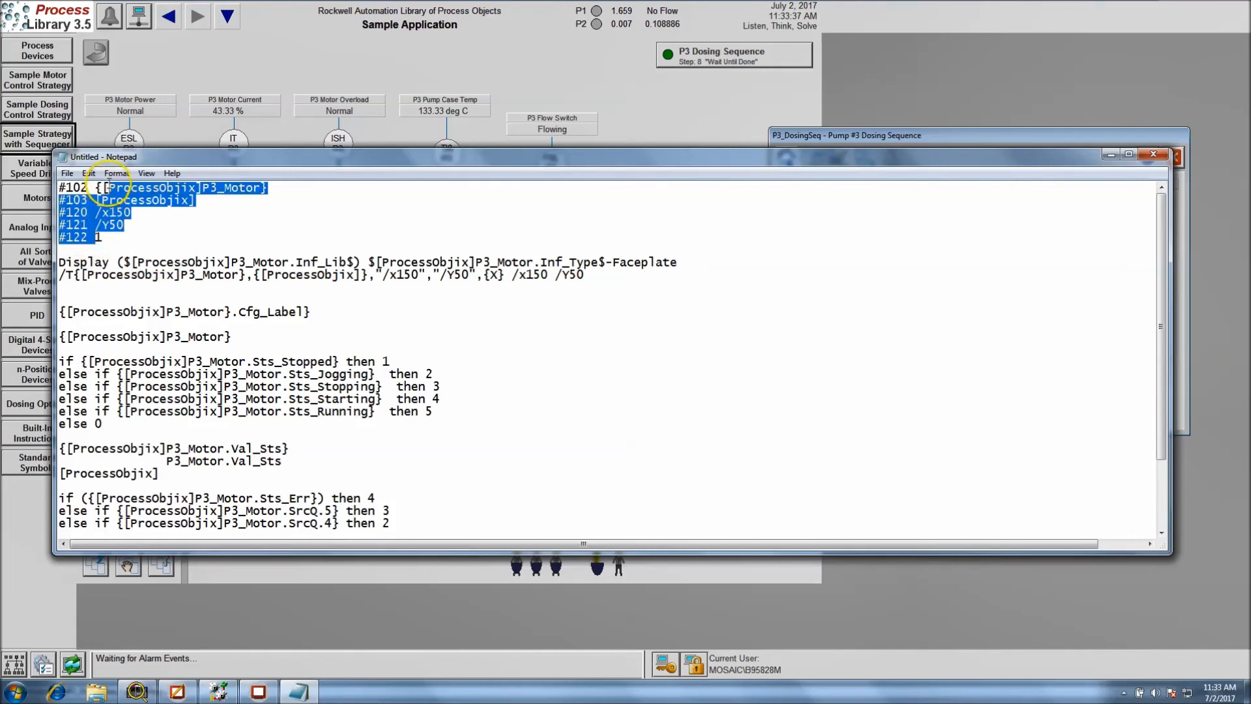
Highlight the P3_Motor status expression and the Sts_Err and SrcQ expression in the notes to review them
{"action": "left_click", "coordinate": [141, 310]}
{"action": "left_click_drag", "start_coordinate": [120, 425], "coordinate": [57, 361]}
{"action": "left_click", "coordinate": [139, 411]}
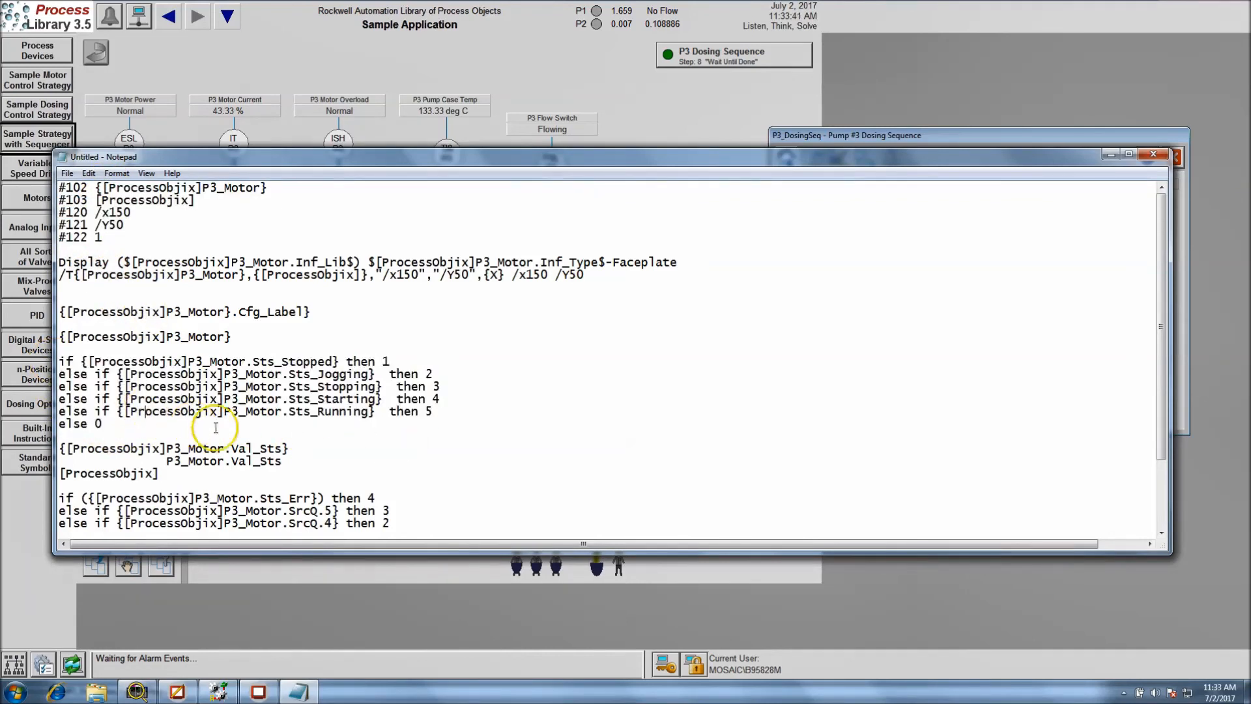
{"action": "left_click_drag", "start_coordinate": [1160, 438], "coordinate": [1154, 494]}
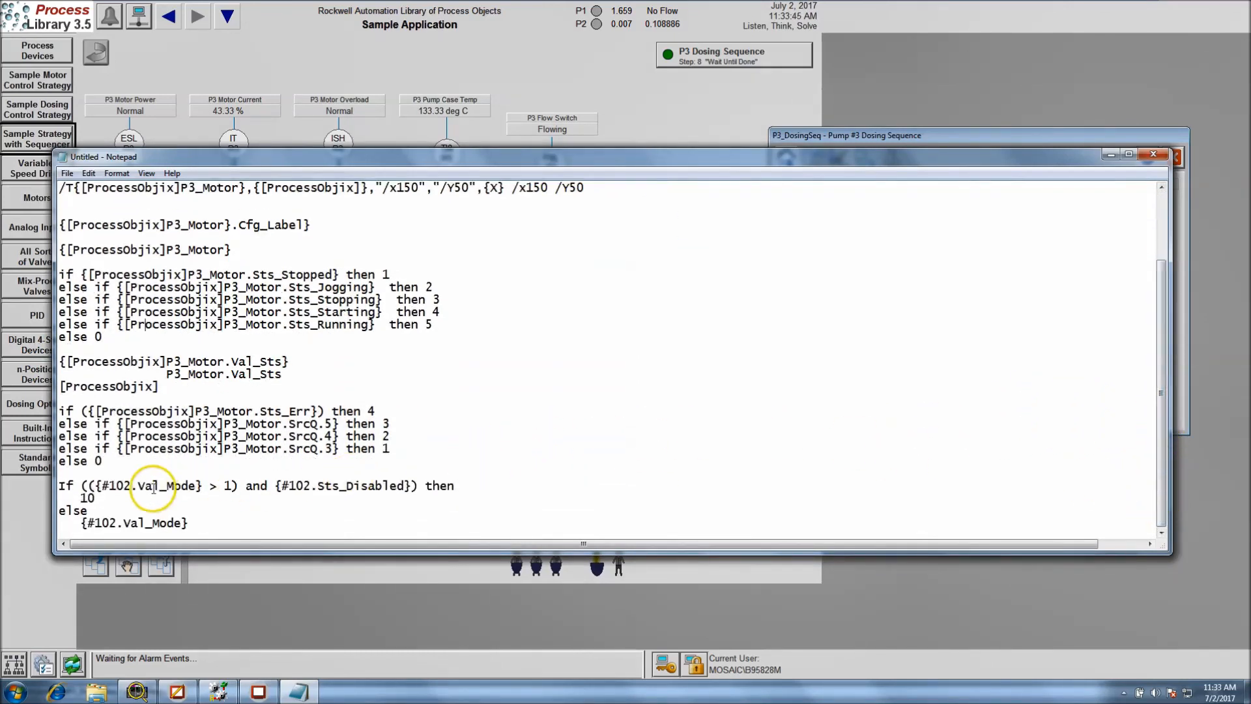
{"action": "left_click_drag", "start_coordinate": [126, 463], "coordinate": [51, 405]}
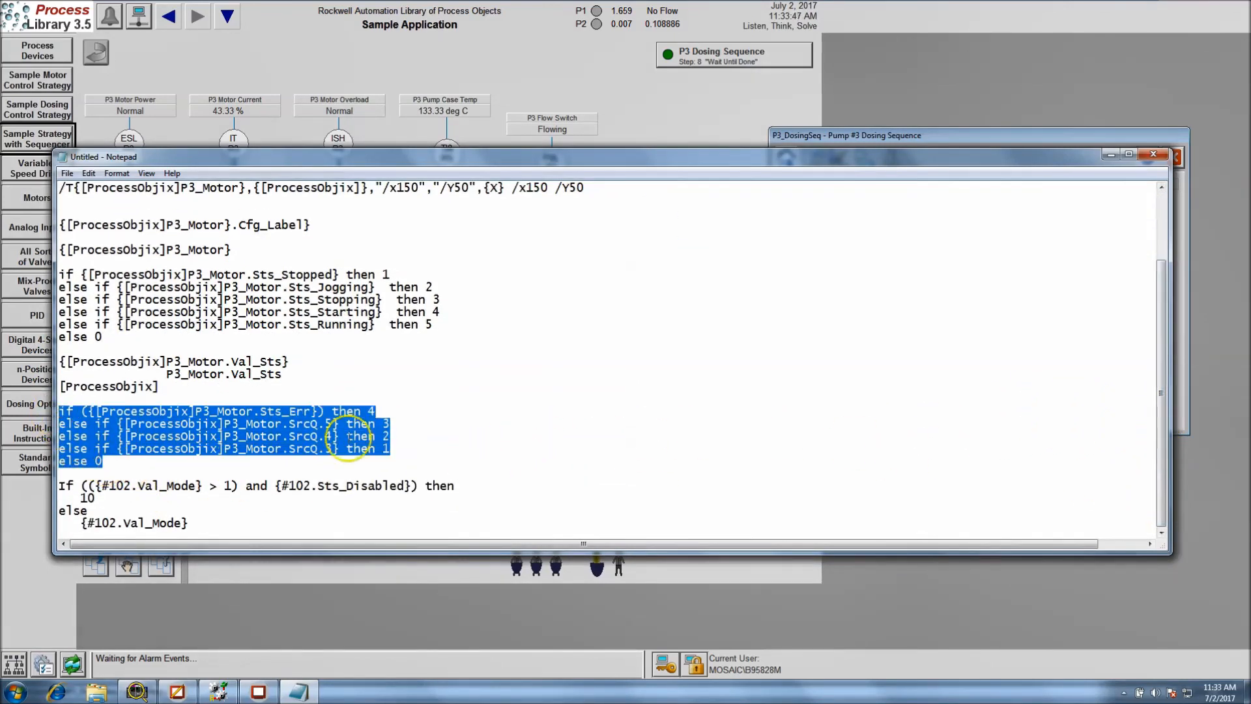
{"action": "left_click", "coordinate": [512, 391]}
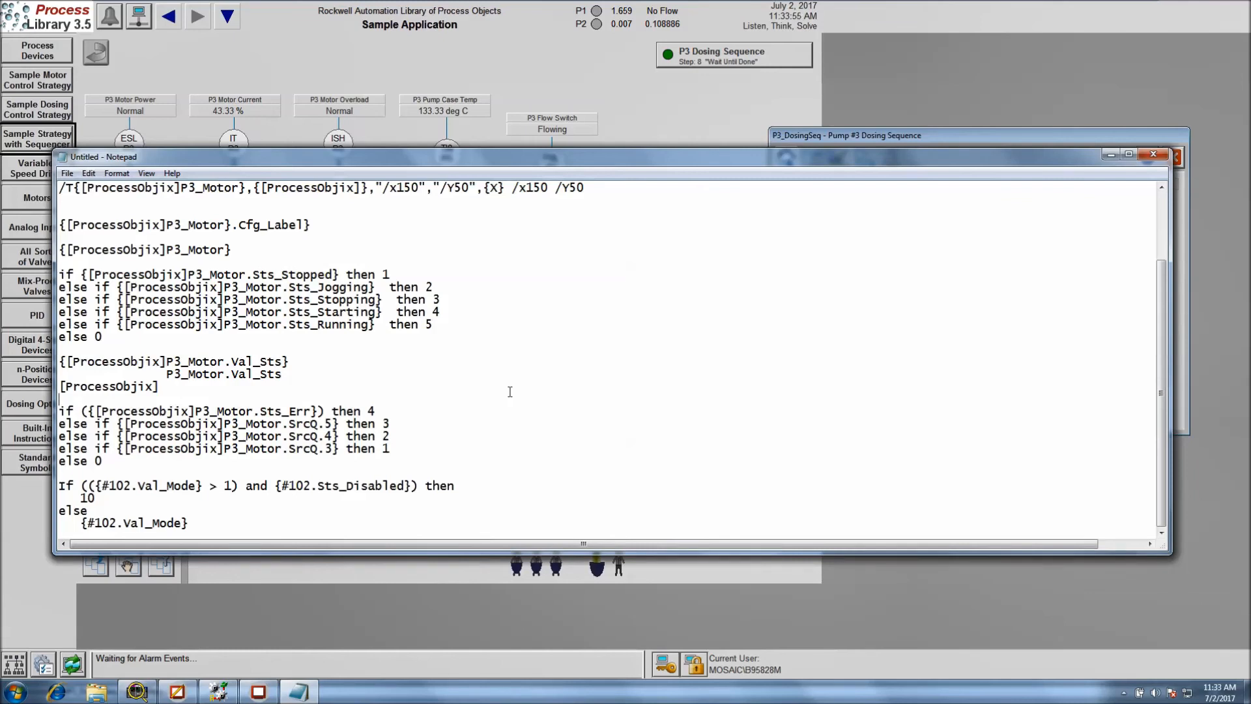
Return to the parameter list at the beginning of the notes, reposition the Notepad window, and switch back to the SE Client
{"action": "left_click_drag", "start_coordinate": [1163, 391], "coordinate": [1158, 272]}
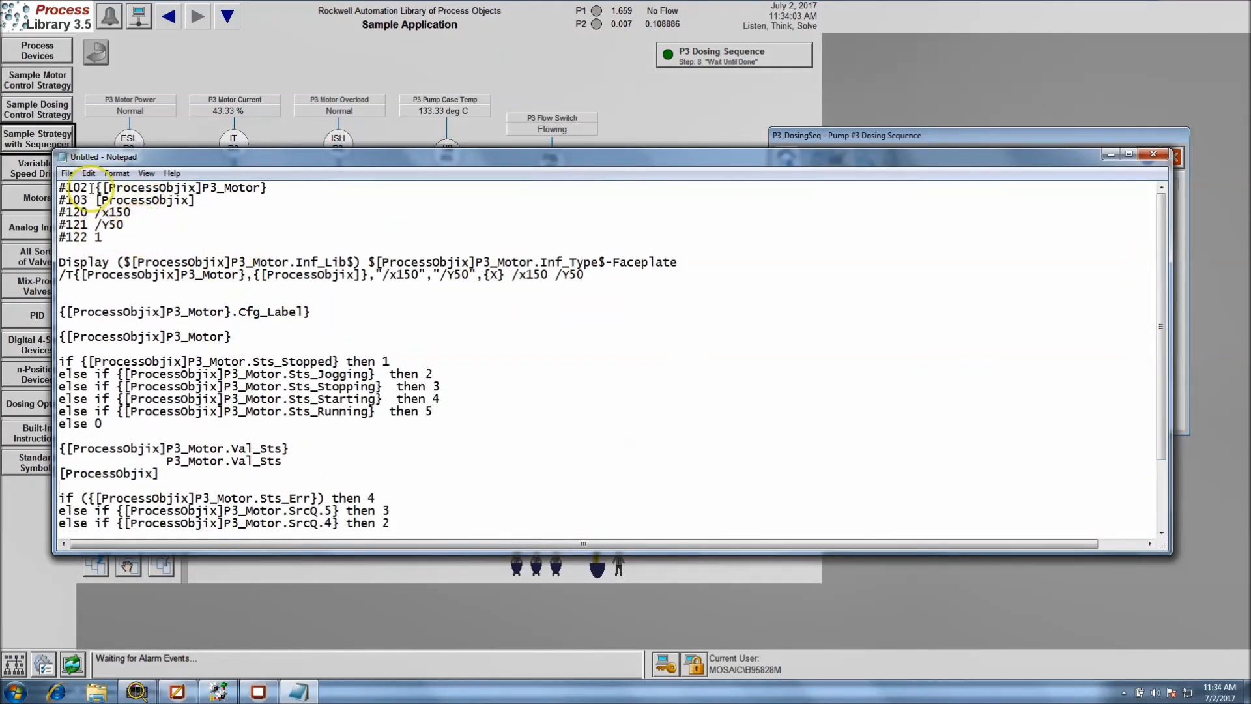
{"action": "left_click", "coordinate": [135, 244]}
{"action": "left_click_drag", "start_coordinate": [275, 161], "coordinate": [317, 142]}
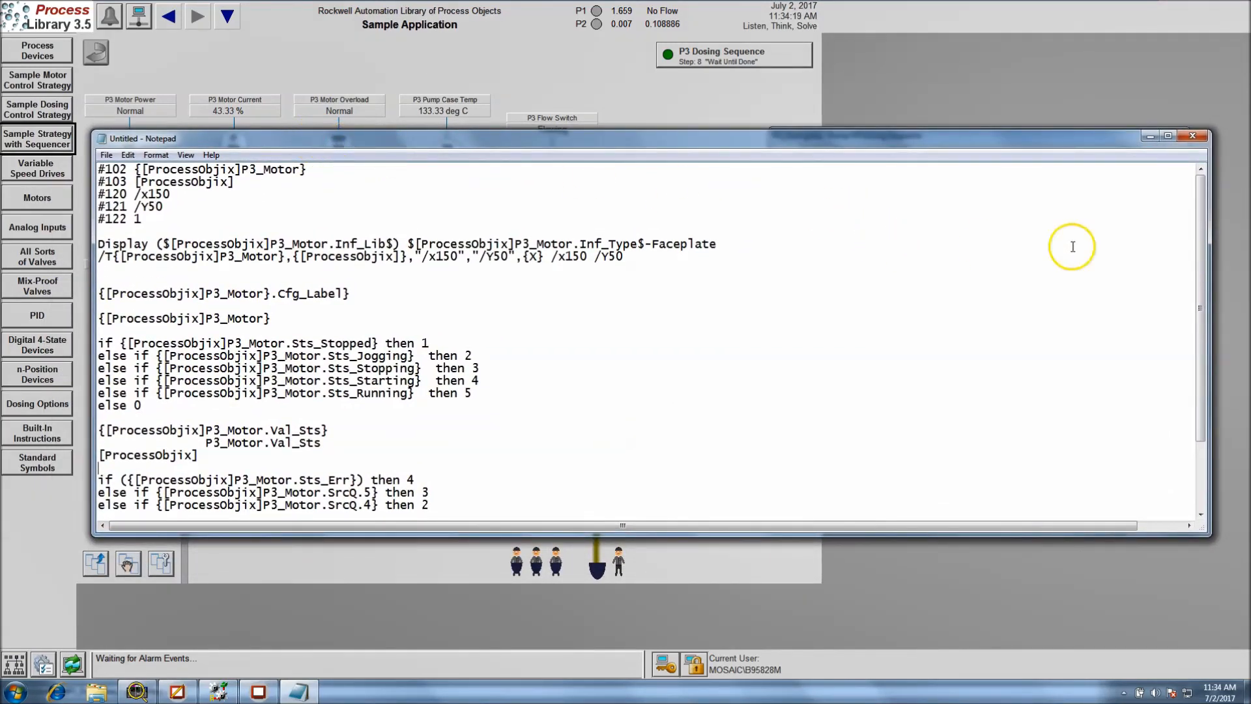
{"action": "left_click", "coordinate": [730, 99]}
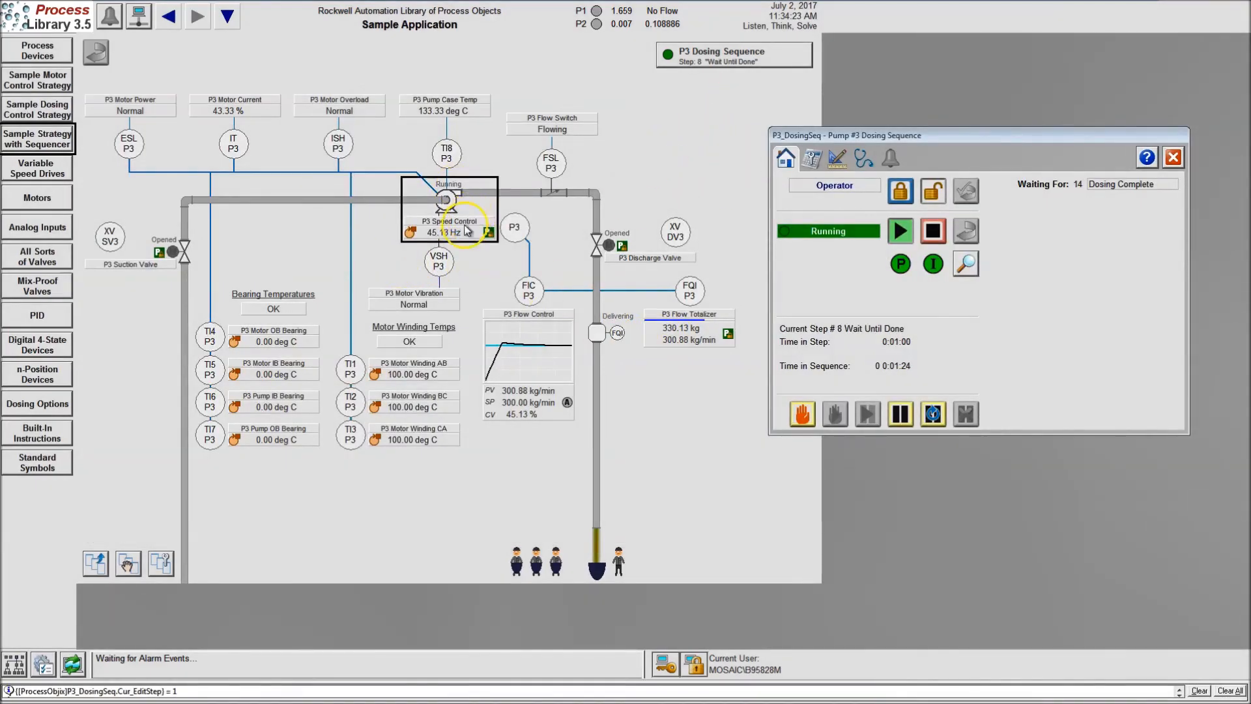
Switch to RSLogix 5000, open the P3_Devices routine, and examine the P3_Motor tag and type of the P_PF755 block
{"action": "key", "text": "super"}
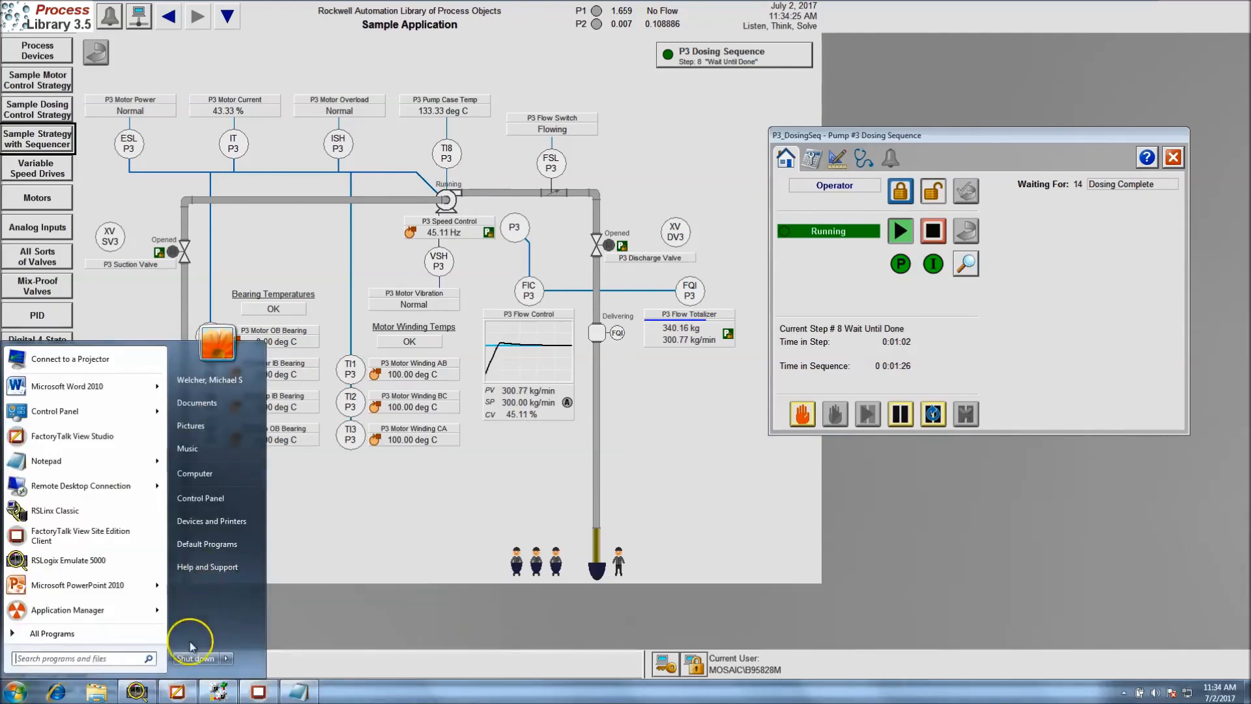
{"action": "left_click", "coordinate": [218, 691]}
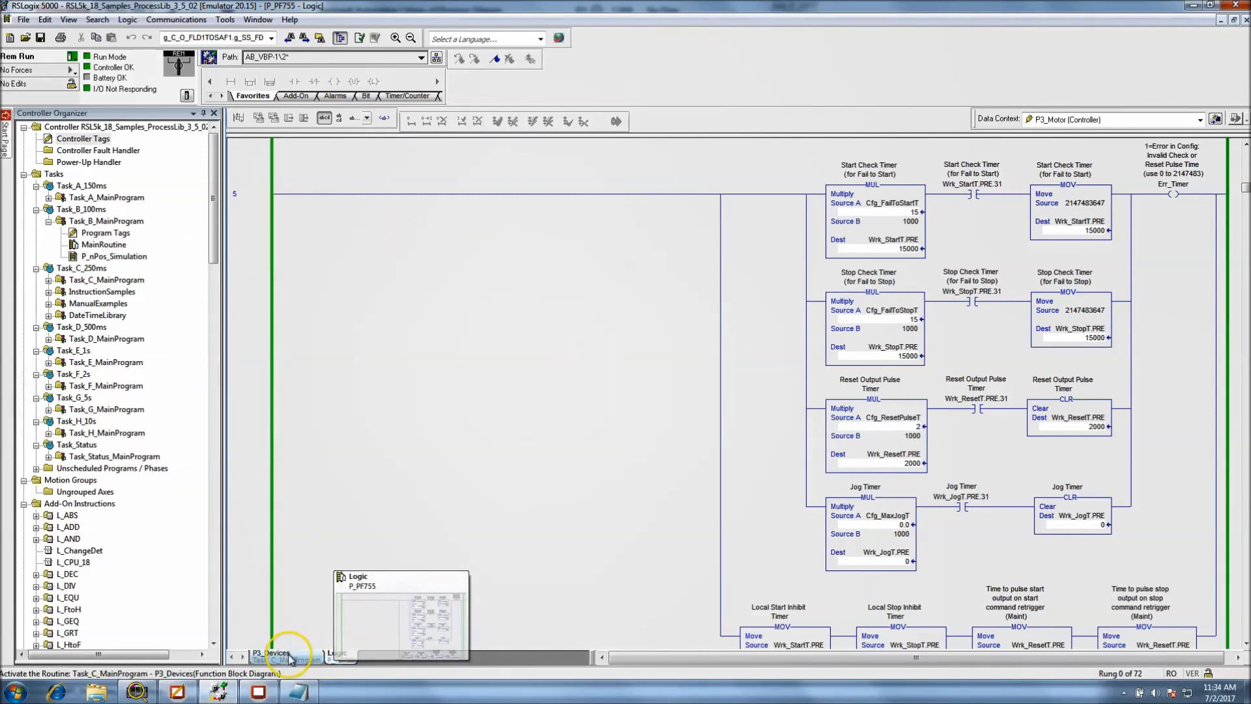
{"action": "left_click", "coordinate": [272, 653]}
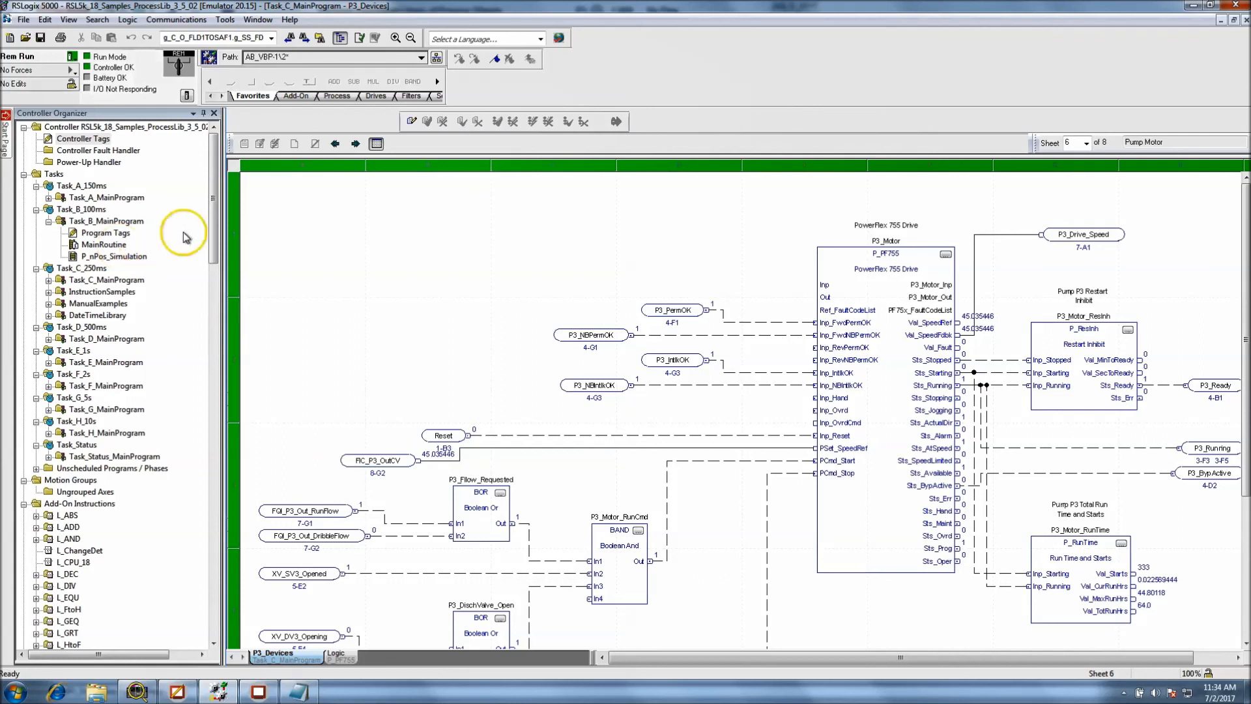
{"action": "mouse_move", "coordinate": [933, 318]}
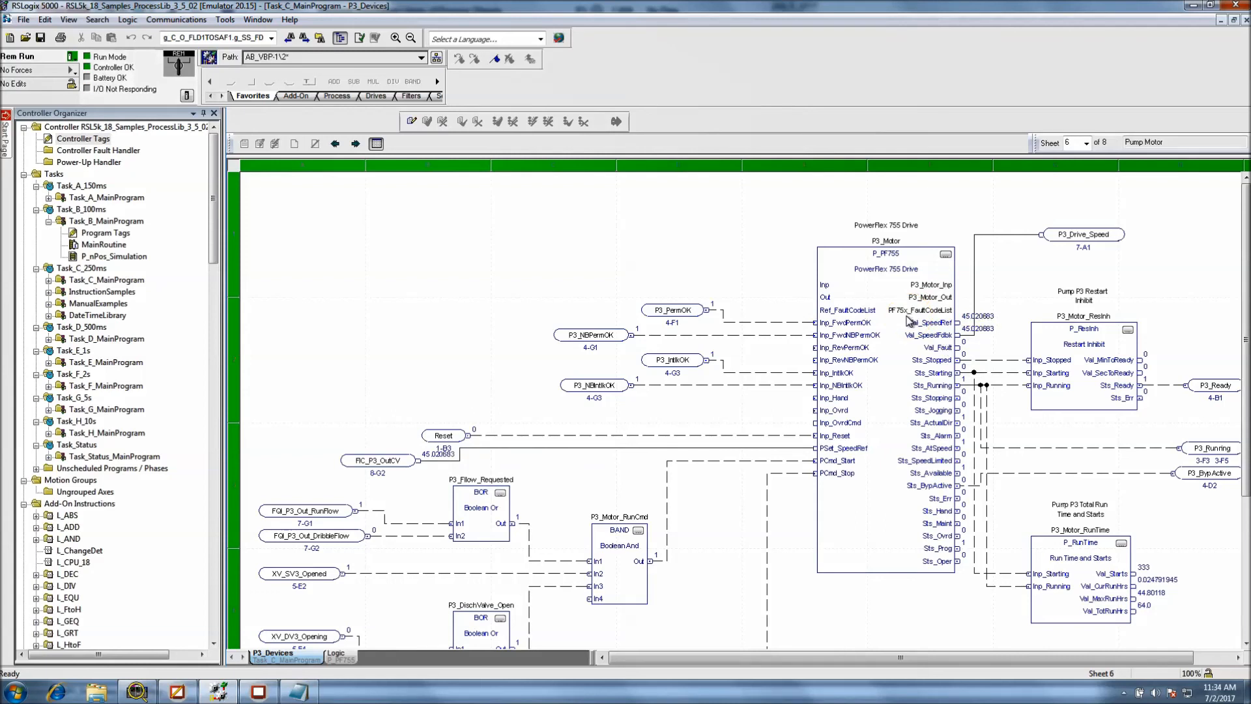
{"action": "left_click", "coordinate": [879, 248]}
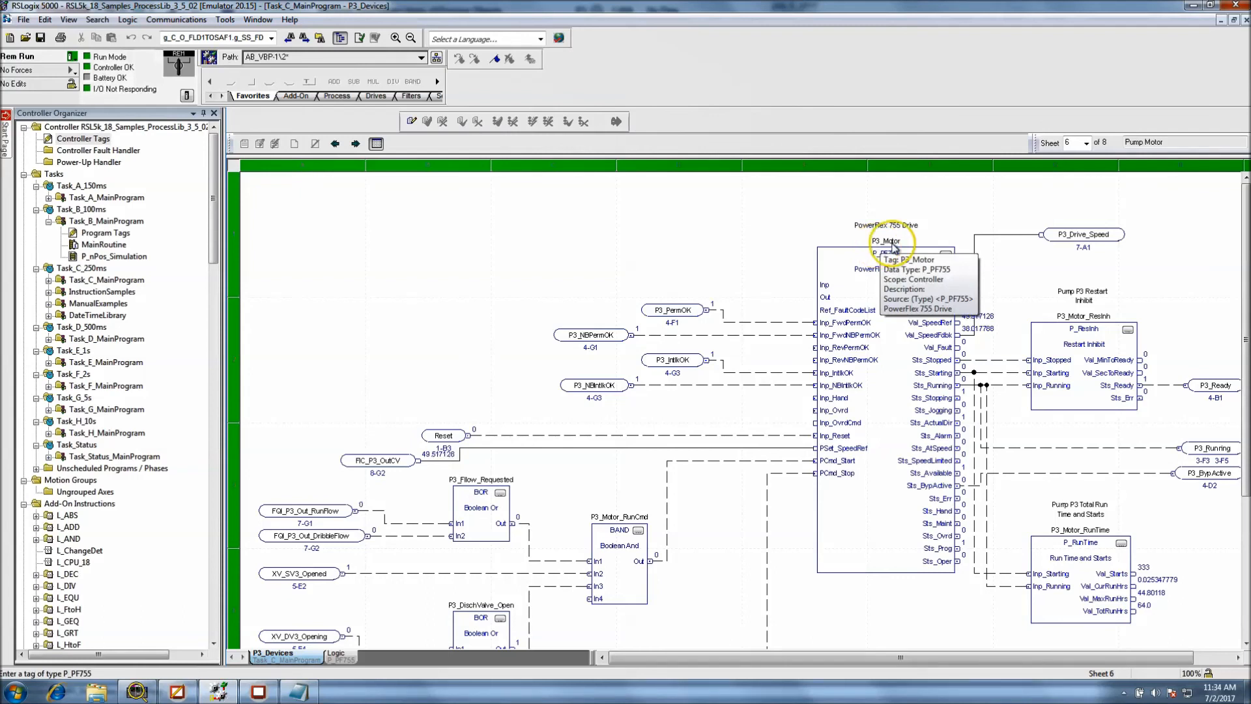
{"action": "left_click", "coordinate": [885, 255]}
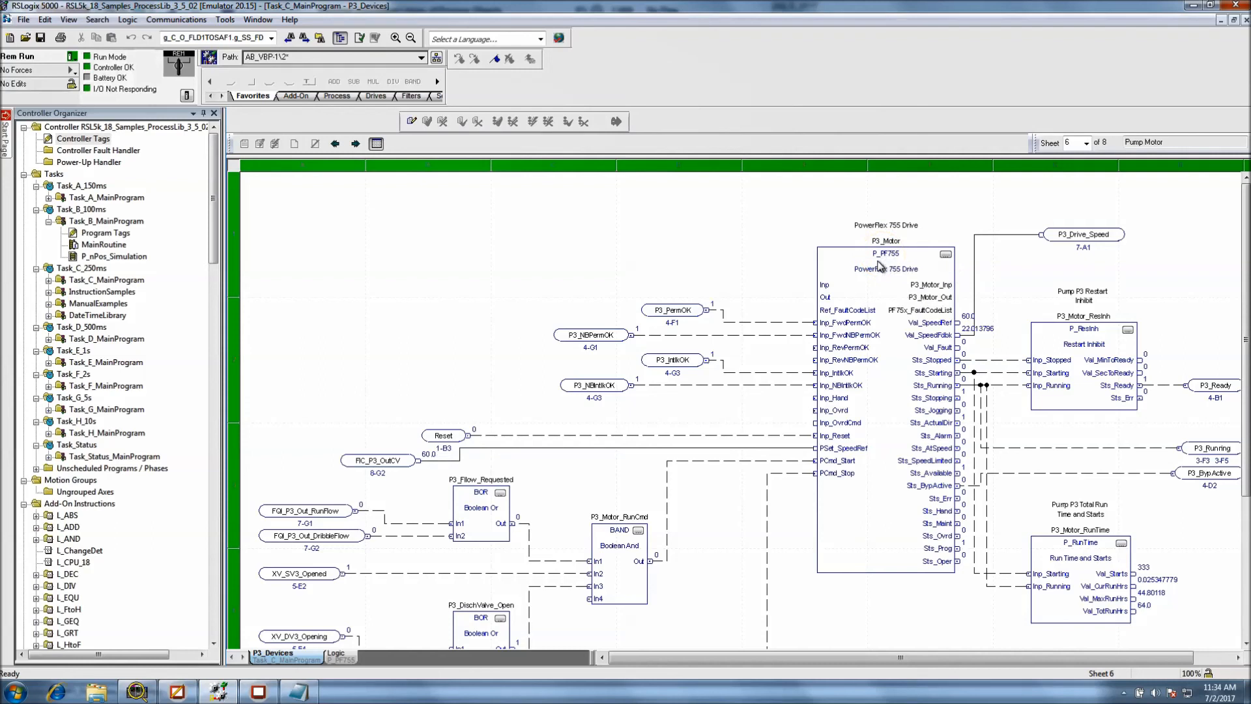
{"action": "left_click", "coordinate": [700, 319]}
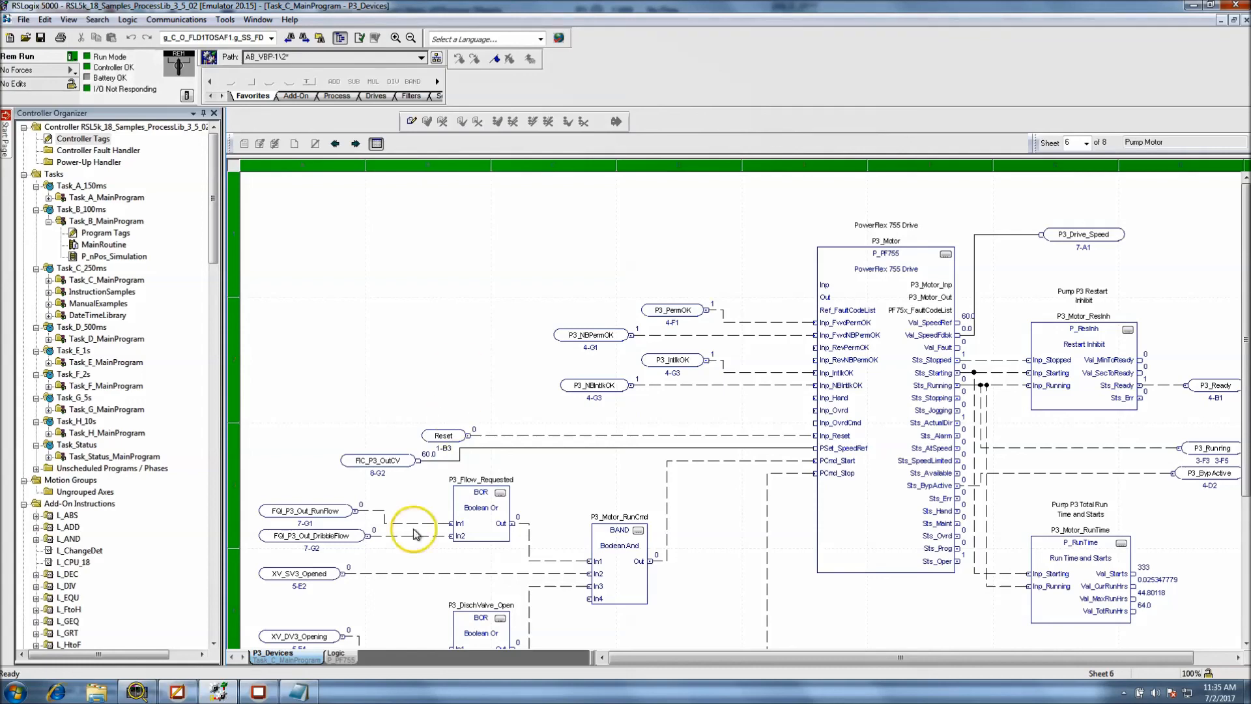
Consult the Notepad parameter notes alongside the P3_Devices routine in RSLogix 5000
{"action": "left_click", "coordinate": [298, 692]}
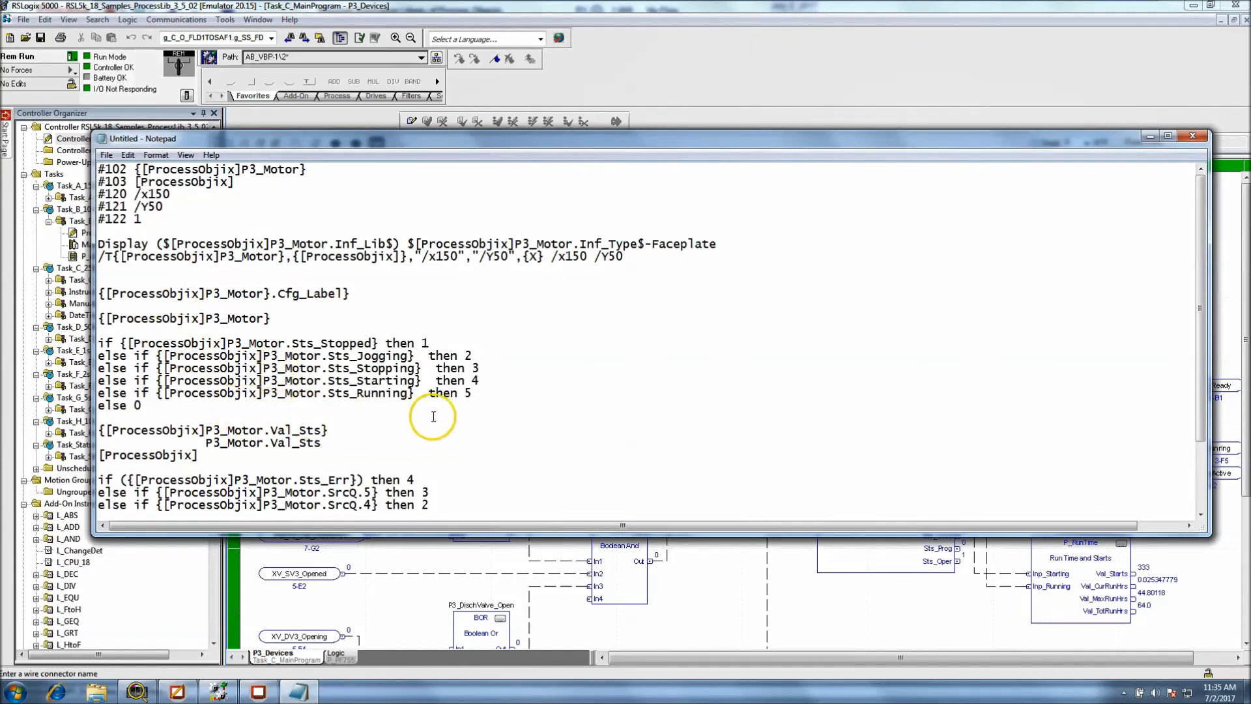
{"action": "left_click", "coordinate": [648, 98]}
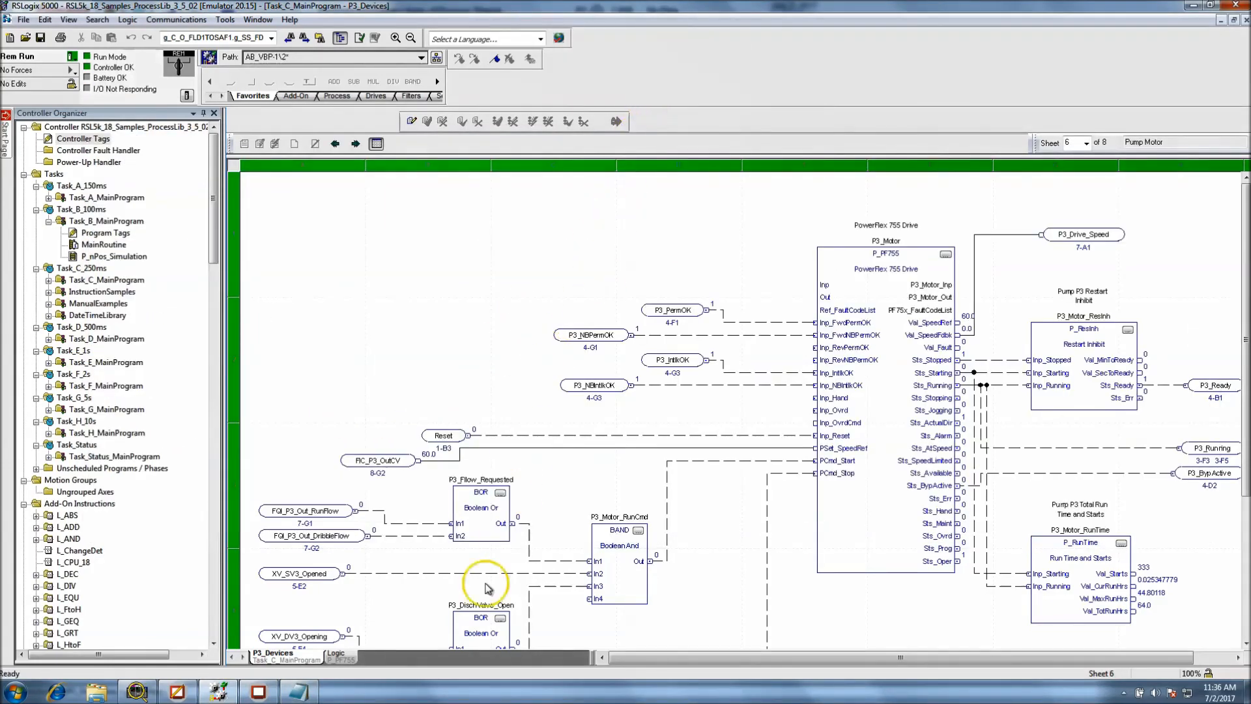
{"action": "mouse_move", "coordinate": [306, 696]}
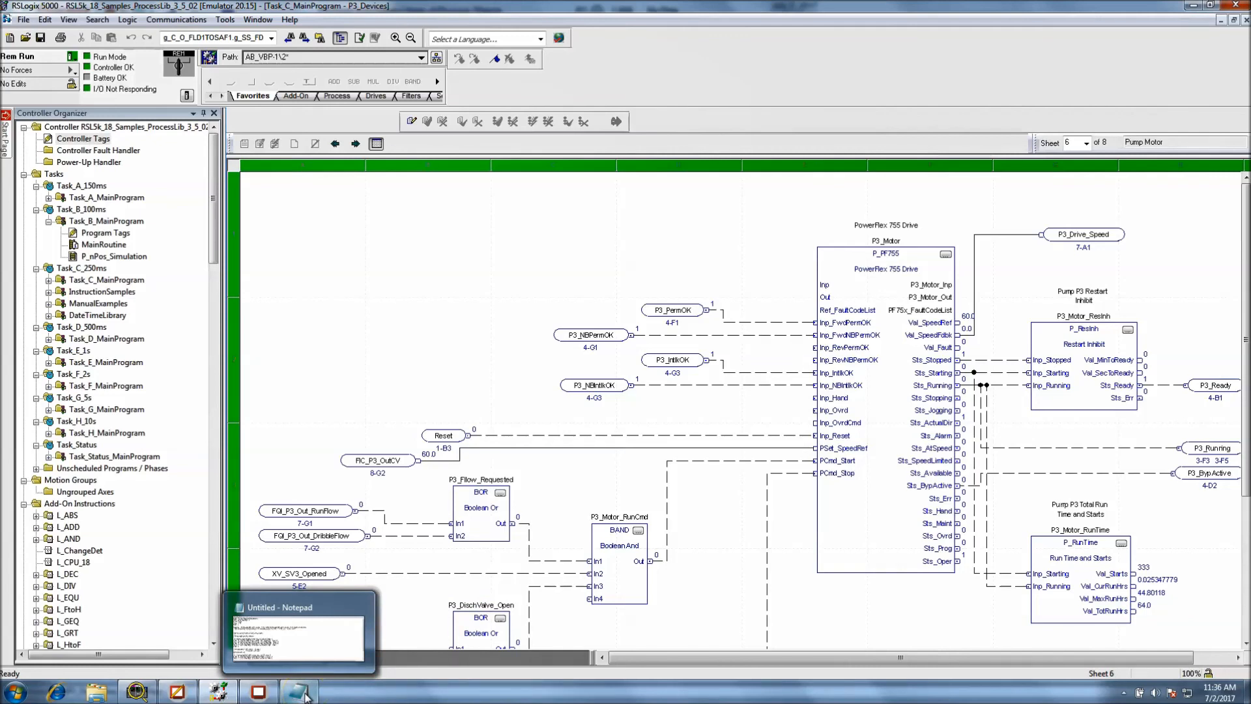